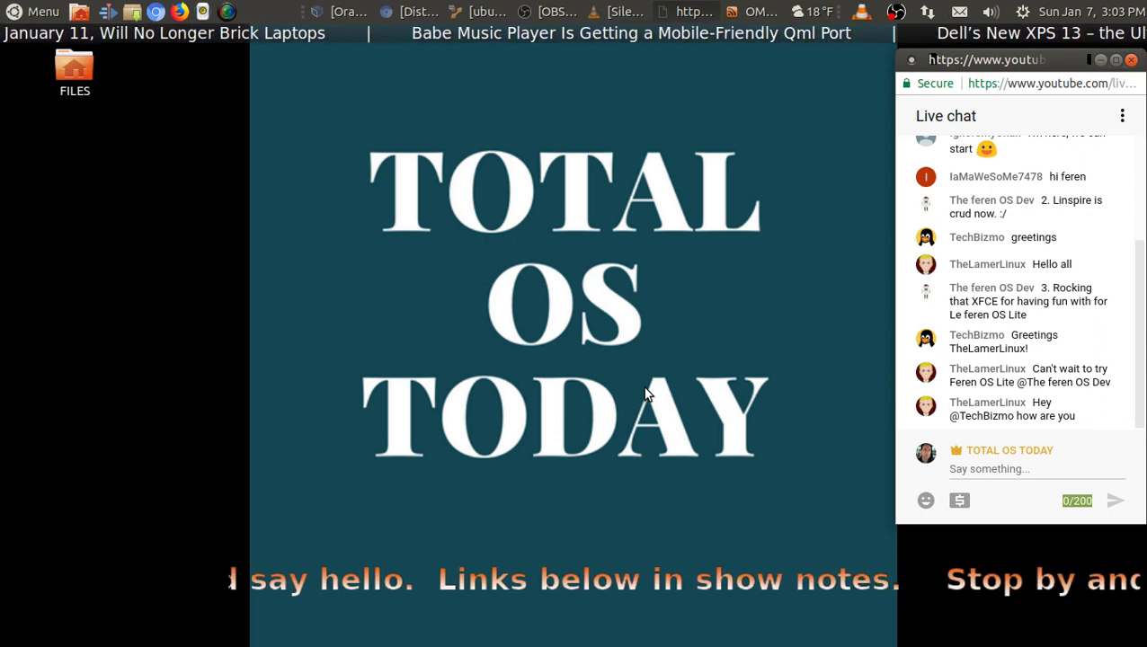
- Switch to OBS Studio, lower the Desktop Audio level to about -30.5 dB, and get the window out of the way again
{"action": "left_click", "coordinate": [566, 12]}
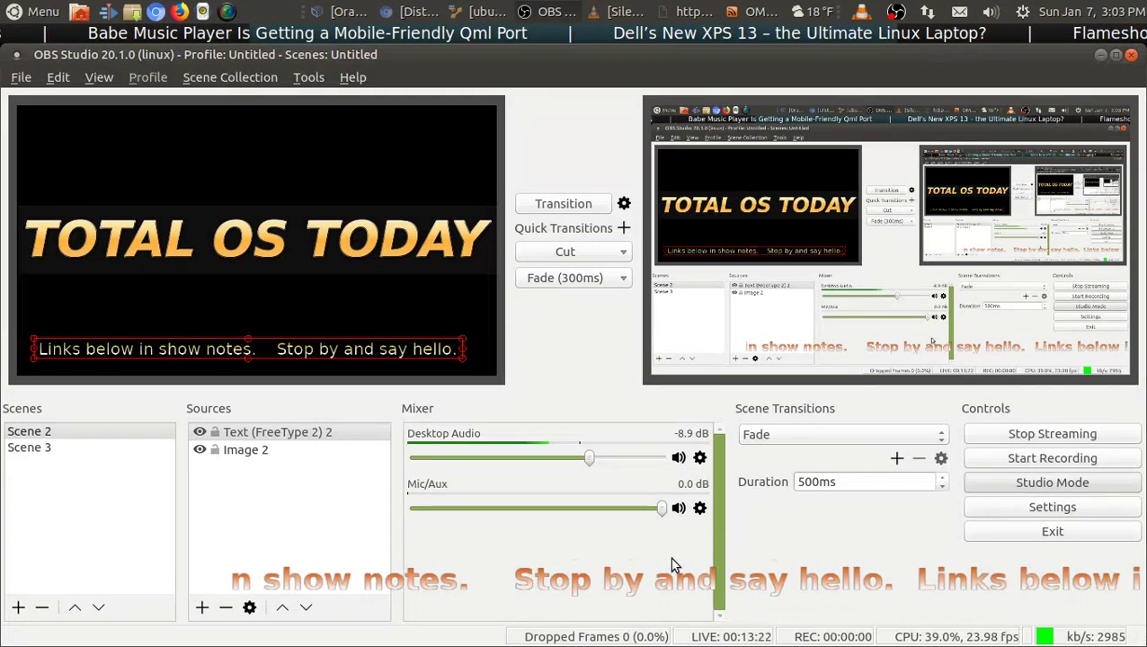
{"action": "left_click", "coordinate": [491, 458]}
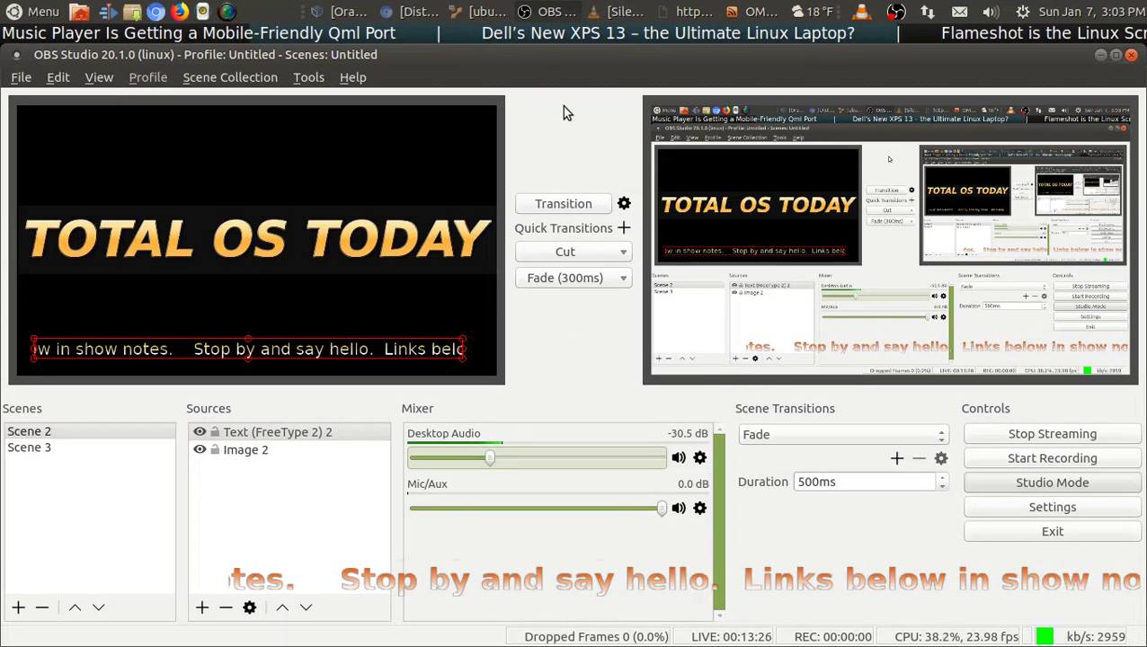
{"action": "left_click", "coordinate": [553, 13]}
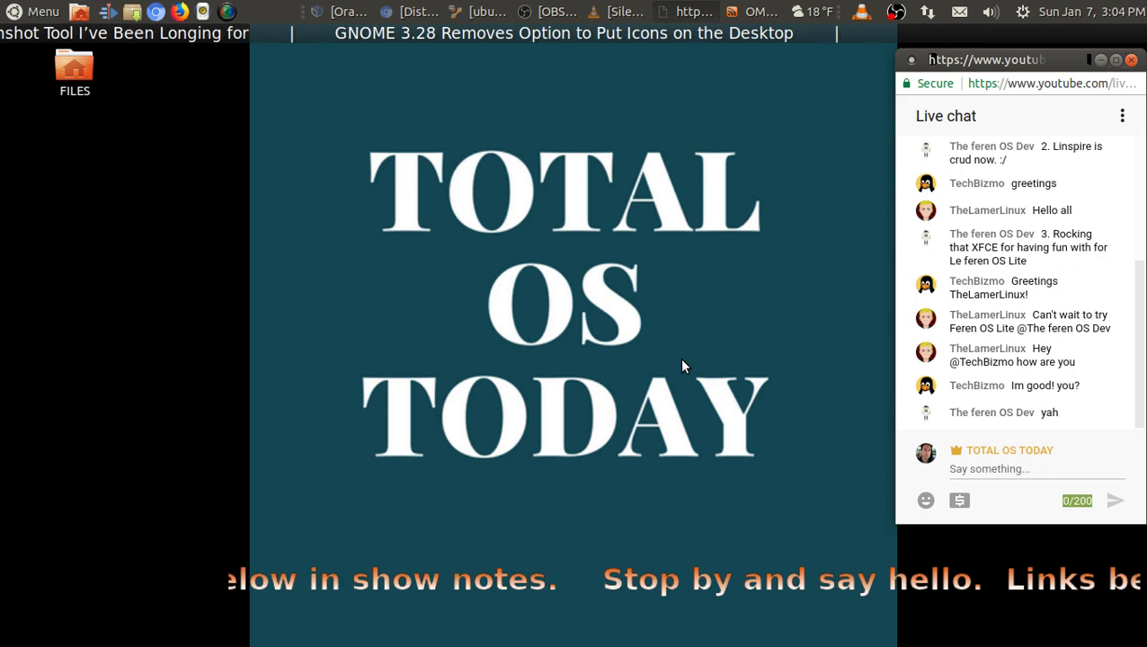
{"action": "left_click", "coordinate": [545, 9]}
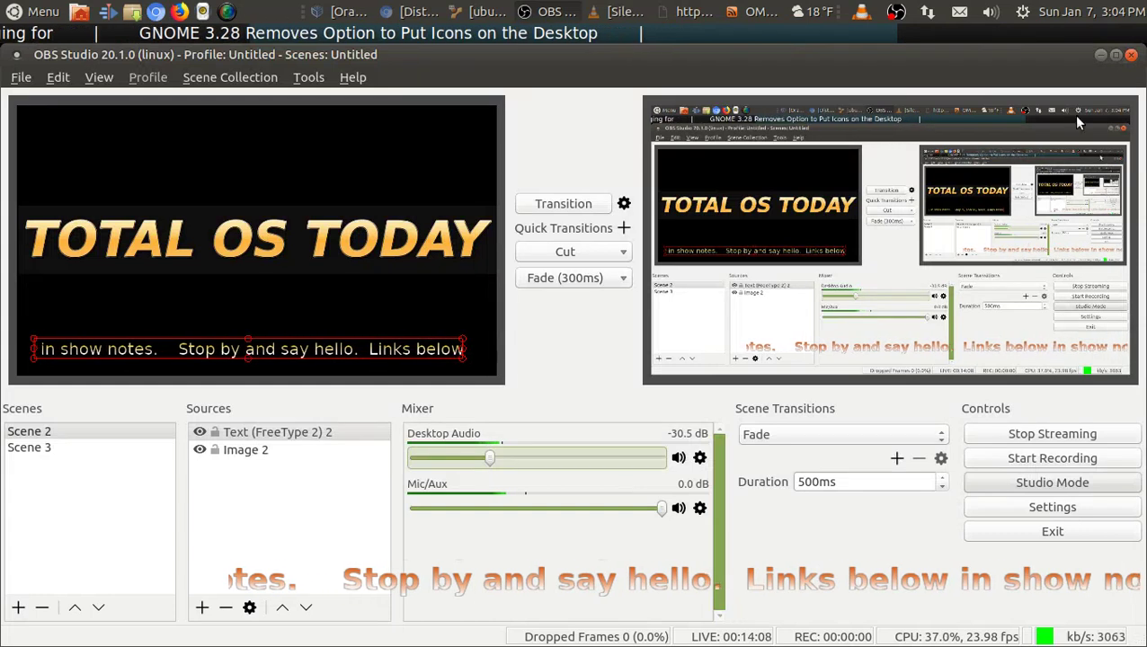
{"action": "left_click", "coordinate": [1101, 55]}
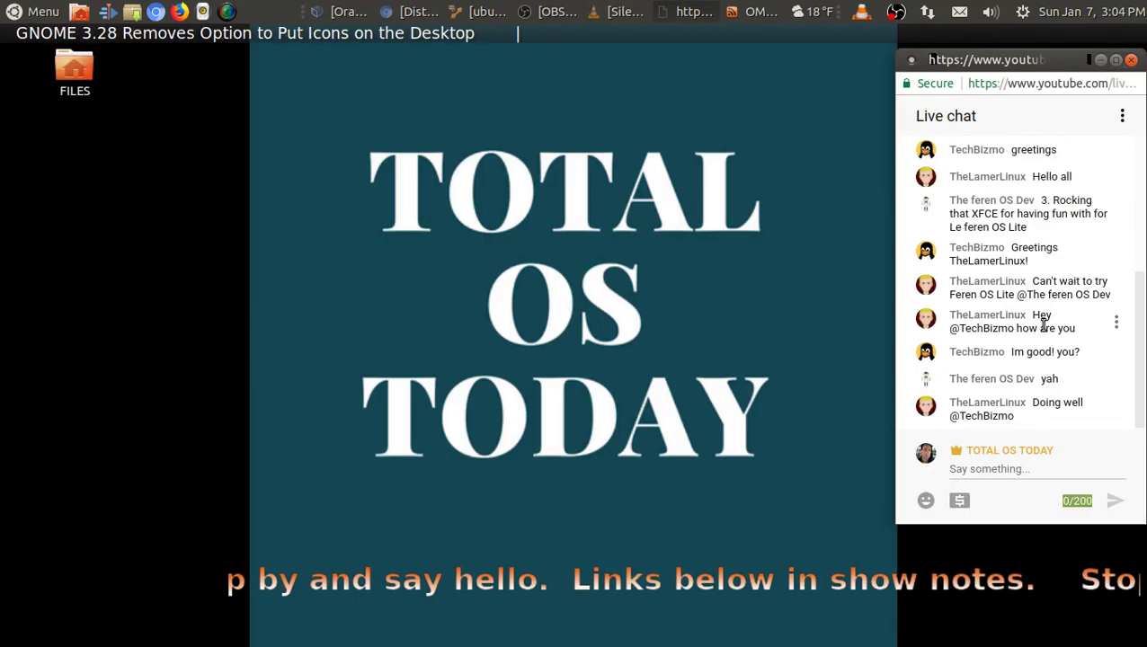
- Look back through the earlier live chat messages and return toward the newest ones
{"action": "scroll", "coordinate": [1044, 329], "scroll_direction": "up", "scroll_amount": 5}
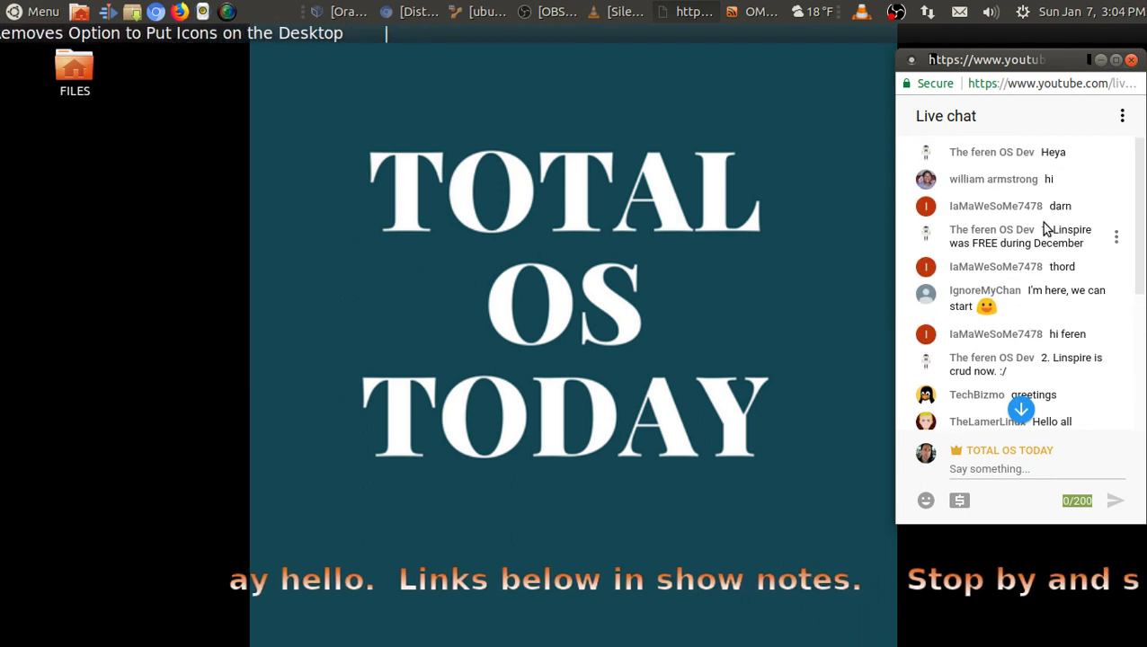
{"action": "scroll", "coordinate": [1042, 225], "scroll_direction": "down", "scroll_amount": 1}
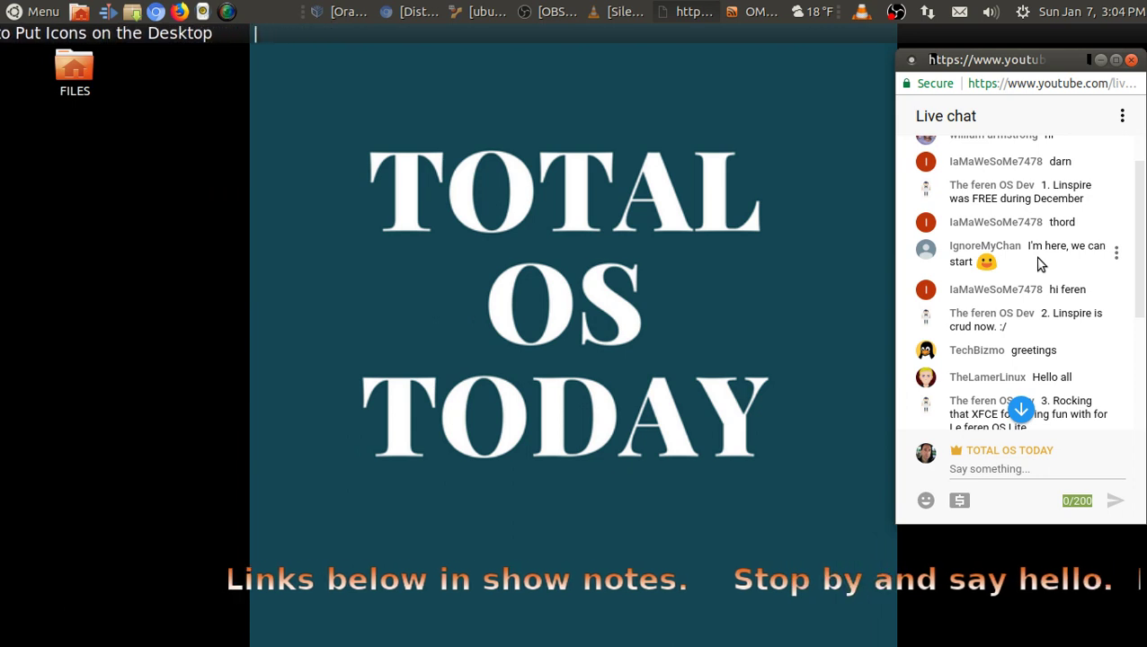
{"action": "scroll", "coordinate": [1041, 262], "scroll_direction": "down", "scroll_amount": 3}
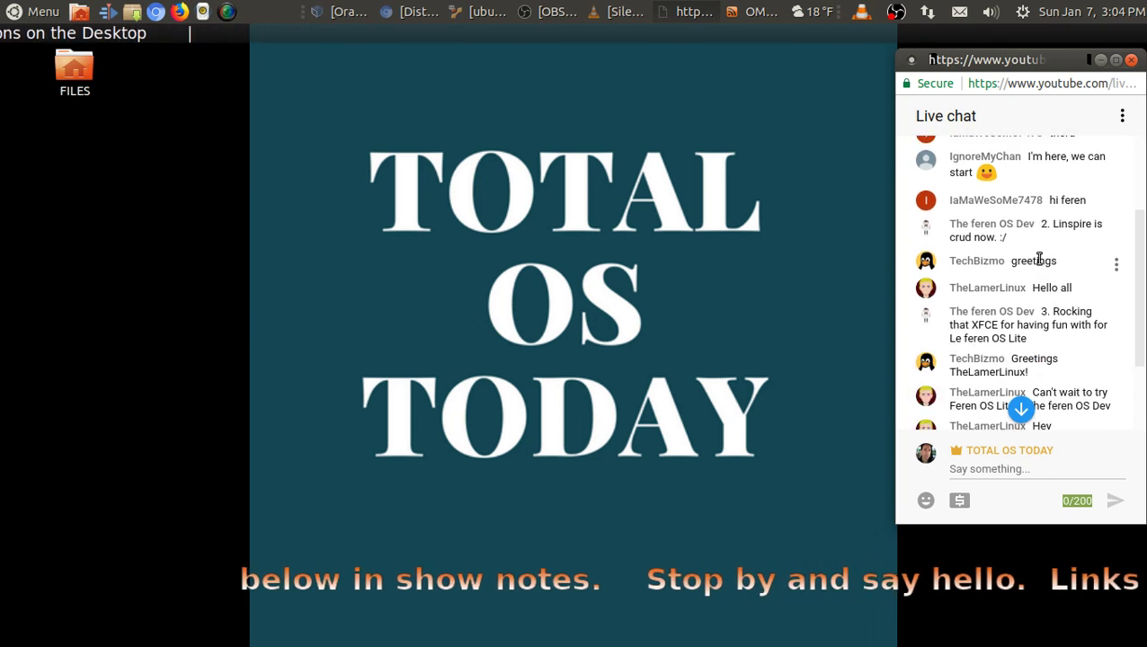
{"action": "scroll", "coordinate": [1039, 261], "scroll_direction": "down", "scroll_amount": 2}
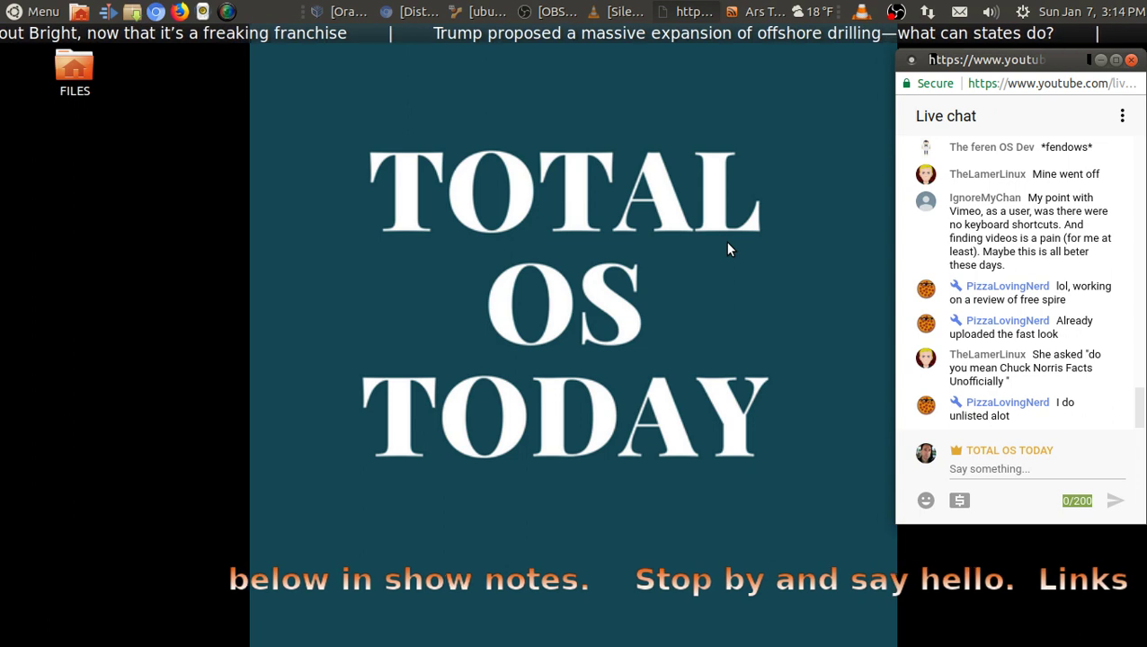
- Keep the live chat window always on top, and show the running ubuntu virtual machine from Oracle VM VirtualBox
{"action": "right_click", "coordinate": [986, 58]}
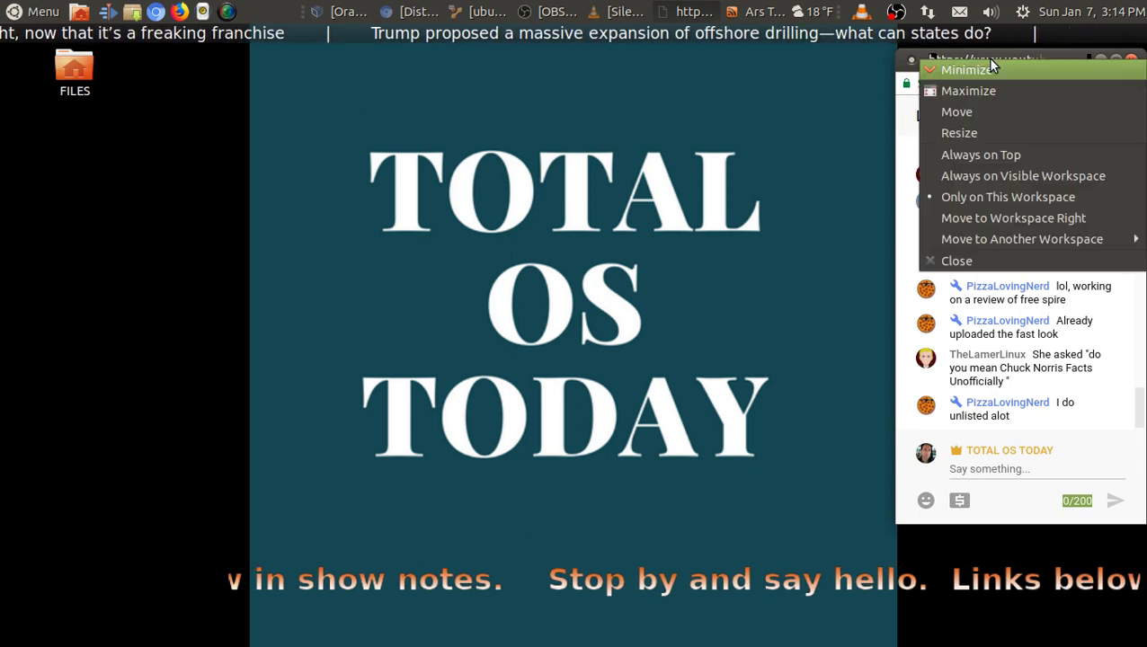
{"action": "left_click", "coordinate": [1006, 154]}
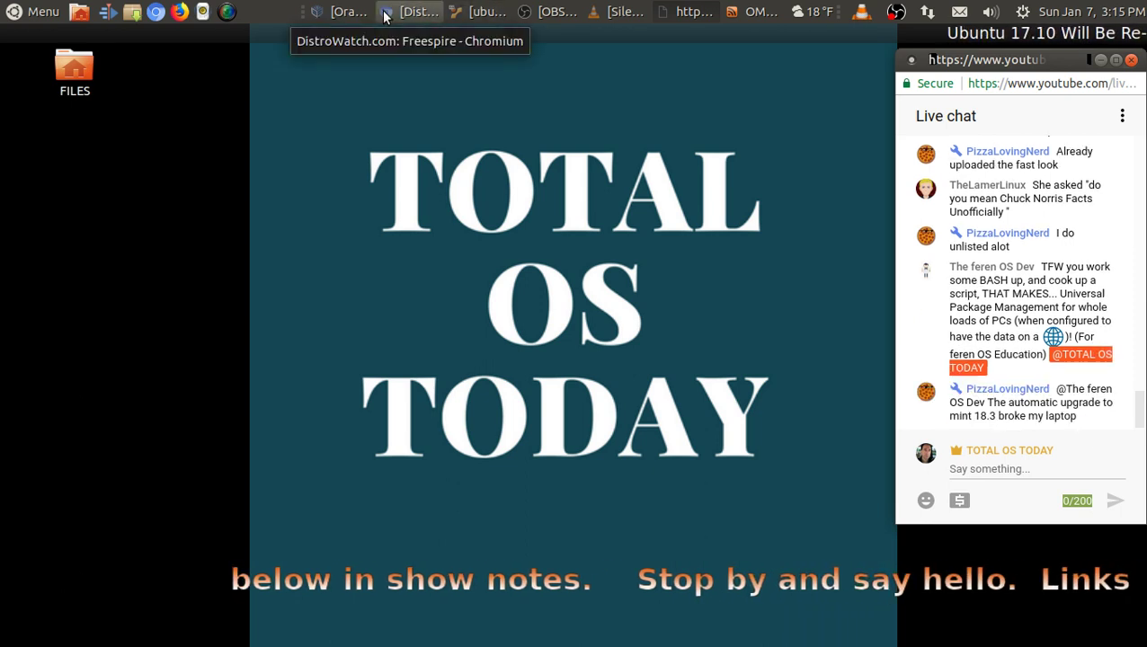
{"action": "left_click", "coordinate": [349, 13]}
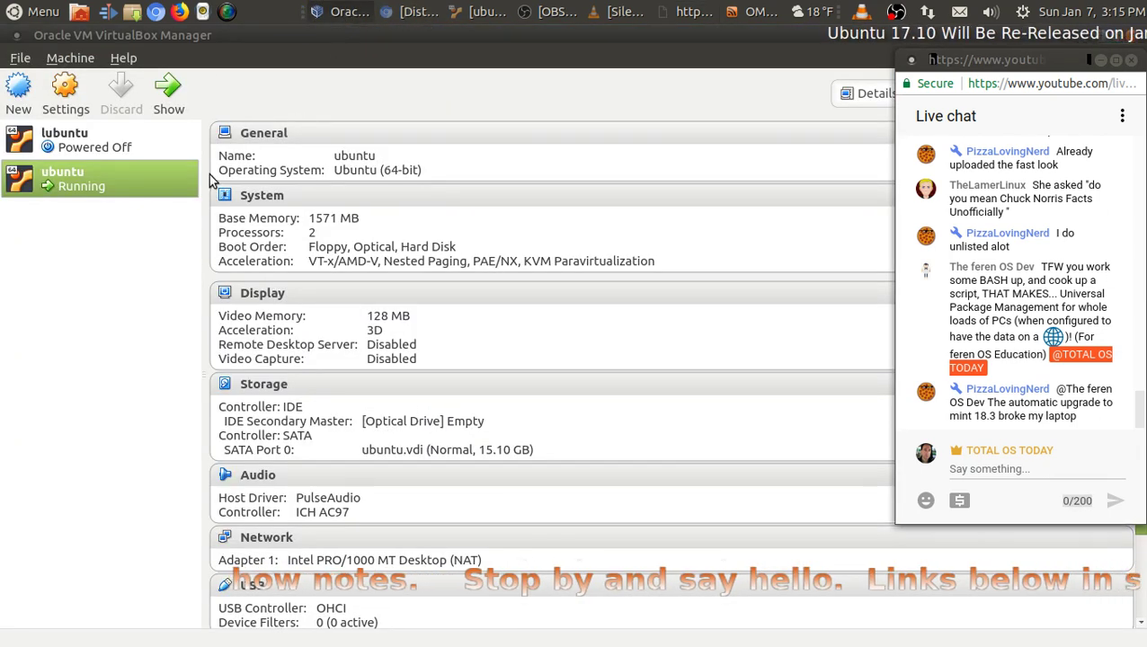
{"action": "left_click", "coordinate": [178, 102]}
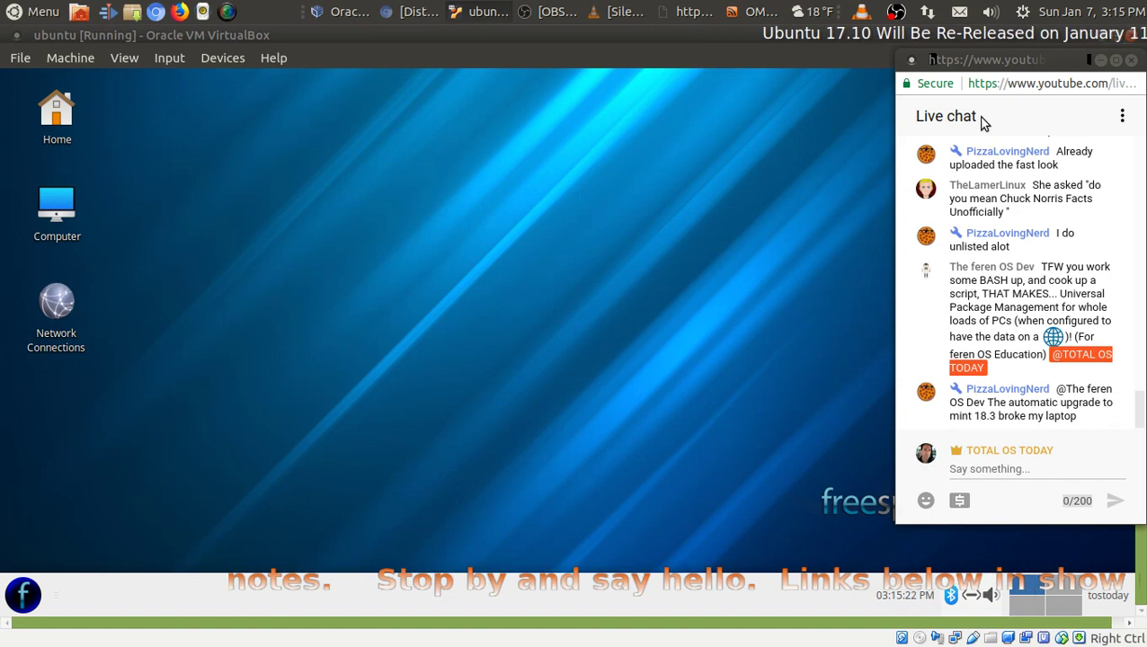
- Move the live chat window inward from the virtual machine's edge and check the full height of the guest desktop
{"action": "left_click_drag", "start_coordinate": [995, 65], "coordinate": [968, 75]}
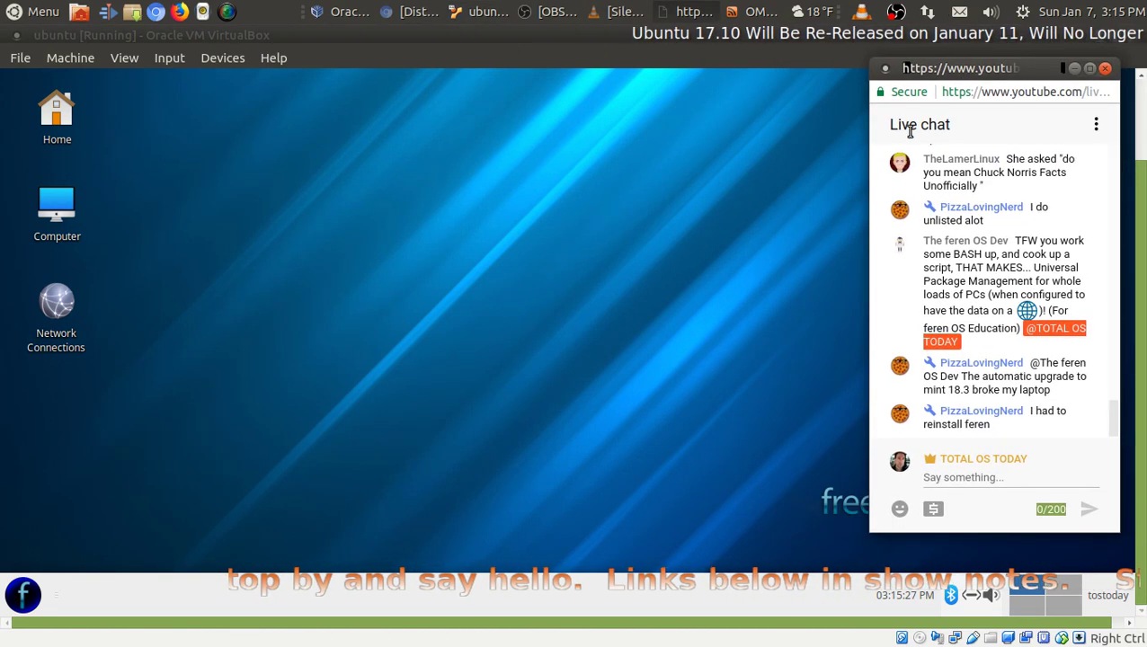
{"action": "left_click_drag", "start_coordinate": [1141, 377], "coordinate": [1134, 285]}
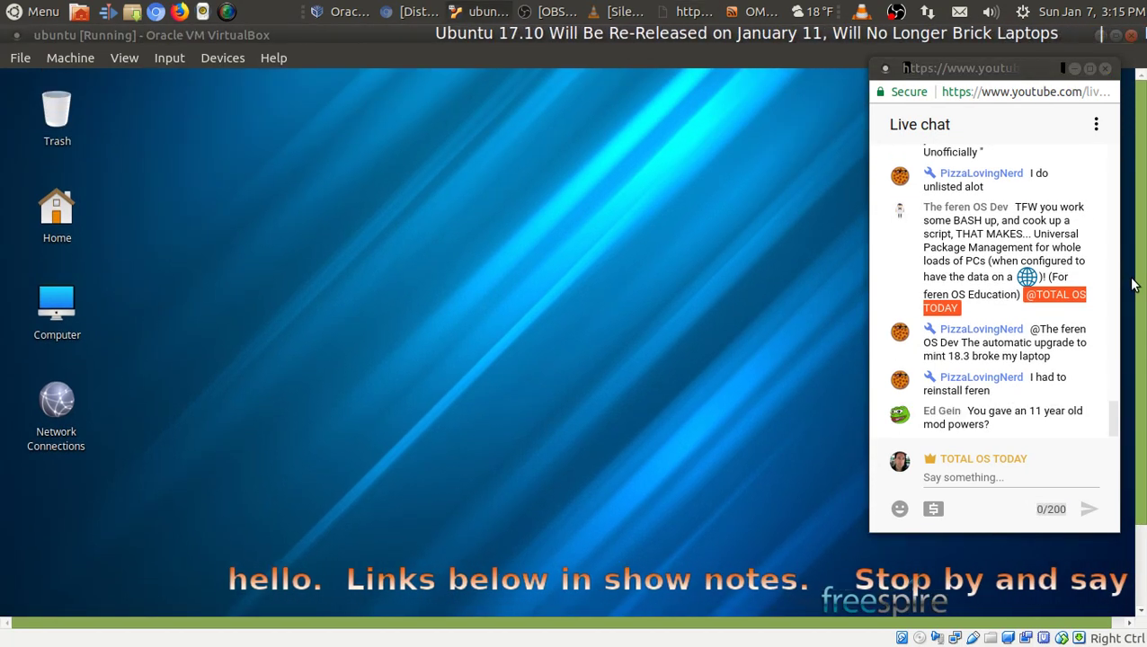
{"action": "left_click_drag", "start_coordinate": [1133, 286], "coordinate": [1136, 430]}
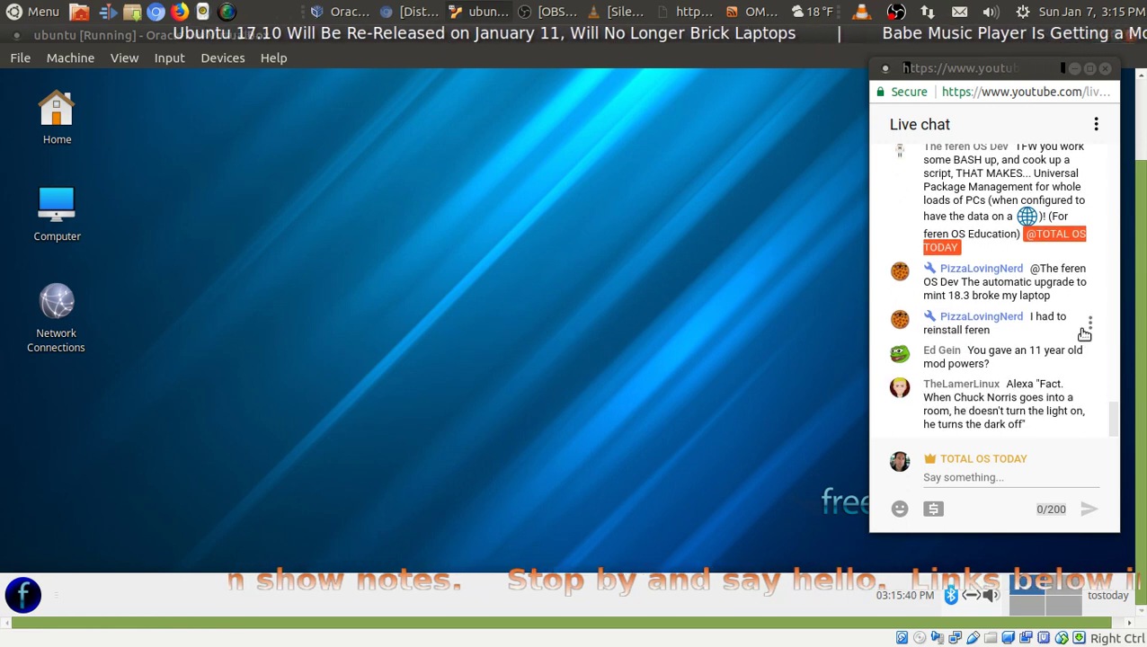
- Remove moderator rights from the author of the "I had to reinstall feren" chat message
{"action": "left_click", "coordinate": [1088, 325]}
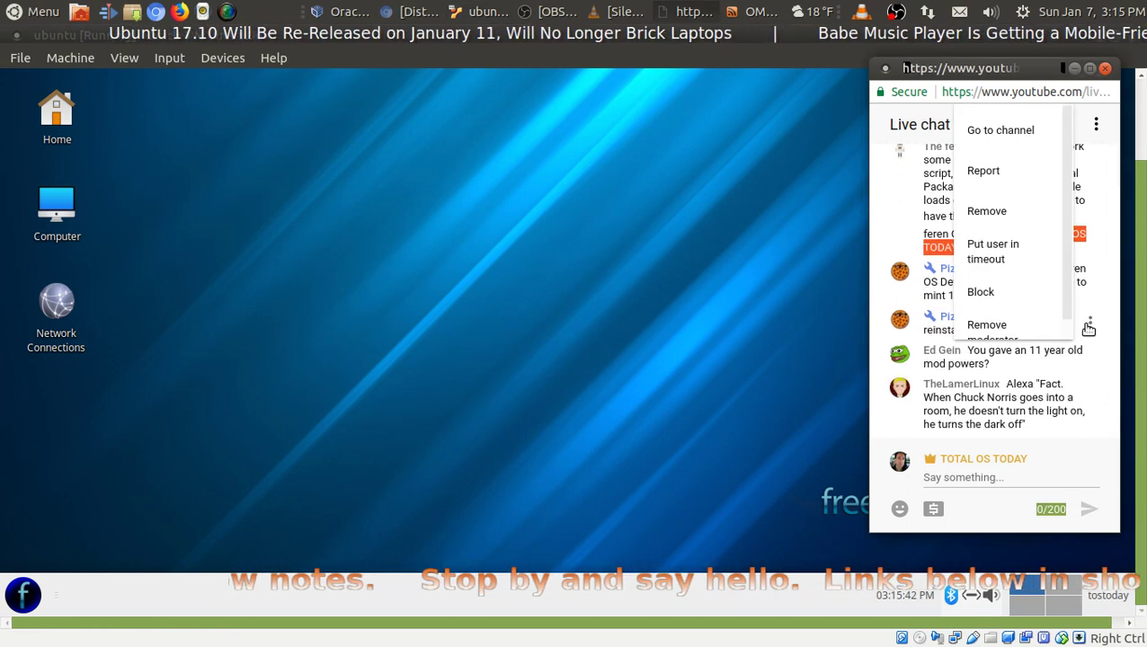
{"action": "scroll", "coordinate": [1050, 301], "scroll_direction": "down", "scroll_amount": 1}
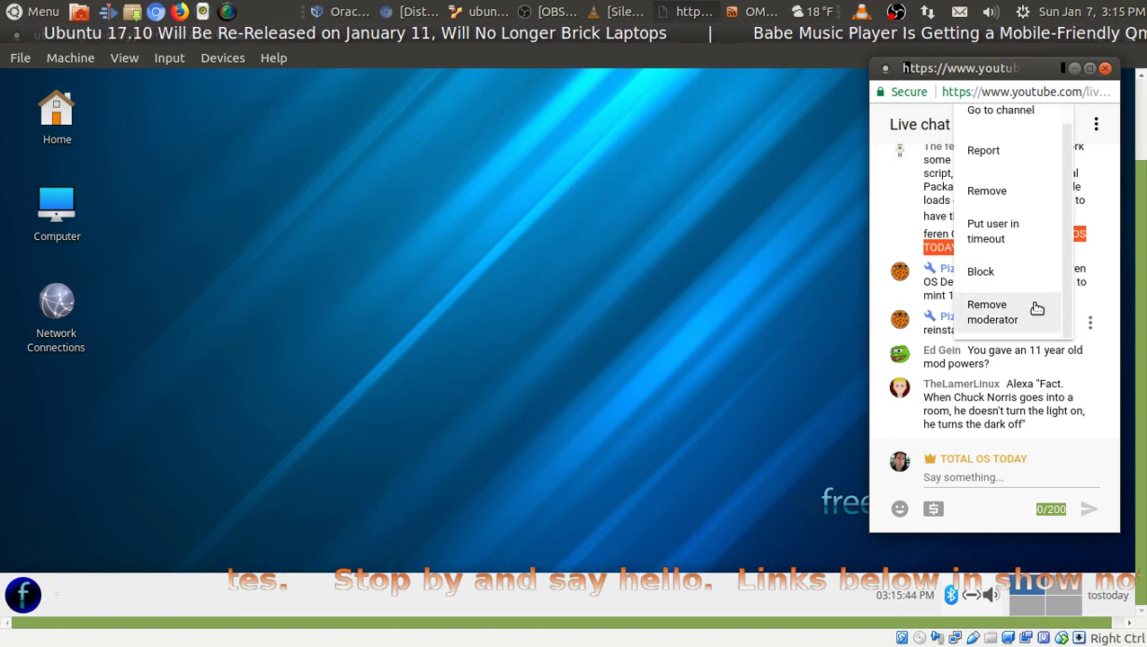
{"action": "left_click", "coordinate": [990, 316]}
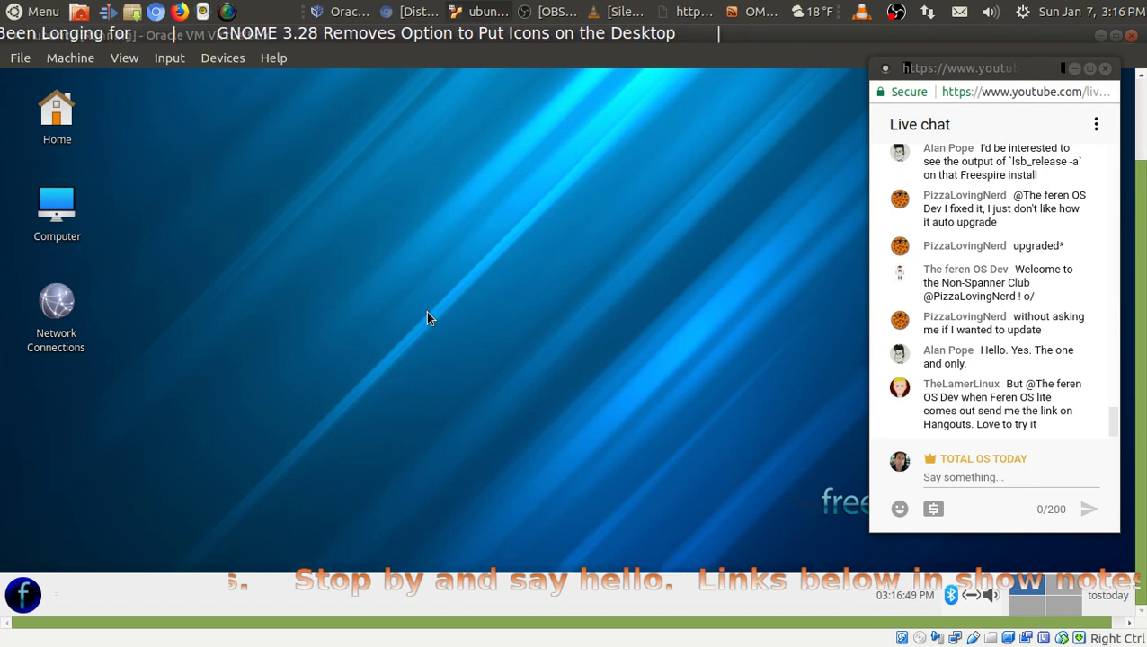
{"action": "left_click", "coordinate": [27, 14]}
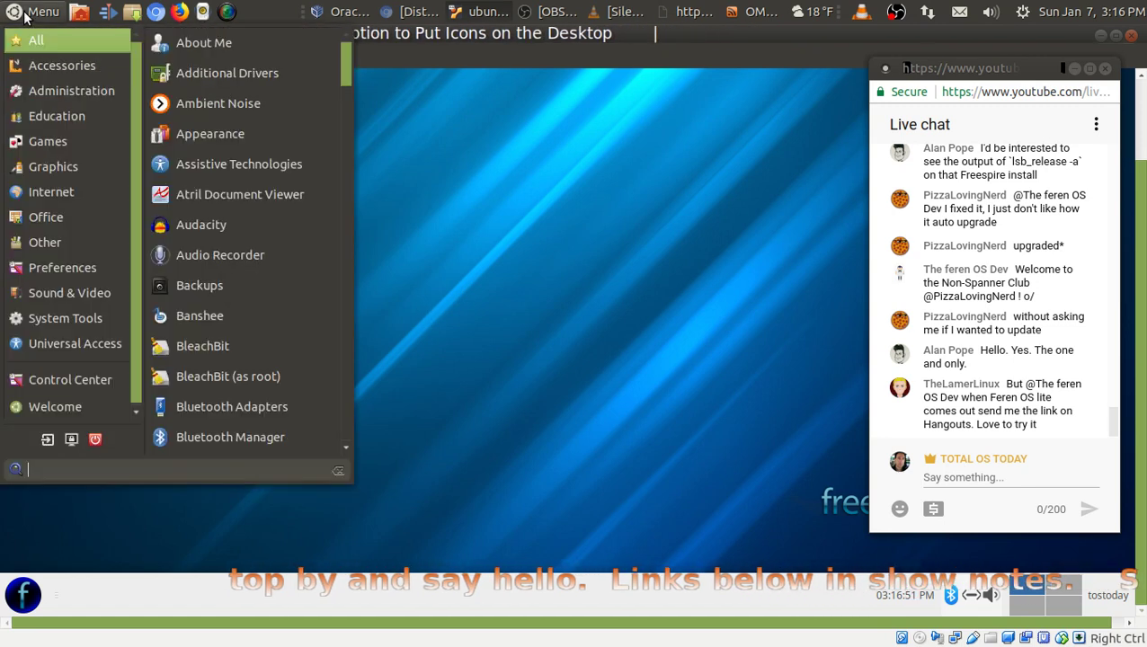
{"action": "left_click", "coordinate": [26, 15]}
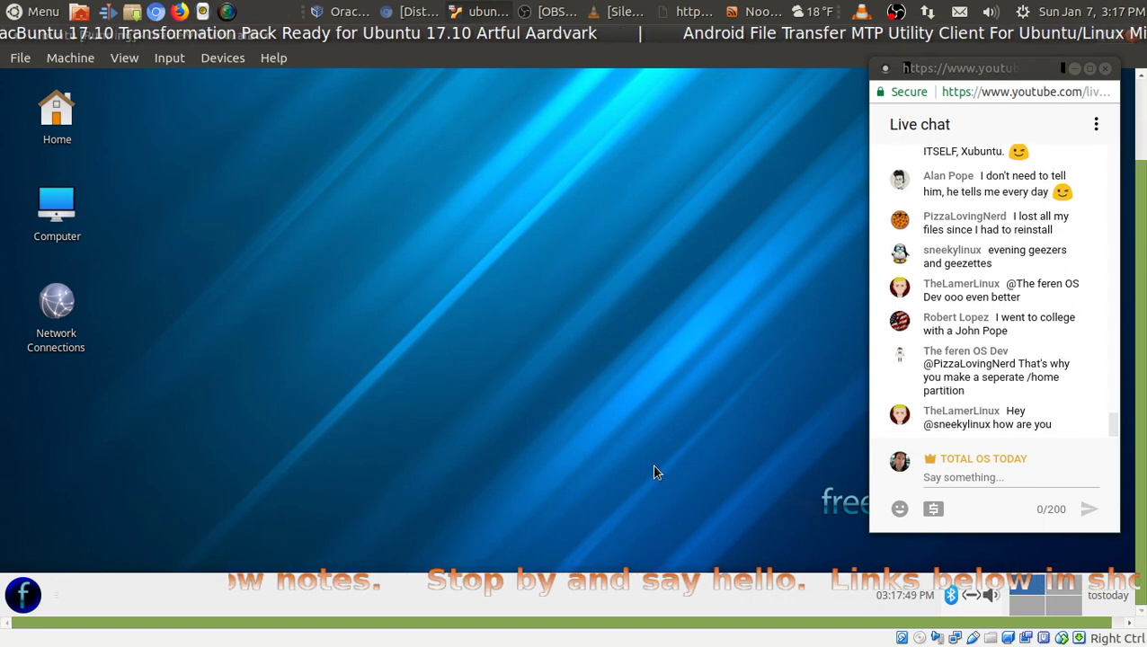
{"action": "left_click", "coordinate": [32, 9]}
{"action": "left_click", "coordinate": [31, 9]}
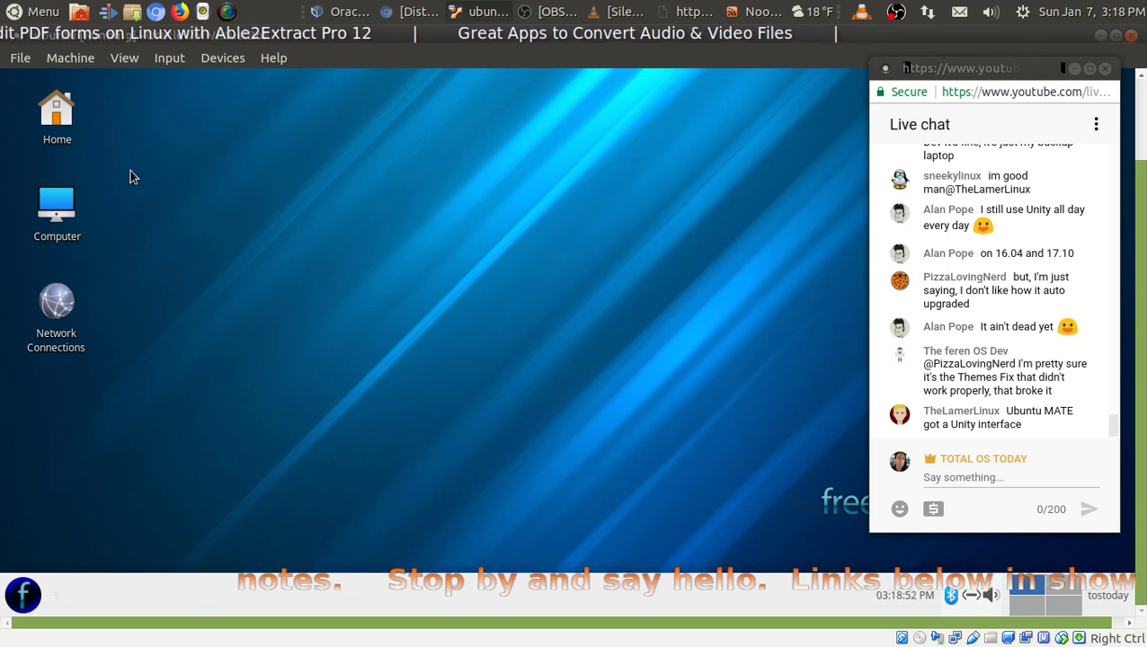
{"action": "left_click", "coordinate": [38, 12]}
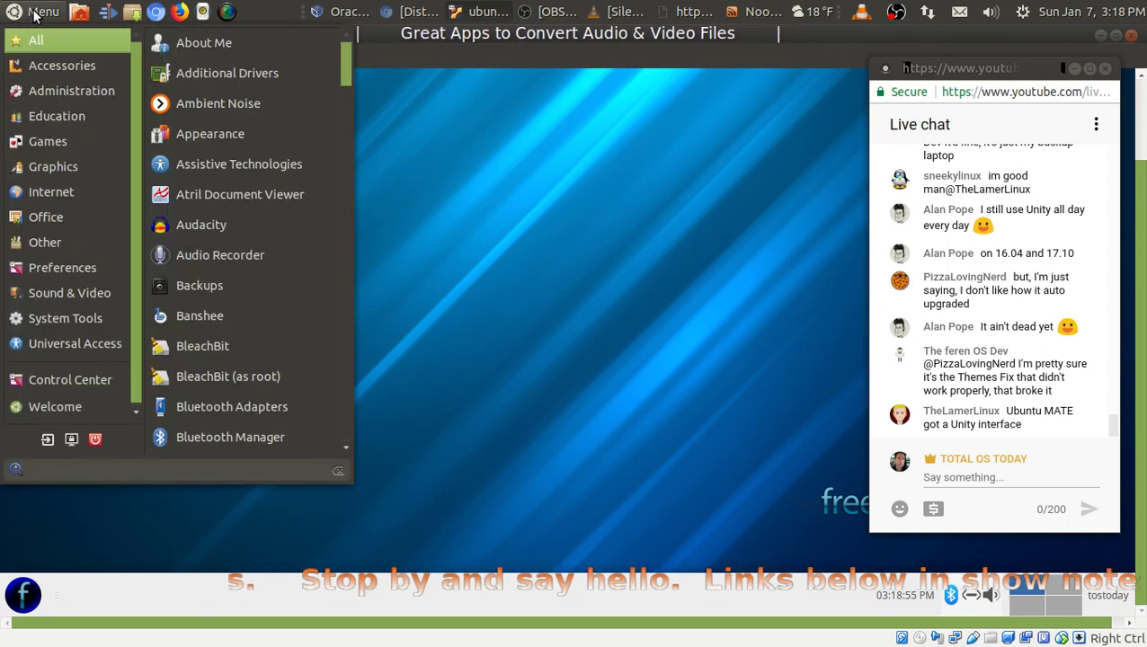
{"action": "left_click", "coordinate": [34, 12]}
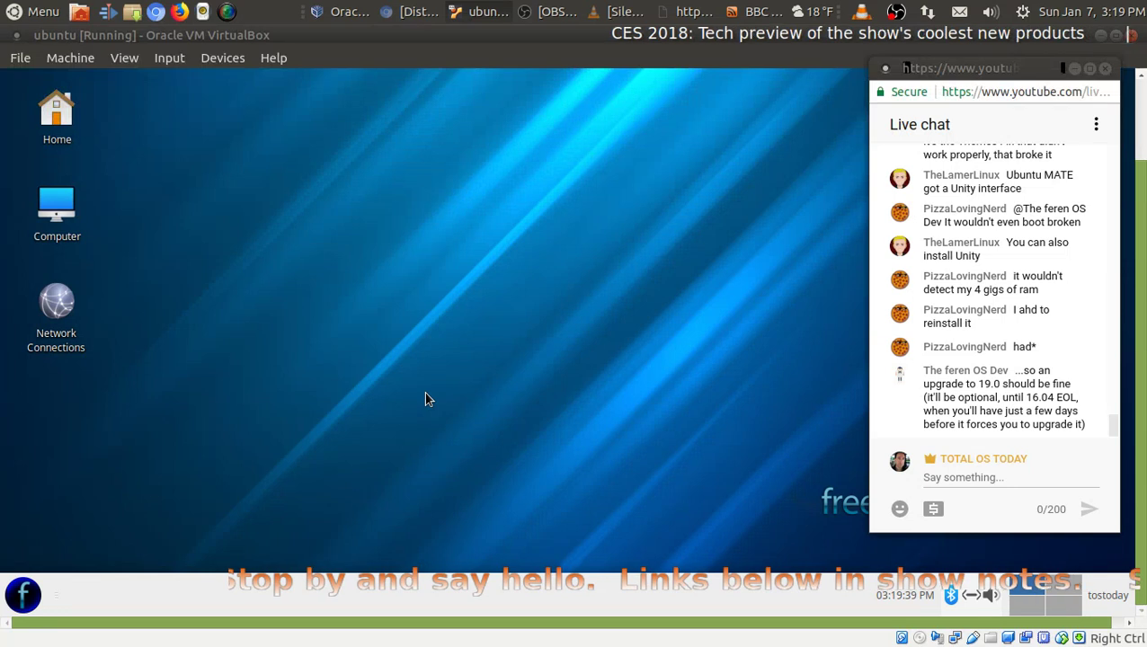
- Find System Profiler and Benchmark in the Freespire guest by searching "sys", view its Operating System details, and close it
{"action": "left_click", "coordinate": [23, 595]}
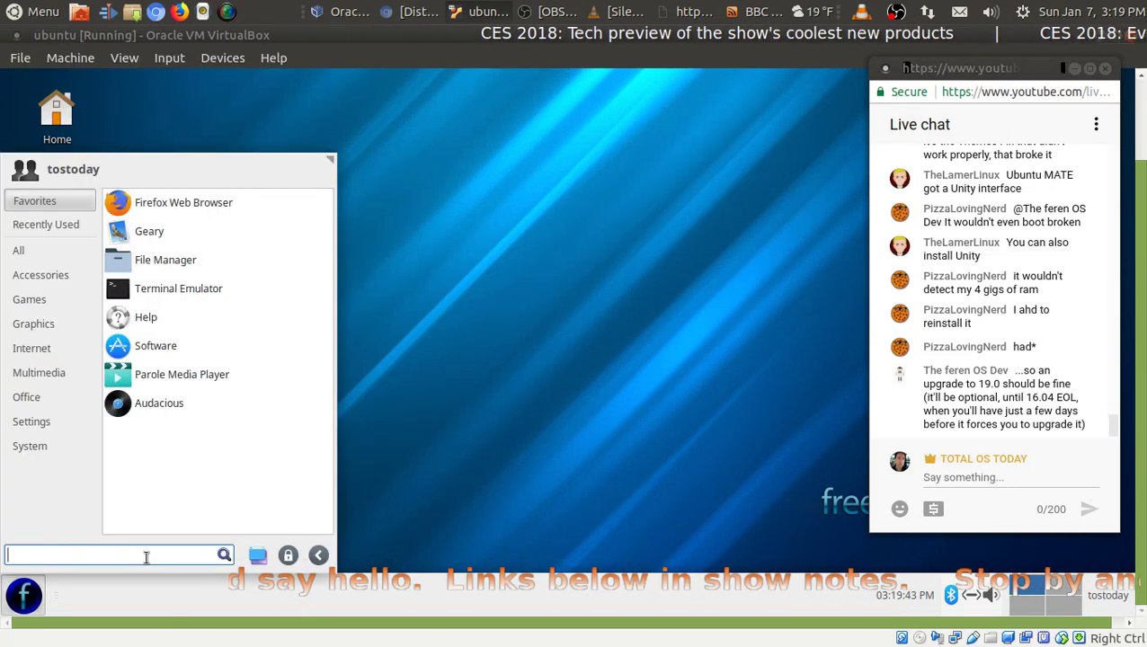
{"action": "type", "text": "sys"}
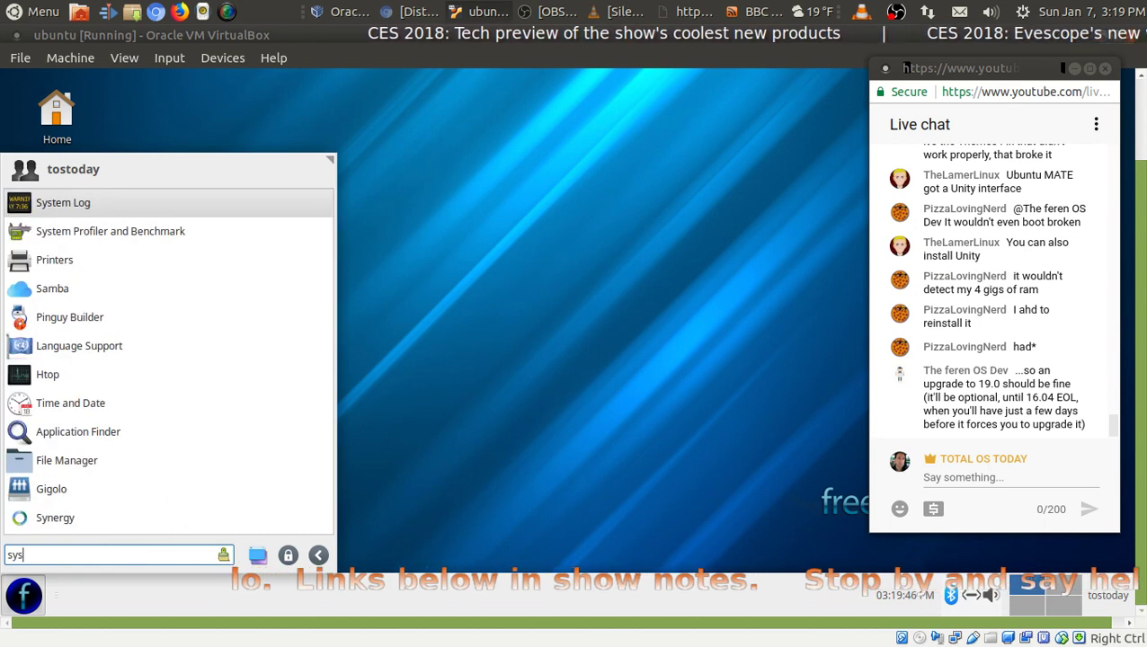
{"action": "left_click", "coordinate": [114, 225]}
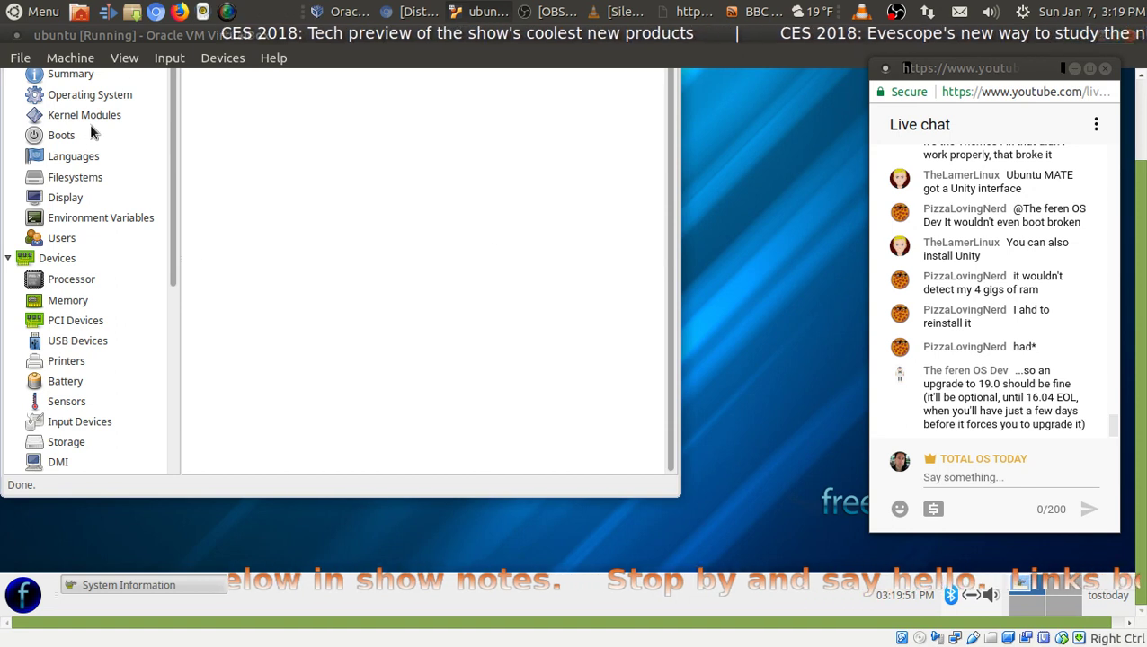
{"action": "left_click", "coordinate": [98, 95]}
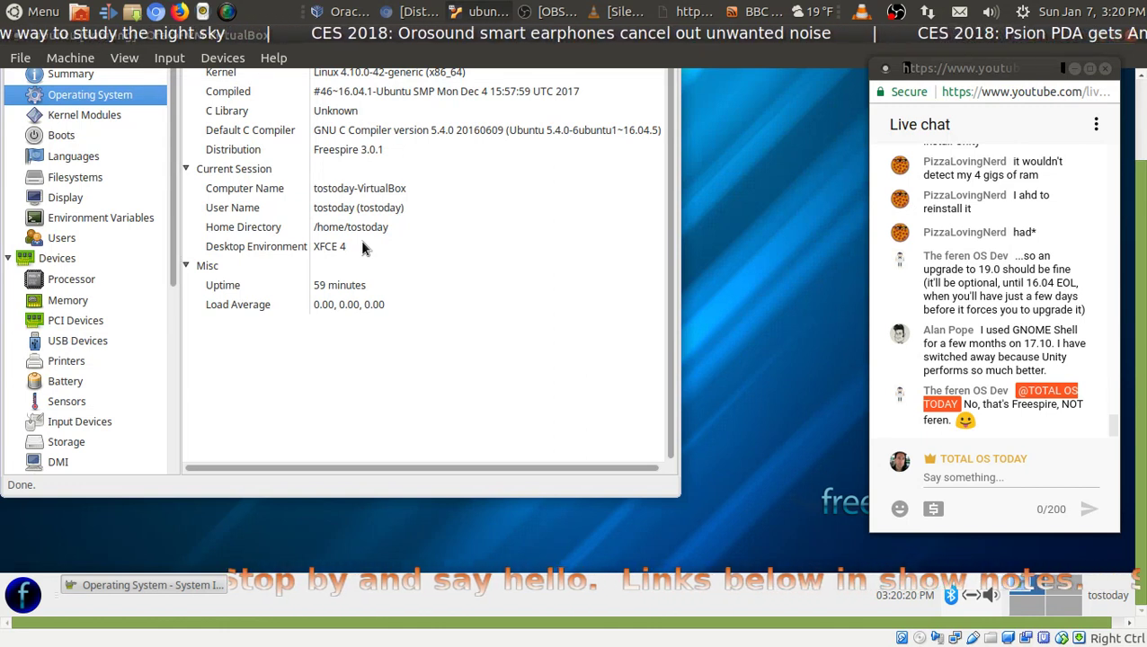
{"action": "left_click", "coordinate": [202, 583]}
{"action": "right_click", "coordinate": [202, 583]}
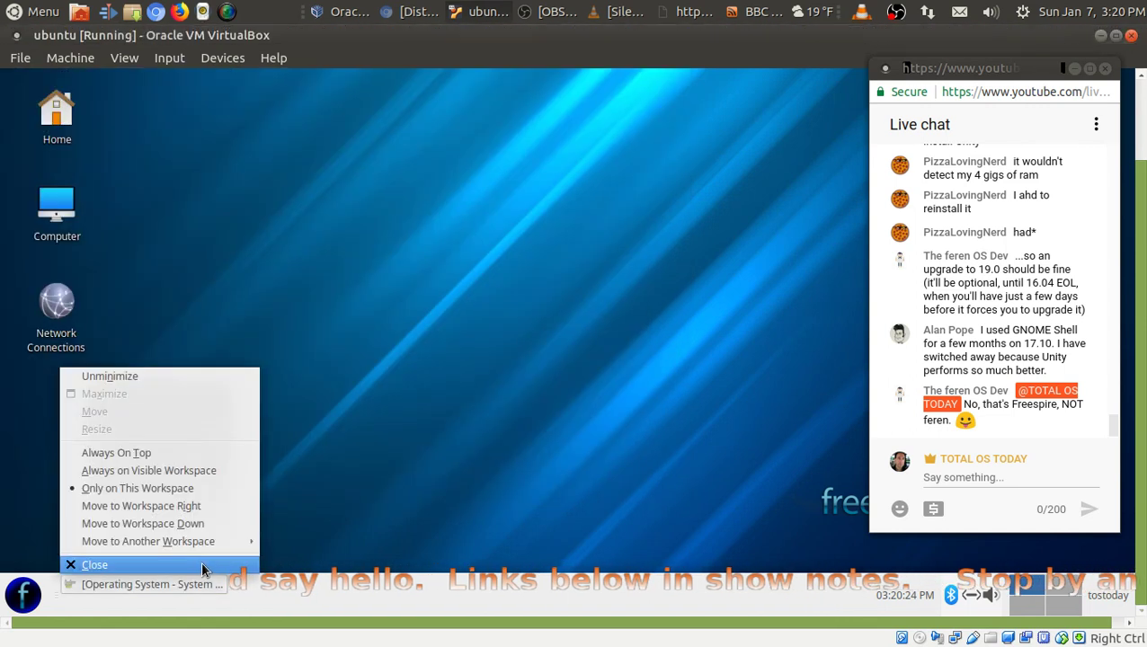
{"action": "left_click", "coordinate": [202, 565]}
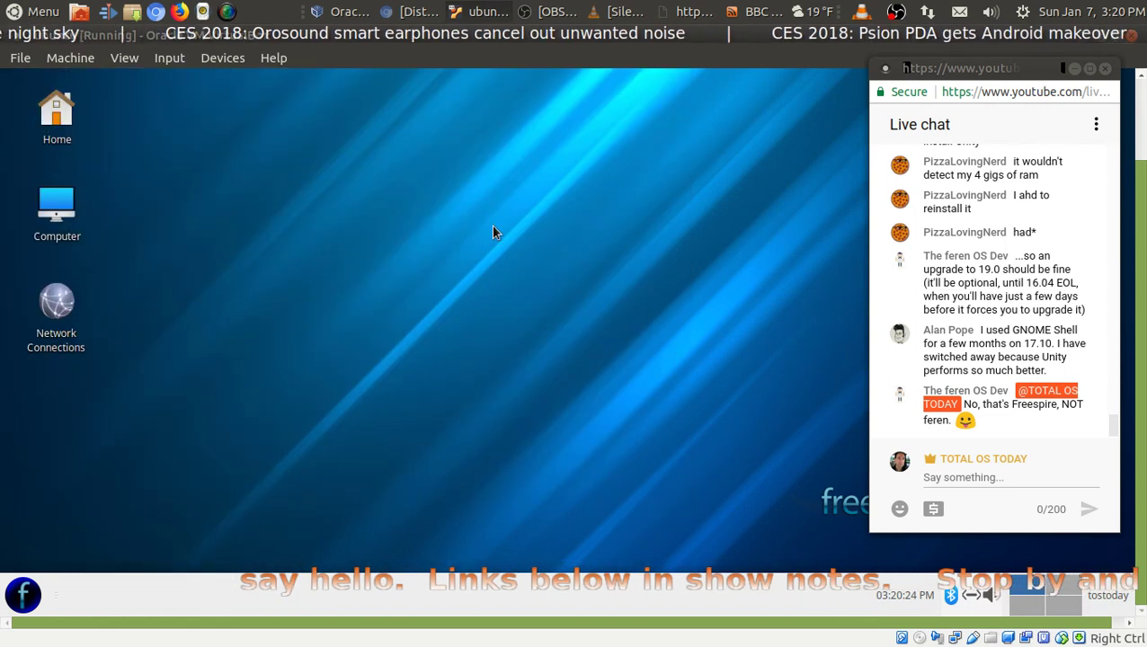
- Examine the options and application categories offered directly from the Freespire desktop background
{"action": "right_click", "coordinate": [351, 193]}
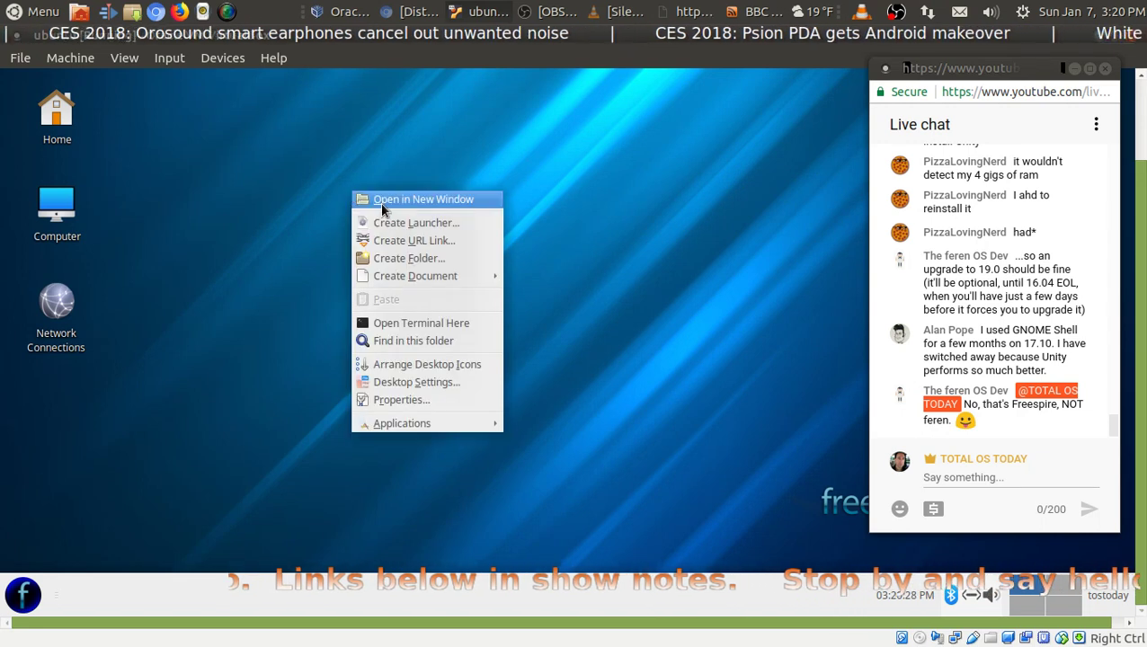
{"action": "left_click", "coordinate": [423, 113]}
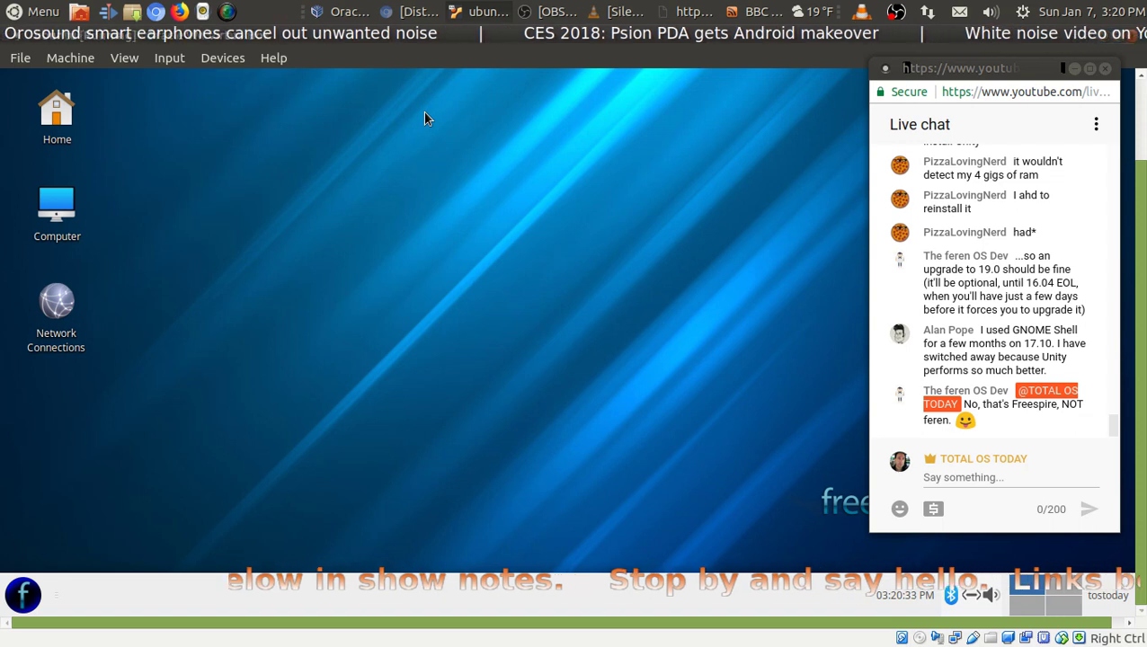
{"action": "right_click", "coordinate": [423, 112]}
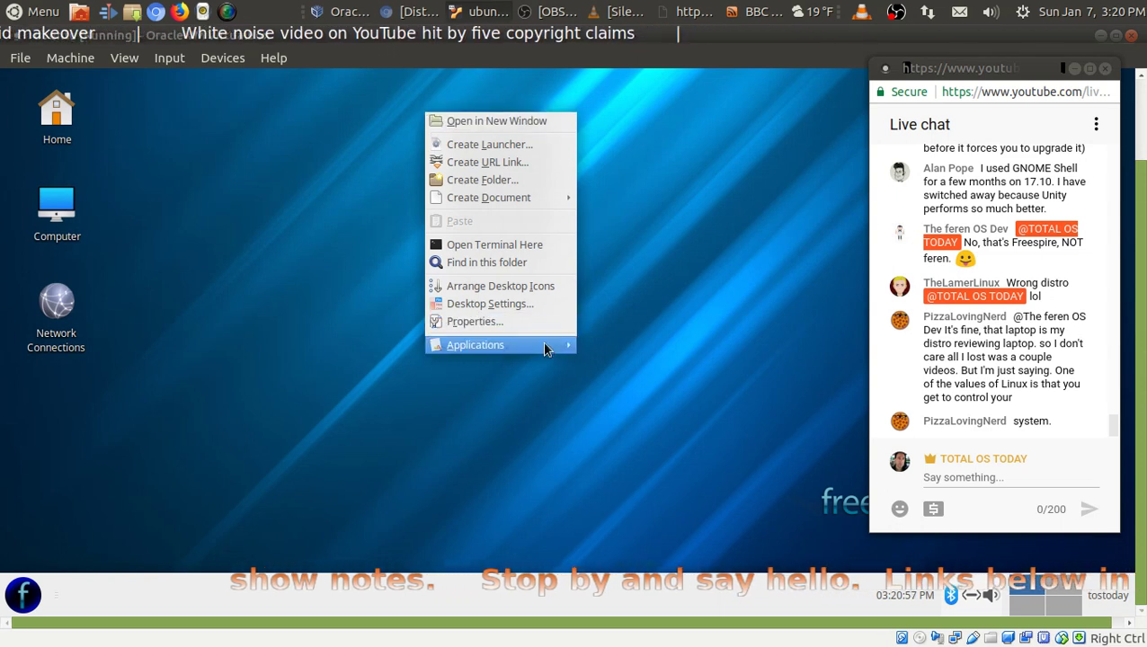
{"action": "mouse_move", "coordinate": [543, 348]}
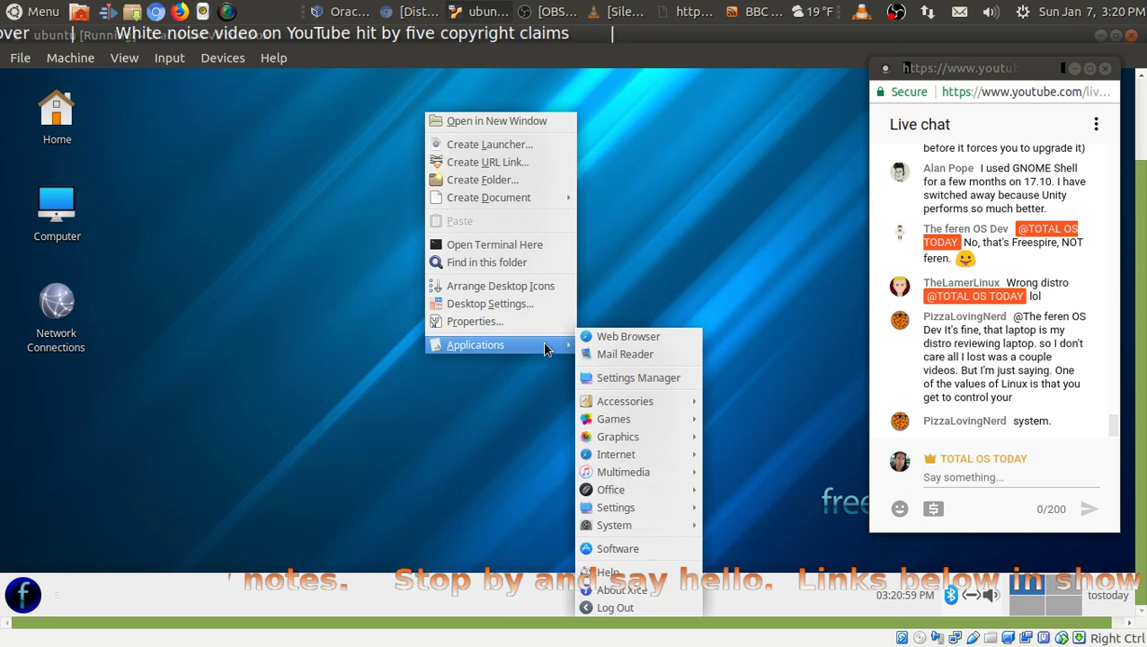
{"action": "left_click", "coordinate": [247, 169]}
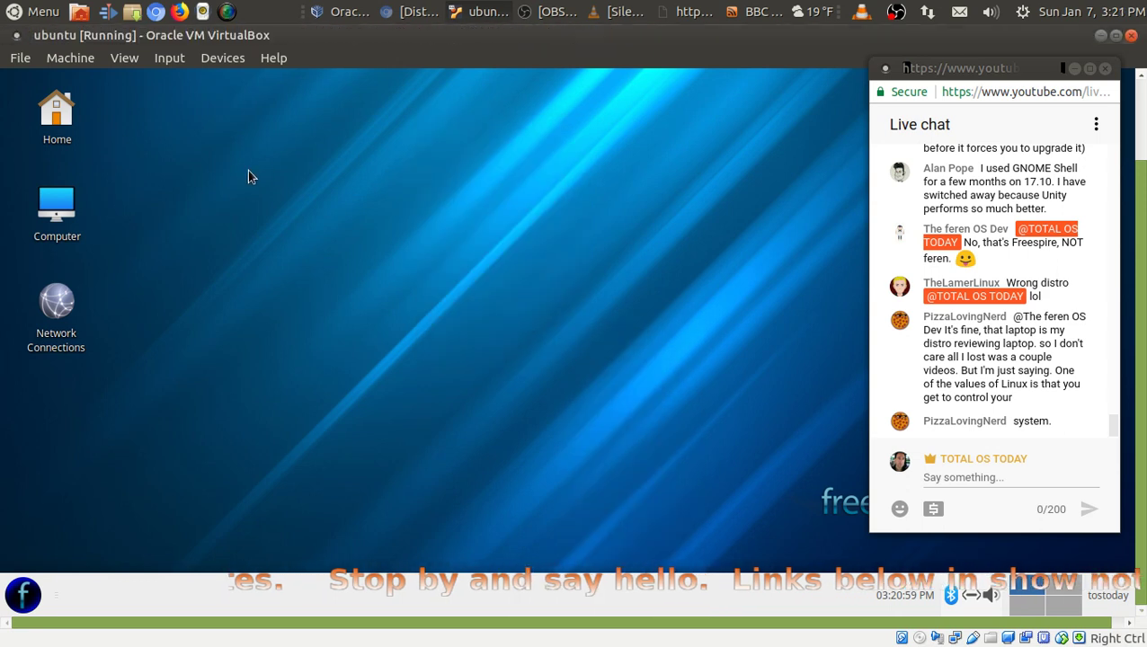
- Review the Applications list offered from the Freespire desktop background once more and dismiss it
{"action": "right_click", "coordinate": [293, 109]}
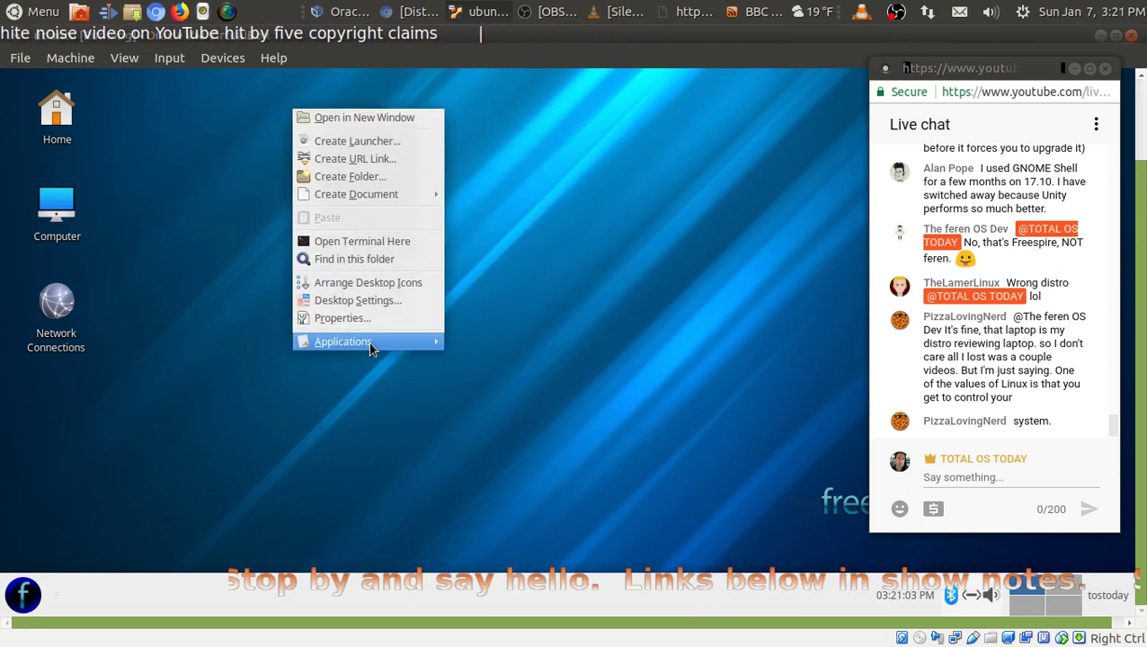
{"action": "mouse_move", "coordinate": [365, 342]}
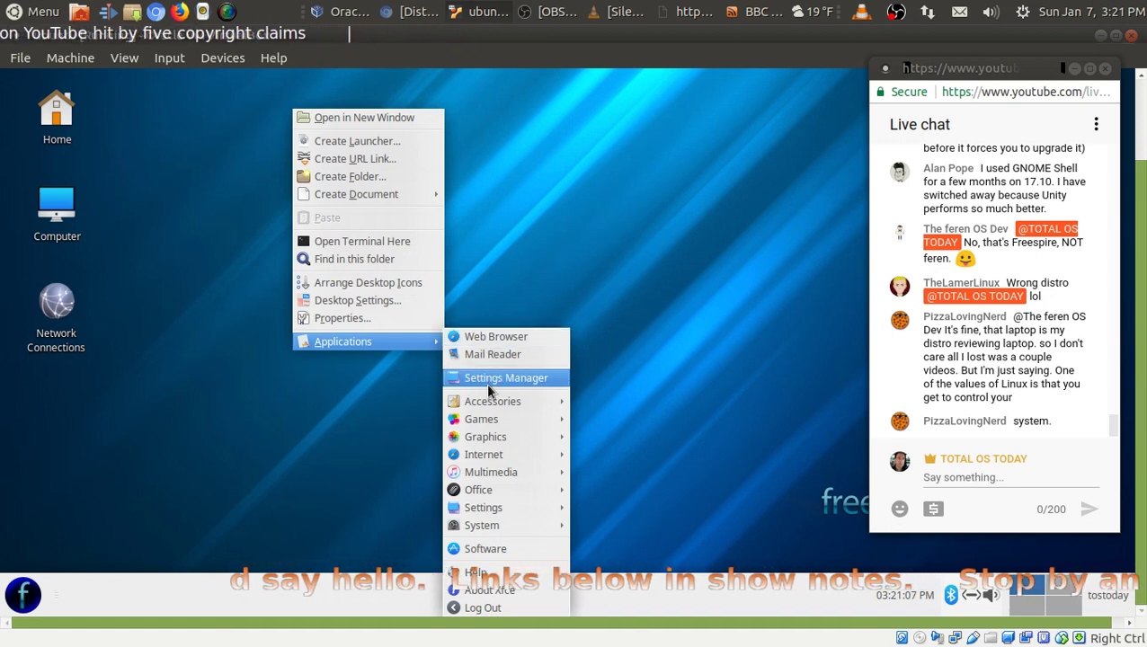
{"action": "mouse_move", "coordinate": [497, 424]}
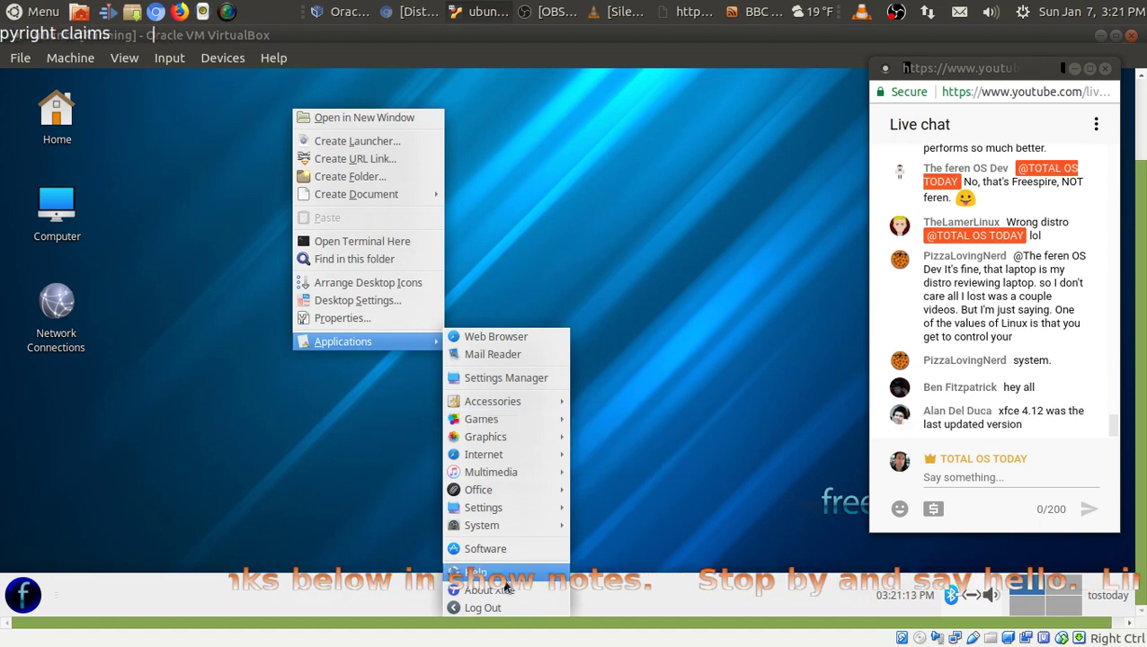
{"action": "left_click", "coordinate": [552, 136]}
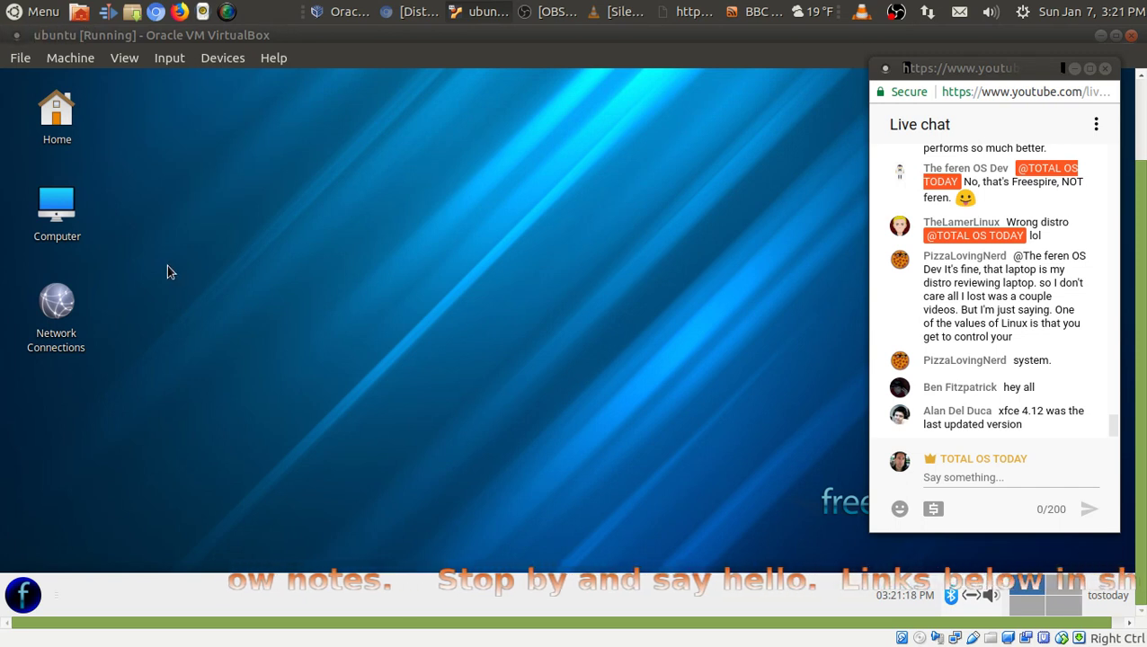
- Examine the applications installed in Freespire's Accessories, Games, Graphics, Internet and Multimedia categories
{"action": "left_click", "coordinate": [22, 598]}
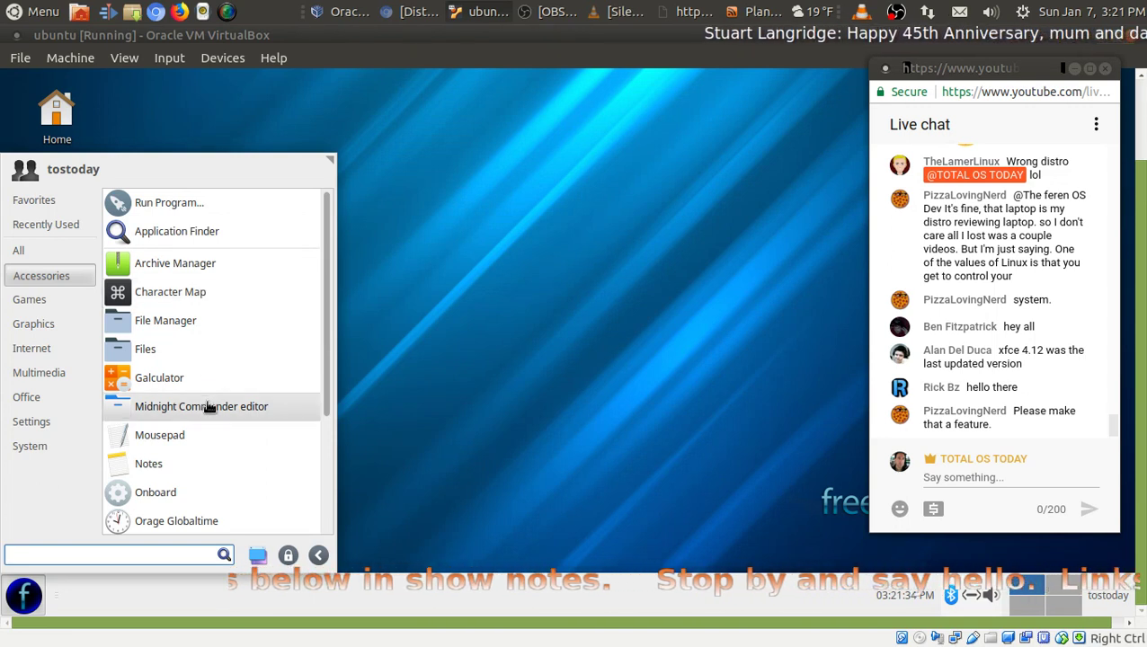
{"action": "scroll", "coordinate": [208, 407], "scroll_direction": "down", "scroll_amount": 2}
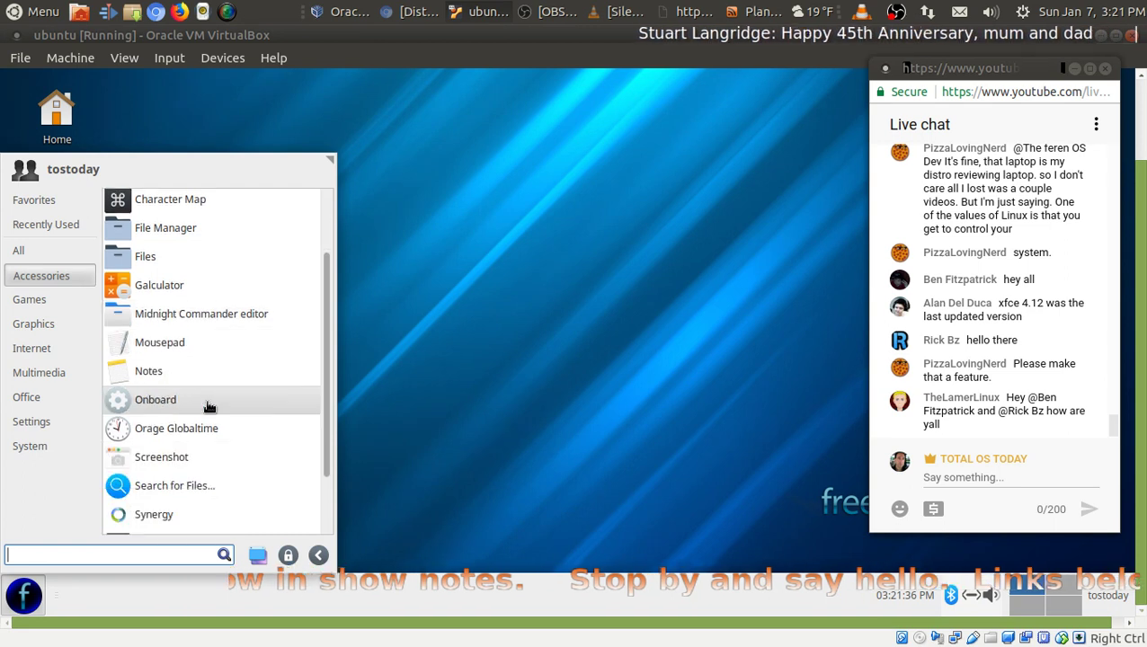
{"action": "scroll", "coordinate": [209, 407], "scroll_direction": "down", "scroll_amount": 3}
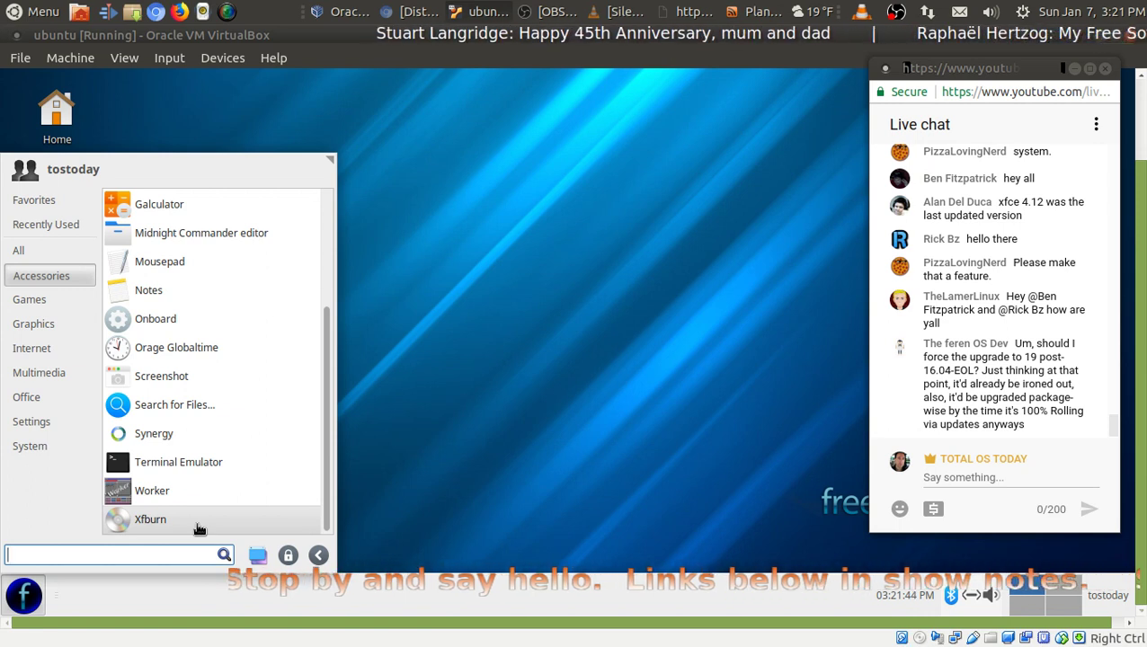
{"action": "left_click", "coordinate": [50, 305]}
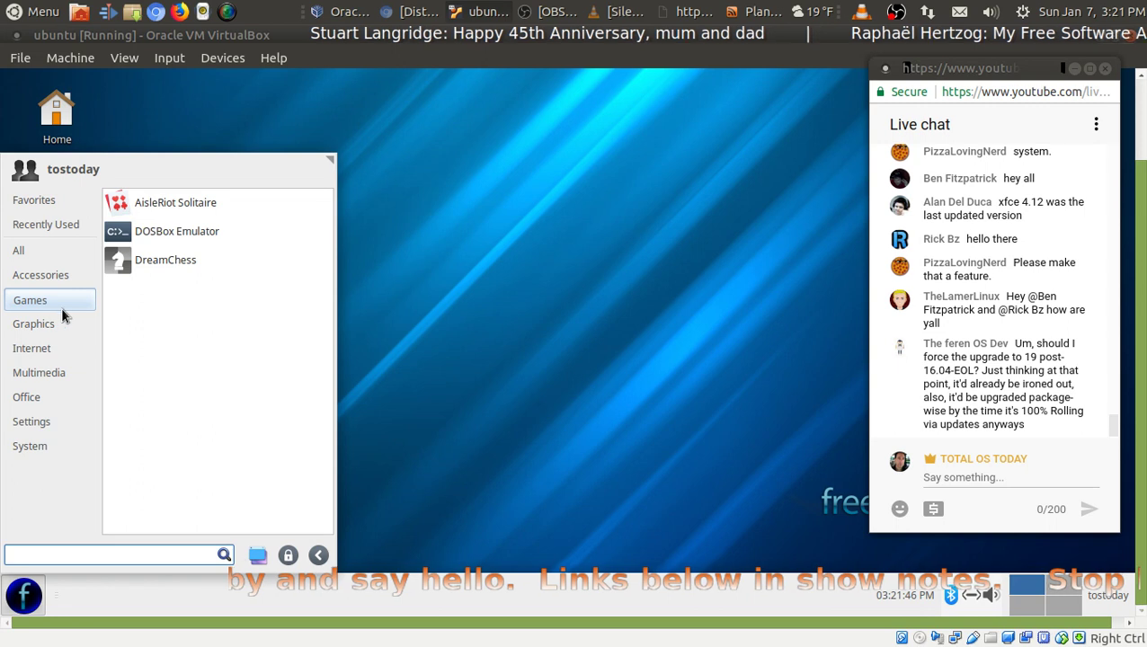
{"action": "left_click", "coordinate": [51, 326]}
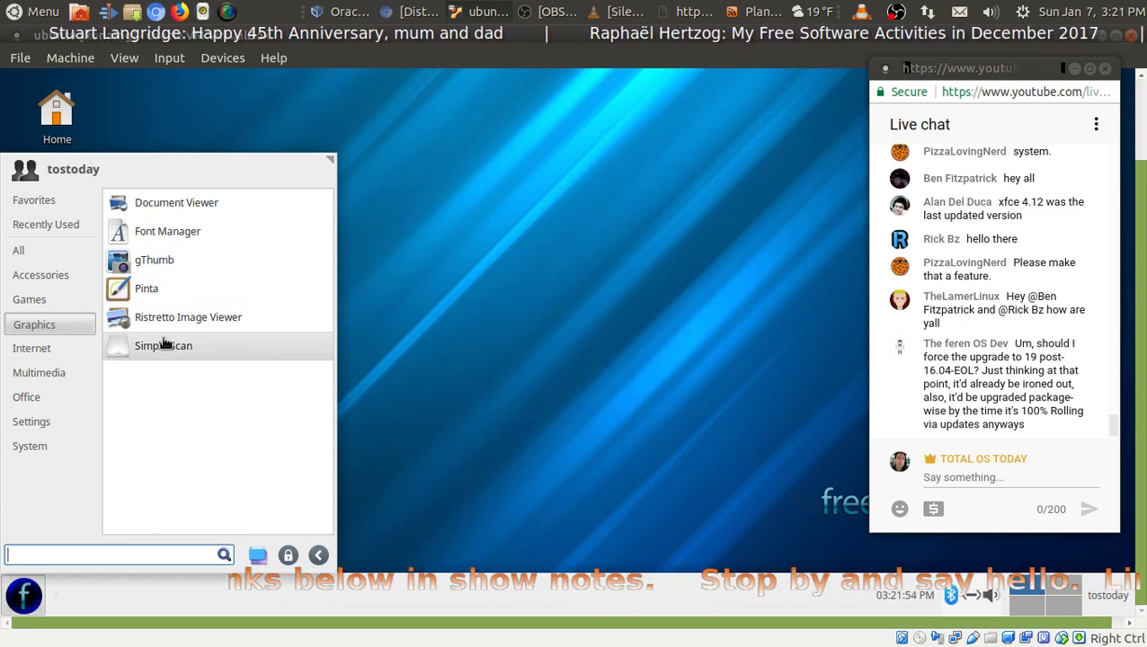
{"action": "left_click", "coordinate": [49, 351]}
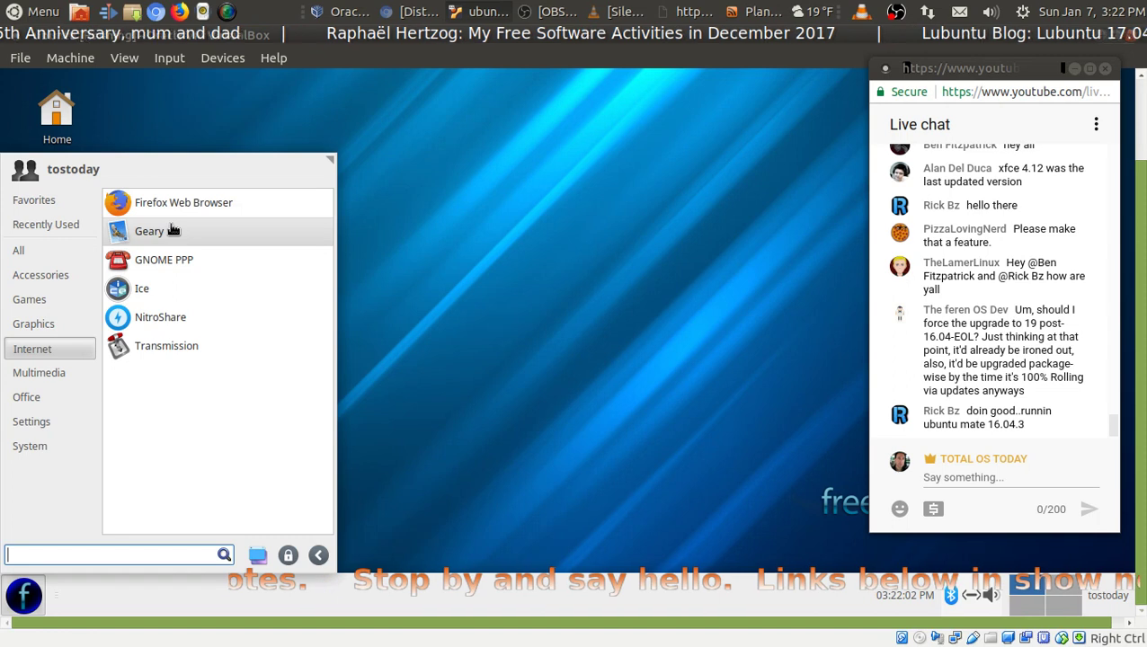
{"action": "left_click", "coordinate": [49, 374]}
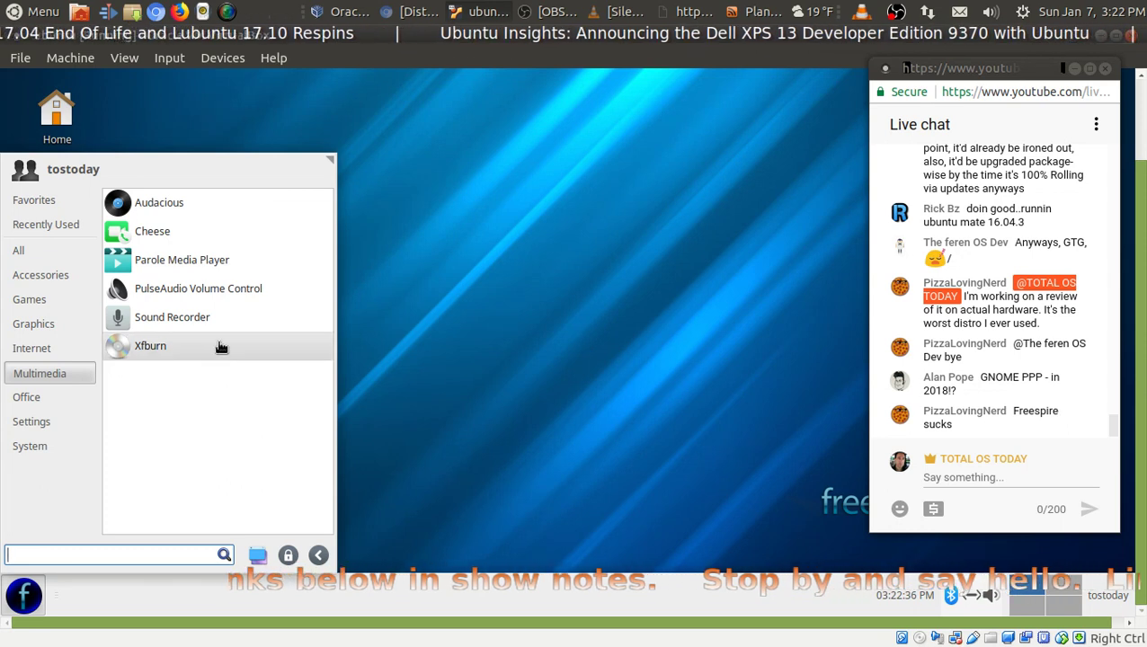
- Run through the application categories again from Accessories to Multimedia, and examine the Office applications
{"action": "left_click", "coordinate": [40, 275]}
{"action": "left_click", "coordinate": [45, 298]}
{"action": "left_click", "coordinate": [49, 325]}
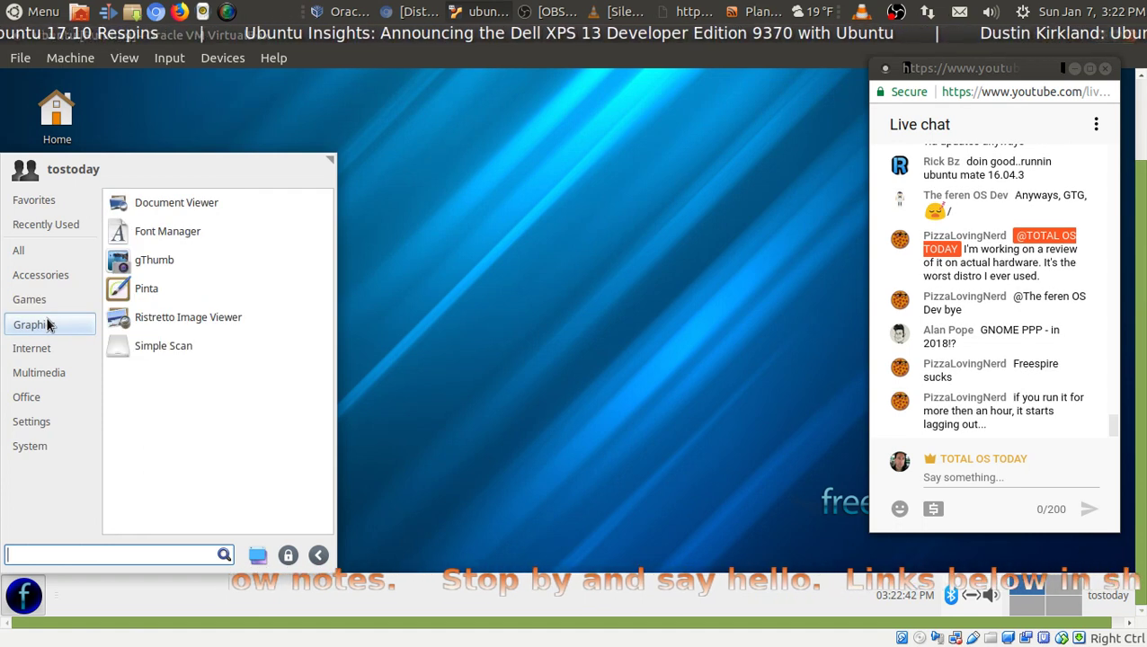
{"action": "left_click", "coordinate": [49, 350]}
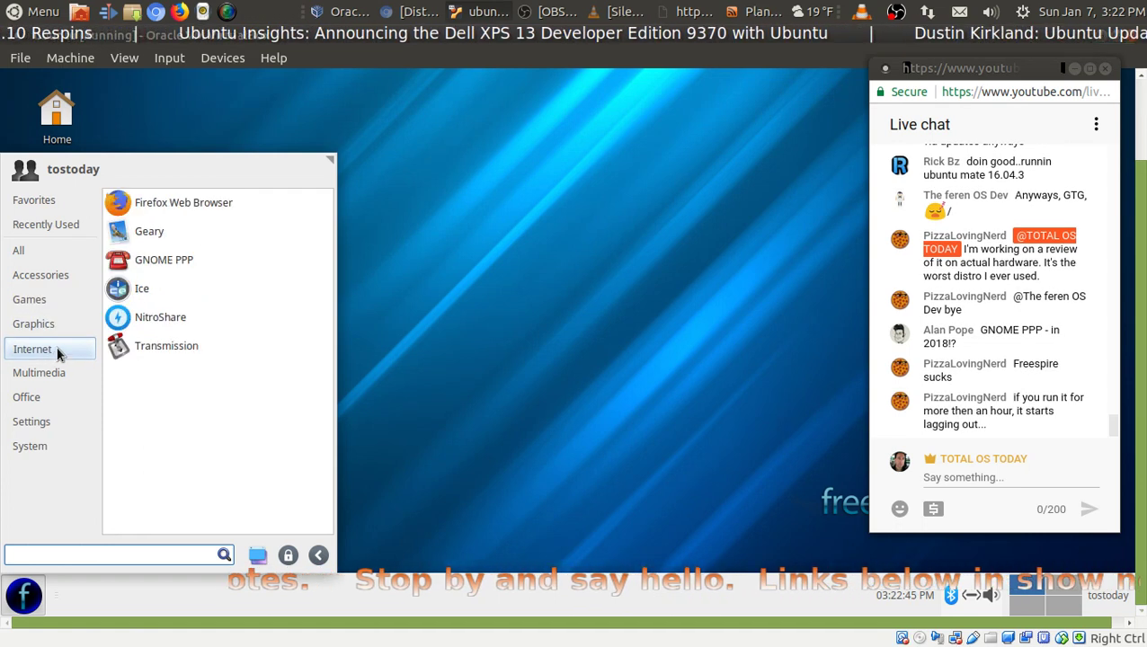
{"action": "left_click", "coordinate": [54, 374]}
{"action": "left_click", "coordinate": [40, 398]}
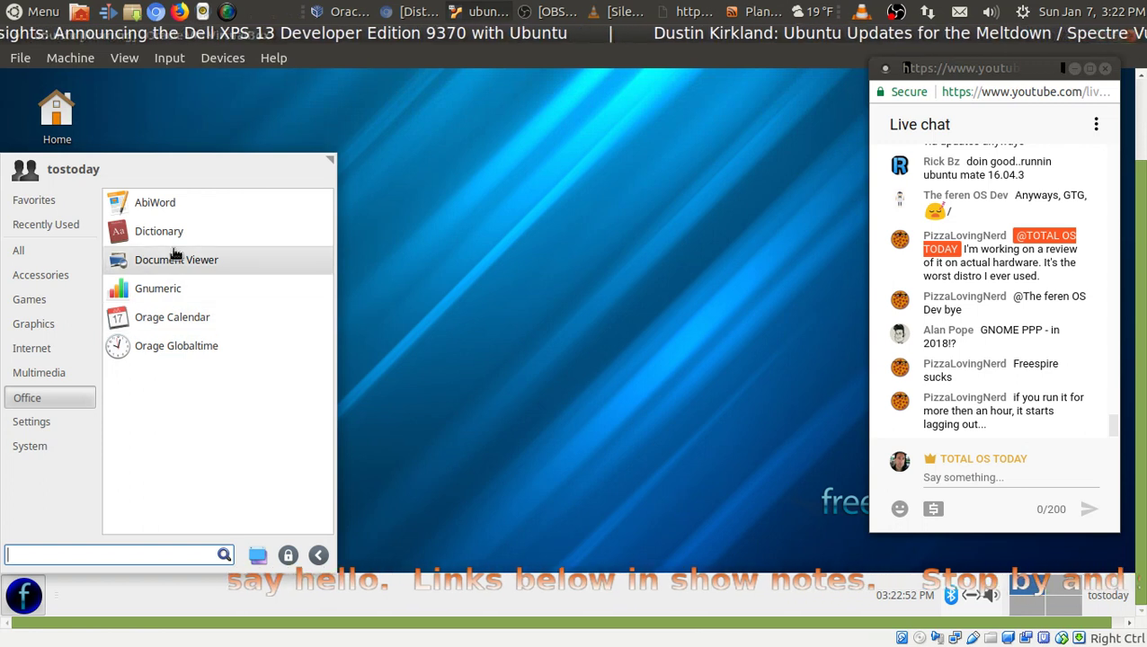
- Examine the full list of configuration tools in Freespire's Settings category, down to Xfce Panel Switch
{"action": "left_click", "coordinate": [36, 424]}
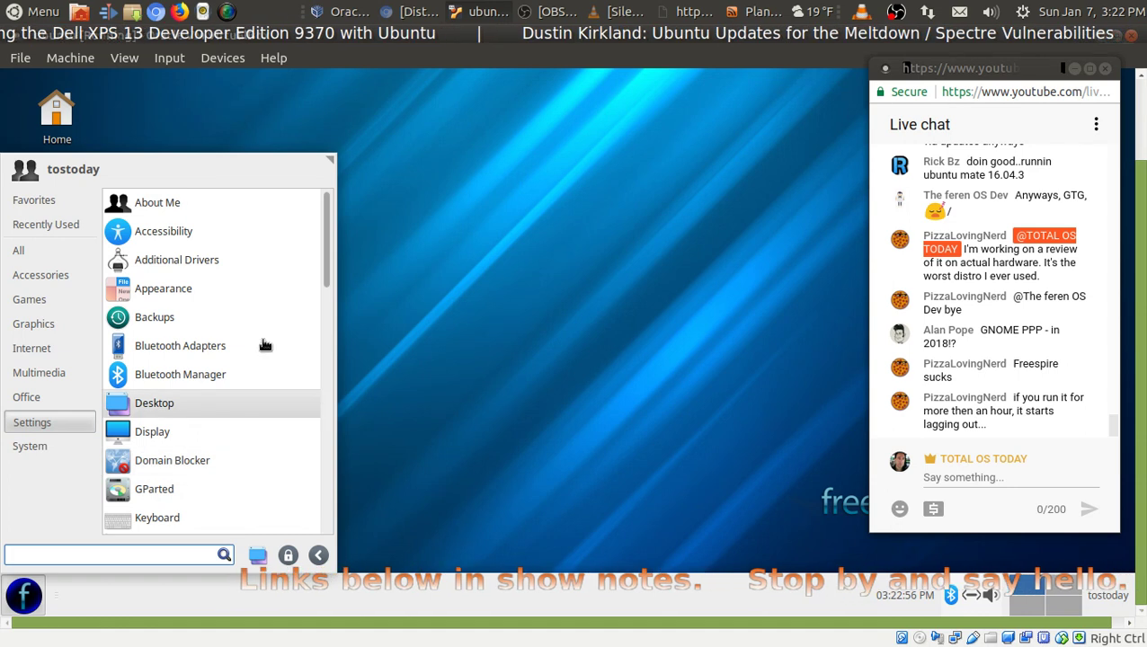
{"action": "scroll", "coordinate": [238, 296], "scroll_direction": "down", "scroll_amount": 3}
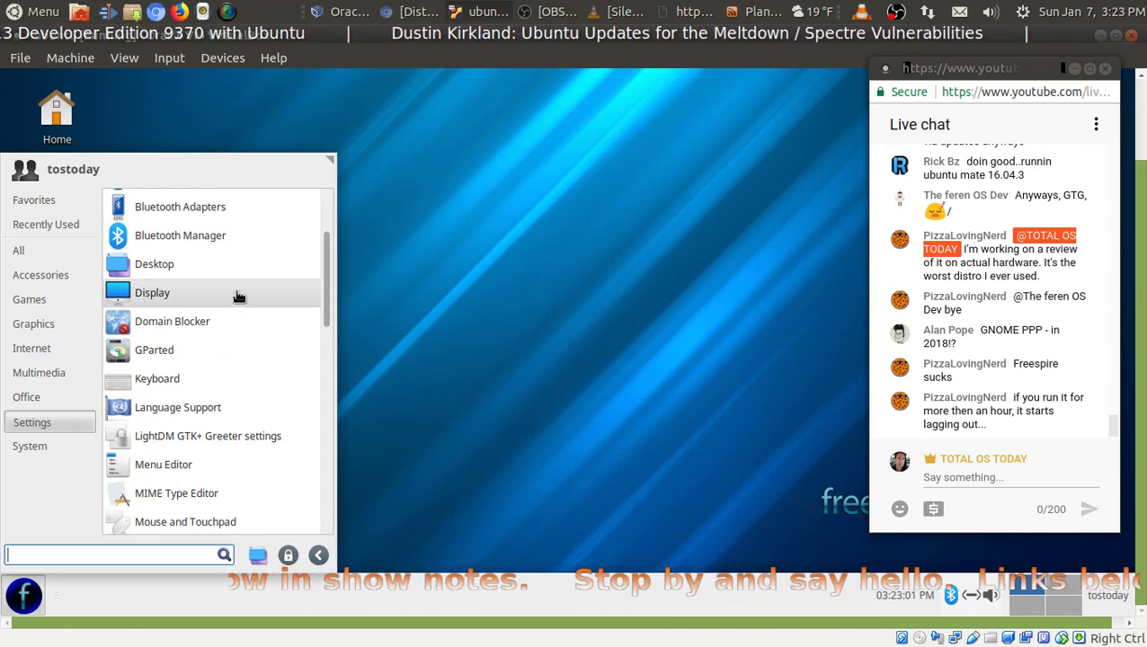
{"action": "scroll", "coordinate": [238, 297], "scroll_direction": "down", "scroll_amount": 2}
{"action": "scroll", "coordinate": [239, 296], "scroll_direction": "down", "scroll_amount": 3}
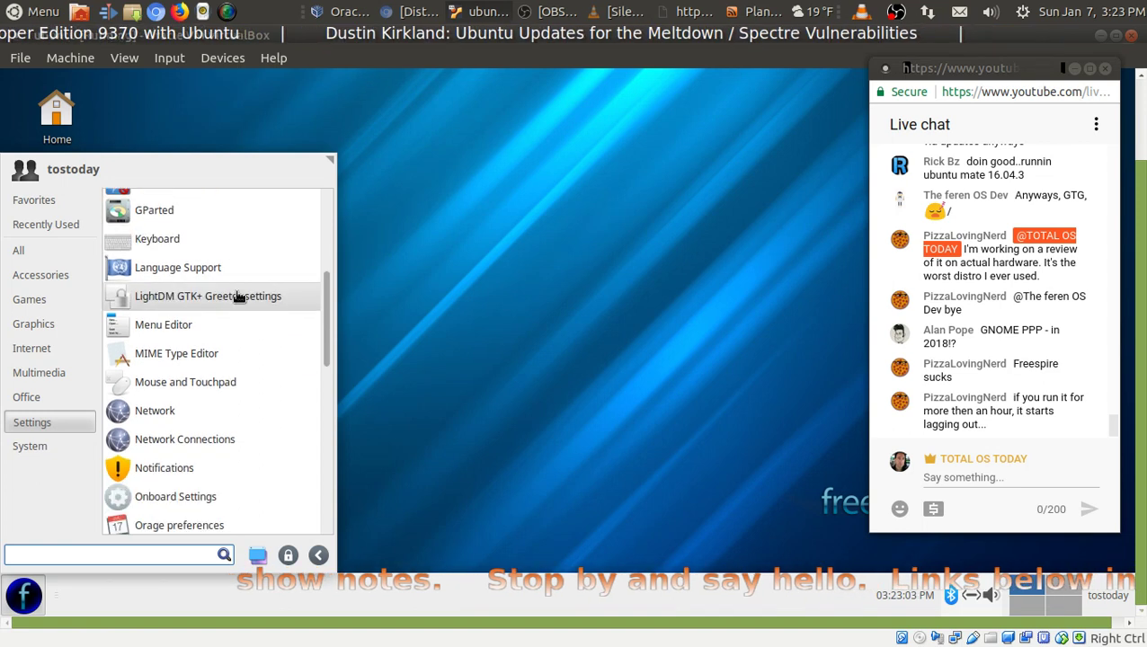
{"action": "scroll", "coordinate": [238, 297], "scroll_direction": "down", "scroll_amount": 1}
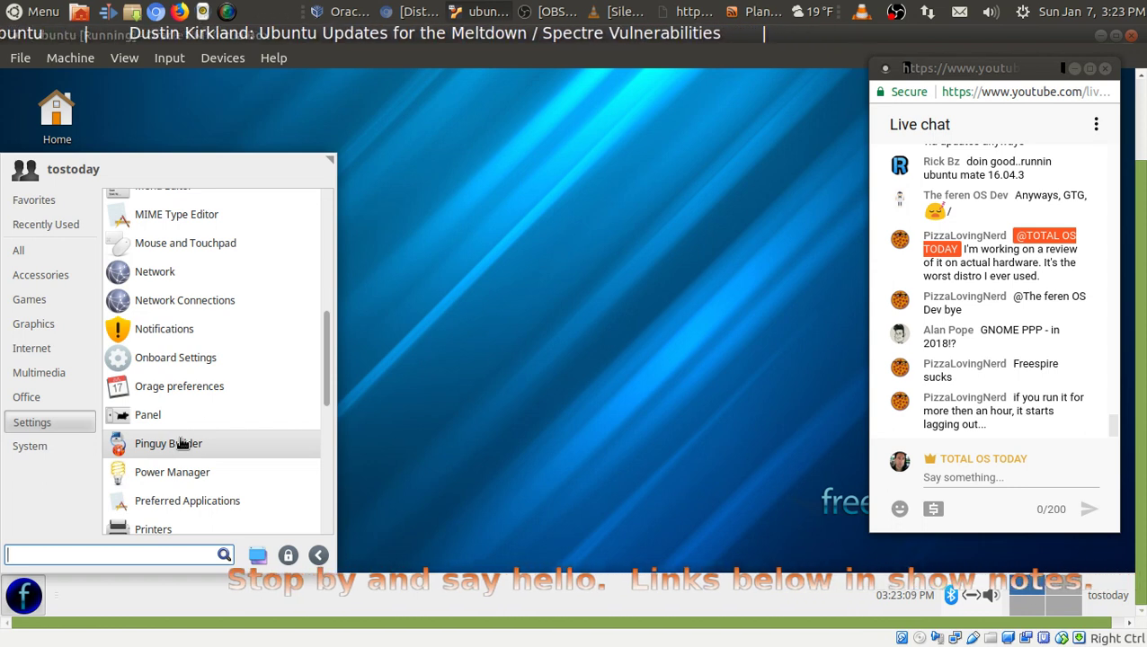
{"action": "scroll", "coordinate": [187, 442], "scroll_direction": "down", "scroll_amount": 2}
{"action": "scroll", "coordinate": [187, 444], "scroll_direction": "down", "scroll_amount": 3}
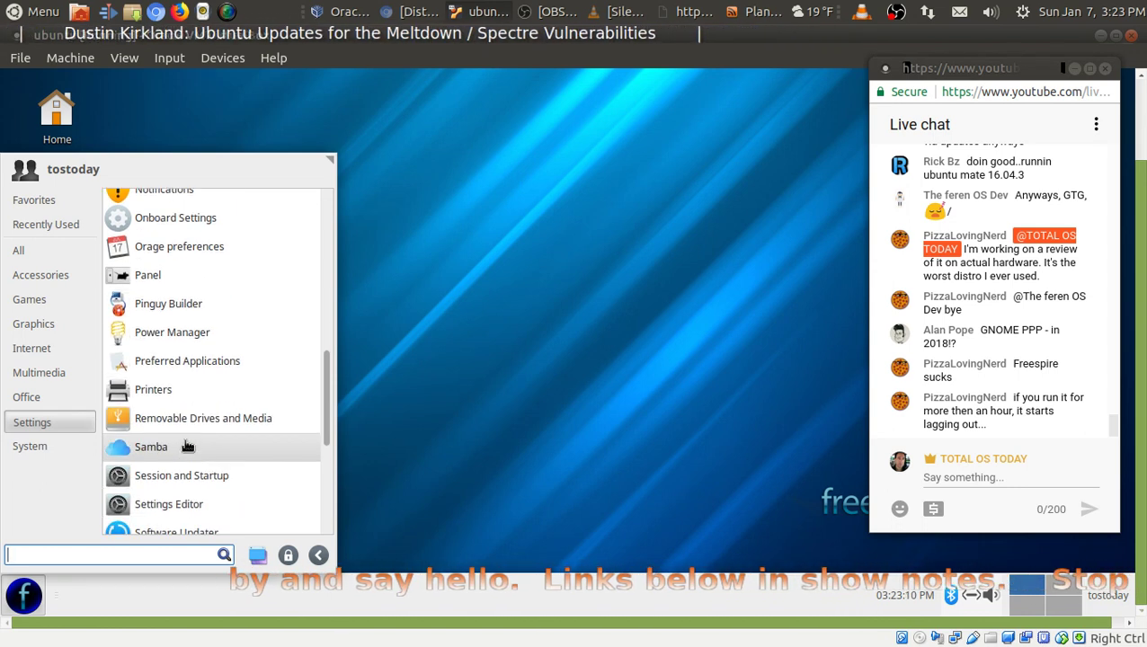
{"action": "scroll", "coordinate": [187, 443], "scroll_direction": "down", "scroll_amount": 2}
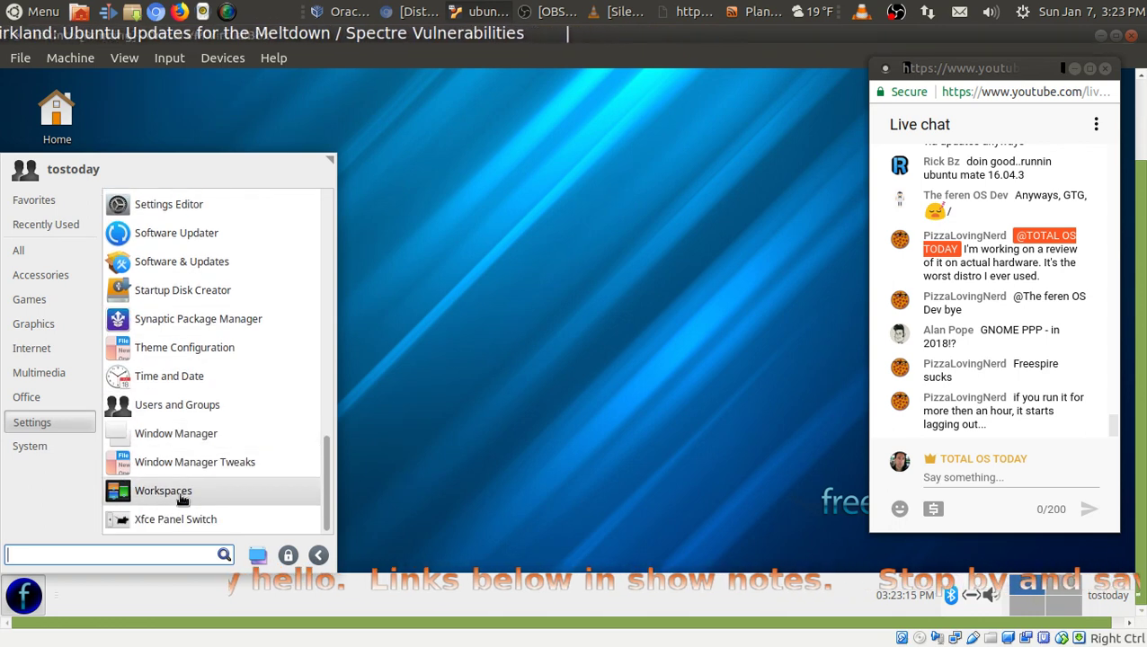
{"action": "scroll", "coordinate": [185, 429], "scroll_direction": "up", "scroll_amount": 1}
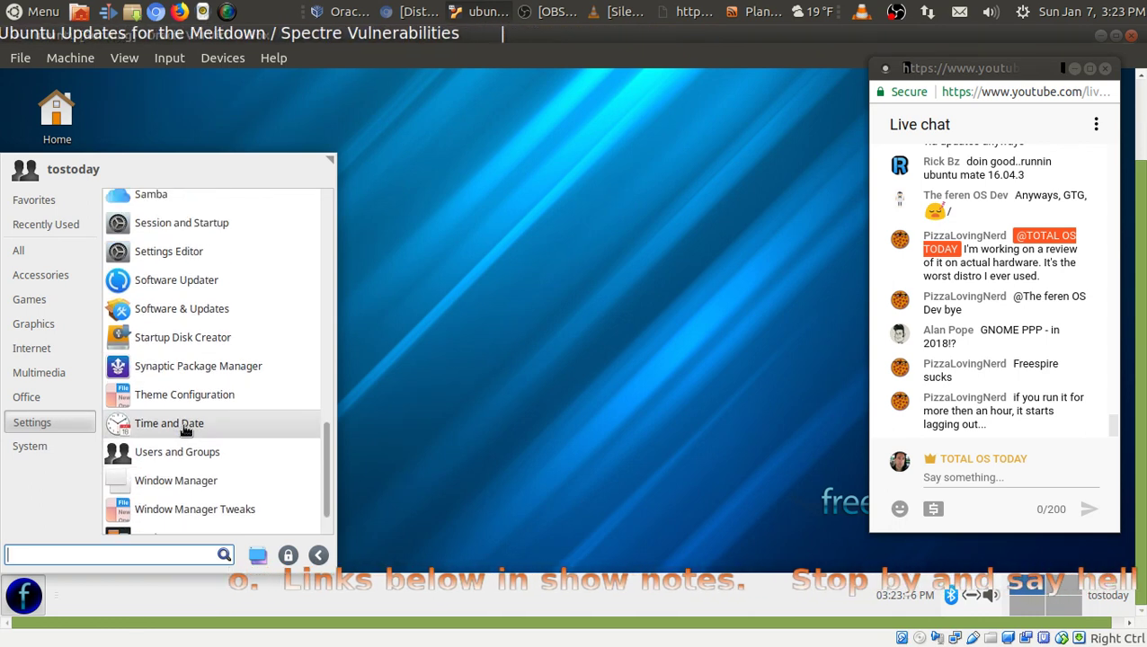
- Launch Synaptic Package Manager from the Settings category, authenticating with the account password
{"action": "left_click", "coordinate": [199, 368]}
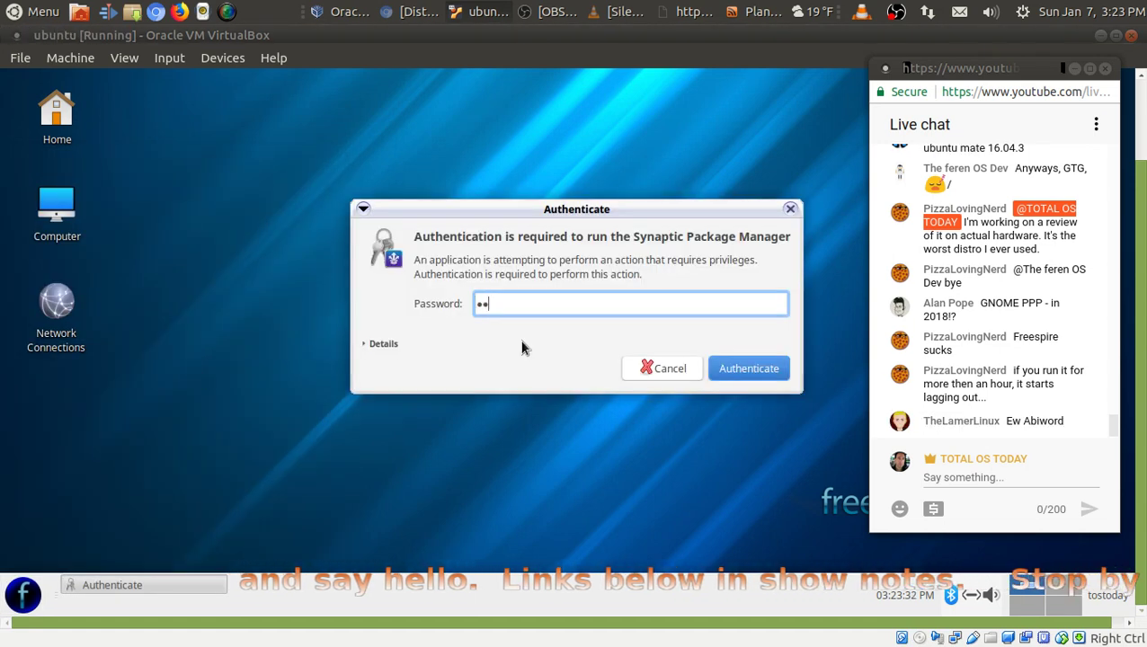
{"action": "key", "text": "Return"}
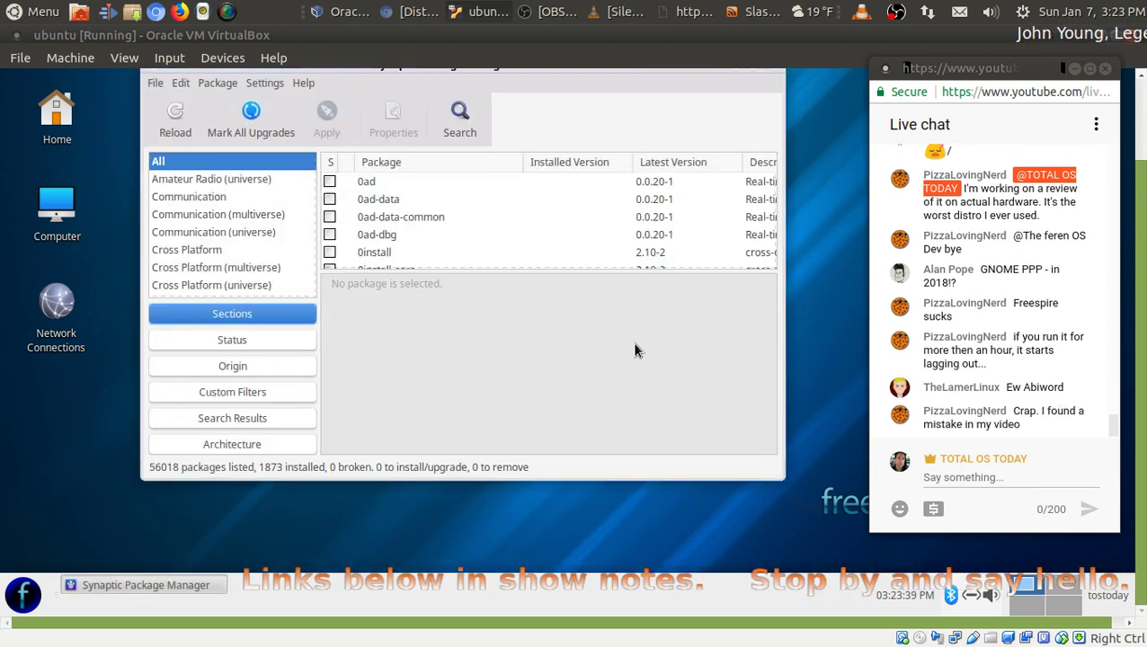
{"action": "left_click", "coordinate": [816, 348]}
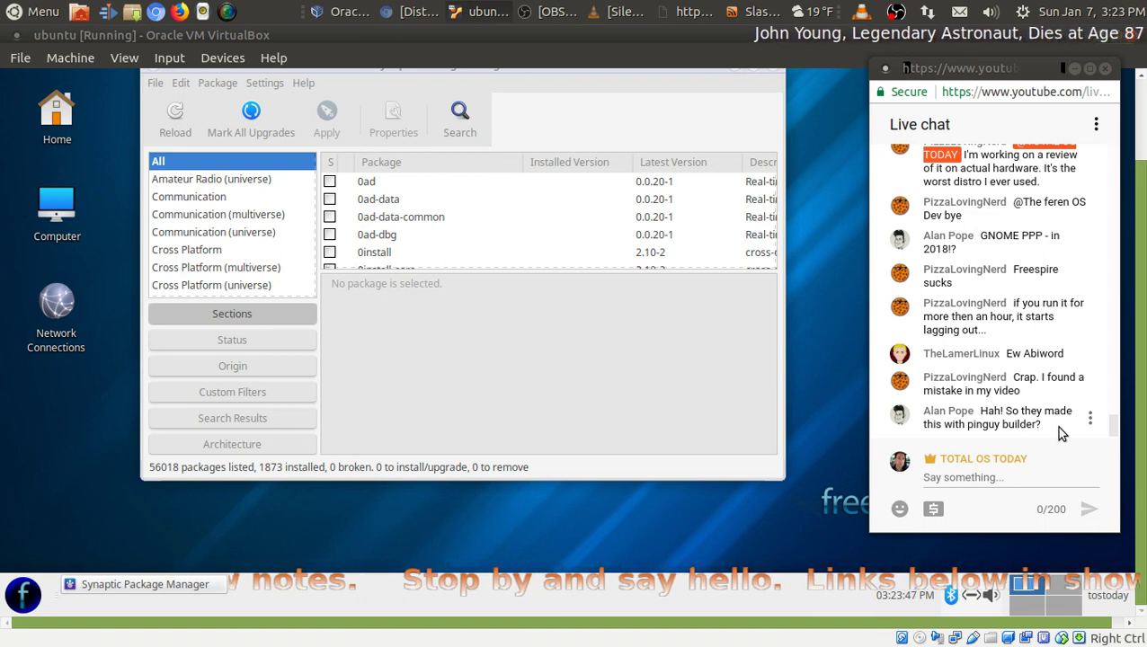
- View the whole Synaptic Package Manager window within the guest desktop and close it
{"action": "left_click_drag", "start_coordinate": [1140, 298], "coordinate": [1137, 284]}
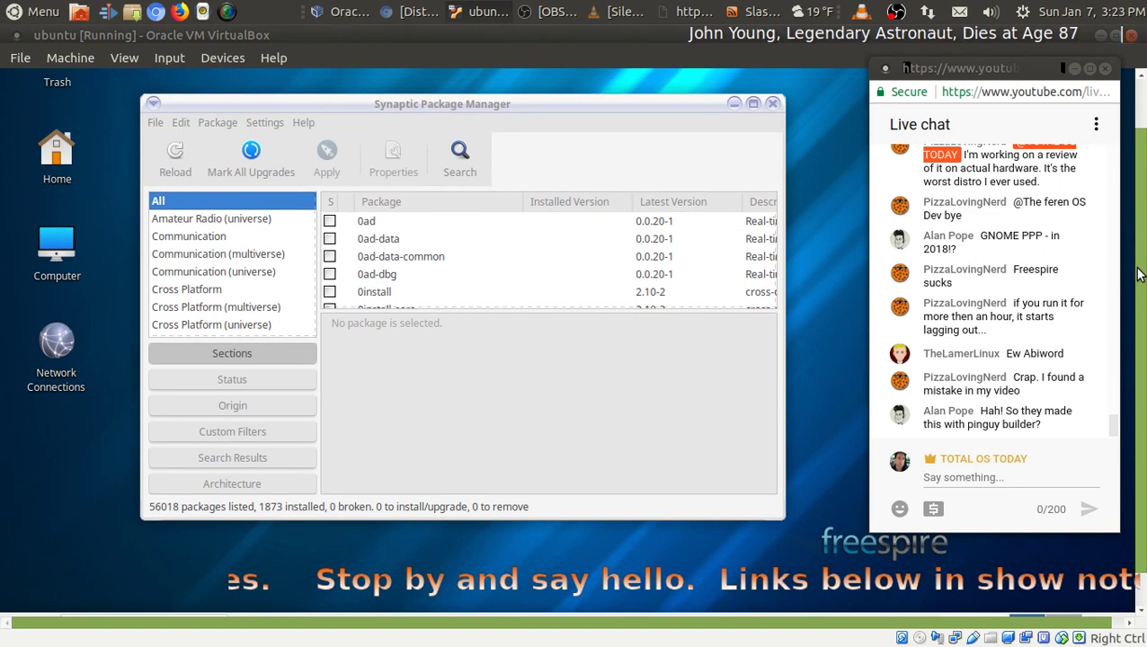
{"action": "left_click_drag", "start_coordinate": [1137, 284], "coordinate": [1137, 294]}
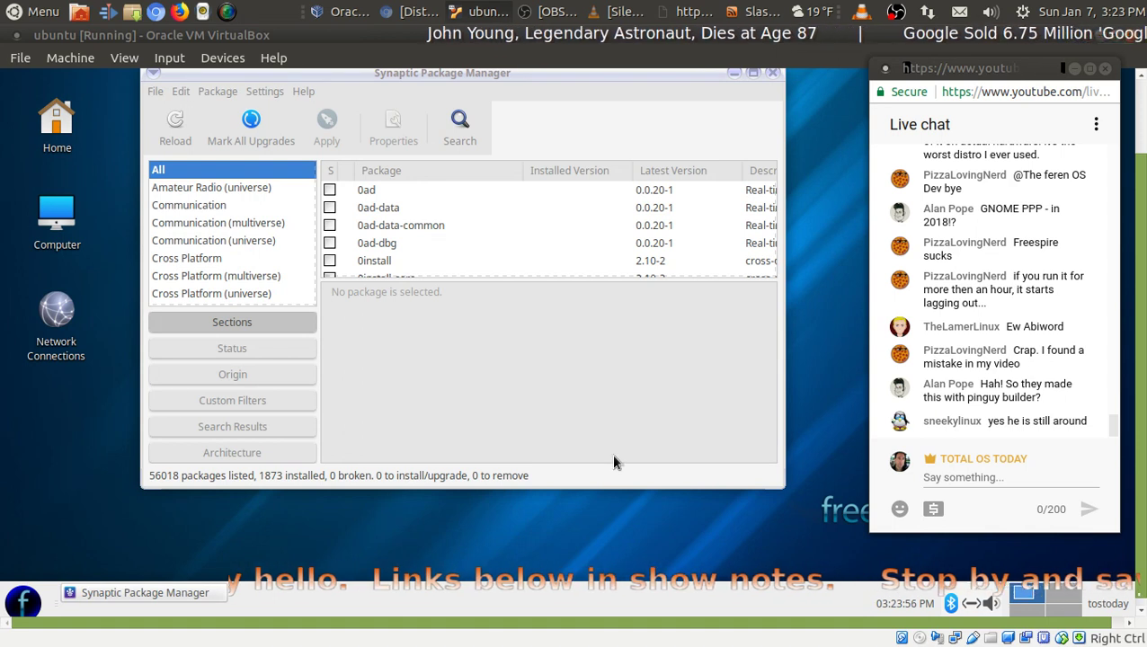
{"action": "right_click", "coordinate": [175, 596]}
{"action": "left_click", "coordinate": [197, 573]}
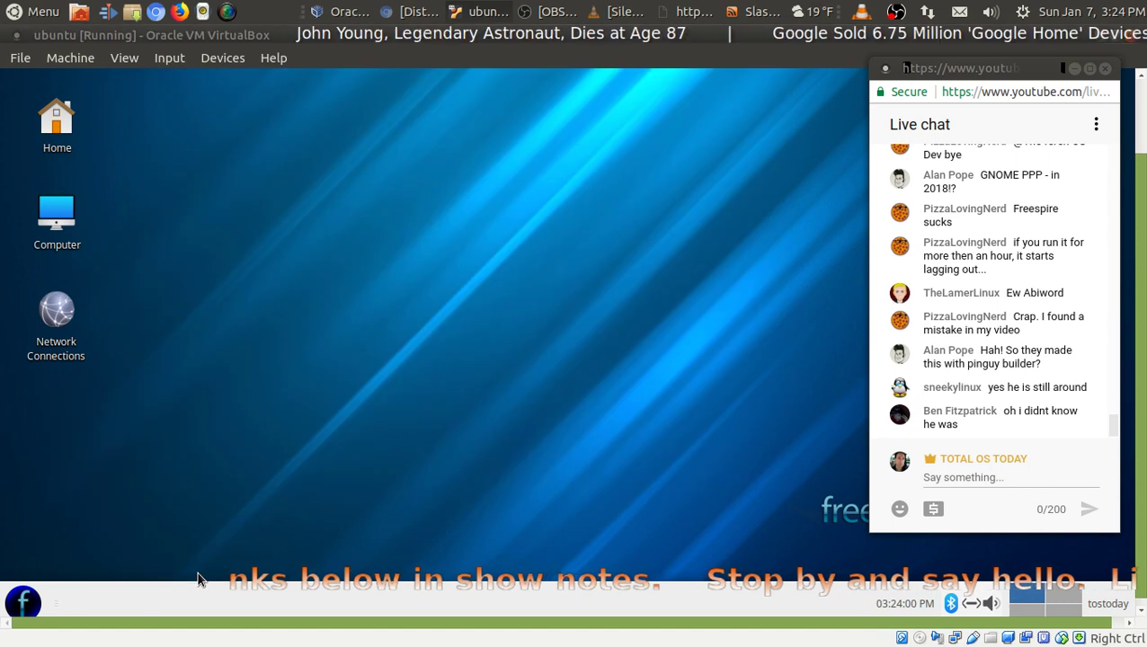
- Launch AbiWord from the Office category, look at its blank document window, and close it
{"action": "left_click", "coordinate": [24, 614]}
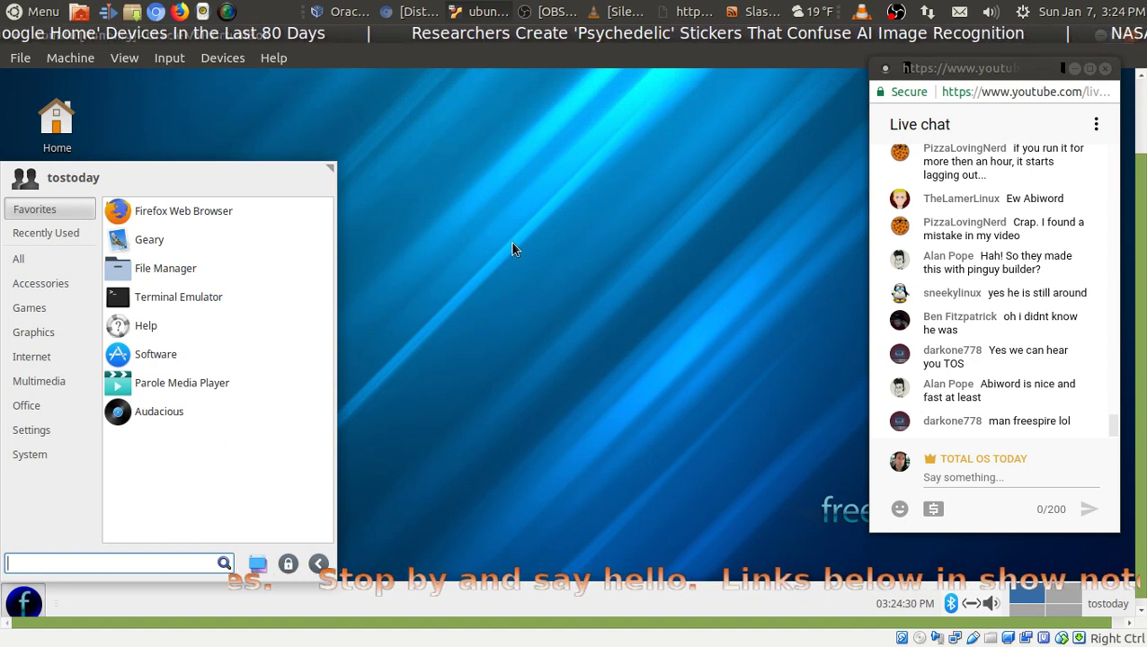
{"action": "mouse_move", "coordinate": [45, 410]}
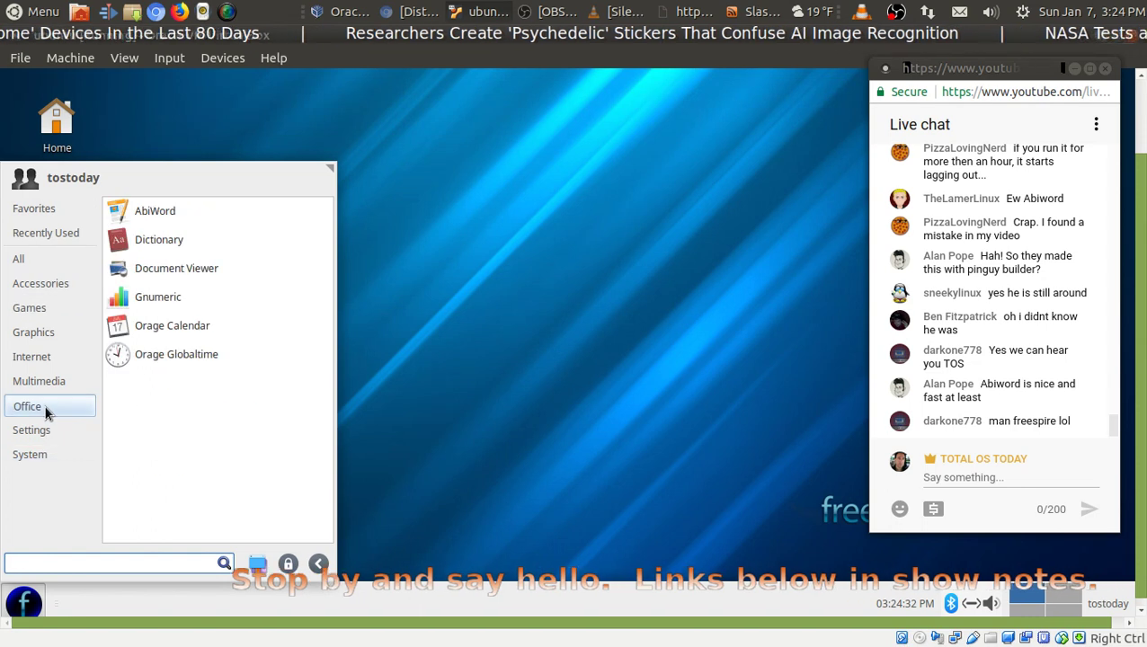
{"action": "left_click", "coordinate": [163, 215]}
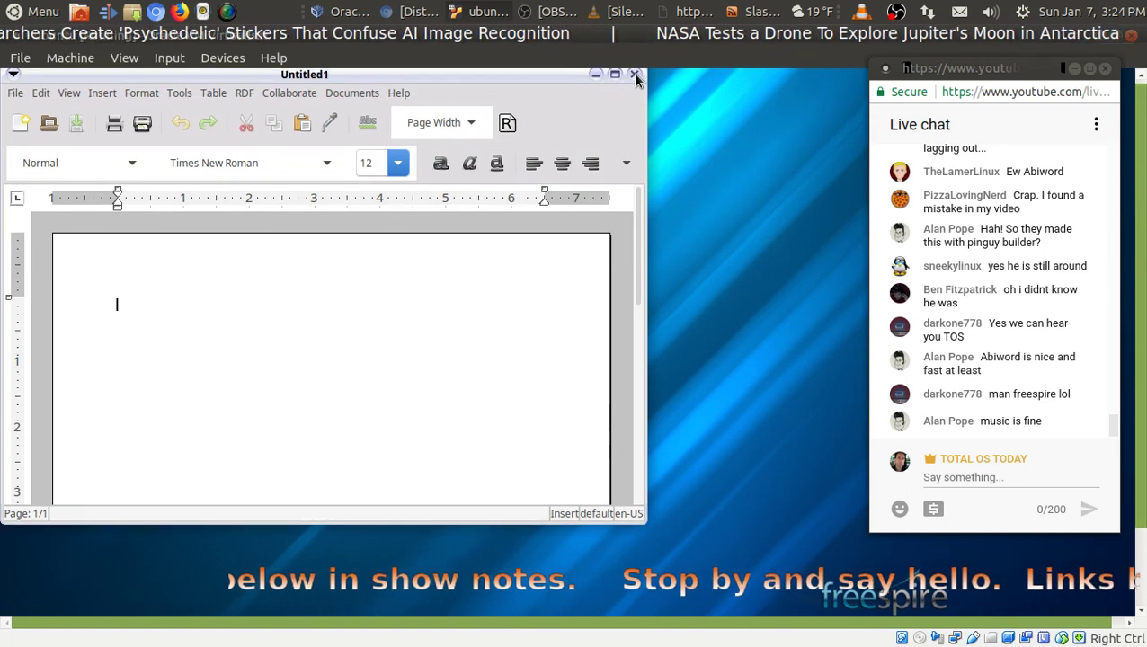
{"action": "left_click", "coordinate": [634, 70]}
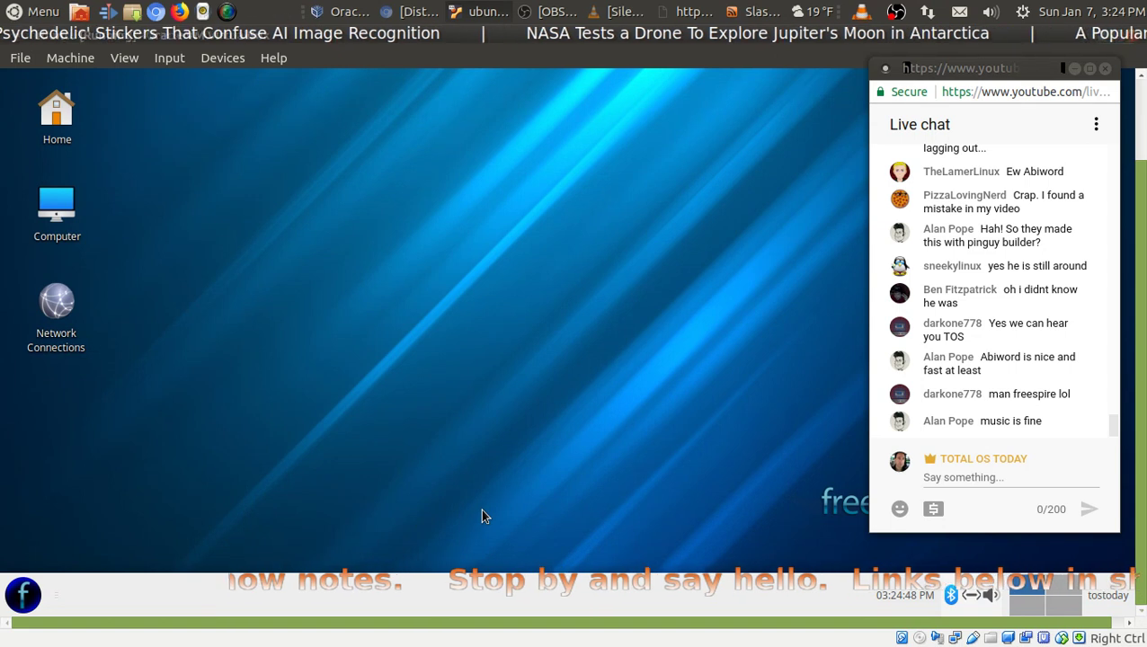
- Launch Software Updater from the Settings category, view its update offer, and close it without installing anything
{"action": "left_click", "coordinate": [23, 594]}
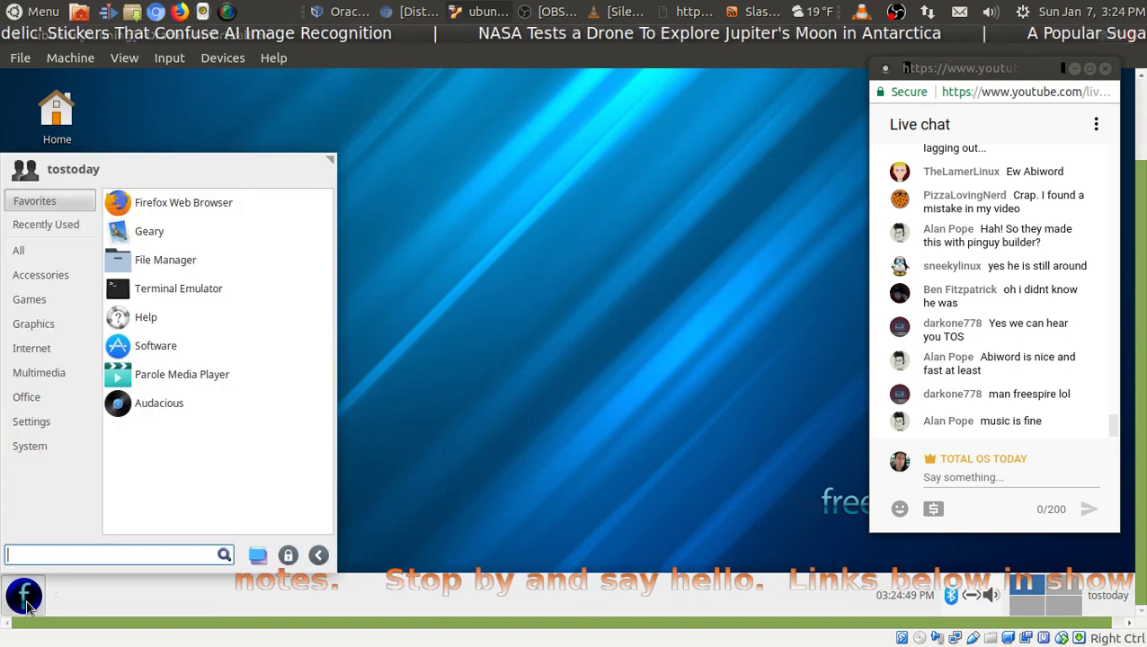
{"action": "left_click", "coordinate": [44, 424]}
{"action": "scroll", "coordinate": [256, 422], "scroll_direction": "down", "scroll_amount": 5}
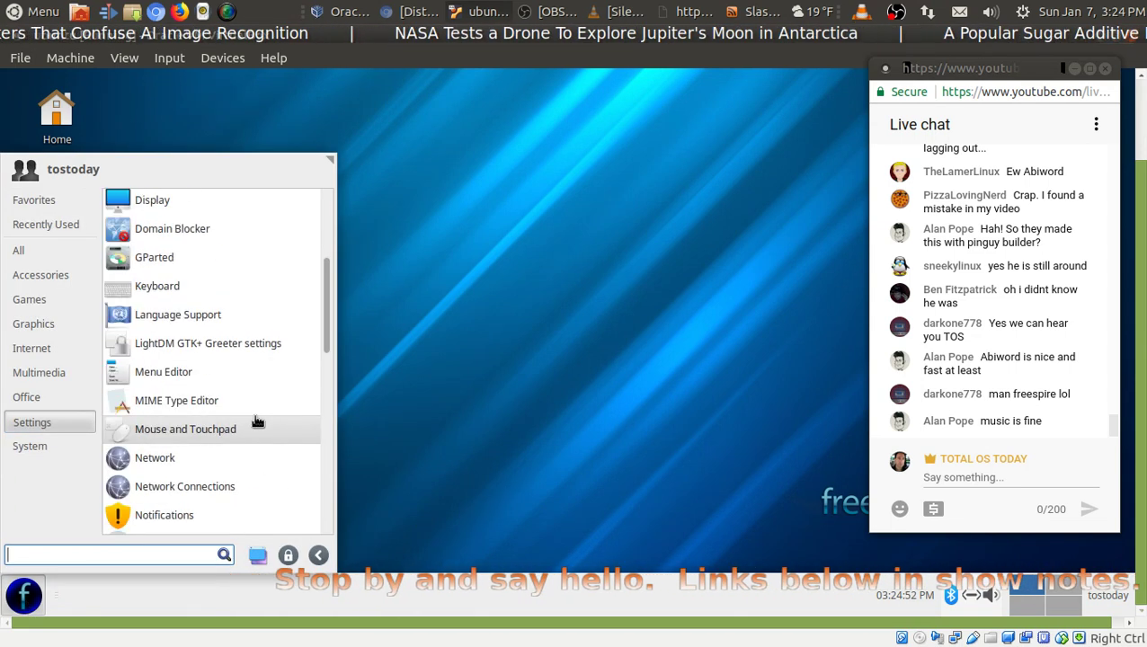
{"action": "scroll", "coordinate": [256, 421], "scroll_direction": "down", "scroll_amount": 4}
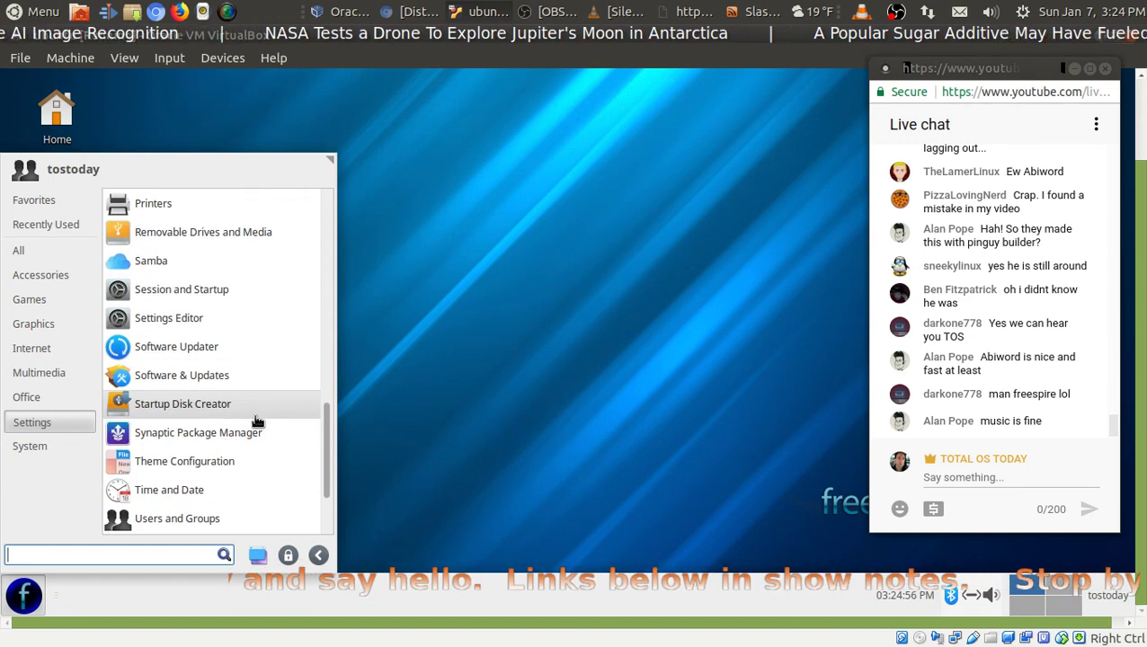
{"action": "scroll", "coordinate": [241, 495], "scroll_direction": "down", "scroll_amount": 2}
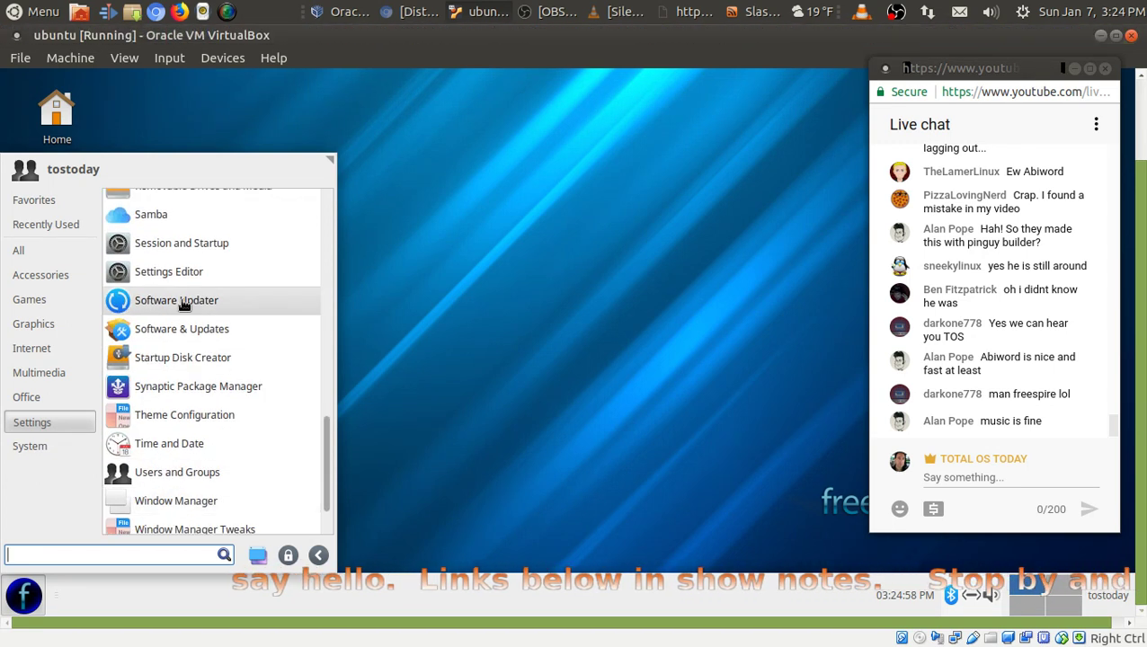
{"action": "left_click", "coordinate": [602, 377]}
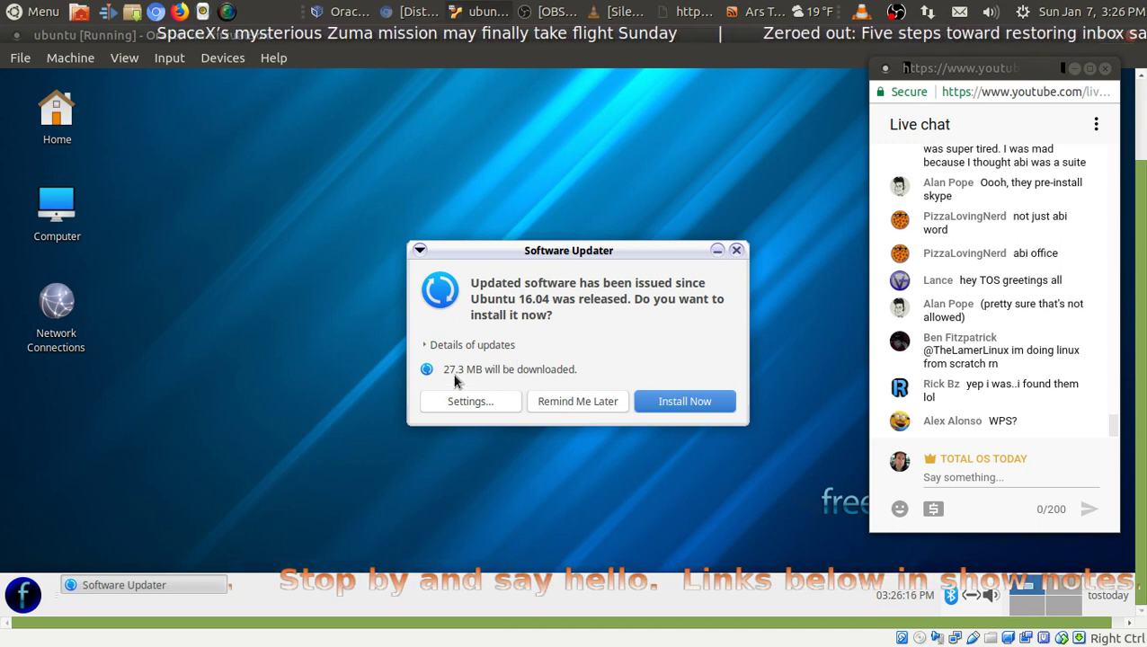
{"action": "left_click", "coordinate": [735, 251]}
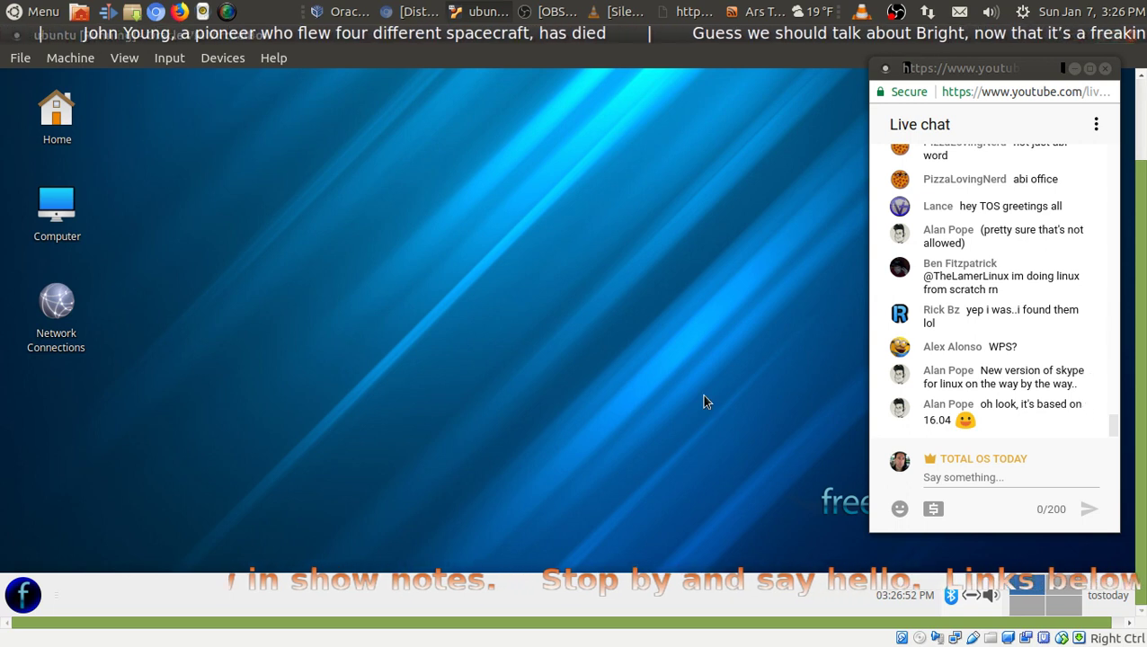
- Search the guest's application menu for "skyp" and dismiss the menu
{"action": "left_click", "coordinate": [22, 595]}
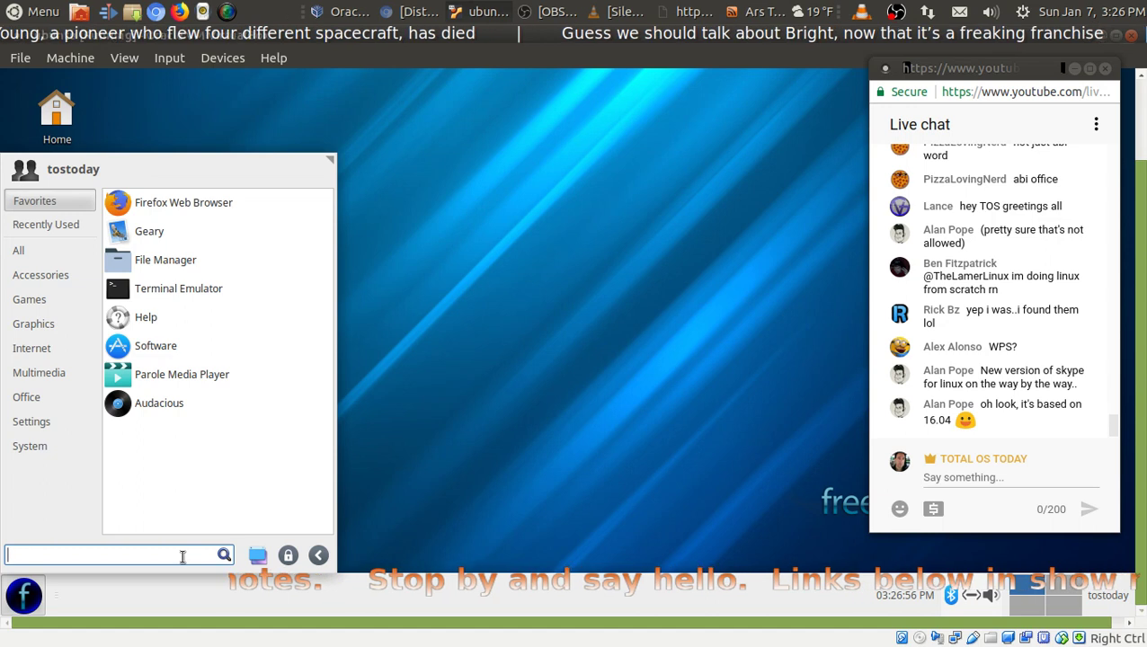
{"action": "type", "text": "skyp"}
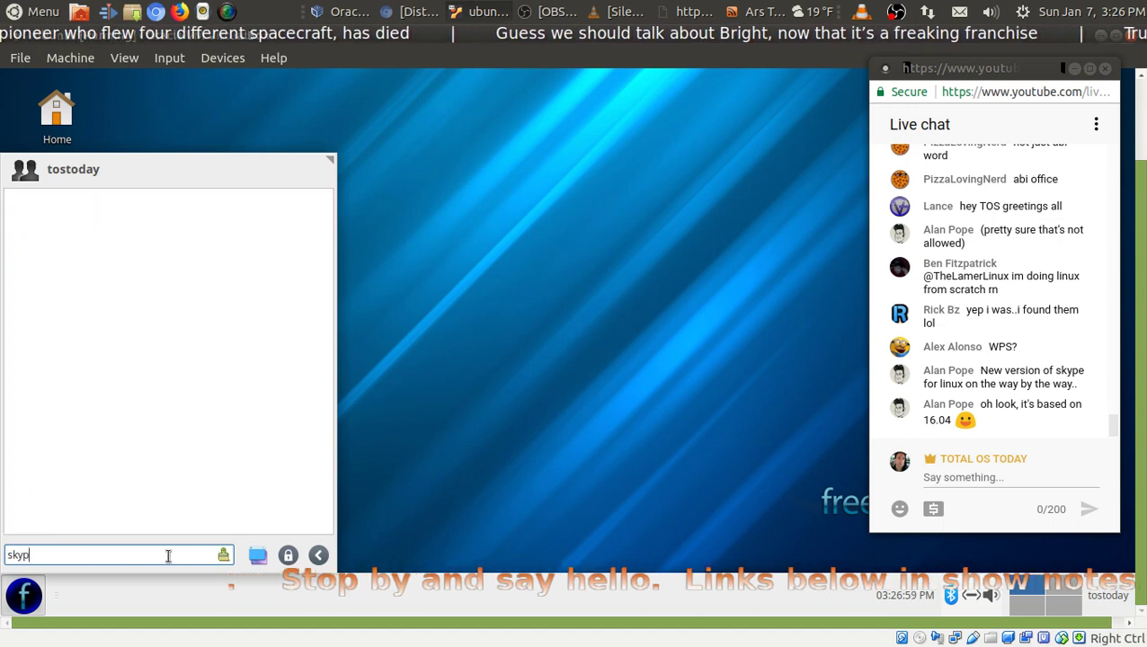
{"action": "left_click", "coordinate": [499, 371]}
- Examine the Settings category's tools again, from About Me to Xfce Panel Switch
{"action": "left_click", "coordinate": [22, 596]}
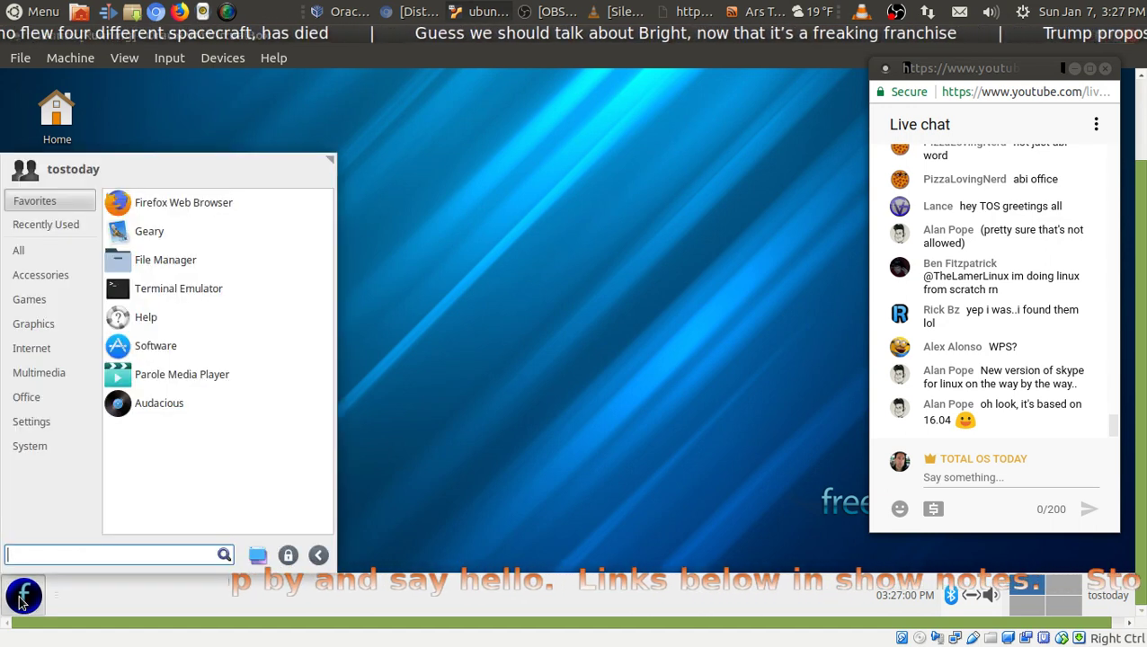
{"action": "left_click", "coordinate": [11, 422]}
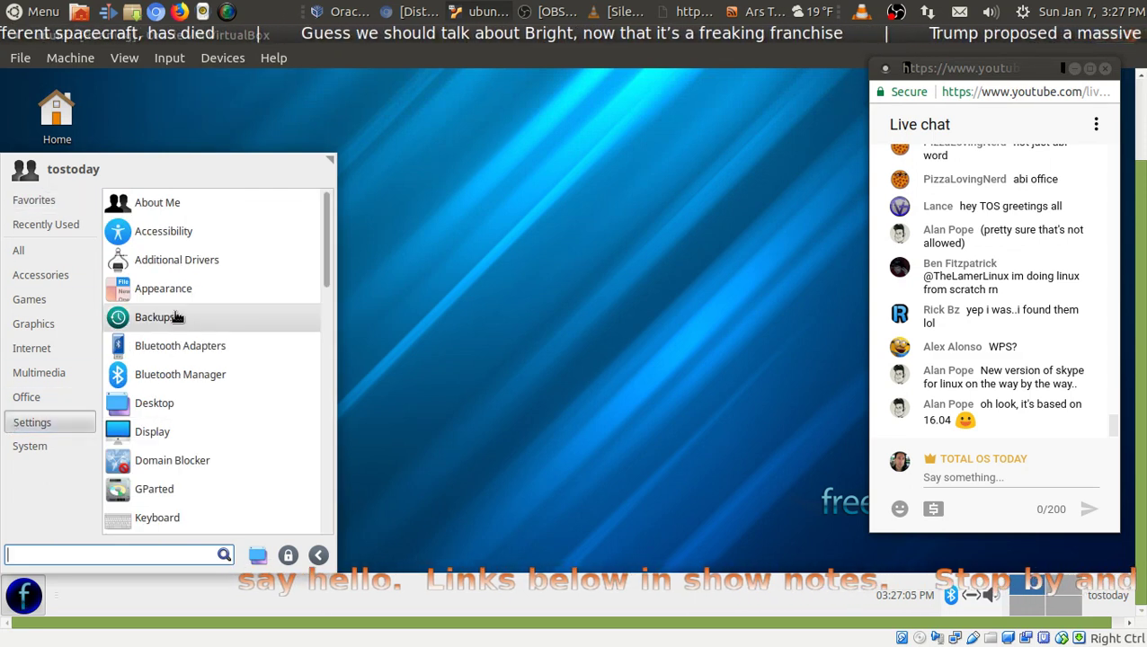
{"action": "scroll", "coordinate": [177, 317], "scroll_direction": "down", "scroll_amount": 1}
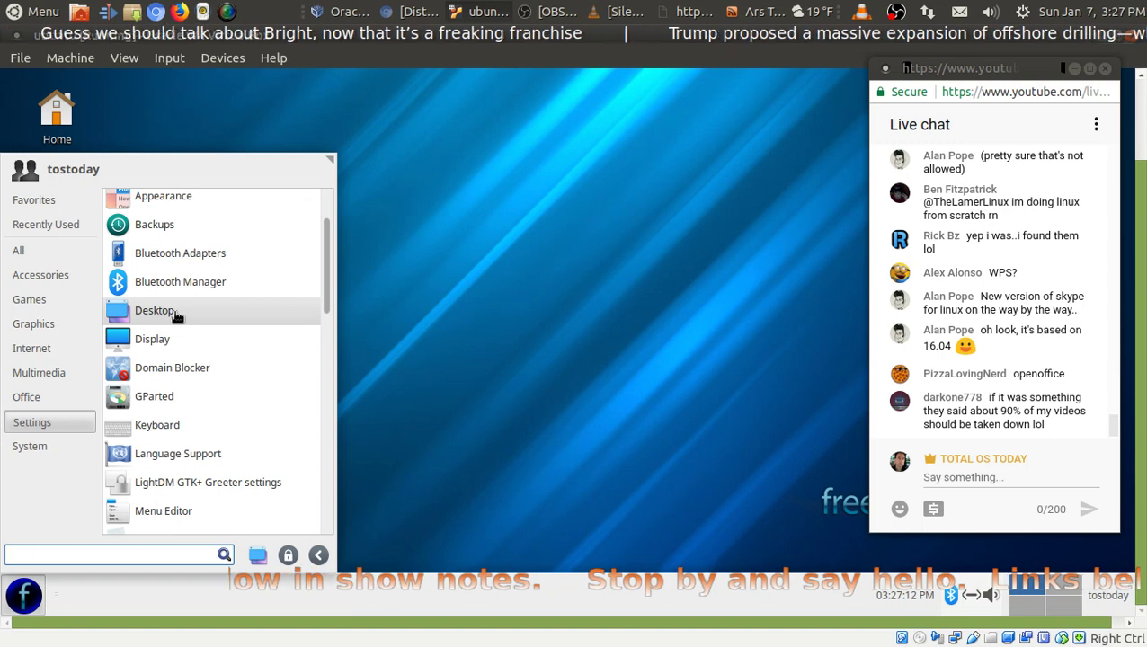
{"action": "scroll", "coordinate": [177, 317], "scroll_direction": "down", "scroll_amount": 3}
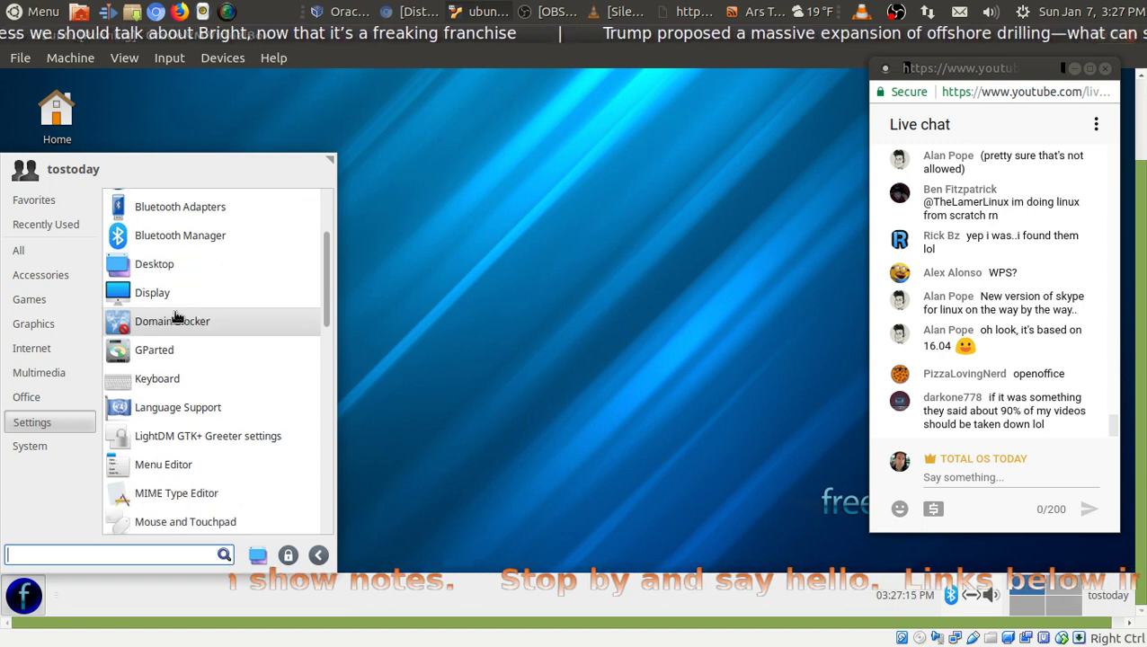
{"action": "scroll", "coordinate": [177, 316], "scroll_direction": "down", "scroll_amount": 2}
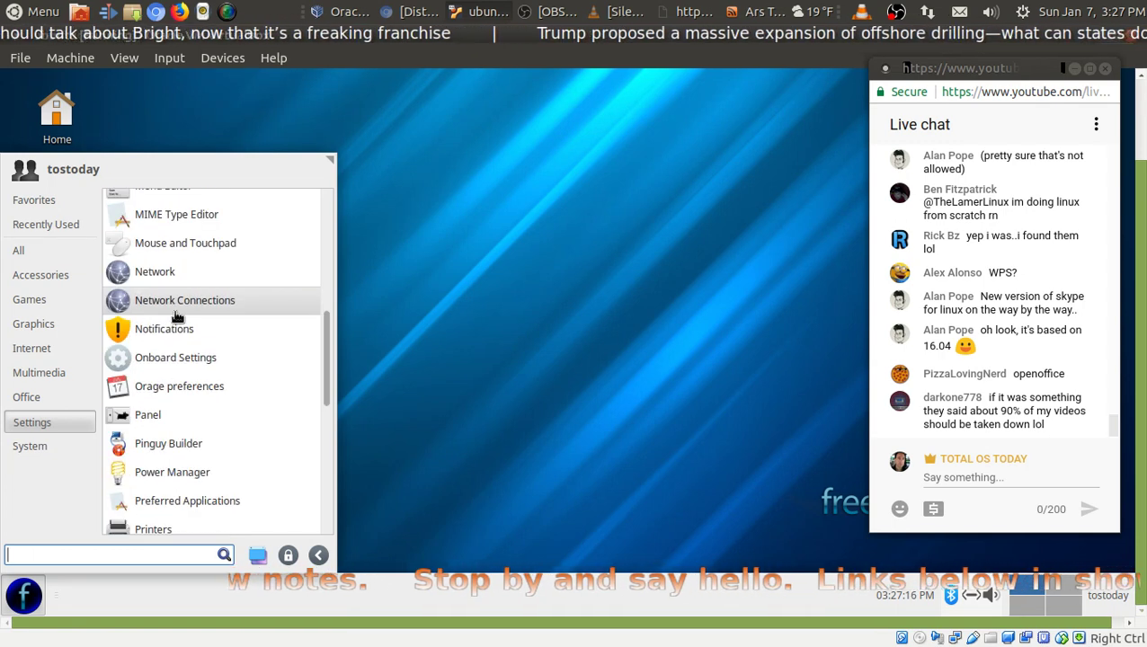
{"action": "scroll", "coordinate": [177, 316], "scroll_direction": "down", "scroll_amount": 4}
{"action": "scroll", "coordinate": [177, 316], "scroll_direction": "down", "scroll_amount": 3}
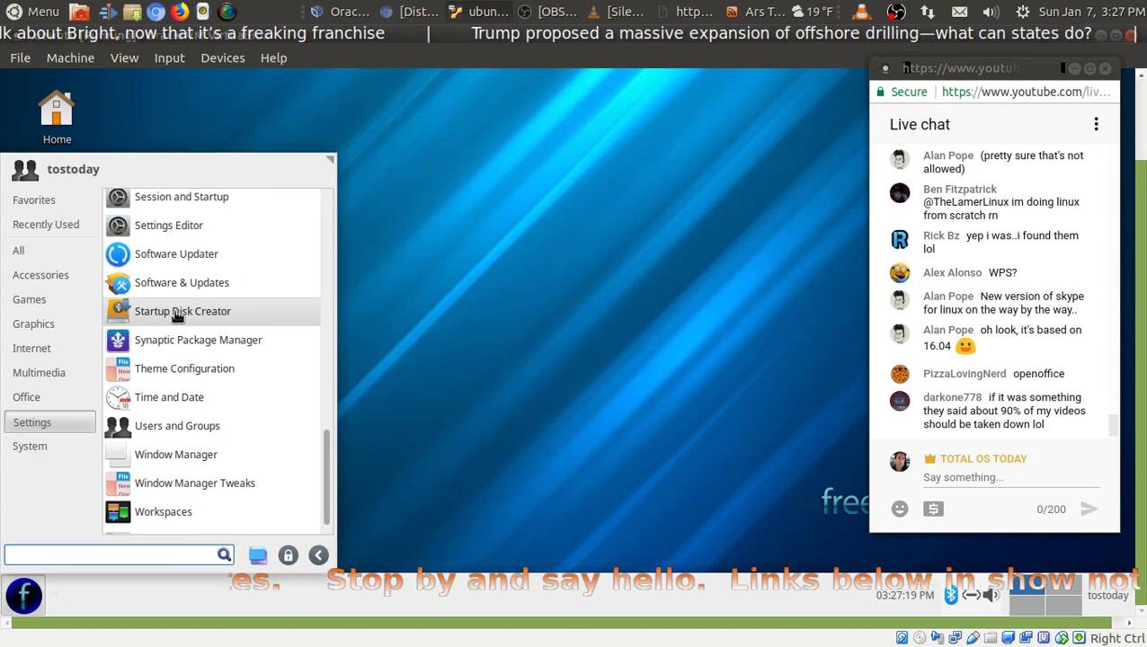
{"action": "scroll", "coordinate": [177, 317], "scroll_direction": "down", "scroll_amount": 1}
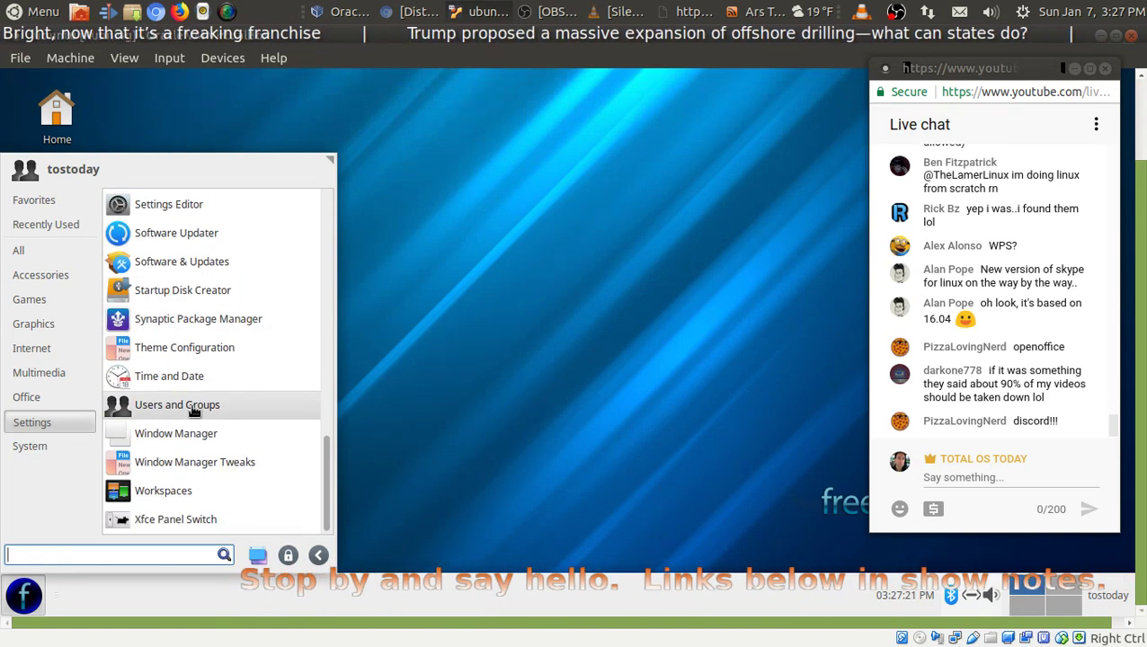
- Launch Task Manager from the System category, check its CPU and memory usage, and close it
{"action": "left_click", "coordinate": [45, 450]}
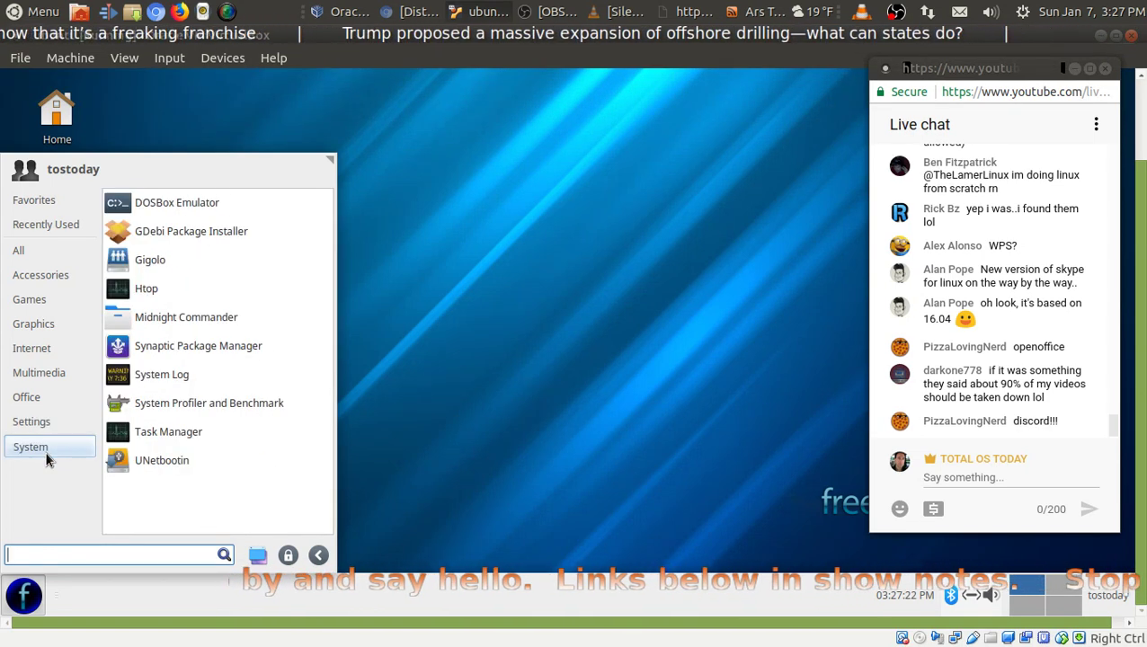
{"action": "left_click", "coordinate": [187, 439]}
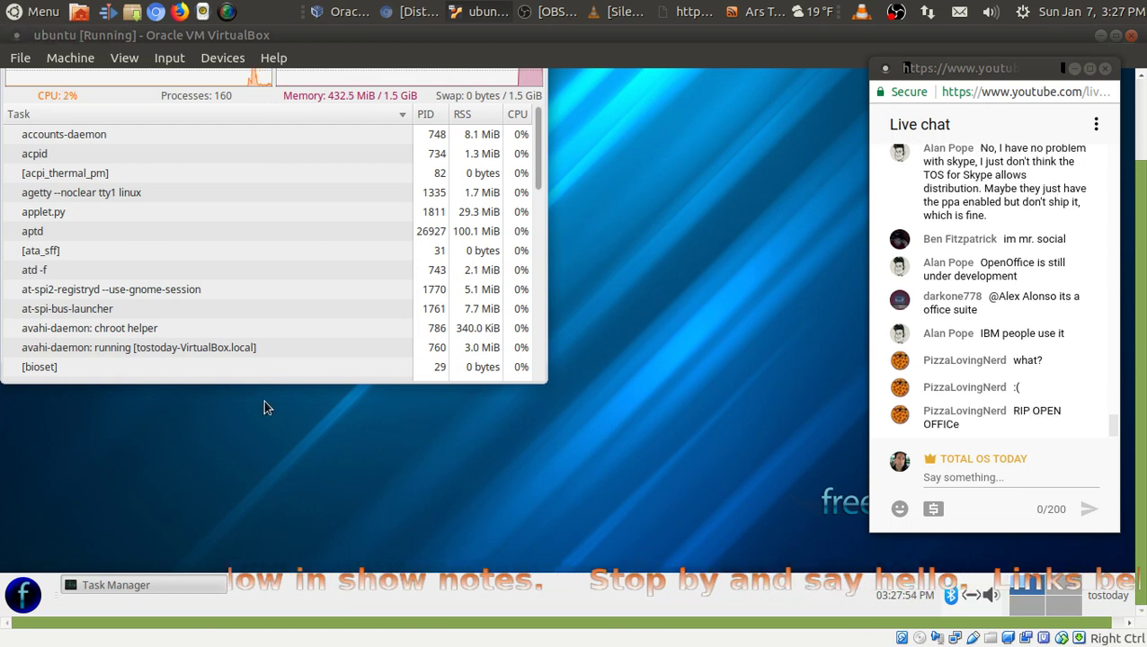
{"action": "right_click", "coordinate": [195, 595]}
{"action": "left_click", "coordinate": [198, 564]}
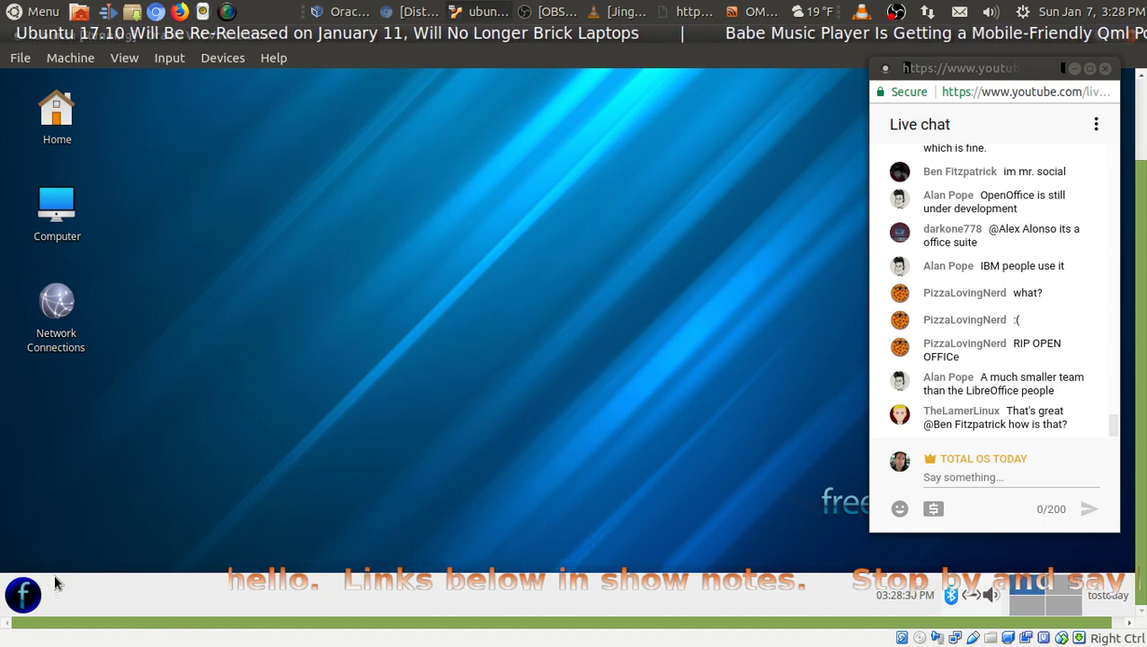
- Launch Audacious from the Multimedia category, move its window clear of the live chat, and close it after viewing
{"action": "left_click", "coordinate": [29, 600]}
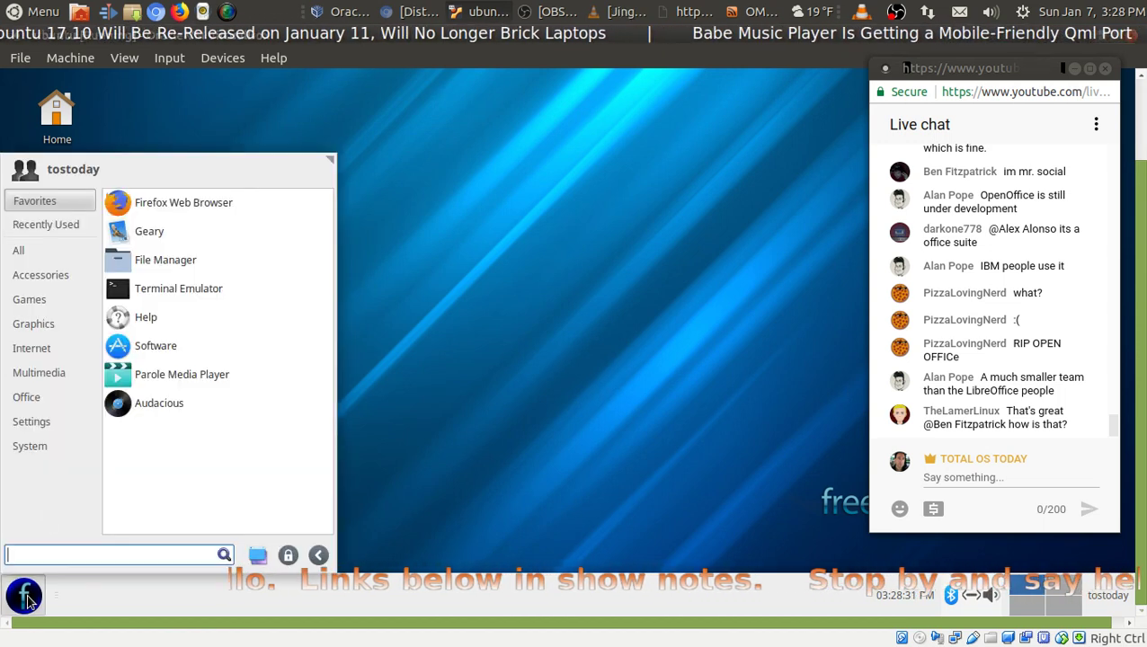
{"action": "left_click", "coordinate": [45, 258]}
{"action": "left_click", "coordinate": [43, 373]}
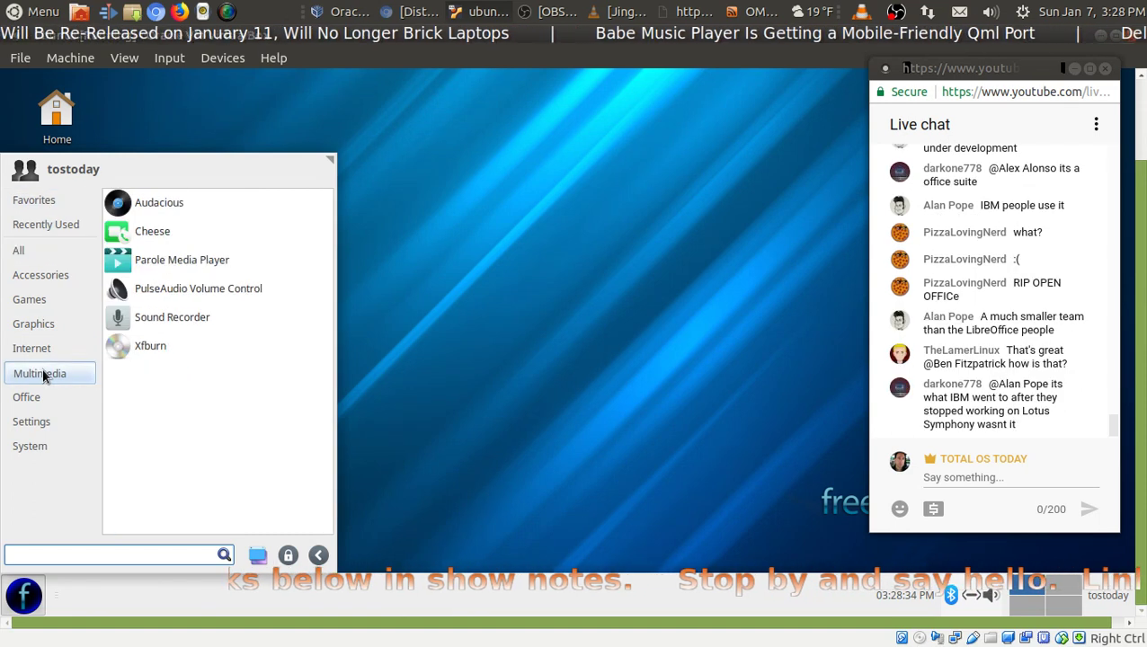
{"action": "left_click", "coordinate": [173, 209]}
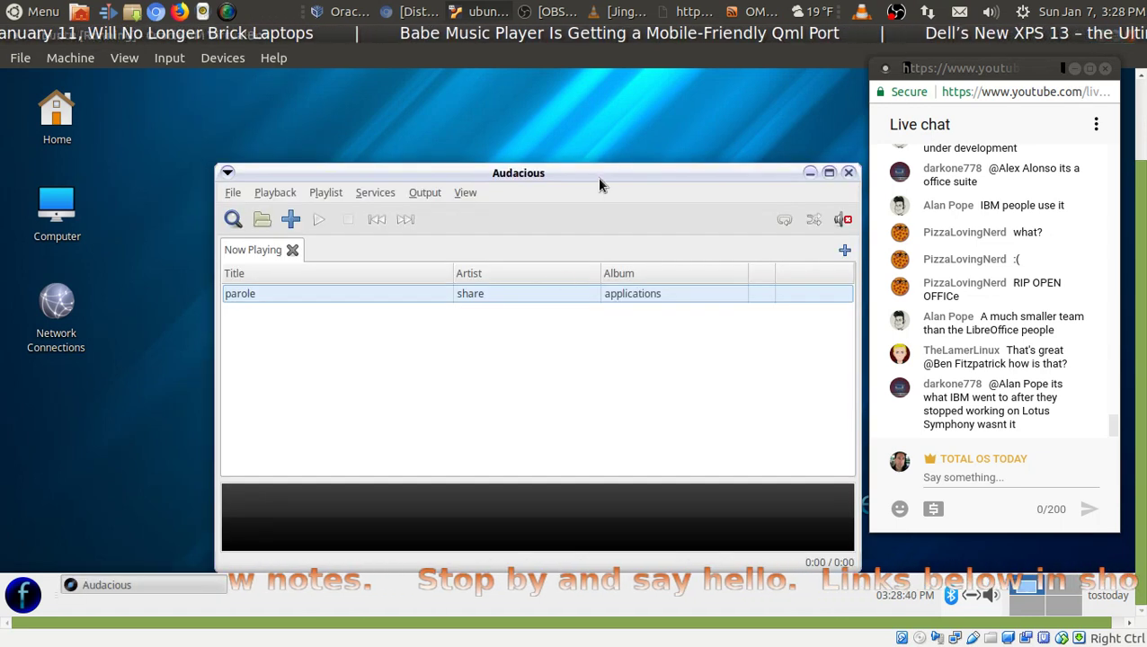
{"action": "left_click_drag", "start_coordinate": [600, 184], "coordinate": [517, 155]}
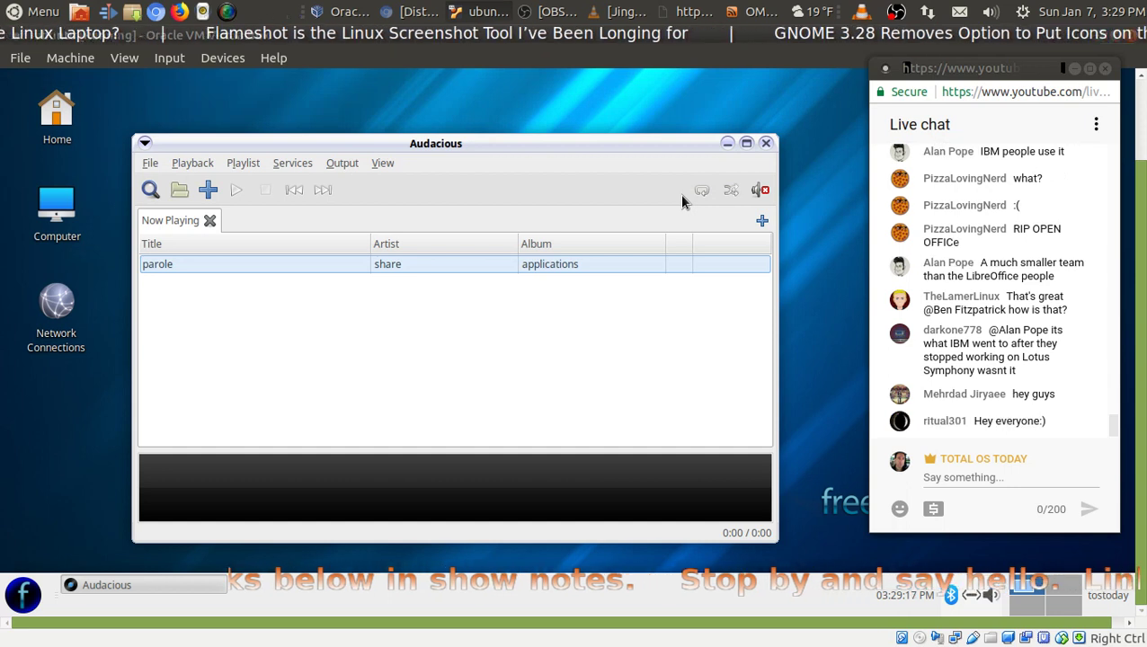
{"action": "left_click", "coordinate": [765, 143]}
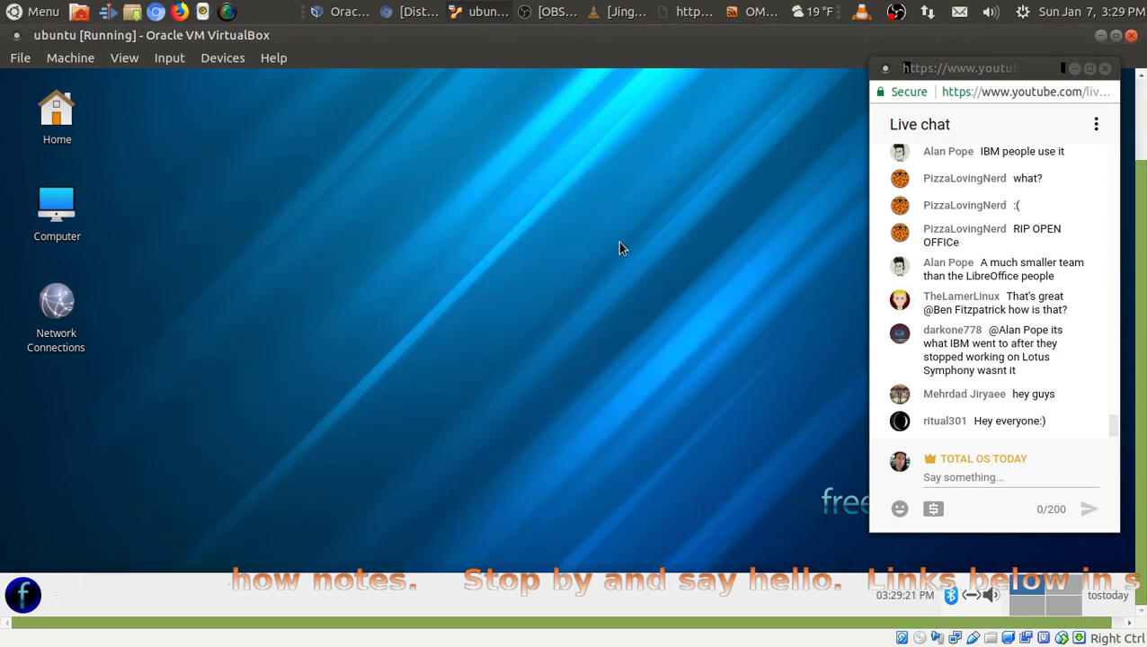
- Launch PulseAudio Volume Control from the Multimedia category, view its input and output device settings, and close it
{"action": "left_click", "coordinate": [36, 607]}
{"action": "left_click", "coordinate": [45, 371]}
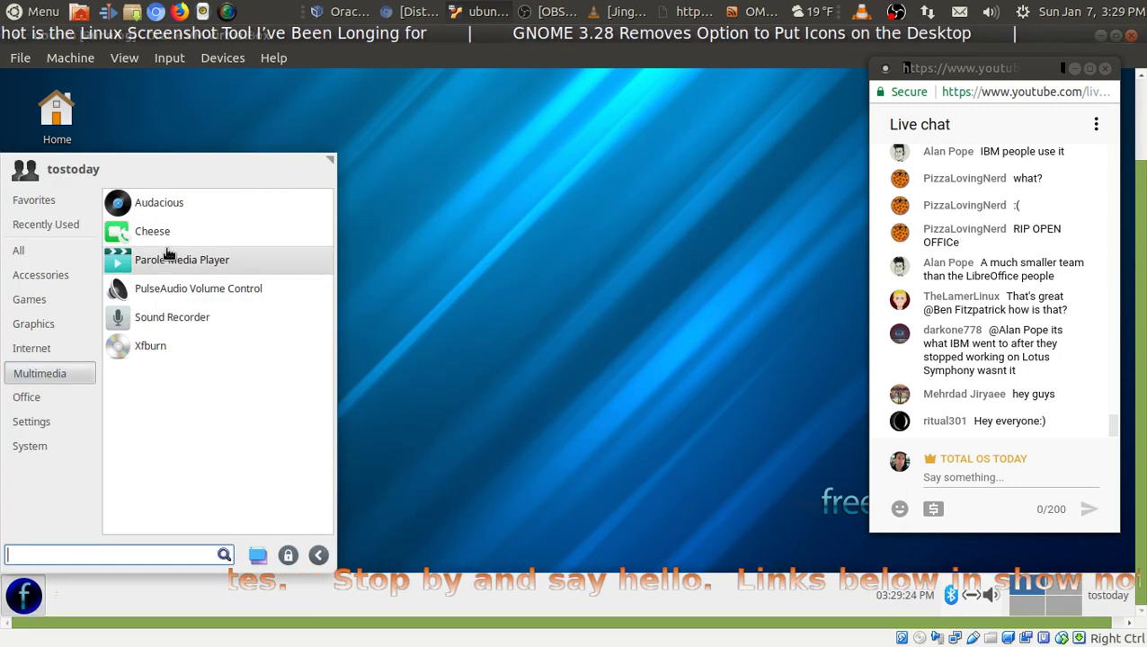
{"action": "left_click", "coordinate": [179, 292]}
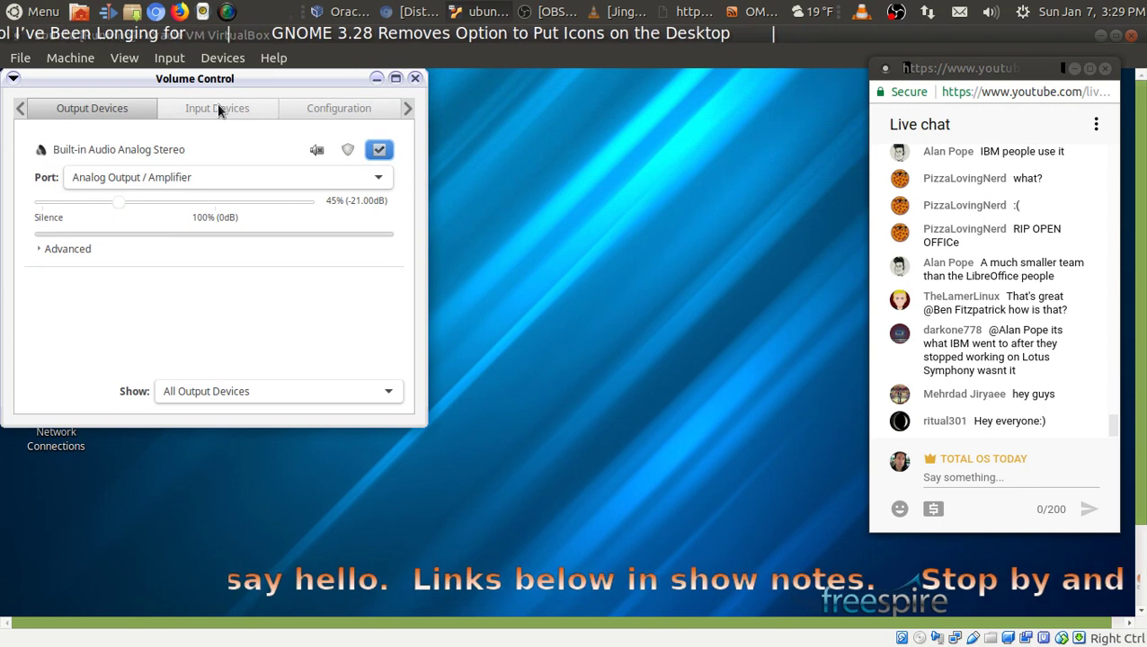
{"action": "left_click", "coordinate": [217, 108]}
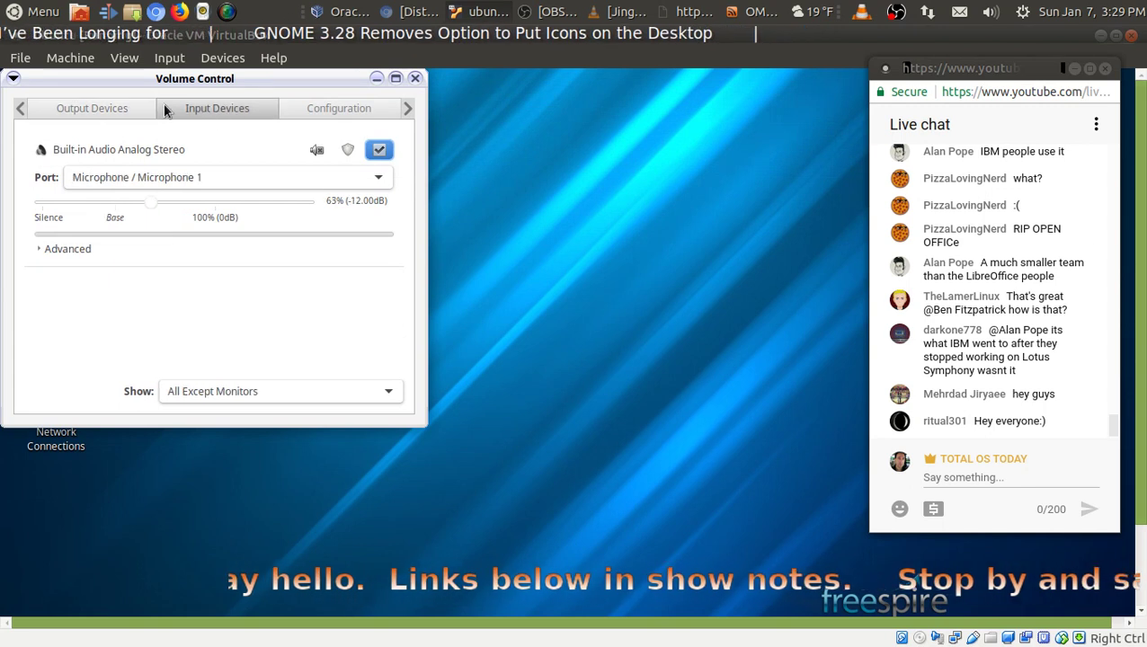
{"action": "left_click", "coordinate": [91, 109]}
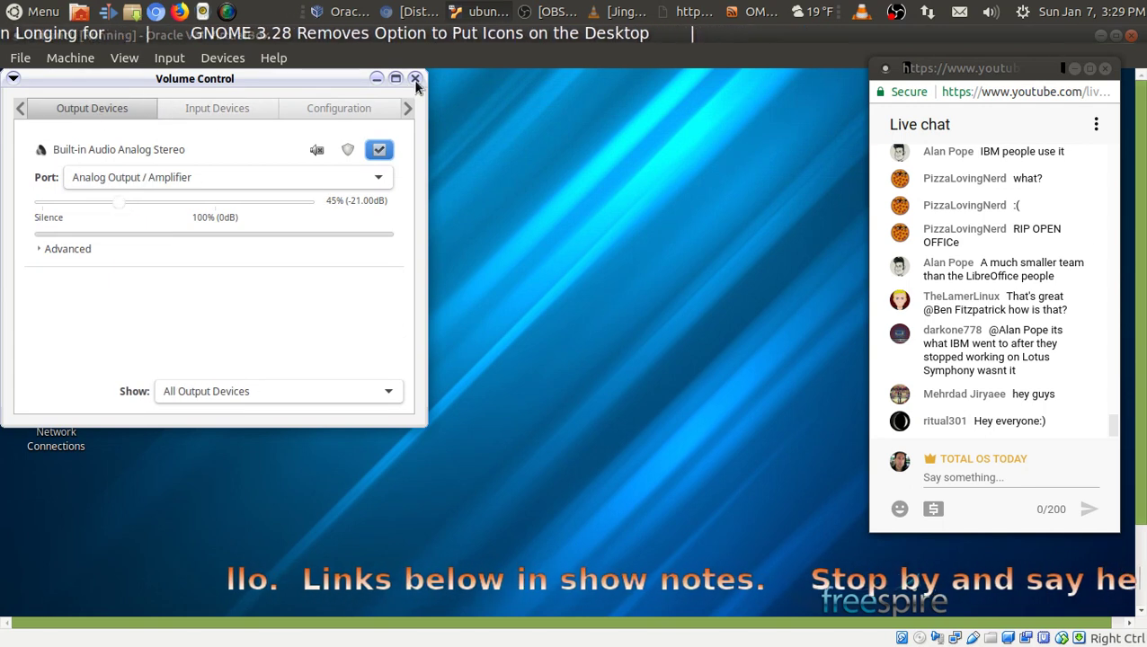
{"action": "left_click", "coordinate": [415, 79]}
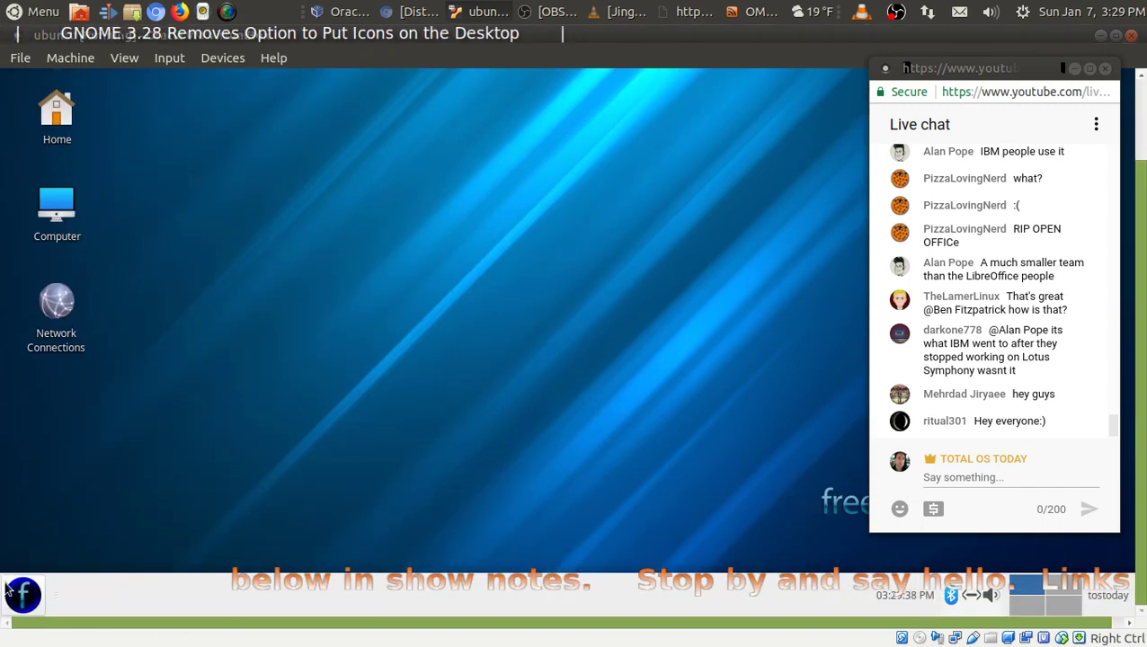
- Browse the application categories, launch Firefox Web Browser from the Internet category, and focus the web search field on its new tab page
{"action": "left_click", "coordinate": [23, 596]}
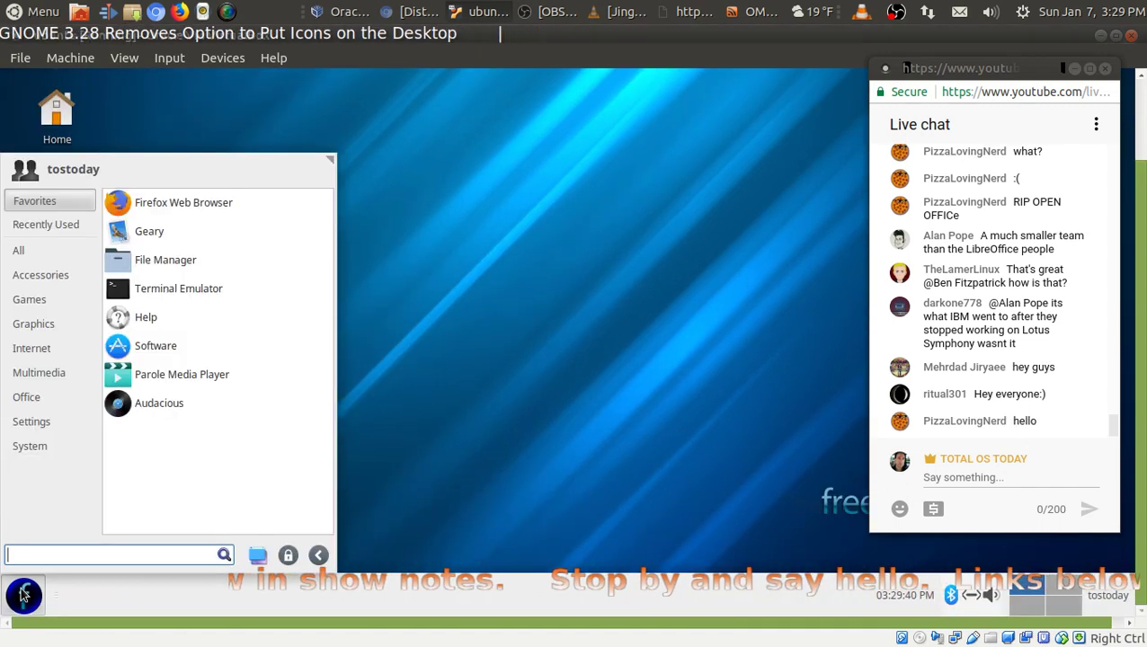
{"action": "left_click", "coordinate": [27, 251]}
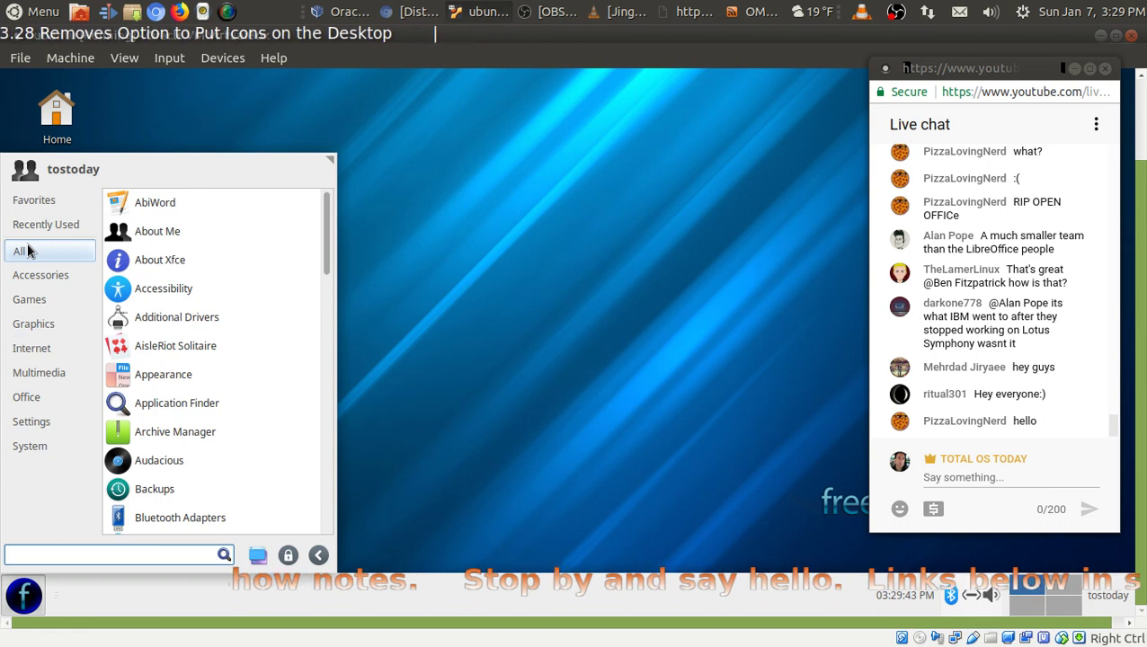
{"action": "mouse_move", "coordinate": [54, 424]}
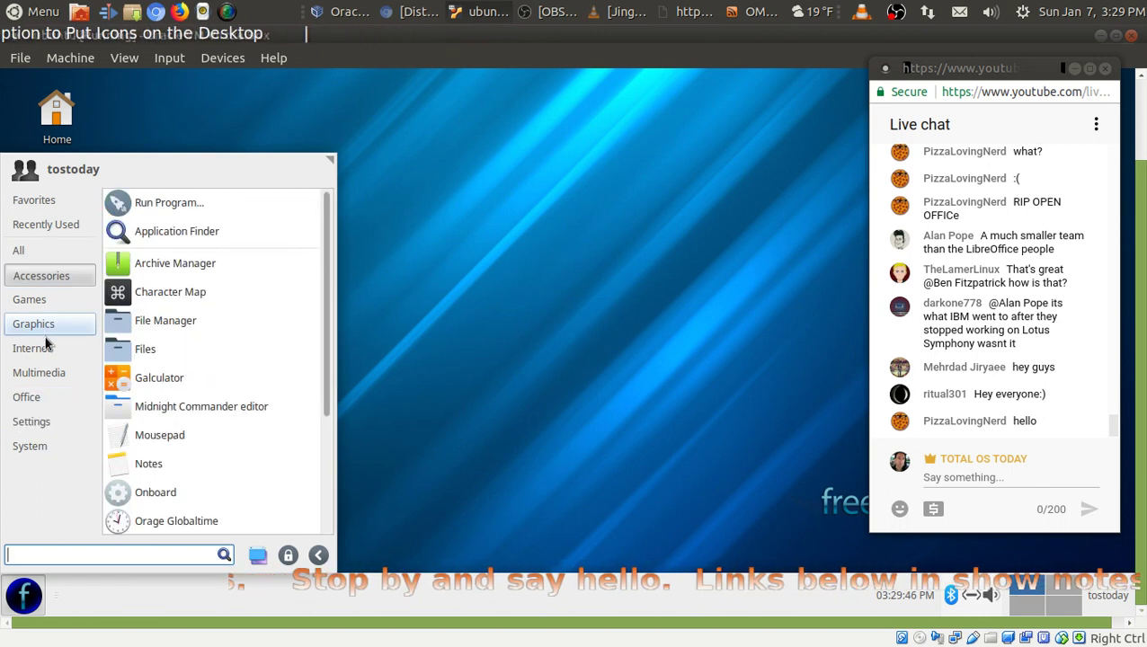
{"action": "mouse_move", "coordinate": [18, 352]}
{"action": "left_click", "coordinate": [162, 207]}
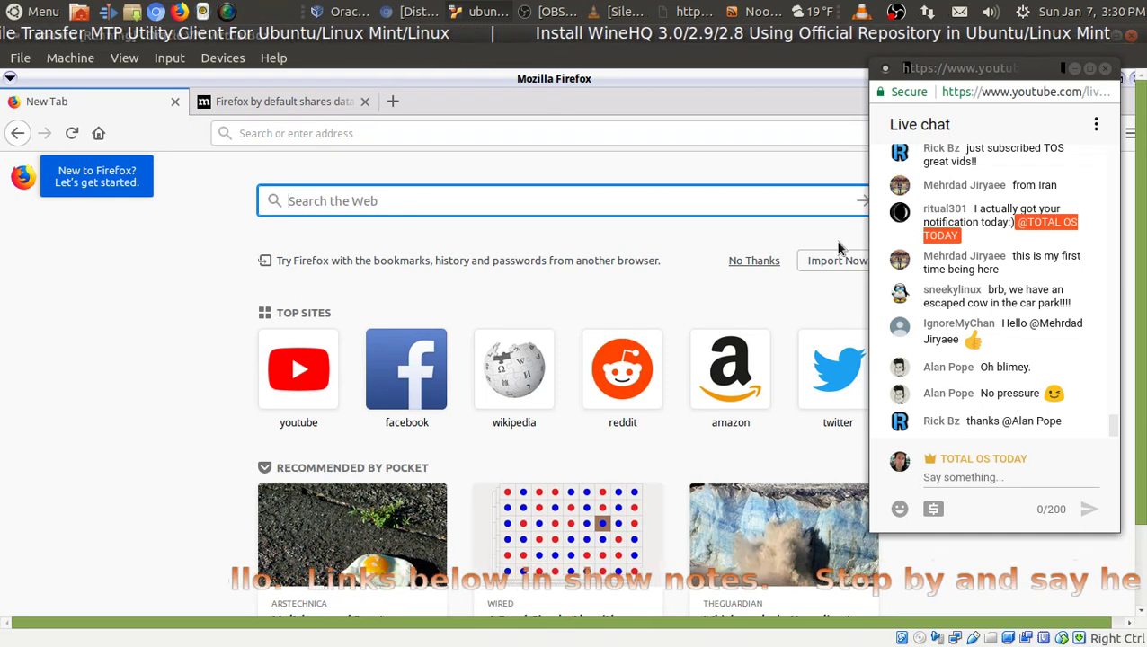
{"action": "left_click_drag", "start_coordinate": [1139, 401], "coordinate": [1130, 347]}
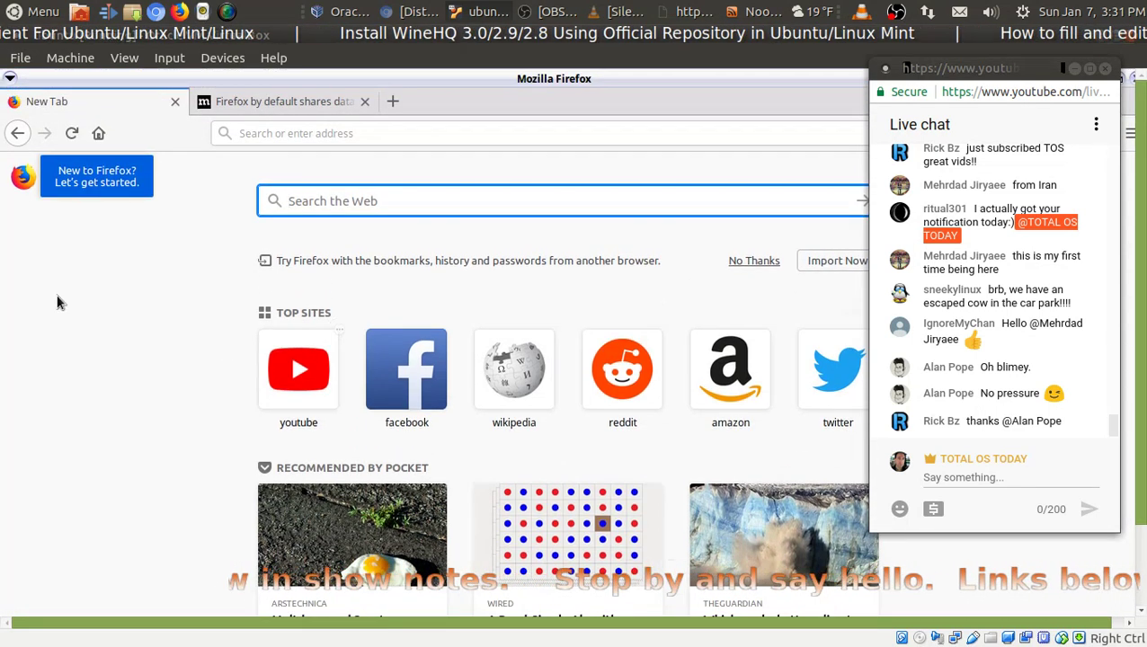
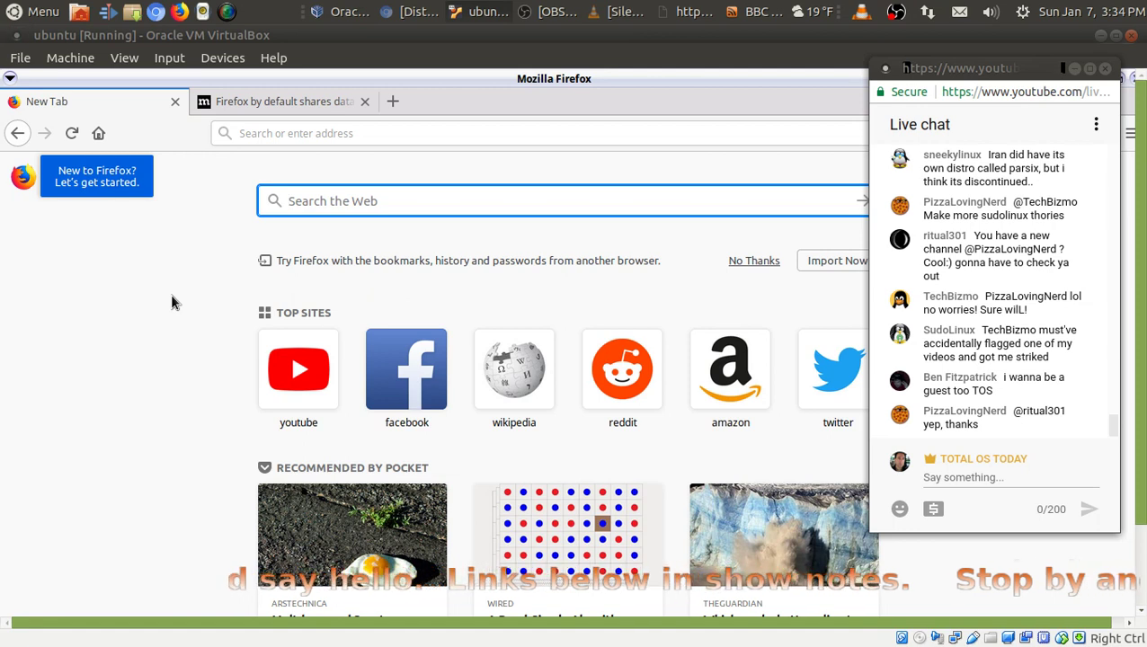
{"action": "left_click", "coordinate": [541, 193]}
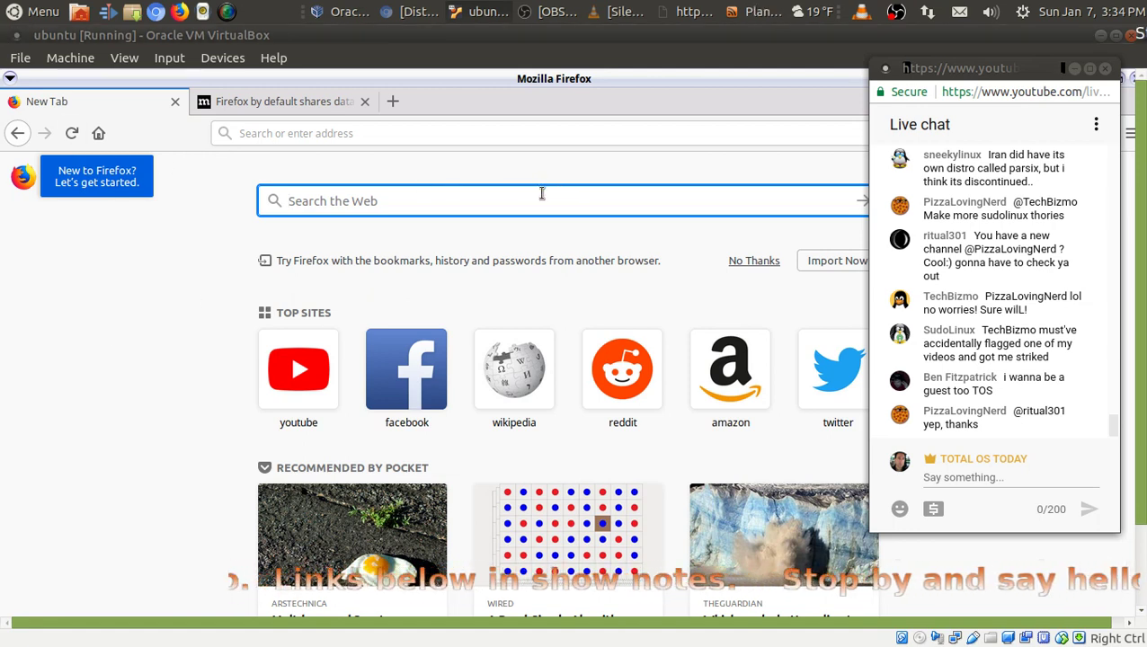
- Search the web for "distrowatch" and open the DistroWatch.com site from the results
{"action": "left_click", "coordinate": [517, 135]}
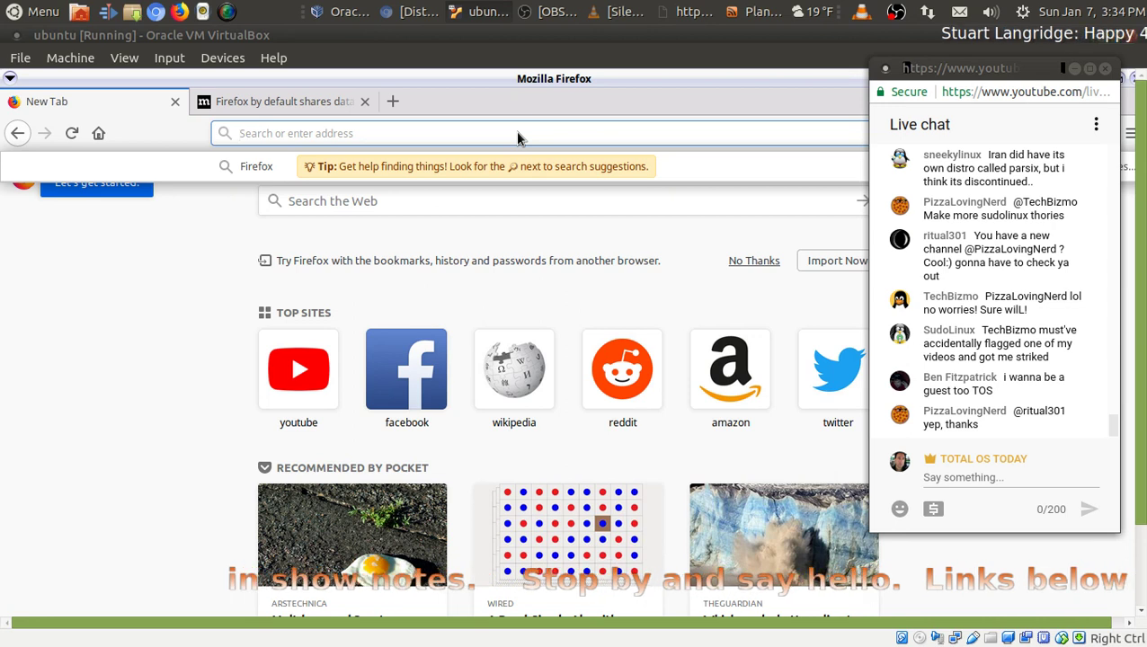
{"action": "type", "text": "a"}
{"action": "key", "text": "BackSpace"}
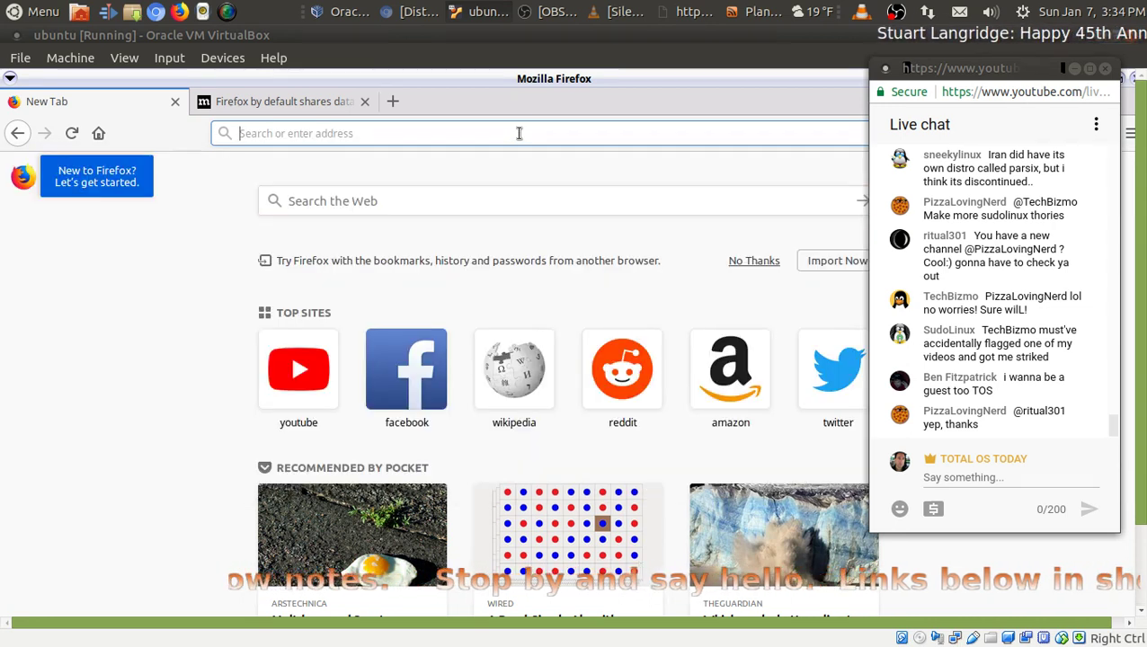
{"action": "type", "text": "distrowatch"}
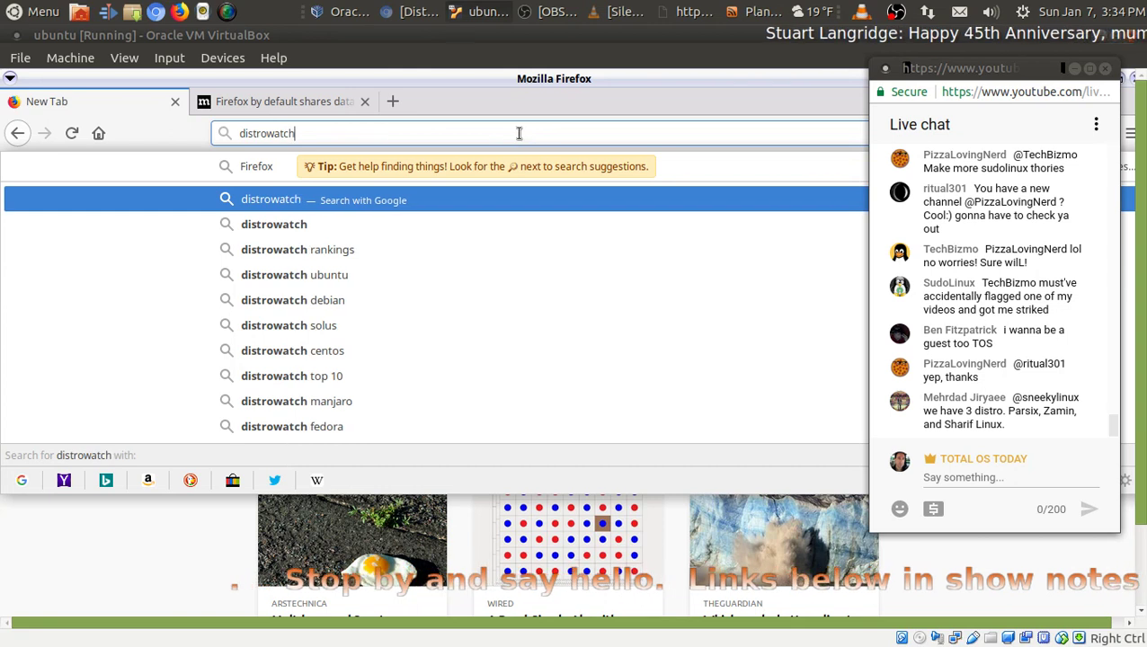
{"action": "key", "text": "Return"}
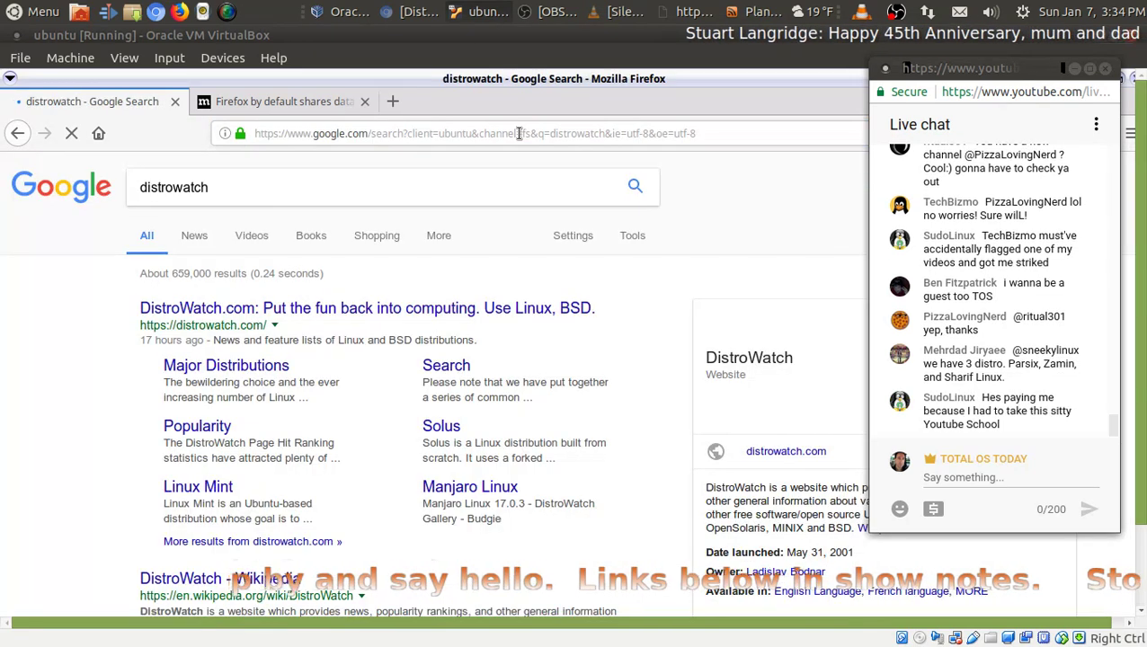
{"action": "left_click", "coordinate": [489, 308]}
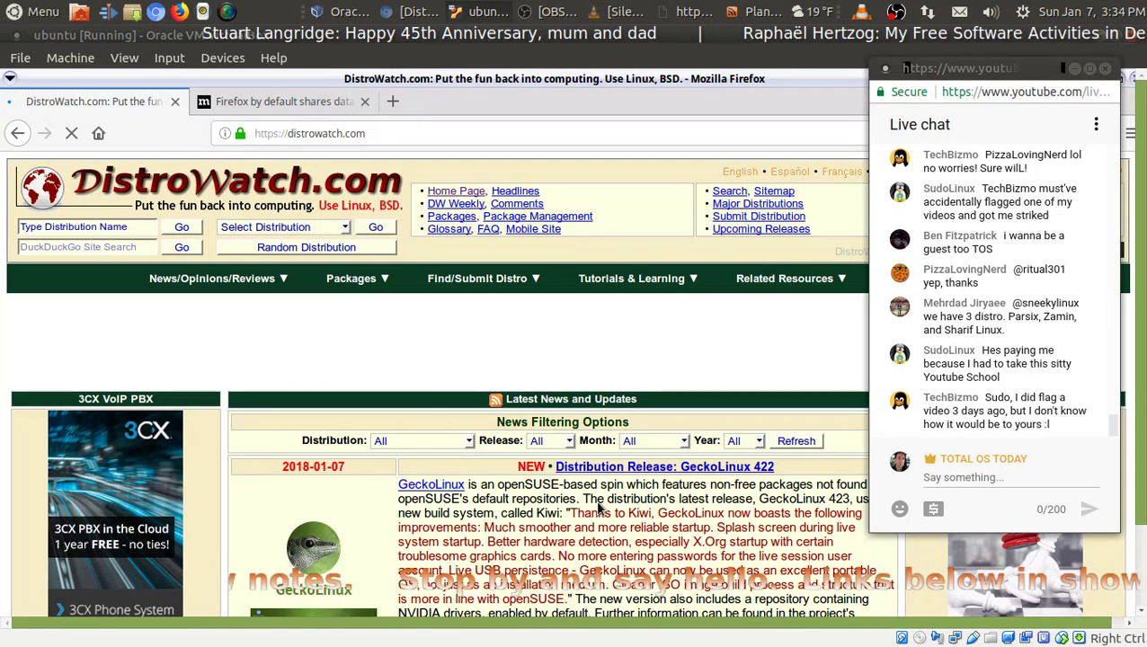
- Find the Linspire 7.0, Freespire 3 release entry in the DistroWatch news and move the live chat window clear of its text
{"action": "scroll", "coordinate": [596, 512], "scroll_direction": "down", "scroll_amount": 2}
{"action": "scroll", "coordinate": [599, 485], "scroll_direction": "down", "scroll_amount": 2}
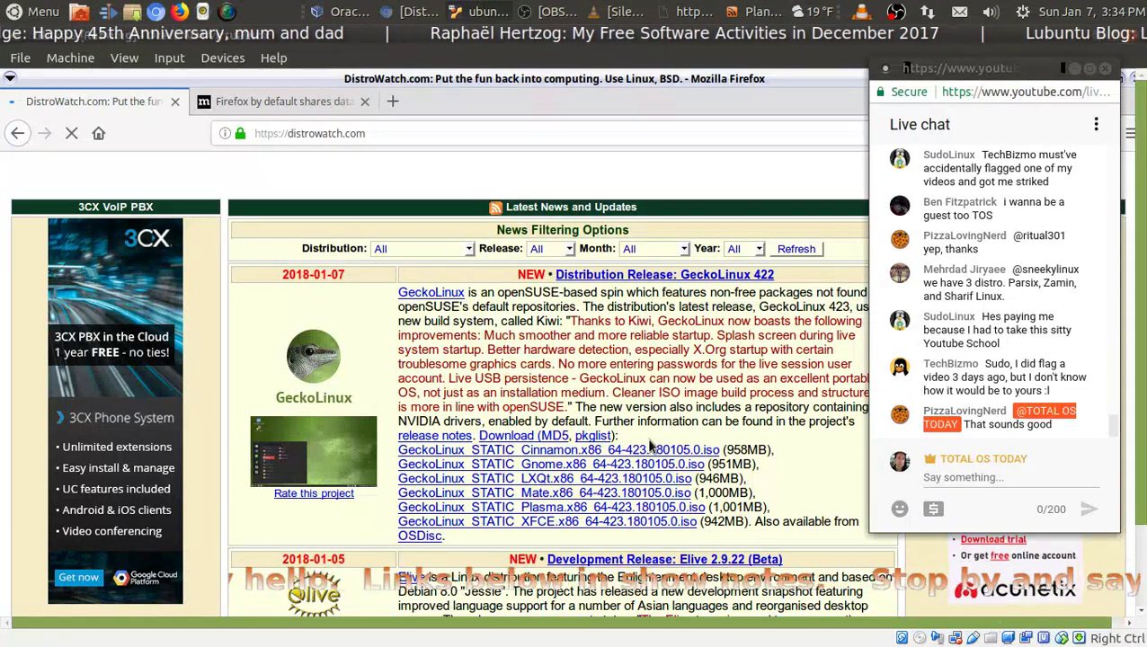
{"action": "scroll", "coordinate": [649, 443], "scroll_direction": "down", "scroll_amount": 5}
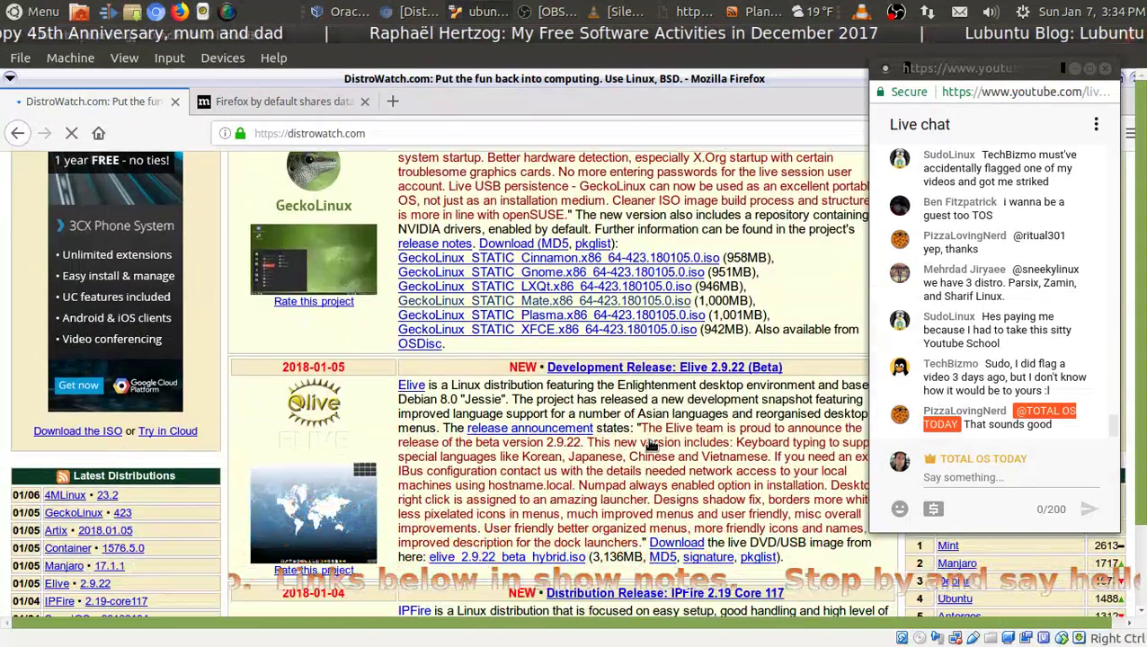
{"action": "scroll", "coordinate": [650, 443], "scroll_direction": "down", "scroll_amount": 7}
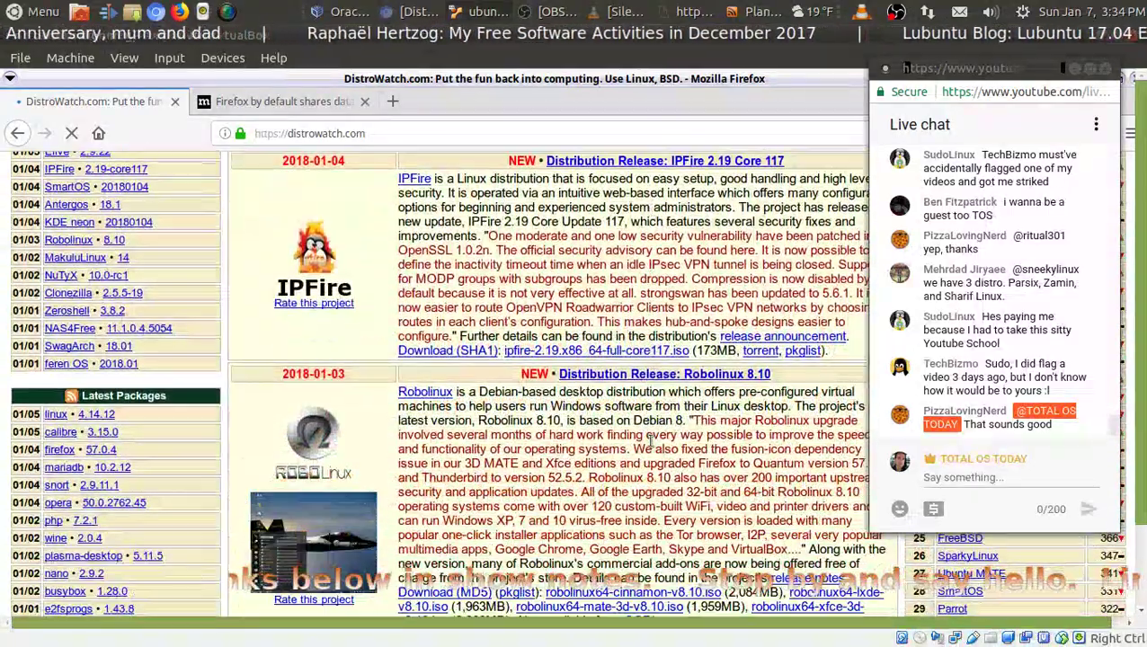
{"action": "scroll", "coordinate": [650, 440], "scroll_direction": "down", "scroll_amount": 5}
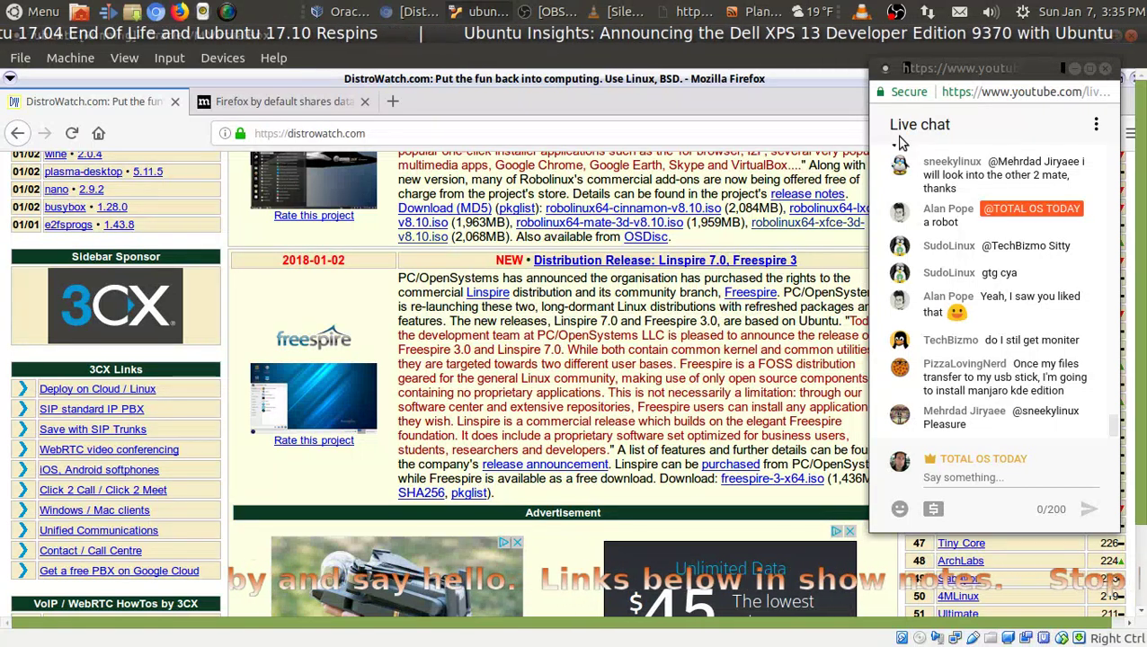
{"action": "left_click_drag", "start_coordinate": [955, 68], "coordinate": [982, 76]}
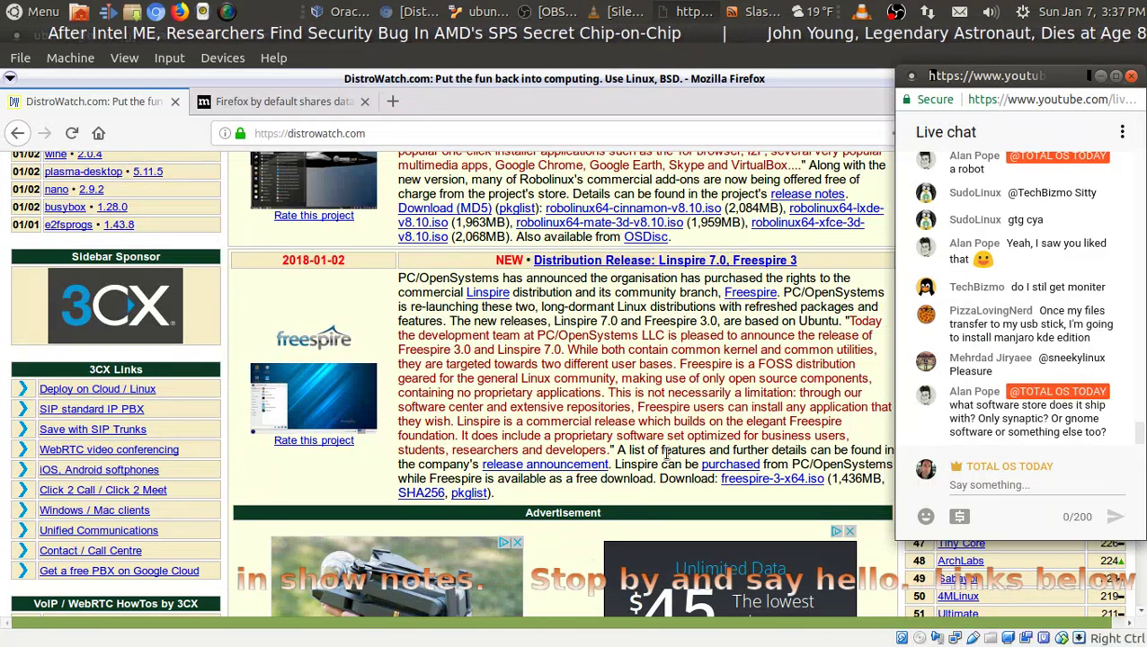
- Open the Freespire 3.0 and Linspire 7.0 release announcement and read the application and feature lists of both distributions
{"action": "left_click", "coordinate": [557, 465]}
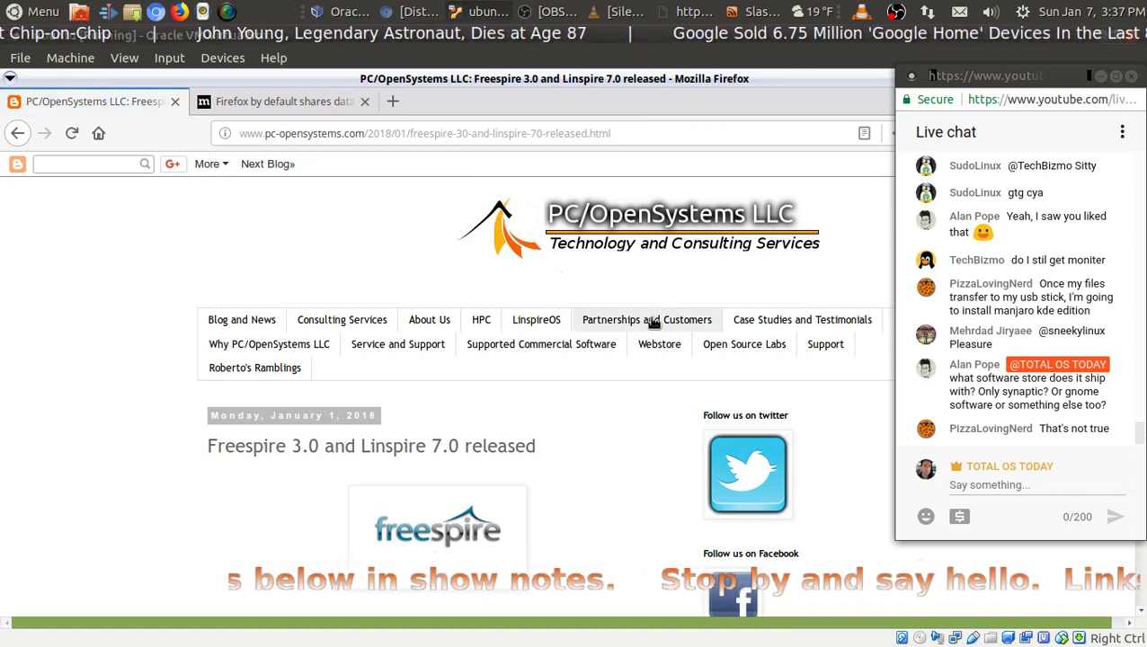
{"action": "scroll", "coordinate": [653, 323], "scroll_direction": "down", "scroll_amount": 5}
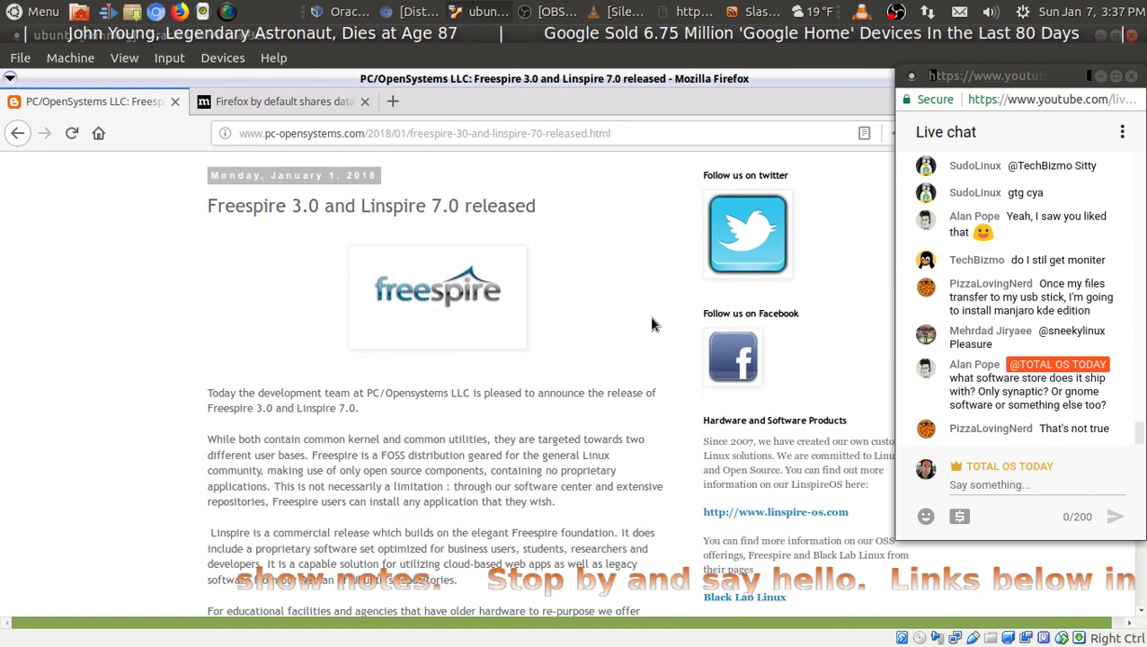
{"action": "scroll", "coordinate": [653, 324], "scroll_direction": "down", "scroll_amount": 2}
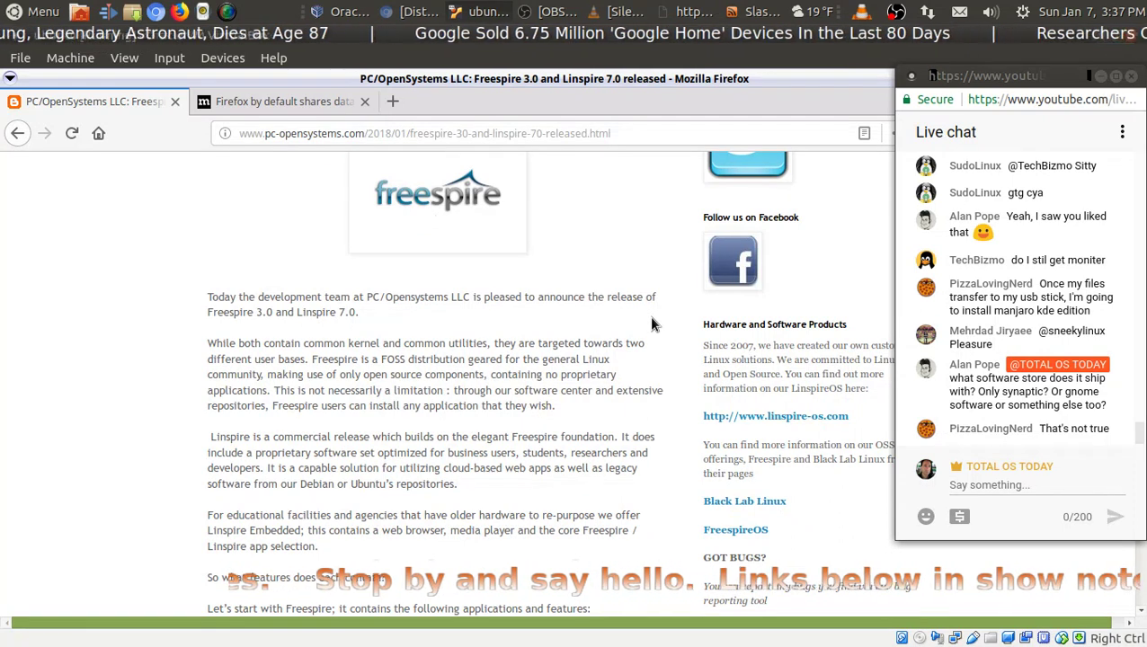
{"action": "scroll", "coordinate": [654, 323], "scroll_direction": "down", "scroll_amount": 4}
{"action": "scroll", "coordinate": [653, 323], "scroll_direction": "down", "scroll_amount": 3}
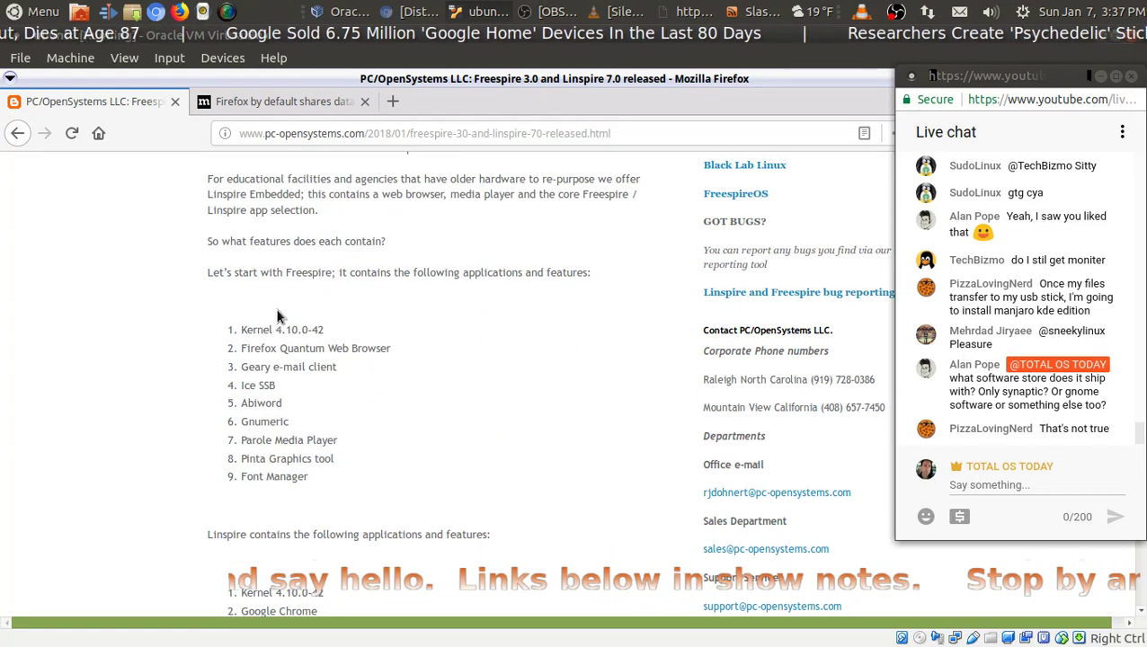
{"action": "scroll", "coordinate": [407, 389], "scroll_direction": "down", "scroll_amount": 6}
{"action": "scroll", "coordinate": [407, 382], "scroll_direction": "up", "scroll_amount": 5}
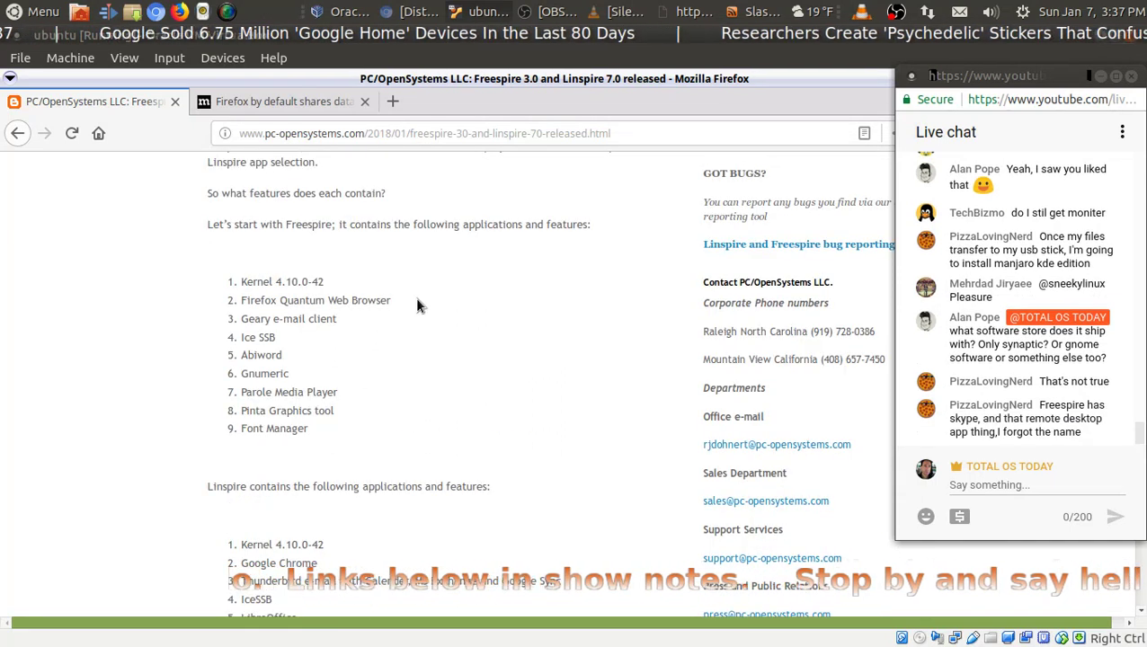
{"action": "scroll", "coordinate": [395, 330], "scroll_direction": "down", "scroll_amount": 2}
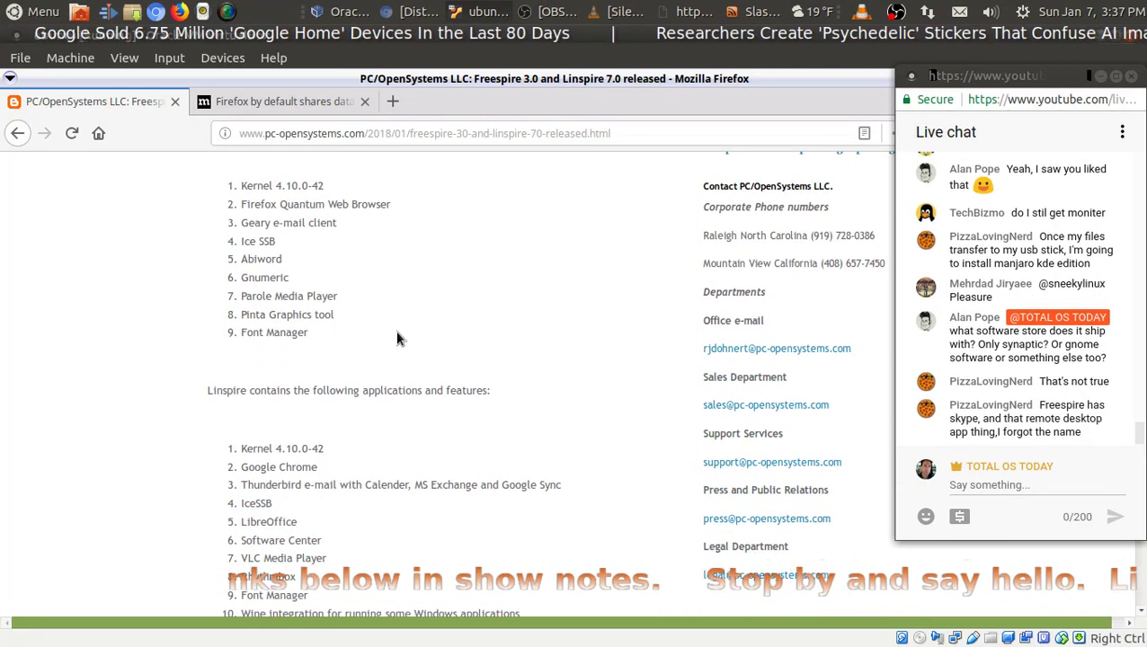
{"action": "scroll", "coordinate": [399, 338], "scroll_direction": "down", "scroll_amount": 3}
{"action": "scroll", "coordinate": [401, 340], "scroll_direction": "down", "scroll_amount": 2}
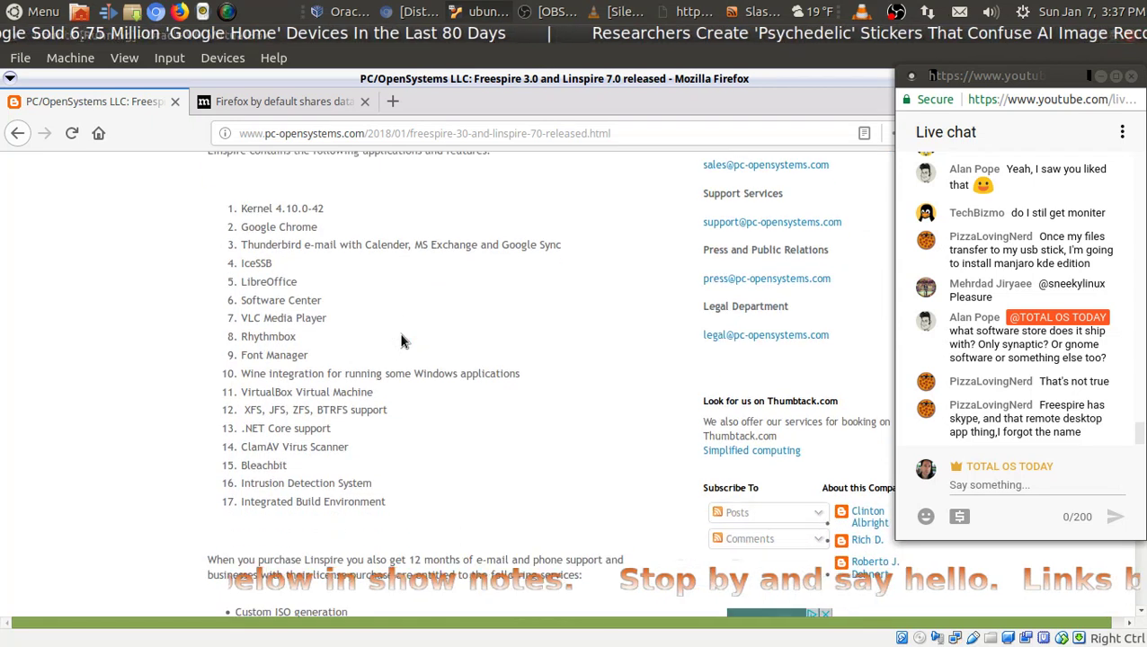
{"action": "scroll", "coordinate": [401, 340], "scroll_direction": "down", "scroll_amount": 3}
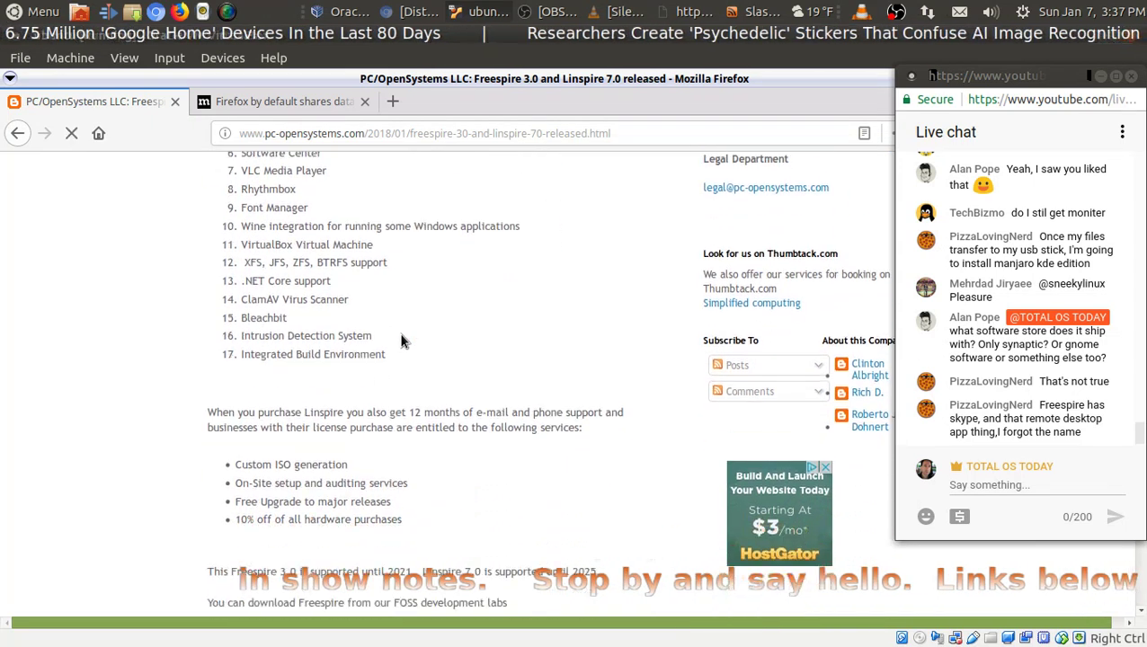
- Read the announcement's support periods, Freespire download links and Linspire purchase section
{"action": "scroll", "coordinate": [400, 337], "scroll_direction": "down", "scroll_amount": 1}
{"action": "scroll", "coordinate": [377, 404], "scroll_direction": "down", "scroll_amount": 1}
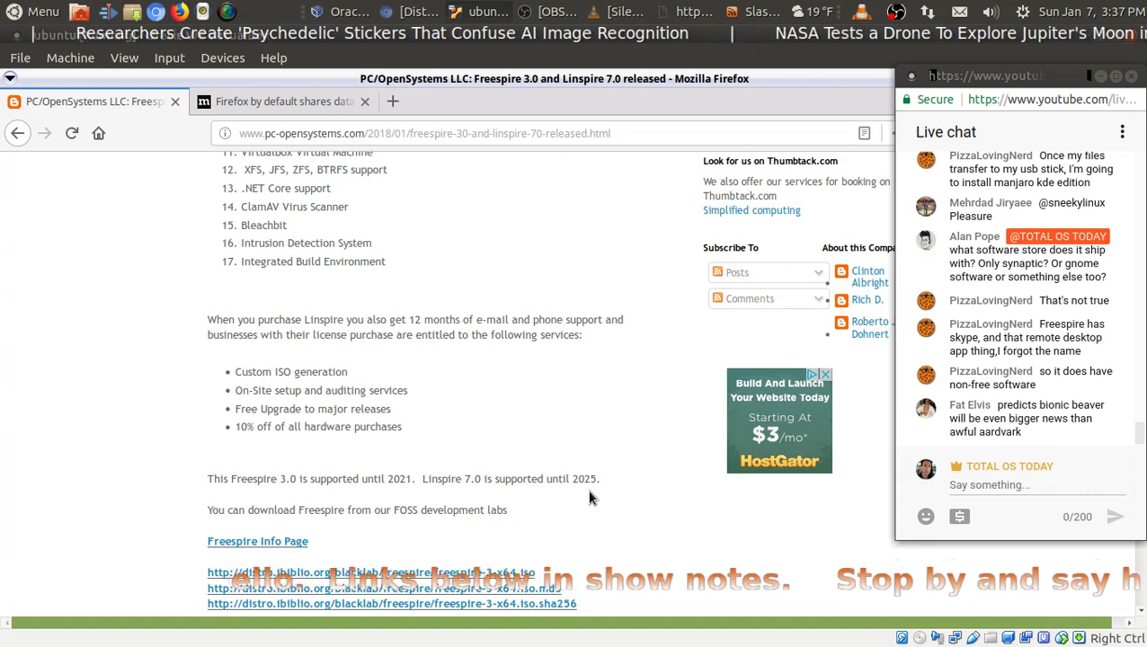
{"action": "scroll", "coordinate": [590, 498], "scroll_direction": "down", "scroll_amount": 2}
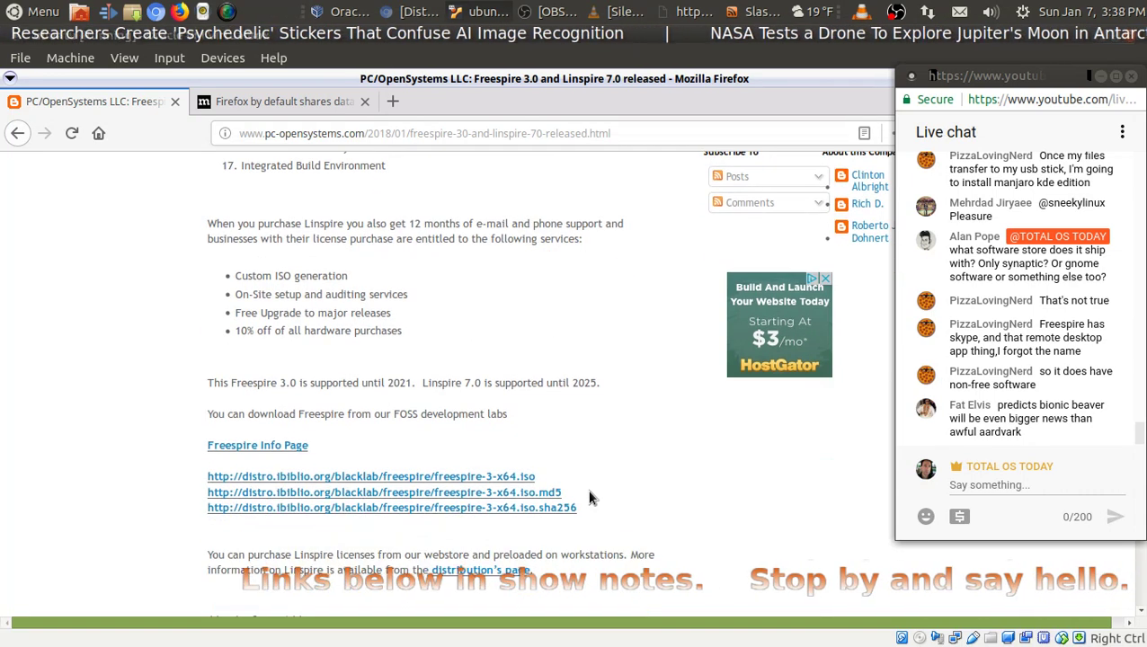
{"action": "scroll", "coordinate": [589, 498], "scroll_direction": "down", "scroll_amount": 4}
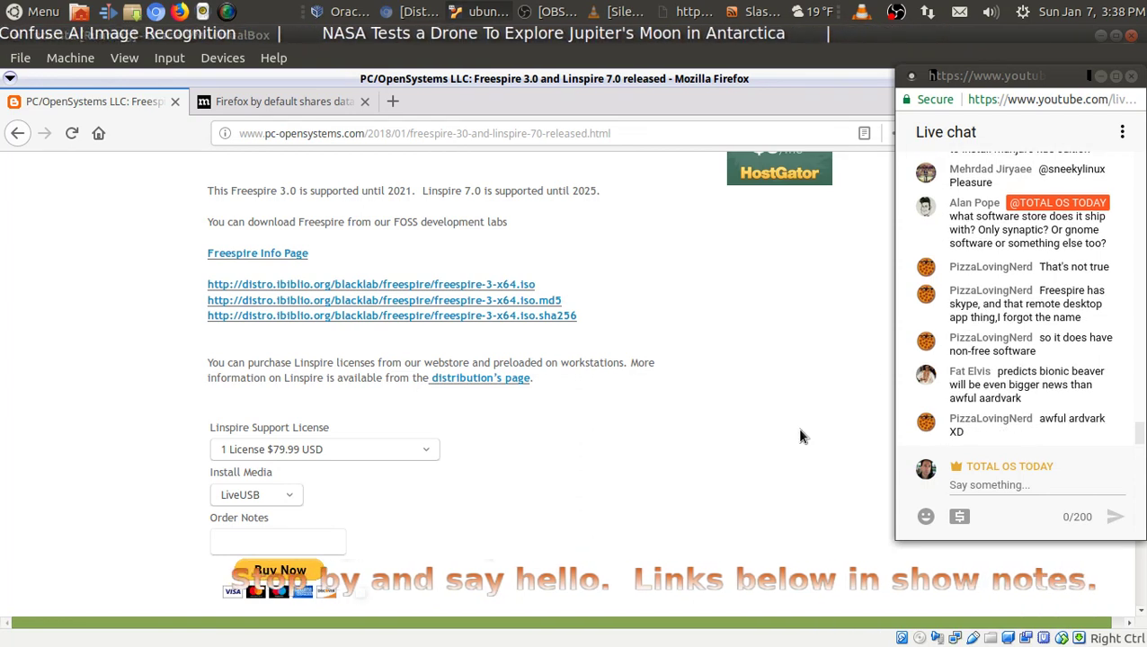
- Move the live chat window inward, view the Linspire Support License price options, and close the list without changing the selection
{"action": "left_click_drag", "start_coordinate": [967, 77], "coordinate": [895, 91]}
{"action": "scroll", "coordinate": [571, 446], "scroll_direction": "down", "scroll_amount": 6}
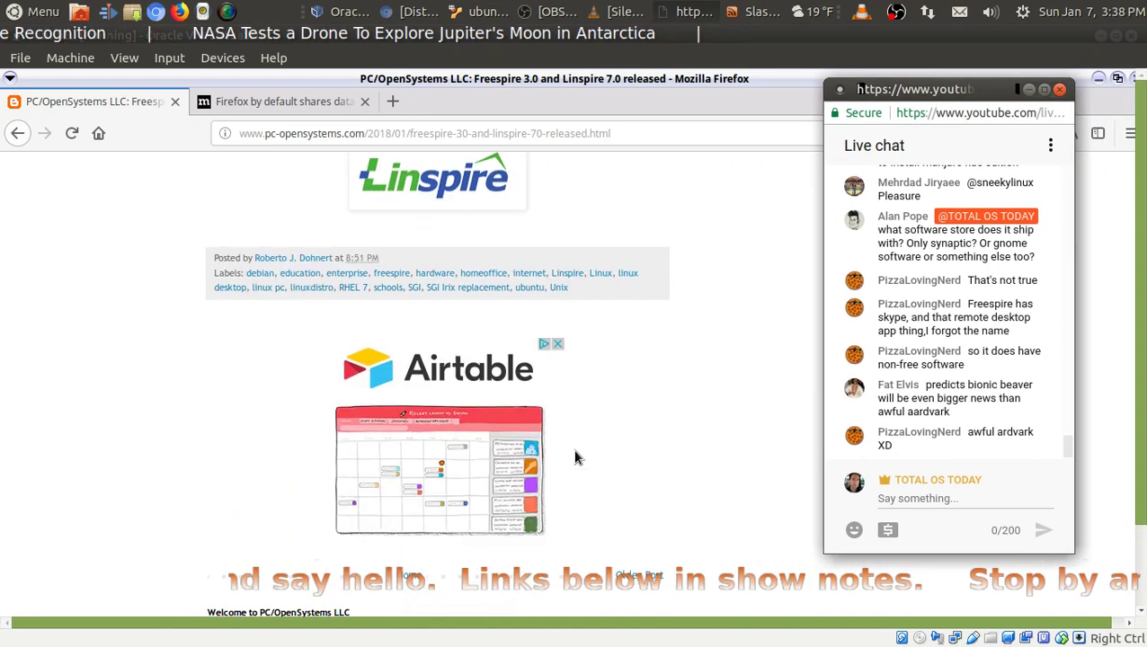
{"action": "scroll", "coordinate": [573, 456], "scroll_direction": "up", "scroll_amount": 5}
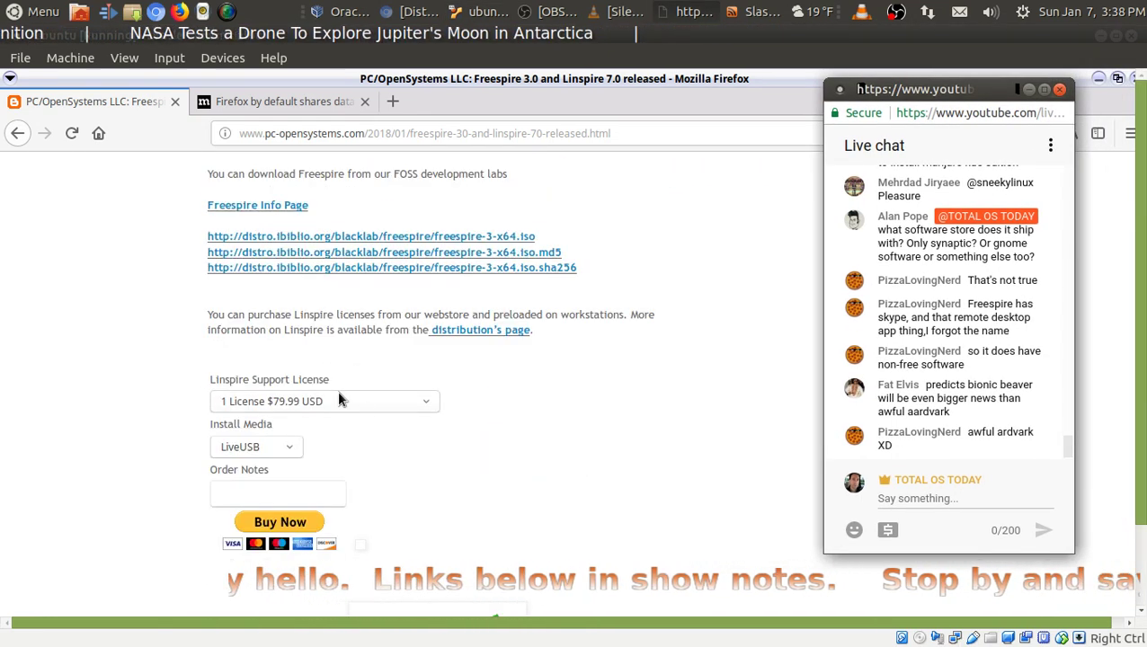
{"action": "left_click", "coordinate": [426, 407]}
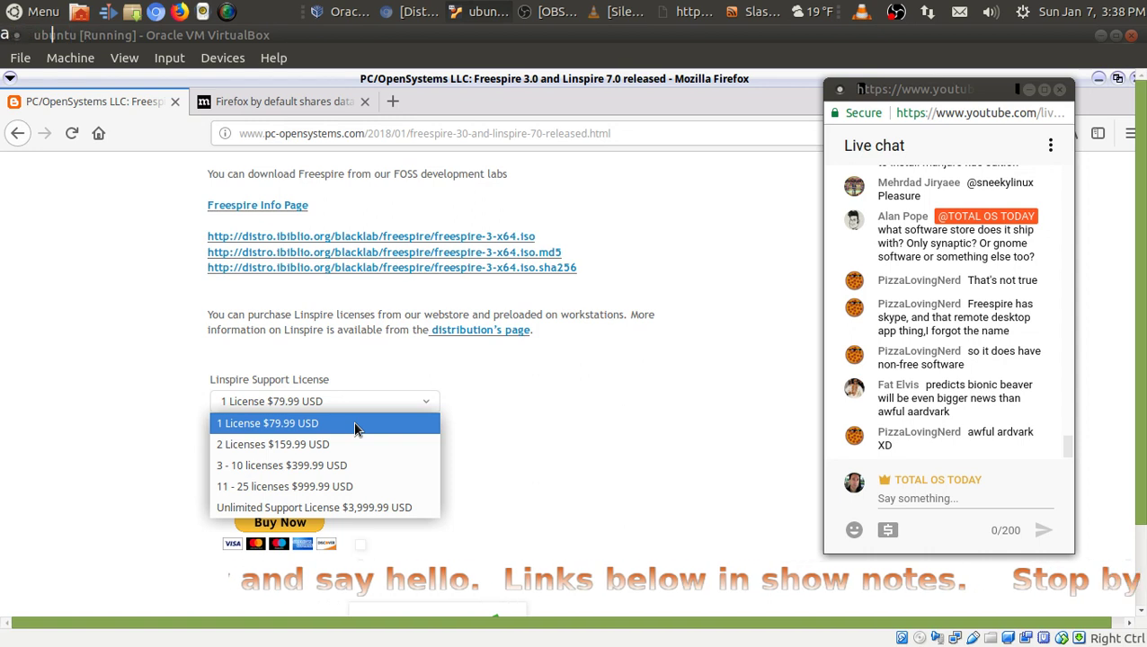
{"action": "left_click", "coordinate": [616, 431]}
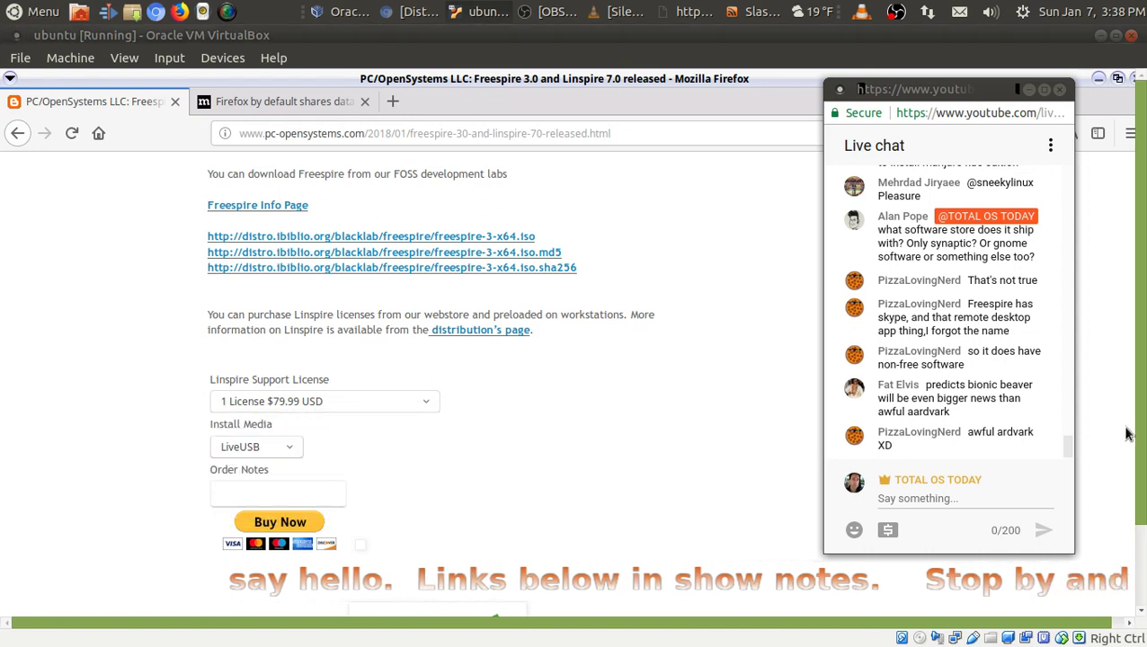
- Reveal the virtual machine's taskbar and close the guest's Firefox window with all its tabs, confirming the close
{"action": "left_click_drag", "start_coordinate": [1139, 447], "coordinate": [1129, 539]}
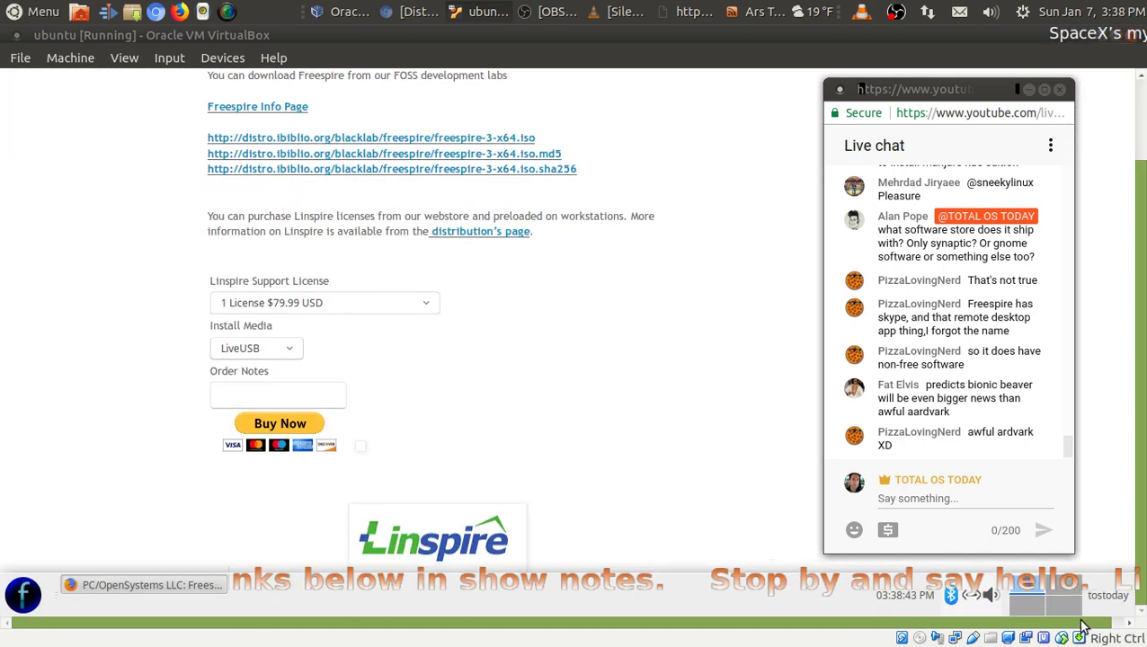
{"action": "right_click", "coordinate": [183, 585]}
{"action": "left_click", "coordinate": [179, 566]}
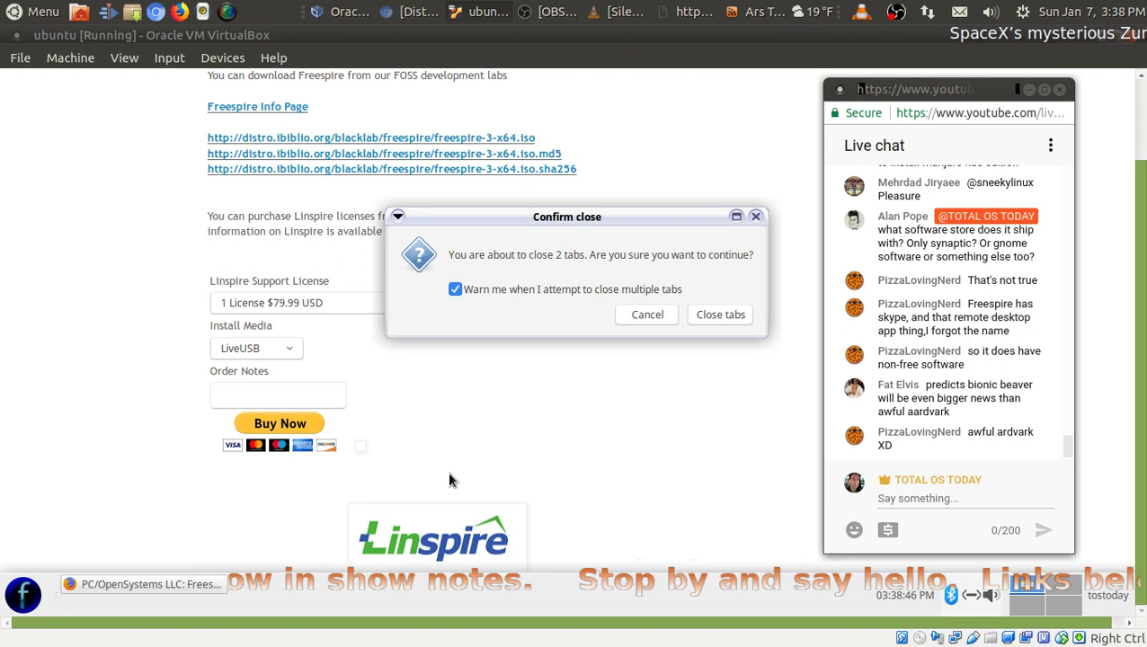
{"action": "left_click", "coordinate": [703, 322]}
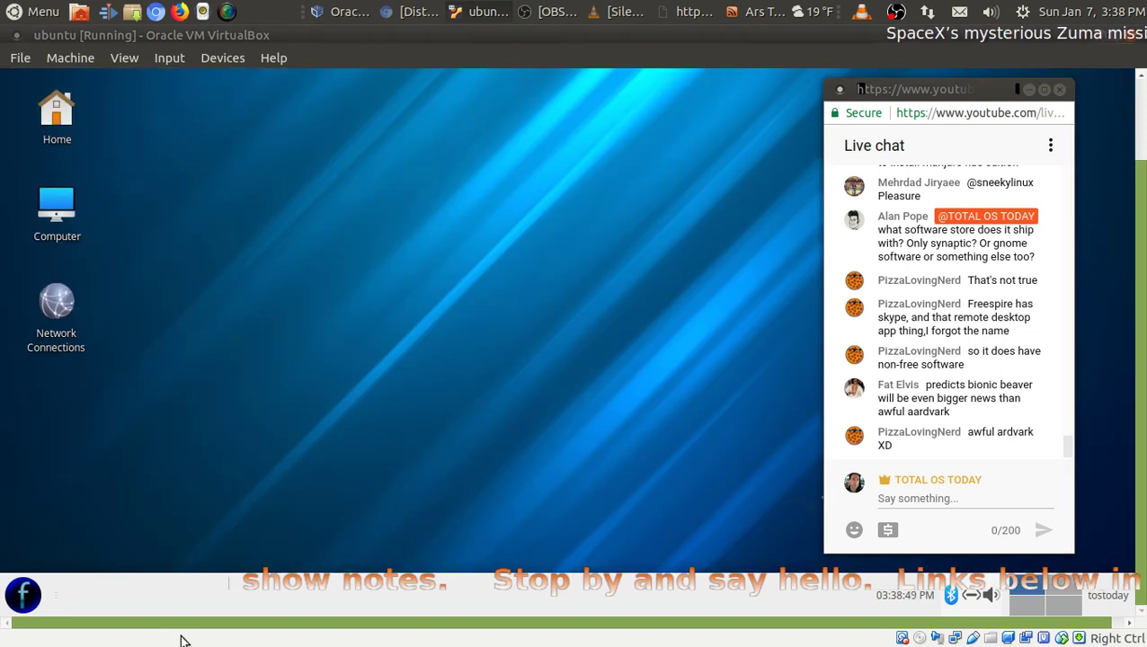
- Open the guest's complete application list and review the bundled programs from AbiWord through GParted
{"action": "left_click", "coordinate": [24, 598]}
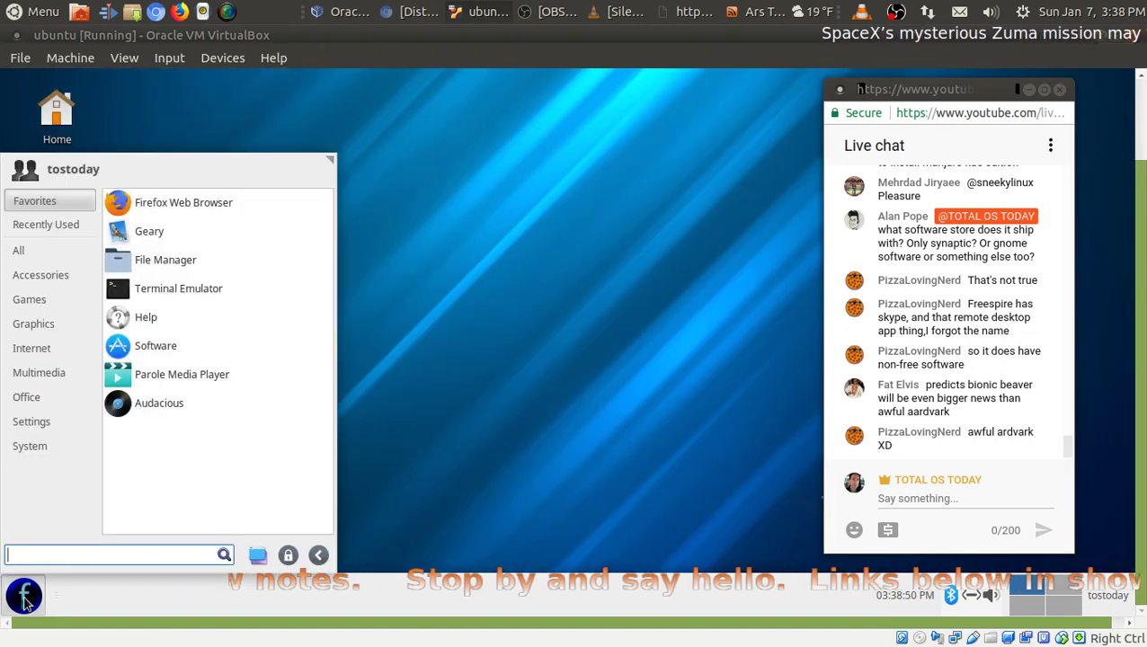
{"action": "left_click", "coordinate": [20, 251]}
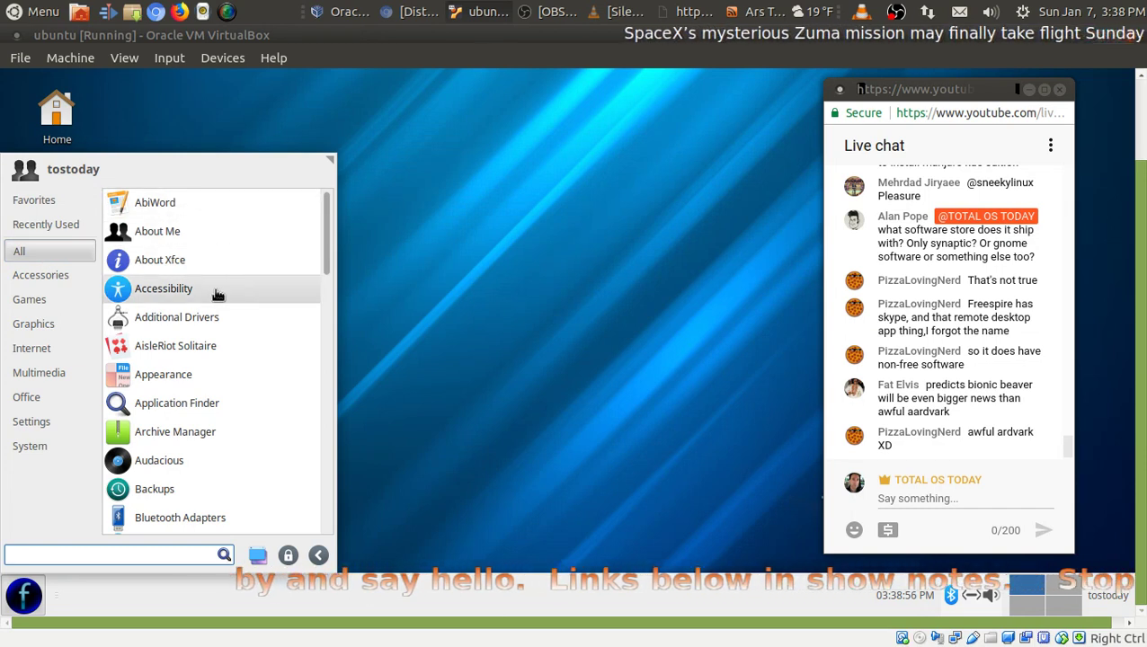
{"action": "scroll", "coordinate": [214, 289], "scroll_direction": "down", "scroll_amount": 3}
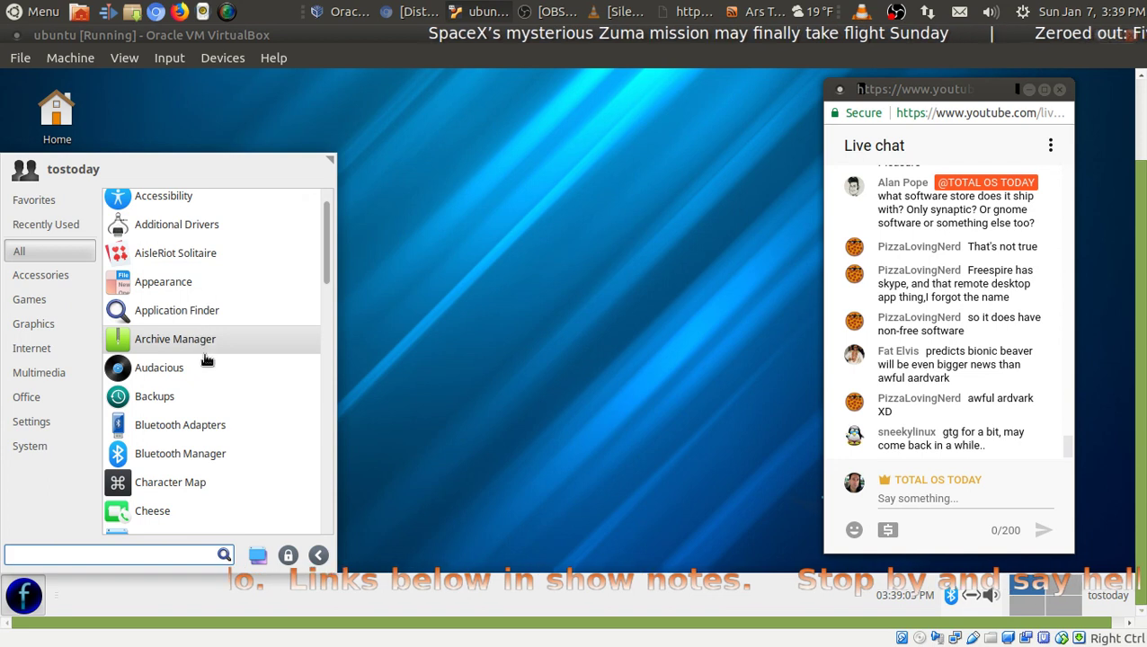
{"action": "scroll", "coordinate": [203, 402], "scroll_direction": "down", "scroll_amount": 2}
{"action": "scroll", "coordinate": [203, 402], "scroll_direction": "down", "scroll_amount": 2}
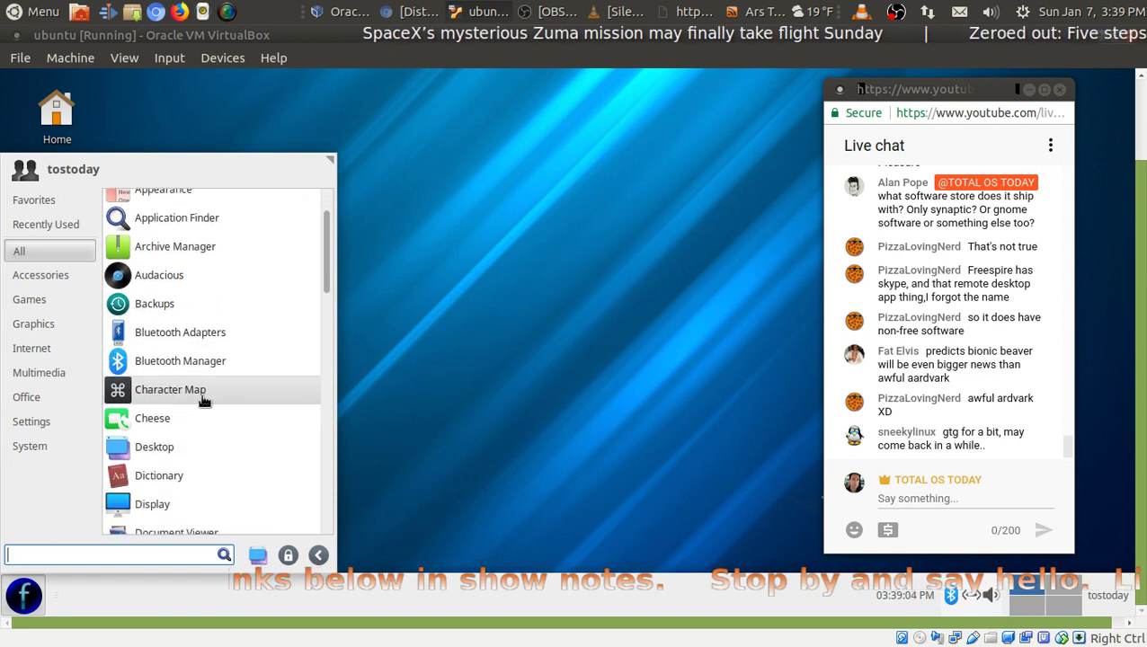
{"action": "scroll", "coordinate": [212, 369], "scroll_direction": "down", "scroll_amount": 4}
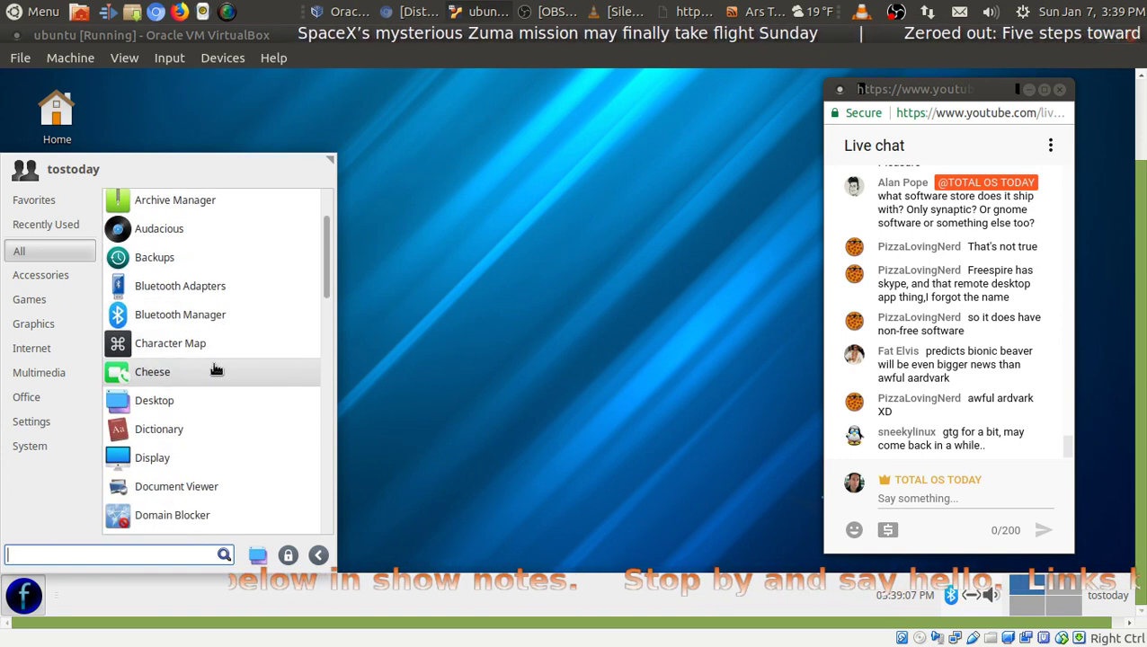
{"action": "scroll", "coordinate": [216, 368], "scroll_direction": "down", "scroll_amount": 4}
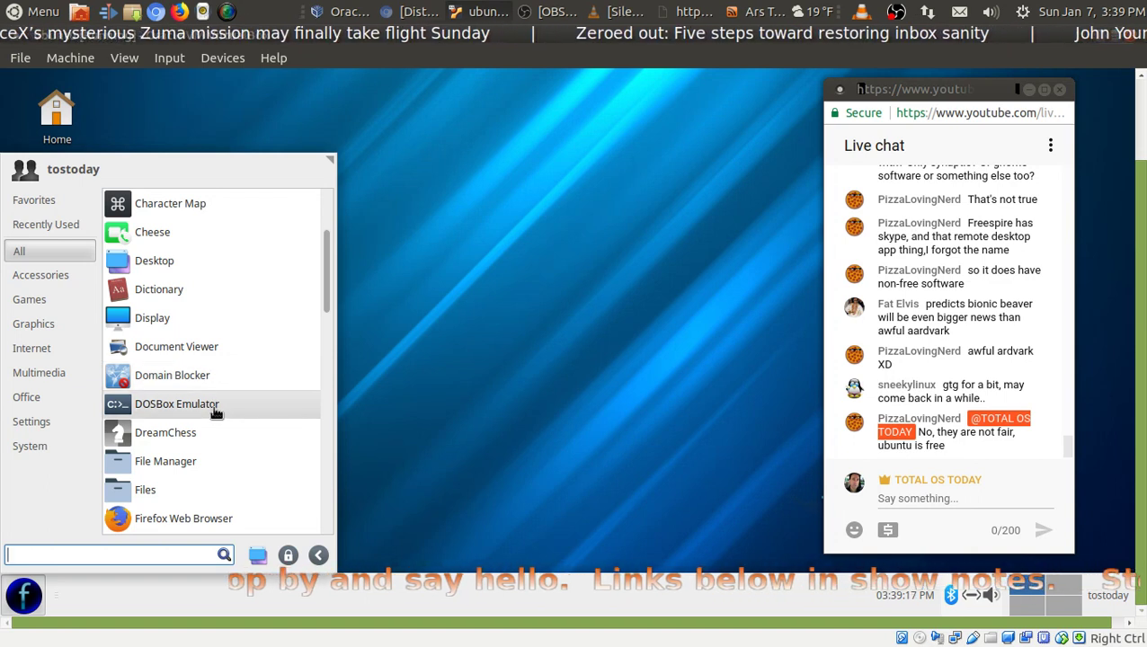
{"action": "scroll", "coordinate": [215, 410], "scroll_direction": "down", "scroll_amount": 2}
{"action": "scroll", "coordinate": [218, 411], "scroll_direction": "down", "scroll_amount": 5}
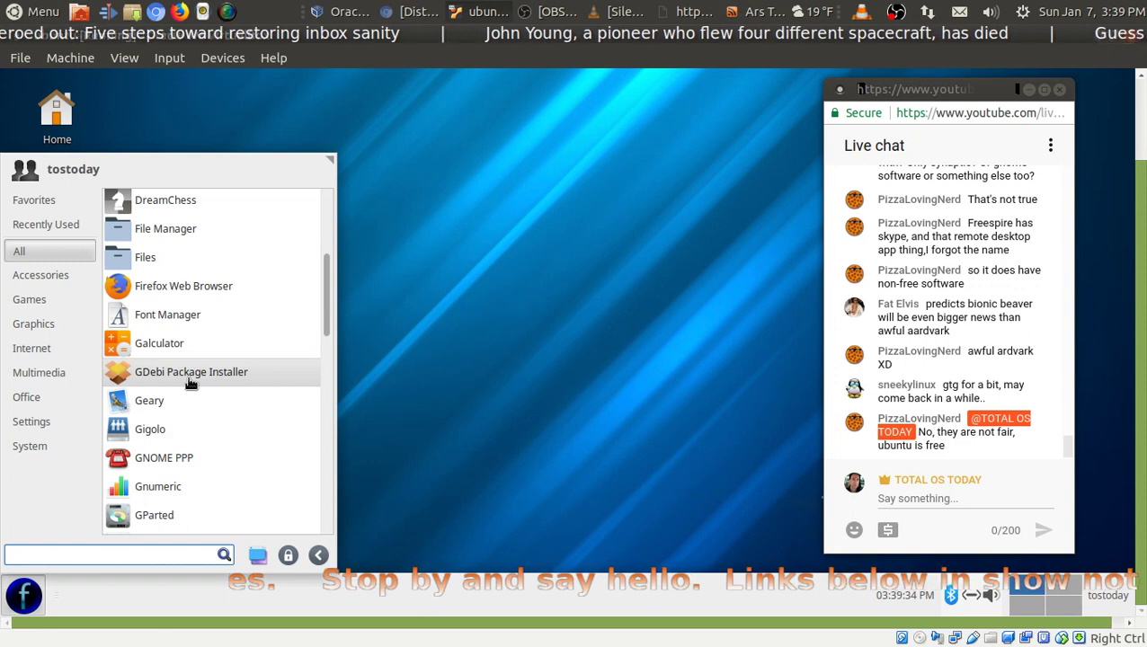
- Launch GNOME PPP from the application list to view its dial-up connection window, and quit it
{"action": "scroll", "coordinate": [190, 404], "scroll_direction": "down", "scroll_amount": 1}
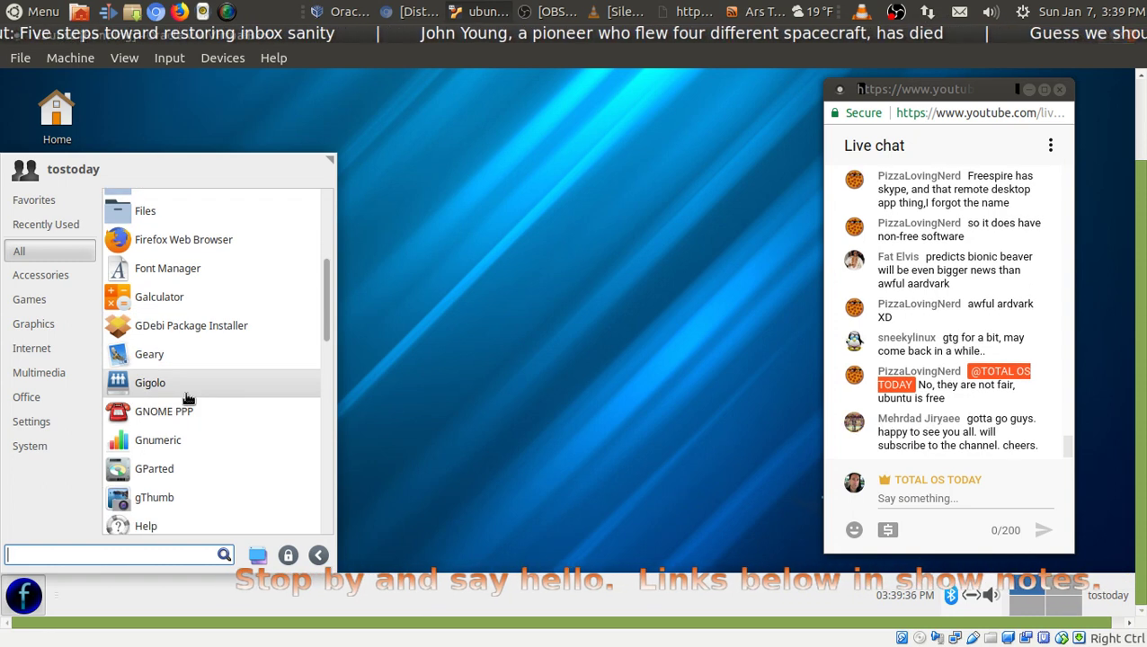
{"action": "scroll", "coordinate": [189, 399], "scroll_direction": "down", "scroll_amount": 2}
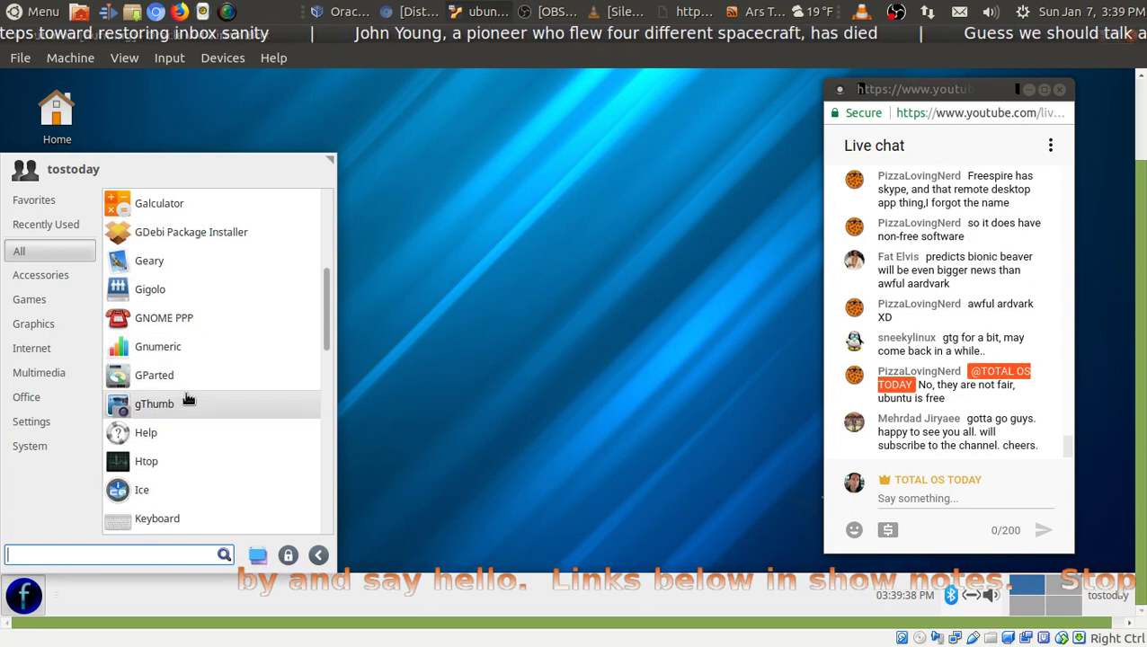
{"action": "left_click", "coordinate": [179, 319]}
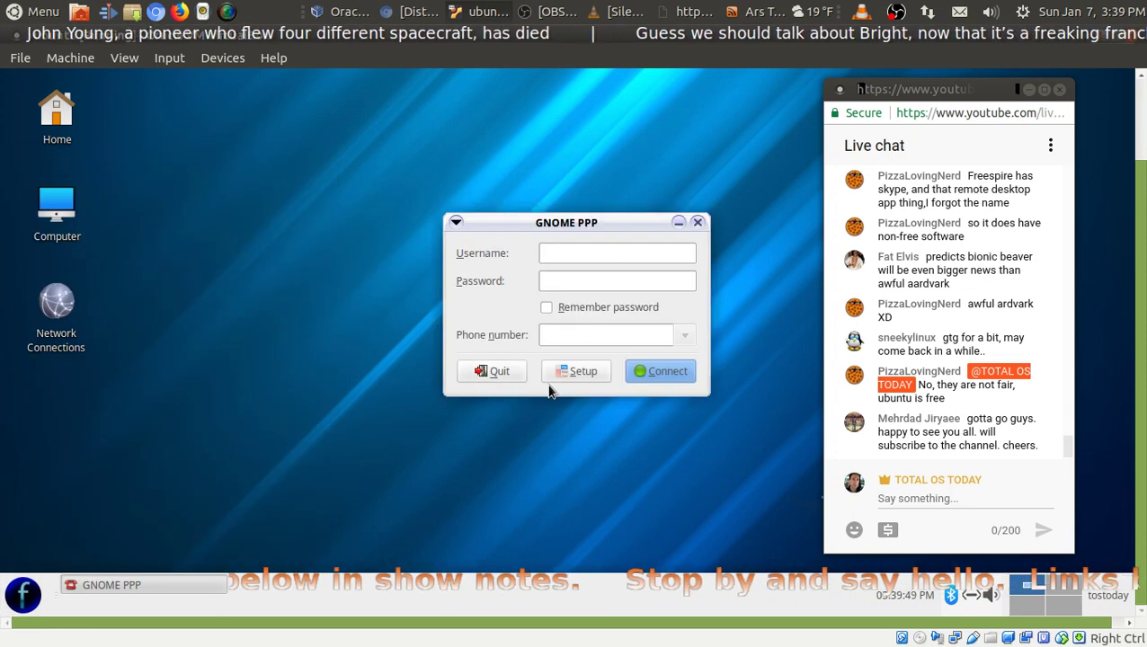
{"action": "left_click", "coordinate": [510, 378]}
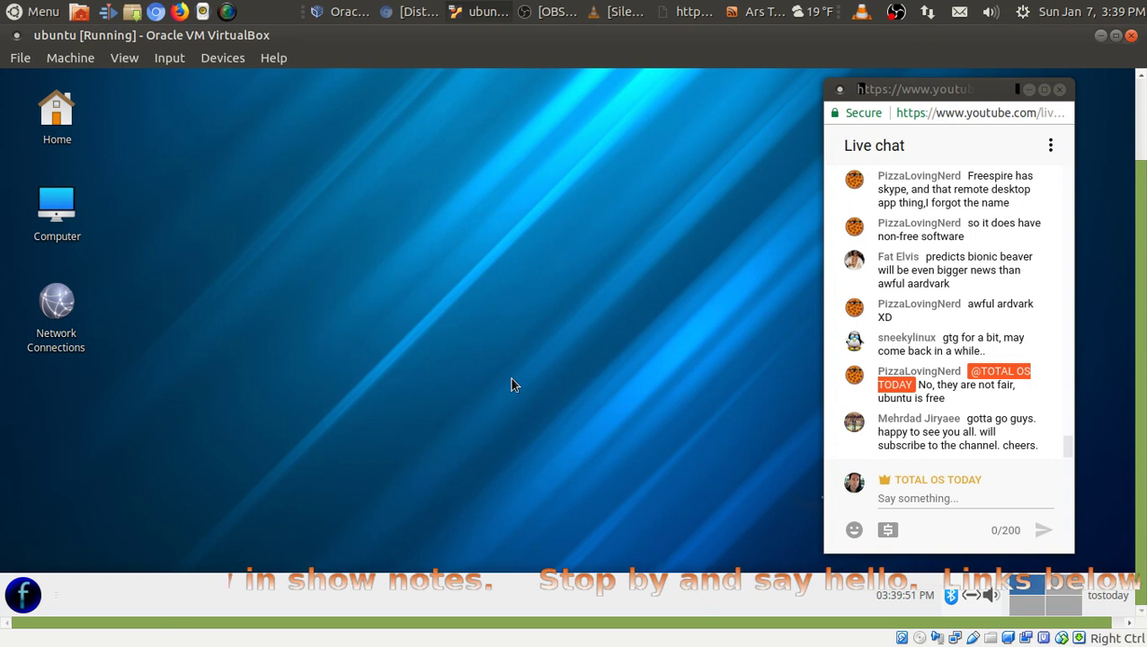
- Reopen the complete application list and review the entries from GNOME PPP through Midnight Commander
{"action": "left_click", "coordinate": [25, 596]}
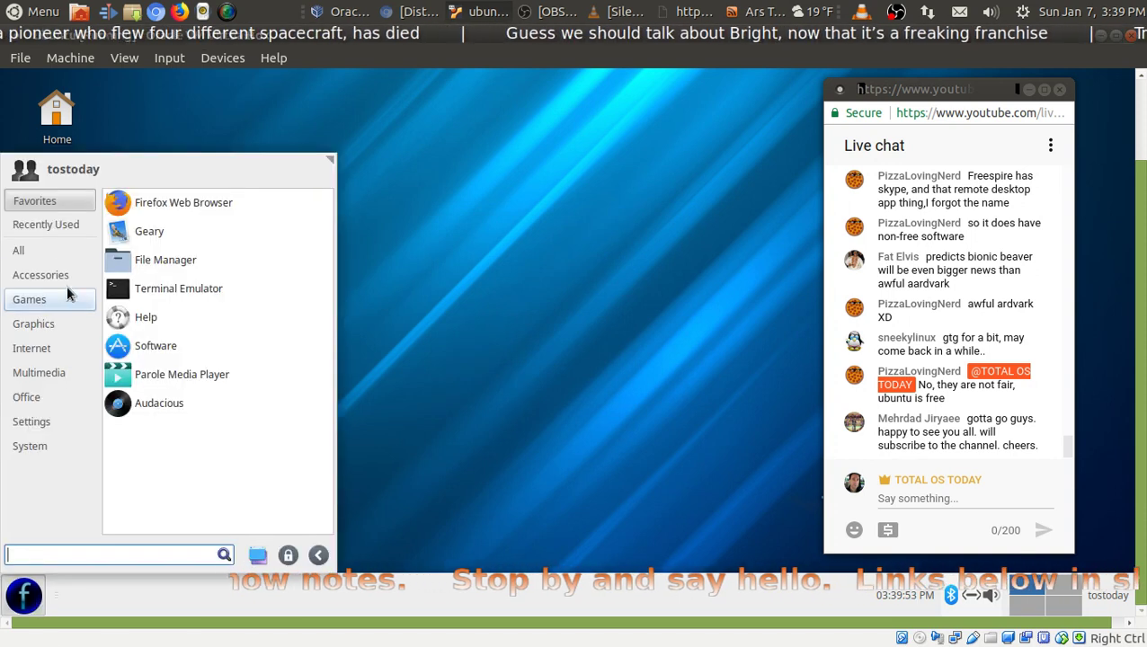
{"action": "left_click", "coordinate": [40, 252]}
{"action": "scroll", "coordinate": [256, 396], "scroll_direction": "down", "scroll_amount": 11}
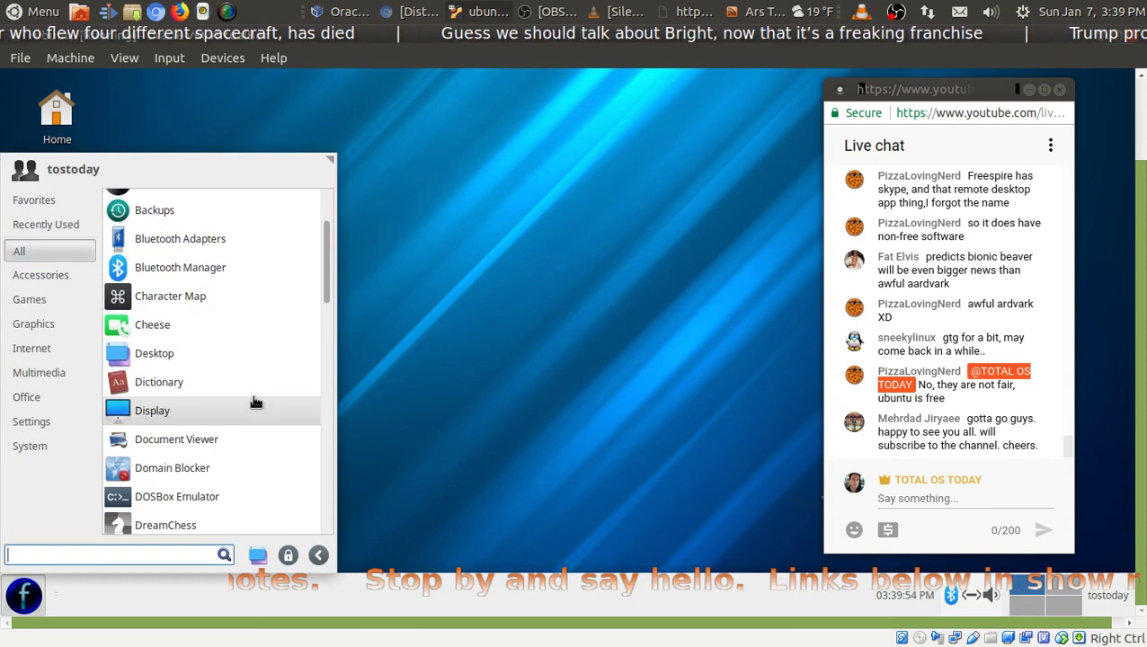
{"action": "scroll", "coordinate": [256, 402], "scroll_direction": "down", "scroll_amount": 5}
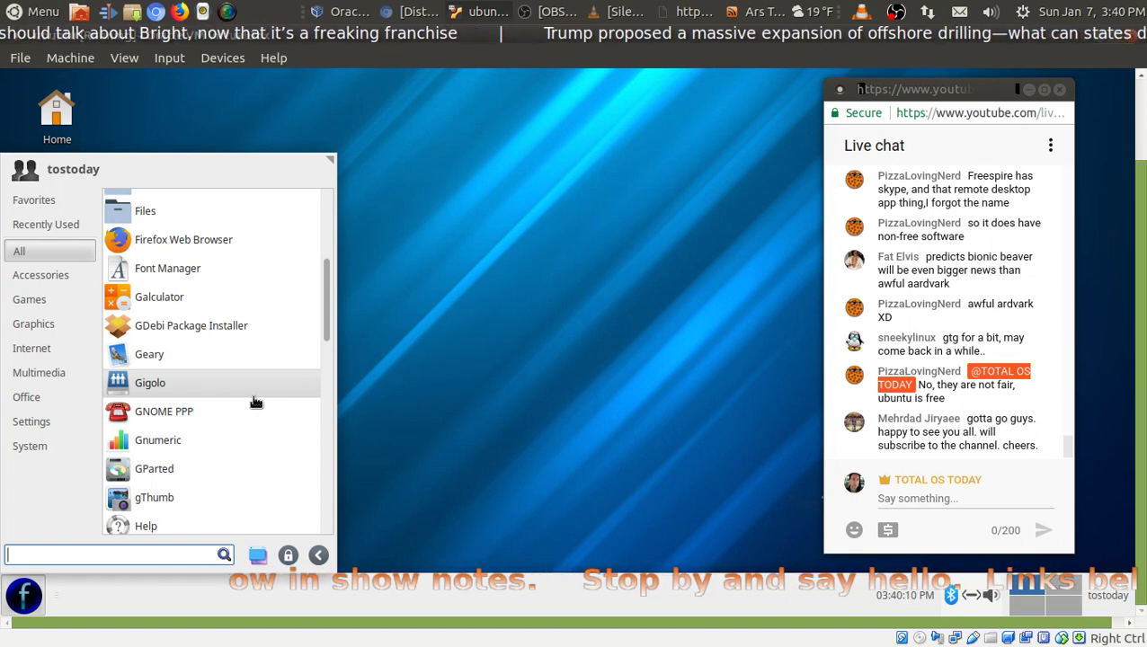
{"action": "scroll", "coordinate": [255, 401], "scroll_direction": "down", "scroll_amount": 1}
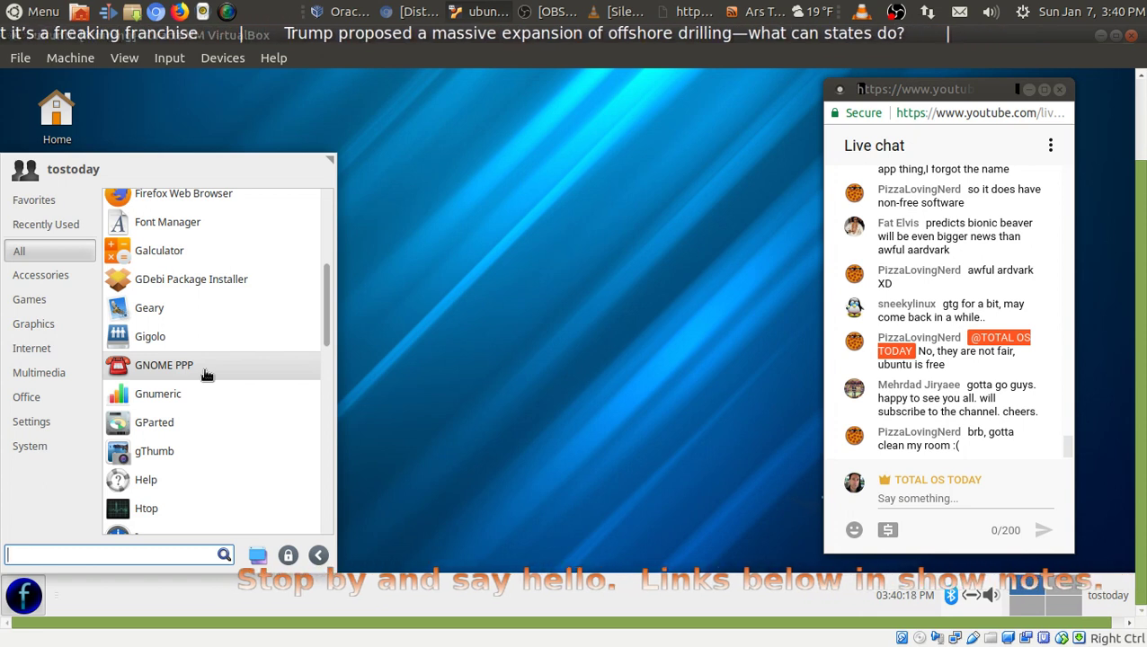
{"action": "scroll", "coordinate": [199, 401], "scroll_direction": "down", "scroll_amount": 1}
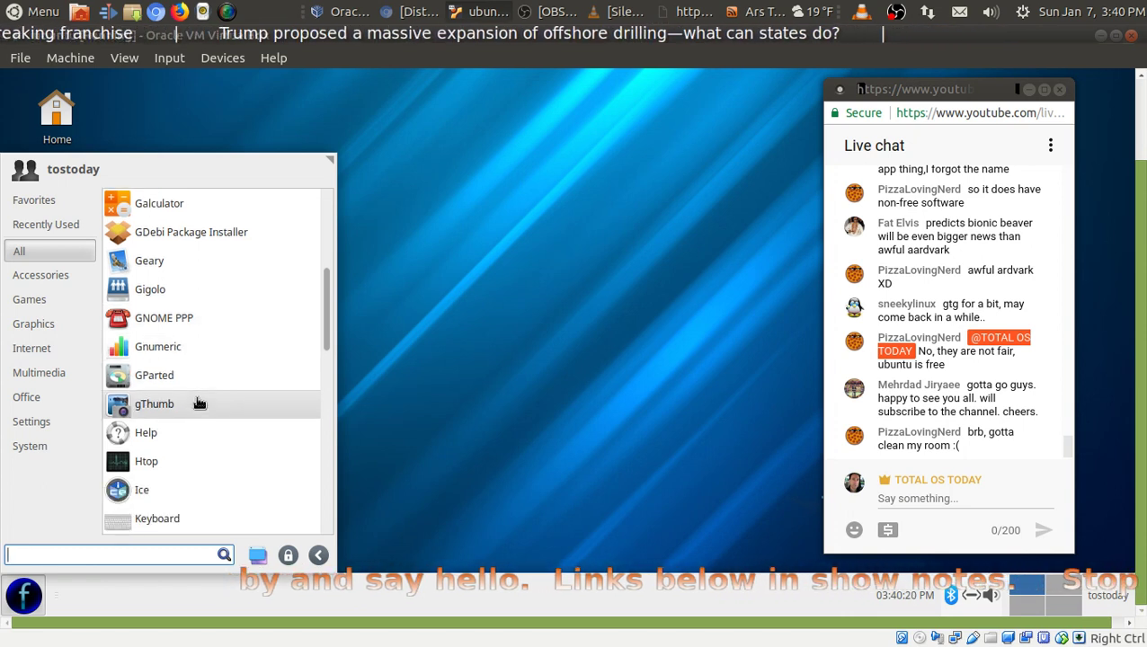
{"action": "scroll", "coordinate": [198, 403], "scroll_direction": "down", "scroll_amount": 2}
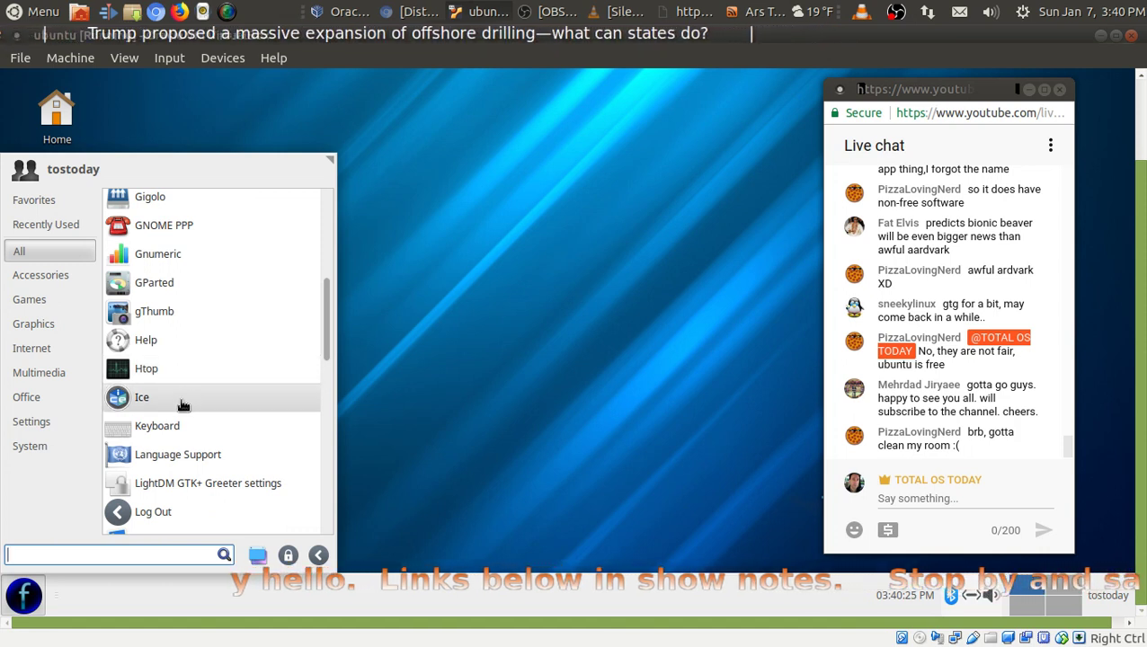
{"action": "scroll", "coordinate": [182, 405], "scroll_direction": "down", "scroll_amount": 1}
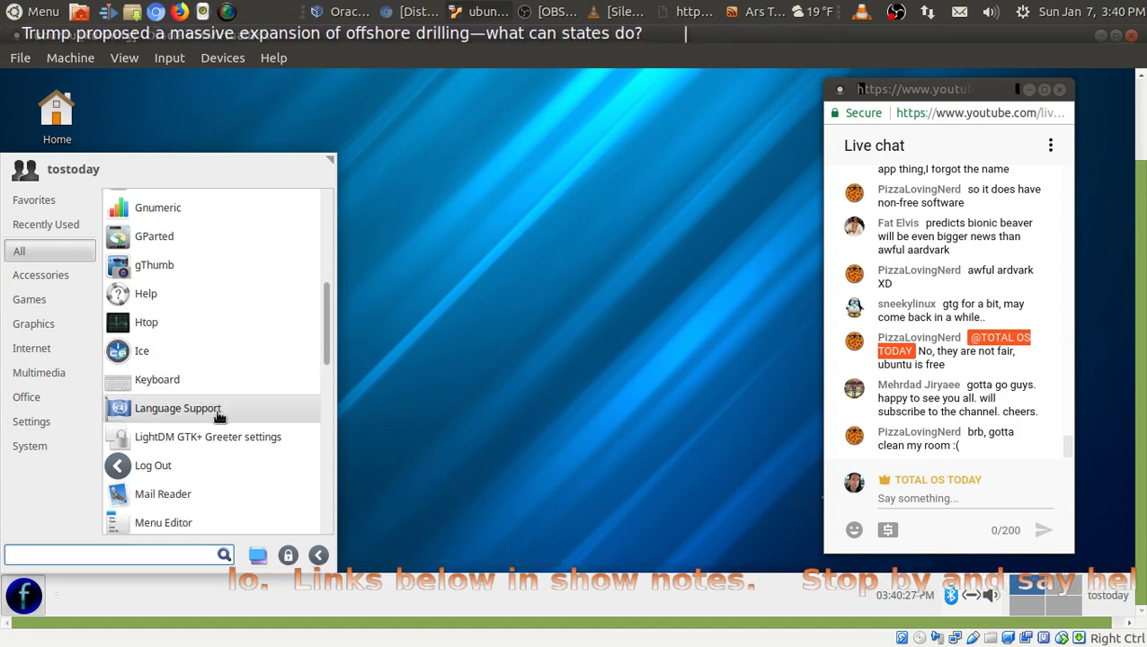
{"action": "scroll", "coordinate": [219, 416], "scroll_direction": "down", "scroll_amount": 1}
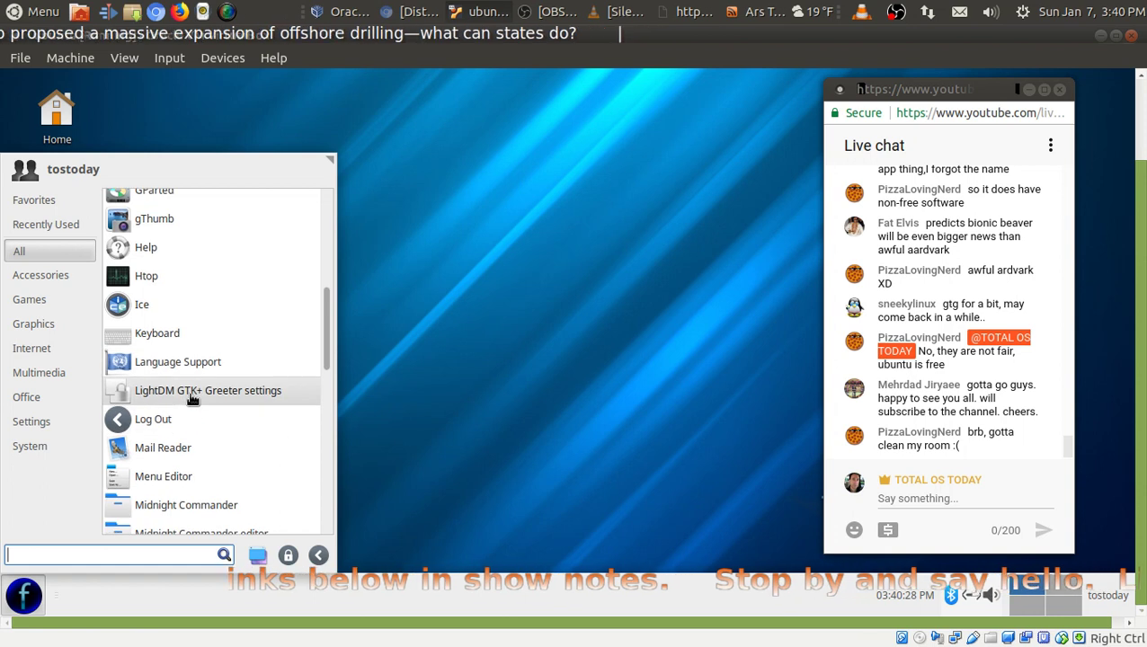
- Examine the application list's entries from Midnight Commander editor through Power Manager, including NitroShare, Orage, Pinguy Builder and Pinta
{"action": "scroll", "coordinate": [313, 405], "scroll_direction": "down", "scroll_amount": 2}
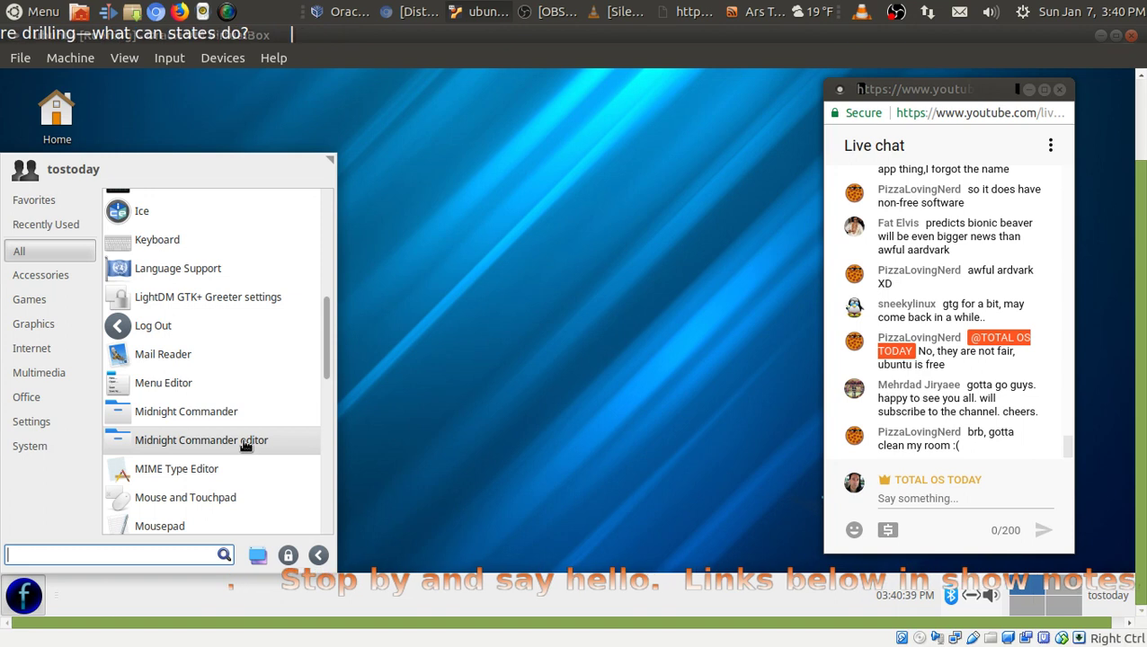
{"action": "scroll", "coordinate": [245, 447], "scroll_direction": "down", "scroll_amount": 1}
{"action": "scroll", "coordinate": [252, 432], "scroll_direction": "down", "scroll_amount": 2}
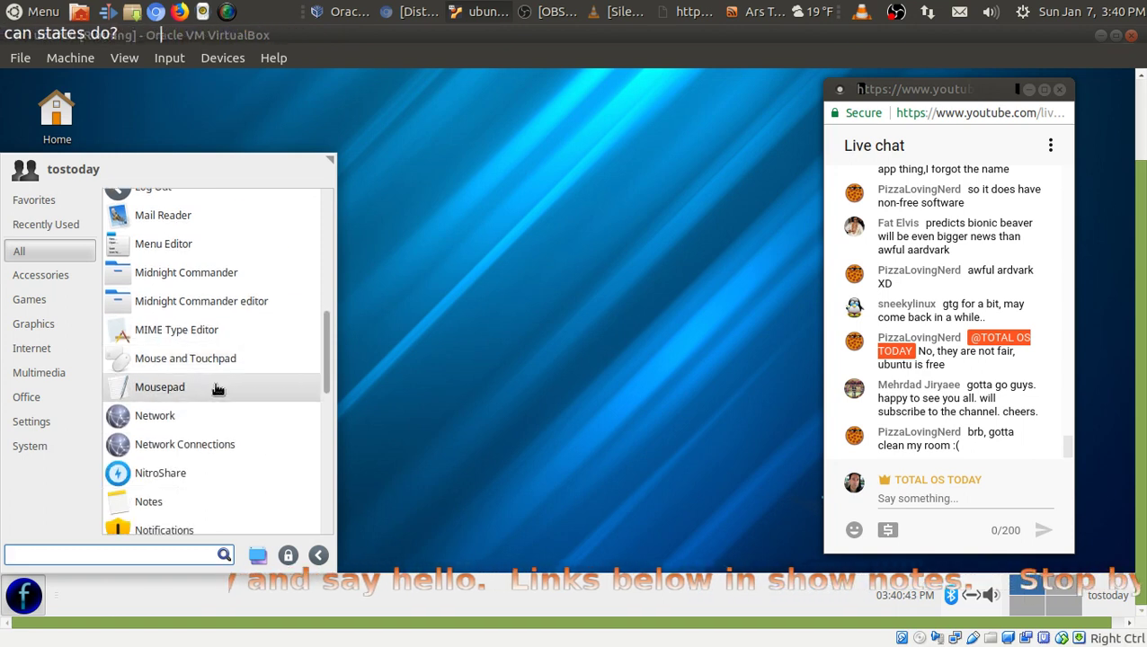
{"action": "scroll", "coordinate": [225, 396], "scroll_direction": "down", "scroll_amount": 1}
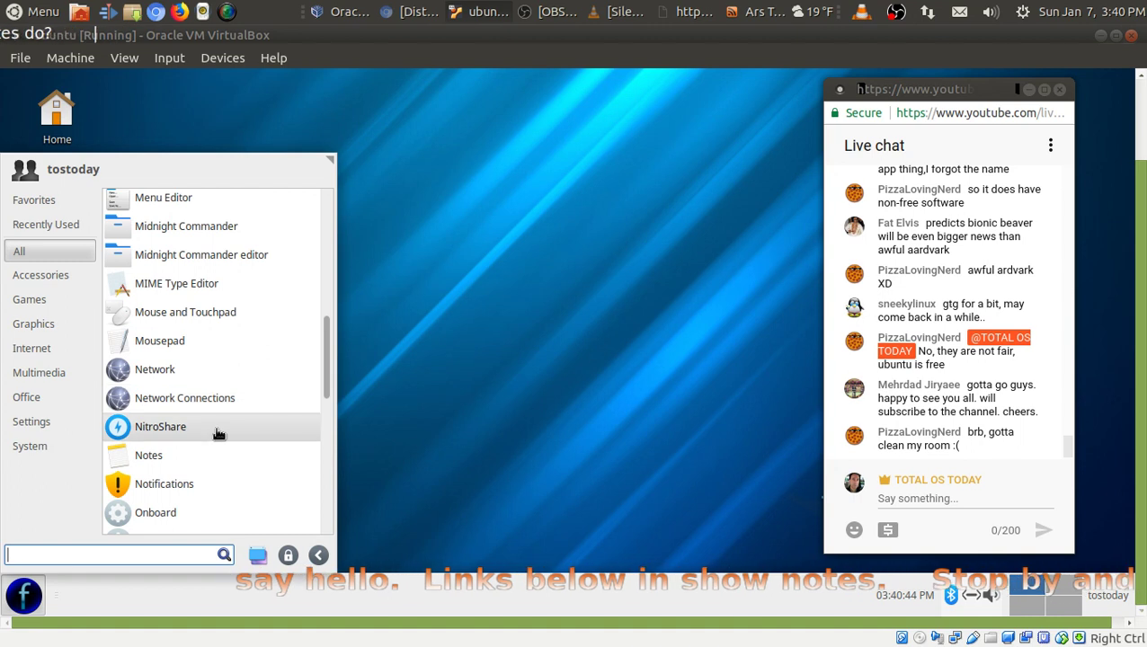
{"action": "scroll", "coordinate": [218, 434], "scroll_direction": "down", "scroll_amount": 1}
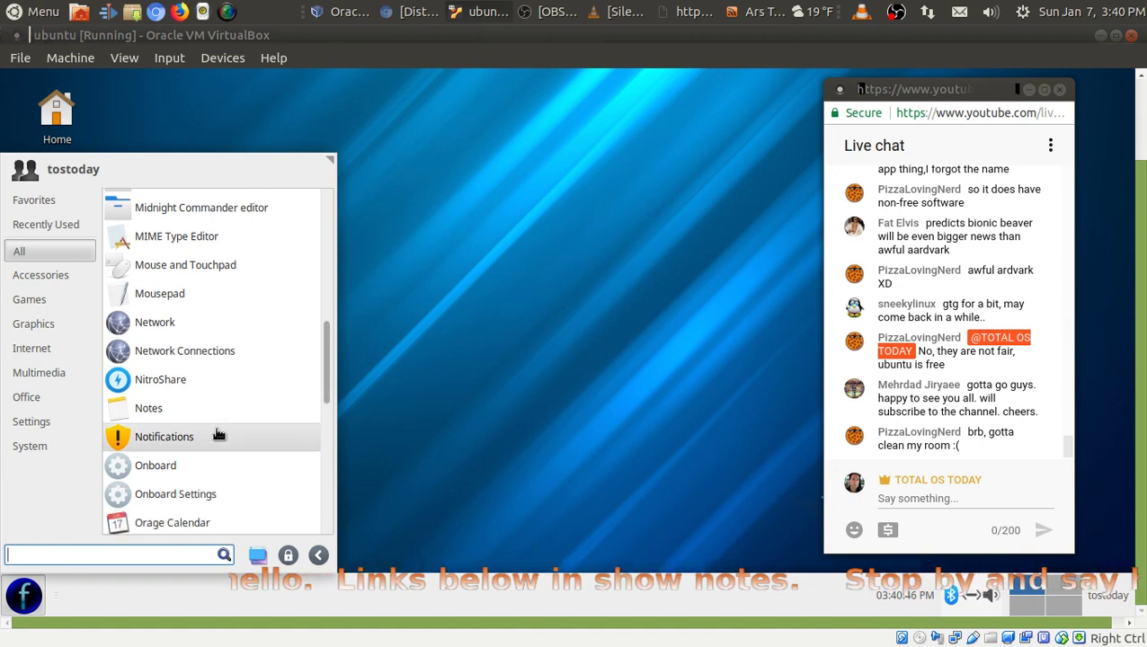
{"action": "scroll", "coordinate": [218, 434], "scroll_direction": "down", "scroll_amount": 2}
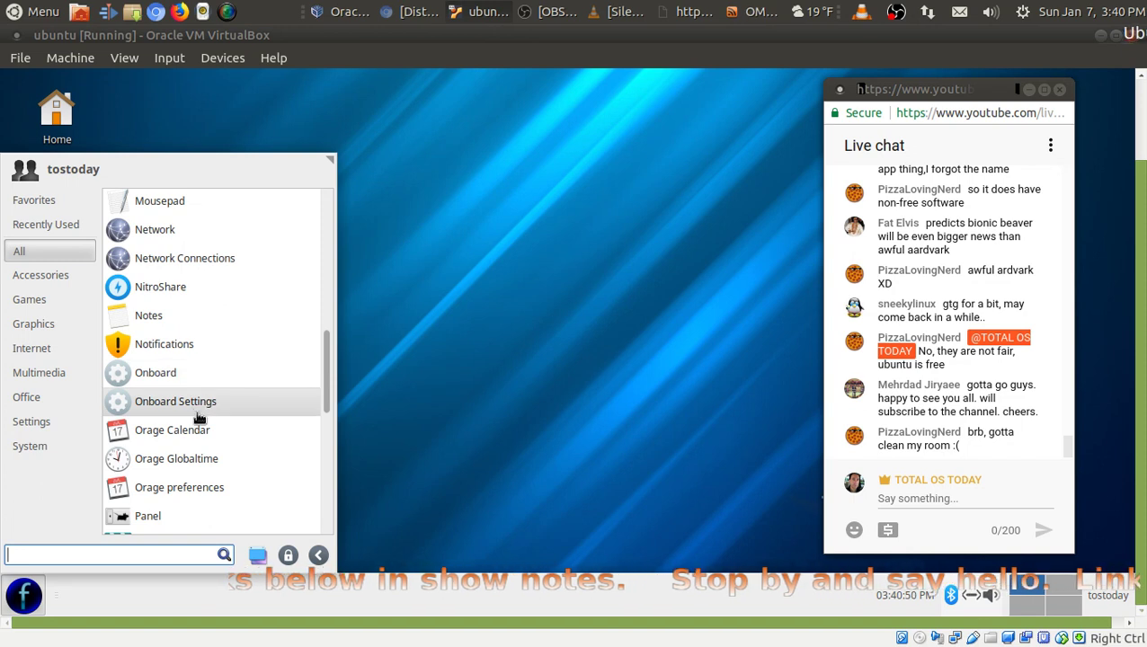
{"action": "scroll", "coordinate": [226, 435], "scroll_direction": "down", "scroll_amount": 3}
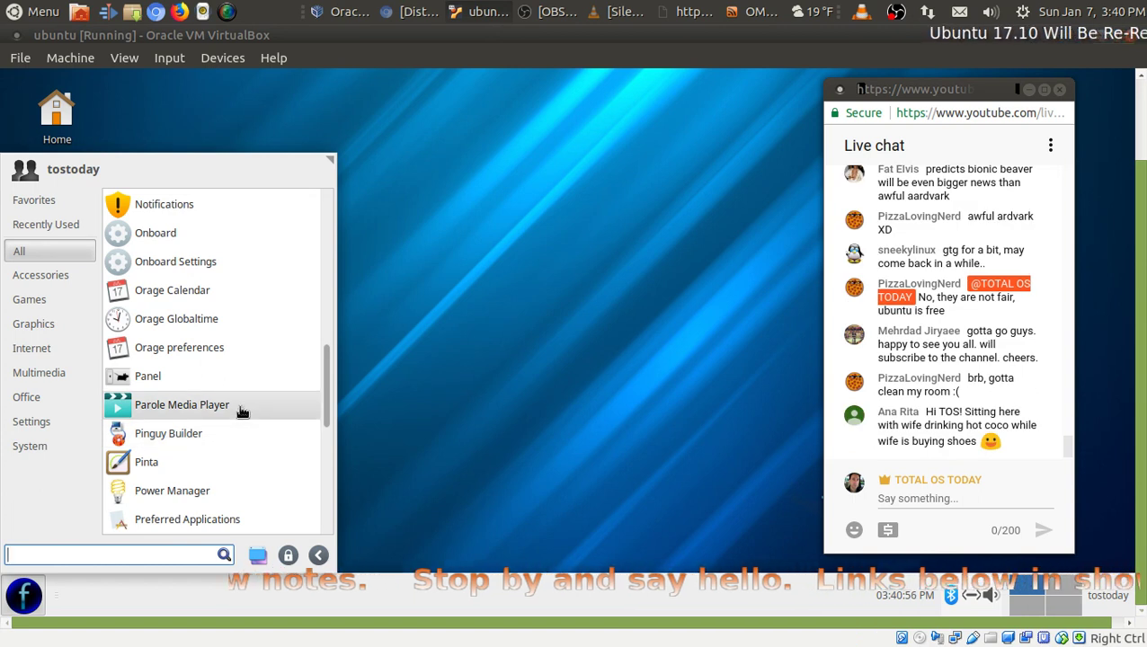
{"action": "scroll", "coordinate": [241, 411], "scroll_direction": "down", "scroll_amount": 1}
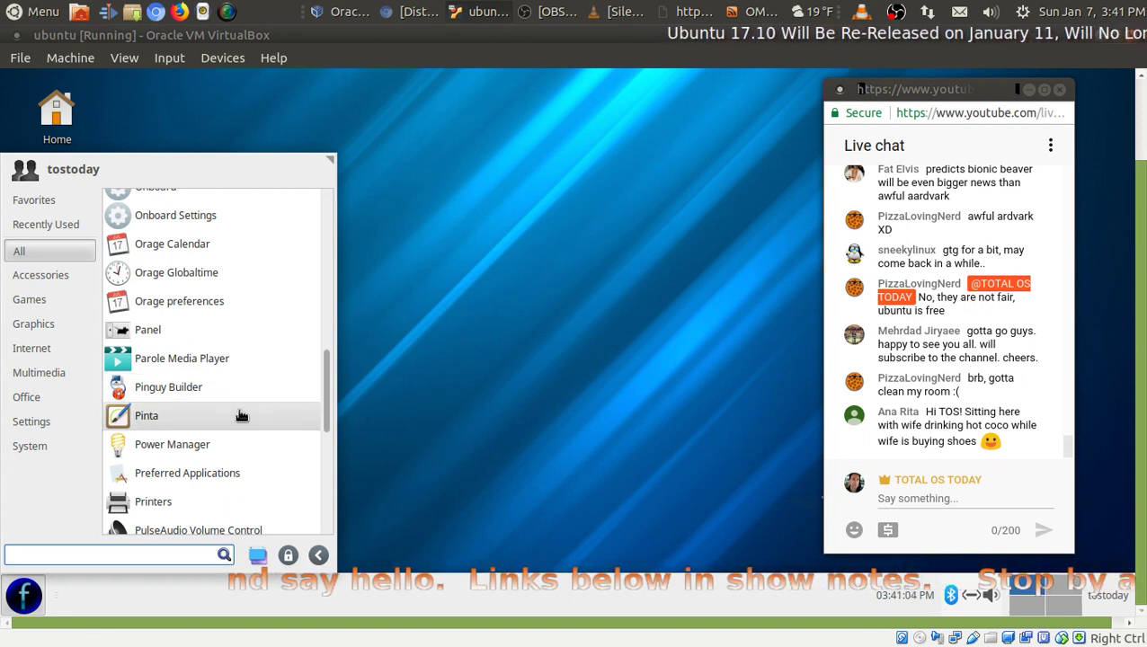
{"action": "scroll", "coordinate": [241, 414], "scroll_direction": "down", "scroll_amount": 1}
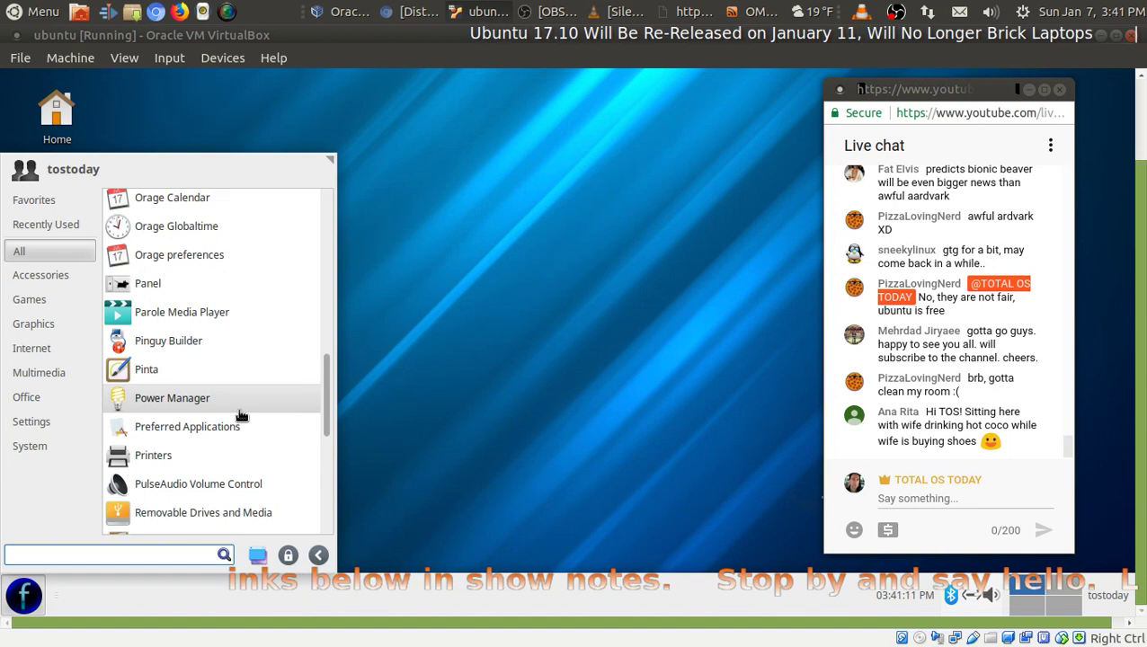
- Examine the application list's remaining entries from Power Manager through Xfce Panel Switch, including Simple Scan, Synergy, UNetbootin and Worker
{"action": "scroll", "coordinate": [241, 415], "scroll_direction": "down", "scroll_amount": 2}
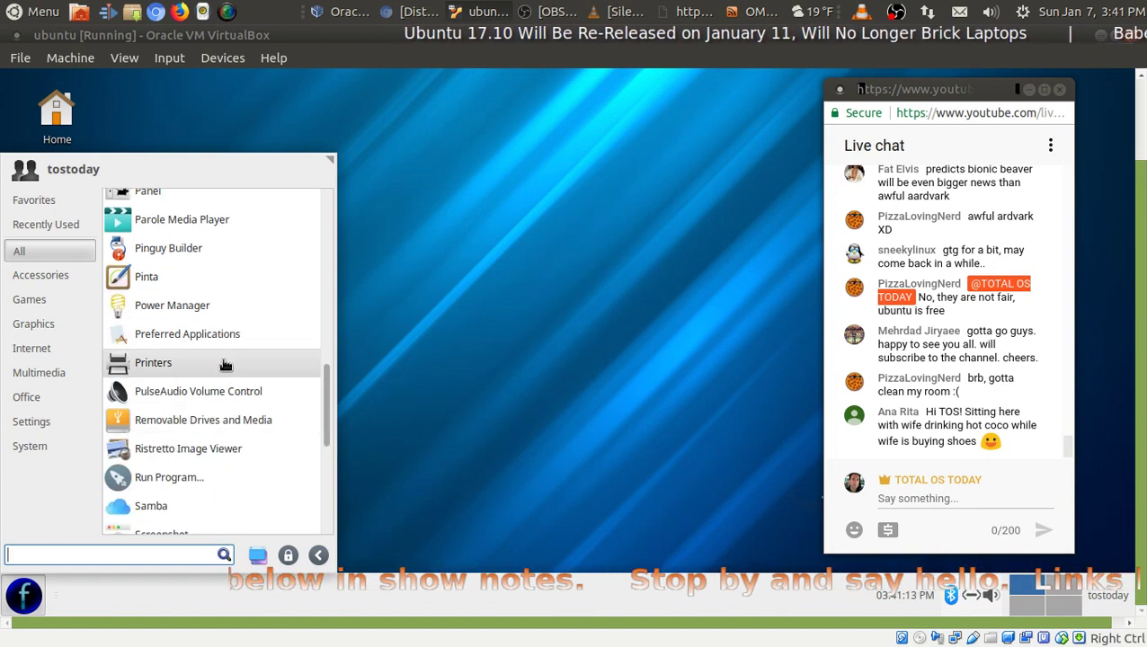
{"action": "scroll", "coordinate": [253, 396], "scroll_direction": "down", "scroll_amount": 1}
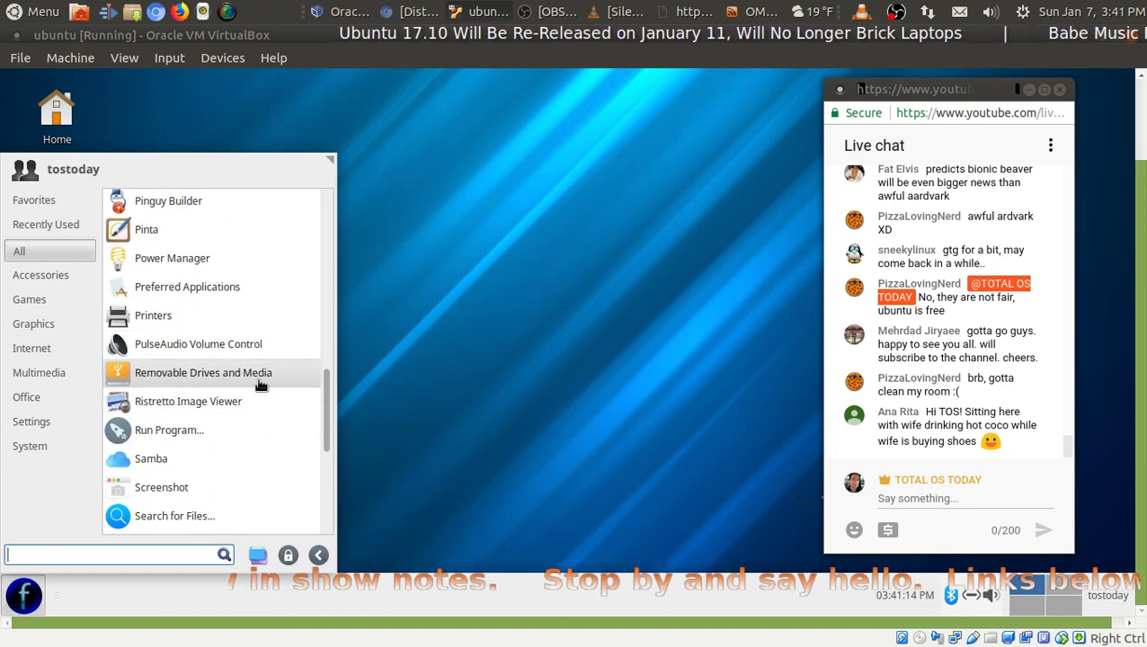
{"action": "scroll", "coordinate": [243, 404], "scroll_direction": "down", "scroll_amount": 1}
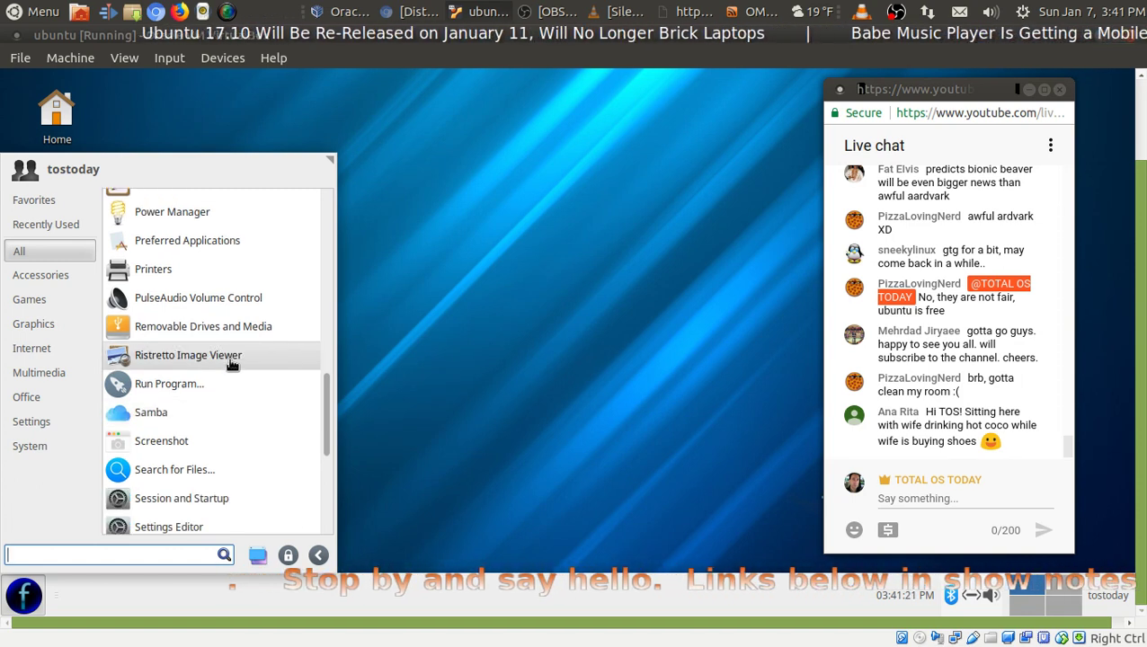
{"action": "scroll", "coordinate": [229, 359], "scroll_direction": "down", "scroll_amount": 1}
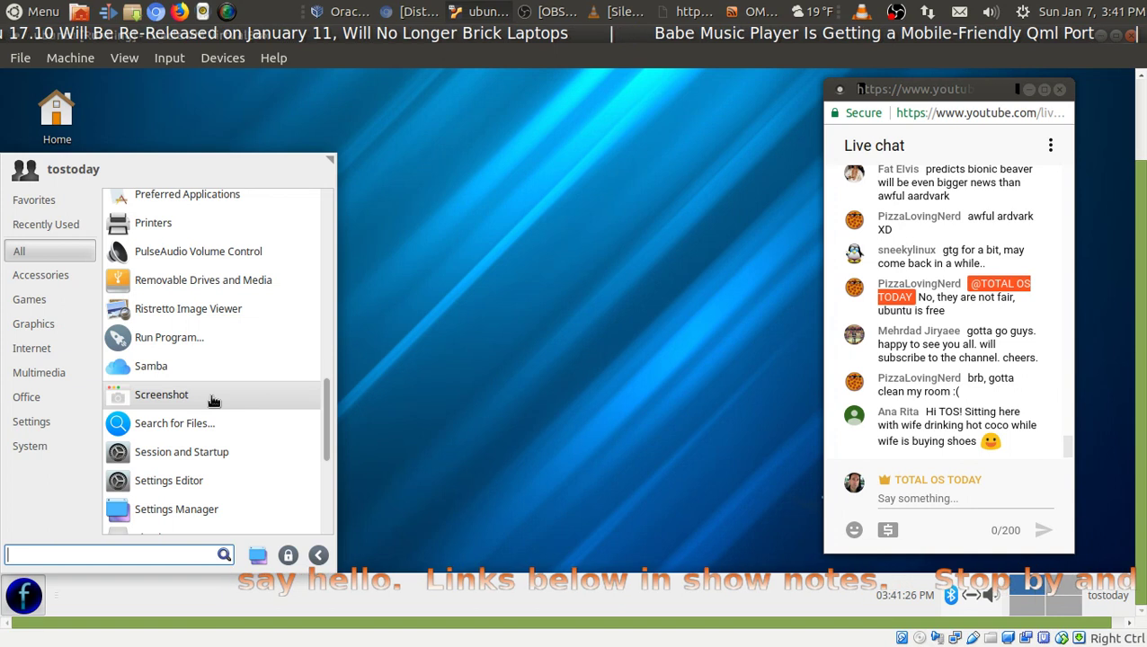
{"action": "scroll", "coordinate": [213, 400], "scroll_direction": "down", "scroll_amount": 3}
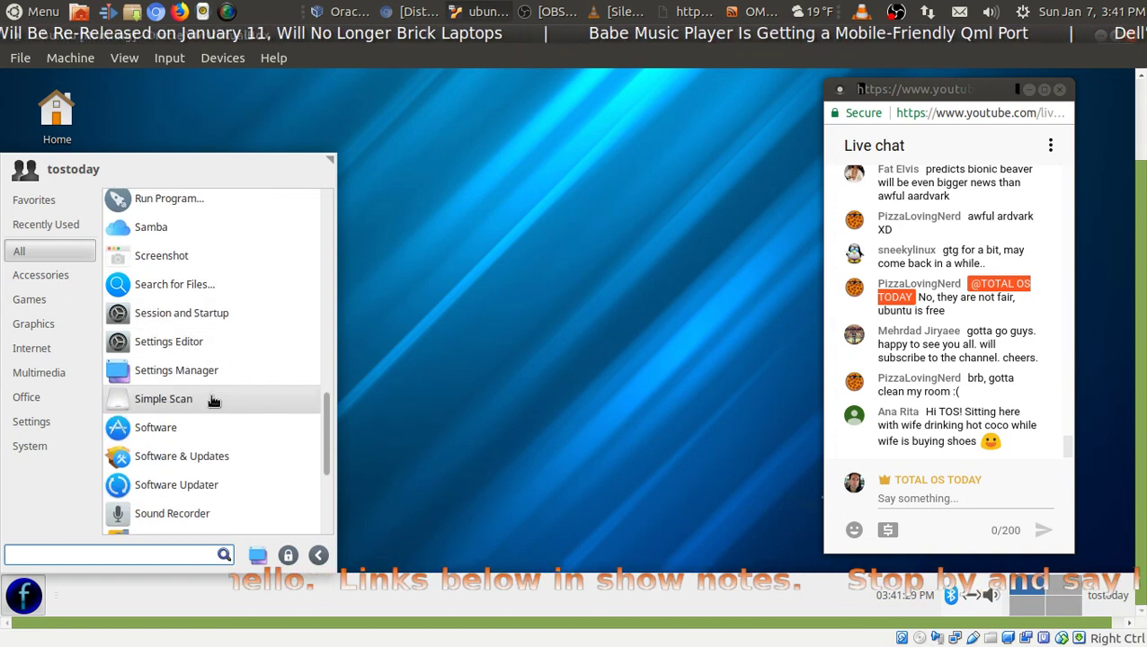
{"action": "scroll", "coordinate": [212, 400], "scroll_direction": "down", "scroll_amount": 1}
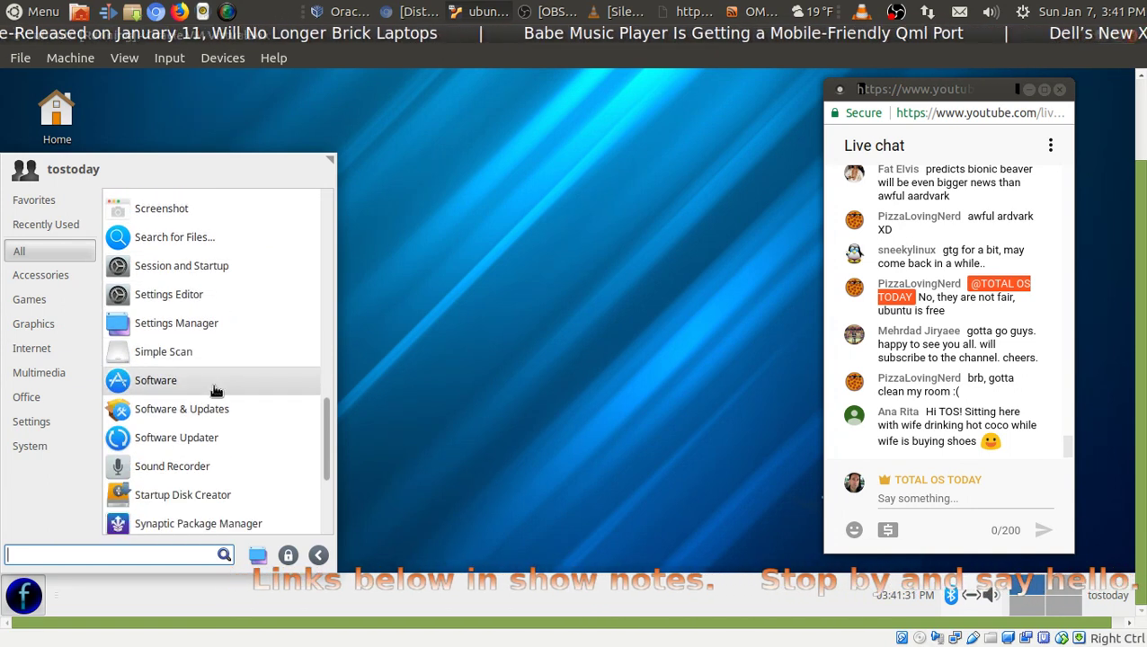
{"action": "scroll", "coordinate": [216, 389], "scroll_direction": "down", "scroll_amount": 1}
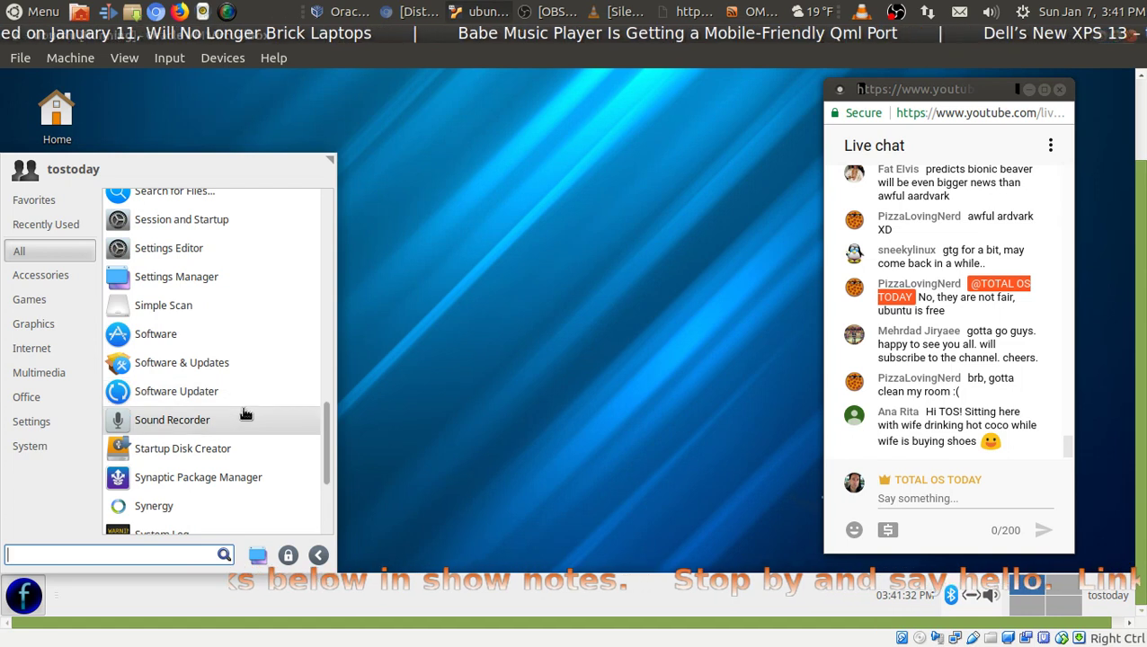
{"action": "scroll", "coordinate": [243, 412], "scroll_direction": "down", "scroll_amount": 2}
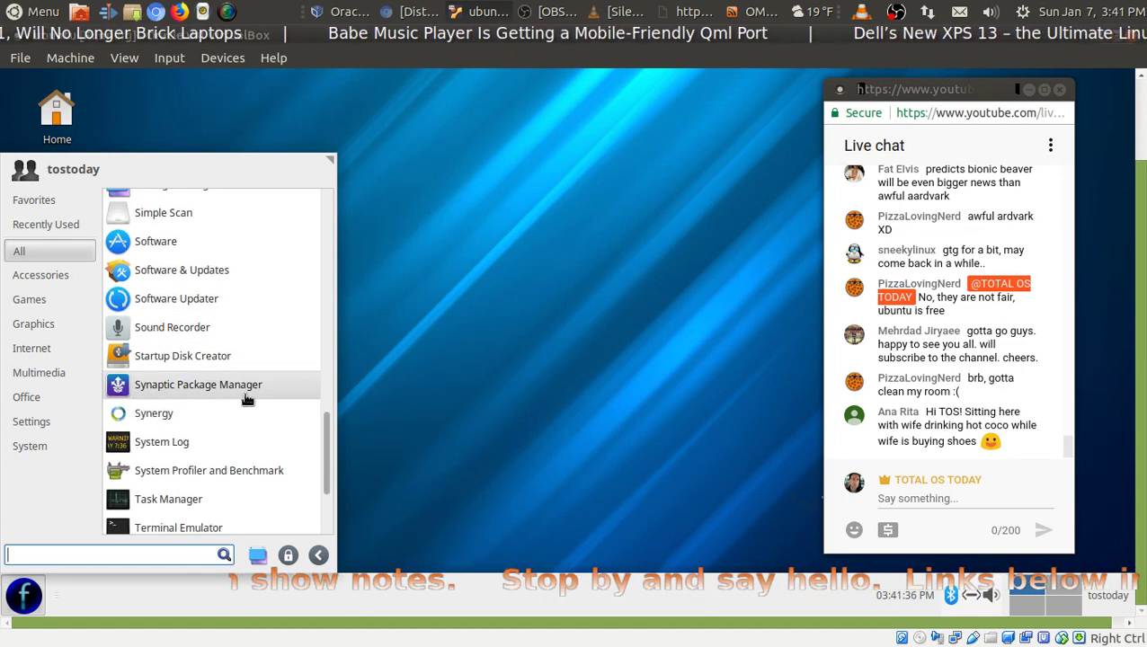
{"action": "scroll", "coordinate": [241, 420], "scroll_direction": "down", "scroll_amount": 3}
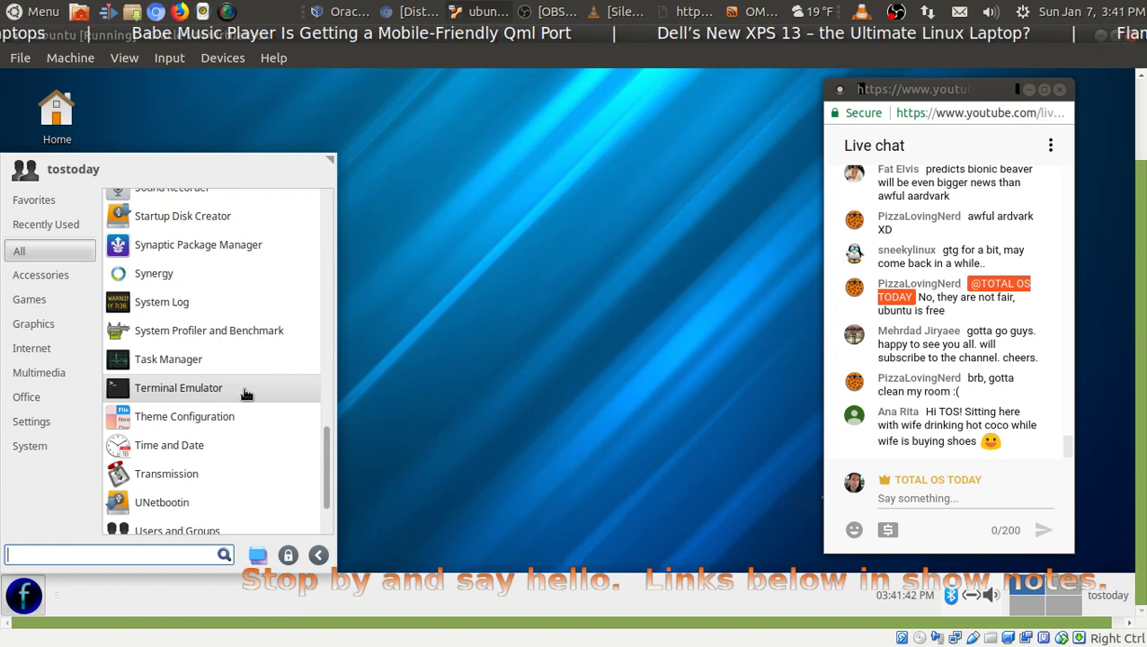
{"action": "scroll", "coordinate": [246, 394], "scroll_direction": "down", "scroll_amount": 1}
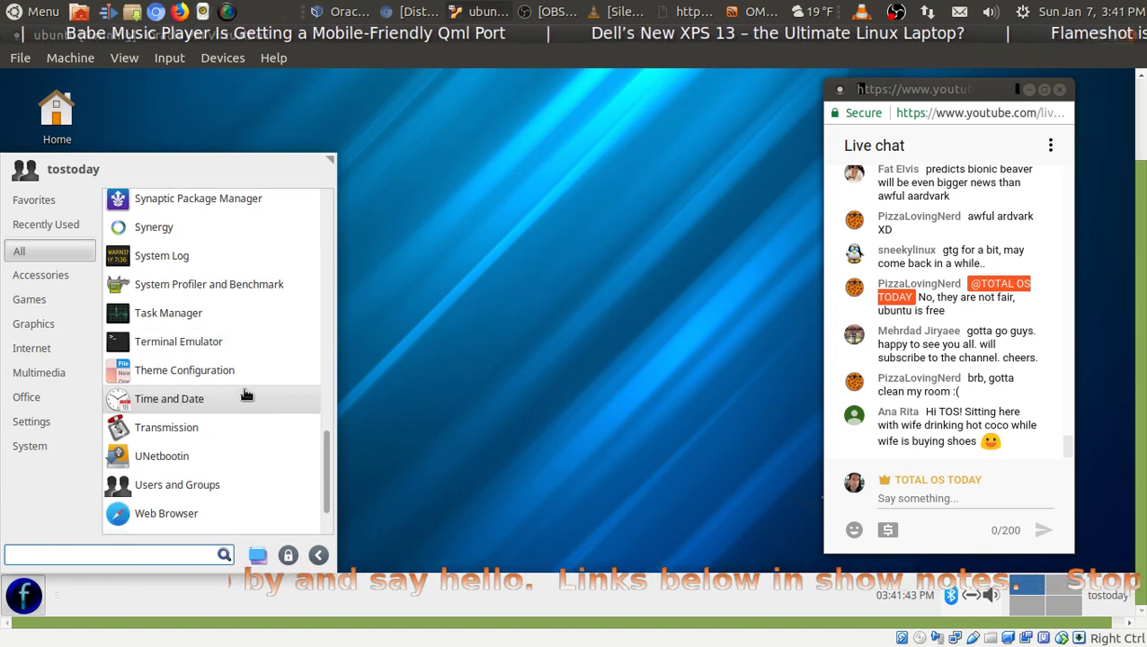
{"action": "scroll", "coordinate": [246, 394], "scroll_direction": "down", "scroll_amount": 1}
{"action": "scroll", "coordinate": [246, 393], "scroll_direction": "down", "scroll_amount": 1}
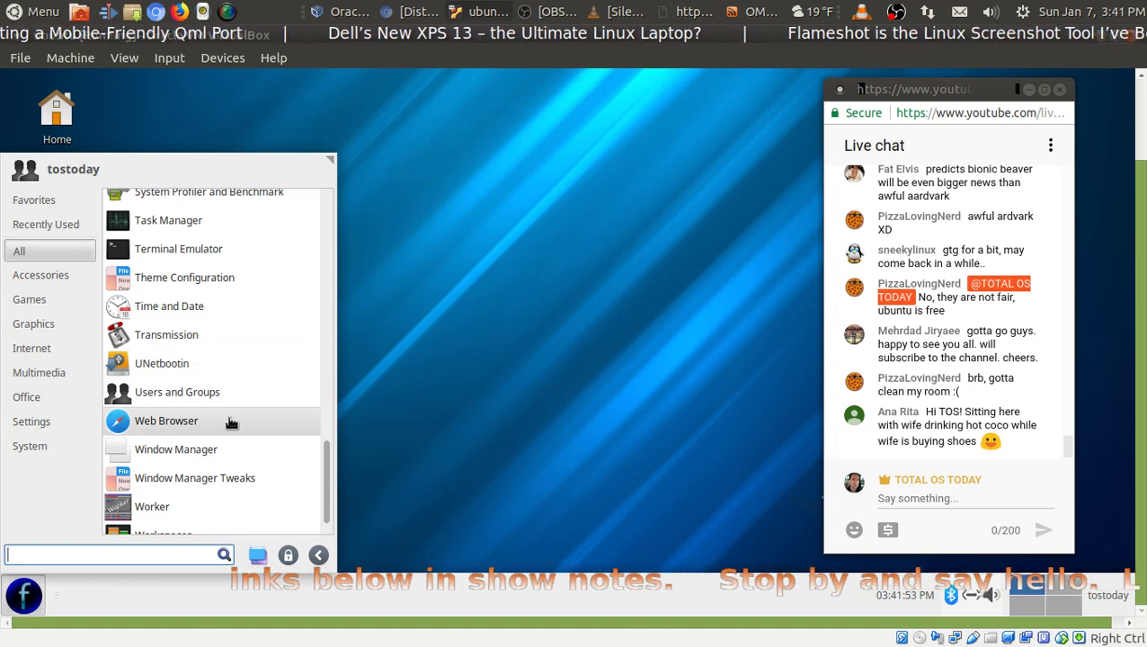
{"action": "scroll", "coordinate": [230, 423], "scroll_direction": "down", "scroll_amount": 1}
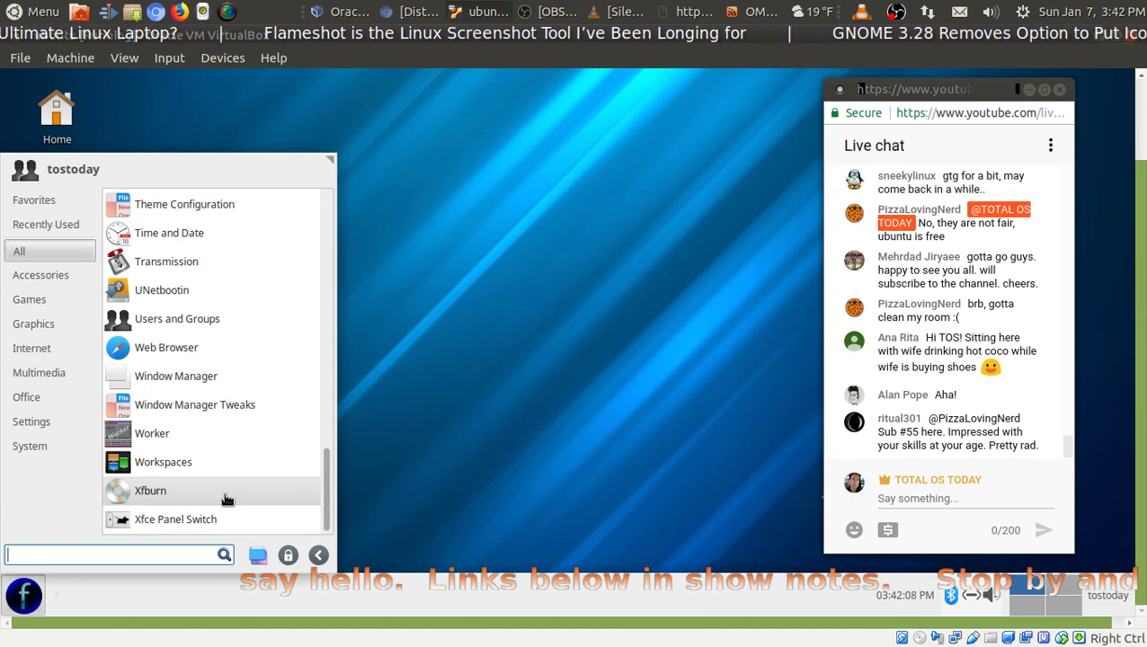
- Launch Web Browser from the application list to view the bundled Firefox, and close its window
{"action": "left_click", "coordinate": [200, 350]}
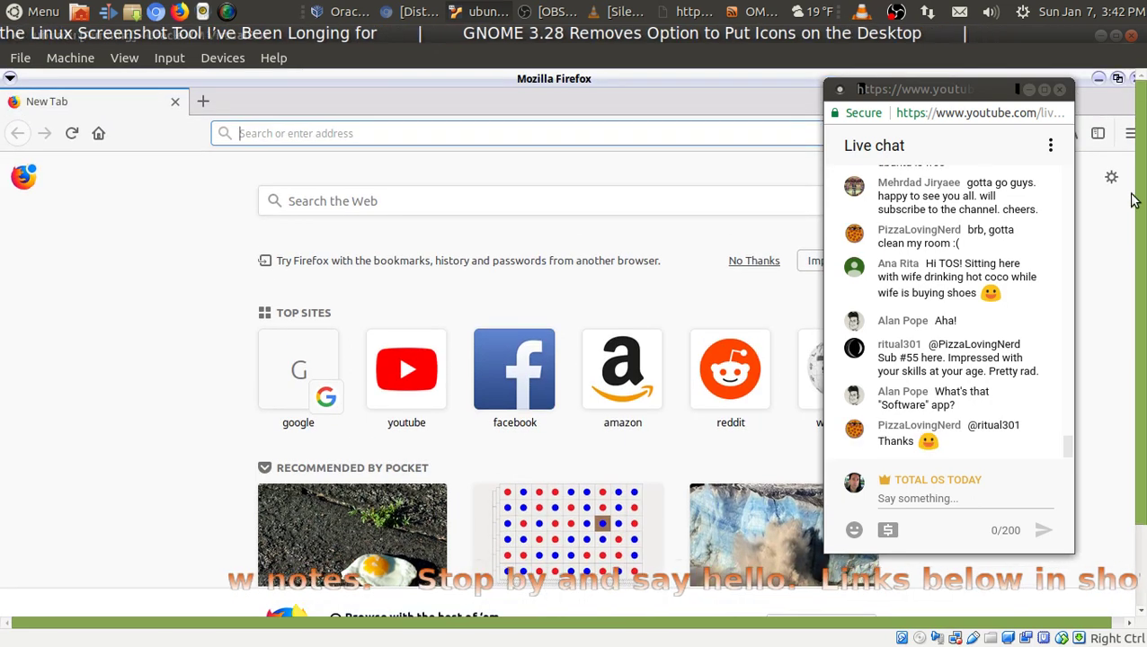
{"action": "left_click", "coordinate": [1096, 80]}
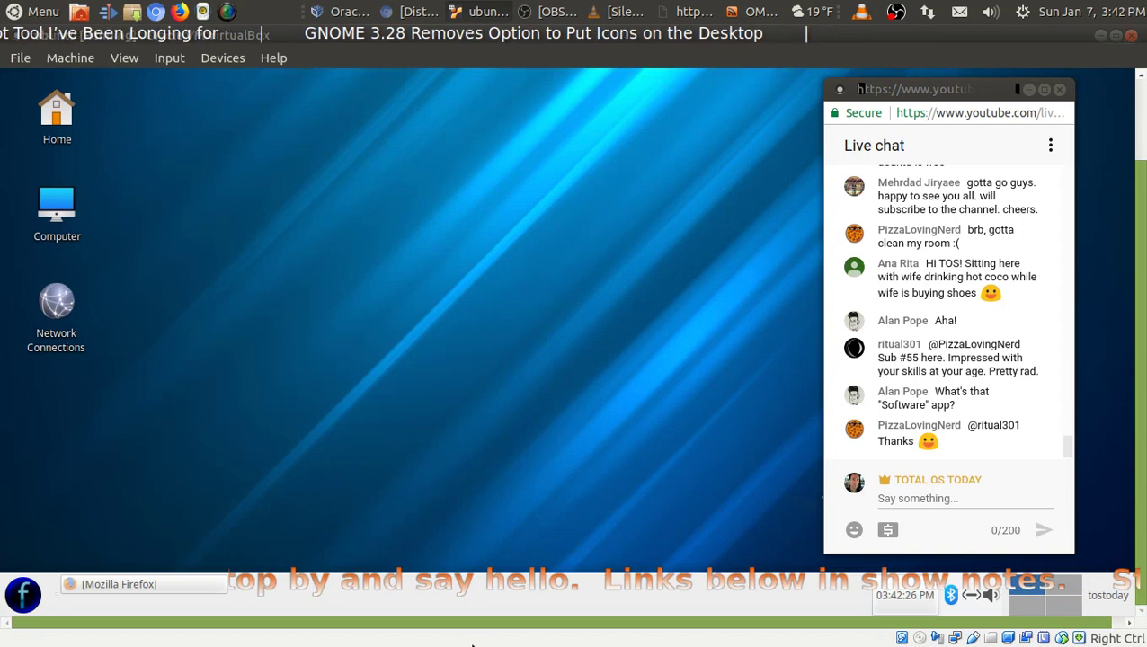
{"action": "right_click", "coordinate": [128, 581]}
{"action": "left_click", "coordinate": [95, 564]}
- Launch Software from the guest's complete application list and dismiss its welcome dialog to reach the catalogue
{"action": "left_click", "coordinate": [27, 596]}
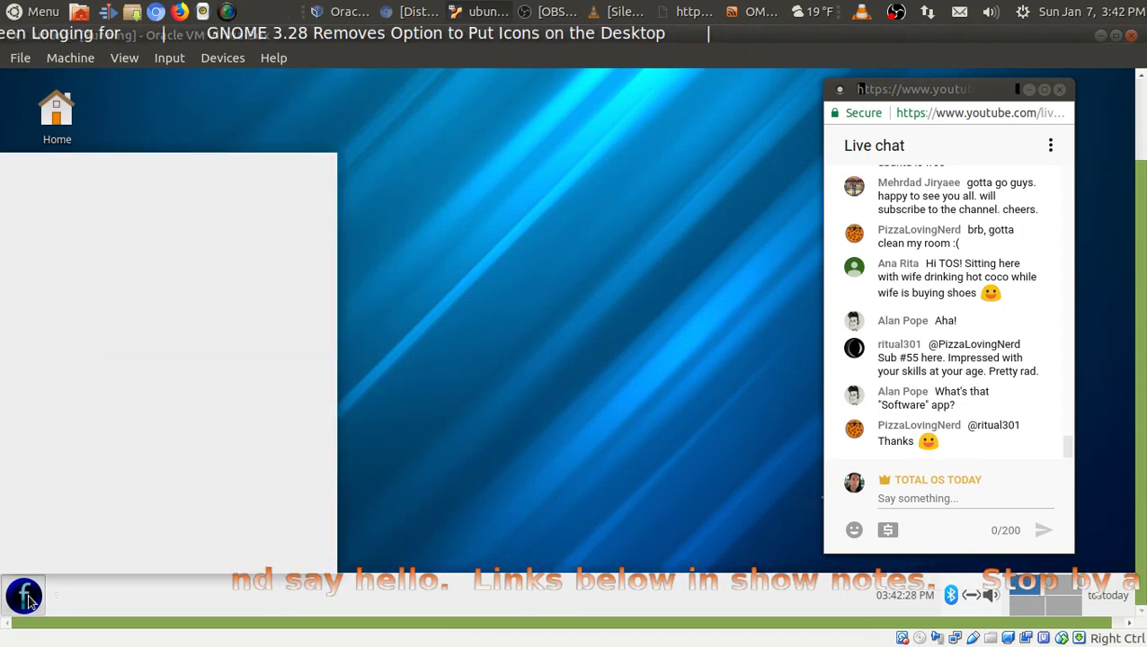
{"action": "left_click", "coordinate": [40, 253]}
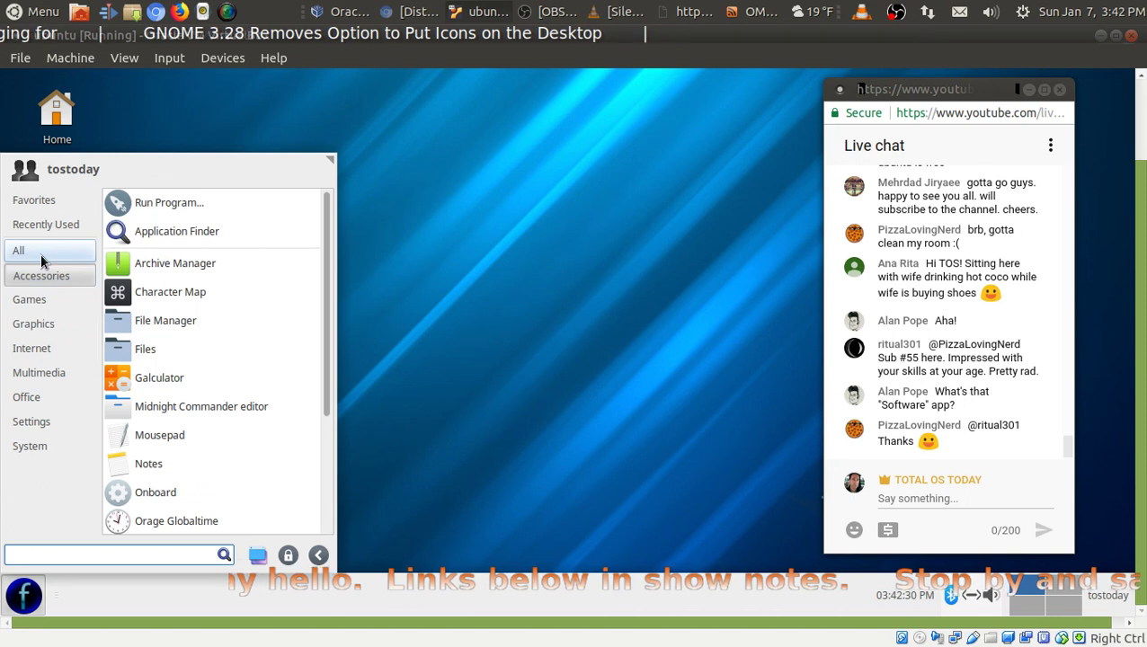
{"action": "scroll", "coordinate": [186, 376], "scroll_direction": "down", "scroll_amount": 3}
{"action": "scroll", "coordinate": [186, 376], "scroll_direction": "down", "scroll_amount": 15}
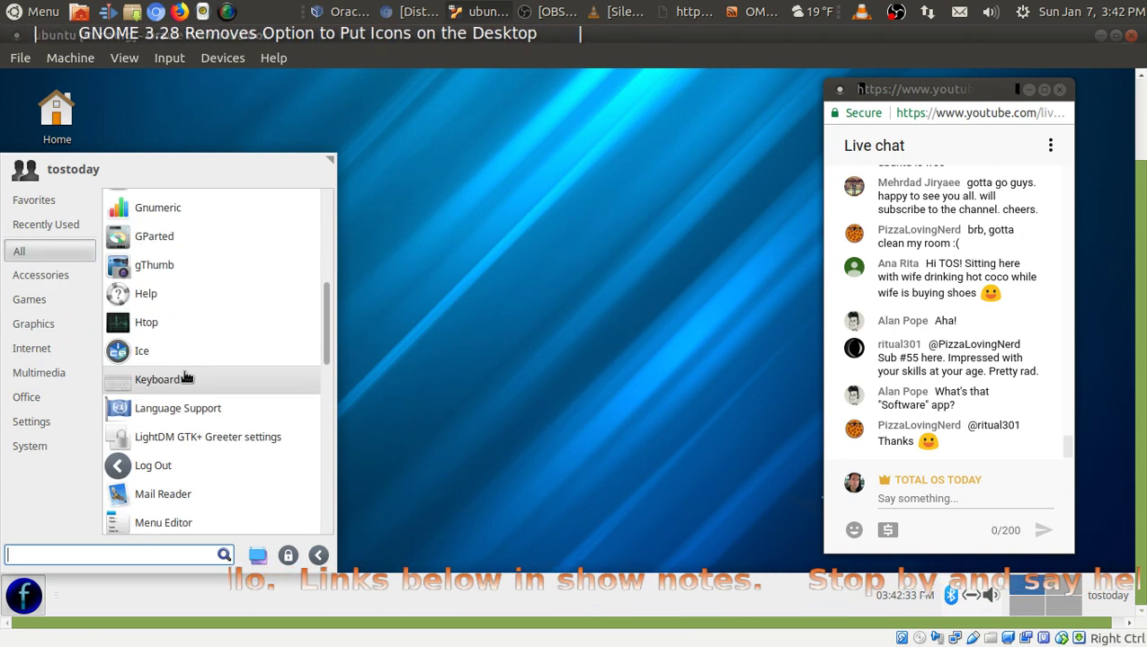
{"action": "scroll", "coordinate": [186, 375], "scroll_direction": "down", "scroll_amount": 12}
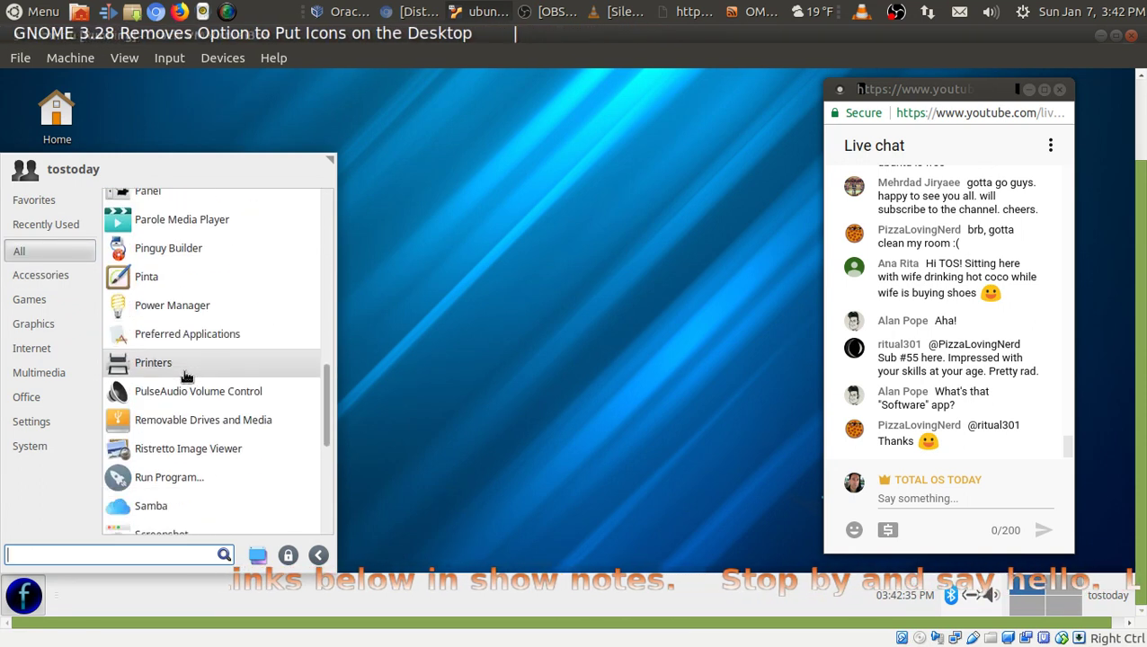
{"action": "scroll", "coordinate": [186, 375], "scroll_direction": "down", "scroll_amount": 5}
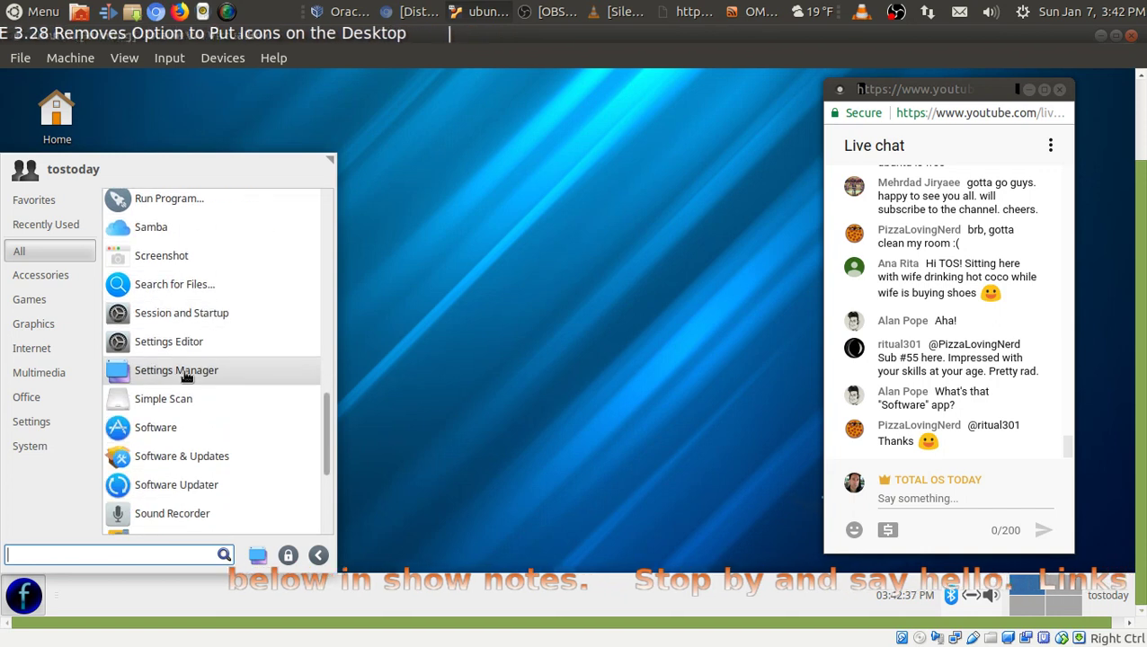
{"action": "left_click", "coordinate": [159, 428]}
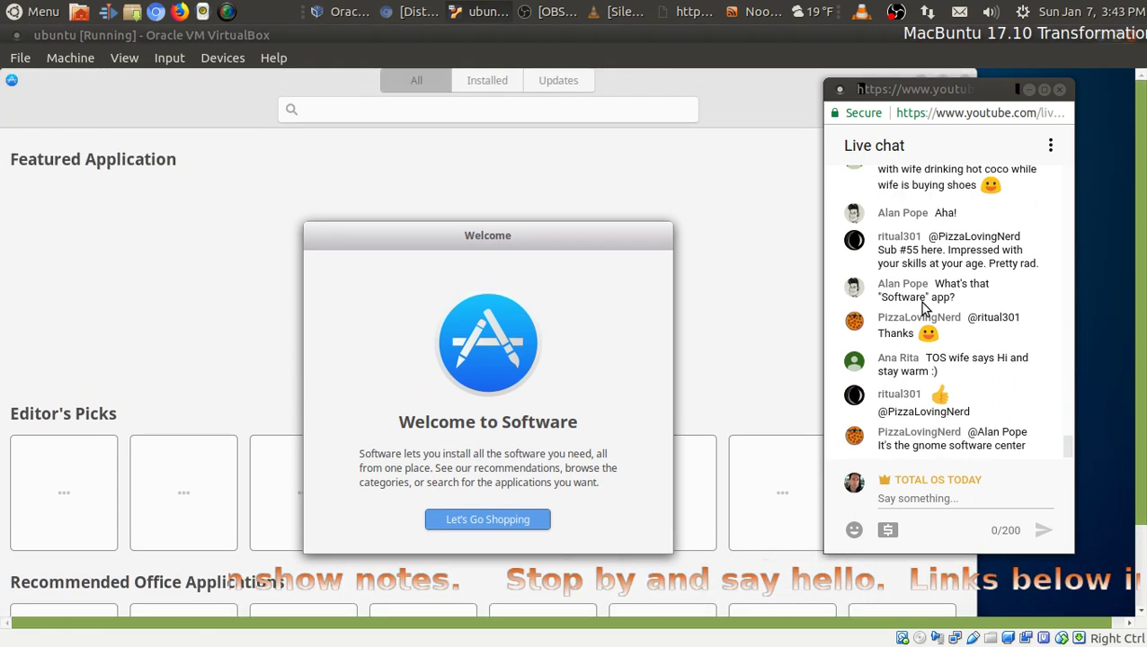
{"action": "left_click", "coordinate": [514, 514]}
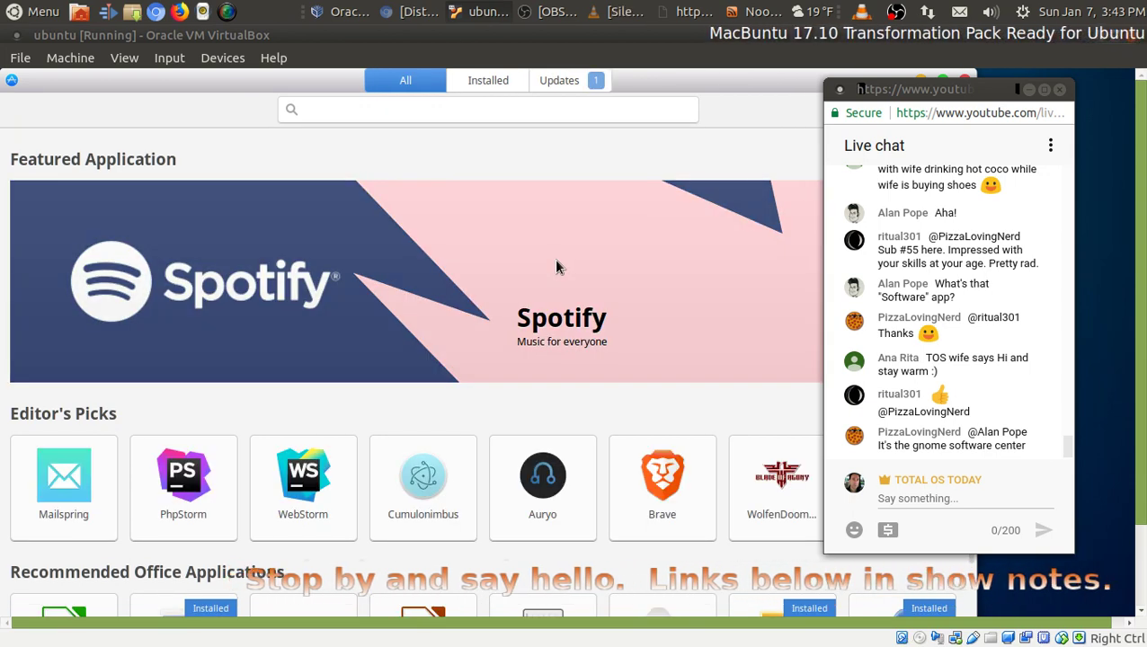
- Browse the catalogue's featured, Editor's Picks and Recommended Office Applications sections, and move the live chat window clear of the Software window's controls
{"action": "scroll", "coordinate": [555, 266], "scroll_direction": "down", "scroll_amount": 3}
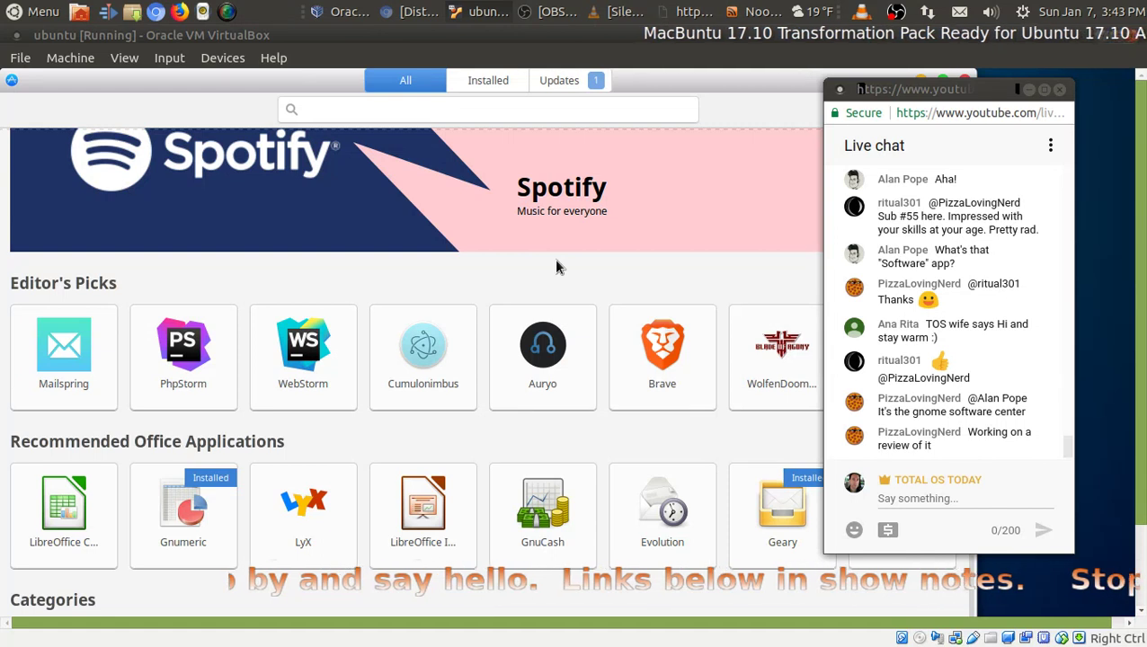
{"action": "scroll", "coordinate": [556, 266], "scroll_direction": "up", "scroll_amount": 3}
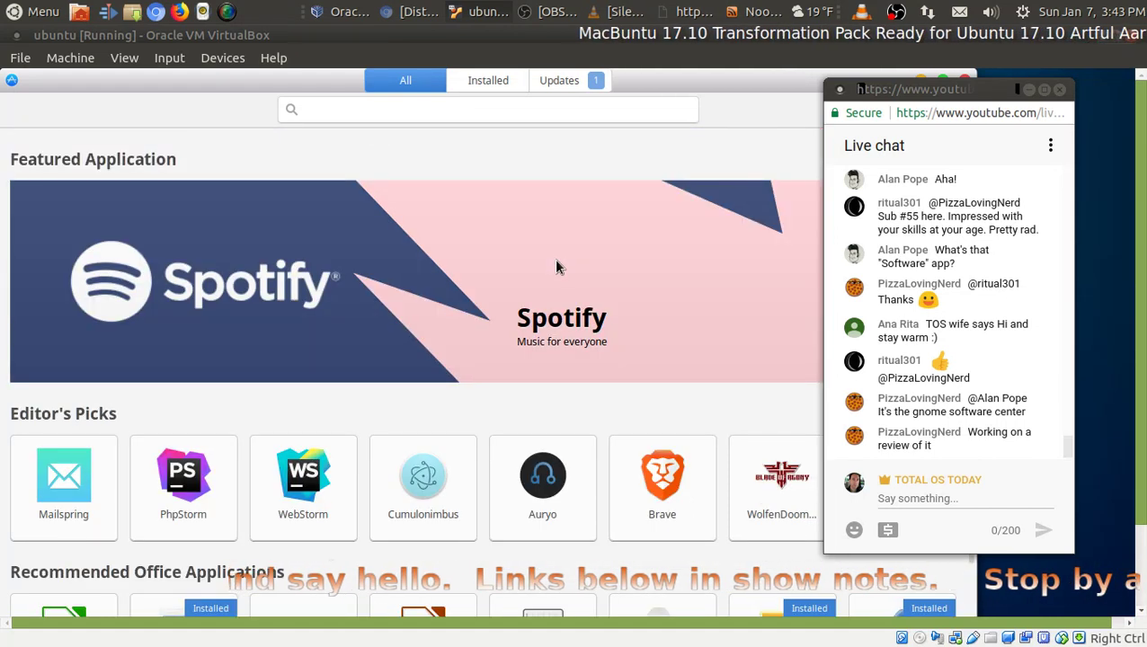
{"action": "scroll", "coordinate": [566, 256], "scroll_direction": "down", "scroll_amount": 4}
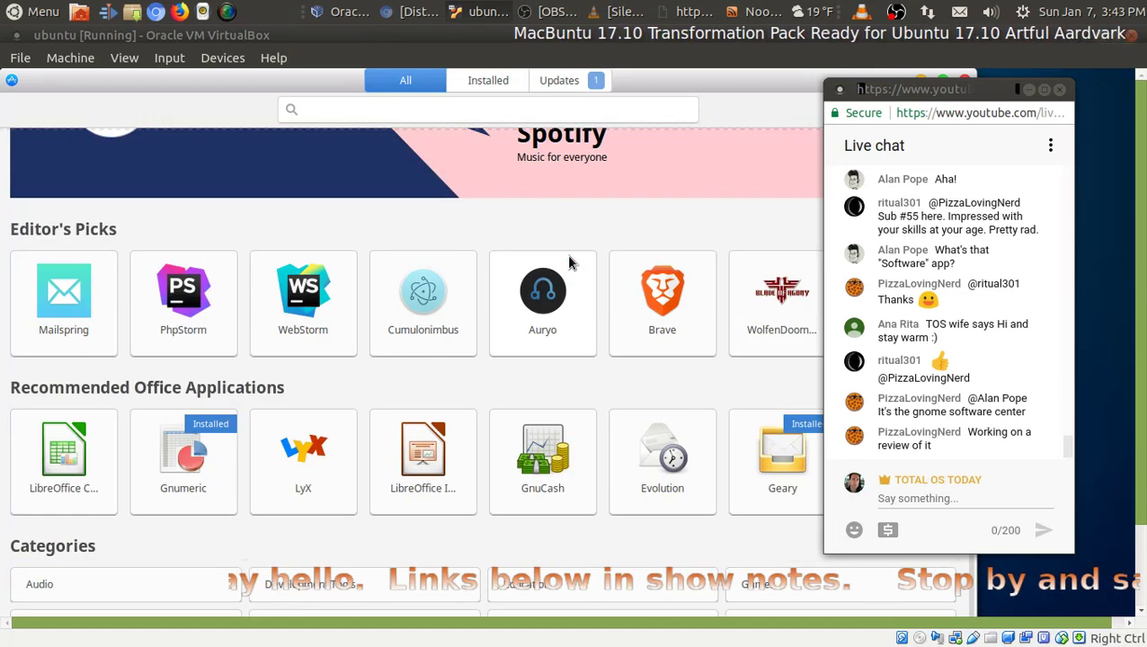
{"action": "scroll", "coordinate": [567, 258], "scroll_direction": "up", "scroll_amount": 4}
{"action": "left_click_drag", "start_coordinate": [950, 91], "coordinate": [971, 108]}
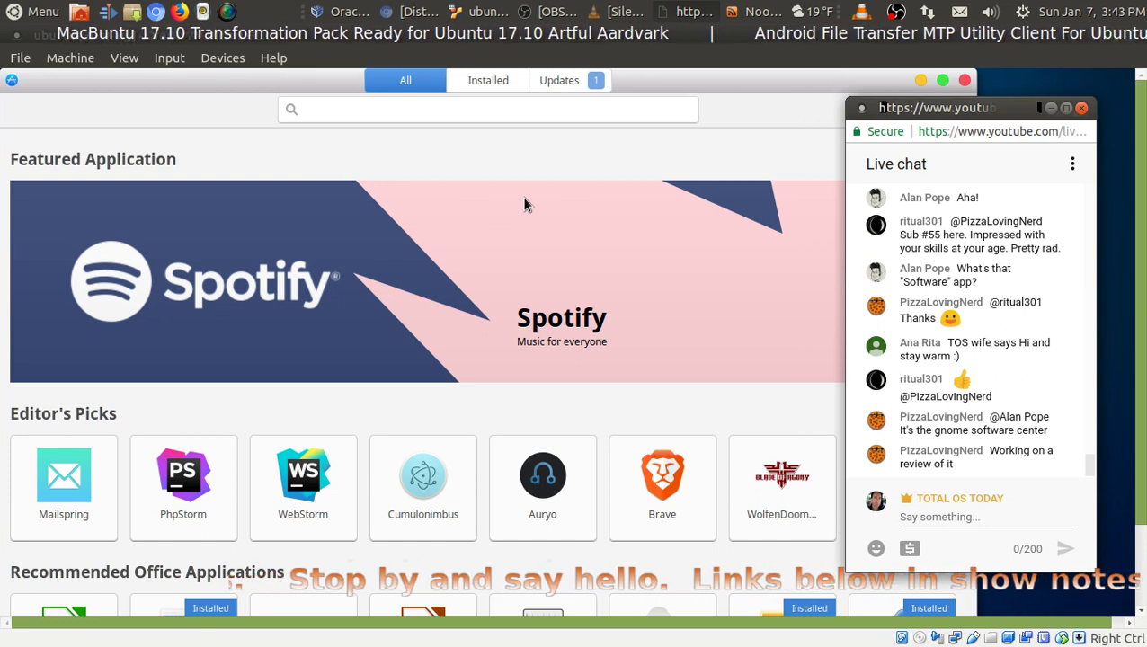
{"action": "scroll", "coordinate": [523, 205], "scroll_direction": "down", "scroll_amount": 3}
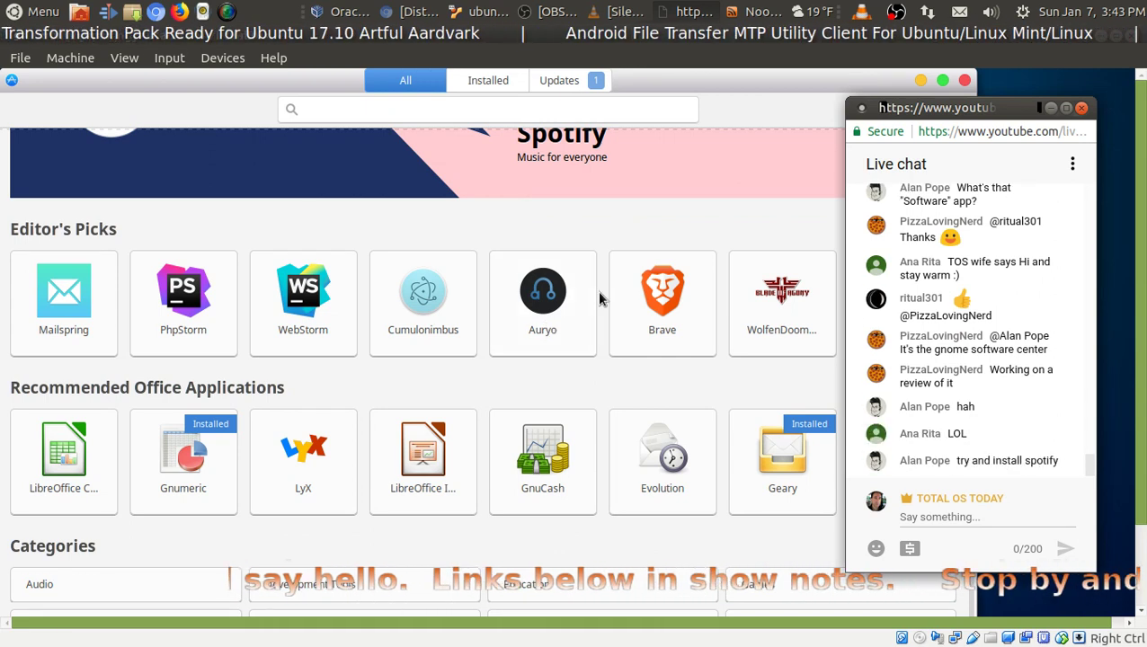
{"action": "scroll", "coordinate": [597, 299], "scroll_direction": "up", "scroll_amount": 3}
{"action": "scroll", "coordinate": [597, 299], "scroll_direction": "down", "scroll_amount": 3}
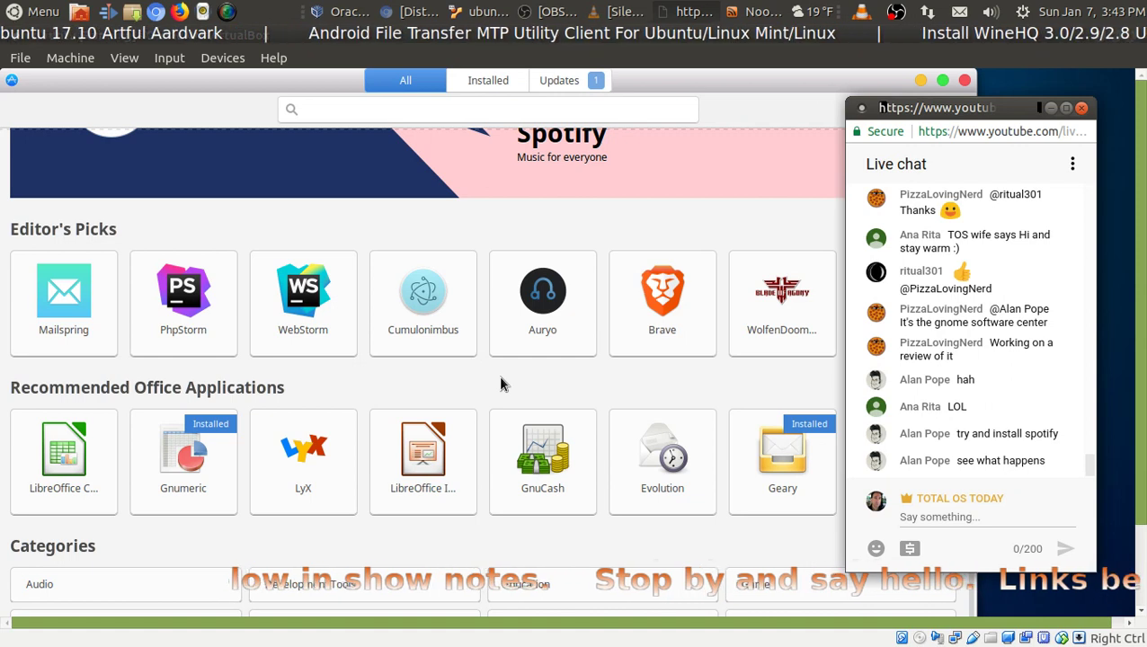
{"action": "scroll", "coordinate": [499, 377], "scroll_direction": "up", "scroll_amount": 3}
- View the installed applications and the pending updates in Software, and return to the full catalogue
{"action": "left_click", "coordinate": [502, 81]}
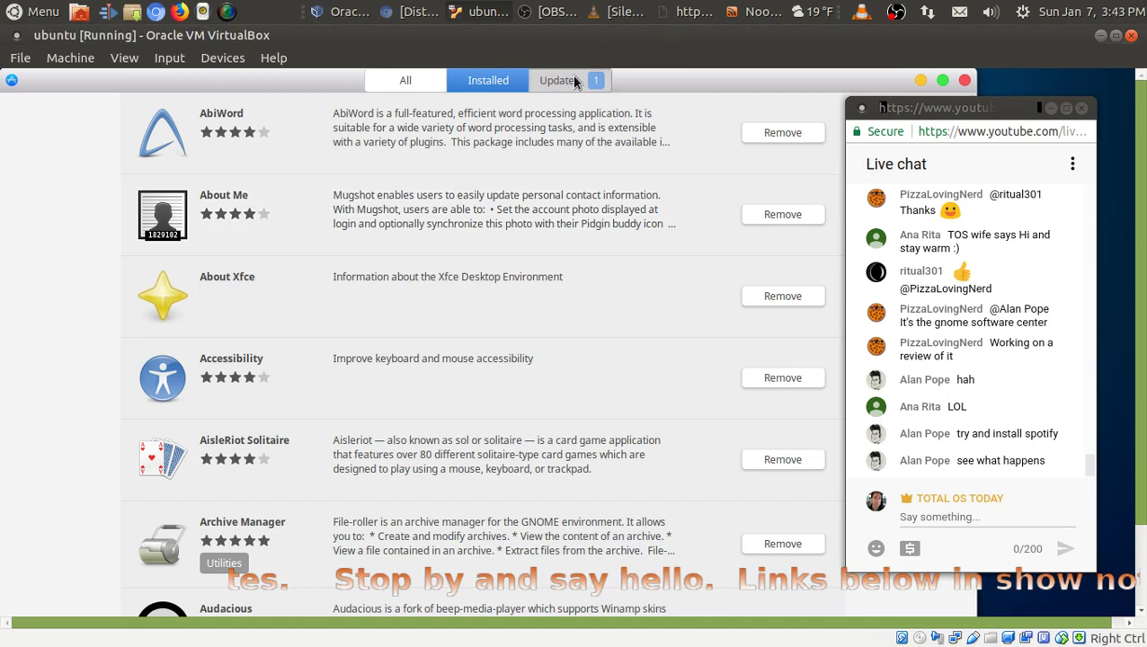
{"action": "left_click", "coordinate": [573, 81]}
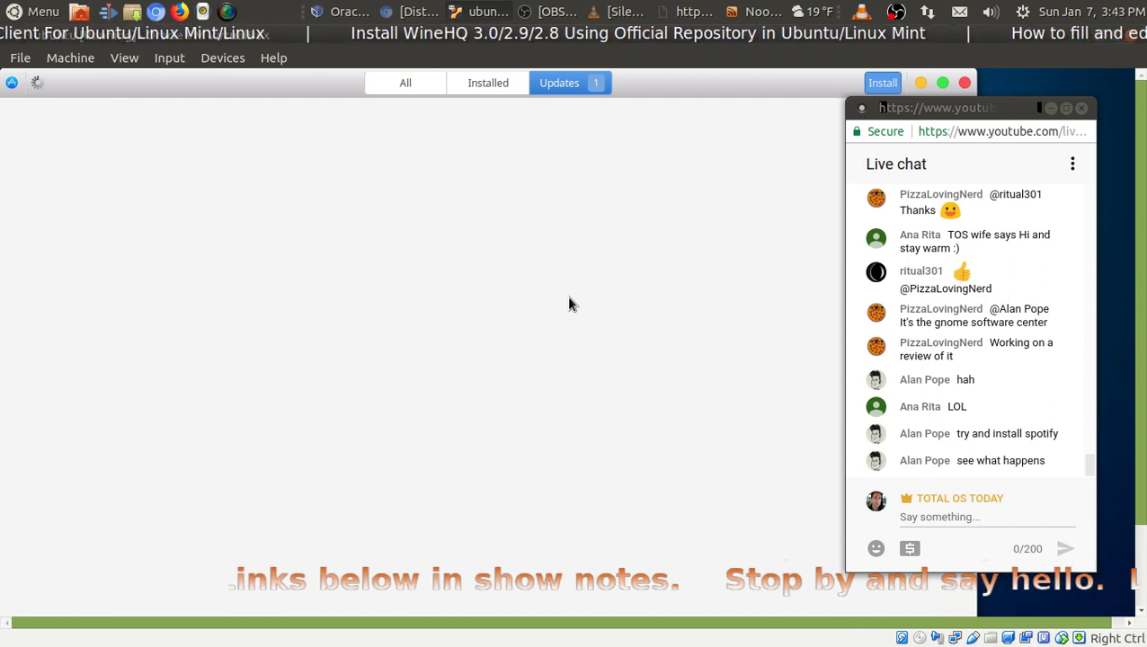
{"action": "left_click", "coordinate": [406, 81]}
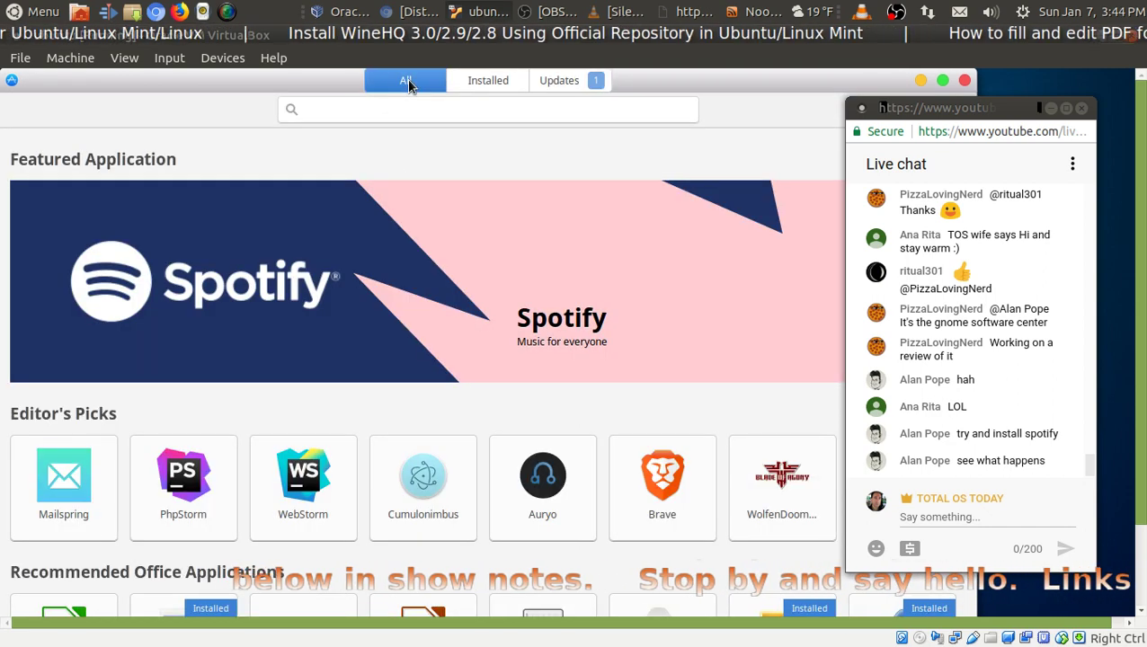
- Open the featured Spotify application's page in Software, and close the host's "Noo..." window while it loads
{"action": "left_click", "coordinate": [336, 311]}
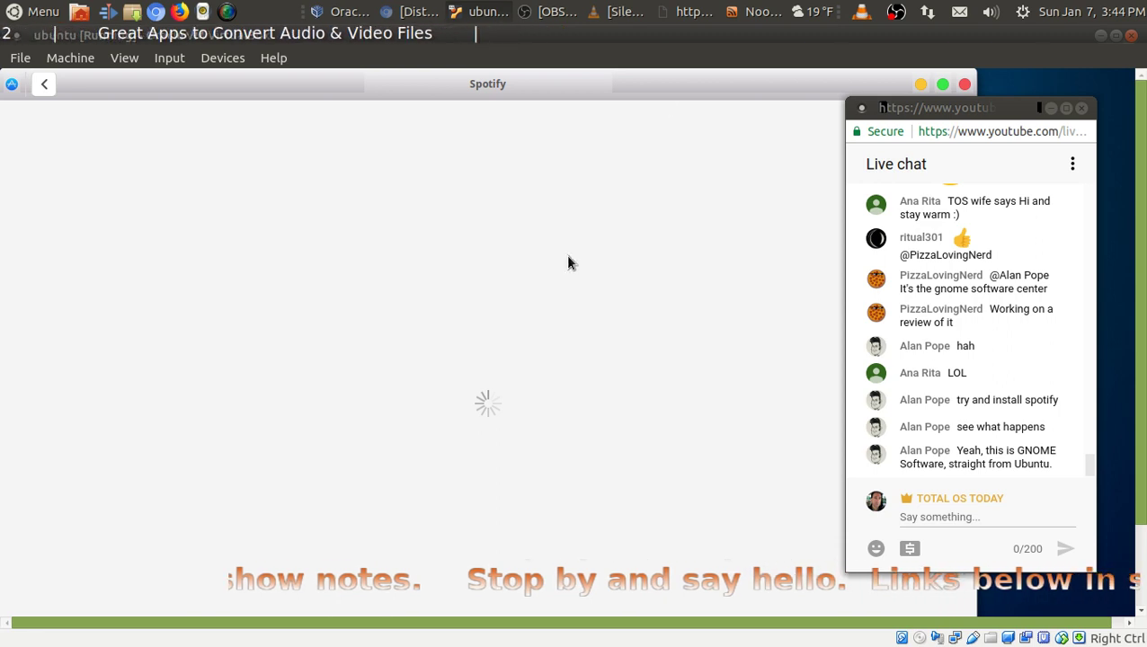
{"action": "right_click", "coordinate": [744, 15]}
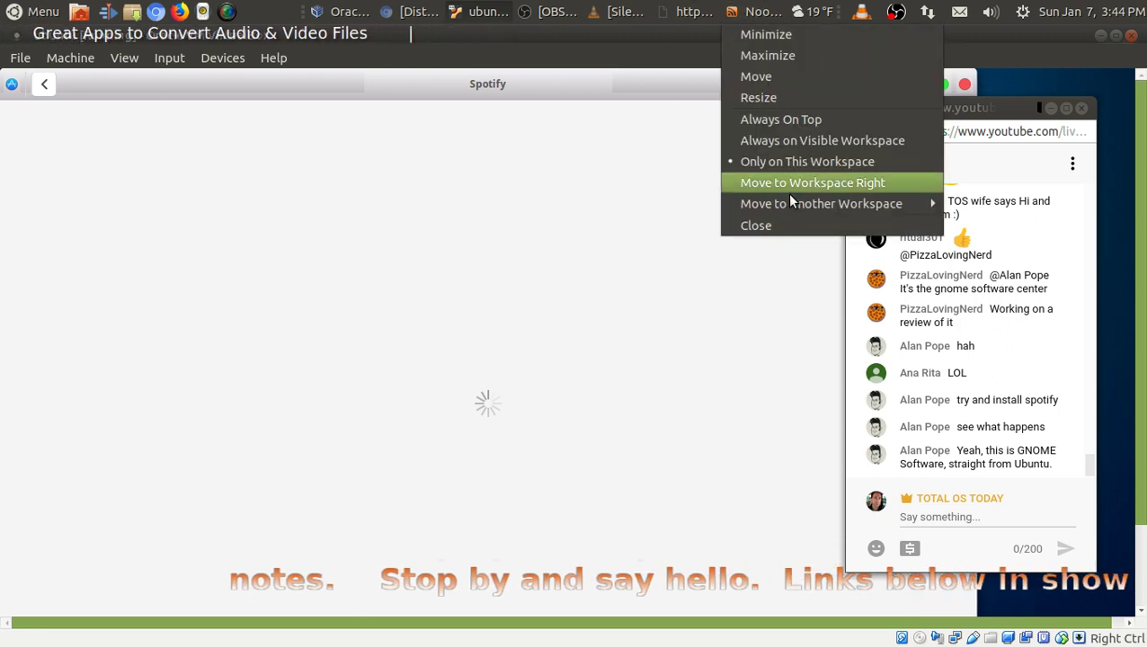
{"action": "left_click", "coordinate": [786, 224]}
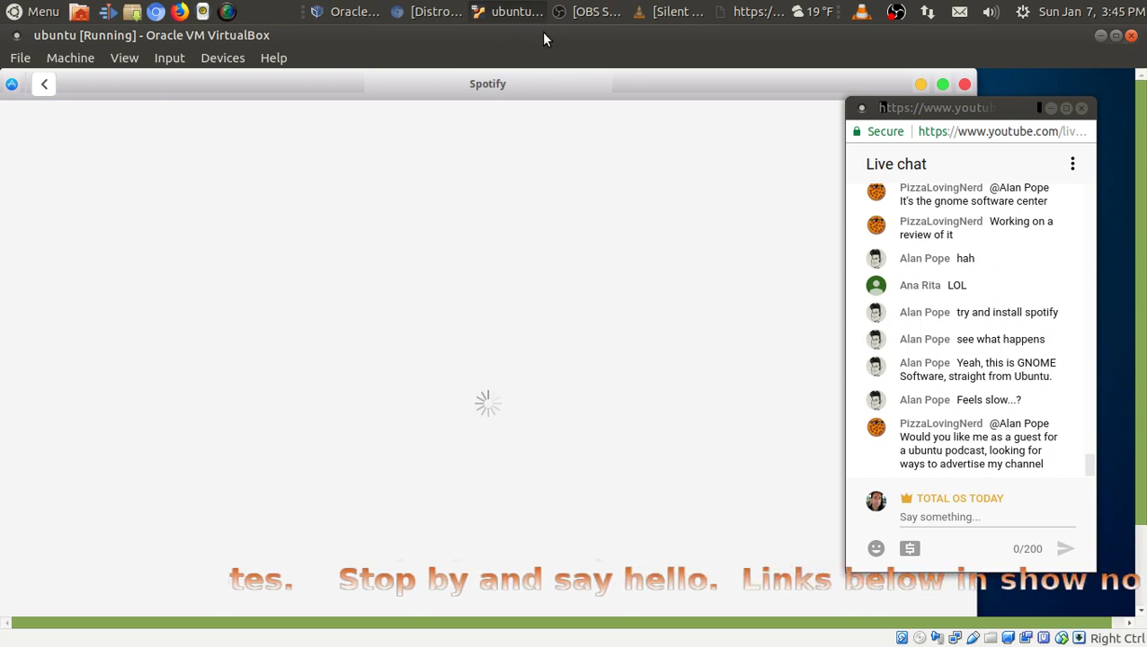
- Leave the Spotify page and look over the catalogue's front page
{"action": "left_click", "coordinate": [44, 84]}
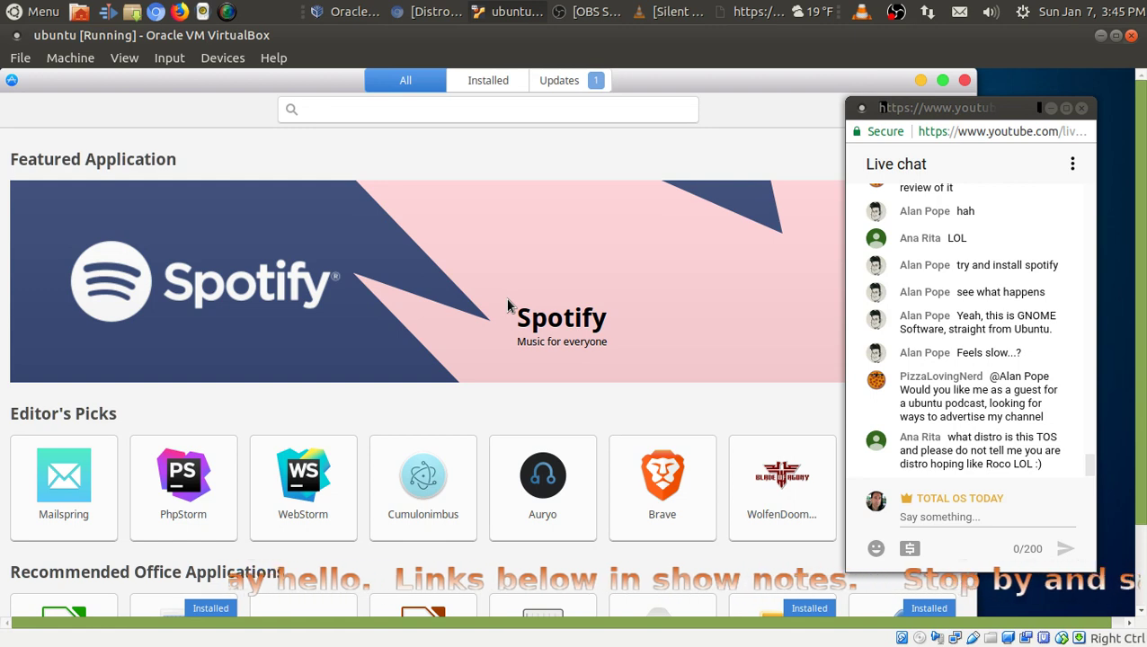
{"action": "scroll", "coordinate": [507, 306], "scroll_direction": "down", "scroll_amount": 4}
{"action": "scroll", "coordinate": [507, 306], "scroll_direction": "up", "scroll_amount": 4}
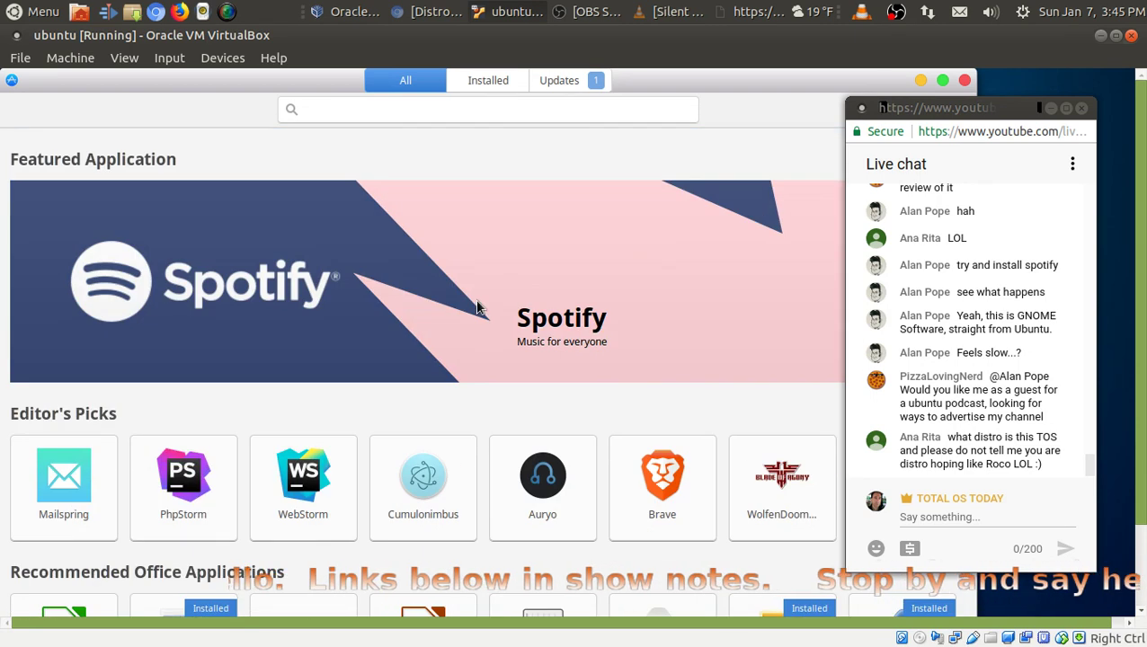
- Open the featured Spotify page and the Brave page from Editor's Picks, returning to the catalogue's front page after each
{"action": "left_click", "coordinate": [477, 307]}
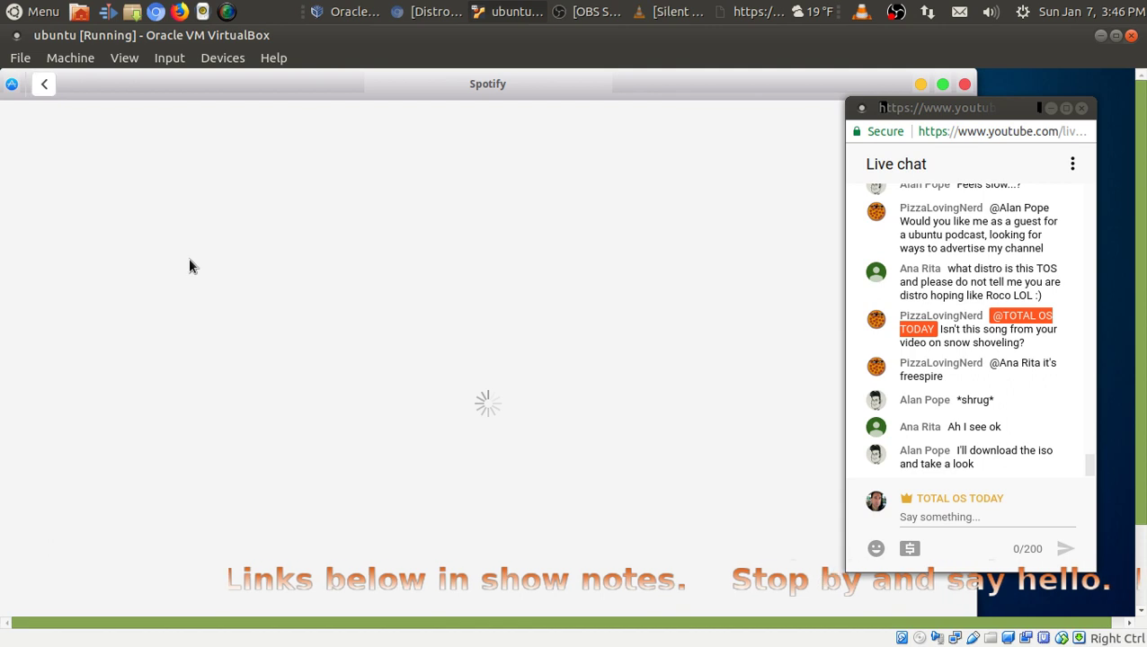
{"action": "left_click", "coordinate": [45, 90]}
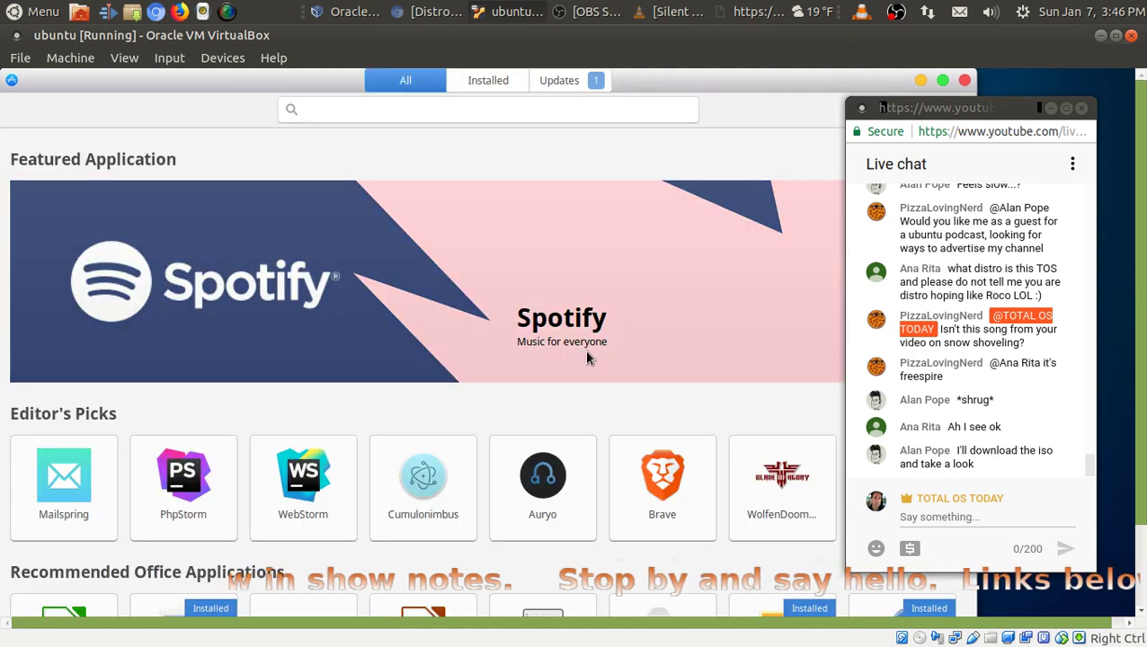
{"action": "scroll", "coordinate": [586, 358], "scroll_direction": "down", "scroll_amount": 3}
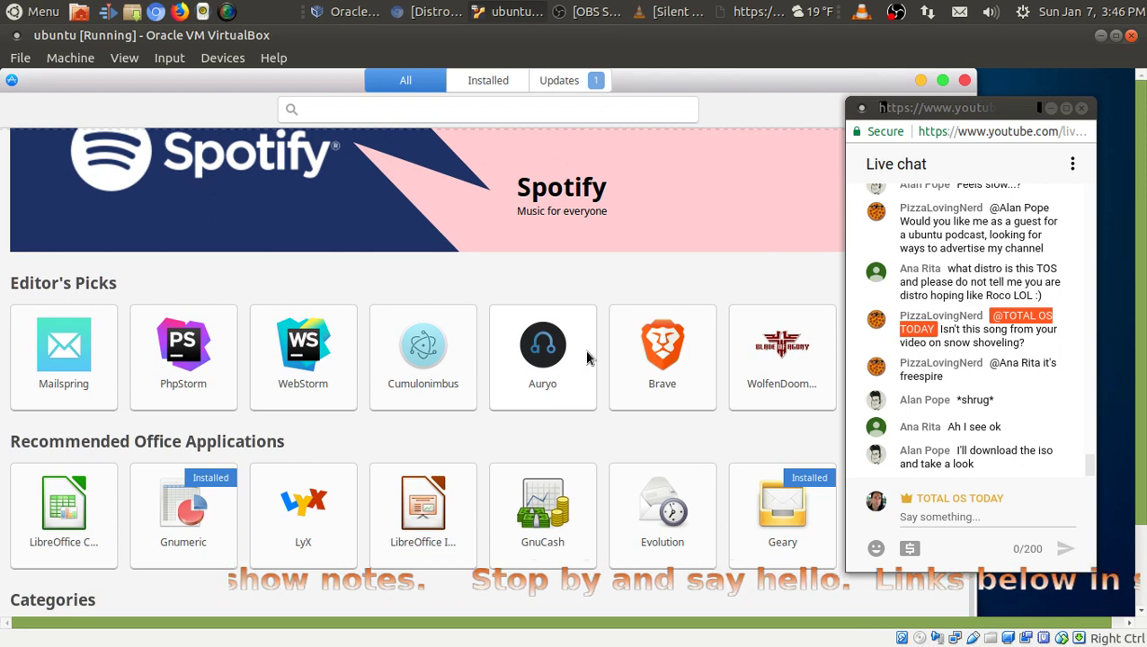
{"action": "scroll", "coordinate": [586, 358], "scroll_direction": "up", "scroll_amount": 3}
{"action": "scroll", "coordinate": [321, 401], "scroll_direction": "down", "scroll_amount": 1}
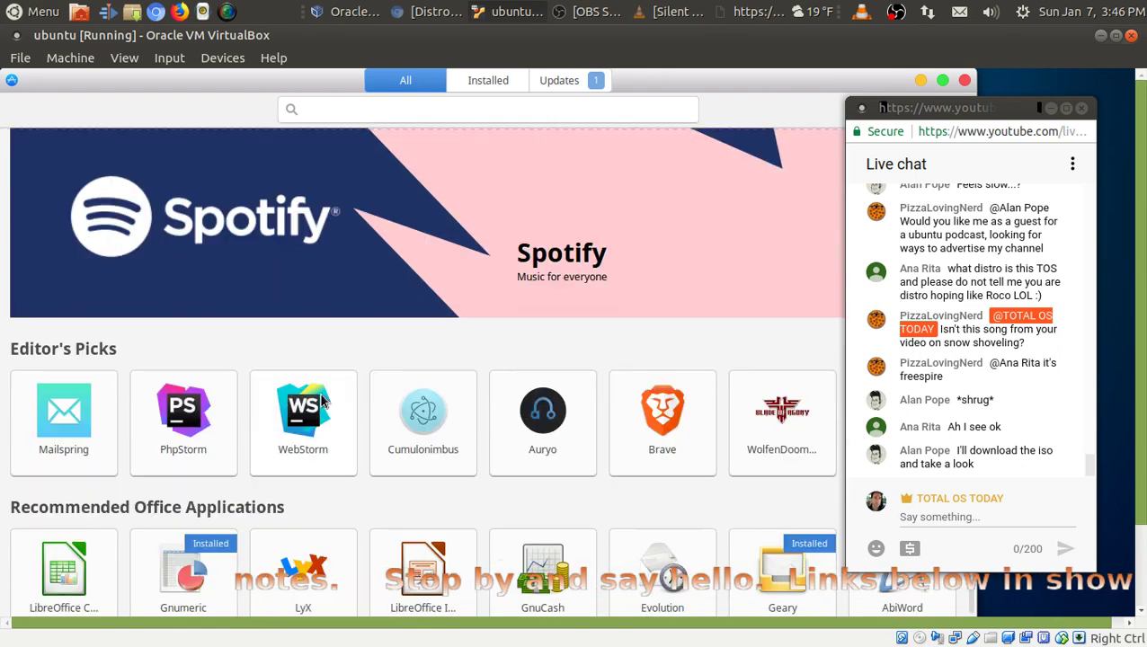
{"action": "scroll", "coordinate": [320, 402], "scroll_direction": "down", "scroll_amount": 3}
{"action": "scroll", "coordinate": [322, 399], "scroll_direction": "up", "scroll_amount": 4}
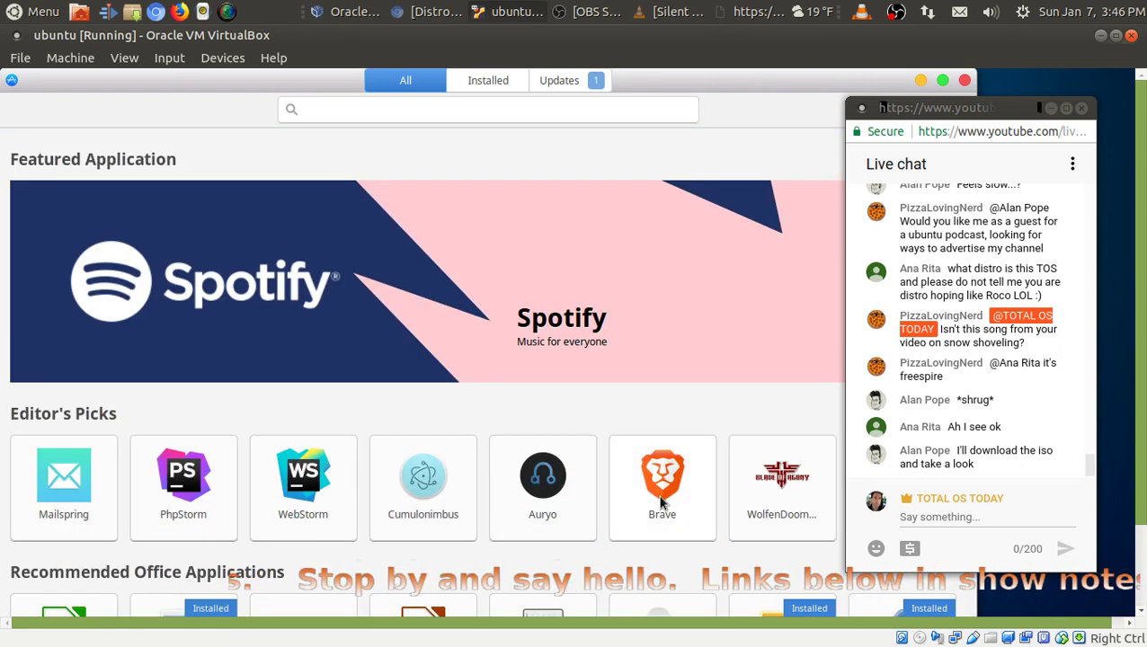
{"action": "left_click", "coordinate": [661, 502]}
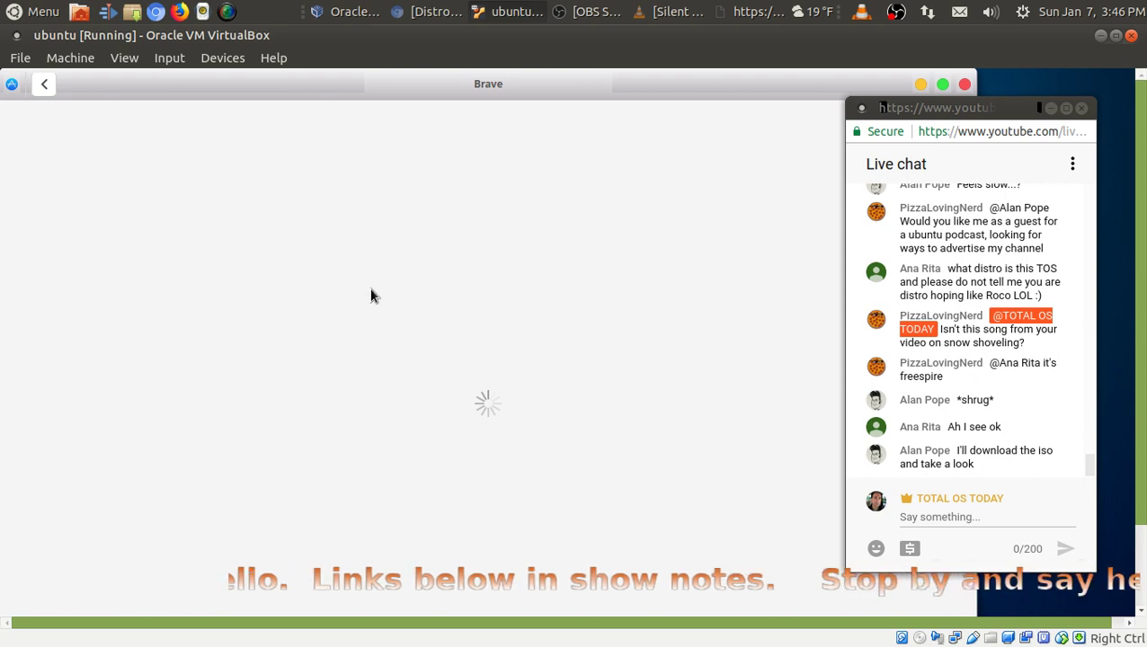
{"action": "left_click", "coordinate": [40, 84]}
- Open the Audio category in Software and check its Players, Featured, Databases, Disc Burning, Ham Radio and Music subcategories
{"action": "scroll", "coordinate": [507, 416], "scroll_direction": "down", "scroll_amount": 4}
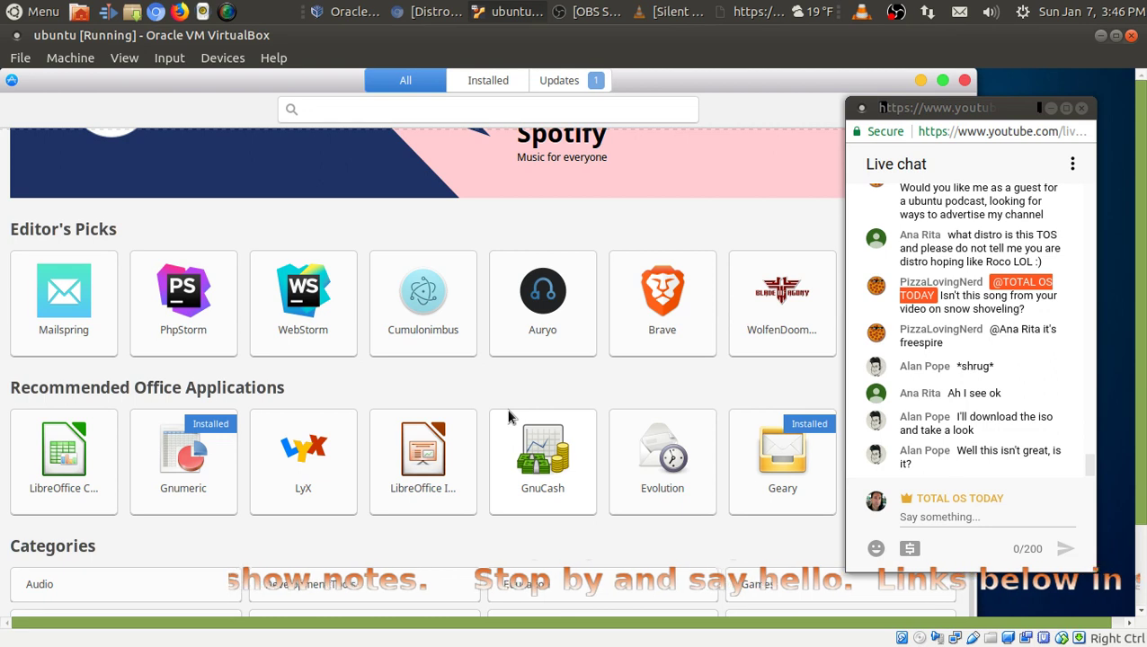
{"action": "left_click", "coordinate": [186, 586]}
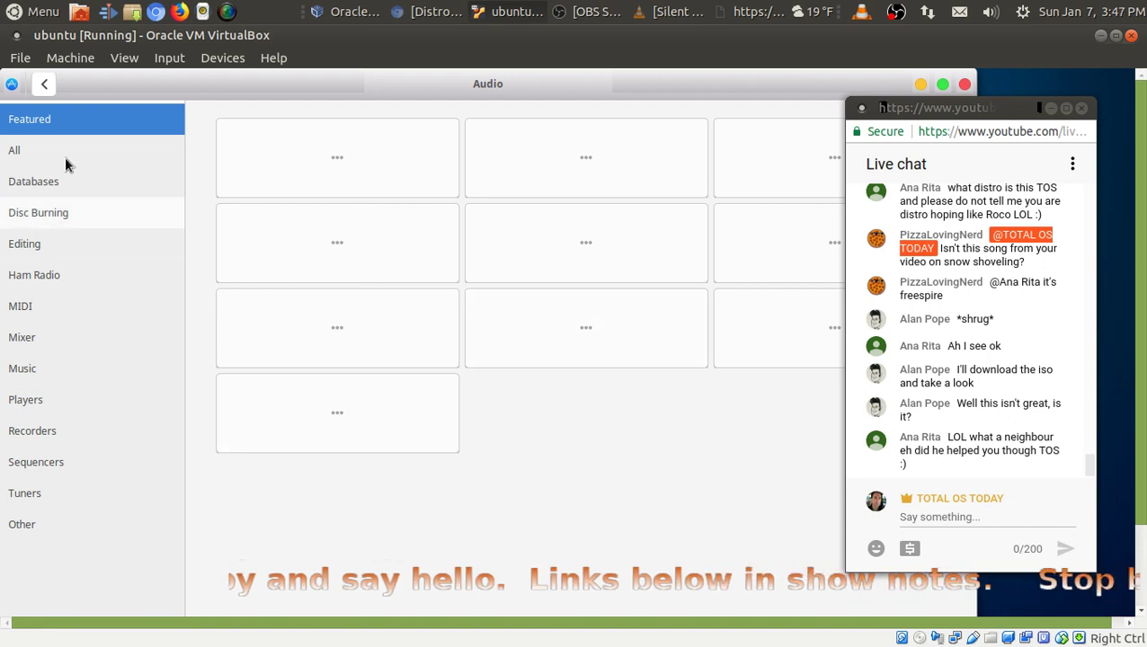
{"action": "left_click", "coordinate": [37, 409]}
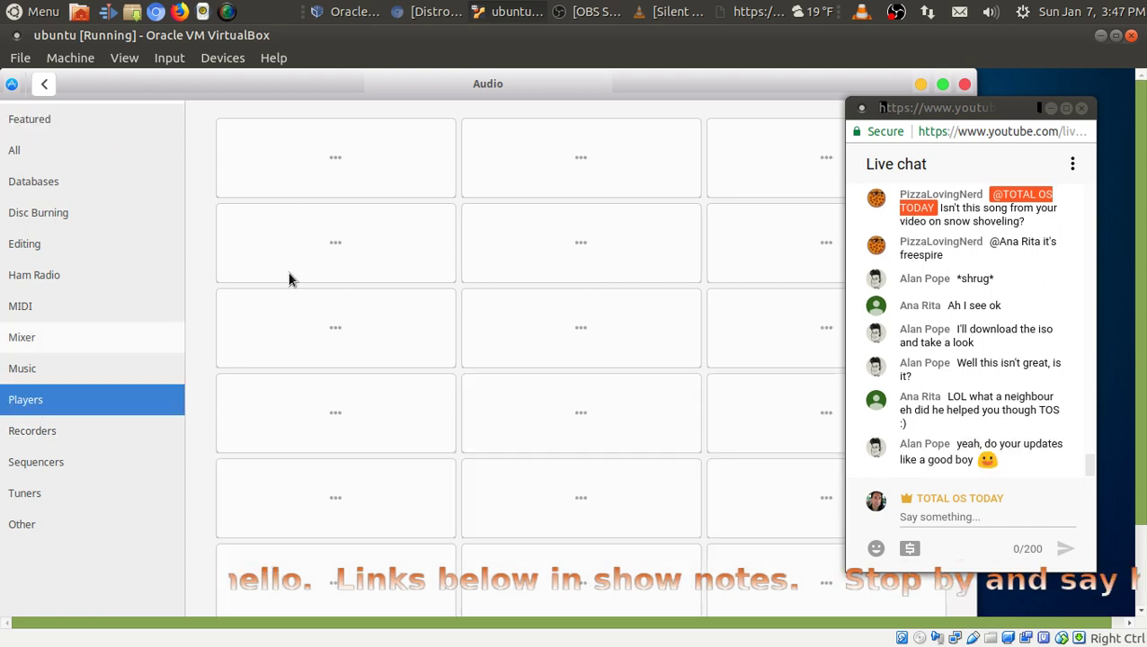
{"action": "left_click", "coordinate": [41, 119]}
{"action": "left_click", "coordinate": [27, 175]}
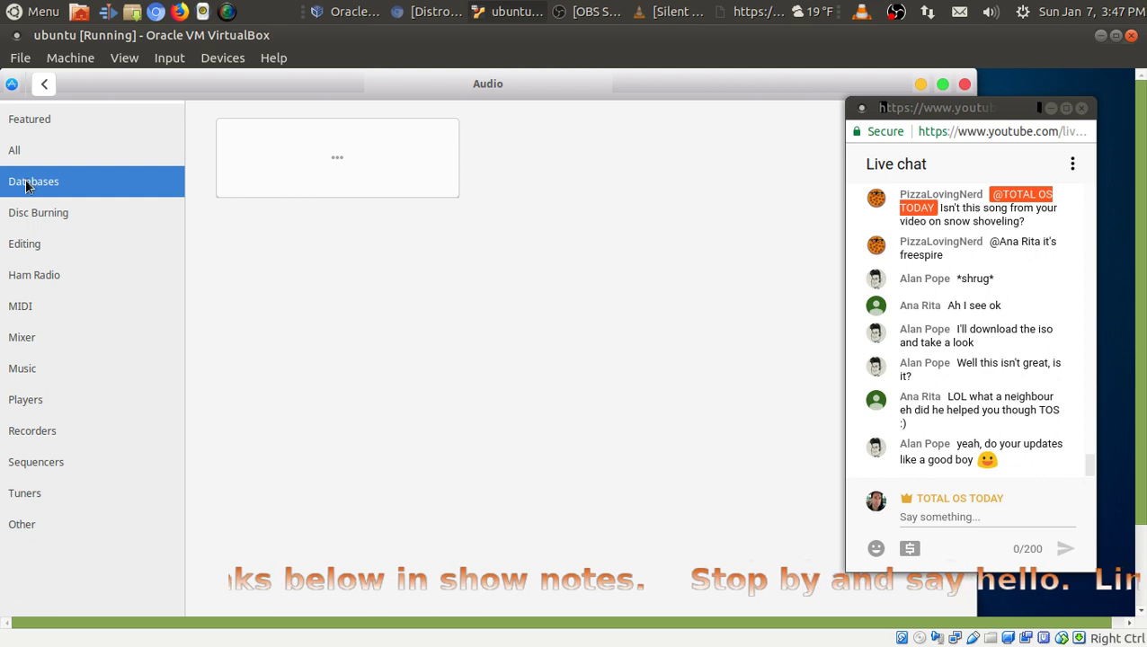
{"action": "left_click", "coordinate": [55, 212]}
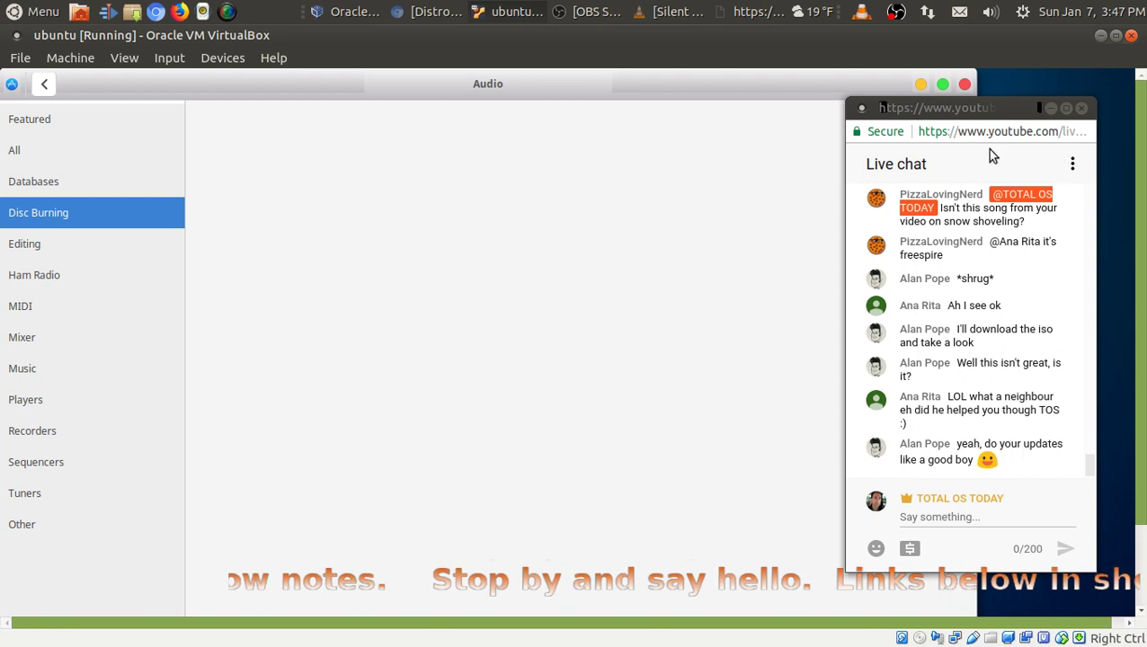
{"action": "left_click", "coordinate": [41, 277]}
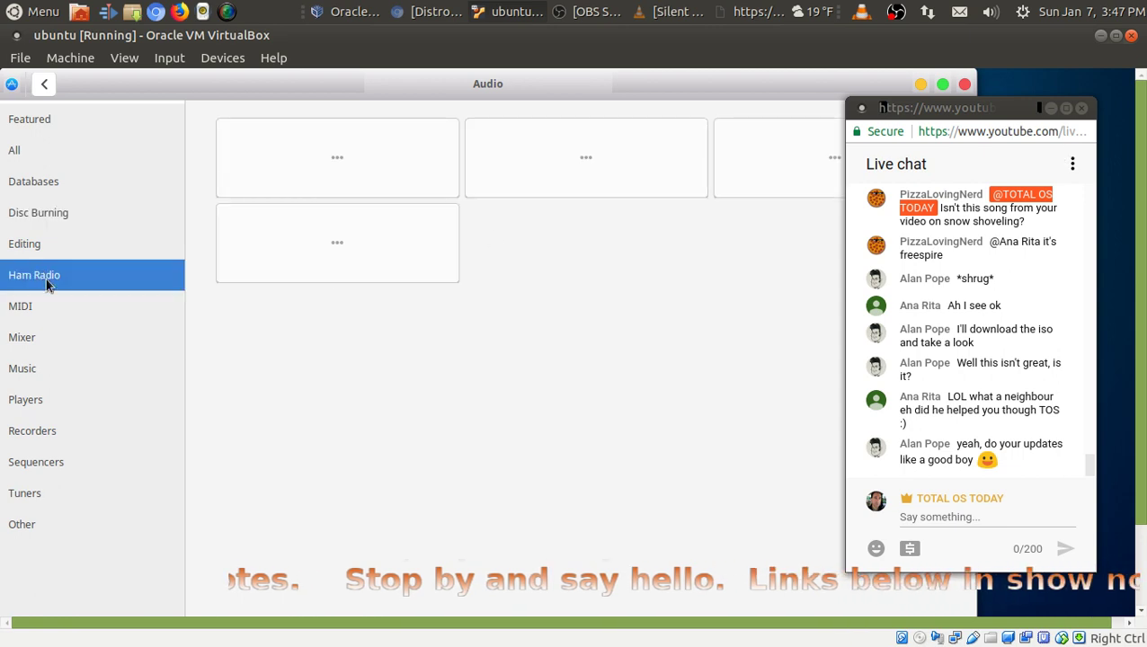
{"action": "left_click", "coordinate": [30, 370]}
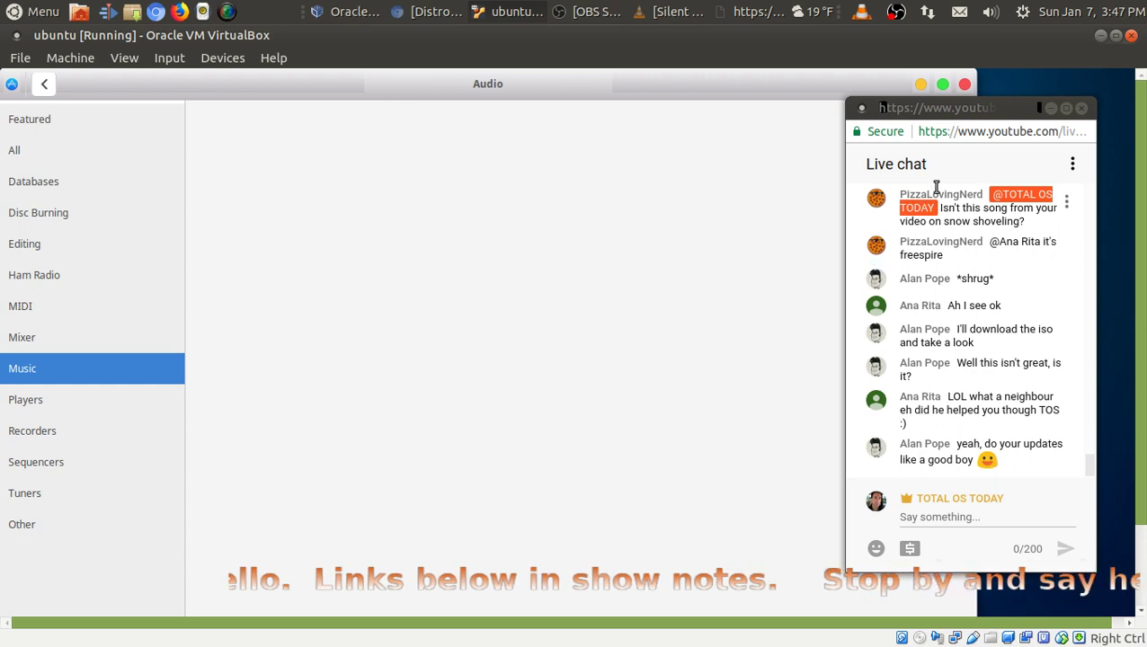
- Close the Software store and launch Software Updater in Freespire by searching the applications for "upda"
{"action": "left_click", "coordinate": [964, 84]}
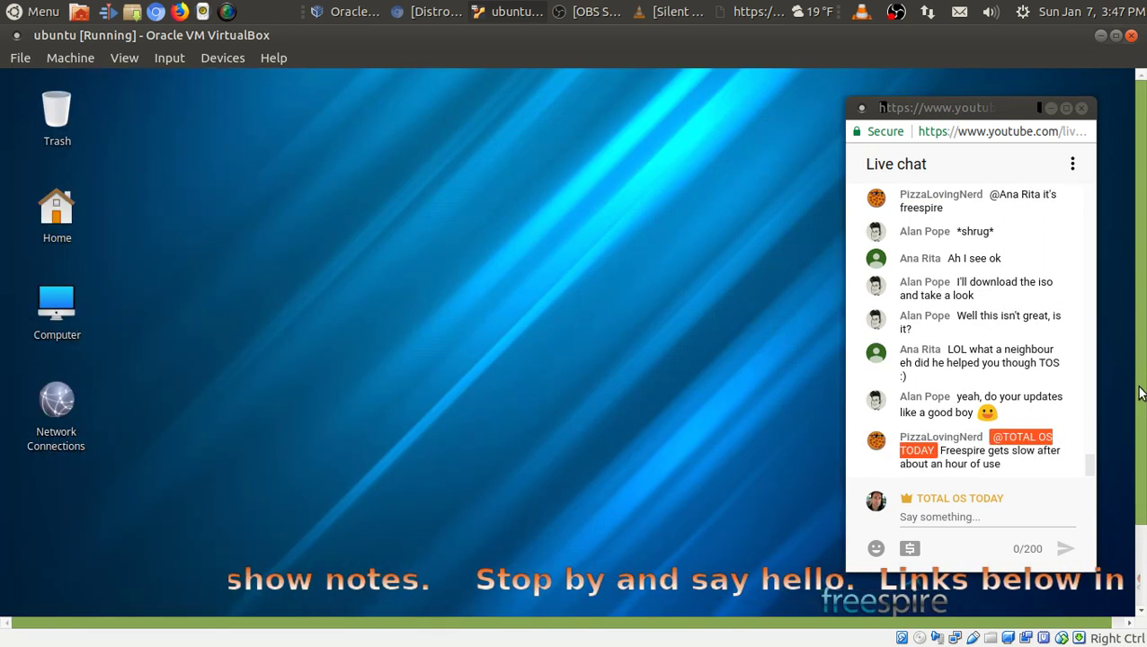
{"action": "key", "text": "super"}
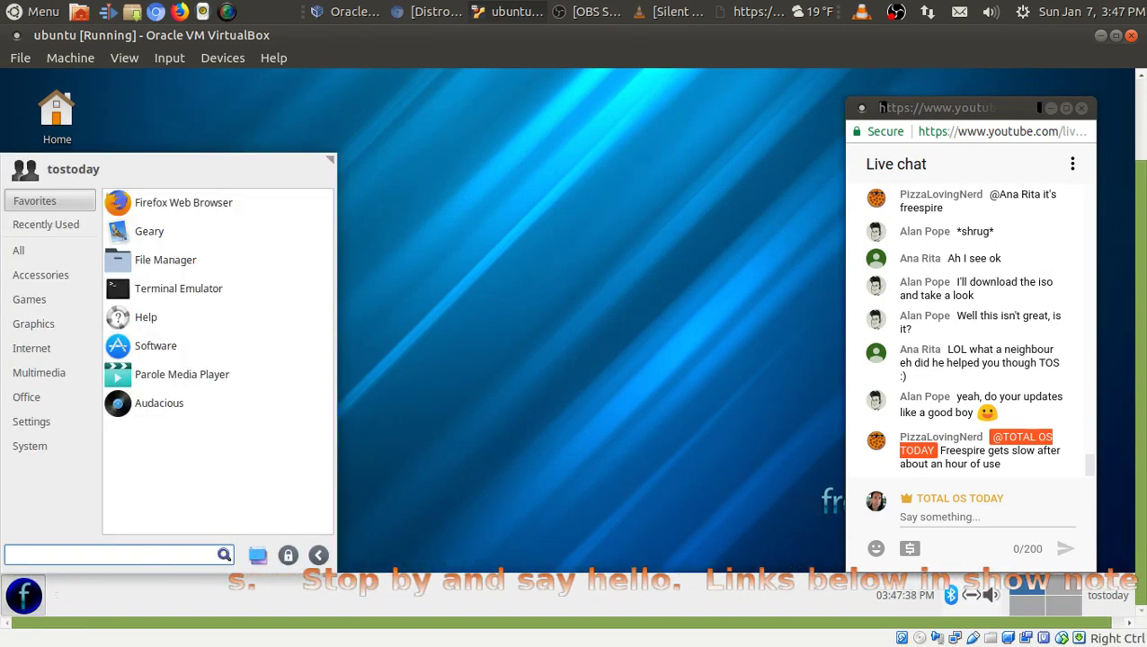
{"action": "type", "text": "upda"}
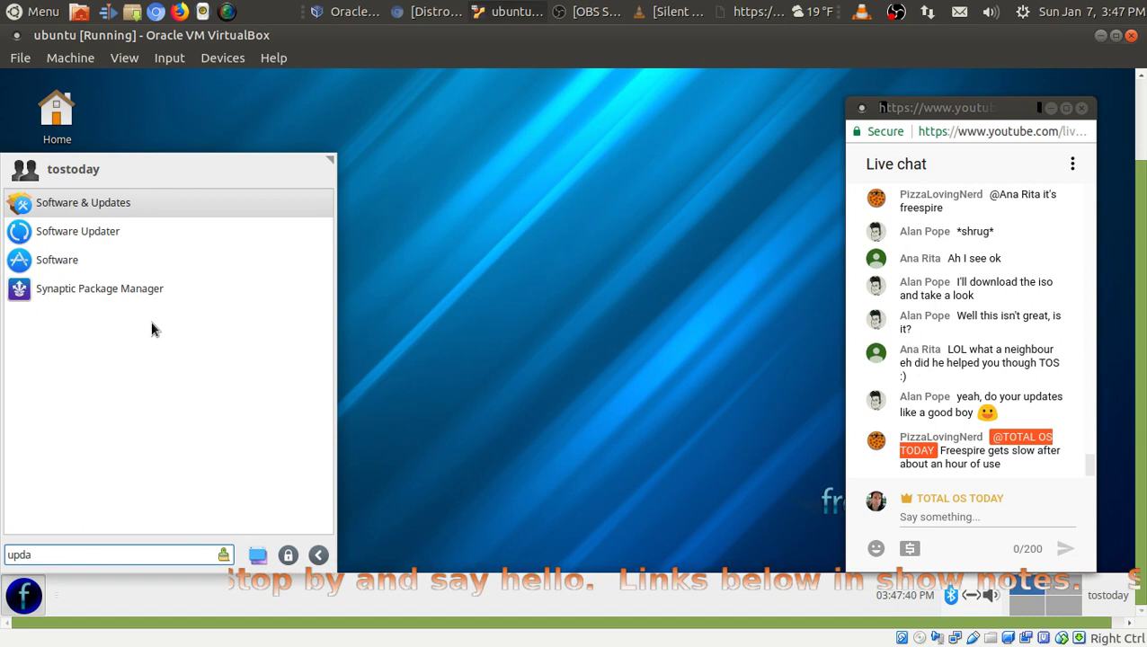
{"action": "left_click", "coordinate": [108, 236]}
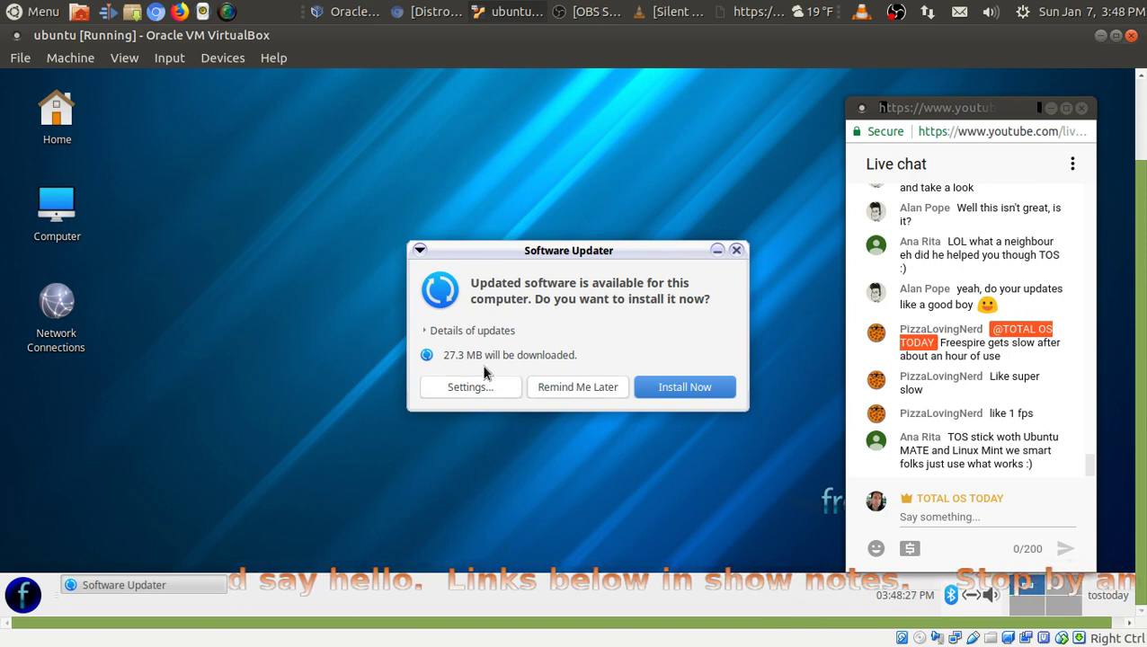
- Install the available updates with the account password, using the package maintainer's version of the grub configuration, and close Software Updater
{"action": "left_click", "coordinate": [689, 389]}
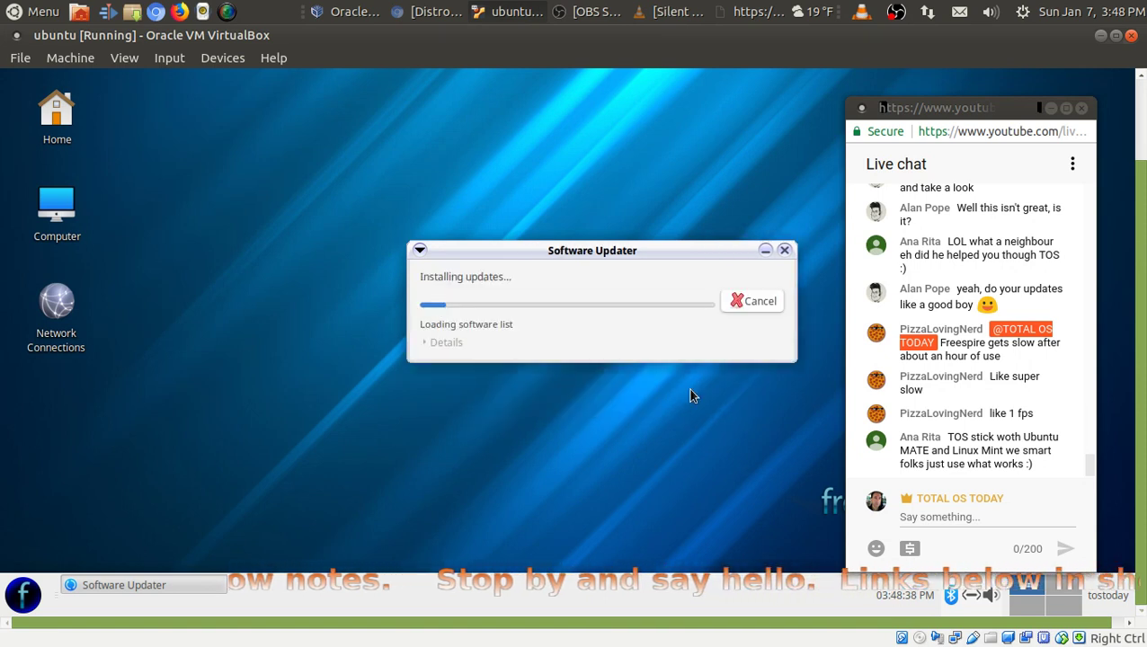
{"action": "type", "text": "•••"}
{"action": "left_click", "coordinate": [744, 371]}
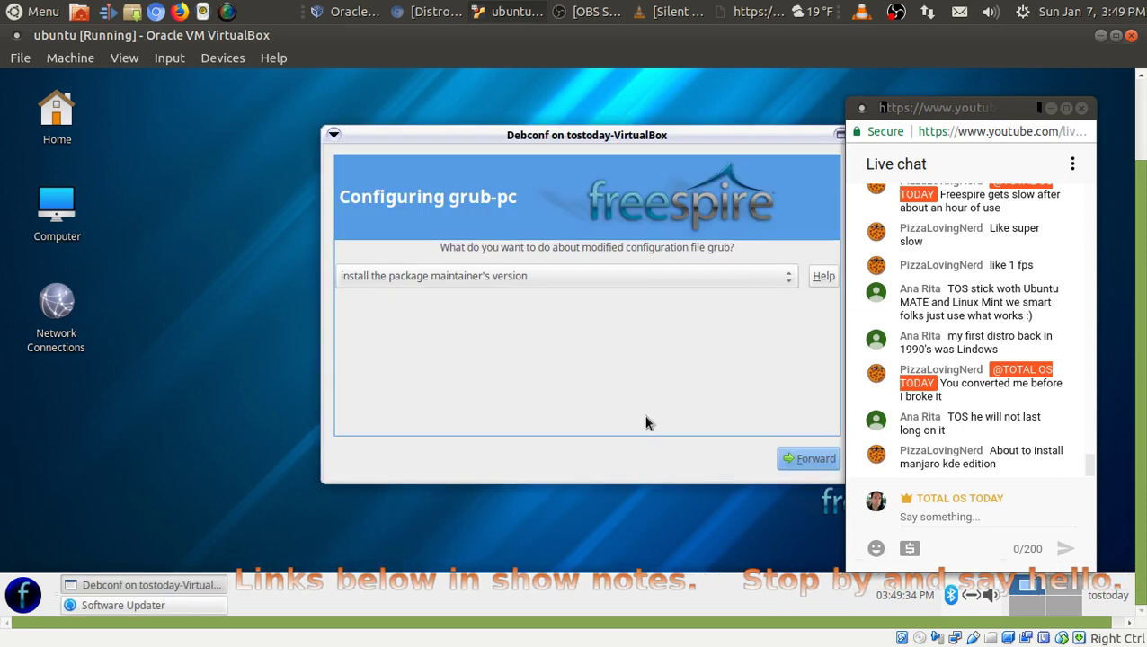
{"action": "left_click_drag", "start_coordinate": [678, 138], "coordinate": [517, 121]}
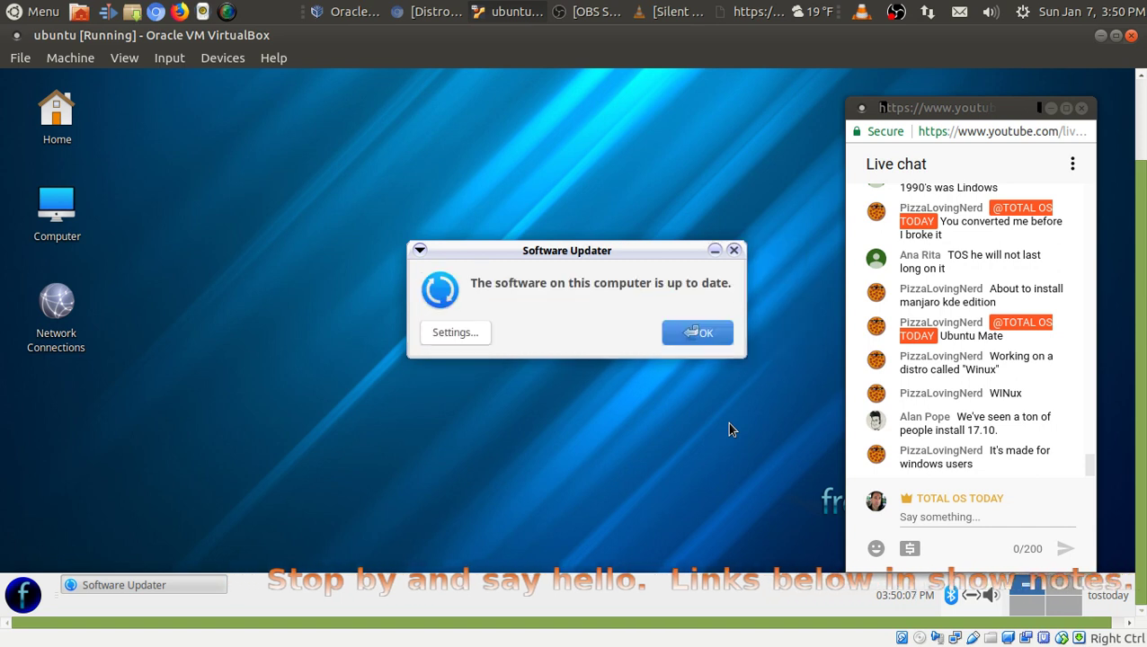
{"action": "left_click", "coordinate": [710, 333]}
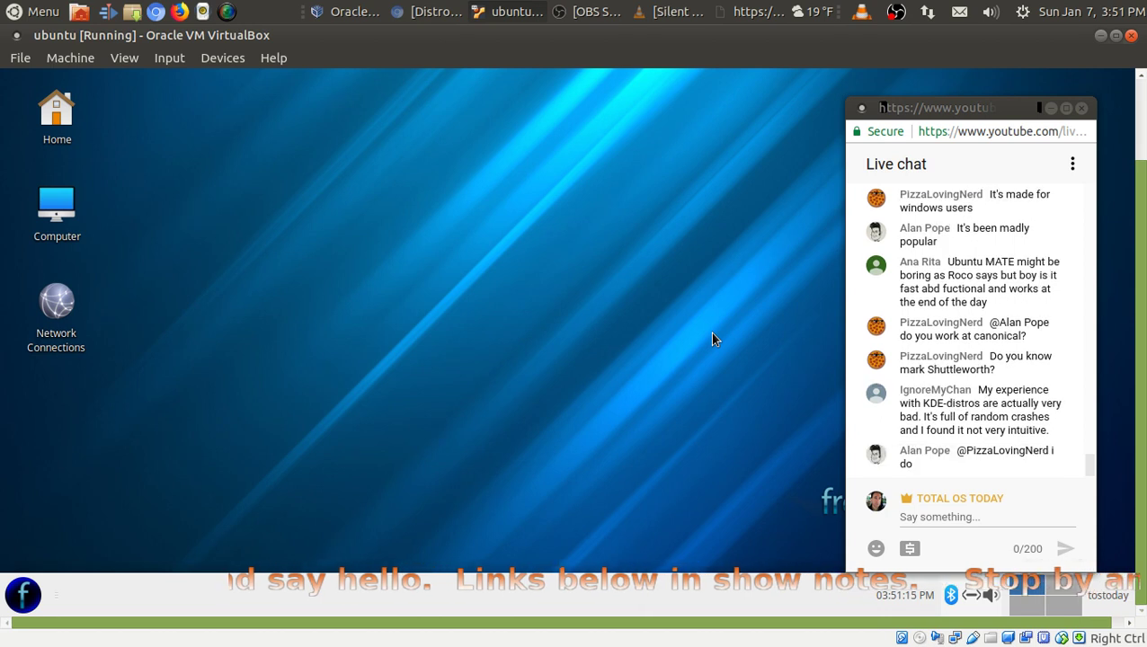
{"action": "left_click", "coordinate": [25, 11]}
{"action": "left_click", "coordinate": [25, 11]}
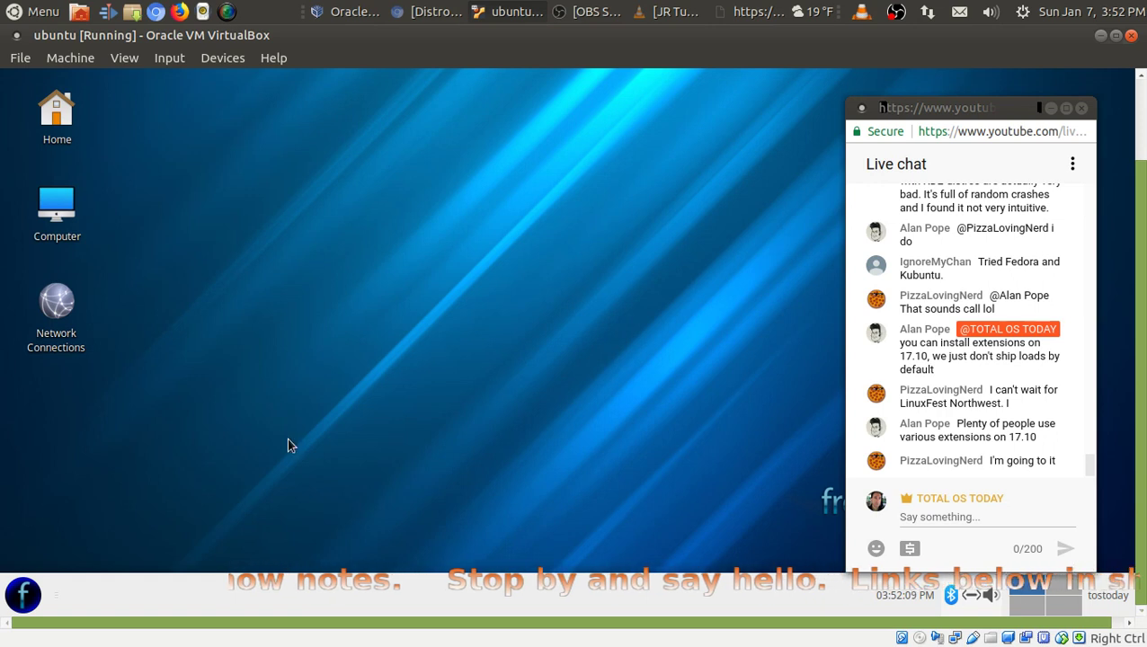
- Reopen the Software store in Freespire and open the featured Spotify application's page
{"action": "left_click", "coordinate": [22, 595]}
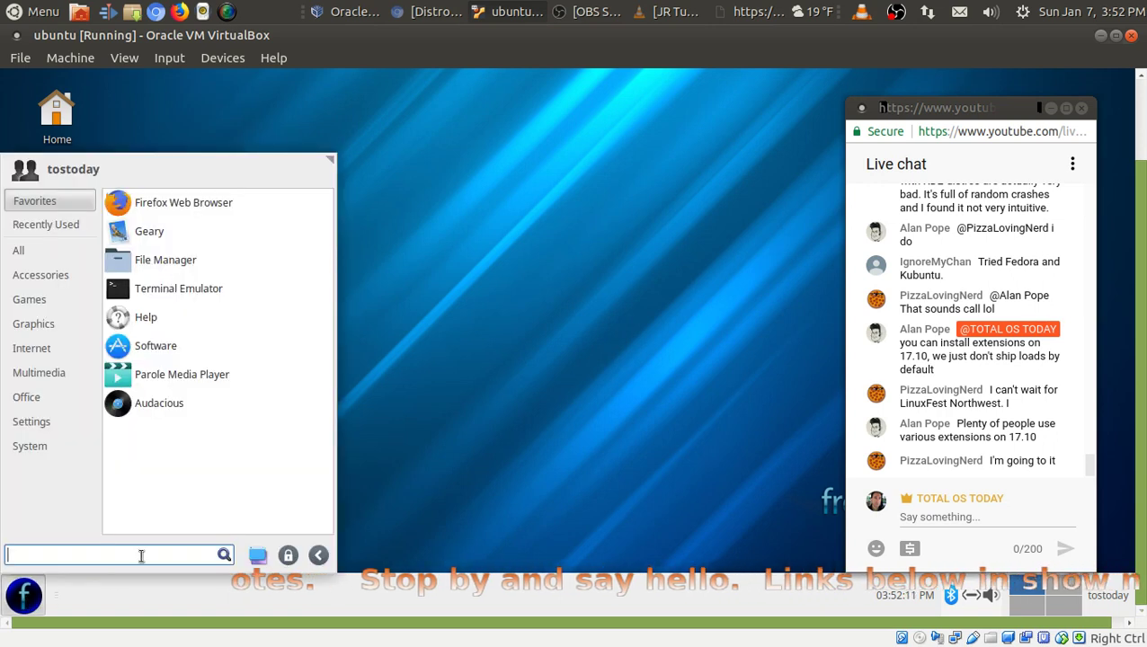
{"action": "left_click", "coordinate": [172, 353]}
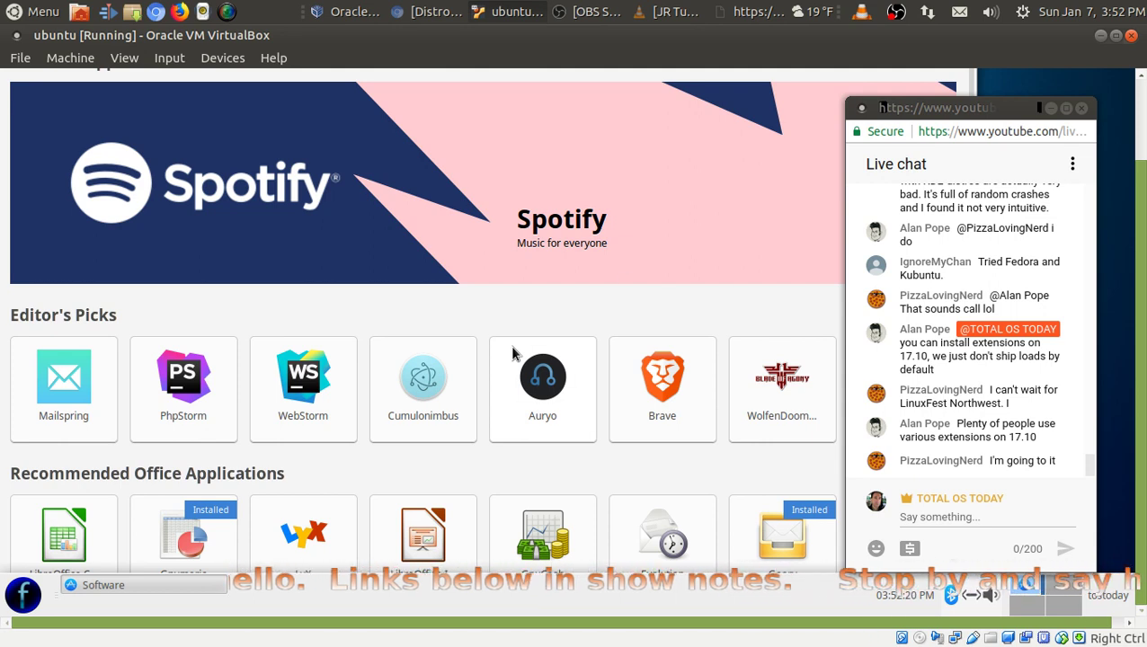
{"action": "left_click", "coordinate": [656, 234]}
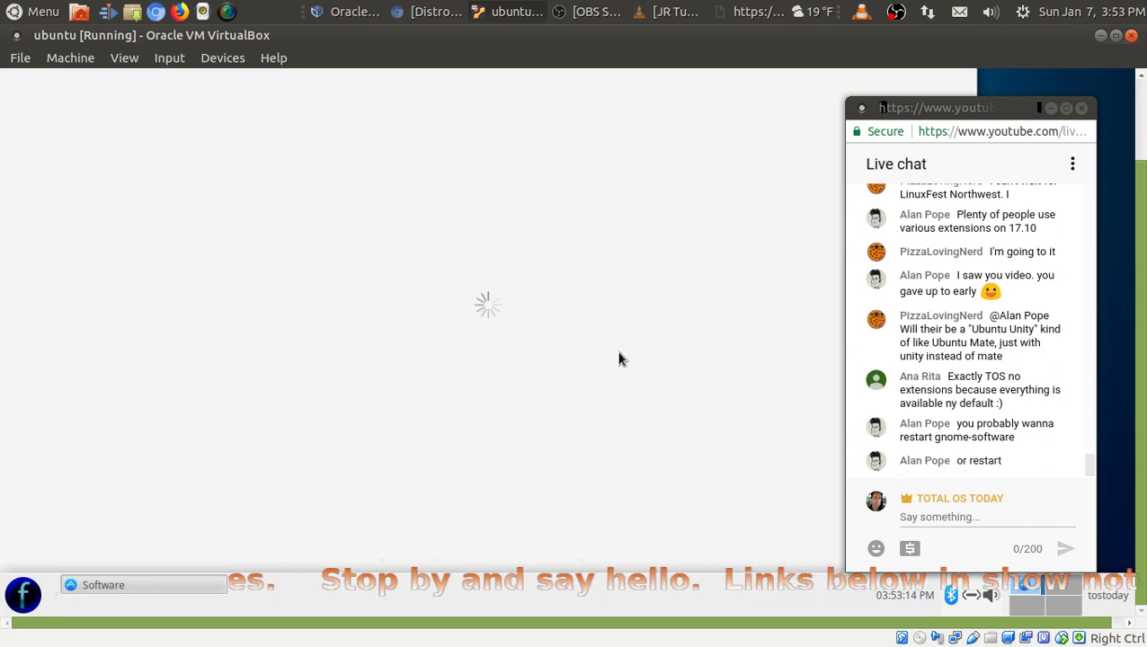
- Restart the virtual machine into the Freespire GNU/Linux boot entry and log back in with the account password
{"action": "left_click", "coordinate": [34, 599]}
{"action": "left_click", "coordinate": [318, 555]}
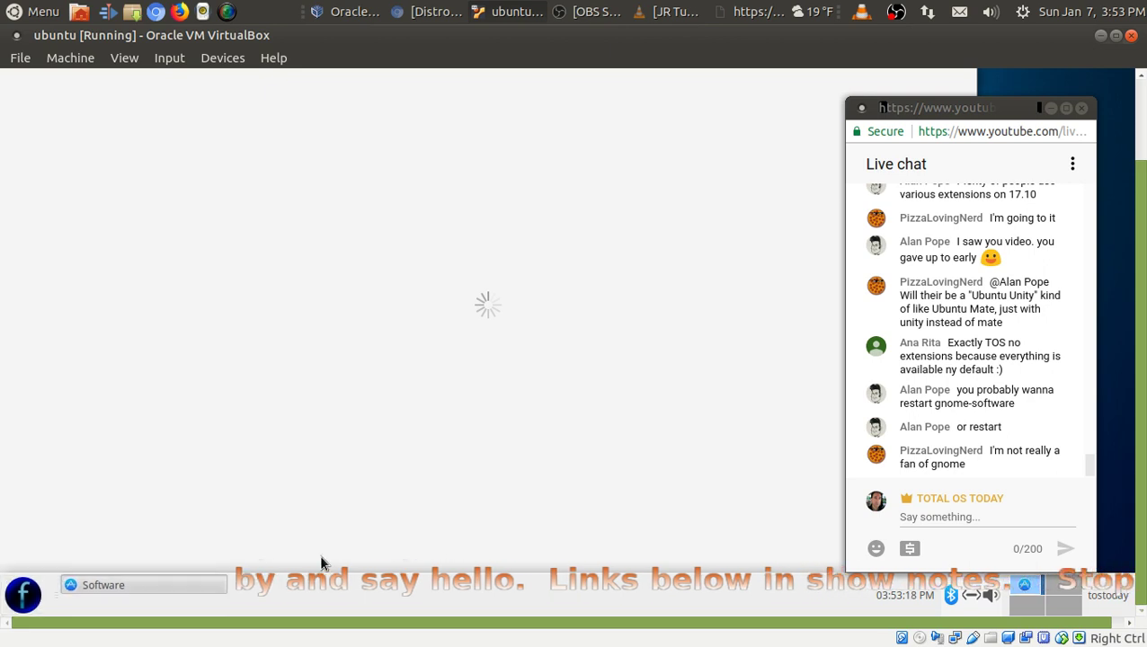
{"action": "left_click", "coordinate": [568, 240]}
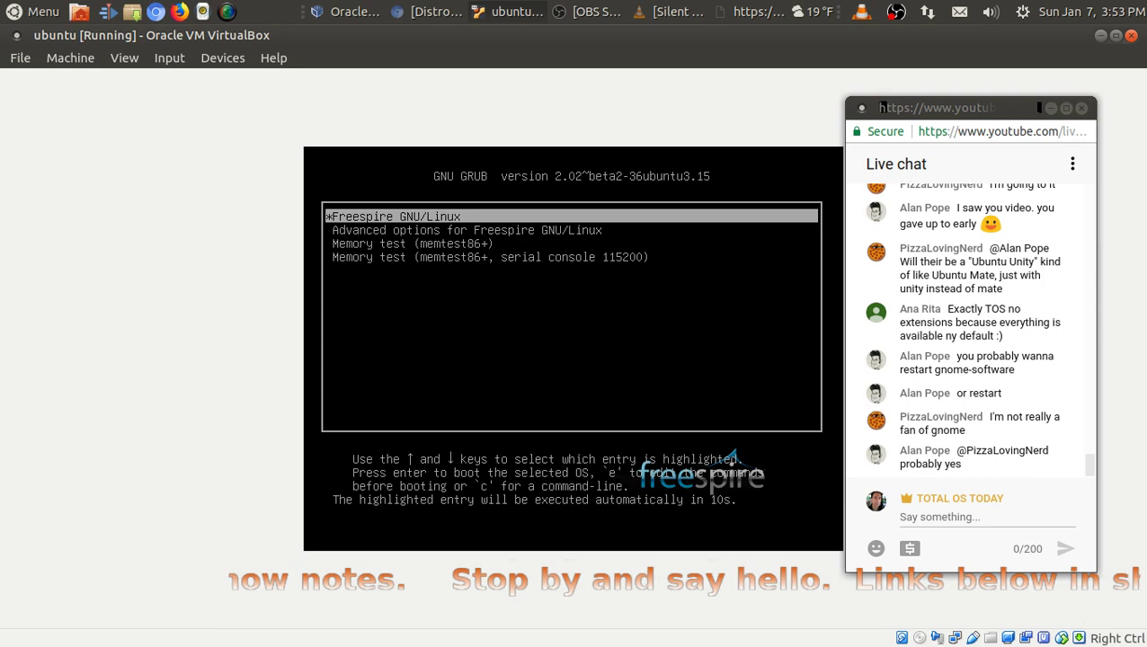
{"action": "key", "text": "Return"}
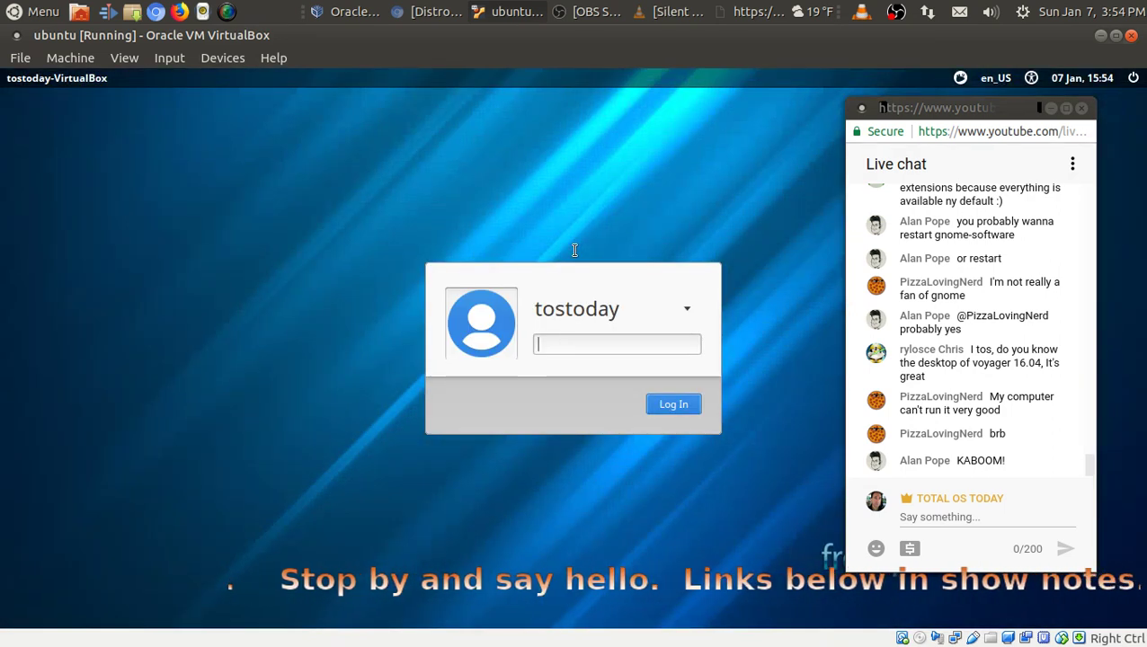
{"action": "type", "text": "••••"}
{"action": "key", "text": "Return"}
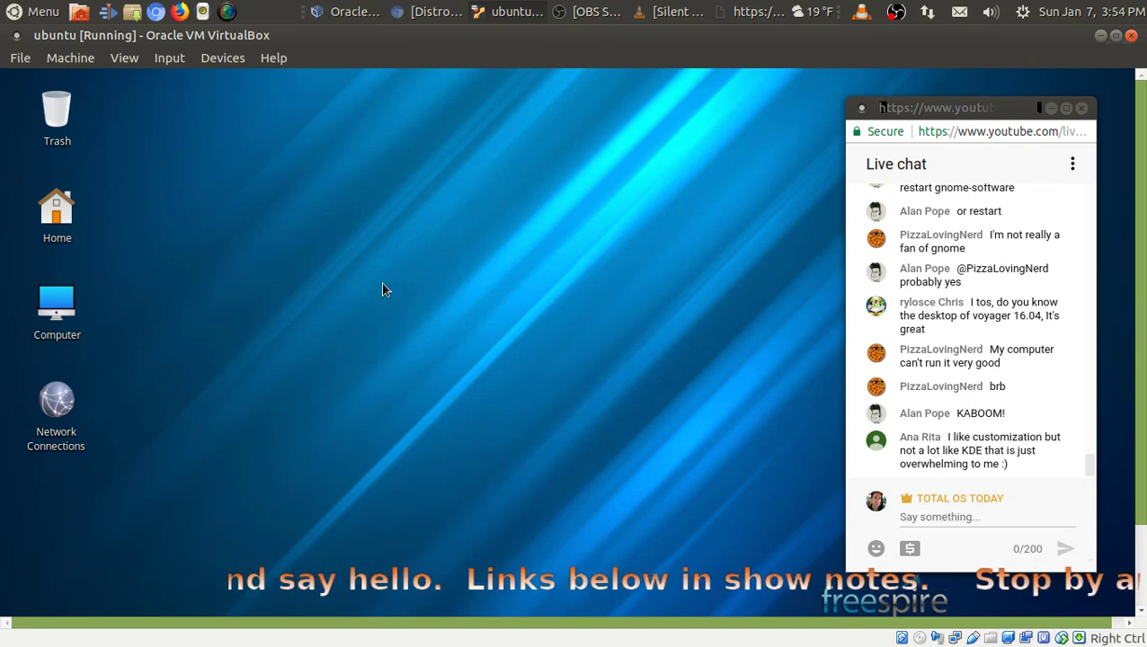
- Launch the Software store in the restarted Freespire session and look over its front page sections
{"action": "left_click_drag", "start_coordinate": [1141, 361], "coordinate": [1129, 474]}
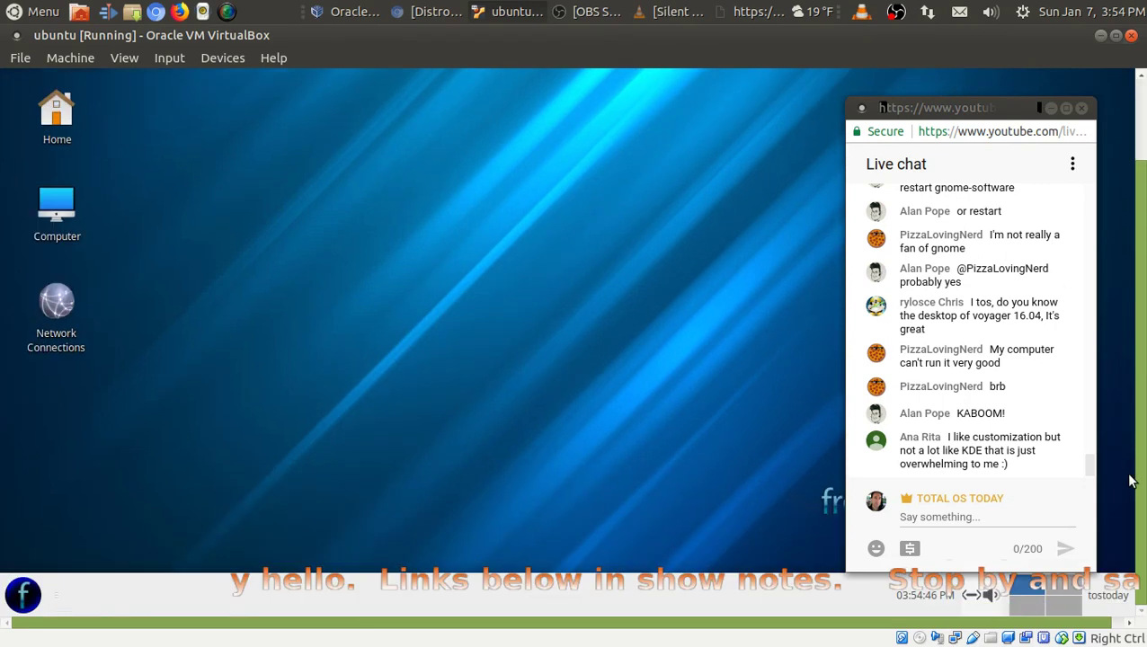
{"action": "left_click", "coordinate": [24, 595]}
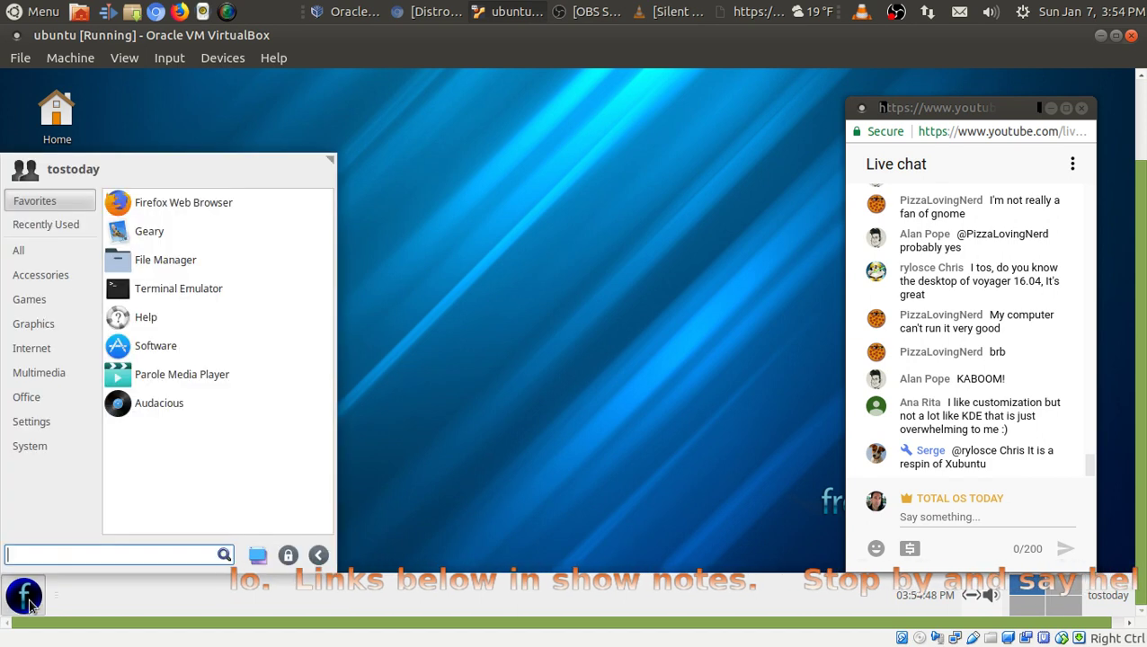
{"action": "left_click", "coordinate": [167, 352]}
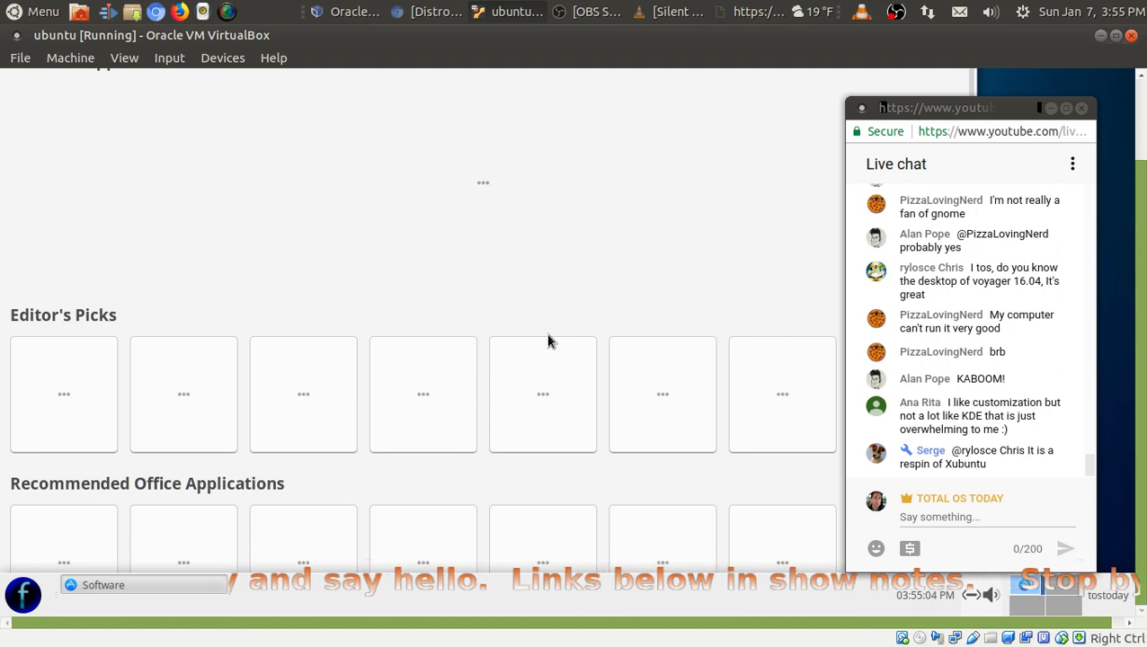
{"action": "scroll", "coordinate": [528, 328], "scroll_direction": "down", "scroll_amount": 1}
{"action": "scroll", "coordinate": [529, 328], "scroll_direction": "up", "scroll_amount": 1}
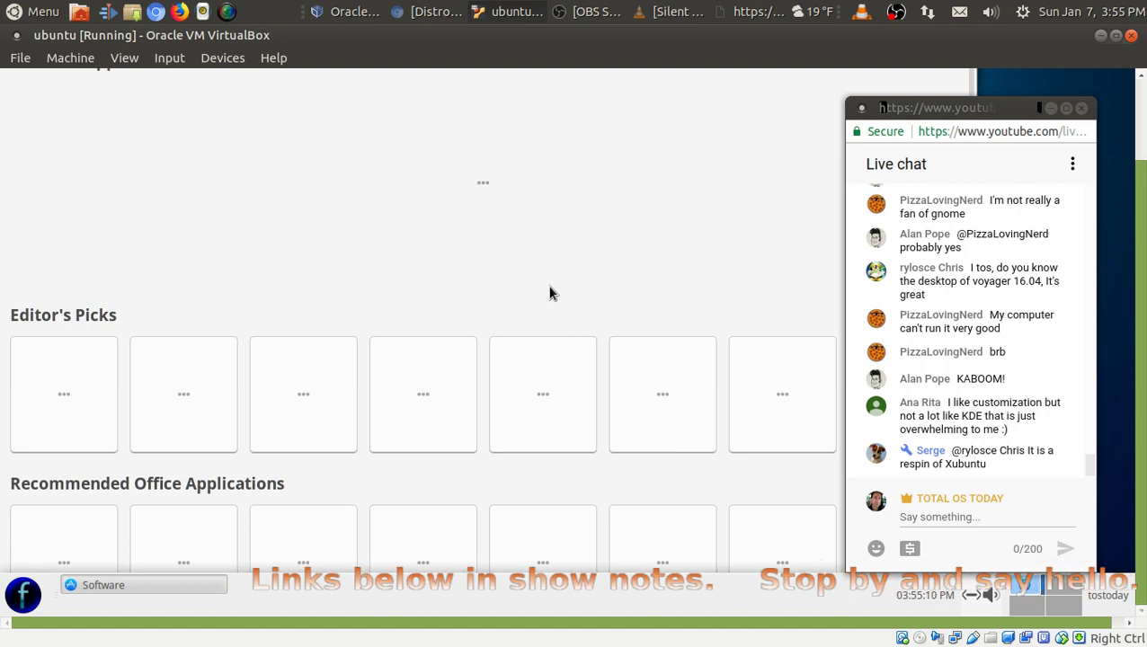
{"action": "scroll", "coordinate": [550, 293], "scroll_direction": "down", "scroll_amount": 2}
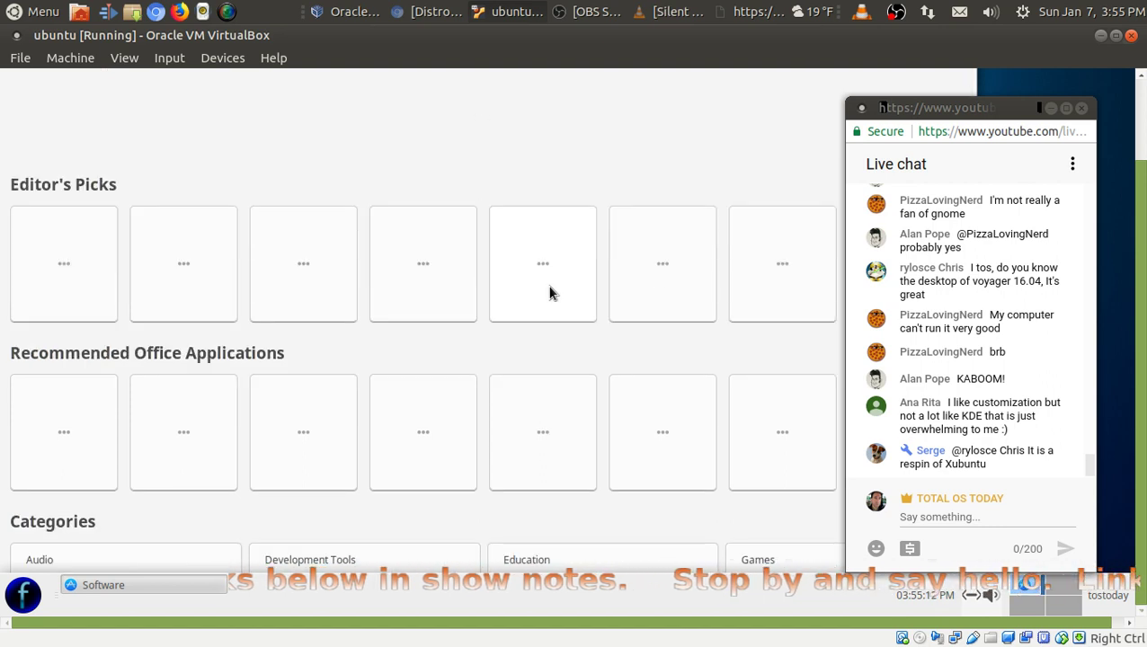
{"action": "left_click_drag", "start_coordinate": [1141, 202], "coordinate": [1142, 107]}
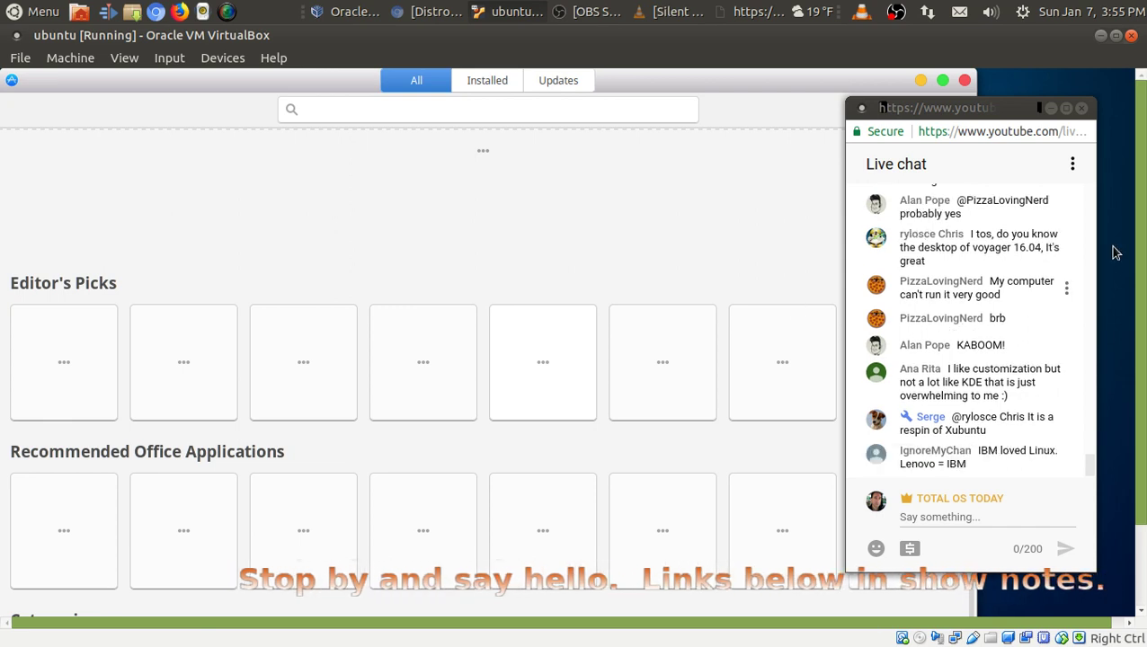
- Open the featured Spotify application's page and install it with the account password, reading its description during installation
{"action": "left_click_drag", "start_coordinate": [1138, 230], "coordinate": [1137, 357]}
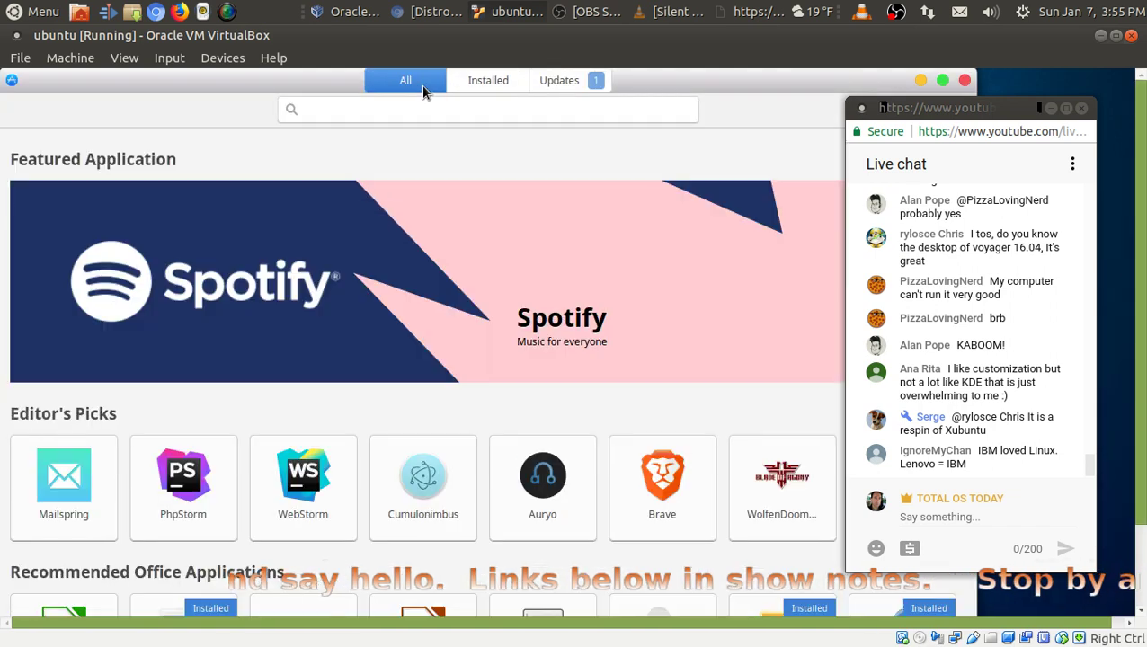
{"action": "left_click", "coordinate": [563, 295]}
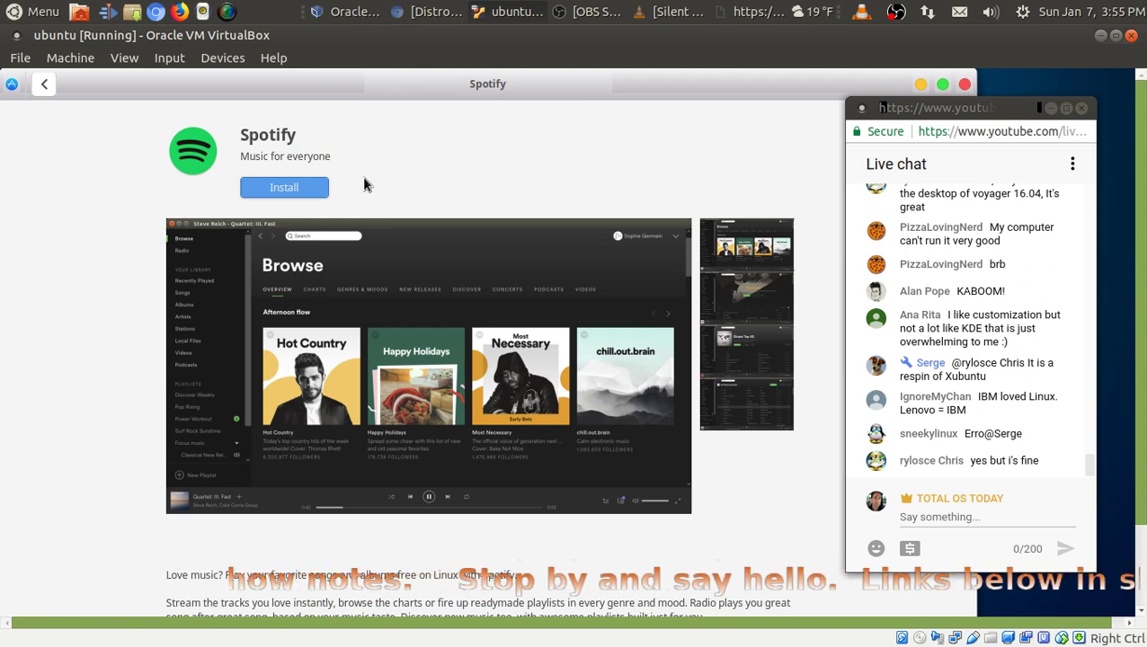
{"action": "left_click", "coordinate": [302, 188]}
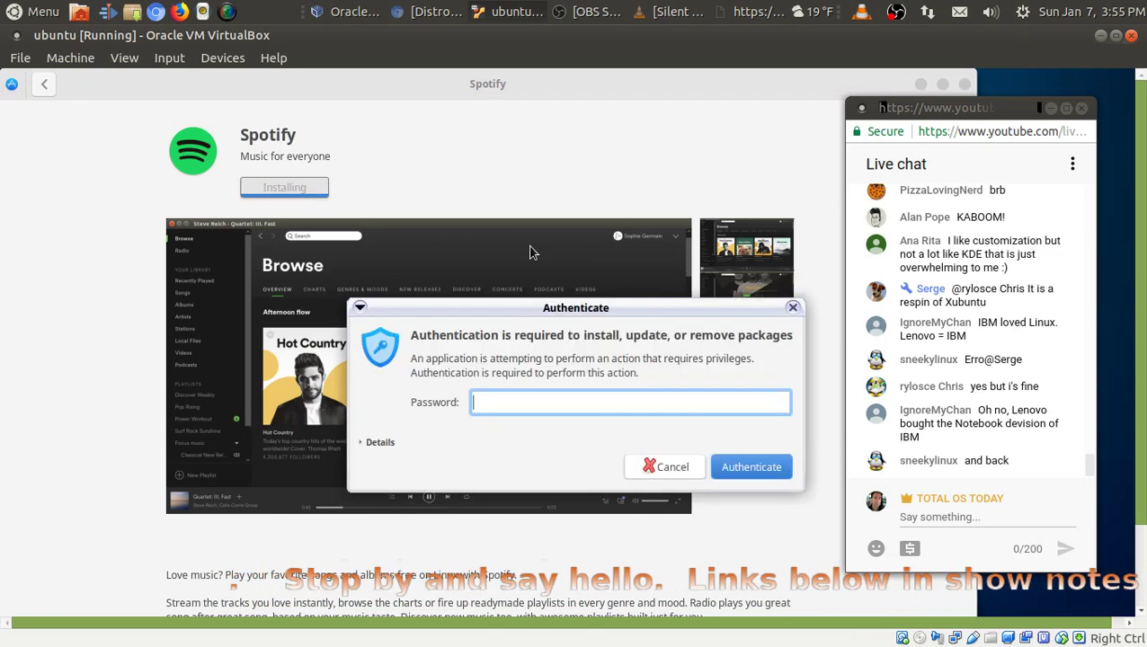
{"action": "type", "text": "***"}
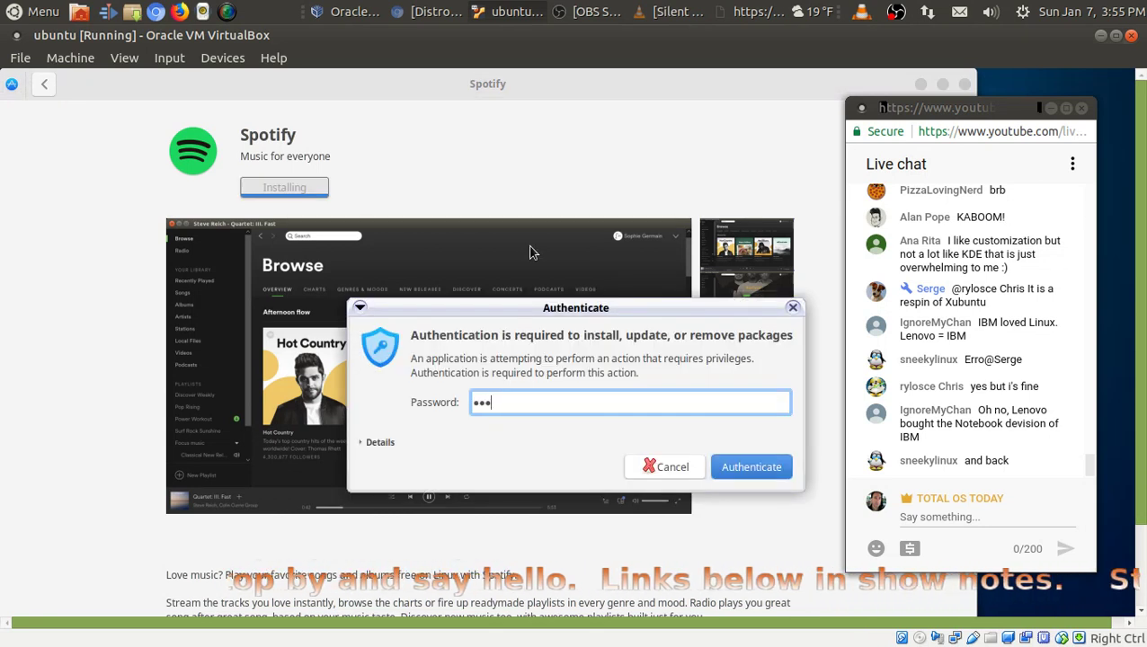
{"action": "key", "text": "Return"}
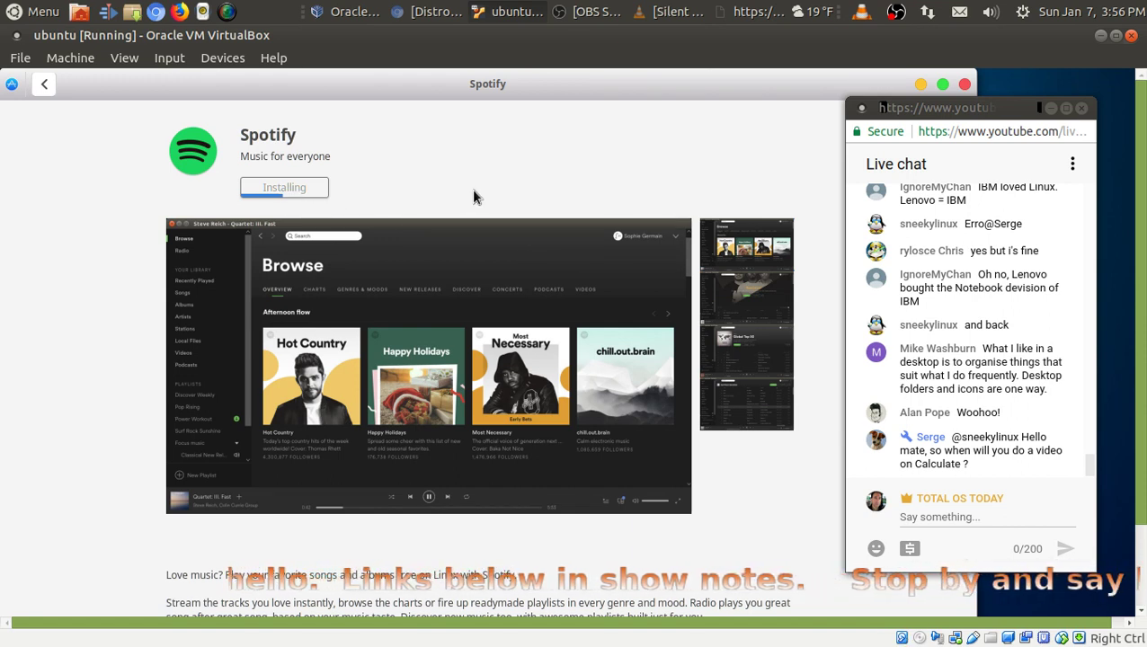
{"action": "scroll", "coordinate": [716, 332], "scroll_direction": "down", "scroll_amount": 5}
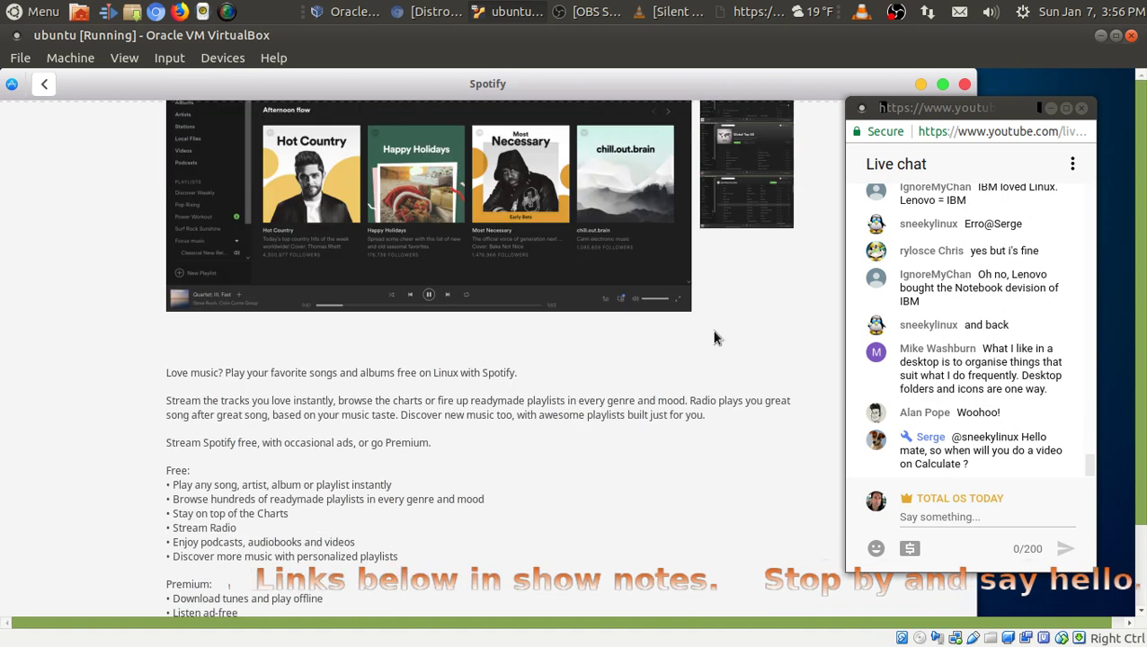
{"action": "scroll", "coordinate": [716, 332], "scroll_direction": "down", "scroll_amount": 1}
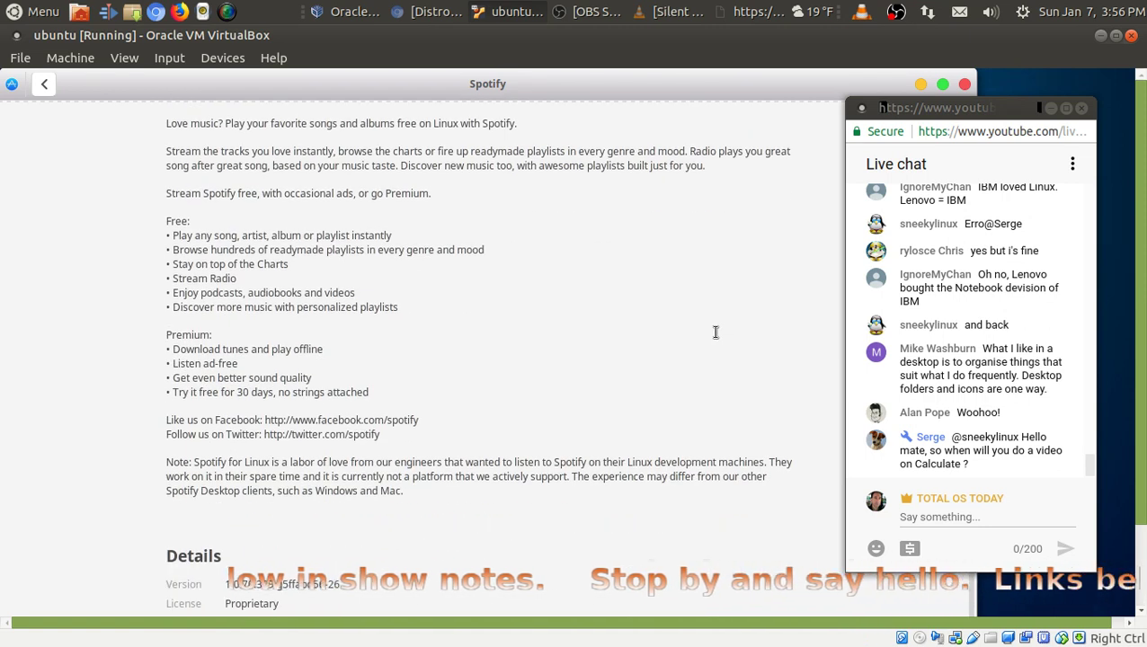
{"action": "scroll", "coordinate": [715, 333], "scroll_direction": "up", "scroll_amount": 6}
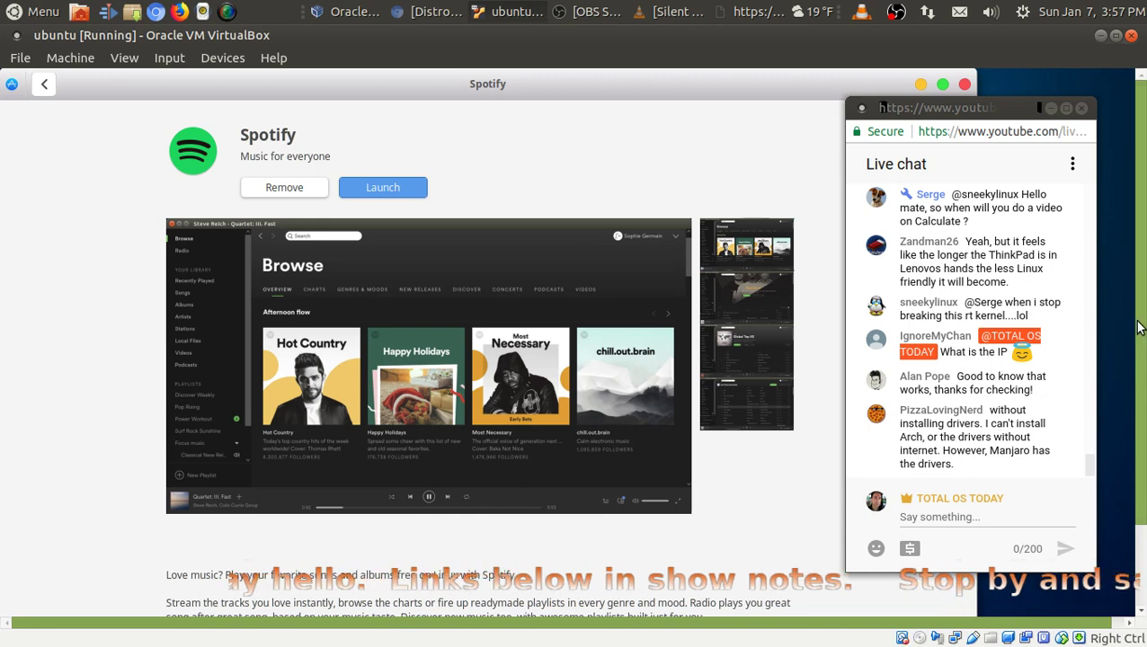
- Launch the installed Spotify, reposition its window to view the login screen, and close it
{"action": "scroll", "coordinate": [1140, 404], "scroll_direction": "down", "scroll_amount": 2}
{"action": "scroll", "coordinate": [1143, 531], "scroll_direction": "up", "scroll_amount": 2}
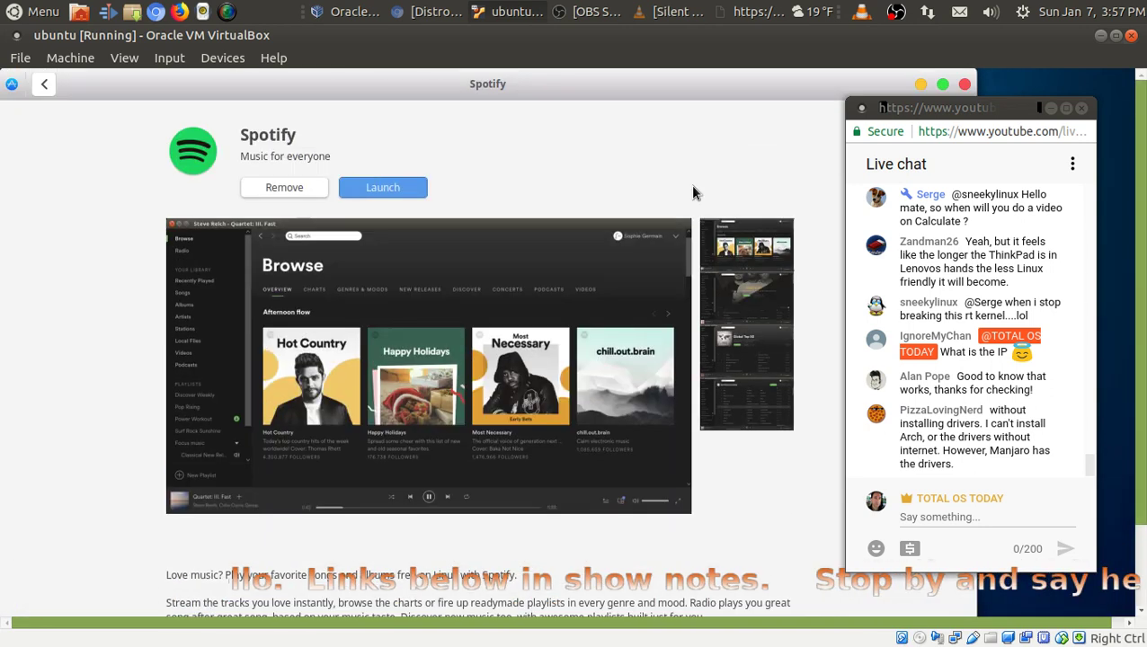
{"action": "left_click", "coordinate": [387, 190]}
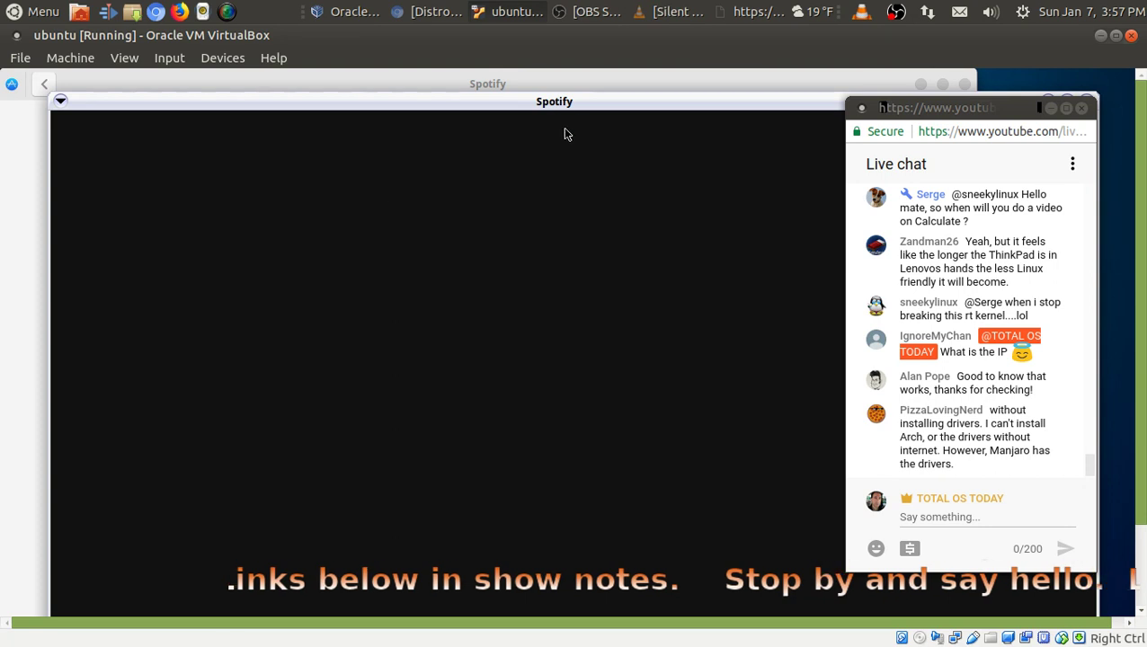
{"action": "double_click", "coordinate": [575, 102]}
{"action": "left_click_drag", "start_coordinate": [362, 107], "coordinate": [310, 118]}
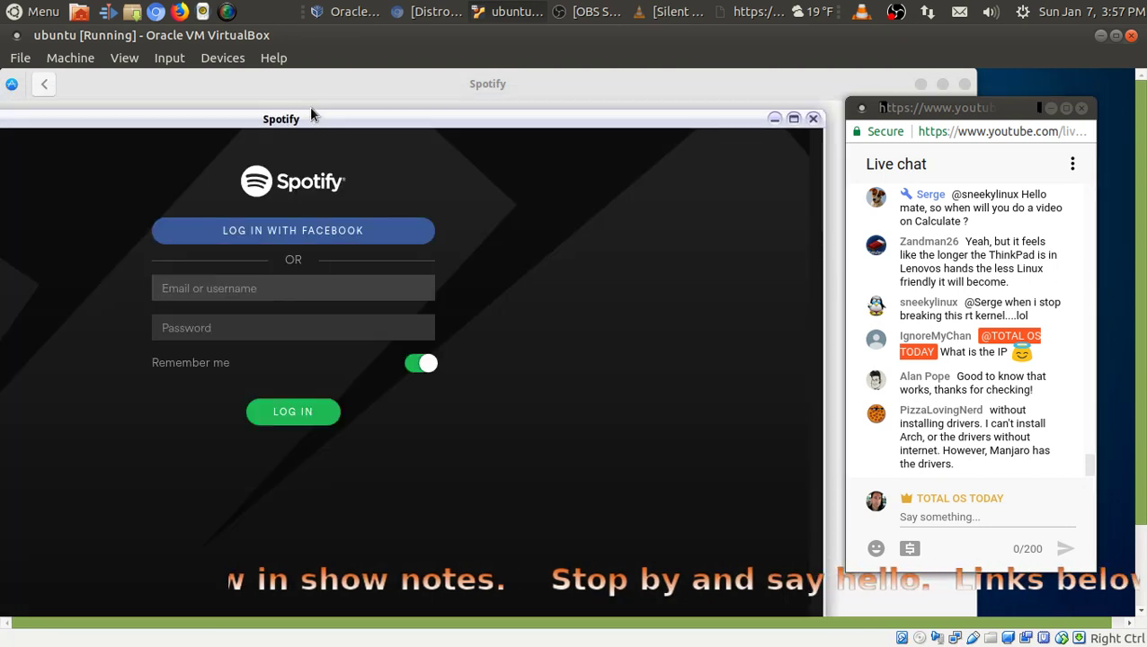
{"action": "left_click", "coordinate": [813, 119]}
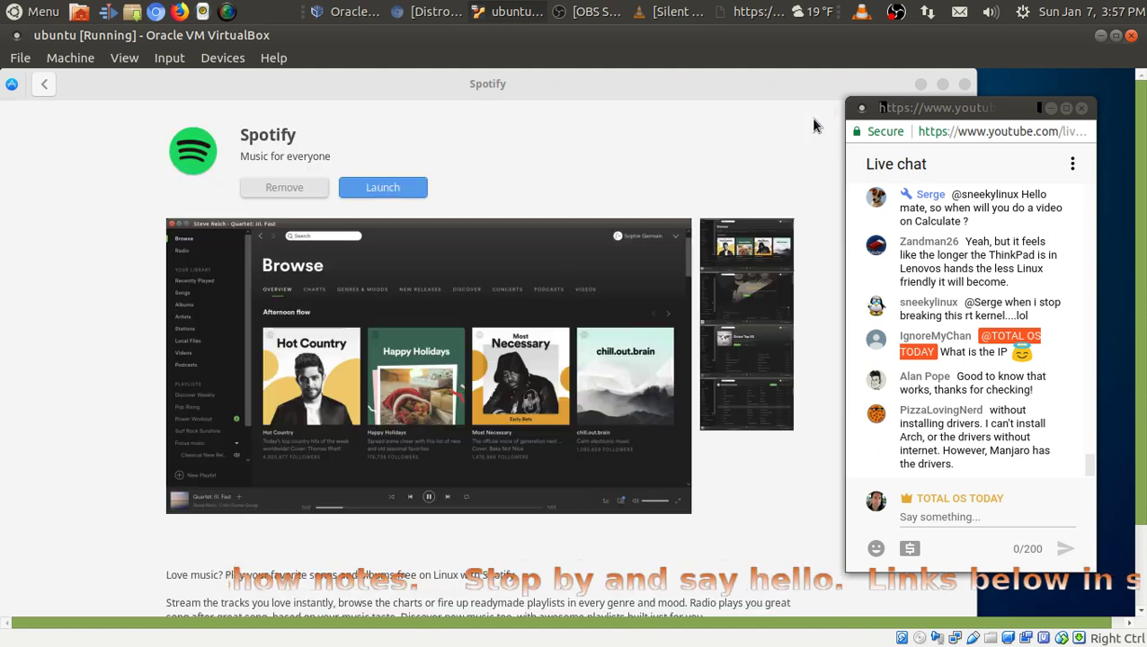
- Review Spotify's description and version details in the Software store, and close the store
{"action": "scroll", "coordinate": [607, 357], "scroll_direction": "down", "scroll_amount": 3}
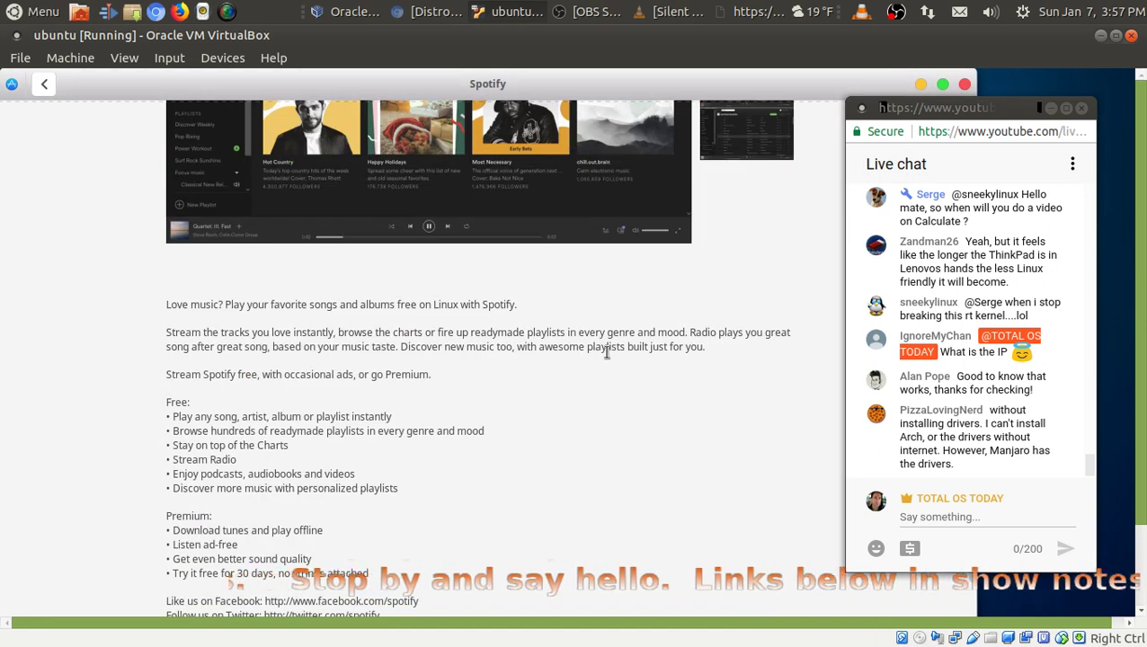
{"action": "scroll", "coordinate": [607, 353], "scroll_direction": "down", "scroll_amount": 1}
{"action": "scroll", "coordinate": [530, 389], "scroll_direction": "down", "scroll_amount": 2}
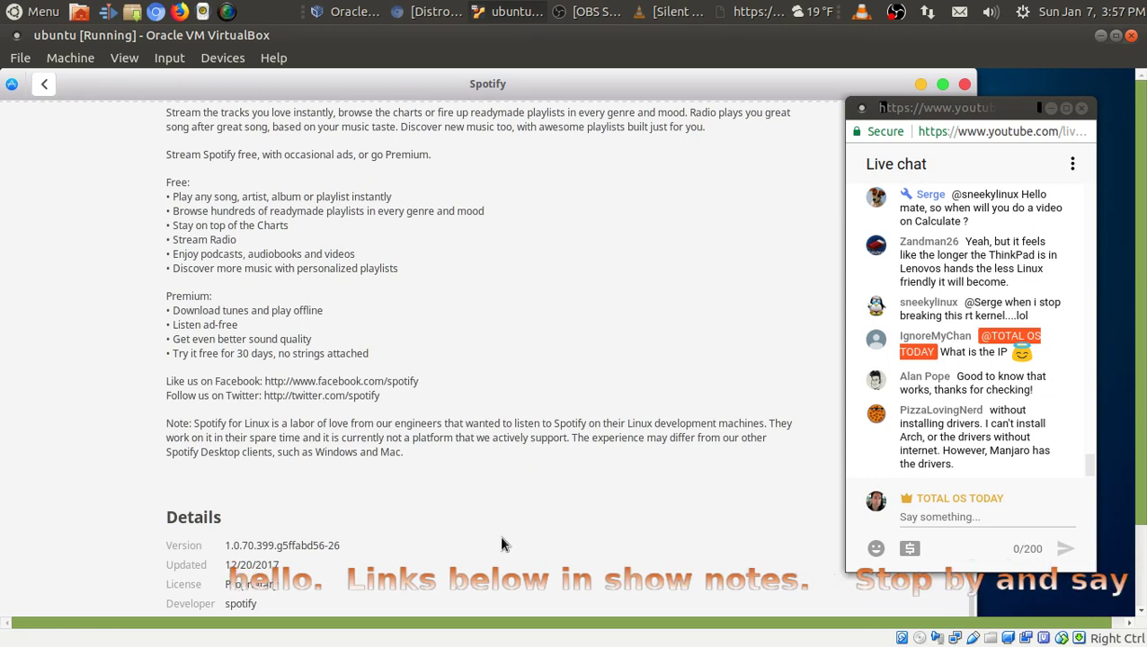
{"action": "scroll", "coordinate": [501, 543], "scroll_direction": "up", "scroll_amount": 15}
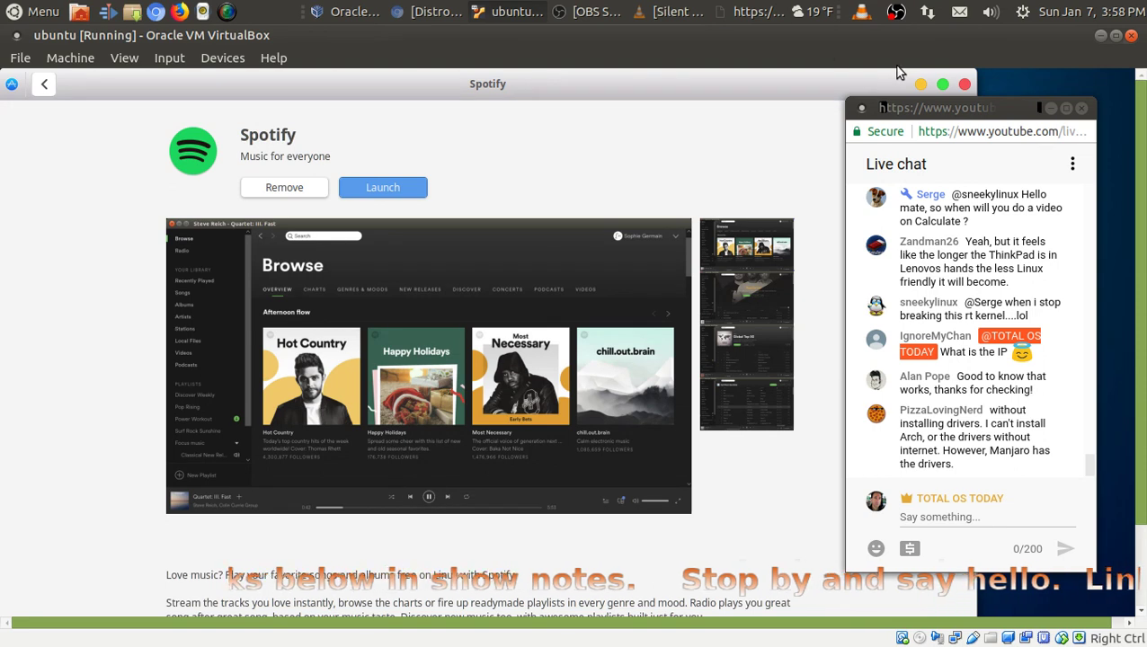
{"action": "left_click", "coordinate": [964, 86]}
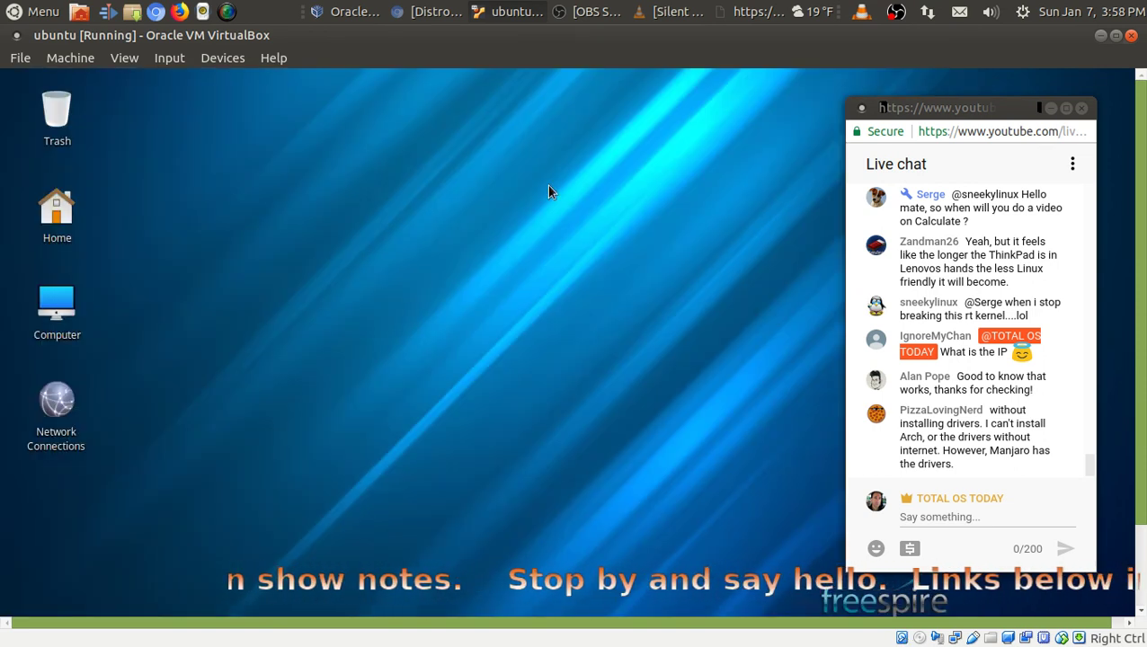
- Open a terminal from the desktop and refresh the package lists with sudo apt-get update, authenticating with the account password
{"action": "right_click", "coordinate": [276, 158]}
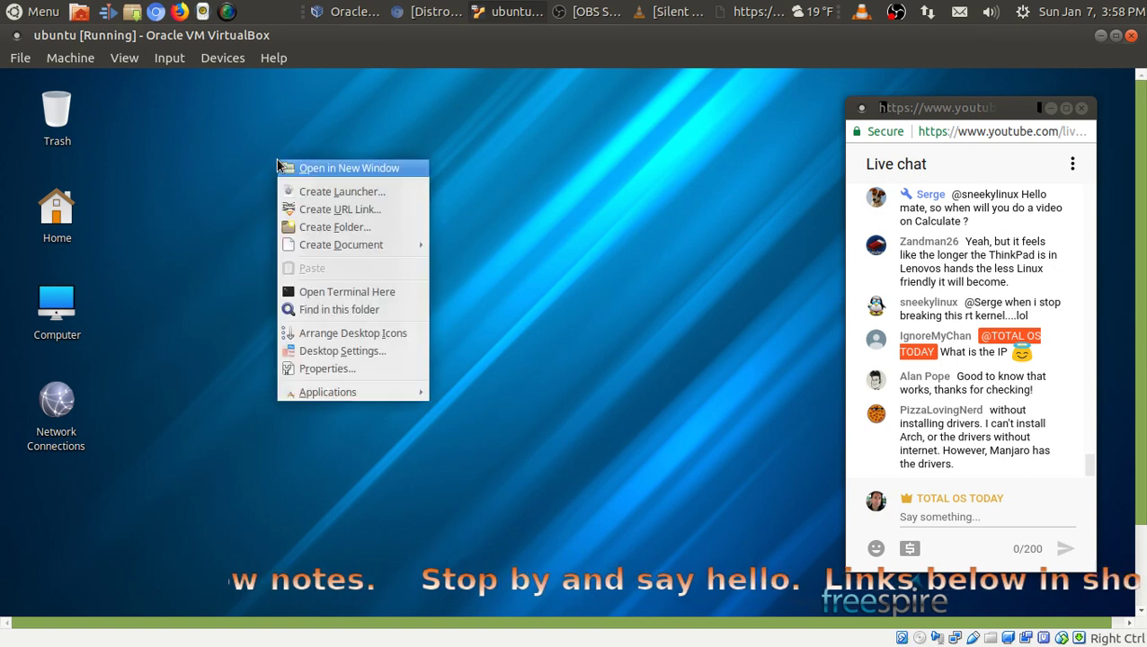
{"action": "left_click", "coordinate": [397, 293]}
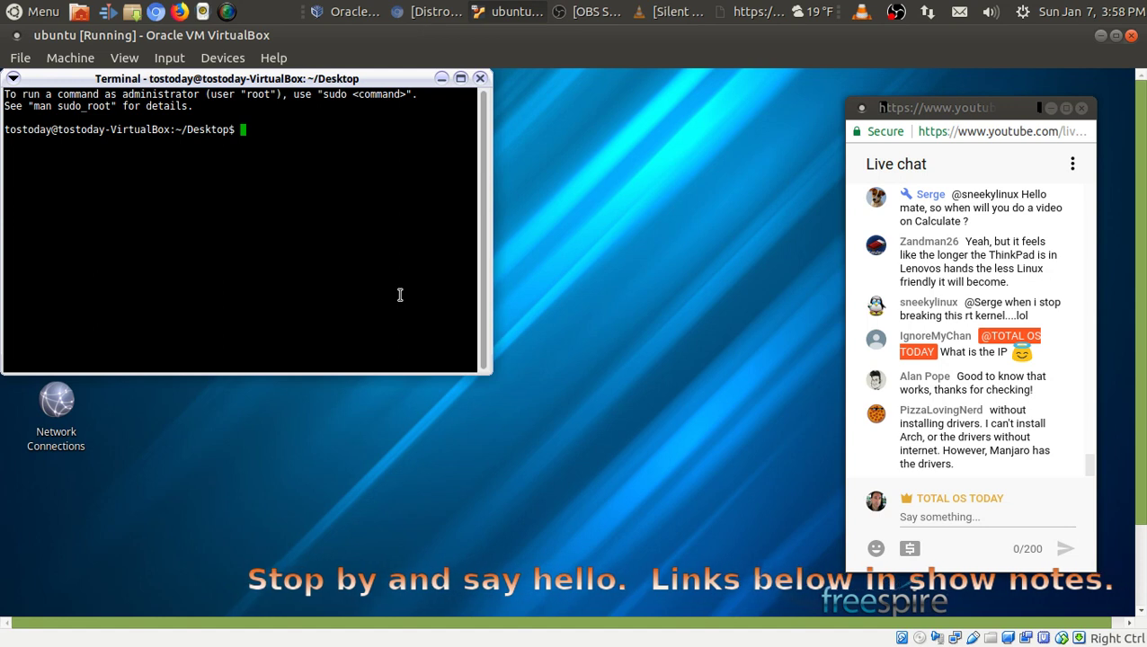
{"action": "type", "text": "as"}
{"action": "key", "text": "BackSpace"}
{"action": "key", "text": "BackSpace"}
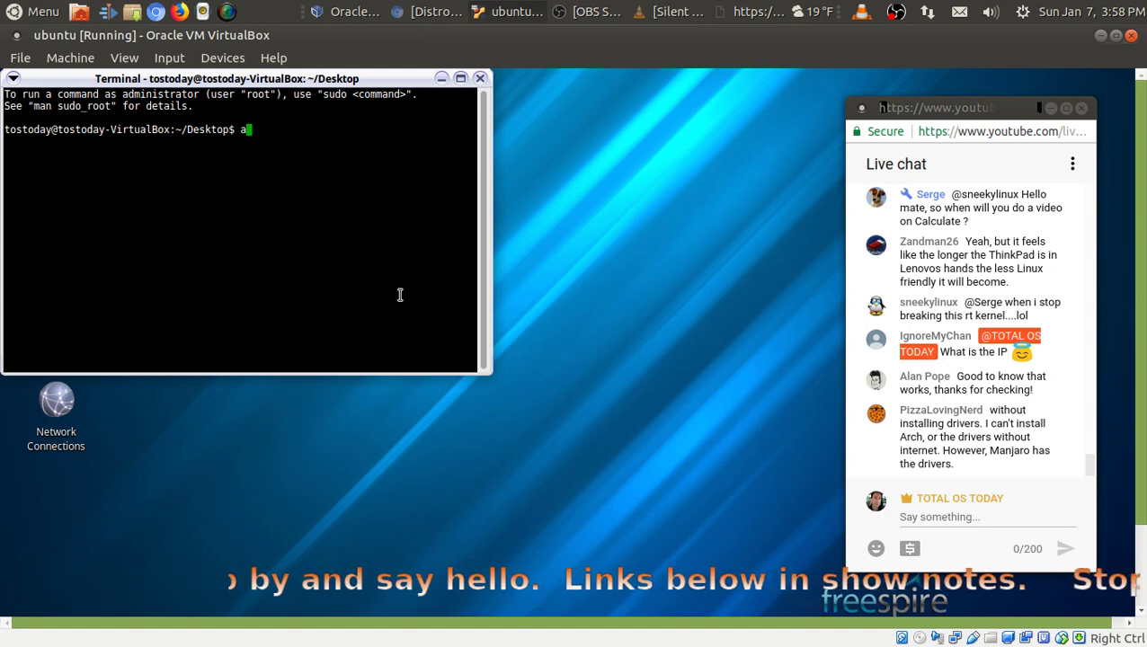
{"action": "type", "text": "sudo apt"}
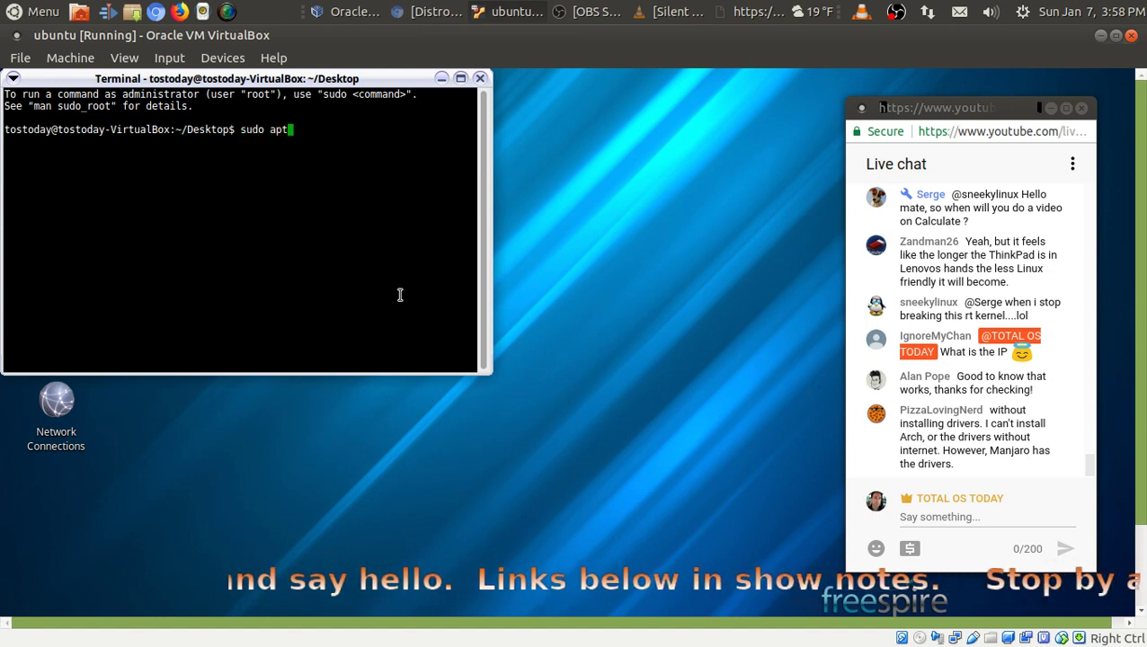
{"action": "type", "text": "-get updte"}
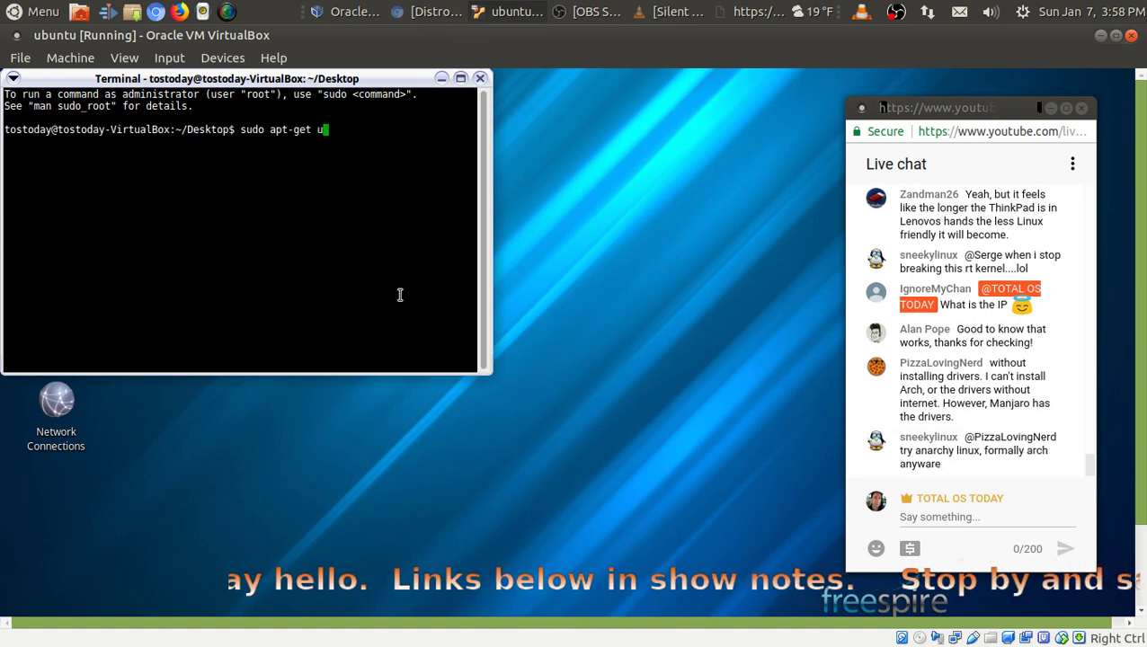
{"action": "key", "text": "BackSpace"}
{"action": "key", "text": "BackSpace"}
{"action": "type", "text": "ate"}
{"action": "key", "text": "Return"}
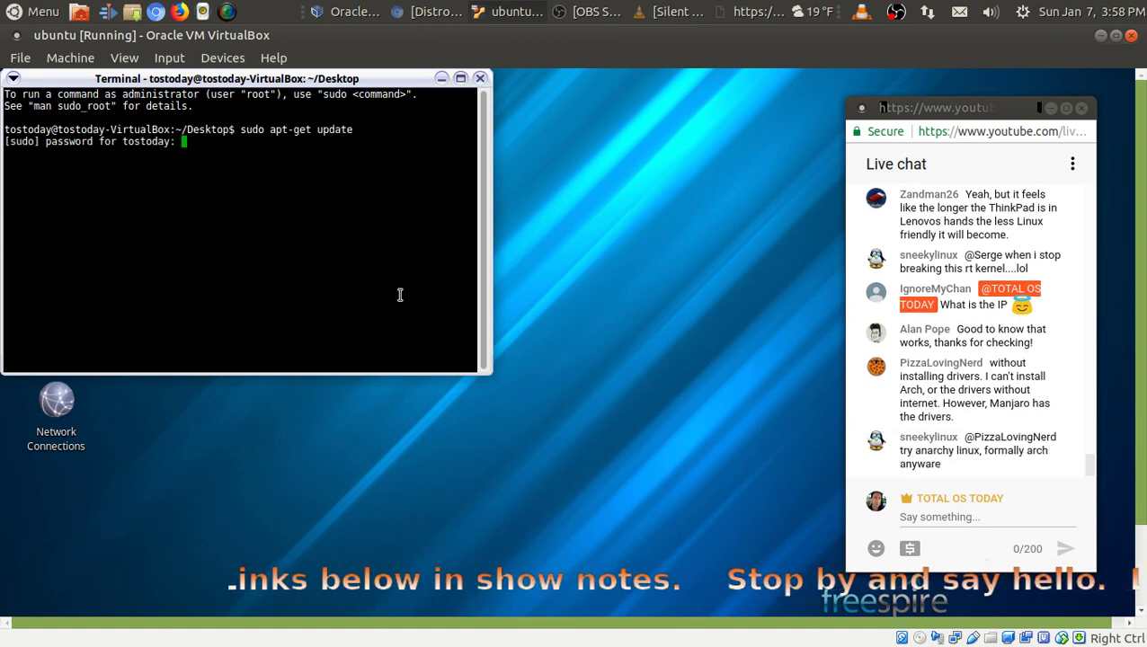
{"action": "key", "text": "Return"}
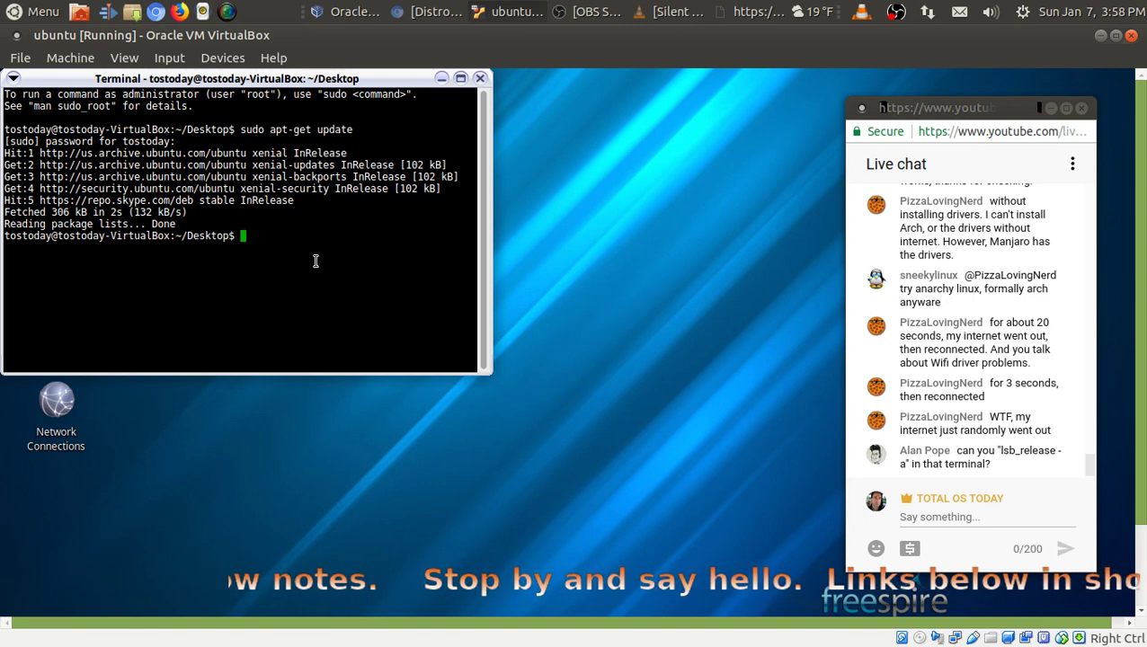
- Try to print the distribution's release information with the command lsb_release-a
{"action": "type", "text": "l"}
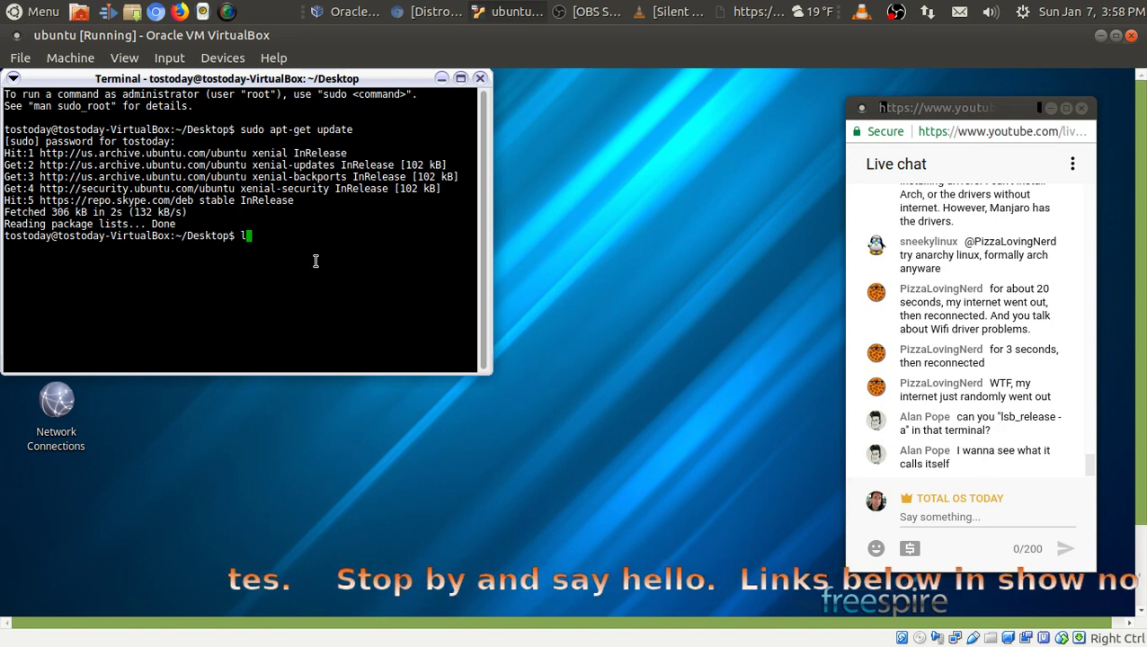
{"action": "type", "text": "s"}
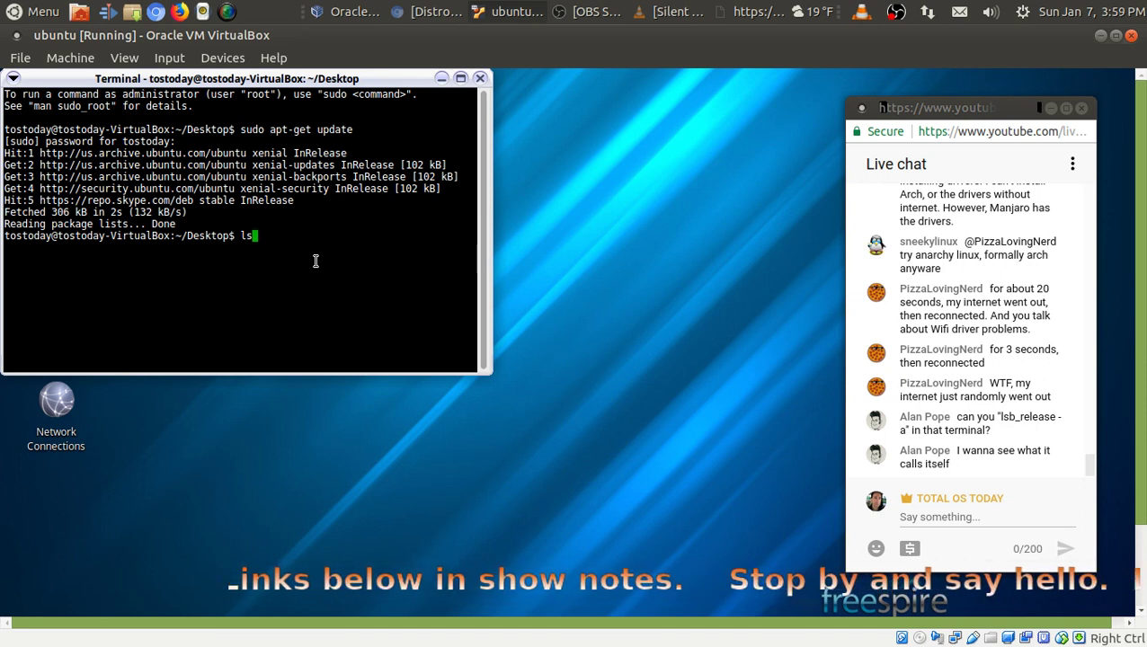
{"action": "type", "text": "b"}
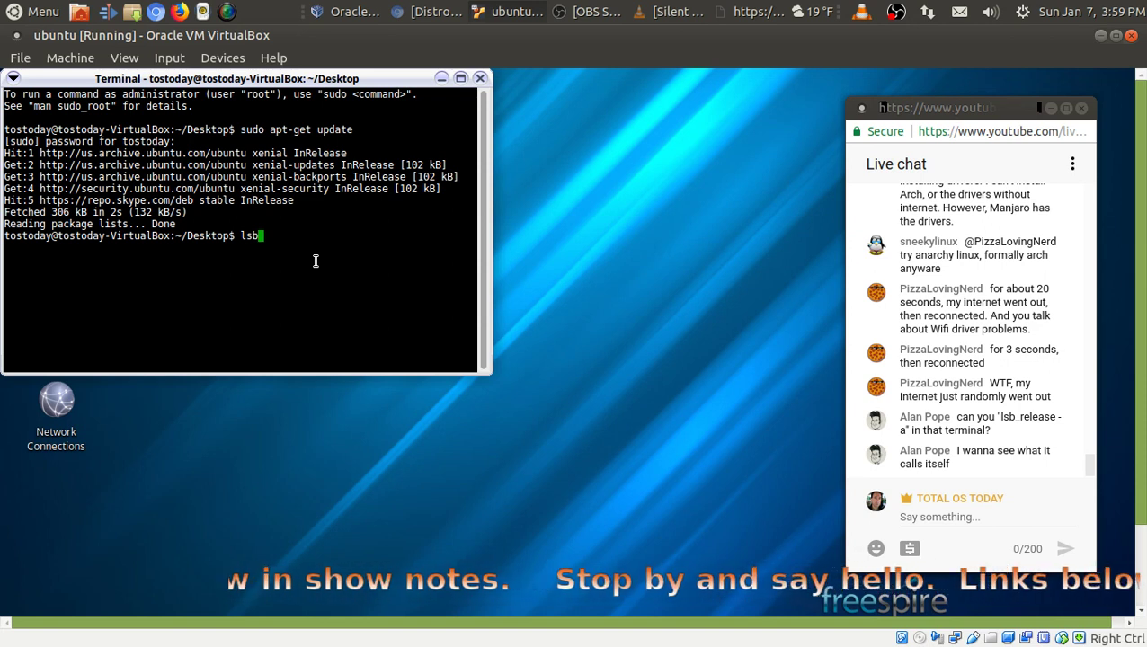
{"action": "type", "text": "-"}
{"action": "key", "text": "BackSpace"}
{"action": "type", "text": "_reles"}
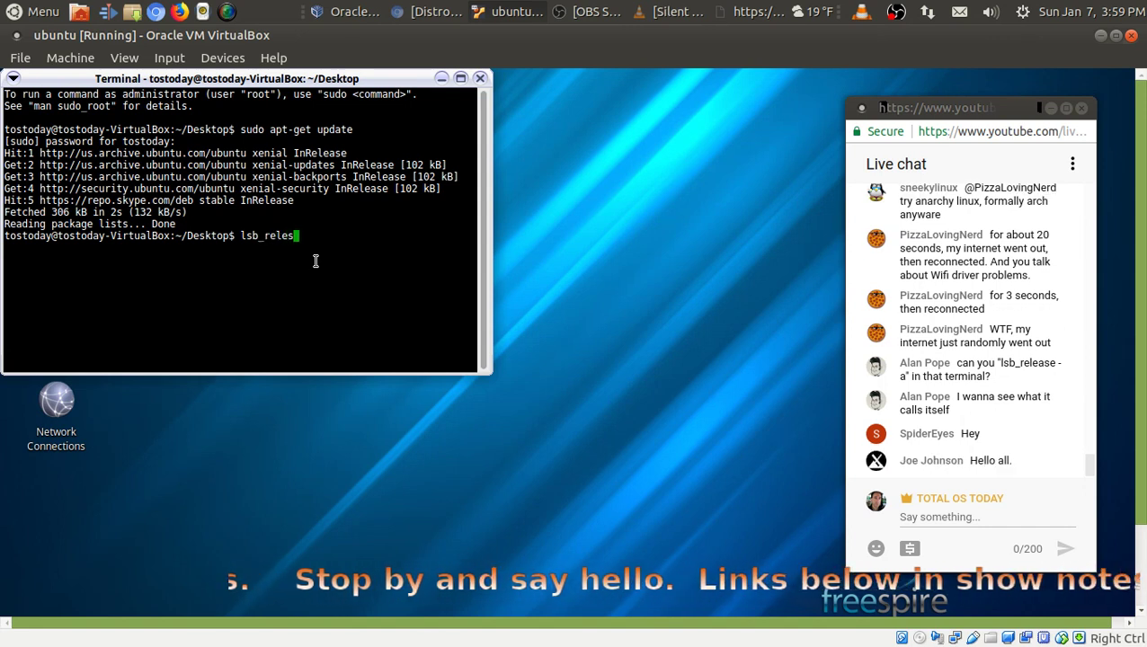
{"action": "key", "text": "BackSpace"}
{"action": "type", "text": "ase"}
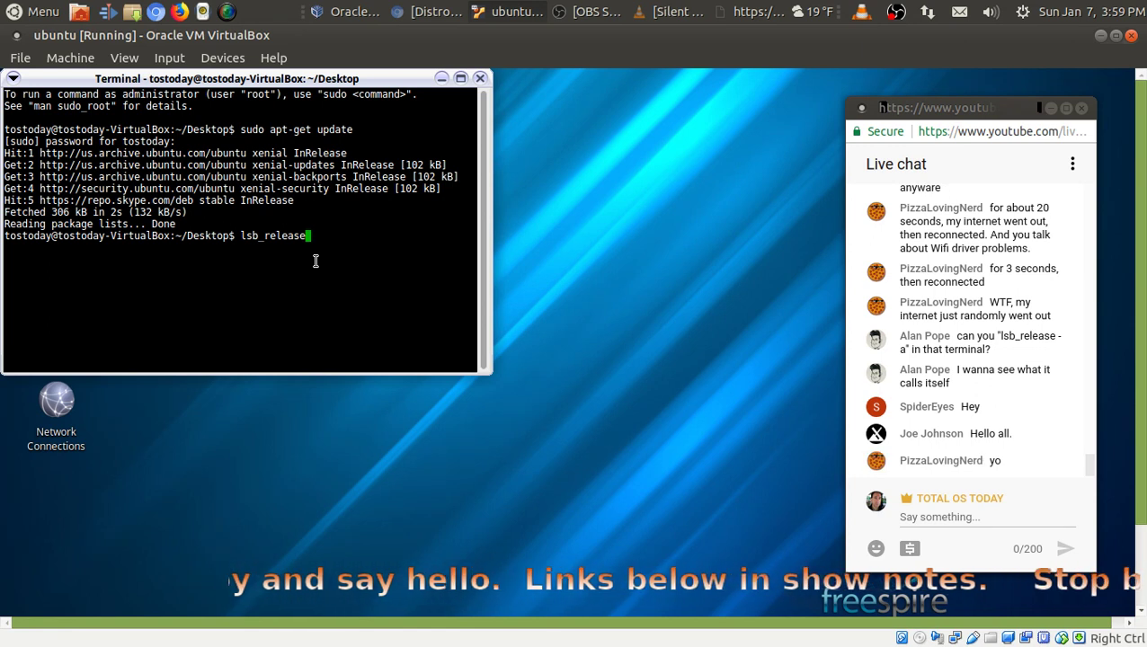
{"action": "type", "text": "-a"}
{"action": "key", "text": "Return"}
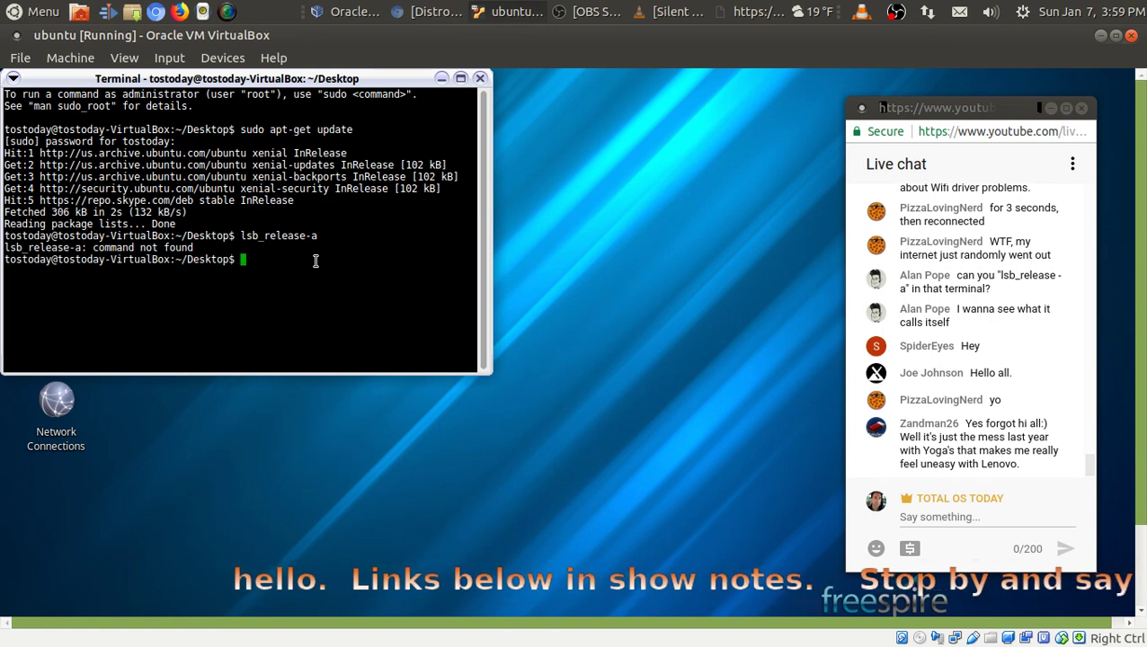
- Rerun the release query corrected to lsb_release -a, examine the distribution details, and close the terminal
{"action": "key", "text": "Up"}
{"action": "key", "text": "BackSpace"}
{"action": "key", "text": "BackSpace"}
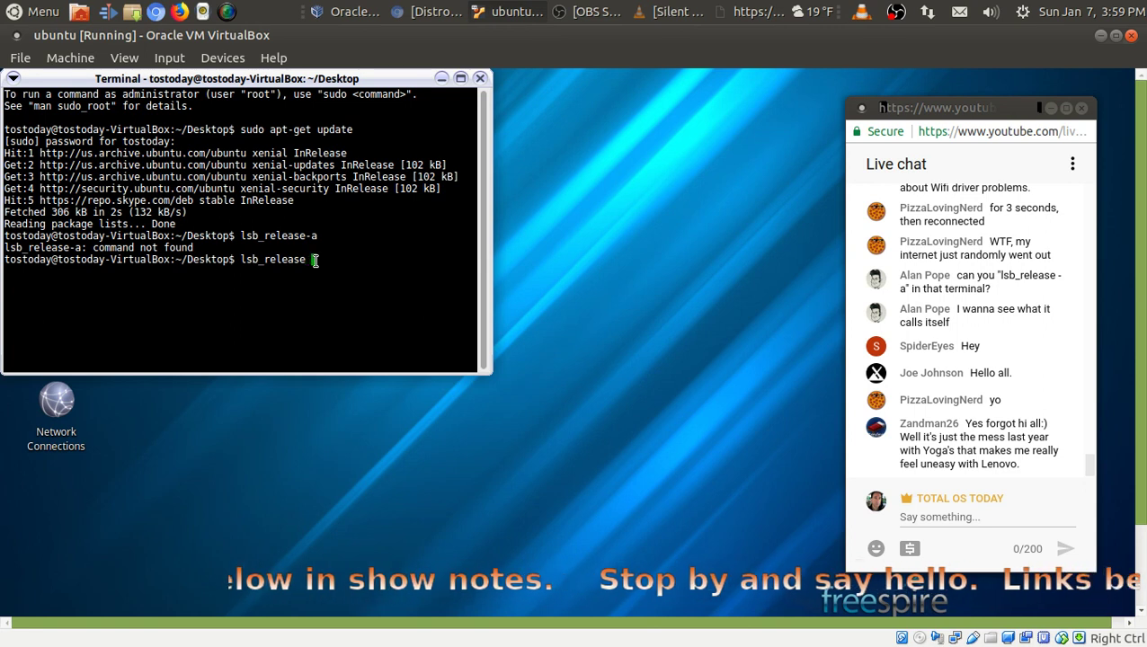
{"action": "type", "text": "-a"}
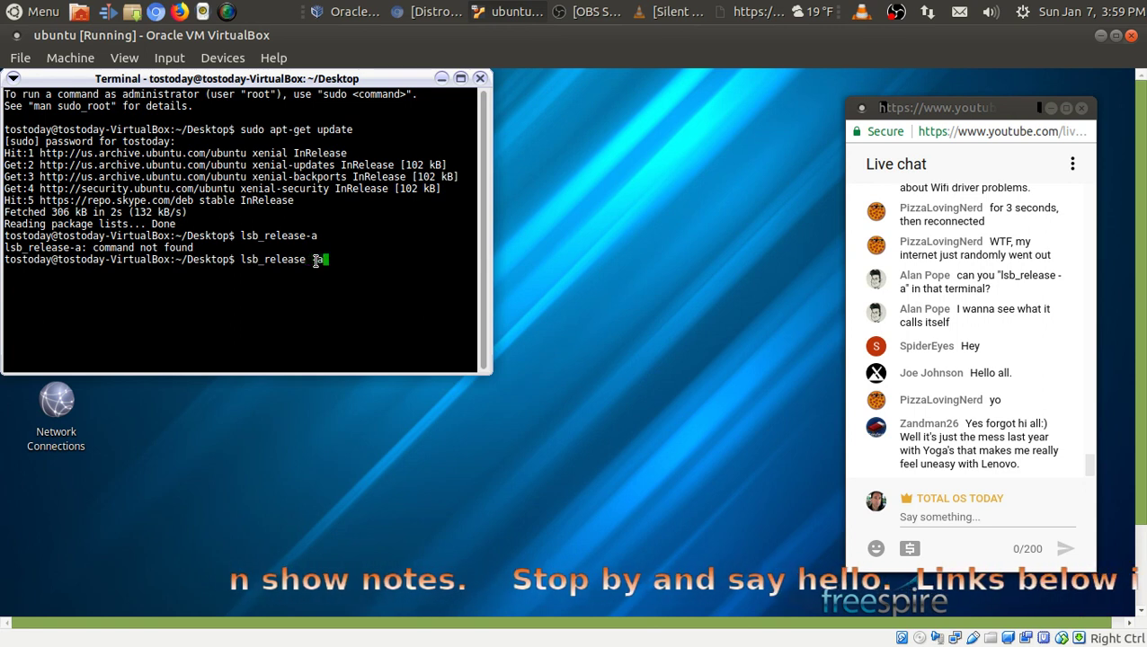
{"action": "key", "text": "Return"}
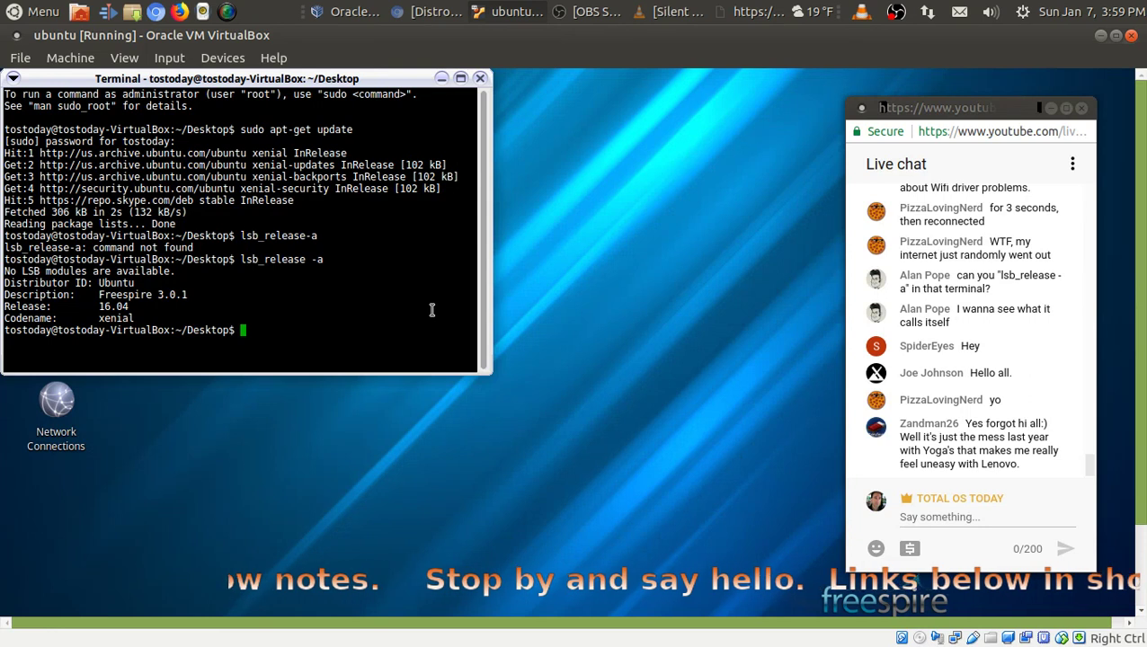
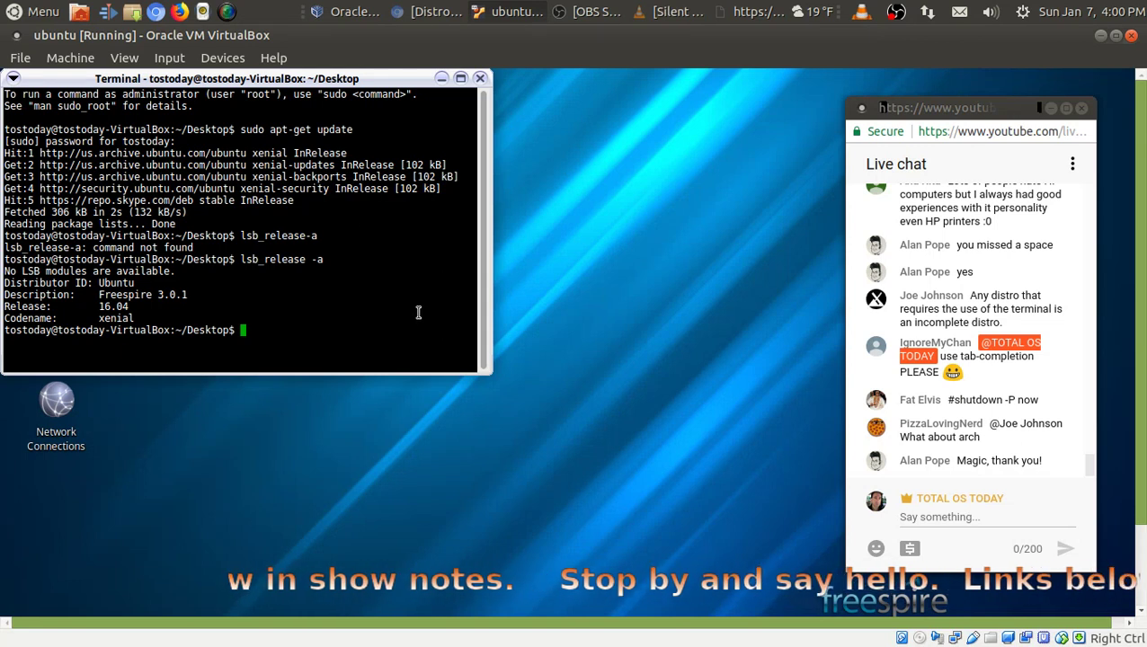
{"action": "left_click_drag", "start_coordinate": [301, 83], "coordinate": [434, 123]}
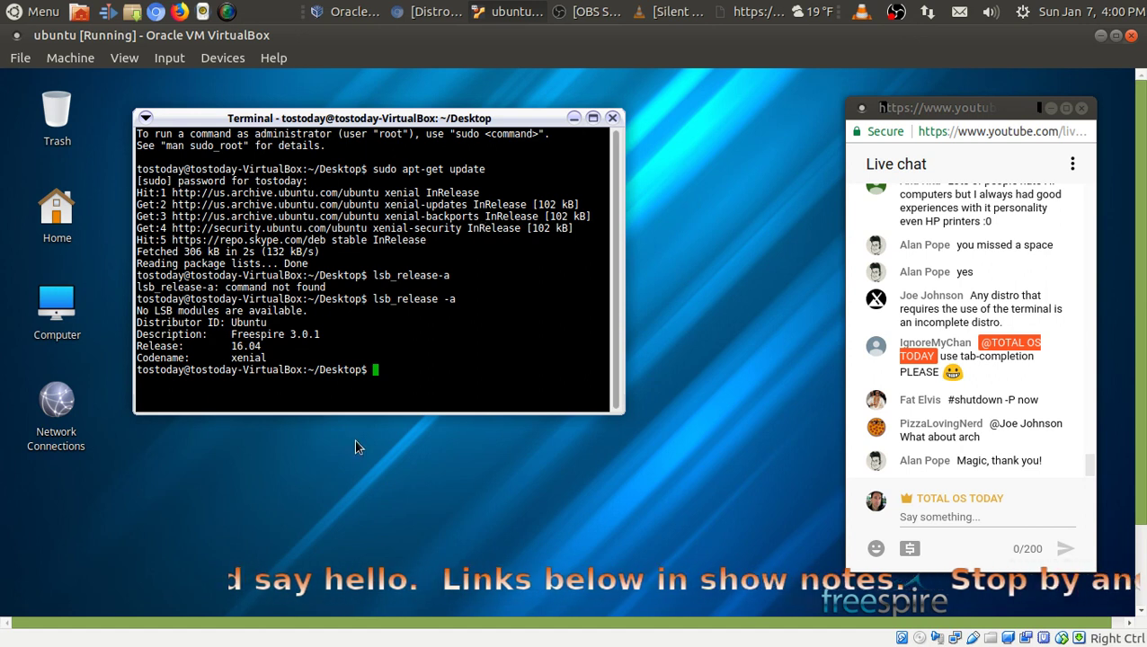
{"action": "left_click", "coordinate": [612, 119]}
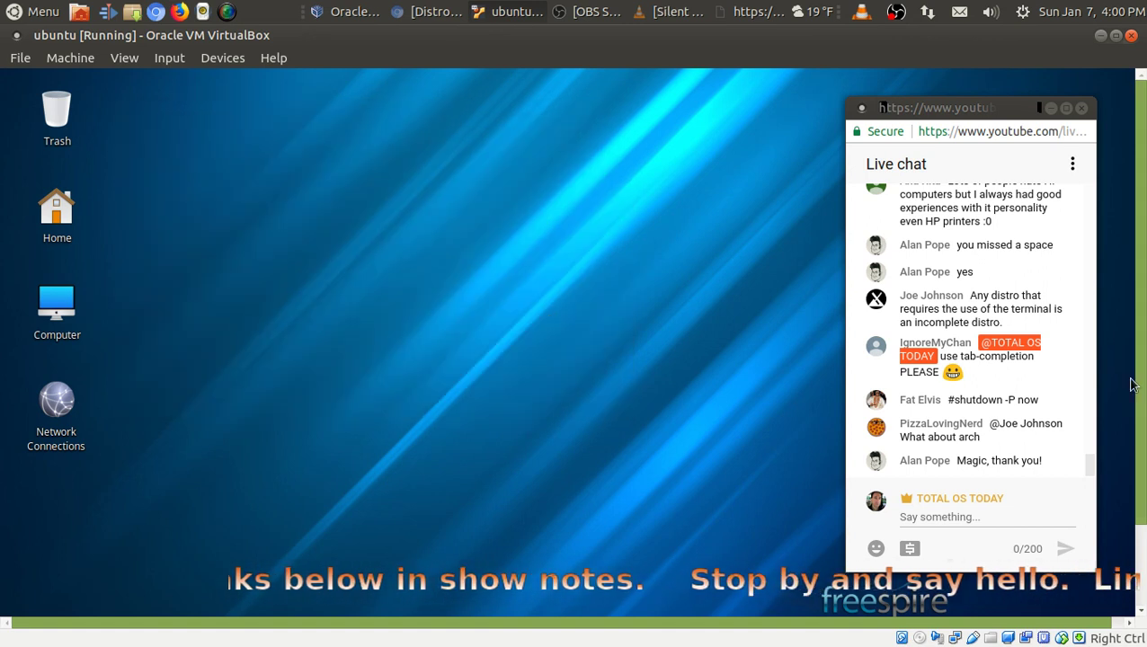
- Open the desktop settings from the desktop and browse the wallpapers available in the backdrops folder
{"action": "left_click_drag", "start_coordinate": [1139, 396], "coordinate": [1137, 530]}
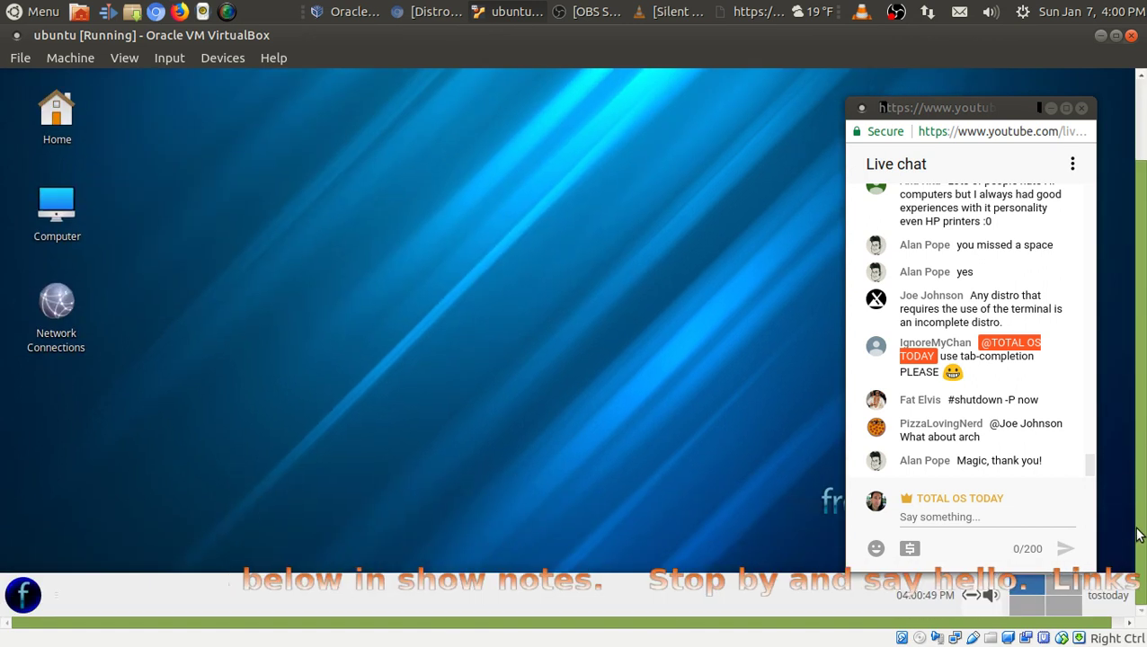
{"action": "right_click", "coordinate": [349, 142]}
{"action": "mouse_move", "coordinate": [426, 368]}
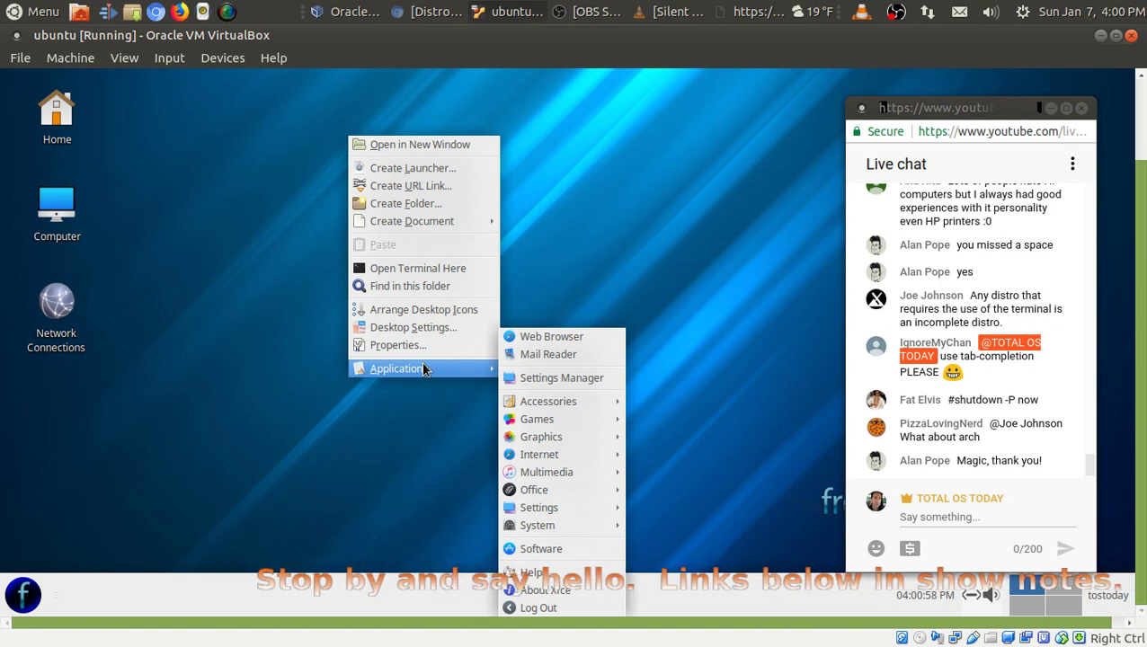
{"action": "left_click", "coordinate": [428, 326]}
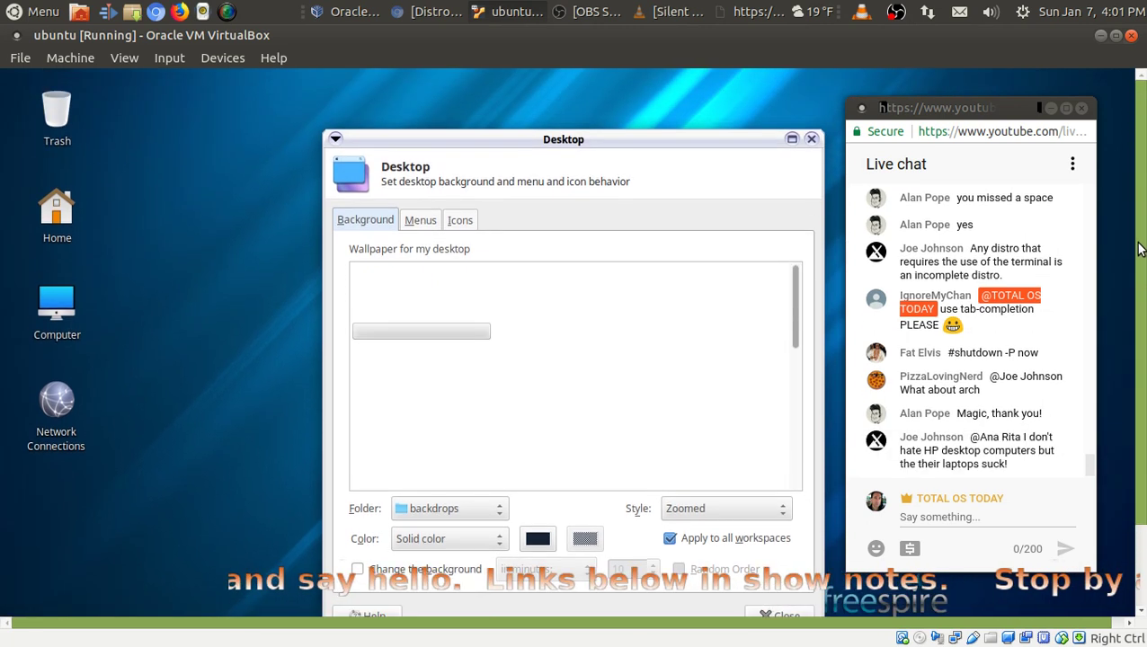
{"action": "left_click_drag", "start_coordinate": [595, 140], "coordinate": [539, 108]}
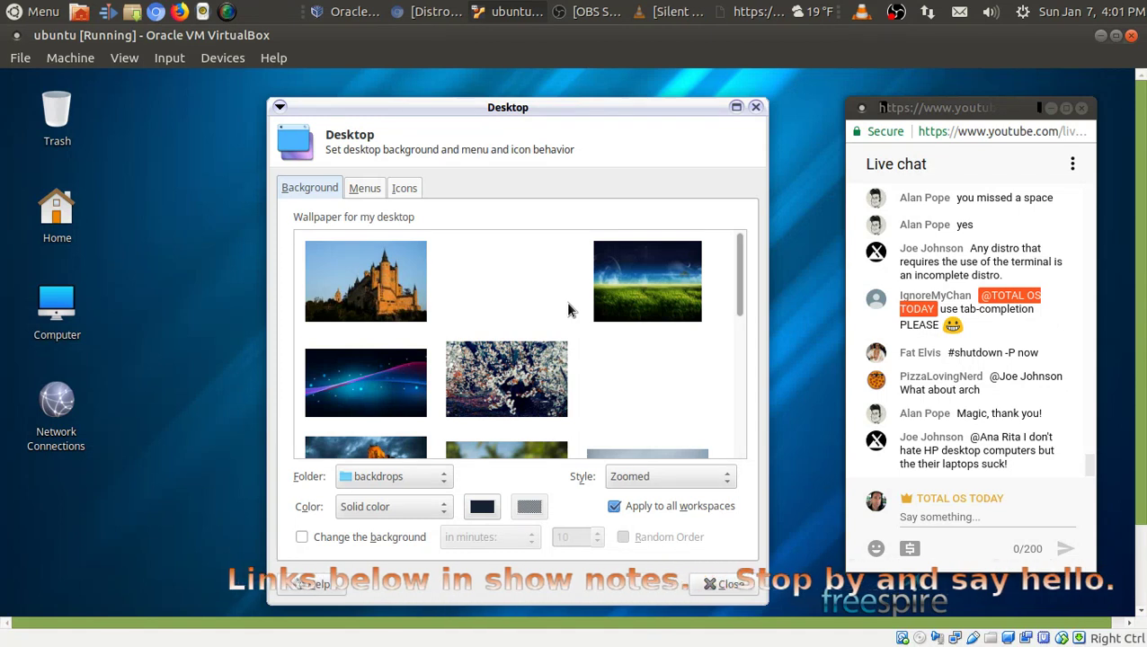
{"action": "scroll", "coordinate": [568, 310], "scroll_direction": "down", "scroll_amount": 4}
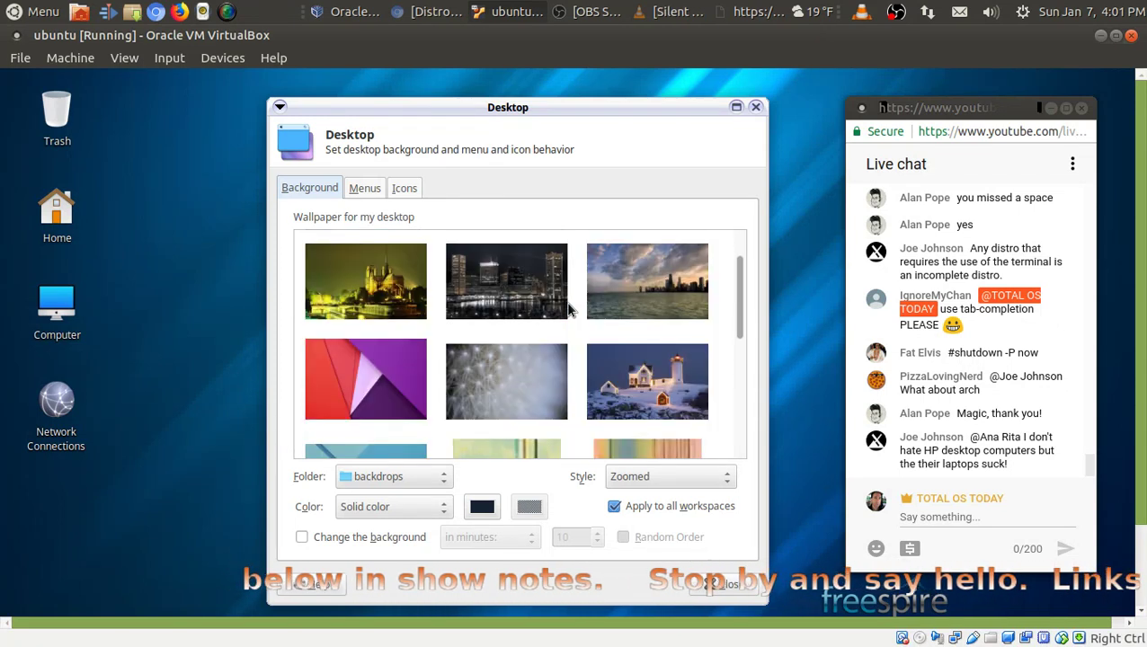
{"action": "scroll", "coordinate": [568, 311], "scroll_direction": "down", "scroll_amount": 3}
{"action": "scroll", "coordinate": [742, 337], "scroll_direction": "down", "scroll_amount": 1}
{"action": "left_click_drag", "start_coordinate": [741, 337], "coordinate": [738, 271]}
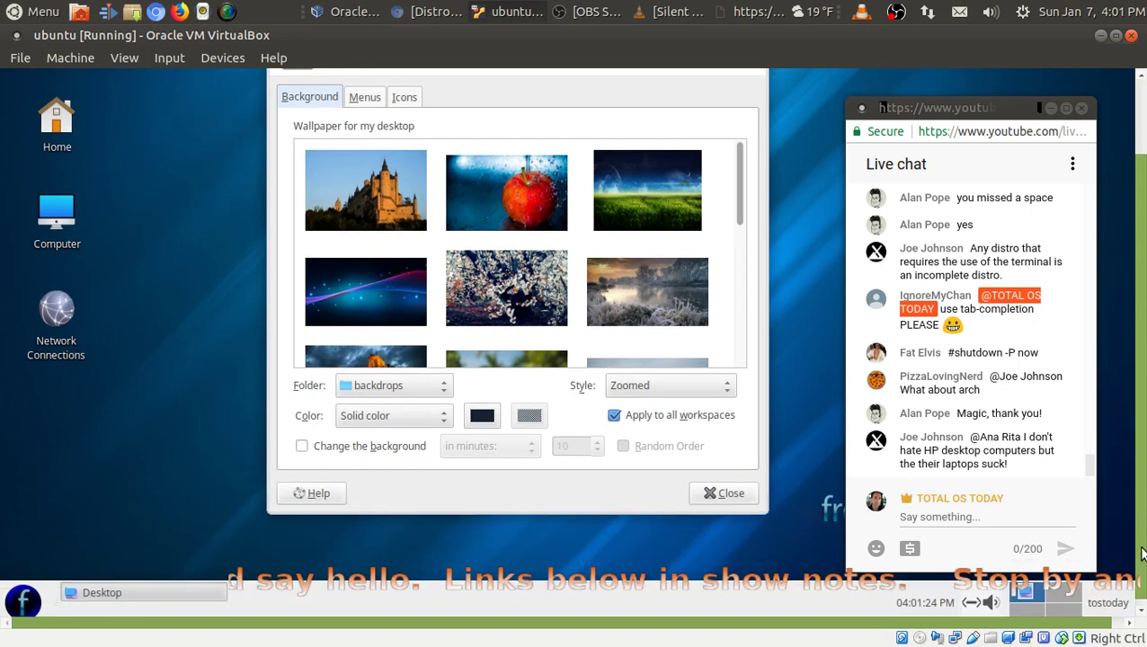
- Check which applications the Multimedia category of the Freespire application menu offers, and dismiss the menu
{"action": "left_click", "coordinate": [24, 601]}
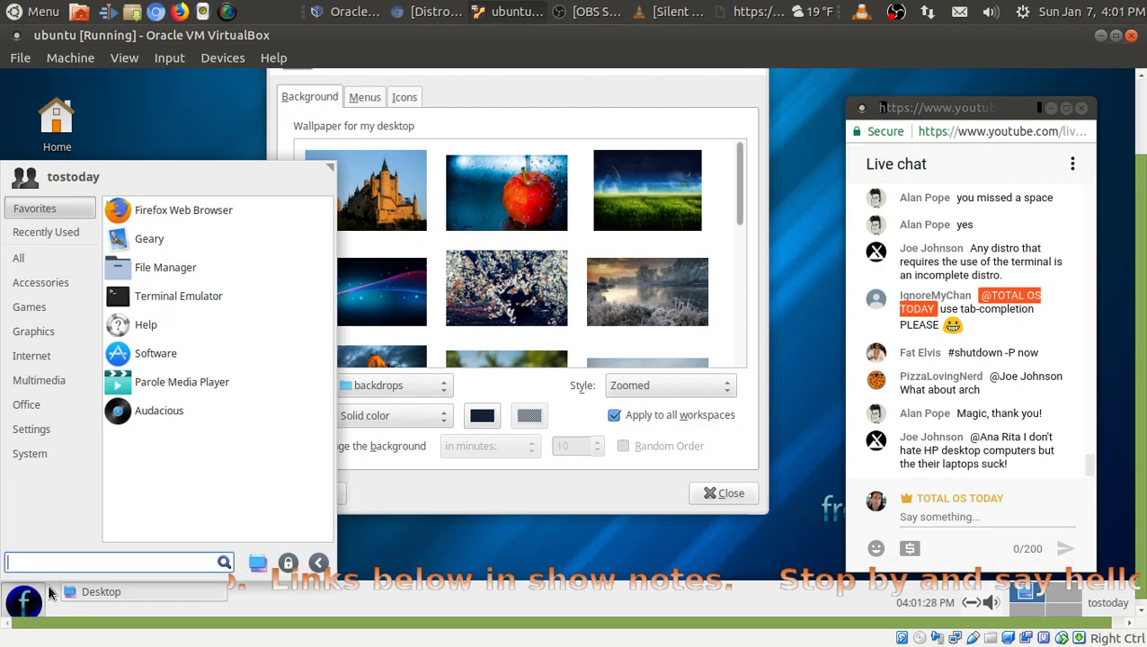
{"action": "left_click", "coordinate": [38, 381]}
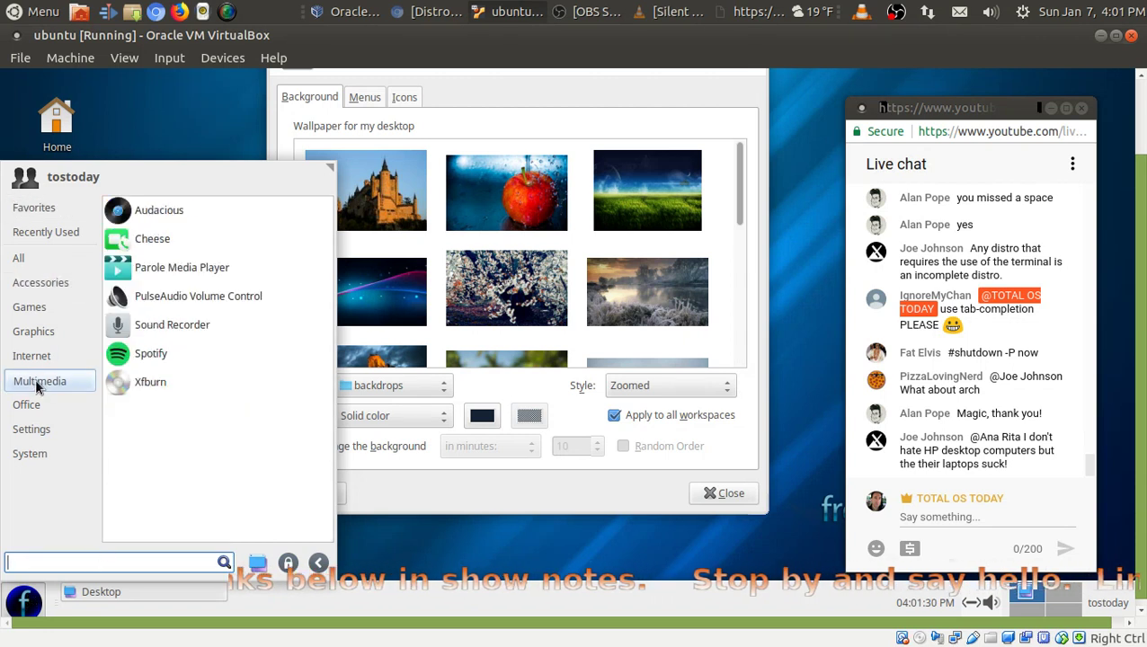
{"action": "left_click", "coordinate": [539, 543]}
- Set the wallpaper to the green field under a blue planet sky, and close the desktop settings
{"action": "left_click", "coordinate": [655, 210]}
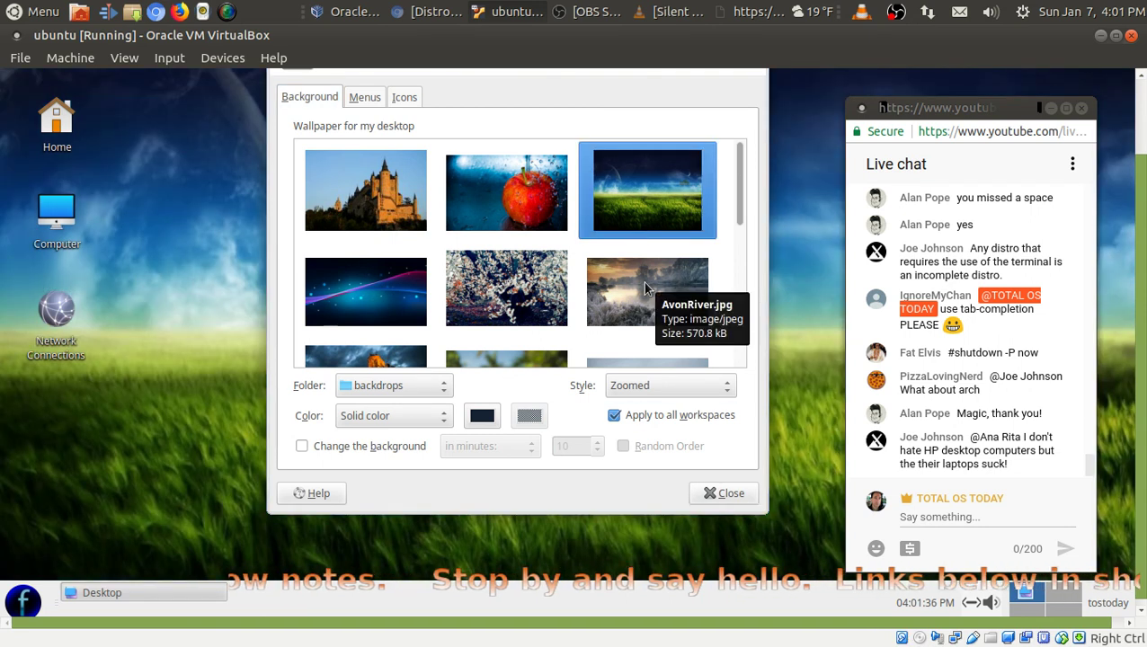
{"action": "scroll", "coordinate": [646, 288], "scroll_direction": "down", "scroll_amount": 3}
{"action": "left_click", "coordinate": [719, 494]}
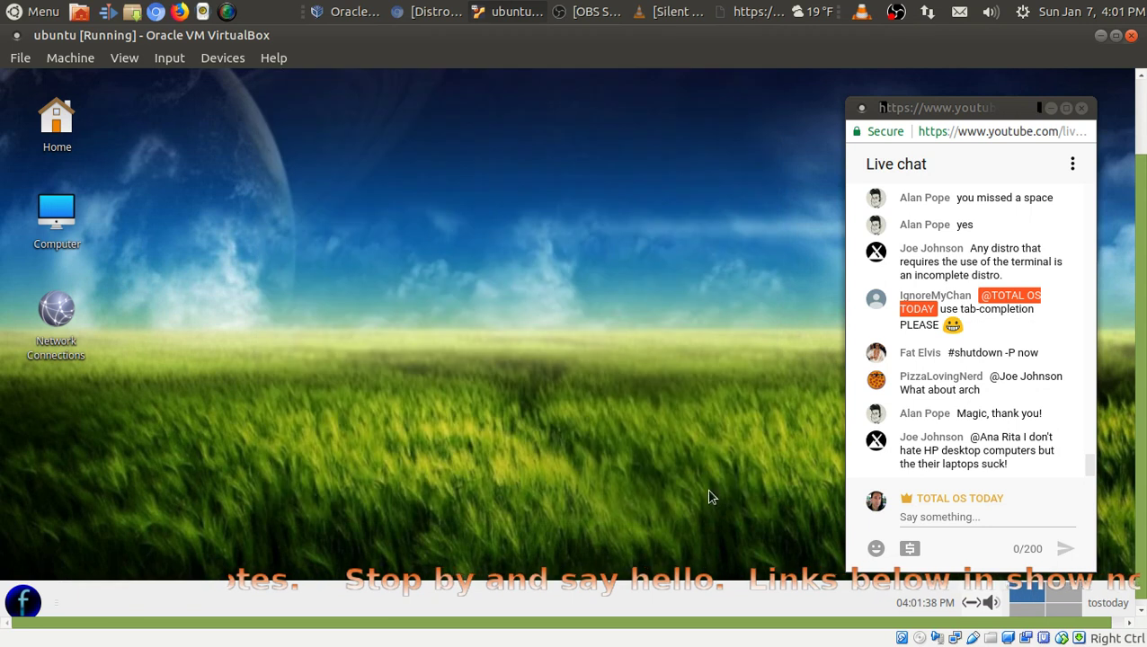
{"action": "left_click_drag", "start_coordinate": [1138, 290], "coordinate": [1139, 214]}
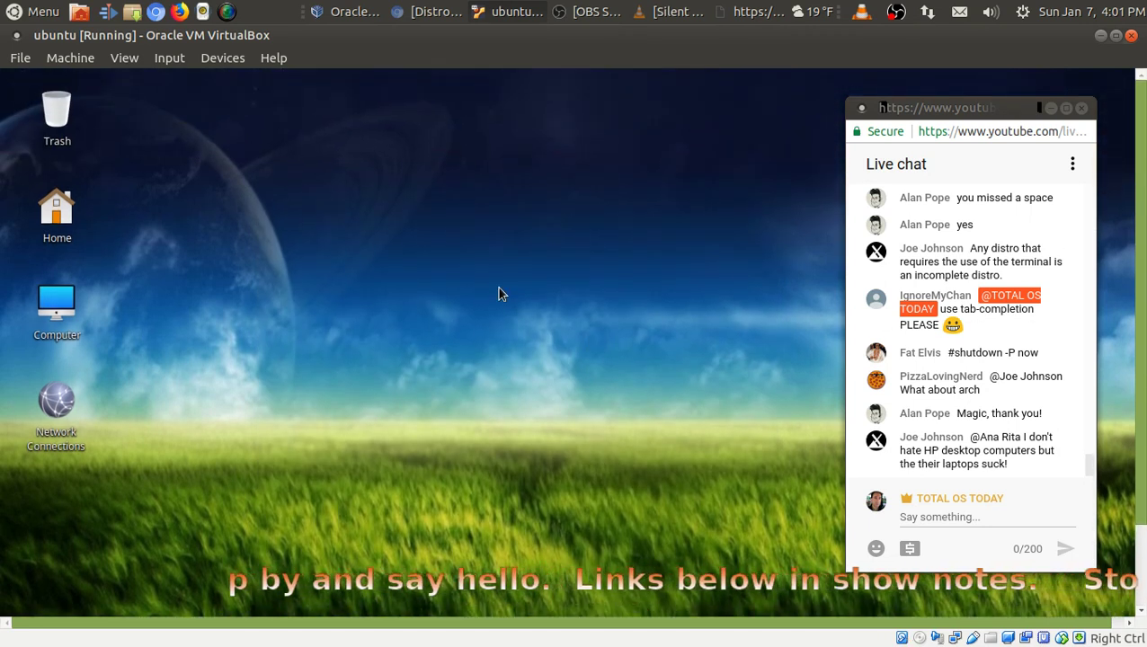
{"action": "right_click", "coordinate": [369, 108]}
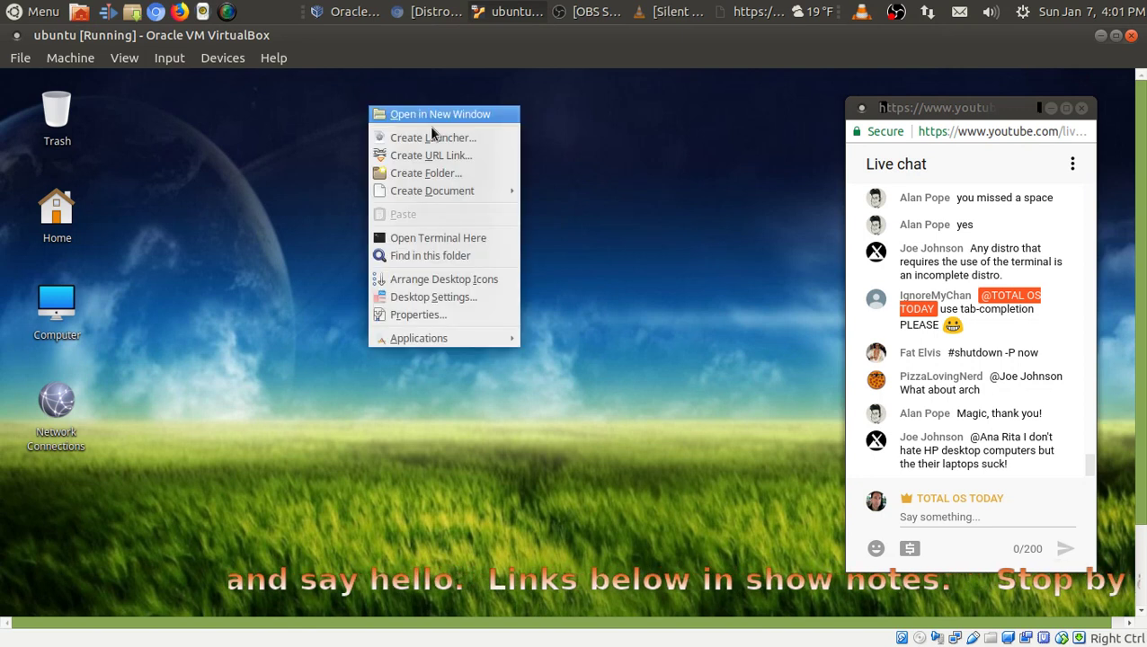
{"action": "left_click", "coordinate": [362, 454]}
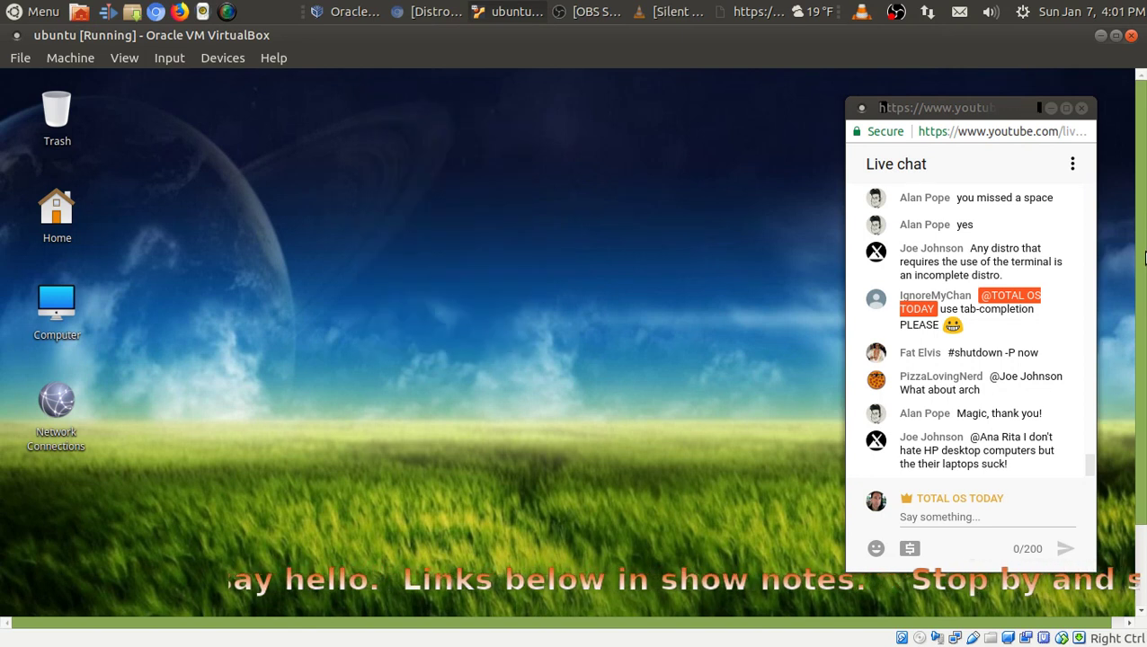
- Find Synaptic Package Manager by searching the Freespire applications for "syna", and launch it, authenticating with the account password
{"action": "scroll", "coordinate": [1142, 286], "scroll_direction": "down", "scroll_amount": 2}
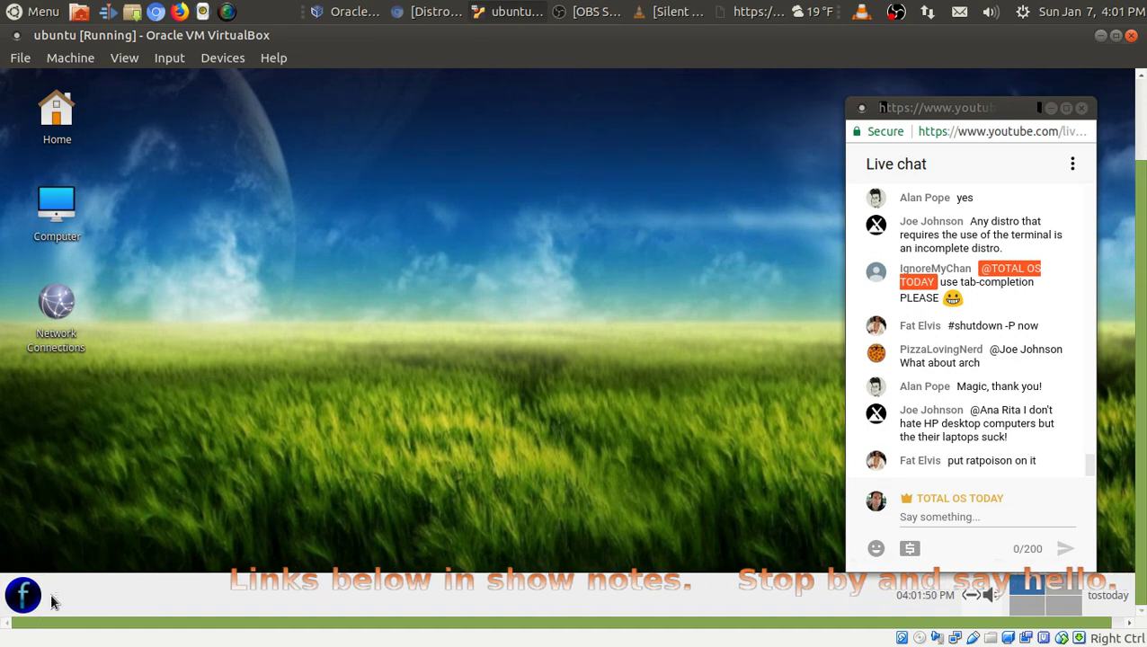
{"action": "left_click", "coordinate": [27, 604]}
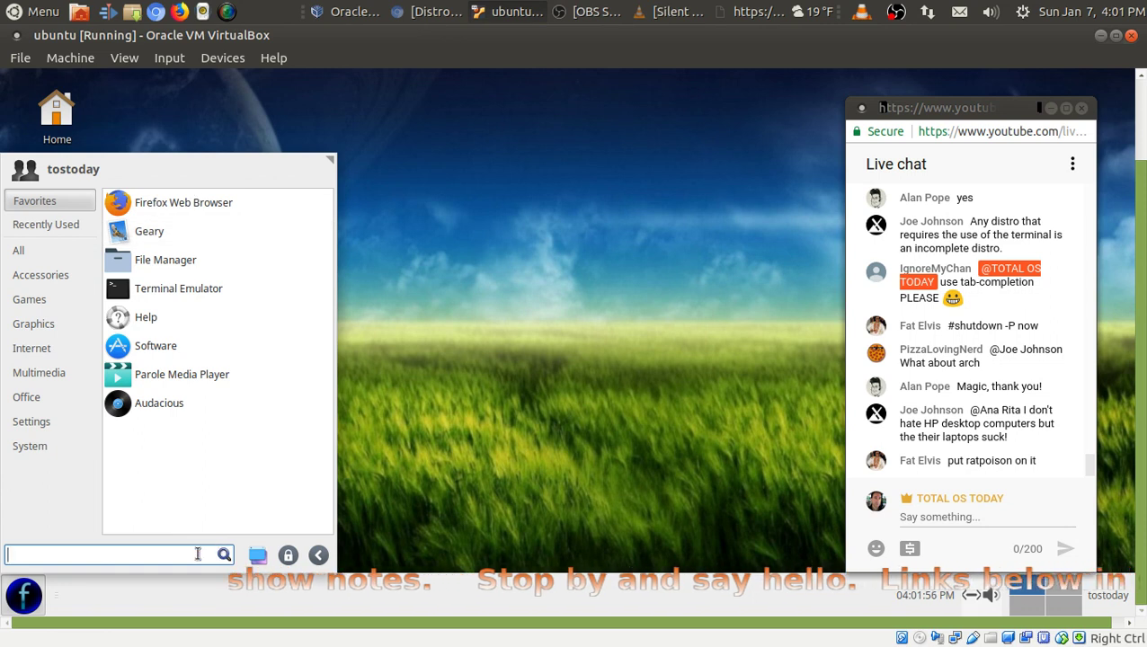
{"action": "type", "text": "syna"}
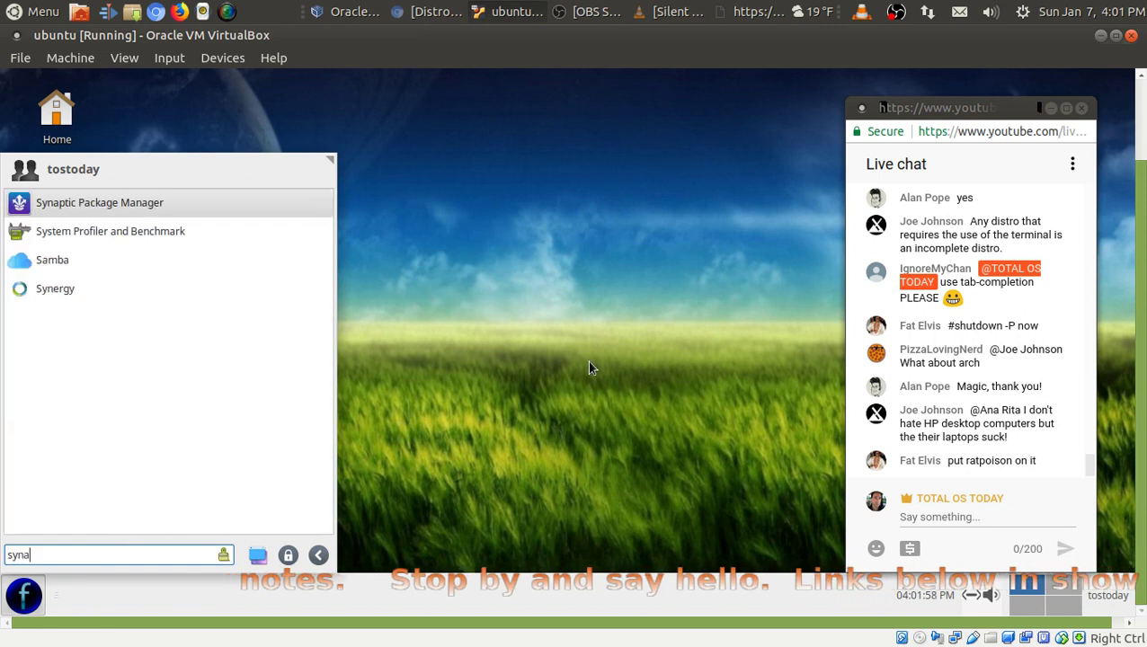
{"action": "left_click", "coordinate": [183, 200]}
{"action": "type", "text": "•••"}
{"action": "key", "text": "Return"}
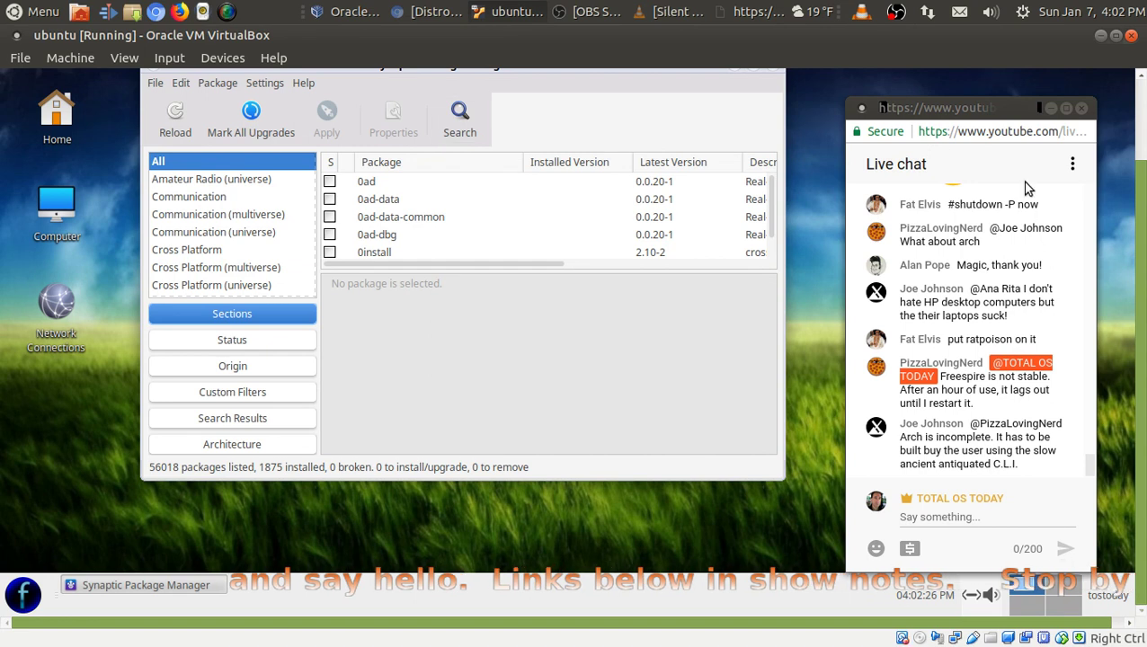
- Search the packages by description and name for clementine
{"action": "left_click_drag", "start_coordinate": [1139, 274], "coordinate": [1138, 228]}
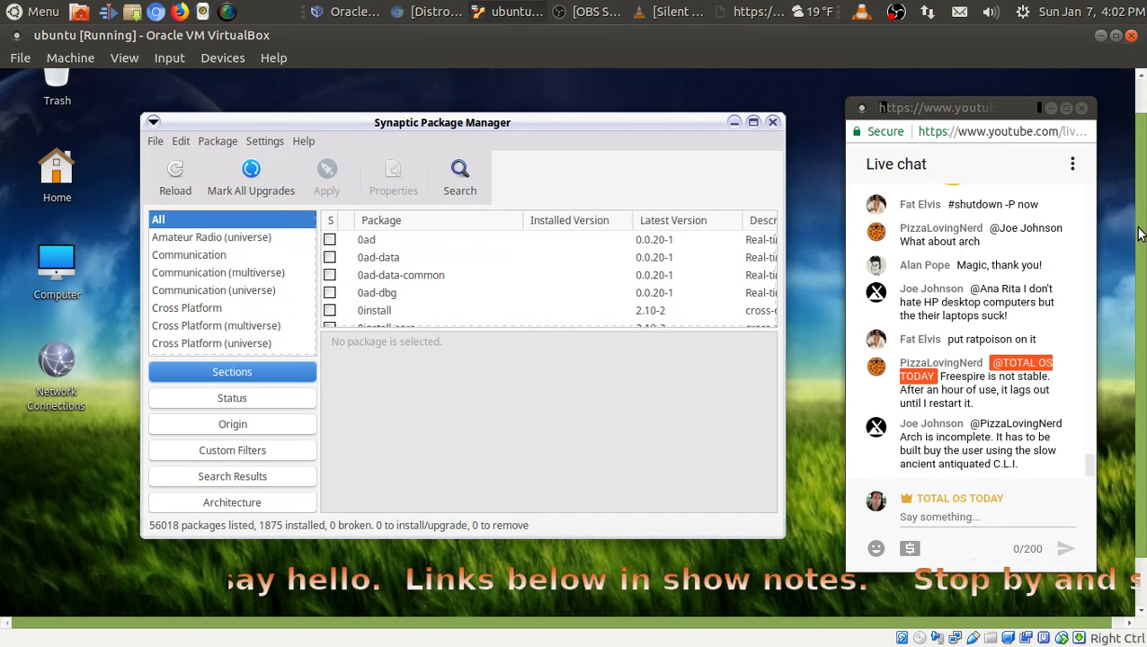
{"action": "left_click", "coordinate": [459, 177]}
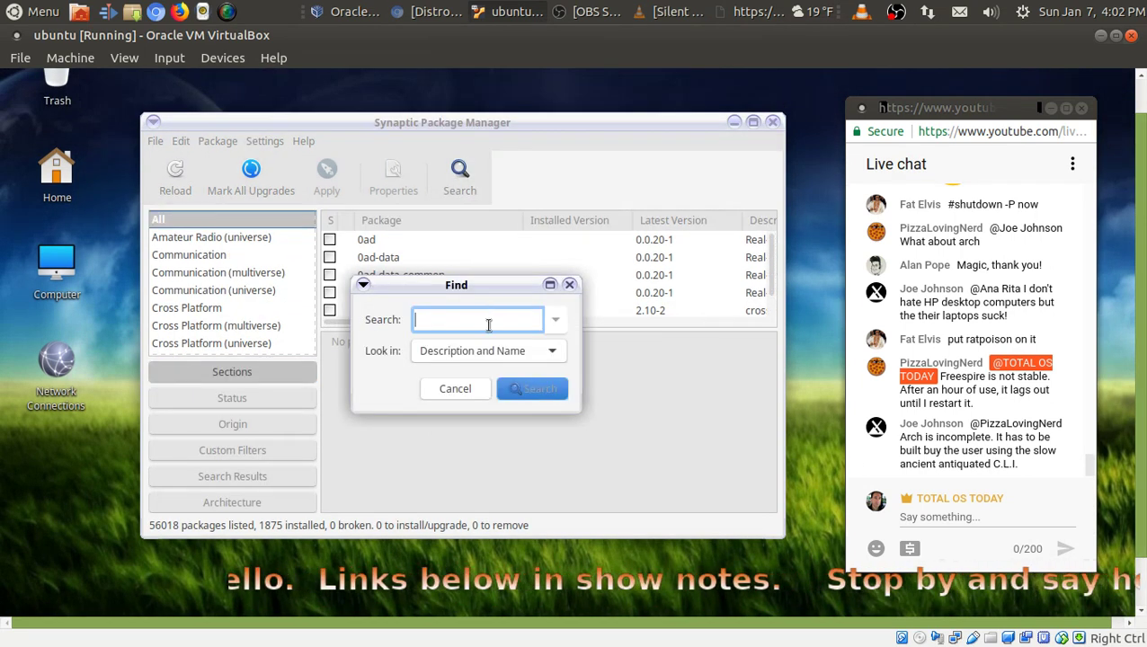
{"action": "type", "text": "clementine"}
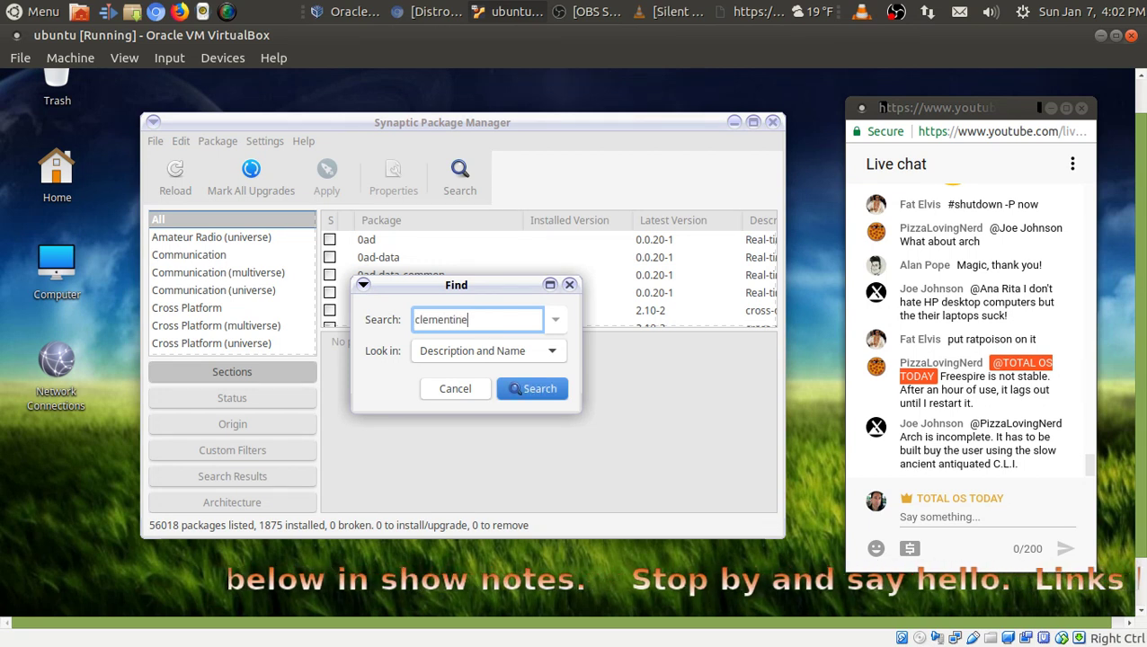
{"action": "key", "text": "Return"}
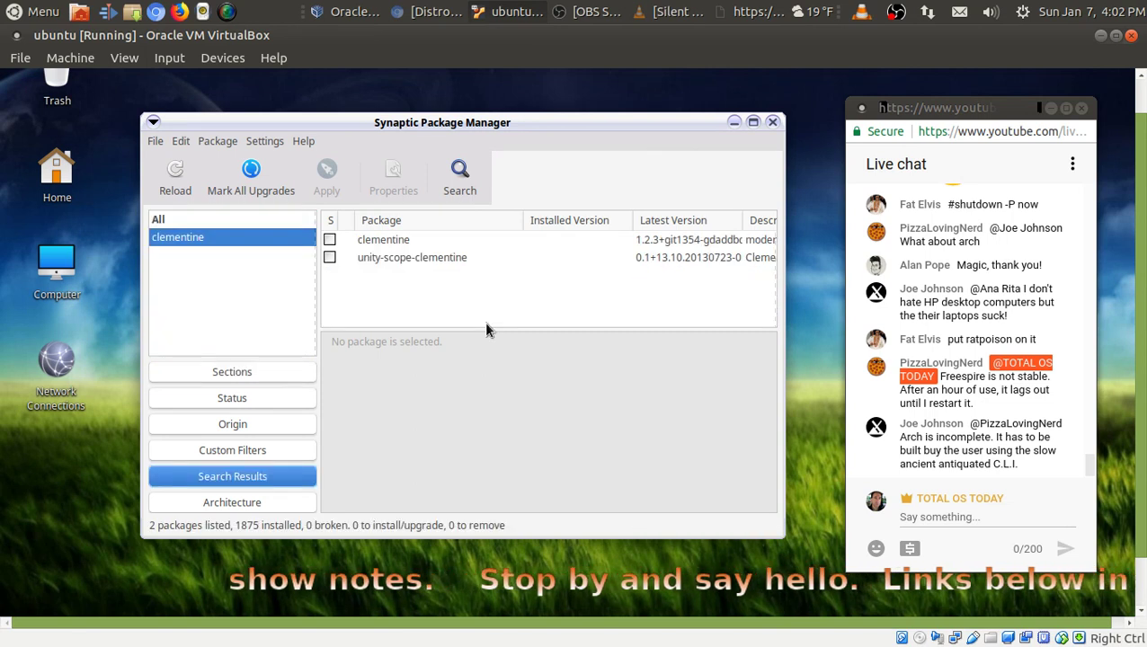
- Mark the clementine package for installation, accepting the additional required packages
{"action": "left_click", "coordinate": [407, 242]}
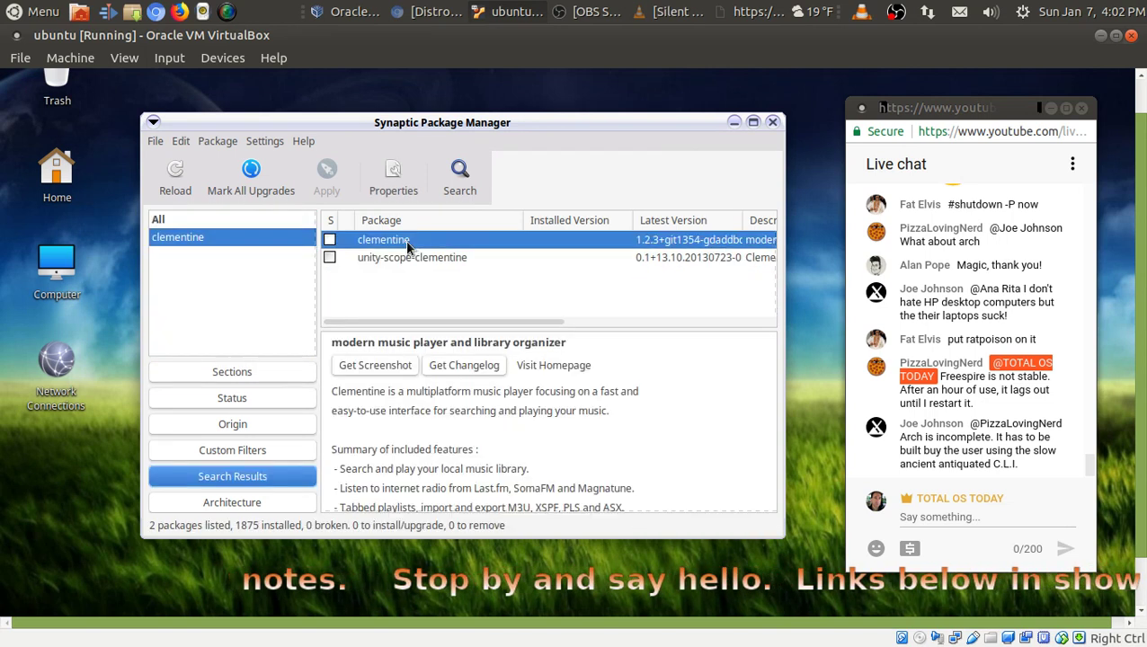
{"action": "right_click", "coordinate": [405, 240]}
{"action": "left_click", "coordinate": [452, 269]}
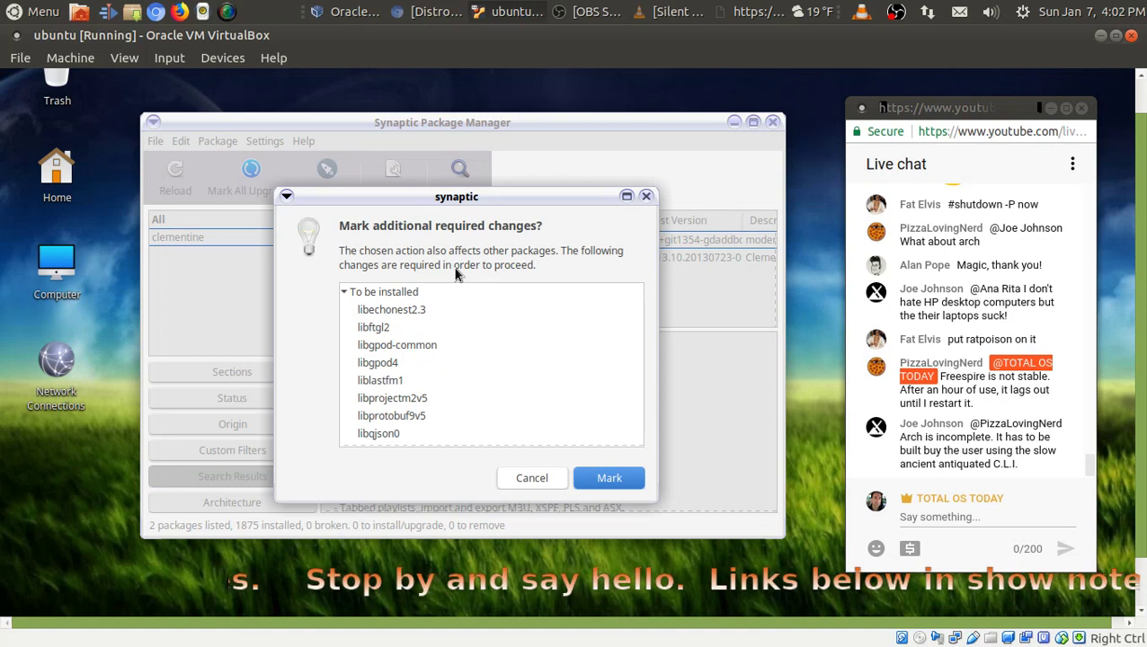
{"action": "left_click", "coordinate": [607, 478]}
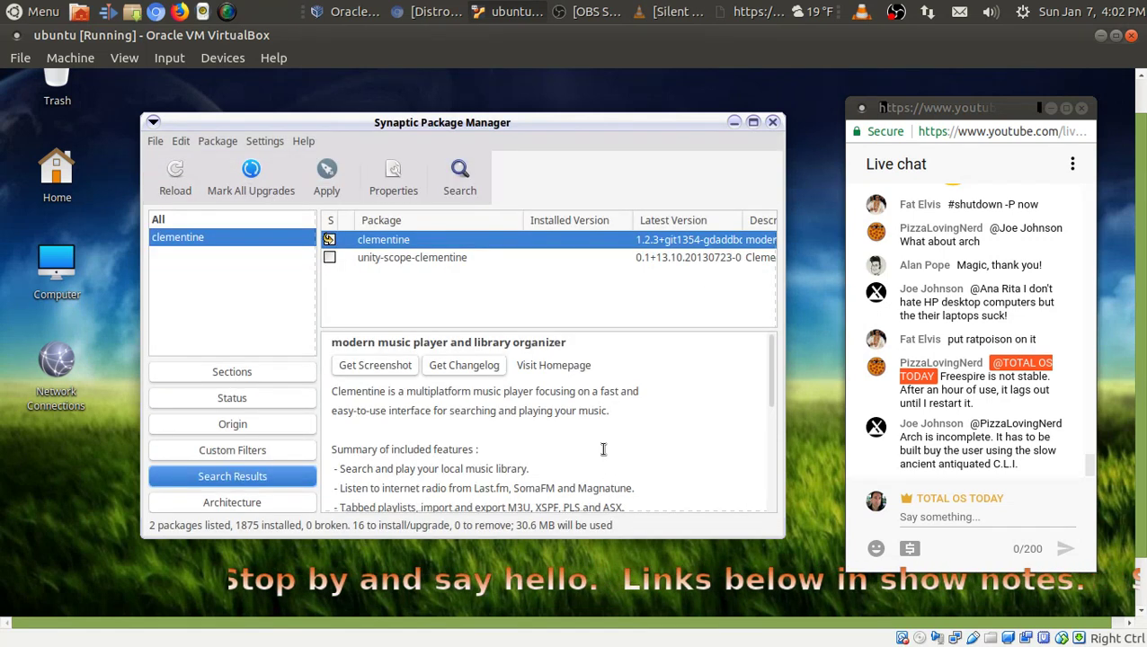
- Apply the marked changes to install clementine, with the progress dialog set to close automatically after success
{"action": "left_click", "coordinate": [334, 180]}
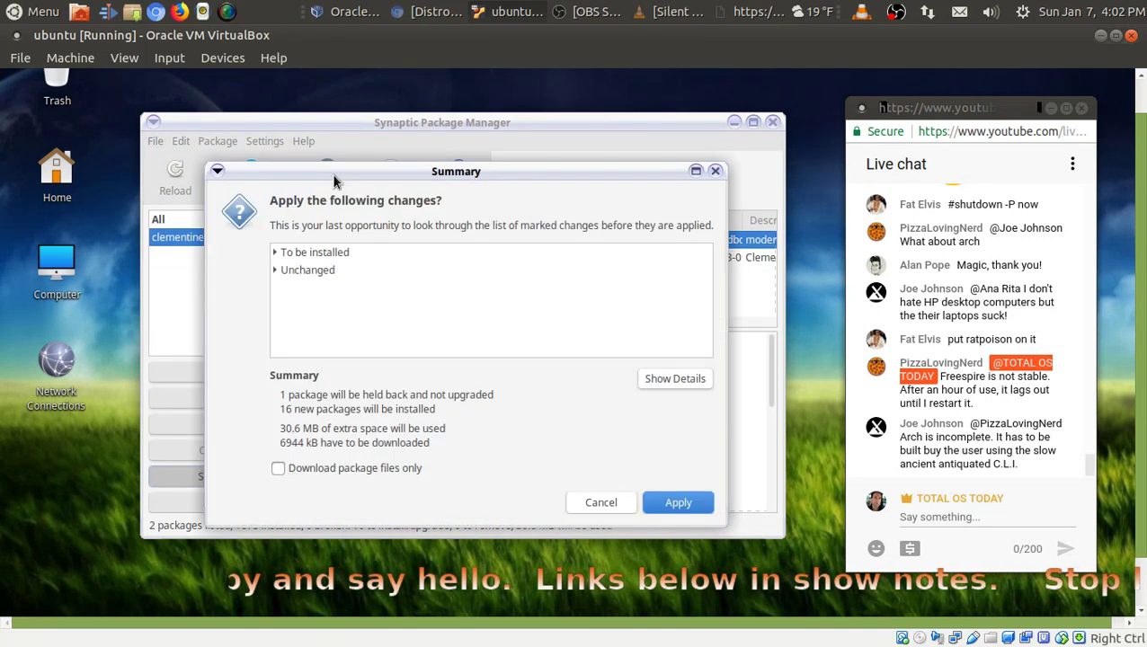
{"action": "left_click", "coordinate": [679, 503]}
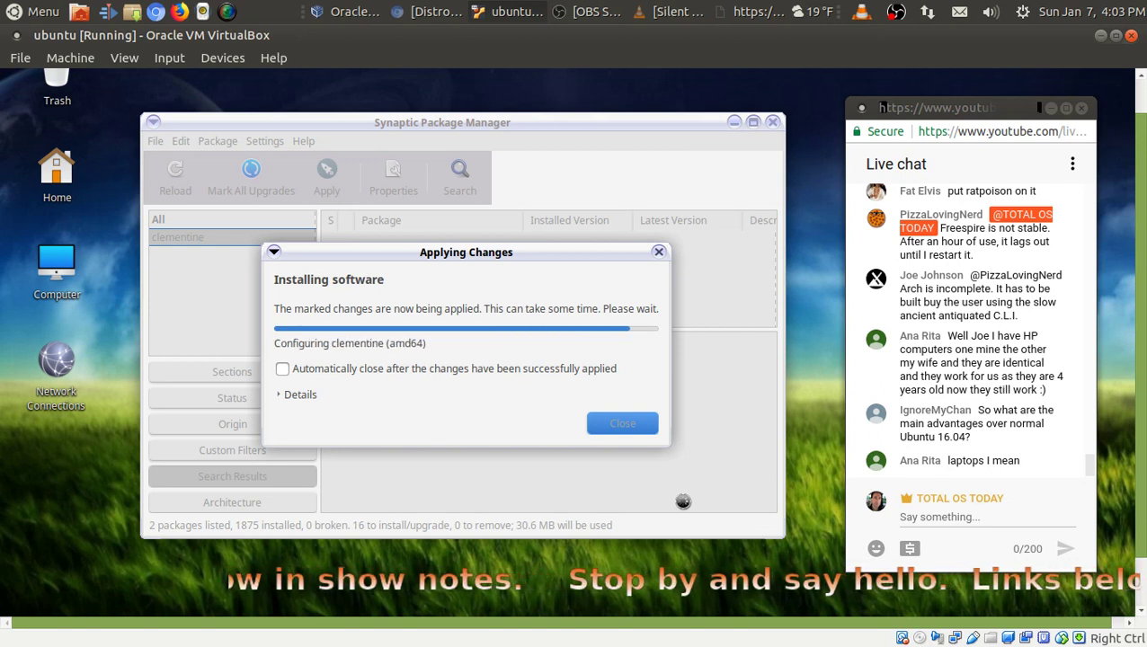
{"action": "left_click", "coordinate": [283, 371]}
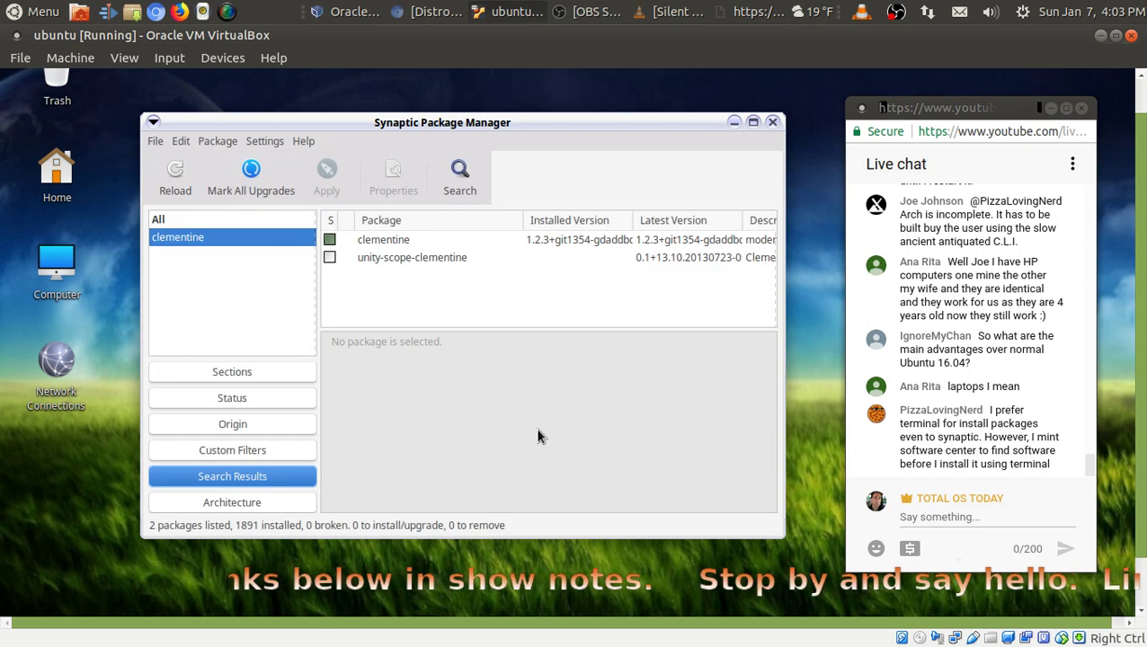
- Close Synaptic Package Manager and launch Clementine from the multimedia applications
{"action": "left_click", "coordinate": [771, 122]}
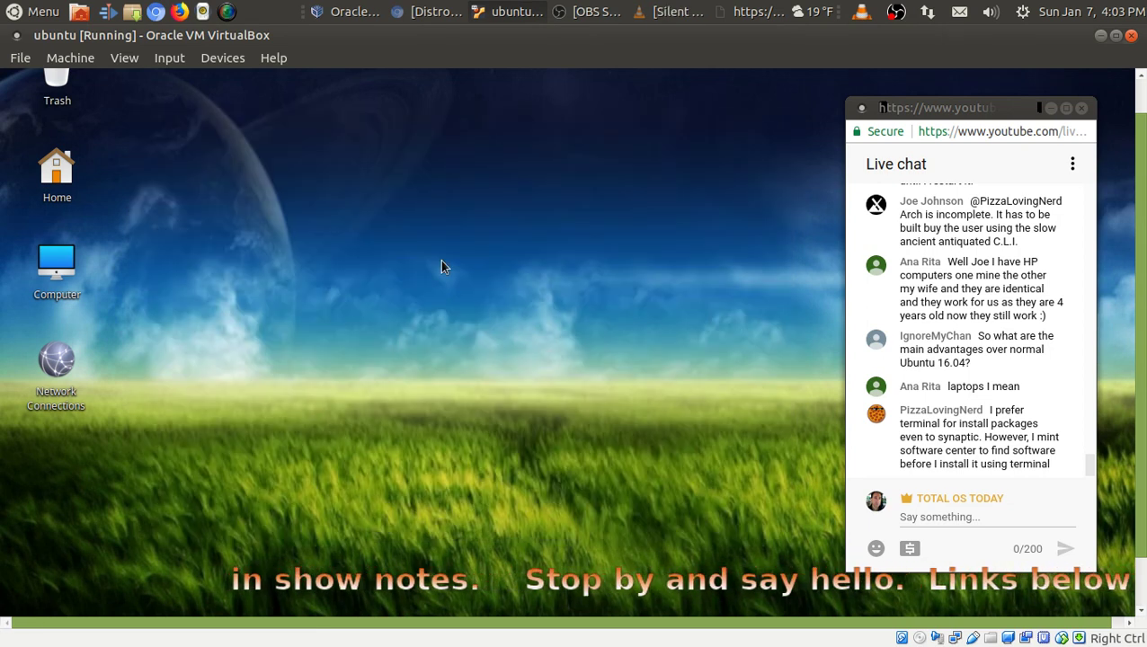
{"action": "left_click_drag", "start_coordinate": [1140, 347], "coordinate": [1141, 476]}
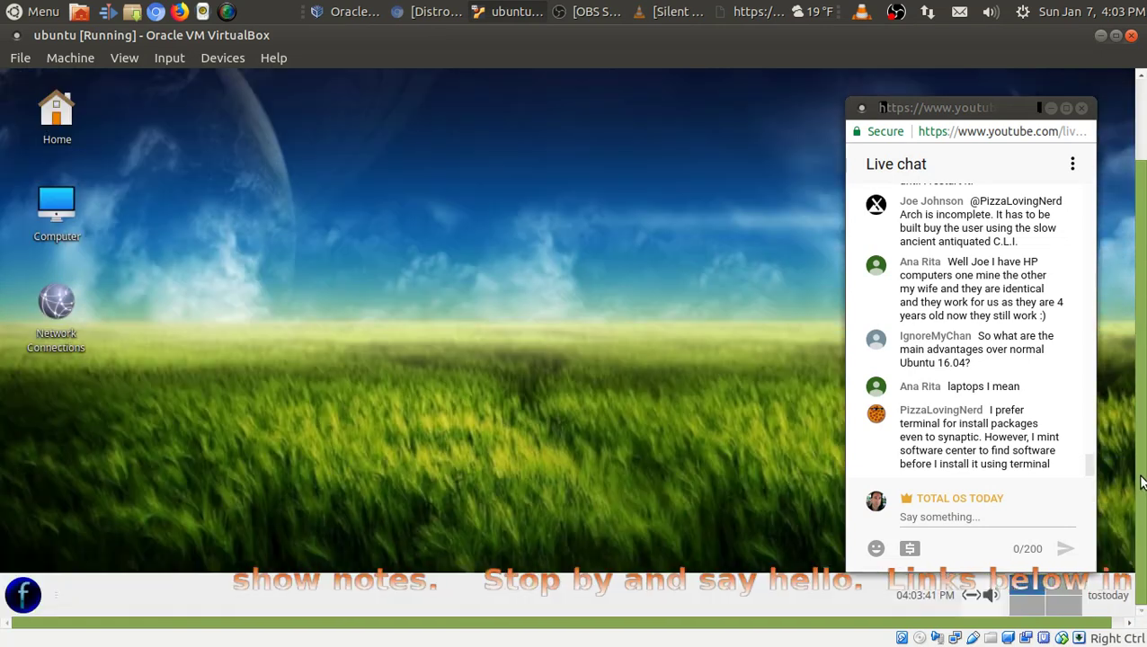
{"action": "left_click", "coordinate": [23, 596]}
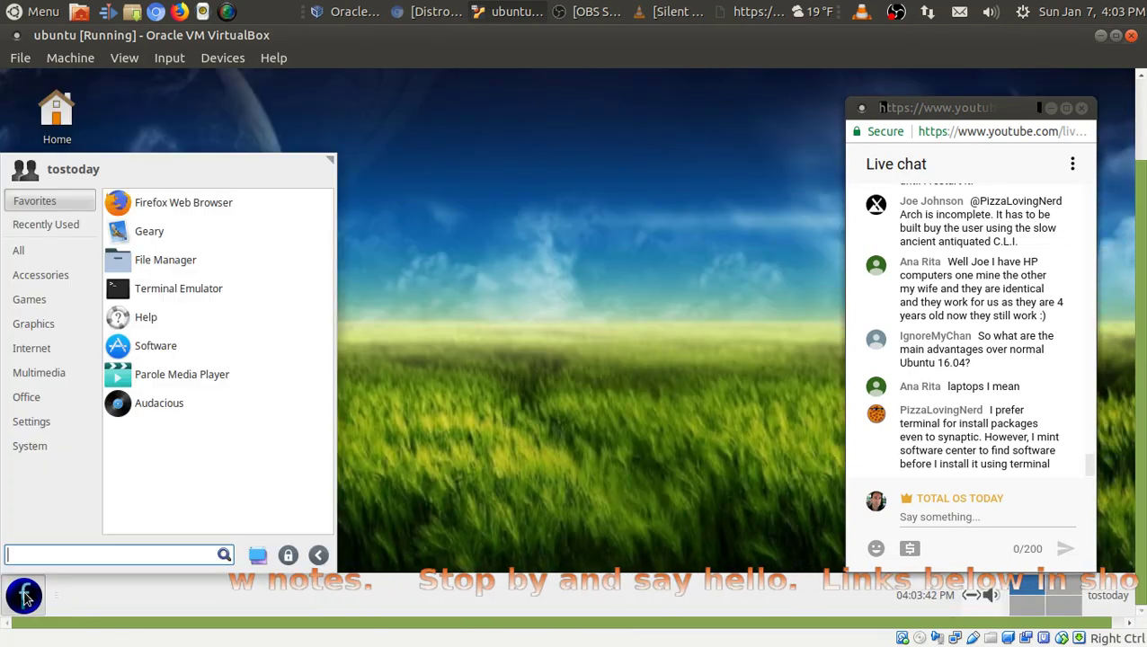
{"action": "left_click", "coordinate": [40, 374]}
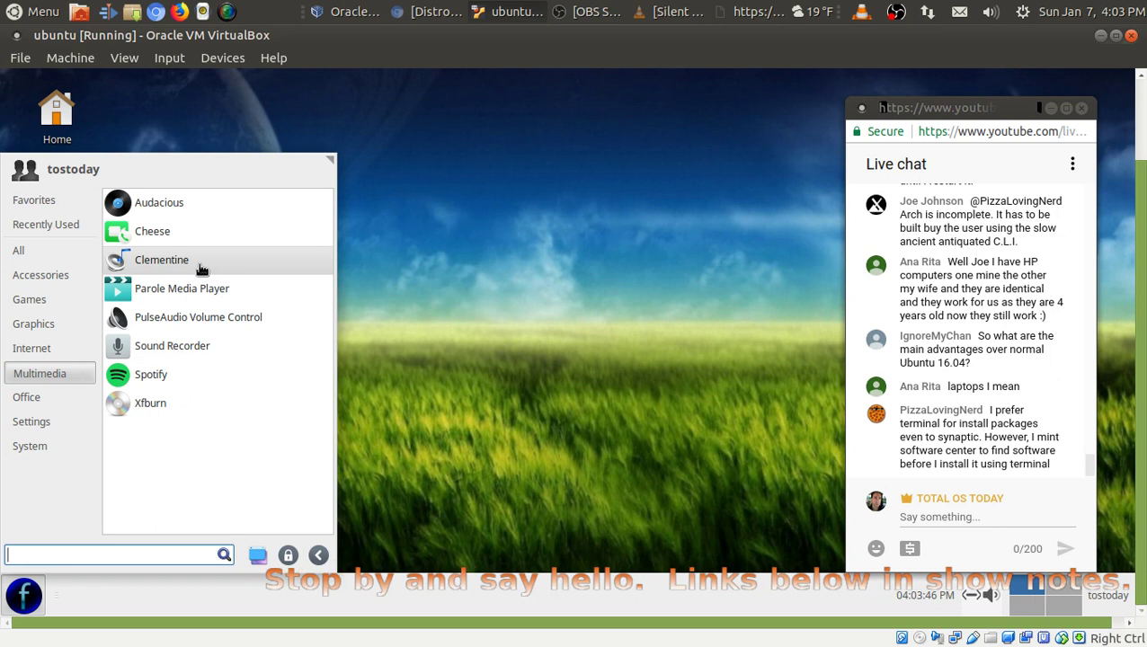
{"action": "left_click", "coordinate": [576, 321]}
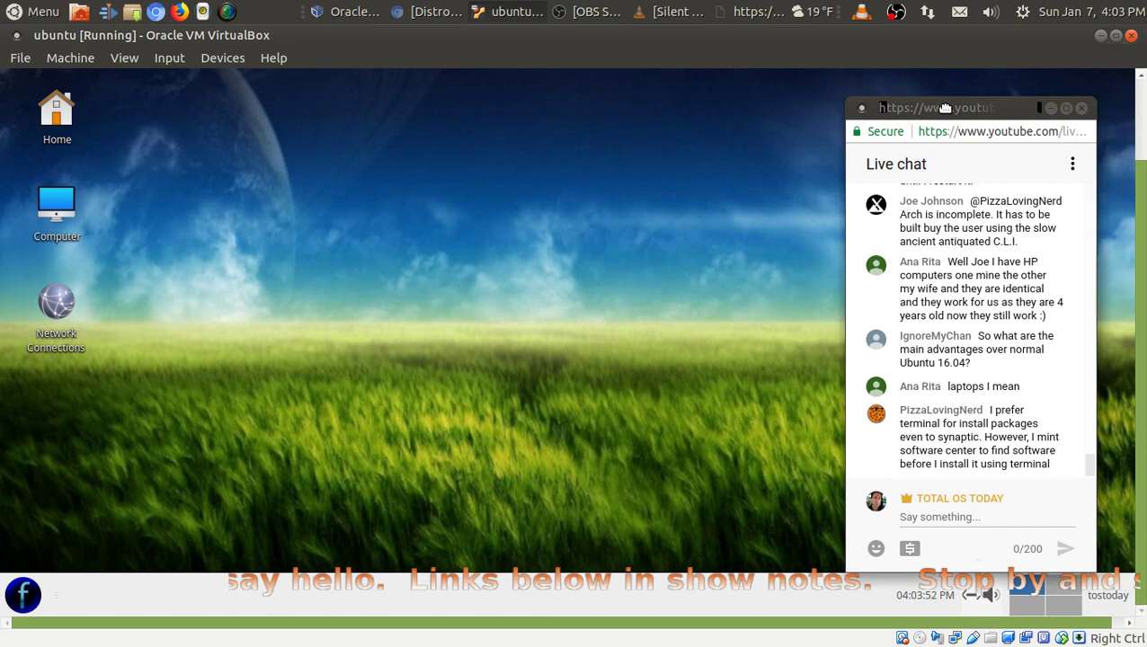
- Move the live chat window slightly aside and show Clementine's internet music sources
{"action": "left_click_drag", "start_coordinate": [918, 108], "coordinate": [950, 108]}
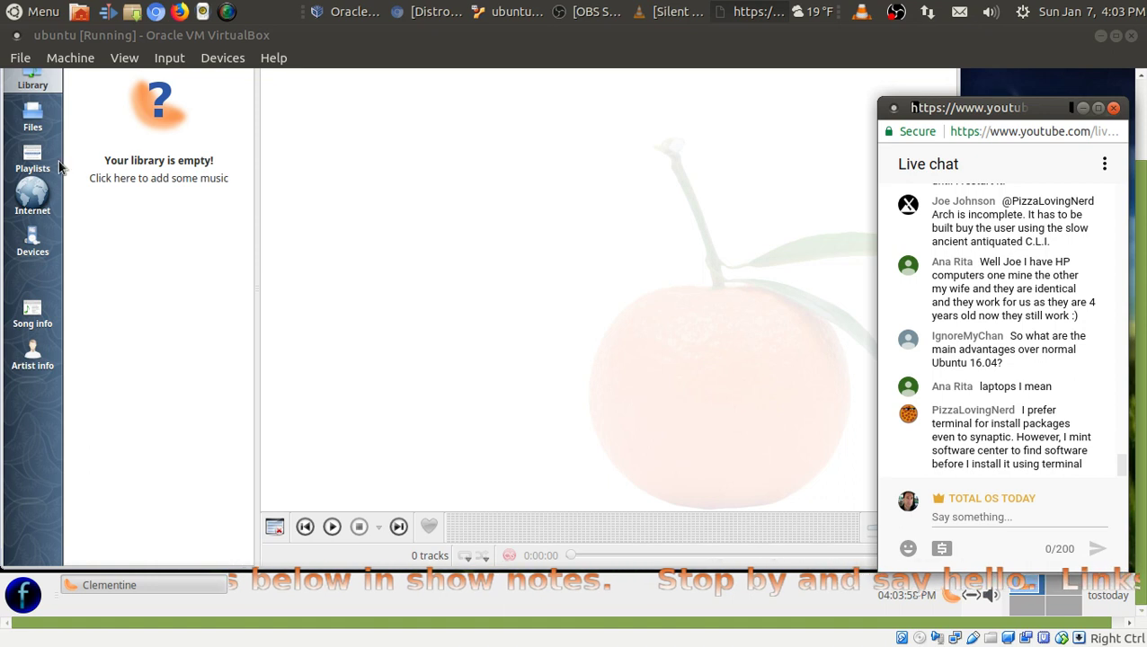
{"action": "left_click", "coordinate": [32, 198]}
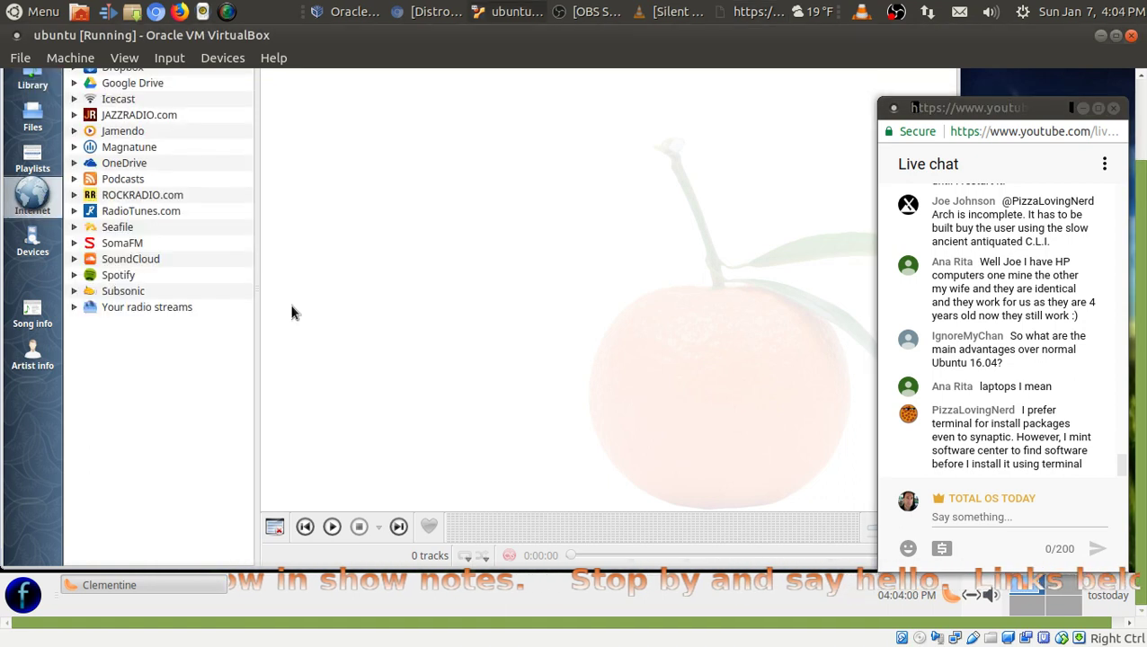
{"action": "left_click", "coordinate": [216, 59]}
{"action": "left_click", "coordinate": [212, 59]}
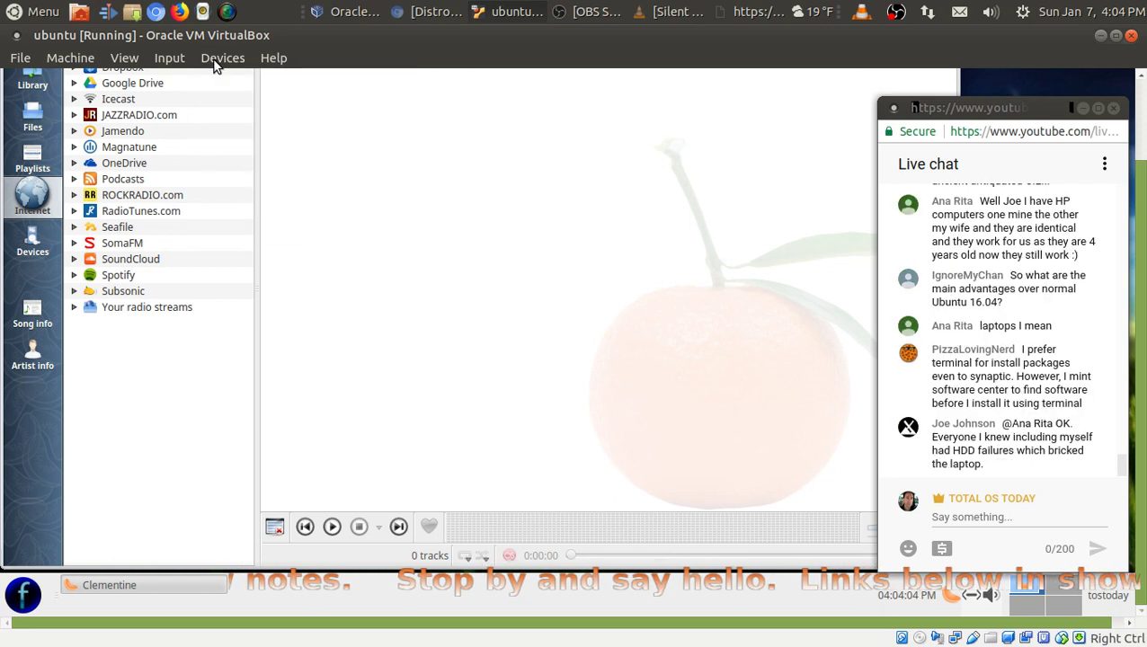
{"action": "left_click", "coordinate": [125, 59]}
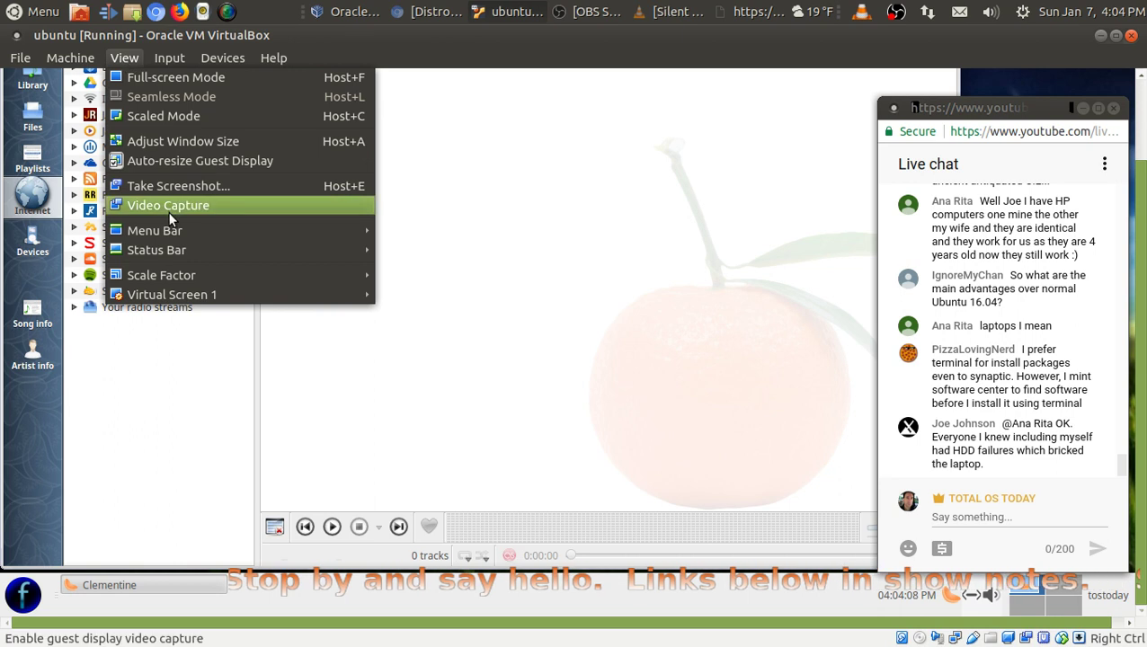
{"action": "mouse_move", "coordinate": [221, 61]}
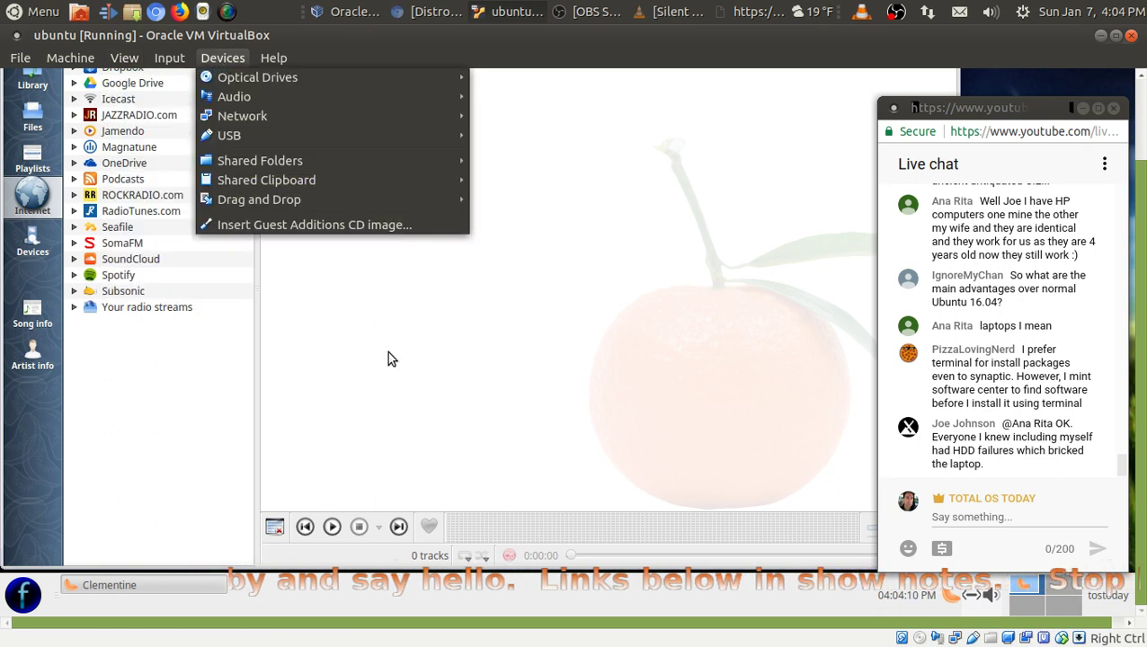
{"action": "left_click", "coordinate": [1138, 212]}
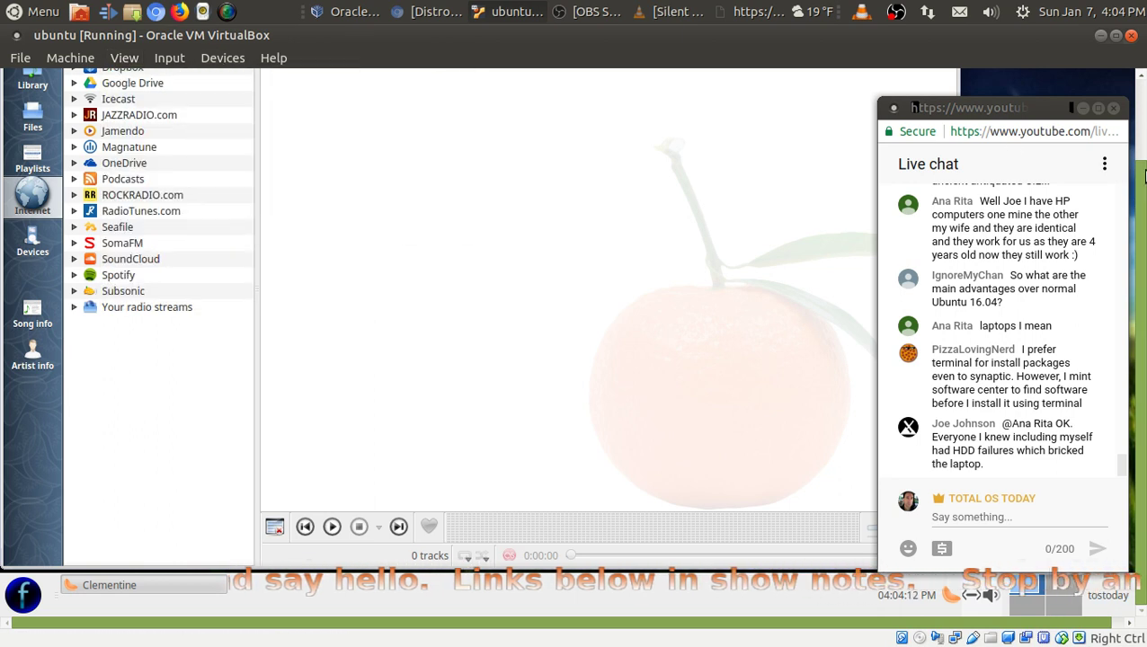
- Expand JAZZRADIO.com in Clementine's internet sources, look through its list of stations, and collapse it again
{"action": "left_click_drag", "start_coordinate": [1141, 172], "coordinate": [1134, 121]}
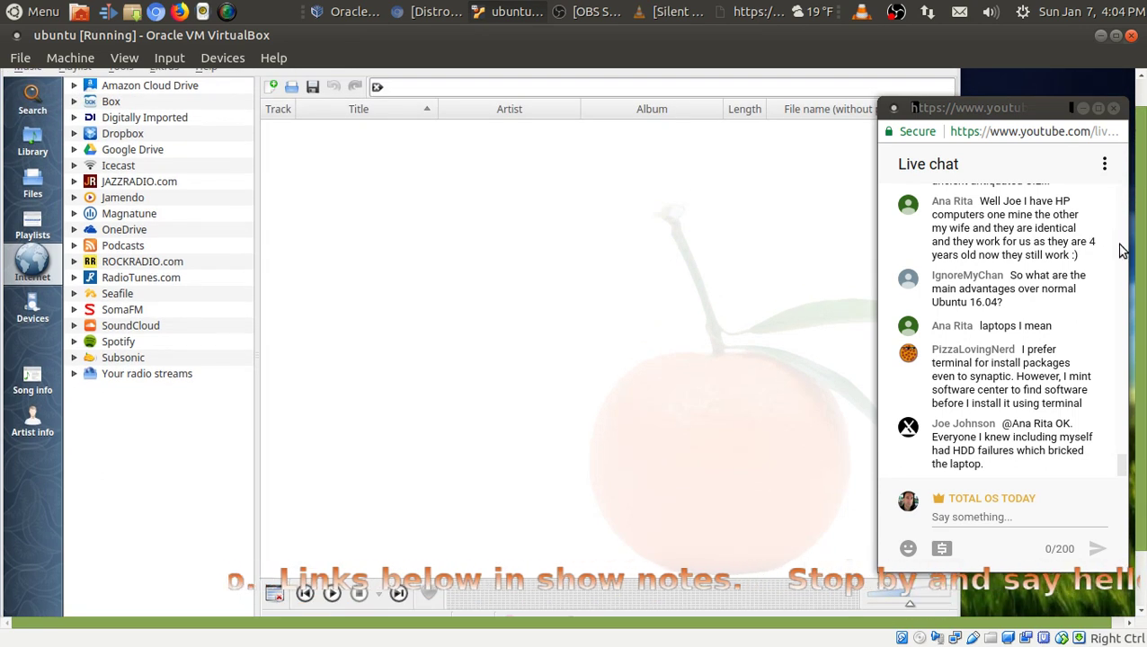
{"action": "left_click_drag", "start_coordinate": [1143, 243], "coordinate": [1138, 195]}
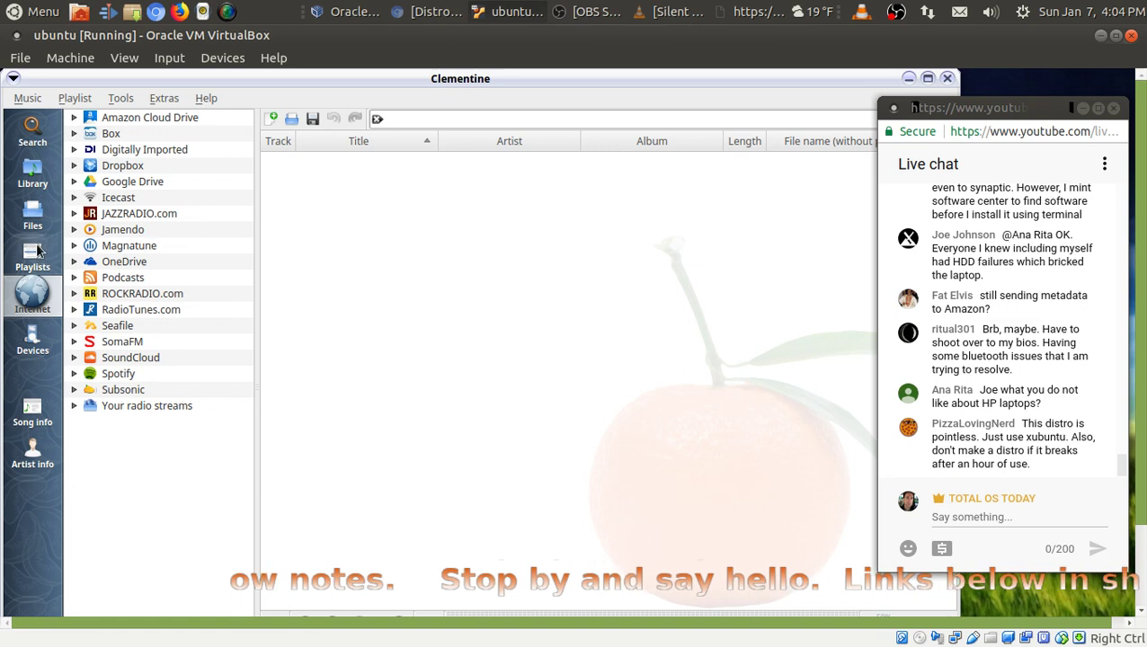
{"action": "left_click", "coordinate": [74, 214]}
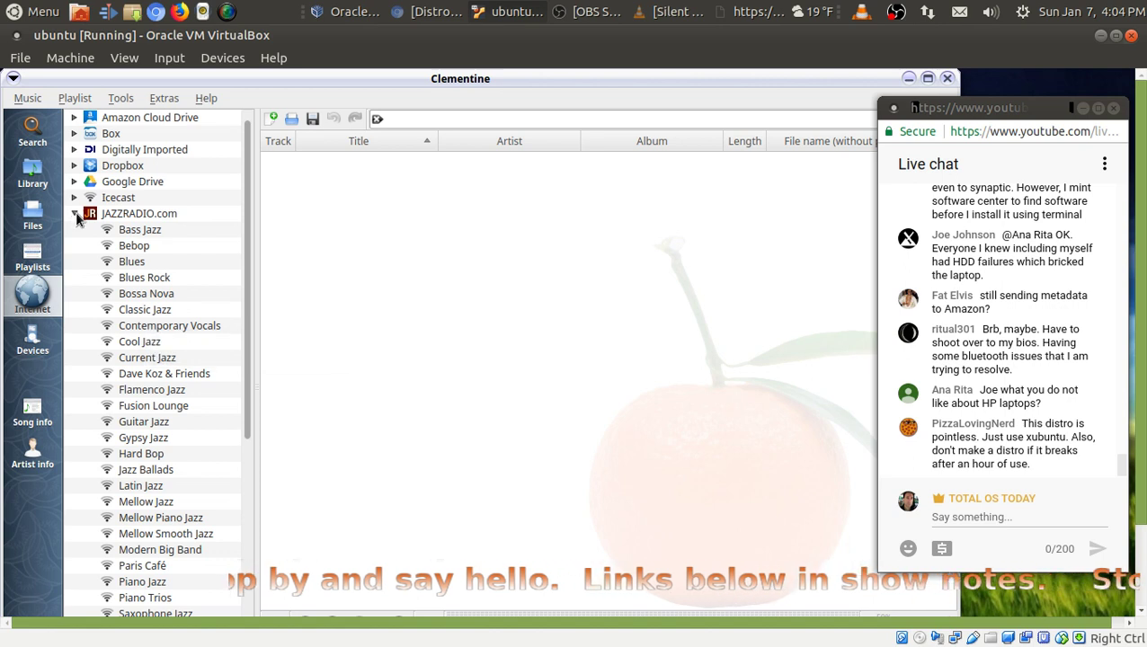
{"action": "left_click", "coordinate": [76, 215]}
{"action": "left_click", "coordinate": [76, 215]}
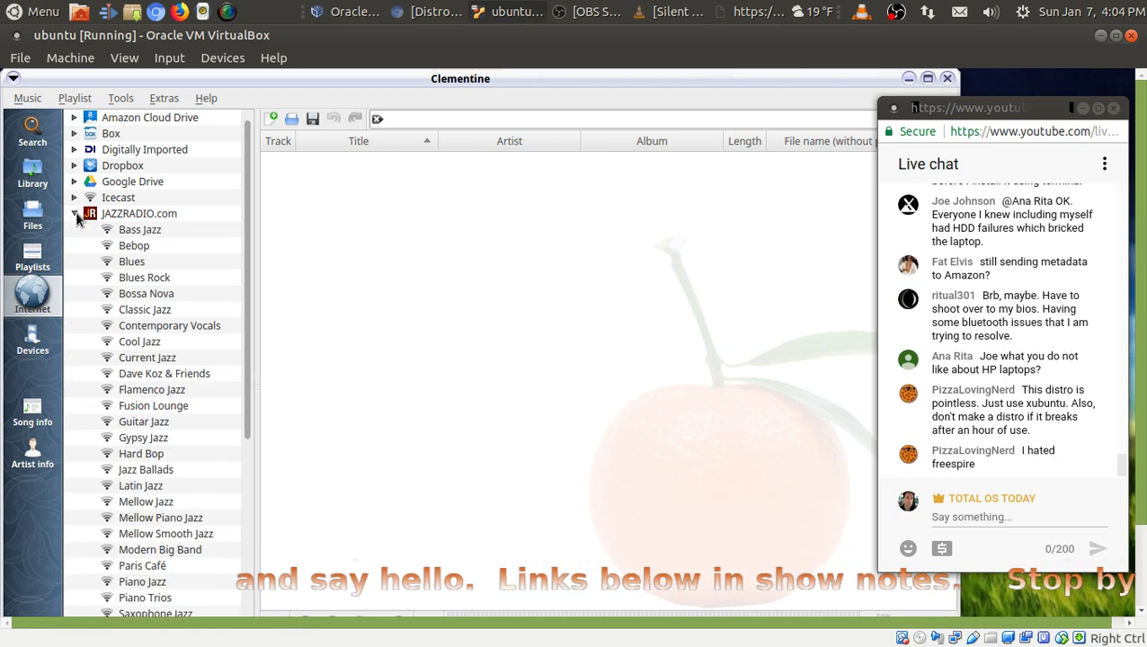
{"action": "scroll", "coordinate": [177, 306], "scroll_direction": "down", "scroll_amount": 8}
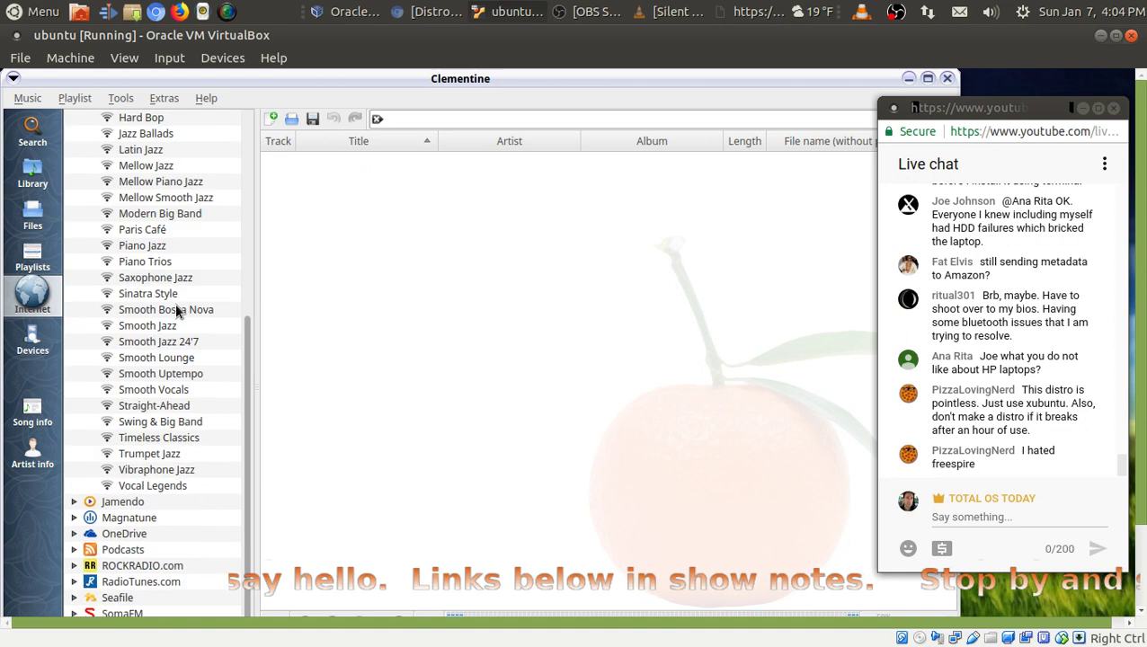
{"action": "scroll", "coordinate": [176, 309], "scroll_direction": "up", "scroll_amount": 8}
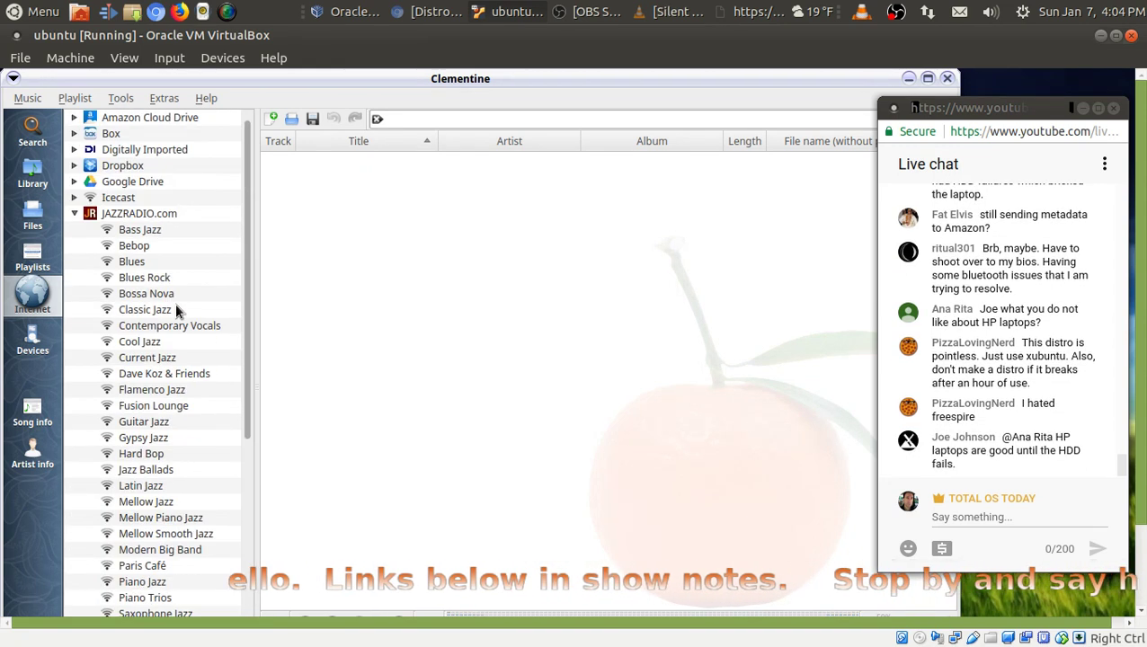
{"action": "left_click", "coordinate": [75, 215]}
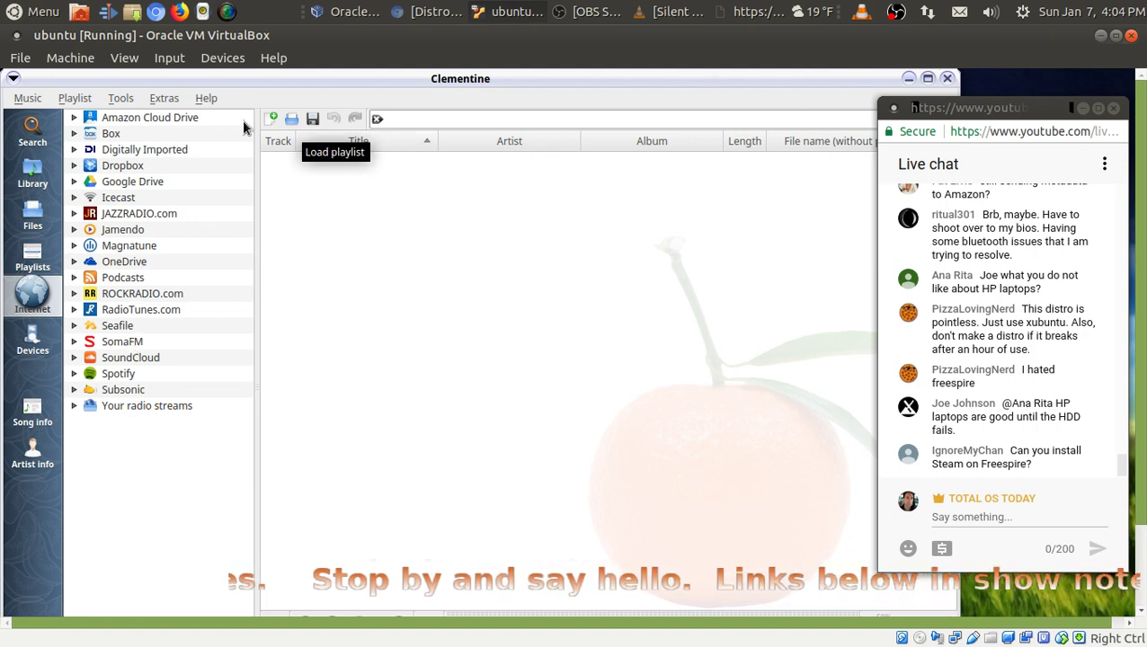
- Turn on Clementine's extra Rain sound and check the playback area for activity
{"action": "left_click", "coordinate": [167, 101]}
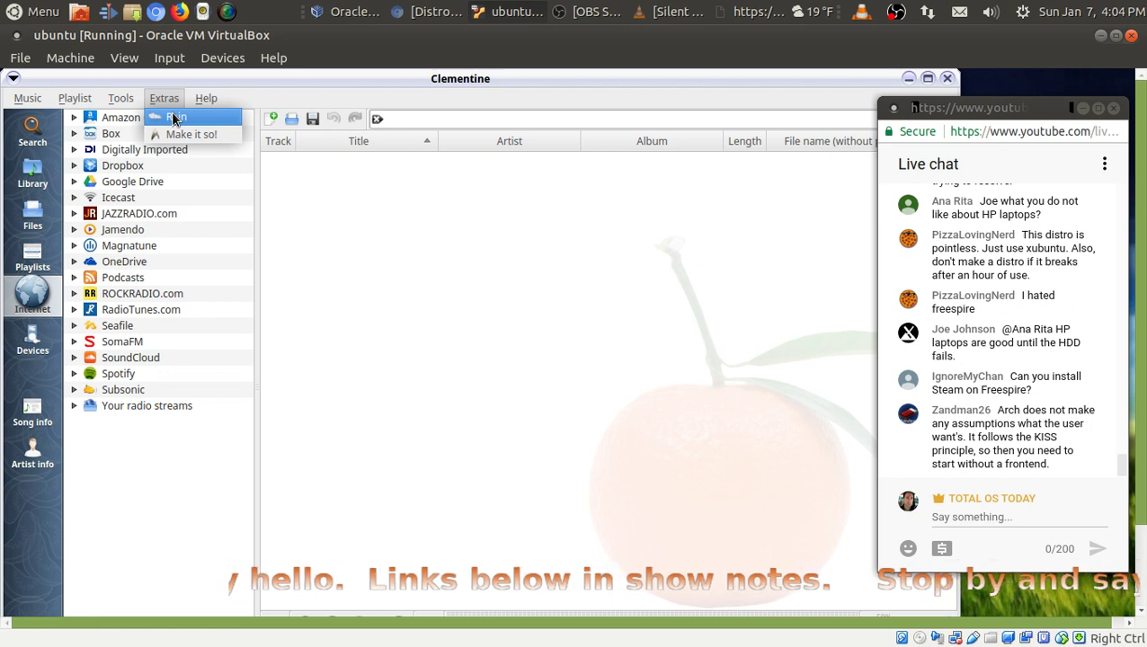
{"action": "left_click", "coordinate": [441, 273]}
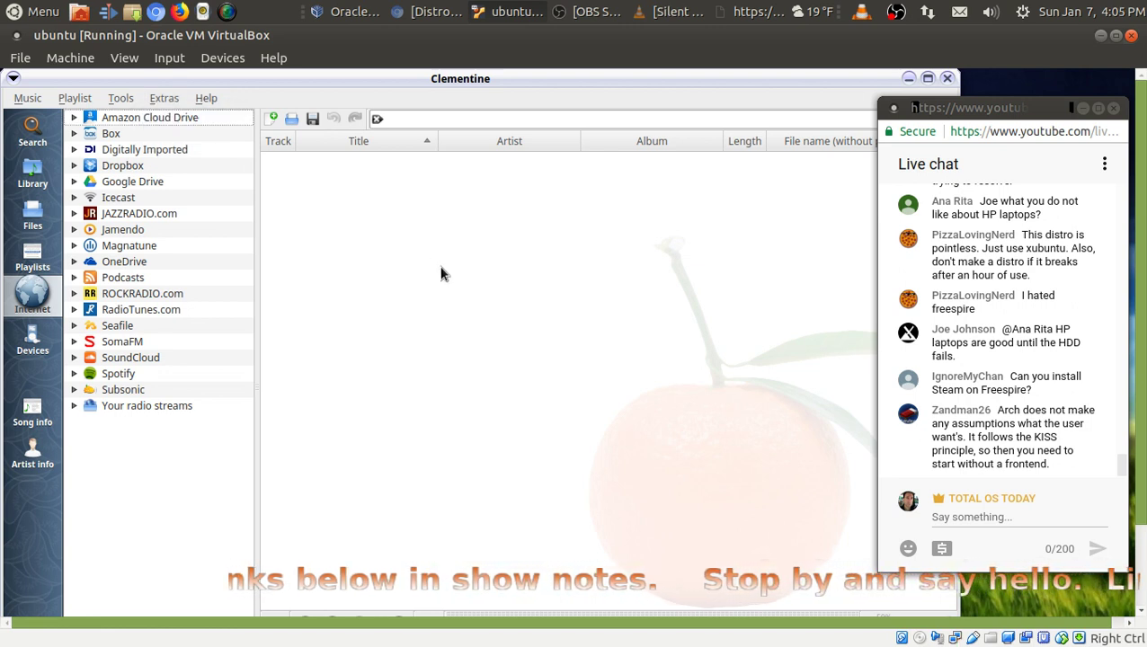
{"action": "left_click", "coordinate": [163, 98]}
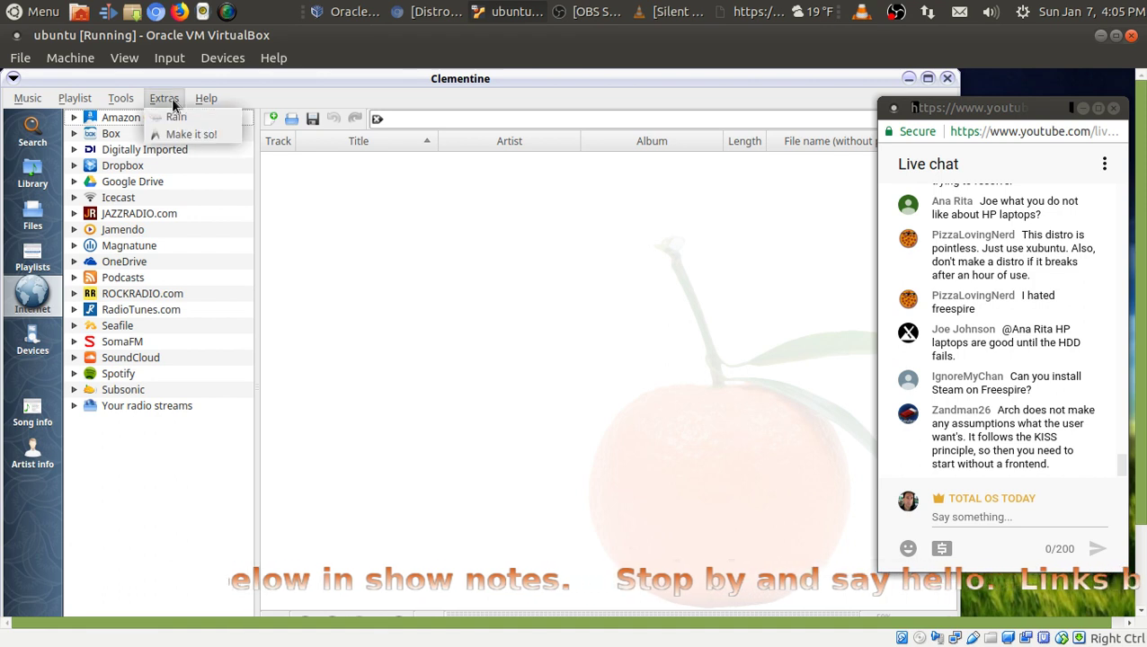
{"action": "left_click", "coordinate": [174, 115]}
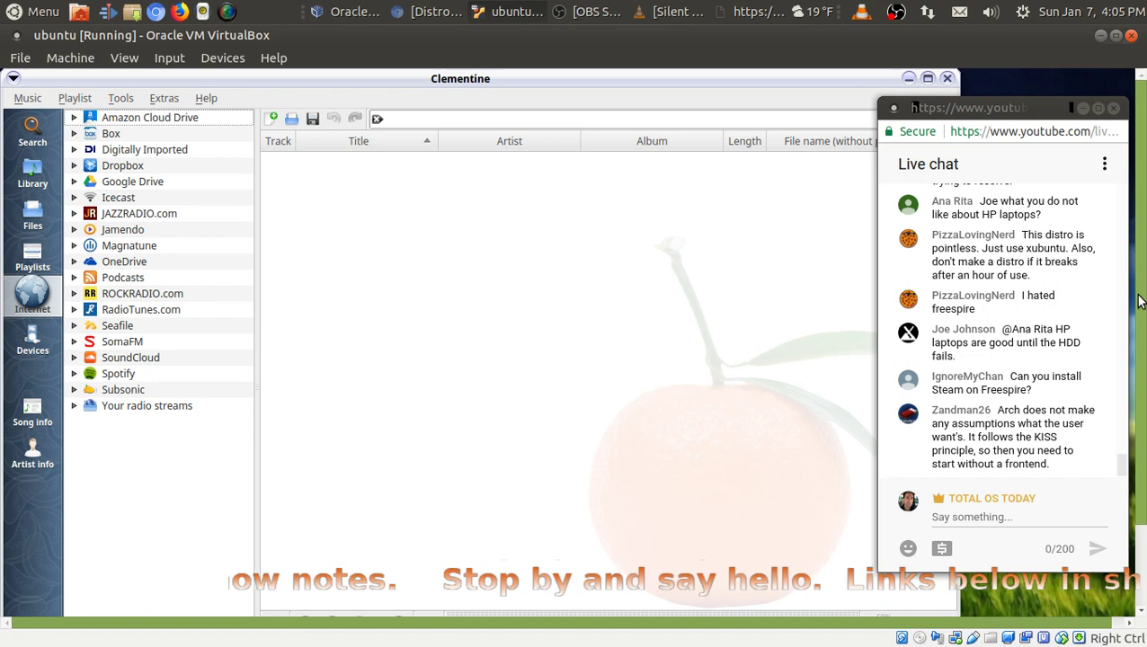
{"action": "left_click_drag", "start_coordinate": [1138, 299], "coordinate": [1134, 404]}
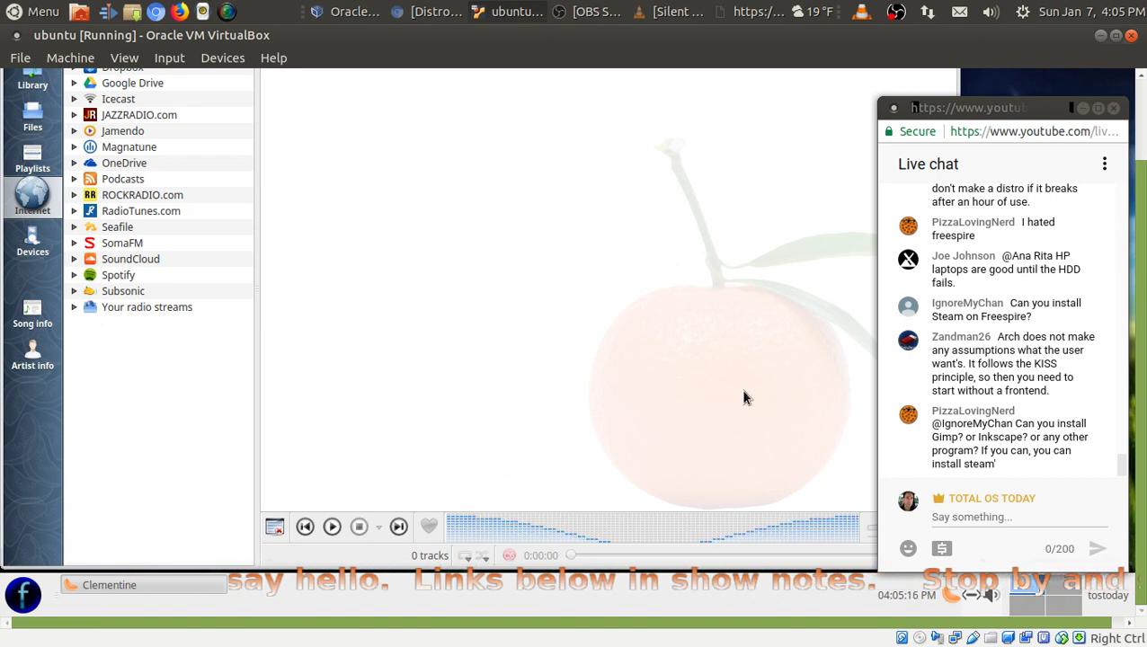
{"action": "left_click_drag", "start_coordinate": [1138, 292], "coordinate": [1138, 167]}
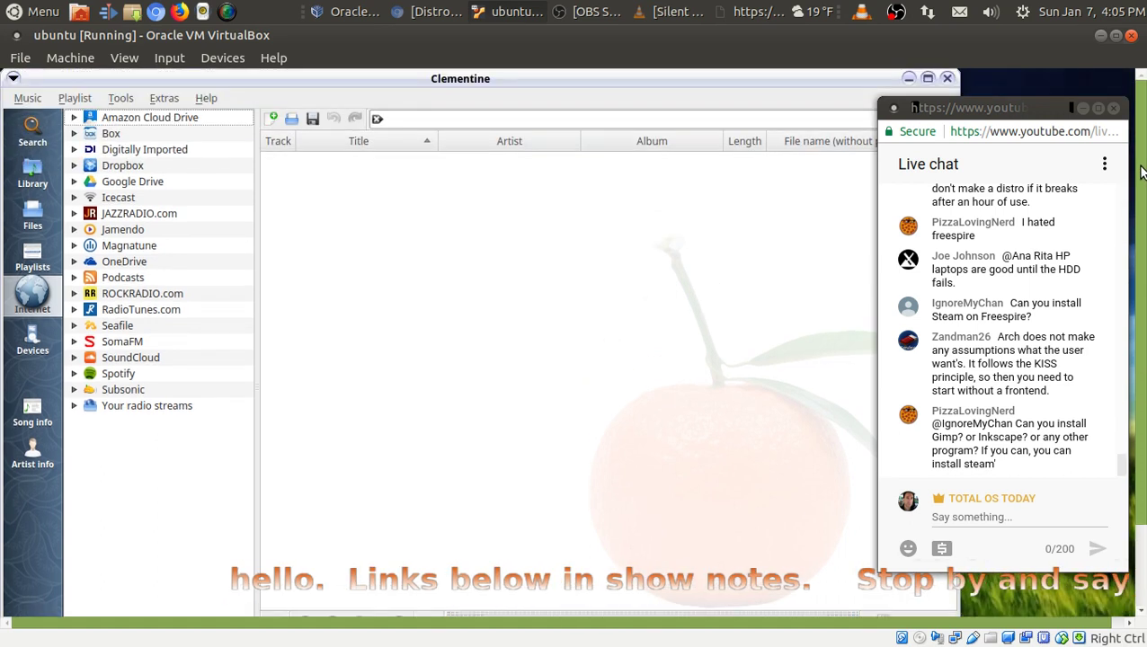
- Close the Clementine window and launch Synaptic Package Manager, authenticating with the account password
{"action": "left_click", "coordinate": [946, 79]}
{"action": "left_click_drag", "start_coordinate": [1137, 338], "coordinate": [1134, 488]}
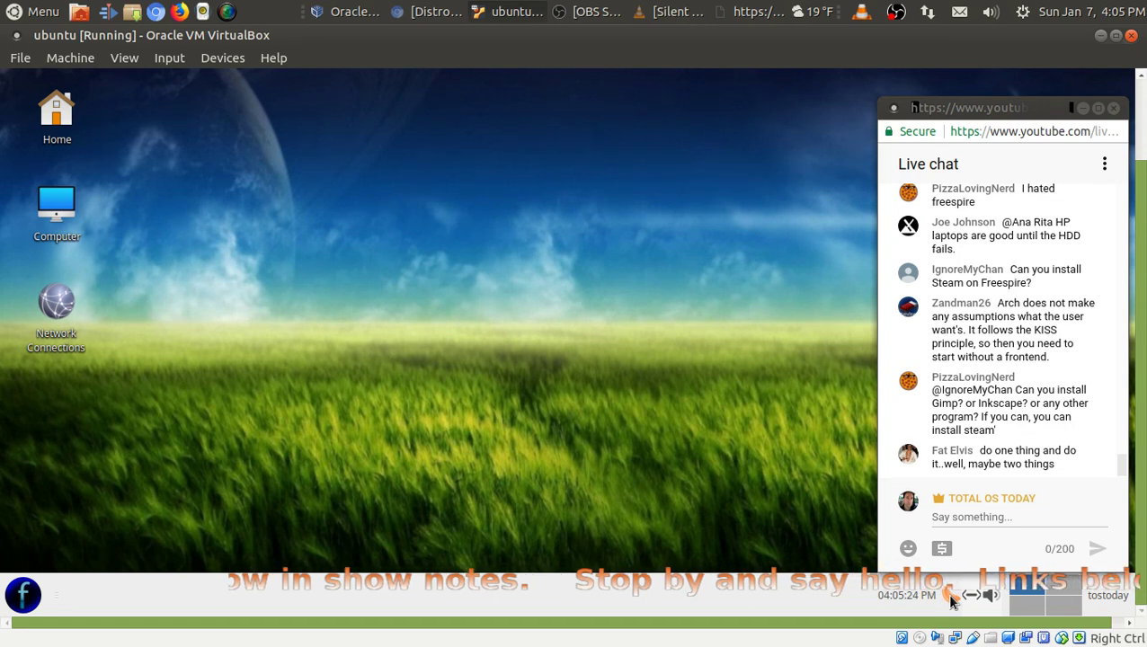
{"action": "left_click", "coordinate": [20, 601]}
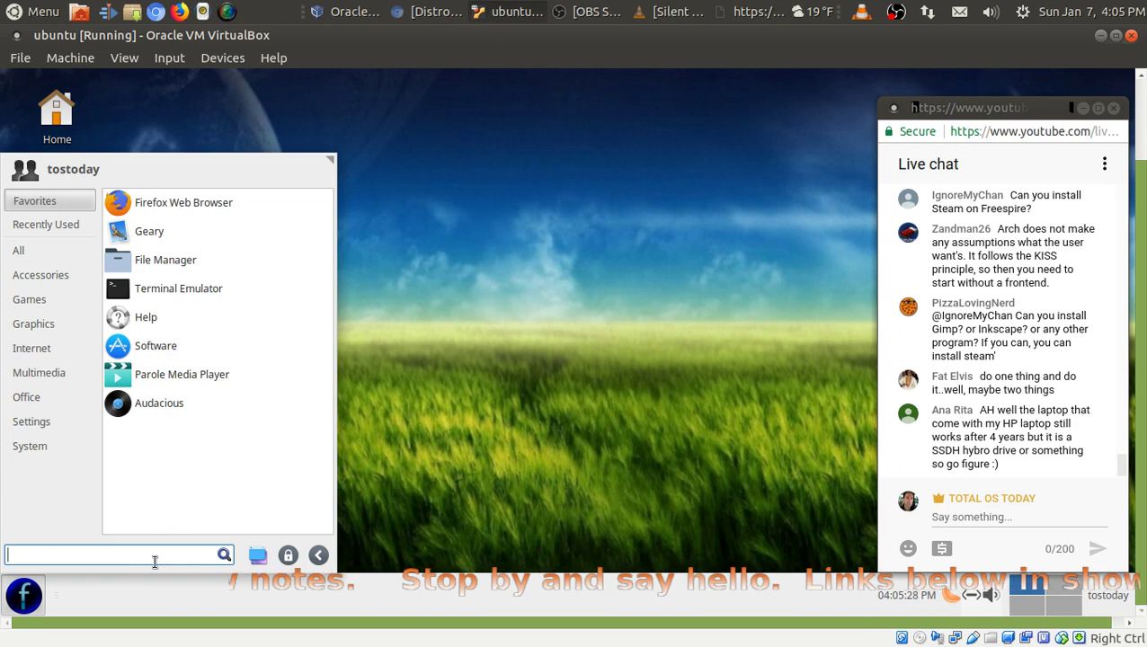
{"action": "type", "text": "syn"}
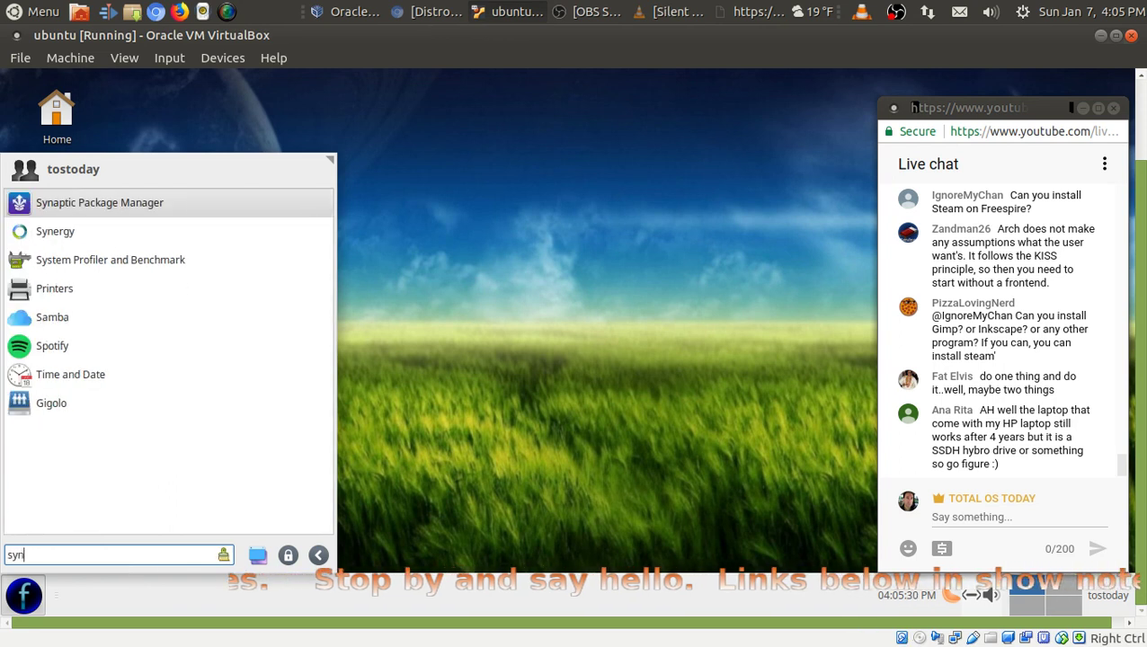
{"action": "left_click", "coordinate": [153, 202]}
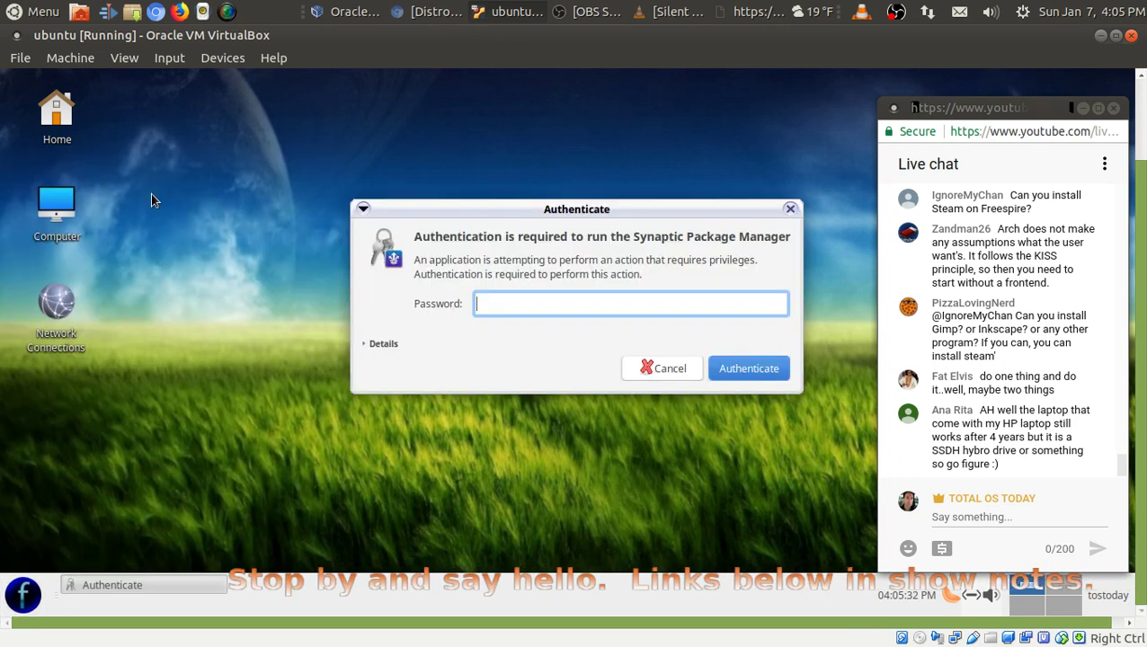
{"action": "type", "text": "****"}
{"action": "key", "text": "Return"}
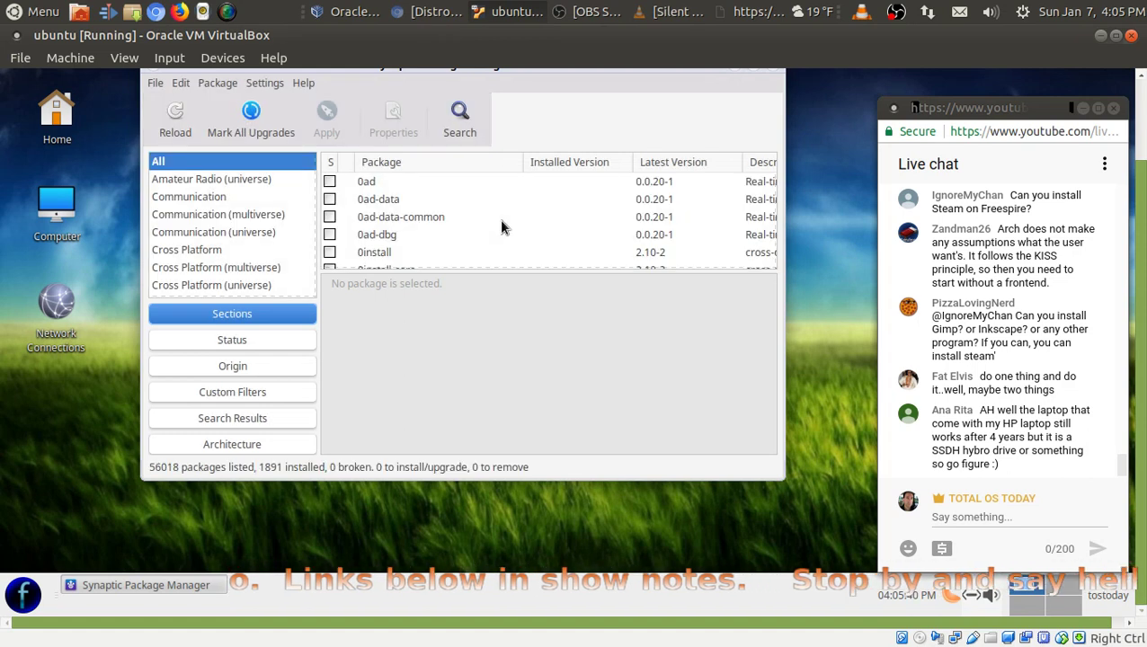
- Search the packages' descriptions and names for "gimp" and select the gimp package to view its description
{"action": "left_click", "coordinate": [459, 119]}
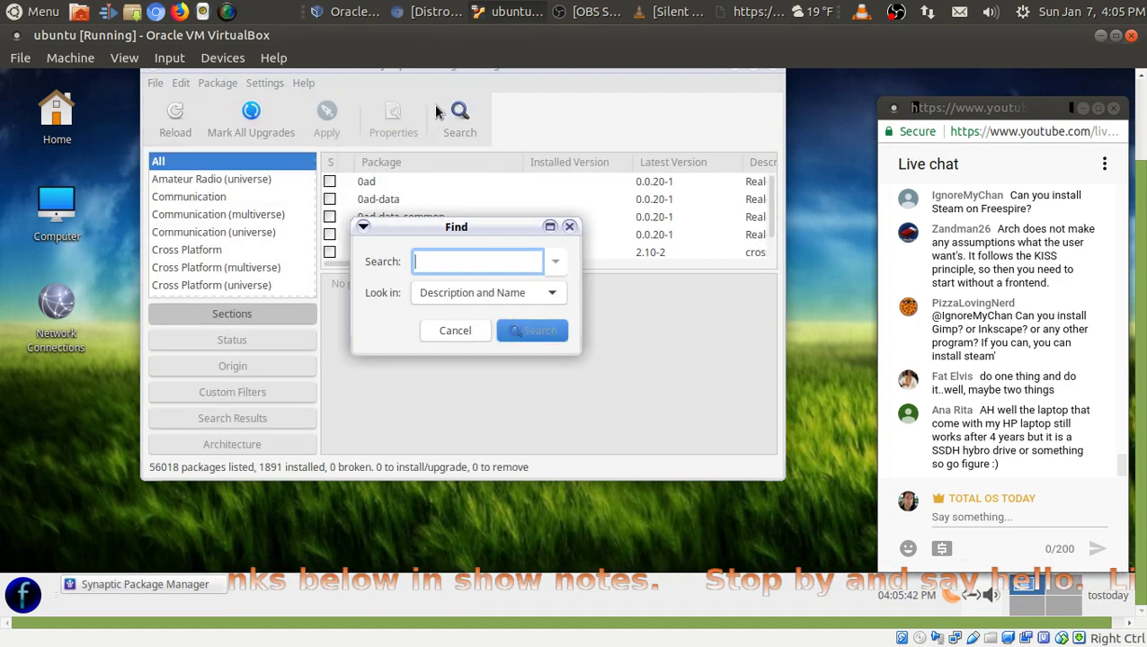
{"action": "type", "text": "gimp"}
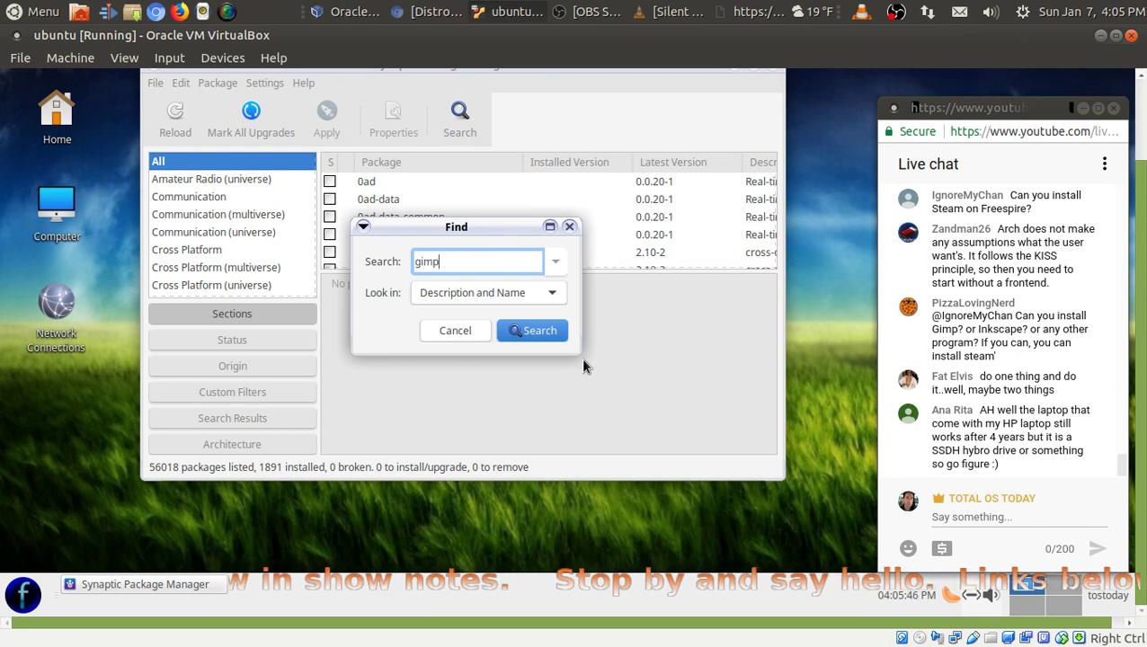
{"action": "left_click", "coordinate": [546, 332]}
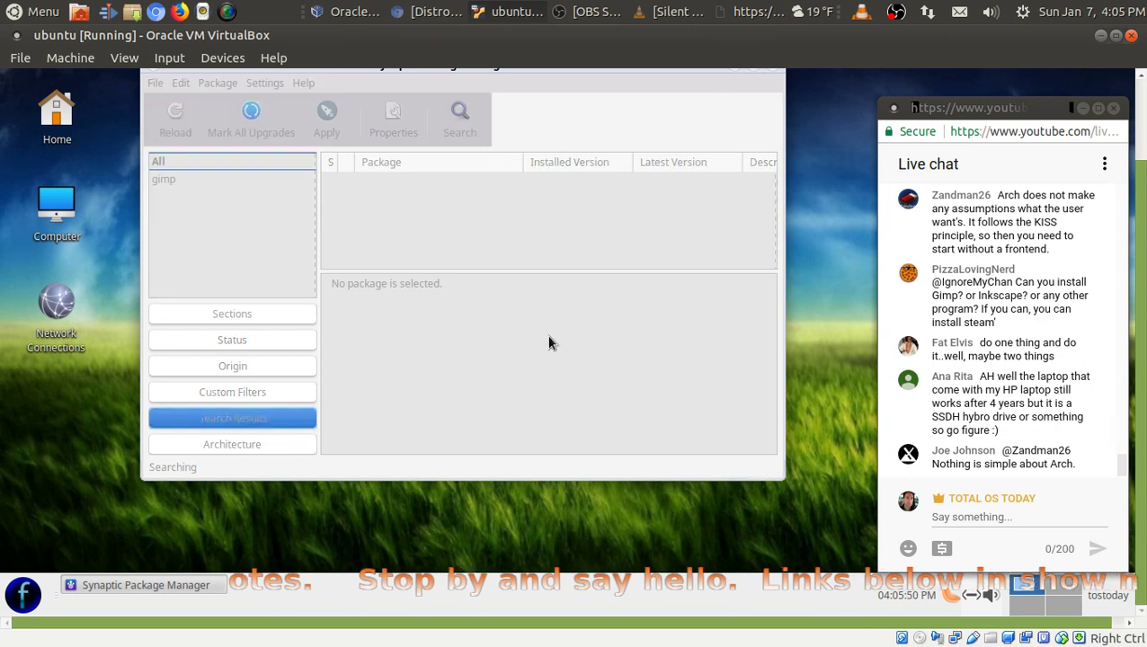
{"action": "scroll", "coordinate": [466, 240], "scroll_direction": "down", "scroll_amount": 3}
{"action": "scroll", "coordinate": [465, 238], "scroll_direction": "down", "scroll_amount": 1}
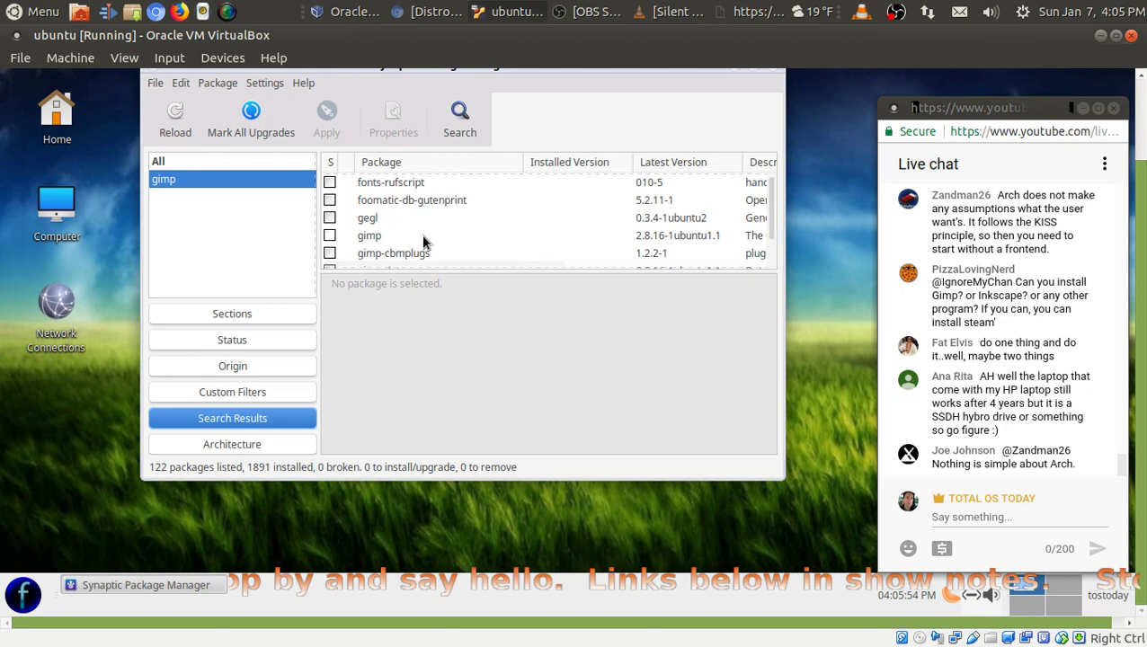
{"action": "left_click", "coordinate": [352, 238]}
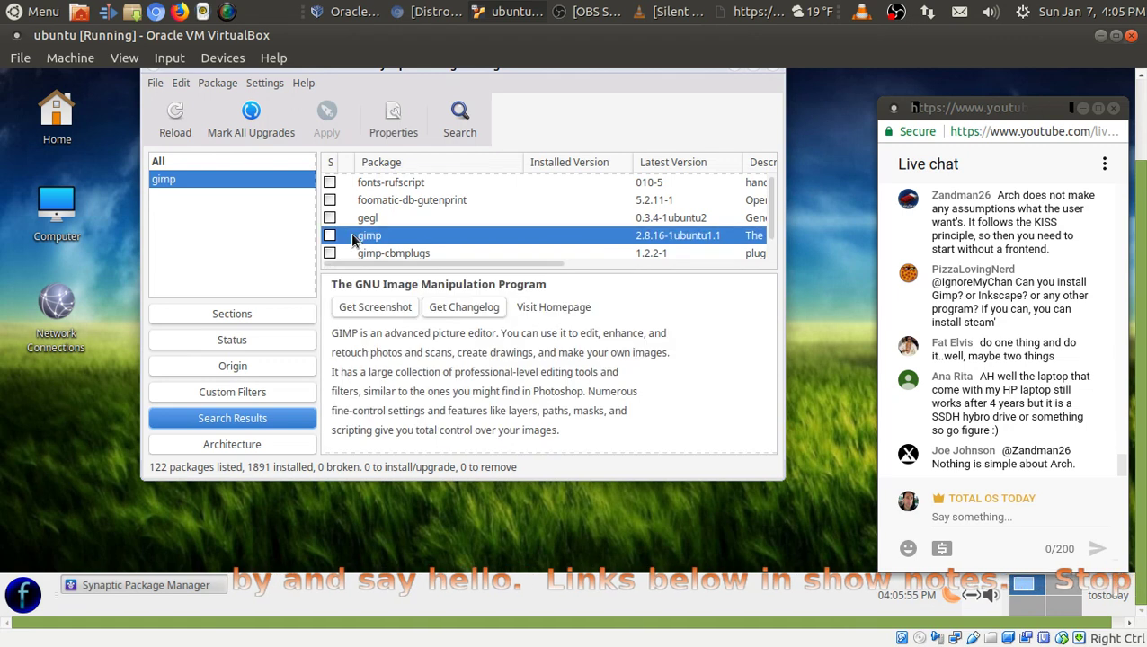
- Search the packages' descriptions and names for "steam" and look through the resulting package list for the Steam client
{"action": "left_click", "coordinate": [446, 135]}
{"action": "type", "text": "st"}
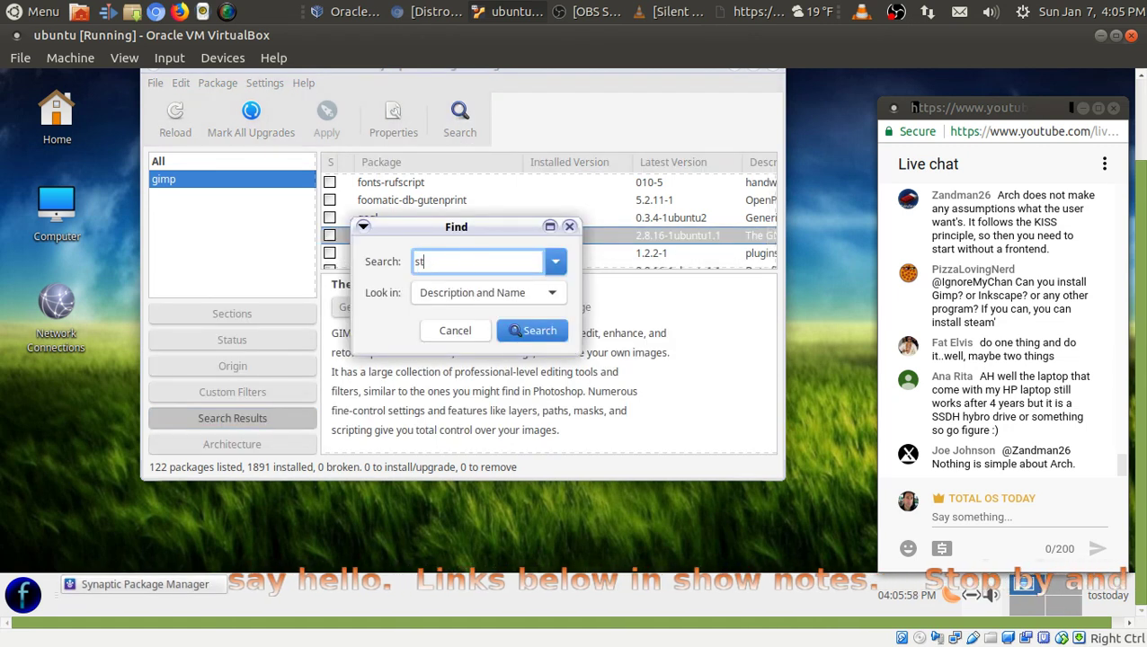
{"action": "type", "text": "eam"}
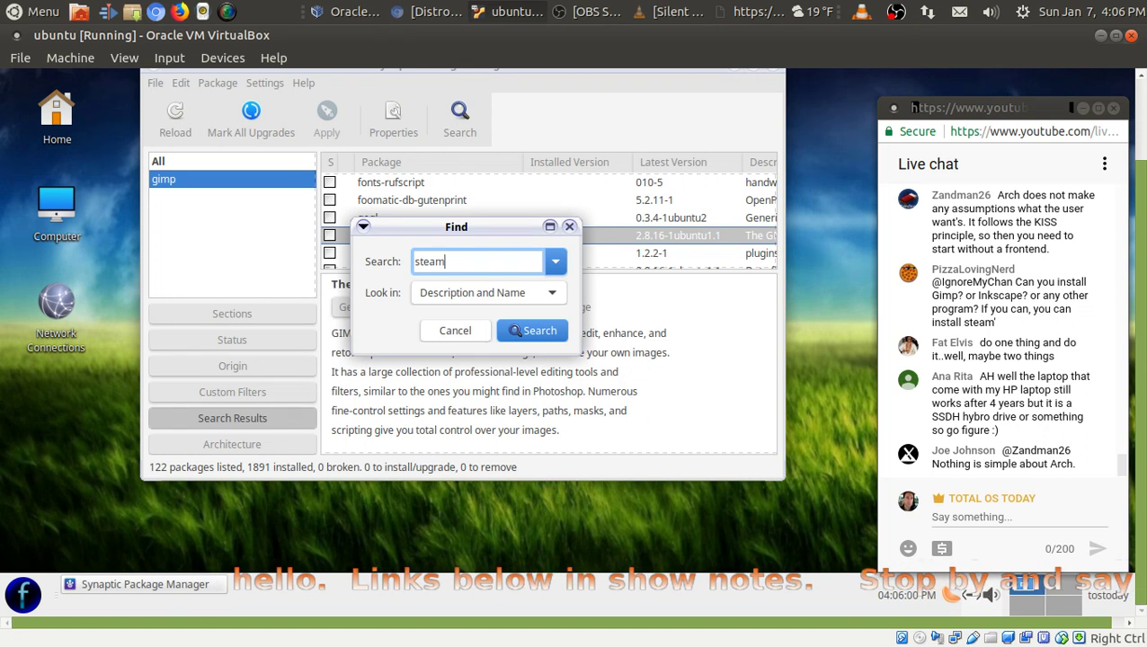
{"action": "left_click", "coordinate": [532, 331]}
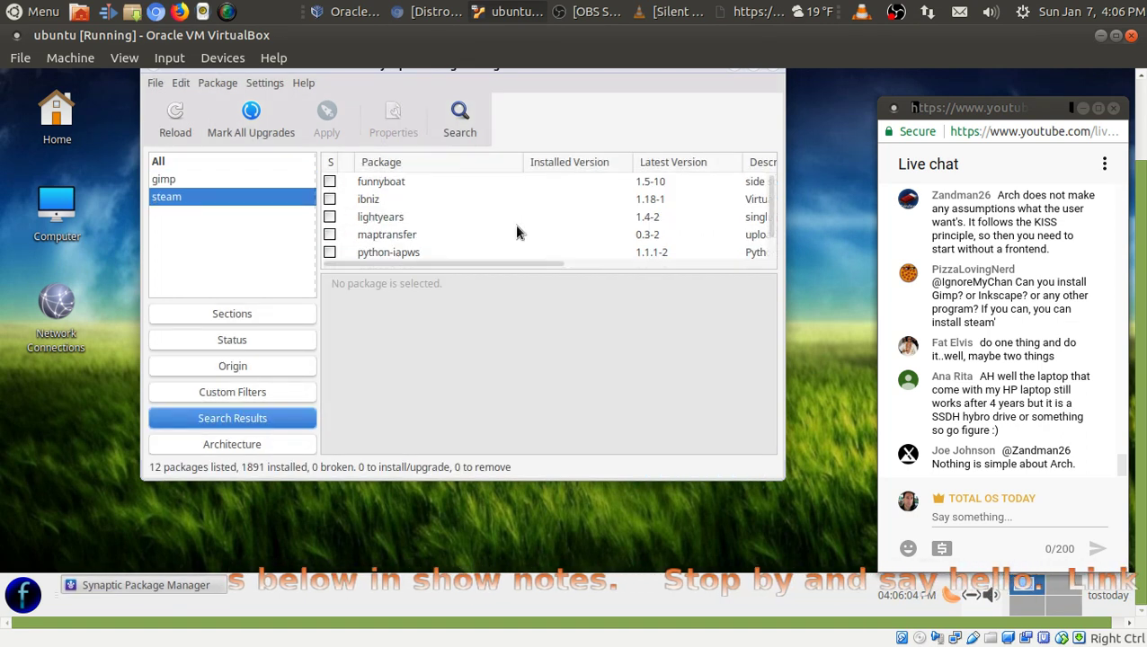
{"action": "scroll", "coordinate": [423, 209], "scroll_direction": "down", "scroll_amount": 3}
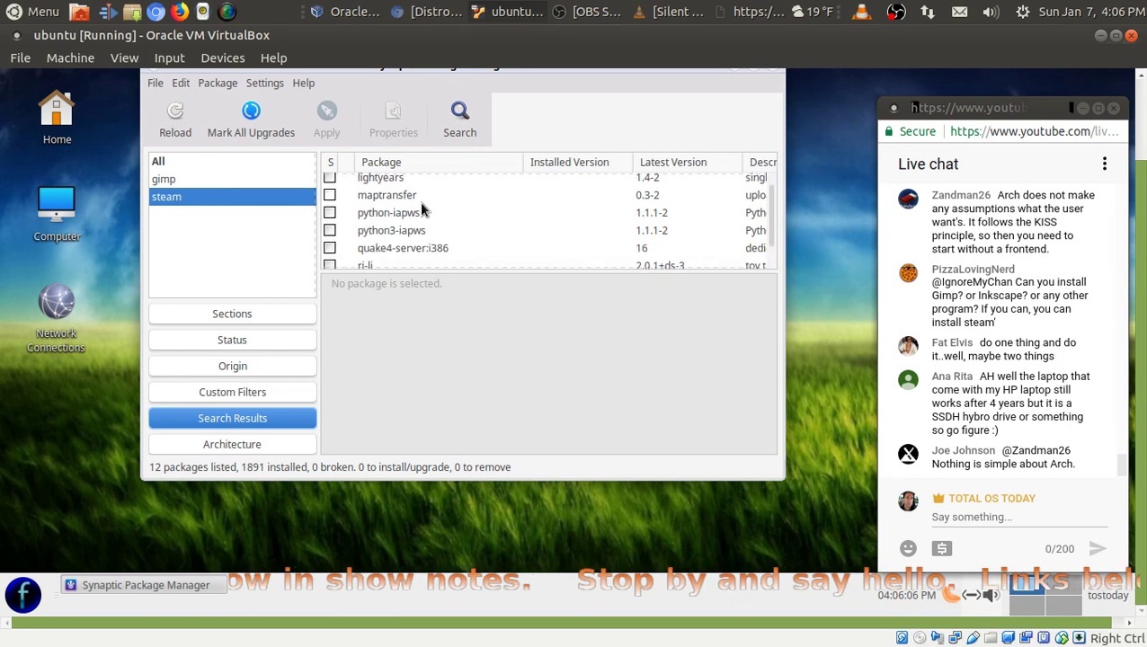
{"action": "scroll", "coordinate": [422, 208], "scroll_direction": "down", "scroll_amount": 2}
{"action": "scroll", "coordinate": [423, 209], "scroll_direction": "up", "scroll_amount": 4}
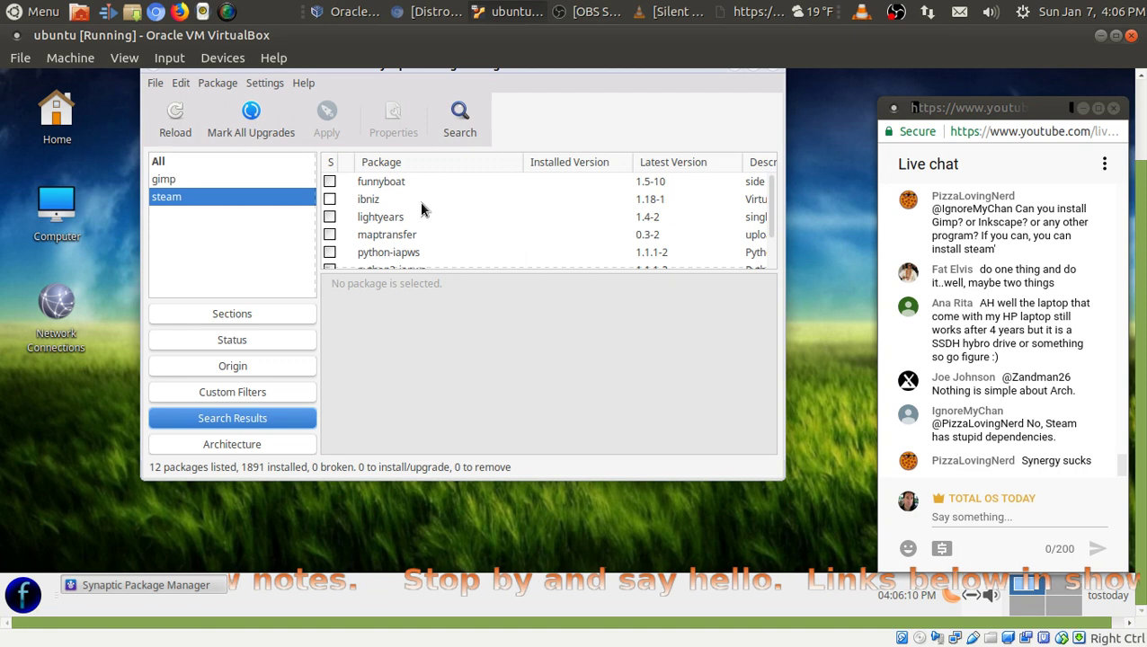
{"action": "scroll", "coordinate": [406, 213], "scroll_direction": "down", "scroll_amount": 1}
{"action": "scroll", "coordinate": [406, 213], "scroll_direction": "down", "scroll_amount": 2}
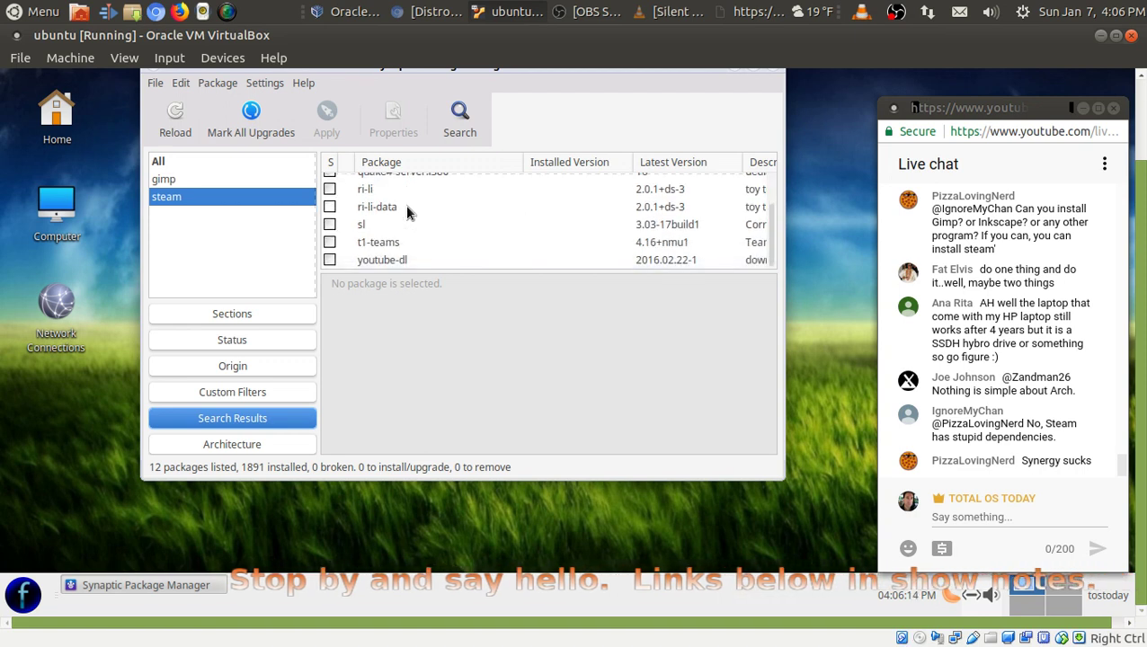
{"action": "scroll", "coordinate": [392, 241], "scroll_direction": "up", "scroll_amount": 3}
{"action": "scroll", "coordinate": [391, 236], "scroll_direction": "up", "scroll_amount": 1}
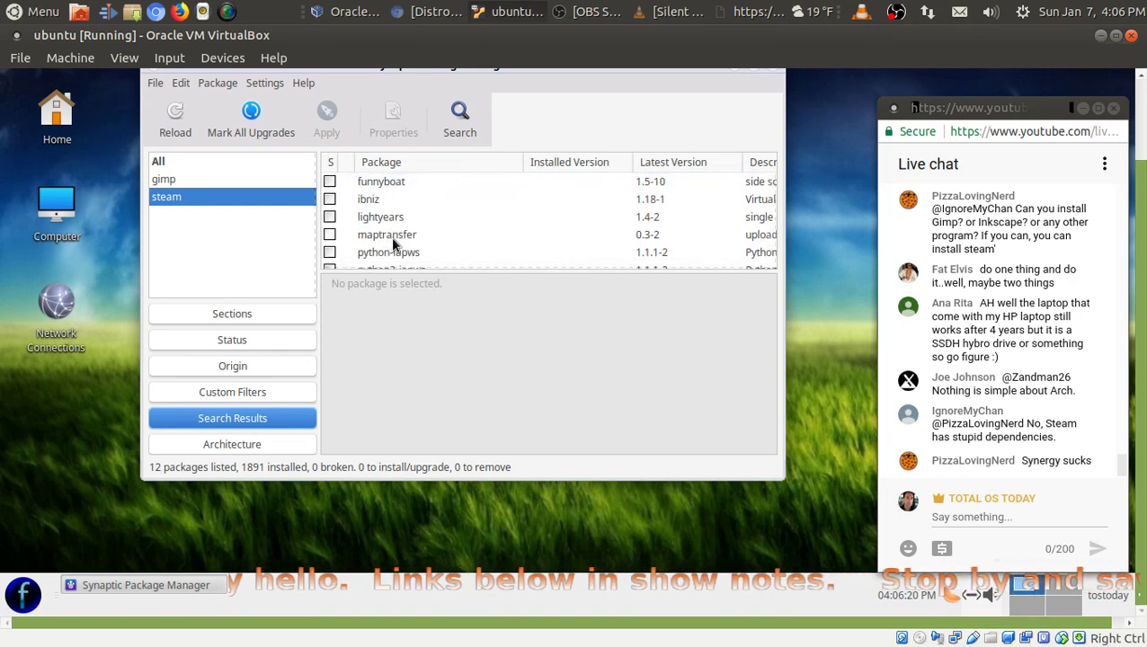
- Search the packages' descriptions and names for "inkscape" and select the inkscape package to view its description
{"action": "left_click", "coordinate": [462, 119]}
{"action": "key", "text": "BackSpace"}
{"action": "type", "text": "inkscape"}
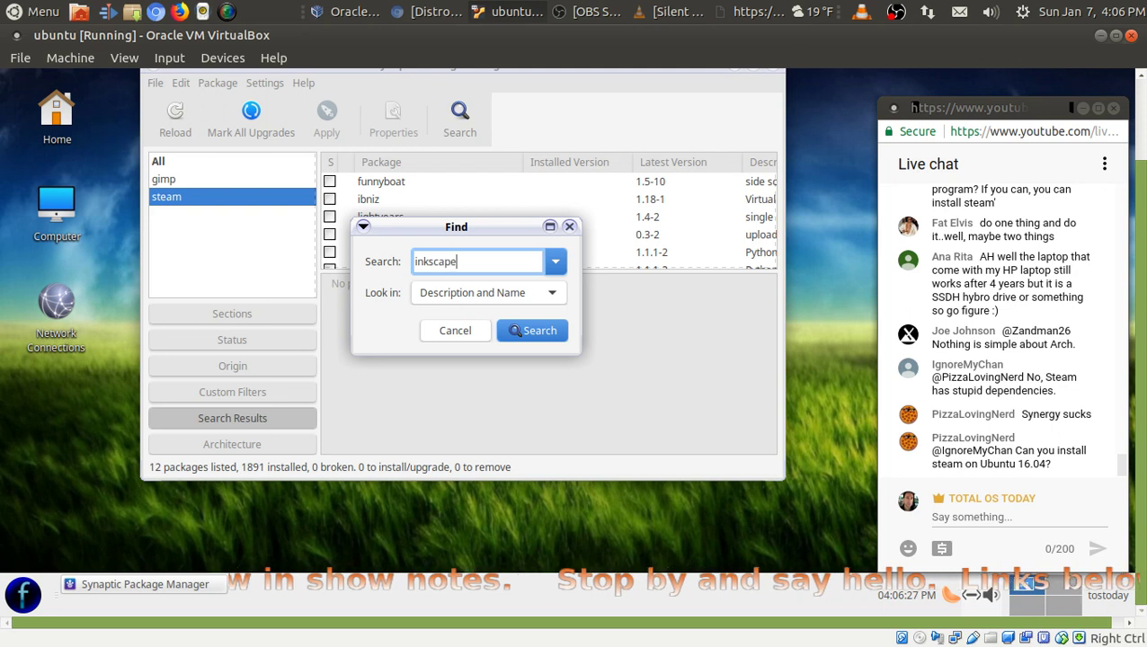
{"action": "left_click", "coordinate": [539, 327]}
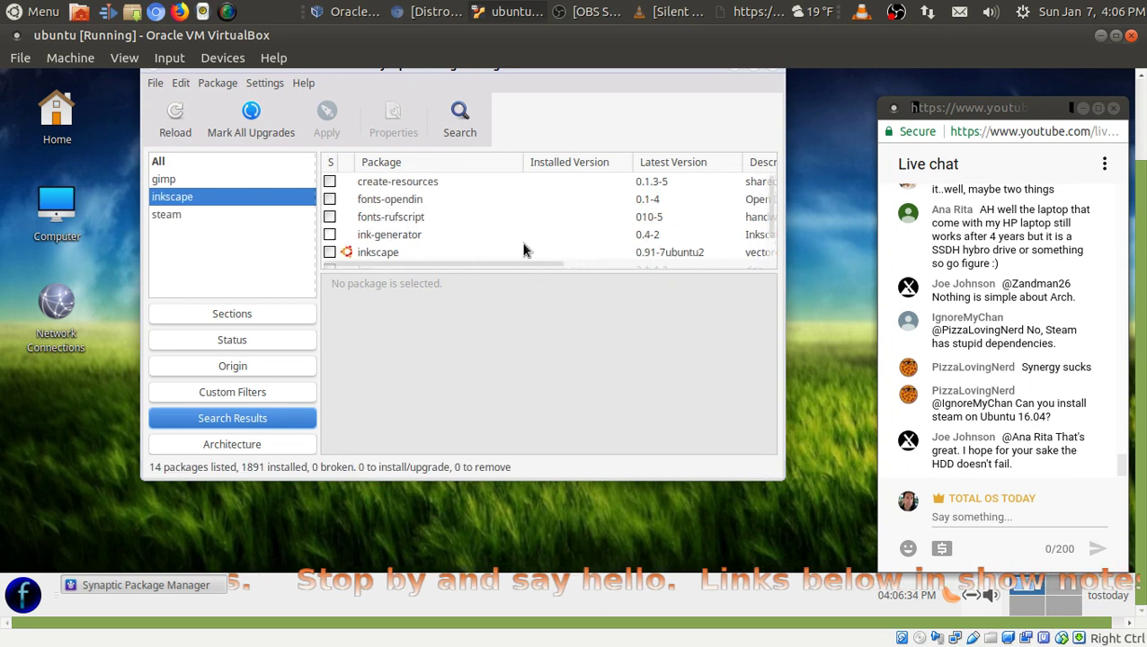
{"action": "left_click", "coordinate": [392, 255]}
{"action": "scroll", "coordinate": [619, 209], "scroll_direction": "down", "scroll_amount": 1}
{"action": "scroll", "coordinate": [612, 196], "scroll_direction": "up", "scroll_amount": 1}
- Search the packages' descriptions and names for "kazam" and select the kazam package to view its description
{"action": "left_click", "coordinate": [460, 118]}
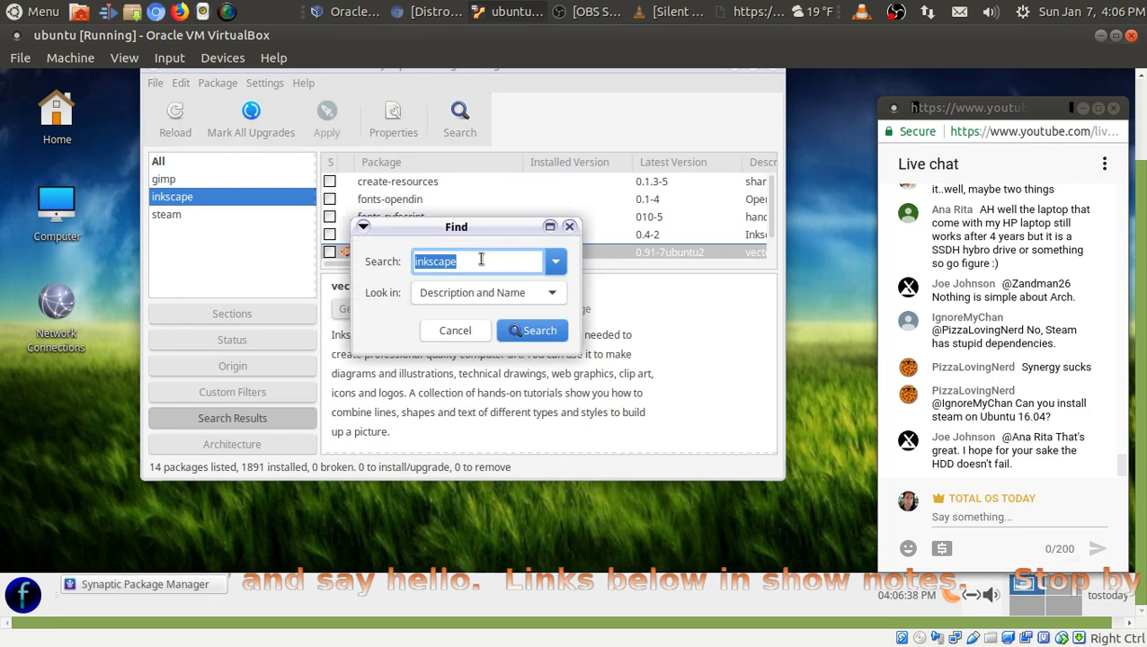
{"action": "type", "text": "kazam"}
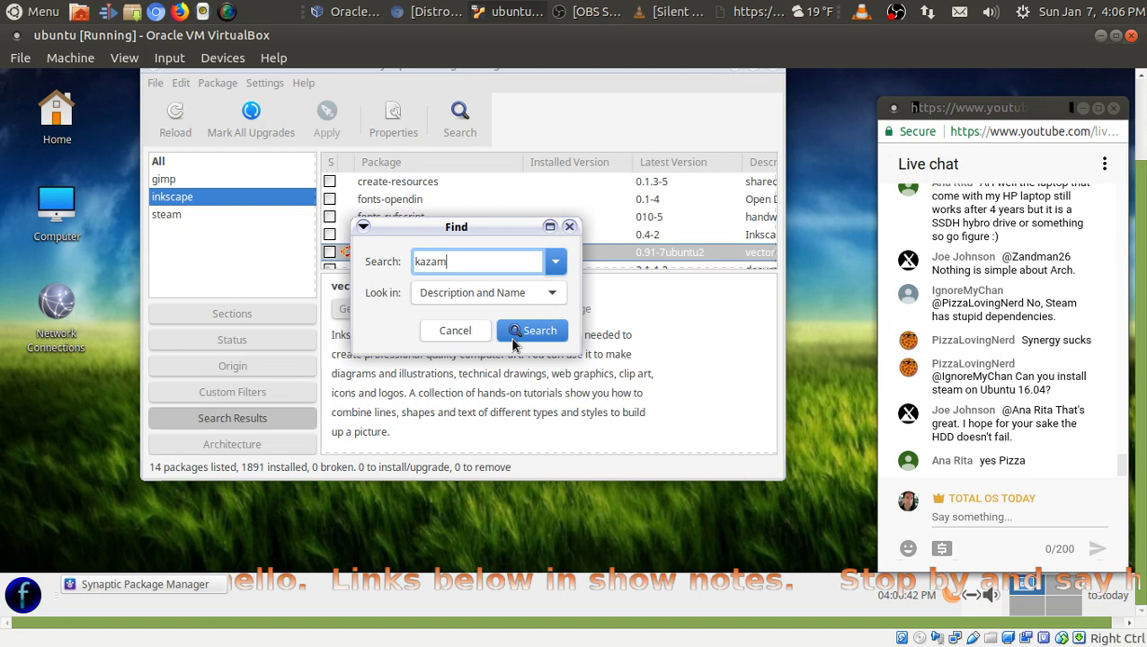
{"action": "left_click", "coordinate": [515, 333]}
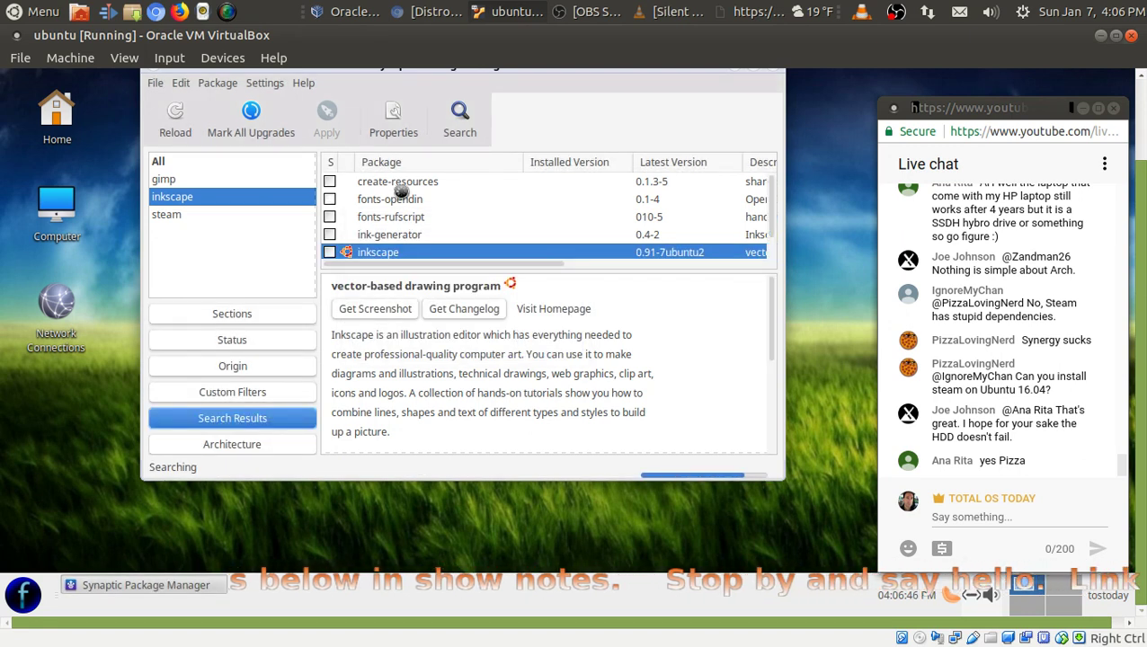
{"action": "left_click", "coordinate": [381, 184]}
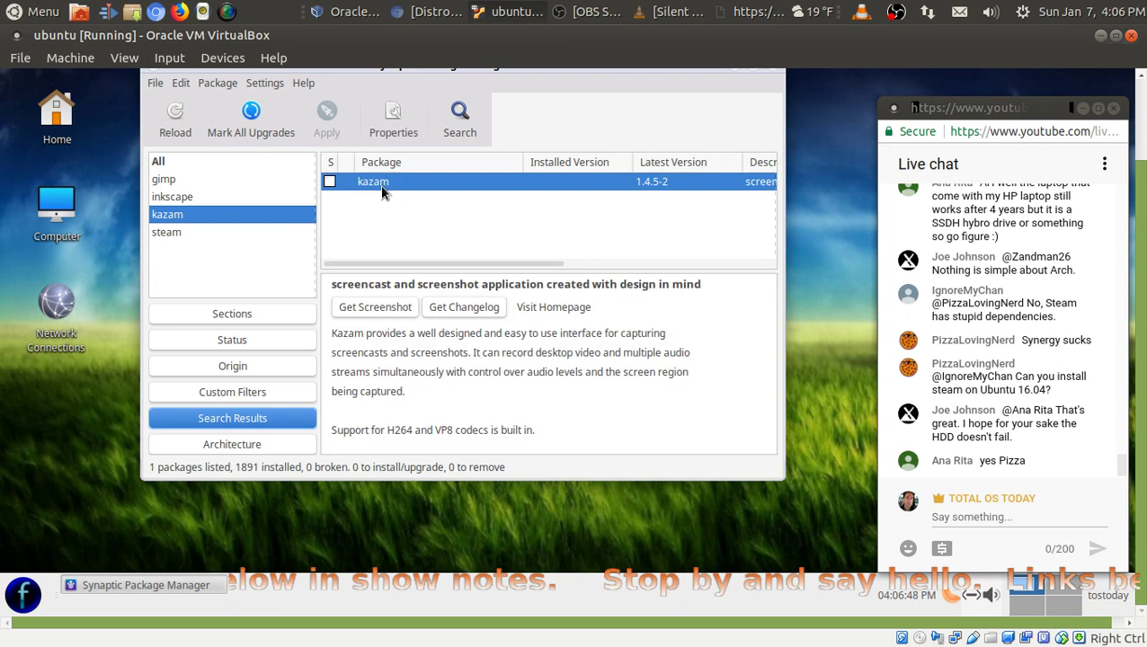
- Search the packages' descriptions and names for "banshee" to check whether the media player is available
{"action": "left_click", "coordinate": [457, 126]}
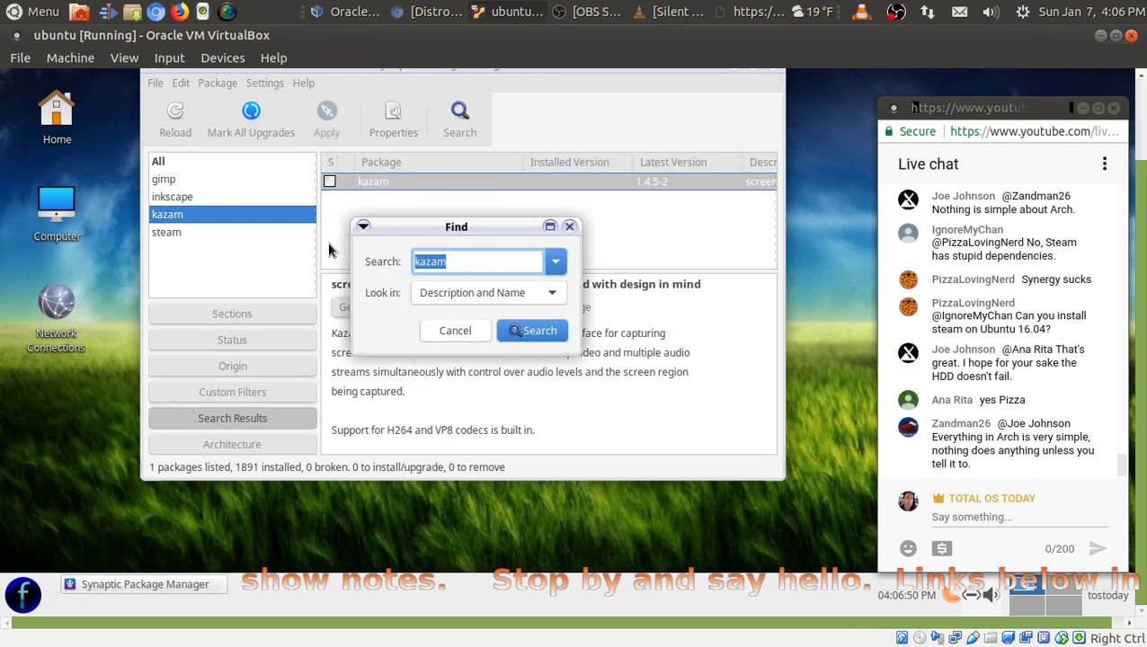
{"action": "type", "text": "bansheee"}
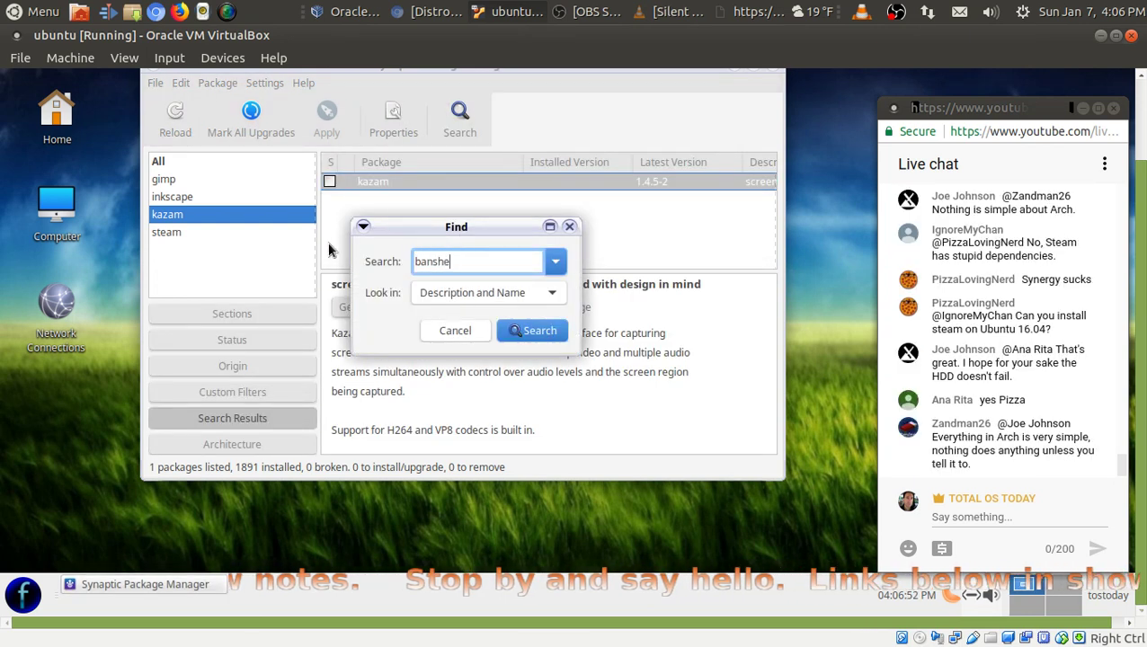
{"action": "key", "text": "Return"}
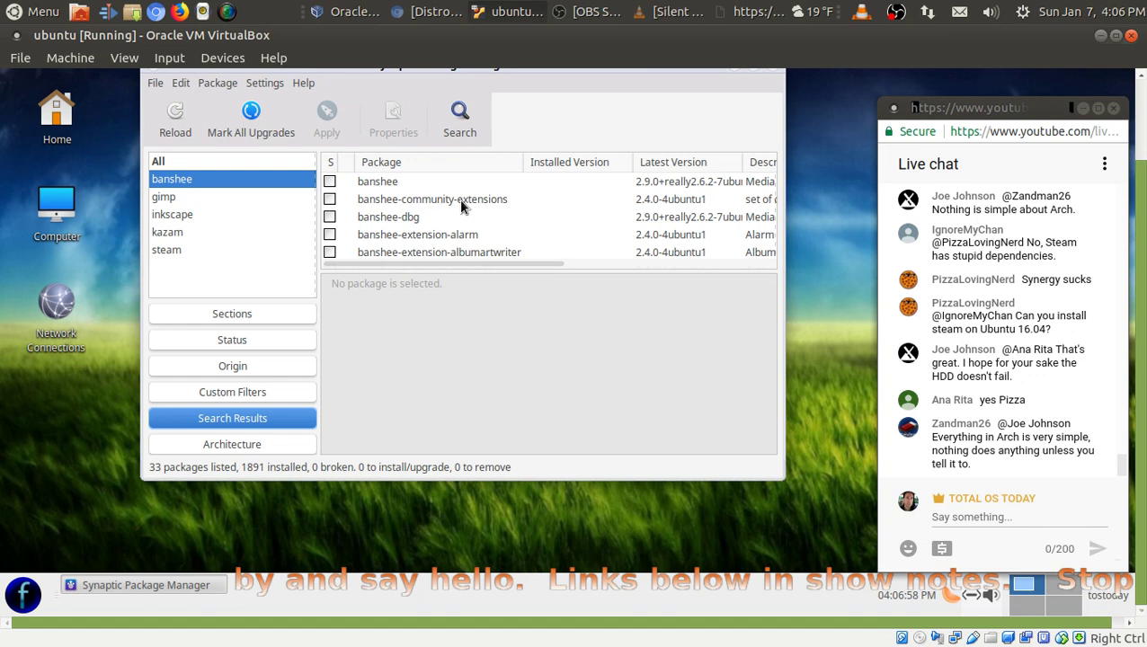
- Search the packages' descriptions and names for "tickr" to check whether it is available
{"action": "left_click", "coordinate": [459, 122]}
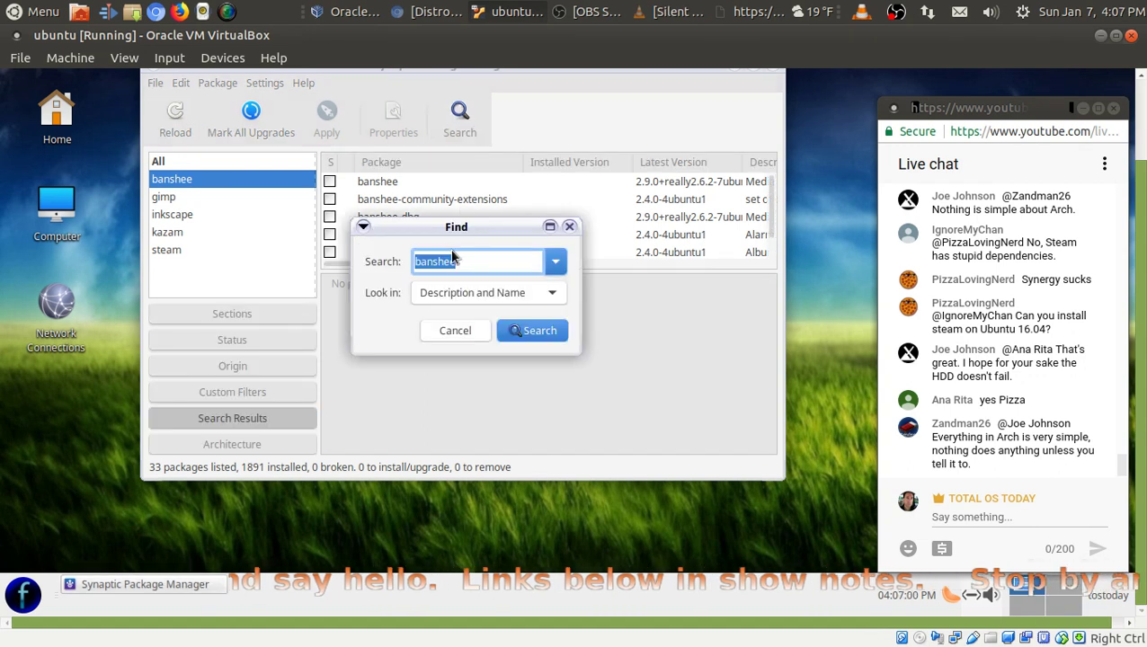
{"action": "key", "text": "BackSpace"}
{"action": "type", "text": "tic"}
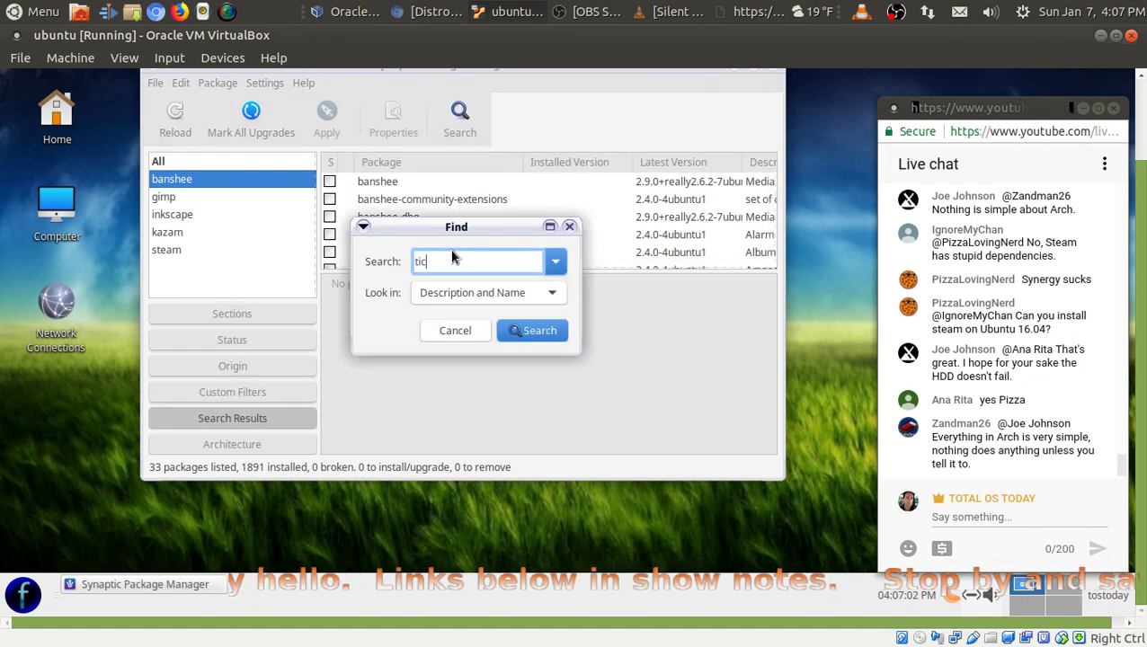
{"action": "type", "text": "kr"}
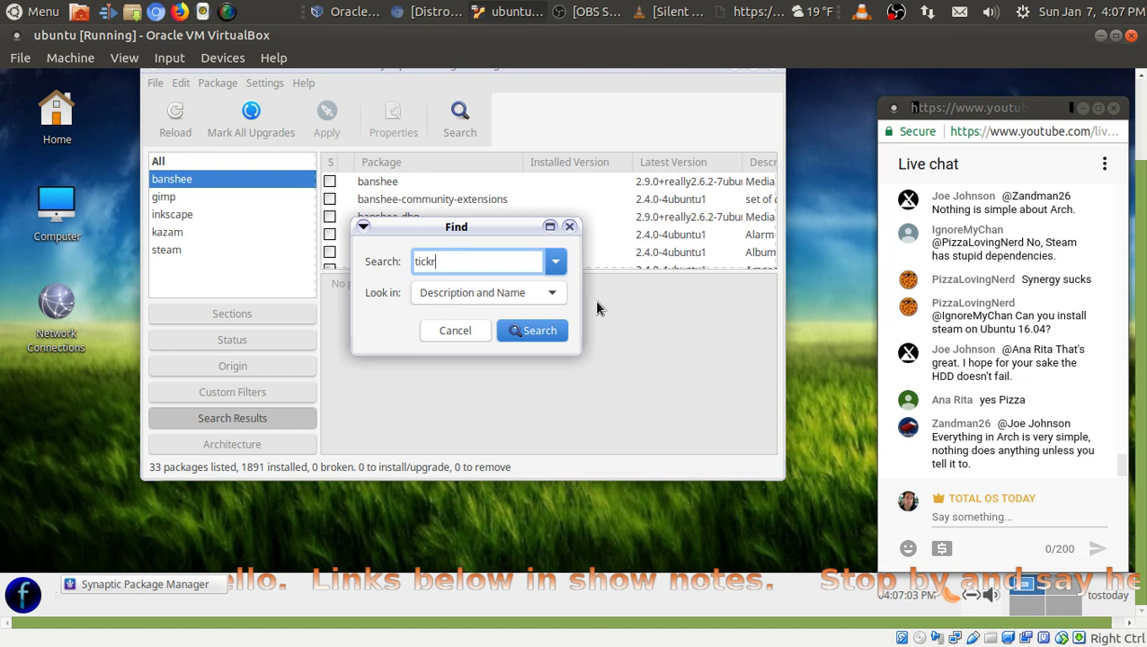
{"action": "left_click", "coordinate": [548, 330]}
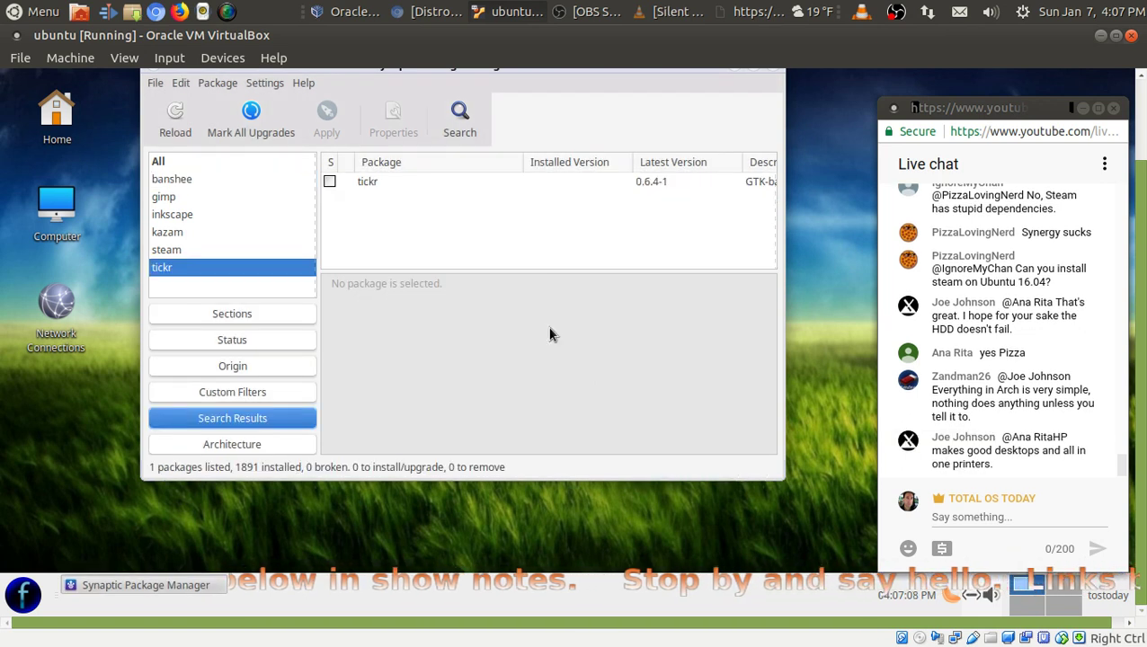
- Search the packages' descriptions and names for "simplescreen" to check whether the screen recorder is available
{"action": "left_click", "coordinate": [460, 117]}
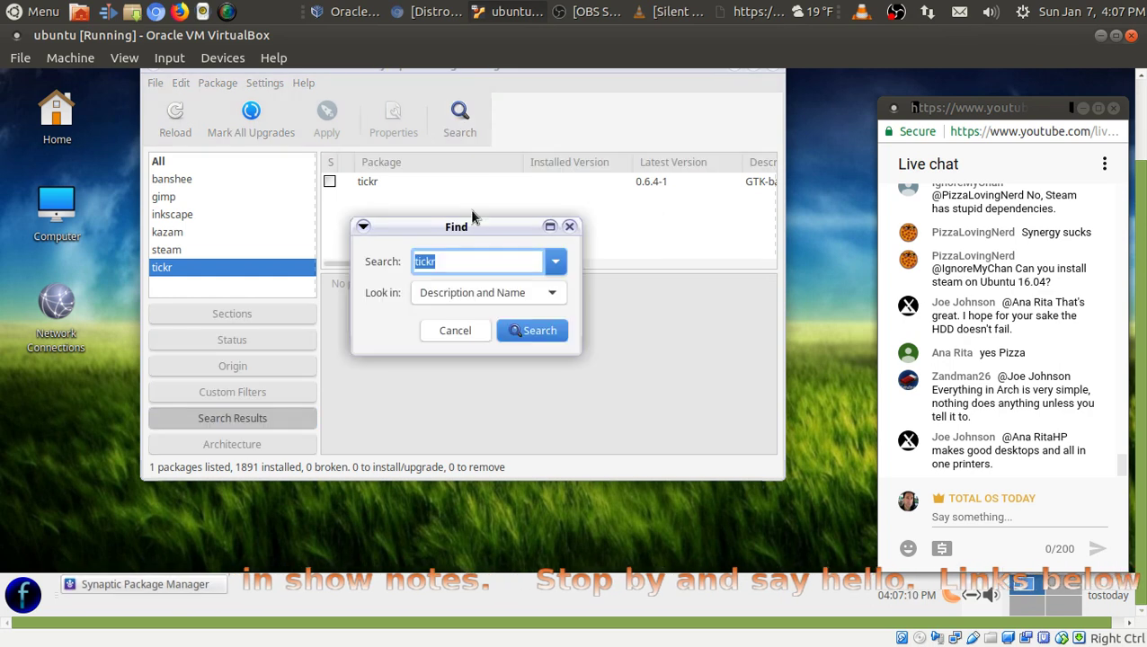
{"action": "key", "text": "BackSpace"}
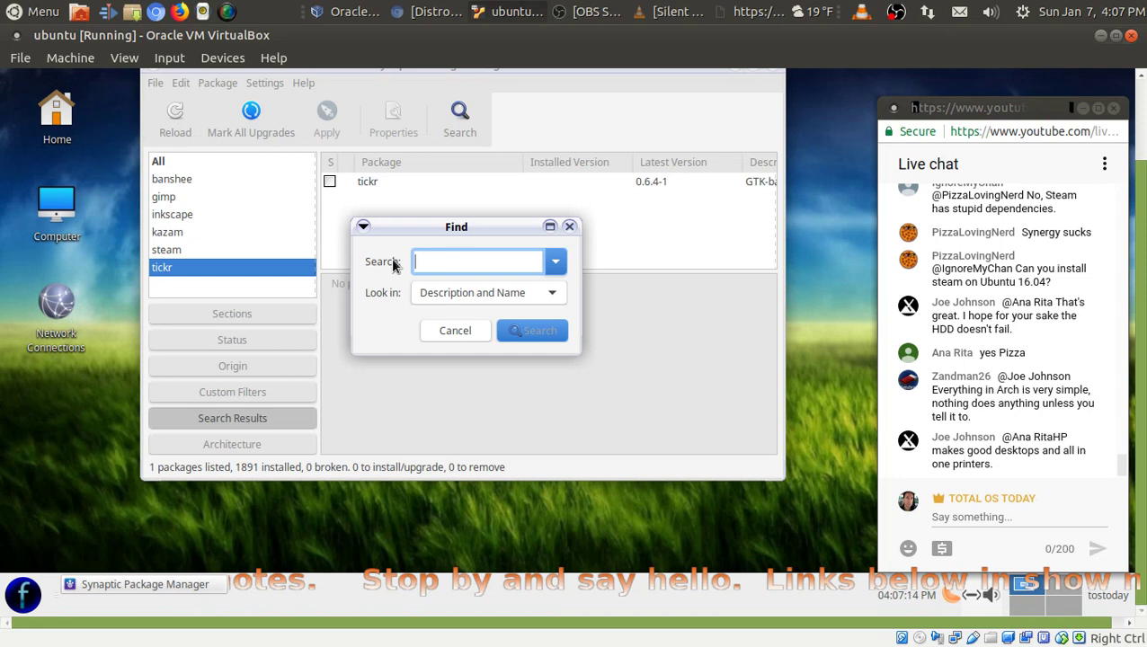
{"action": "type", "text": "simplec"}
{"action": "type", "text": "re"}
{"action": "key", "text": "BackSpace"}
{"action": "key", "text": "BackSpace"}
{"action": "key", "text": "BackSpace"}
{"action": "type", "text": "scr"}
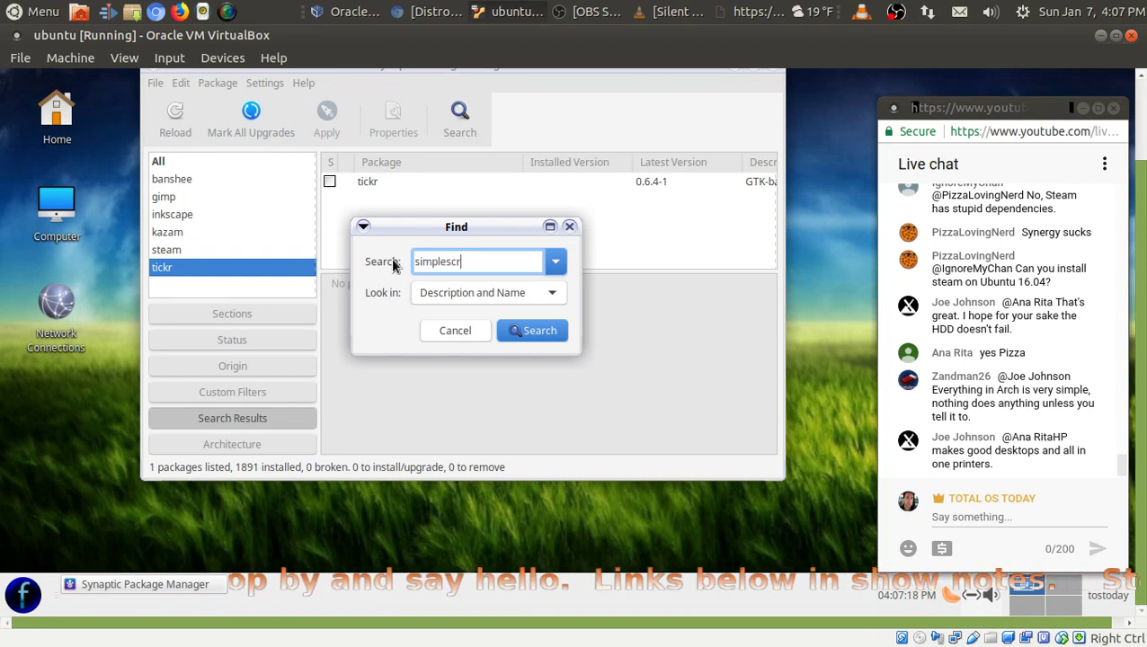
{"action": "type", "text": "een"}
{"action": "key", "text": "Return"}
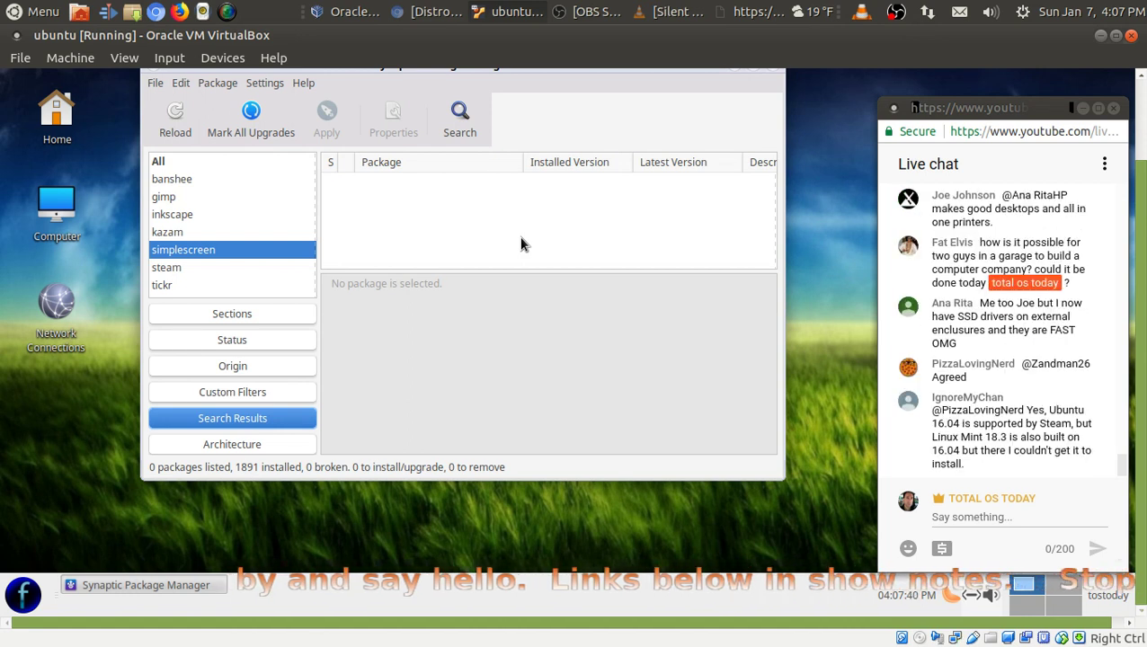
- Search the packages' descriptions and names for "curlew" to check whether it is available
{"action": "left_click_drag", "start_coordinate": [1139, 261], "coordinate": [1138, 159]}
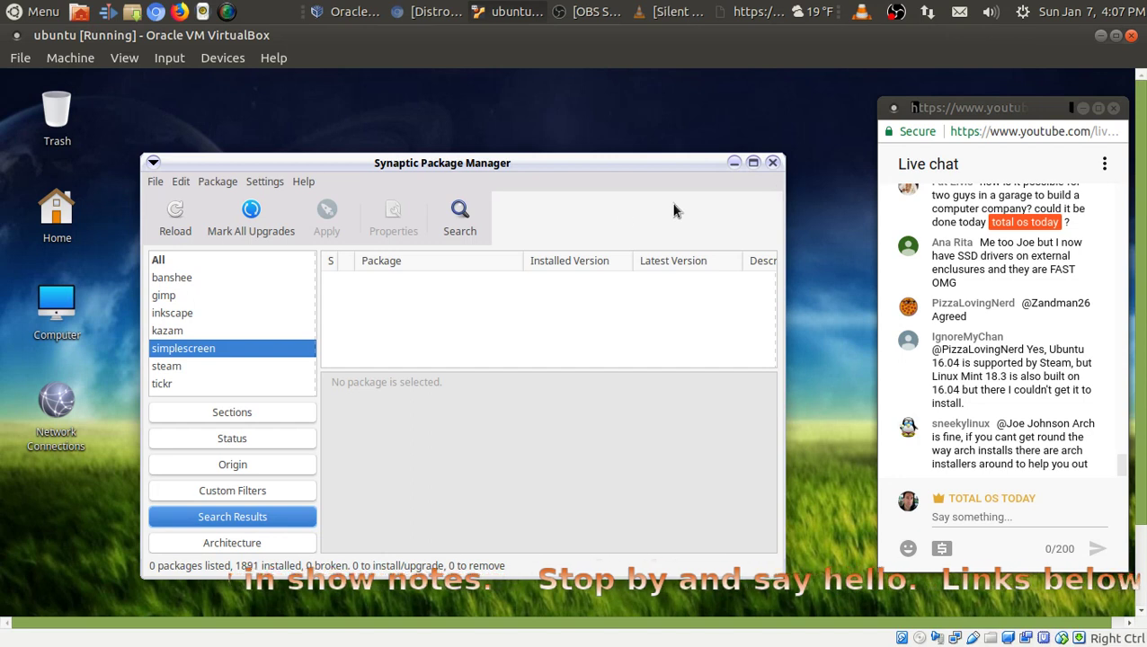
{"action": "left_click", "coordinate": [460, 220]}
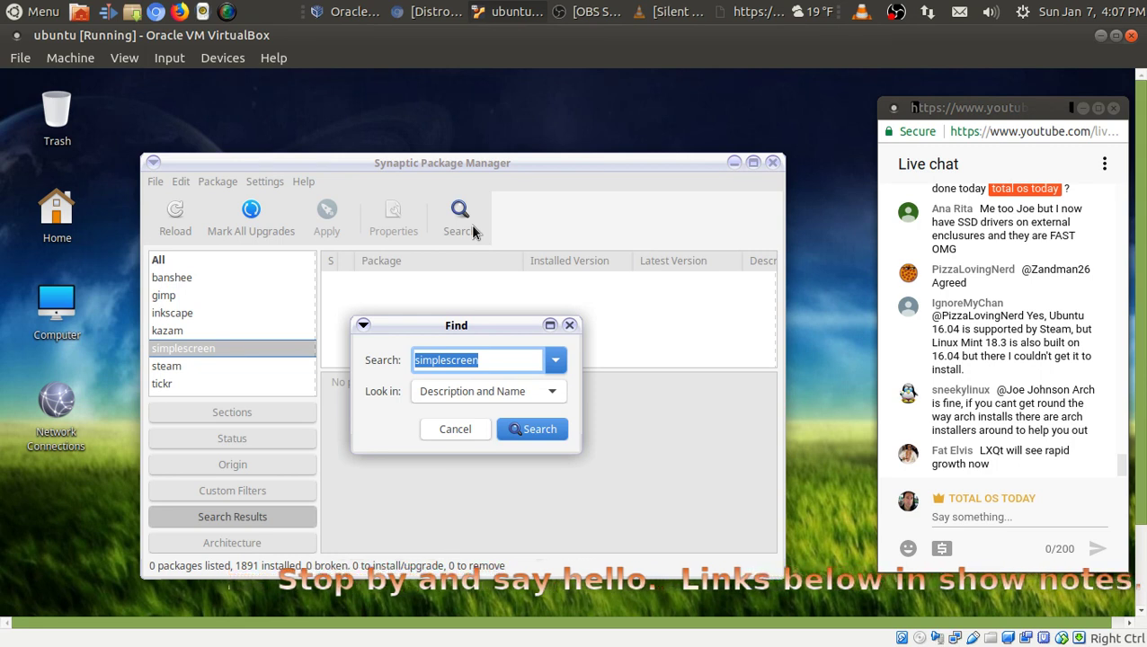
{"action": "key", "text": "BackSpace"}
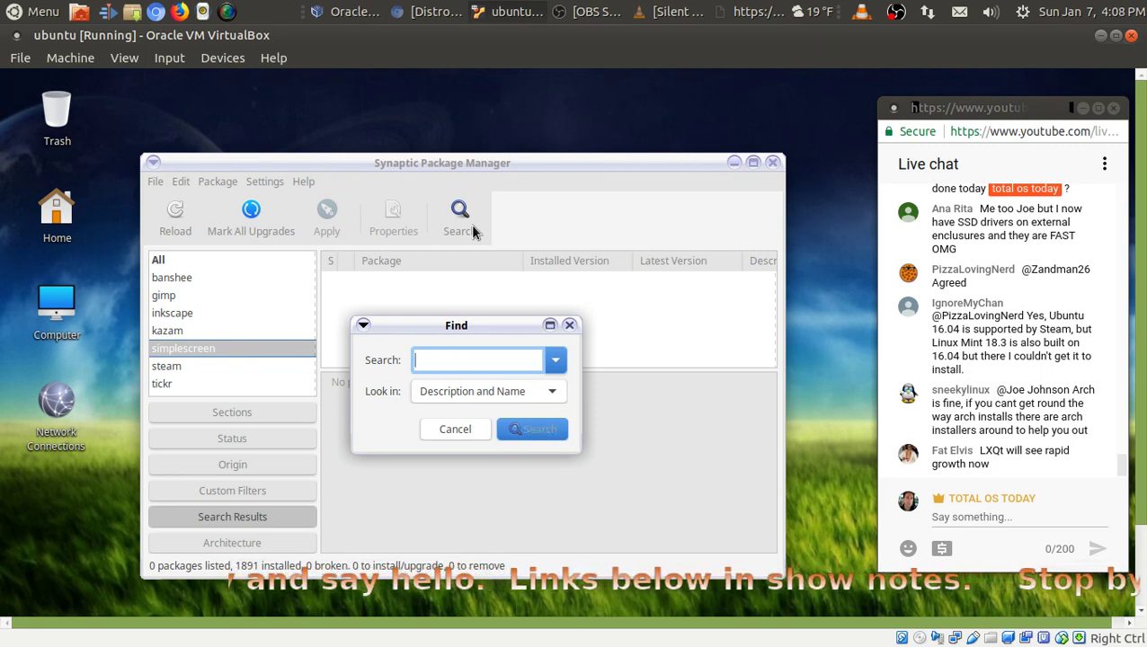
{"action": "type", "text": "curlew"}
{"action": "key", "text": "Return"}
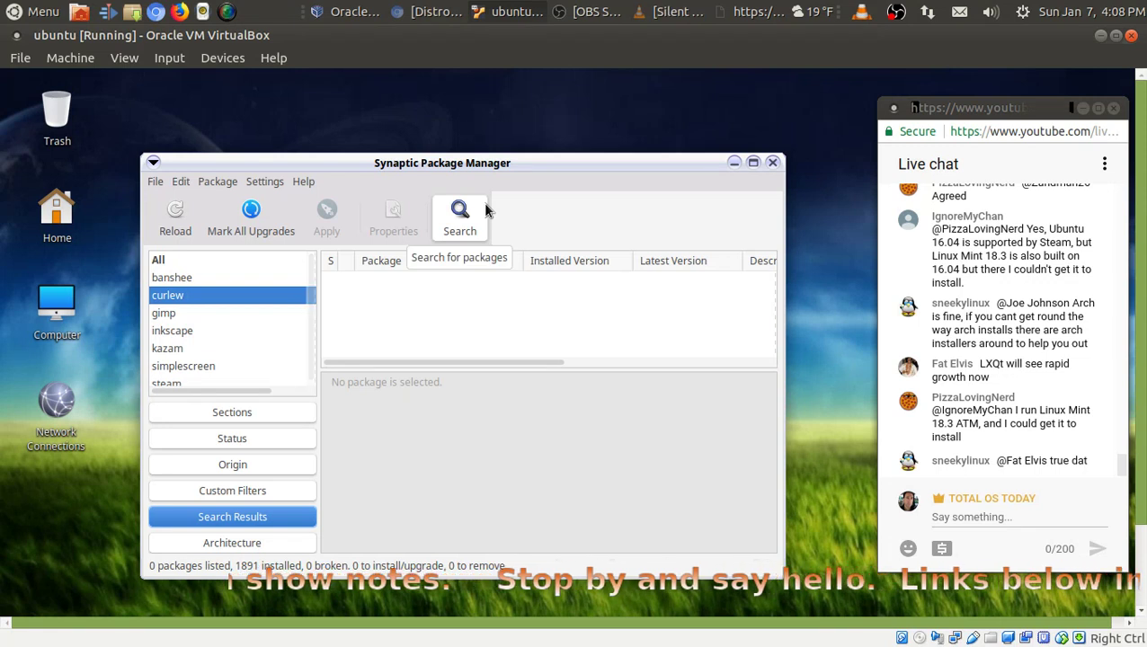
- Search the packages' descriptions and names for "quodlibet" and select the quodlibet package to view its description
{"action": "left_click", "coordinate": [460, 218]}
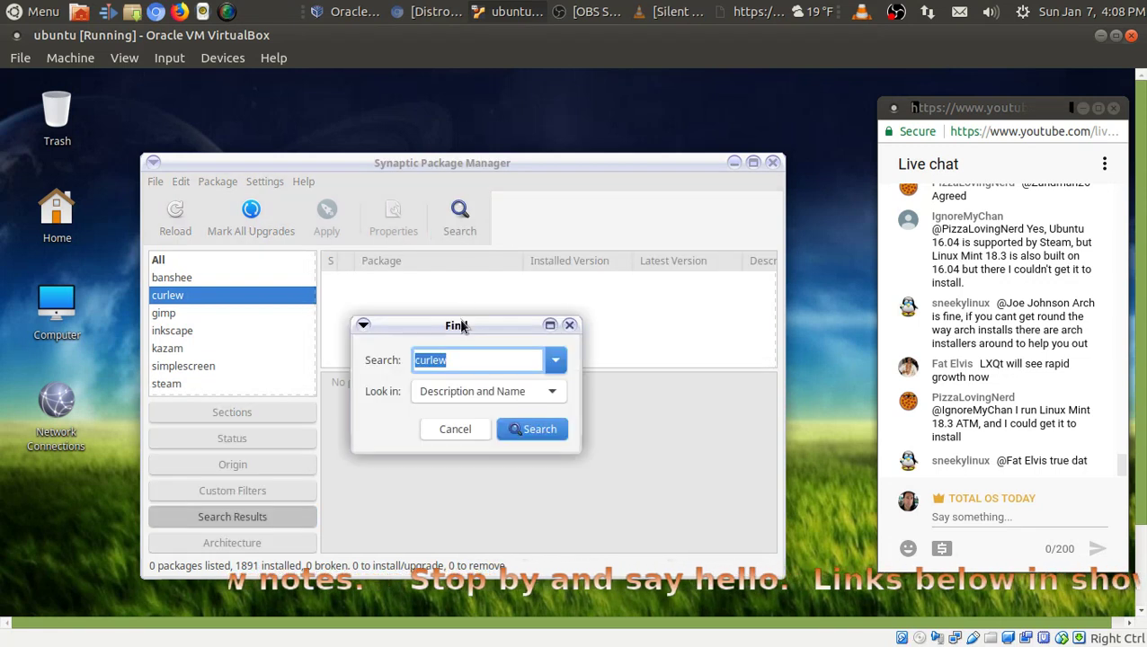
{"action": "key", "text": "BackSpace"}
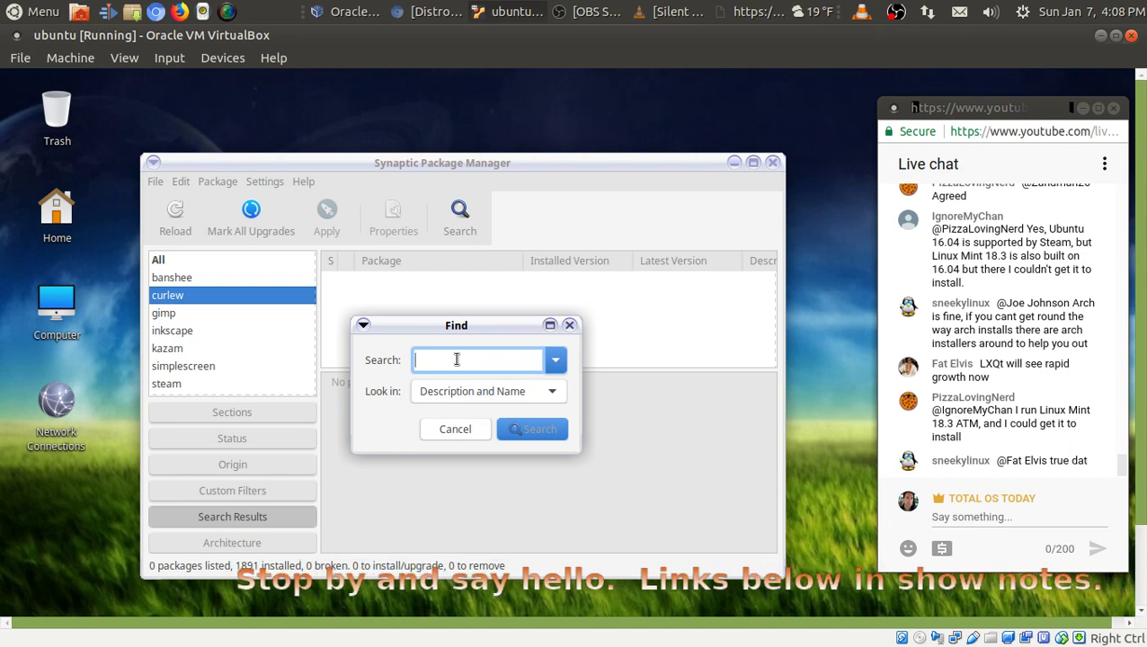
{"action": "type", "text": "quodlibet"}
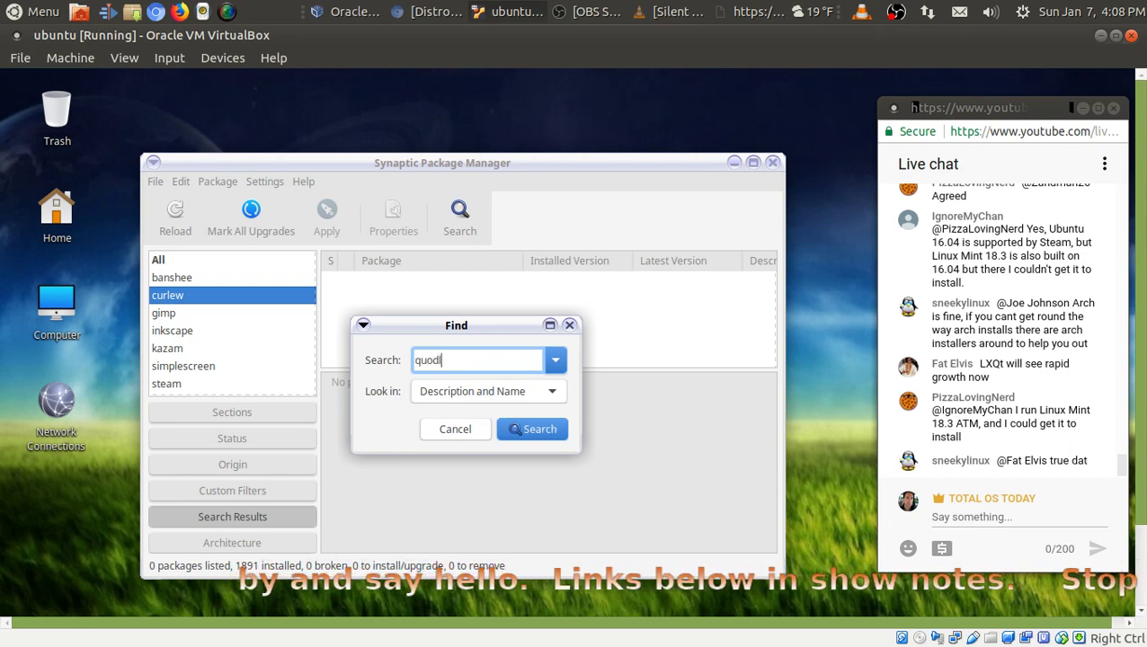
{"action": "key", "text": "Return"}
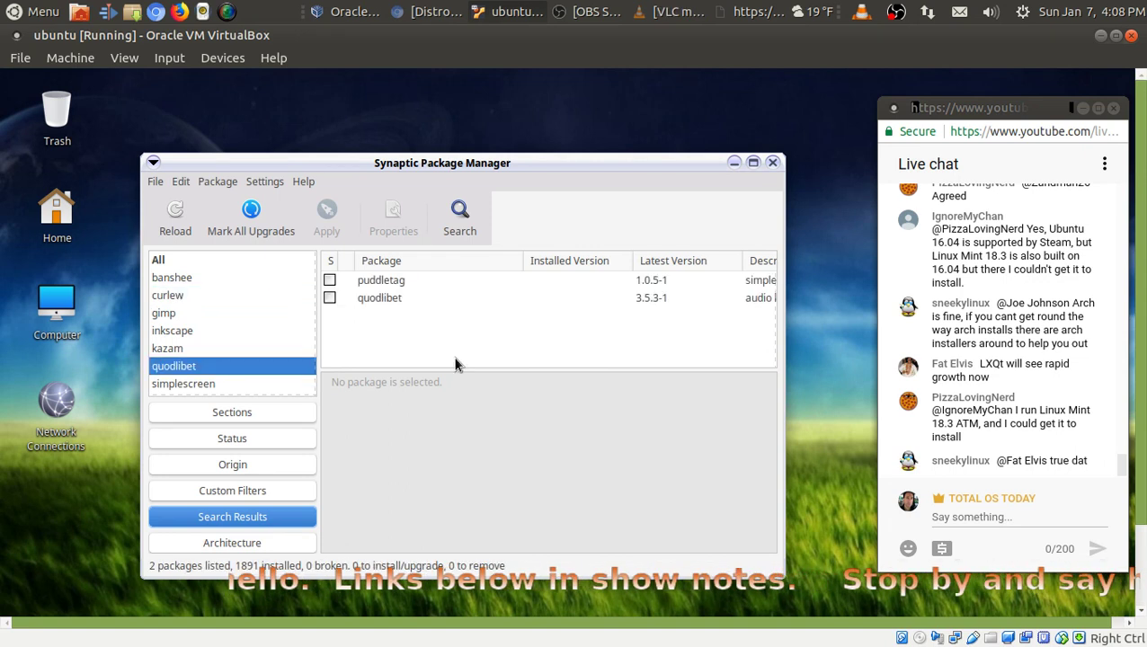
{"action": "left_click", "coordinate": [390, 300]}
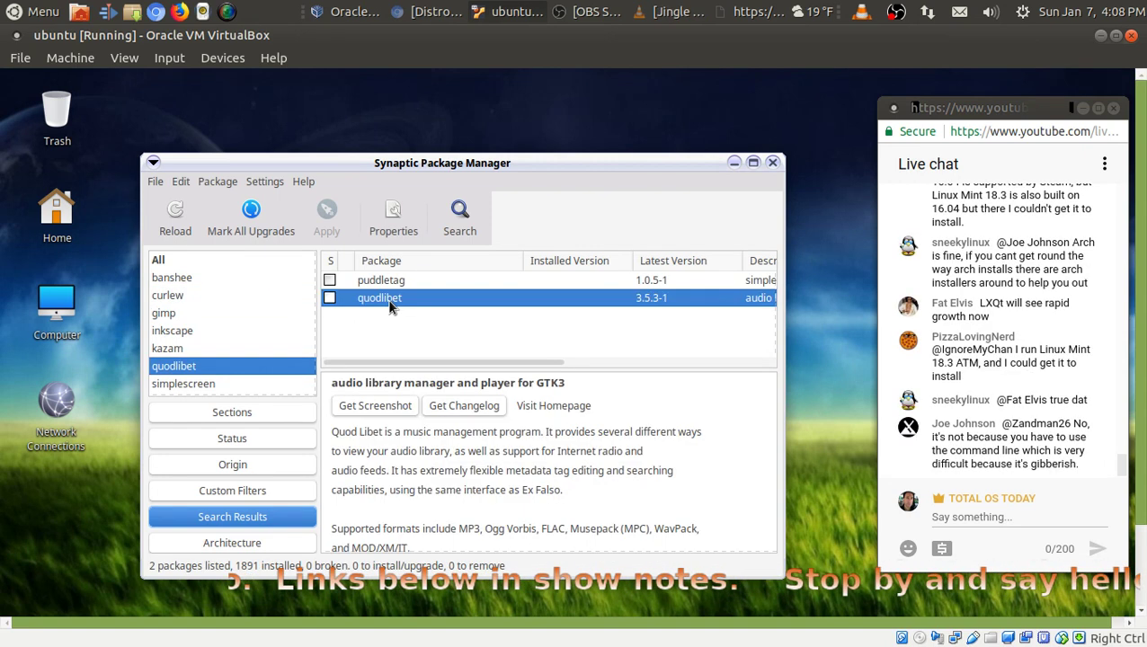
- Search the packages' descriptions and names for "vokoscreen" to check whether it is available
{"action": "left_click", "coordinate": [460, 220]}
{"action": "key", "text": "BackSpace"}
{"action": "type", "text": "vokoscreen"}
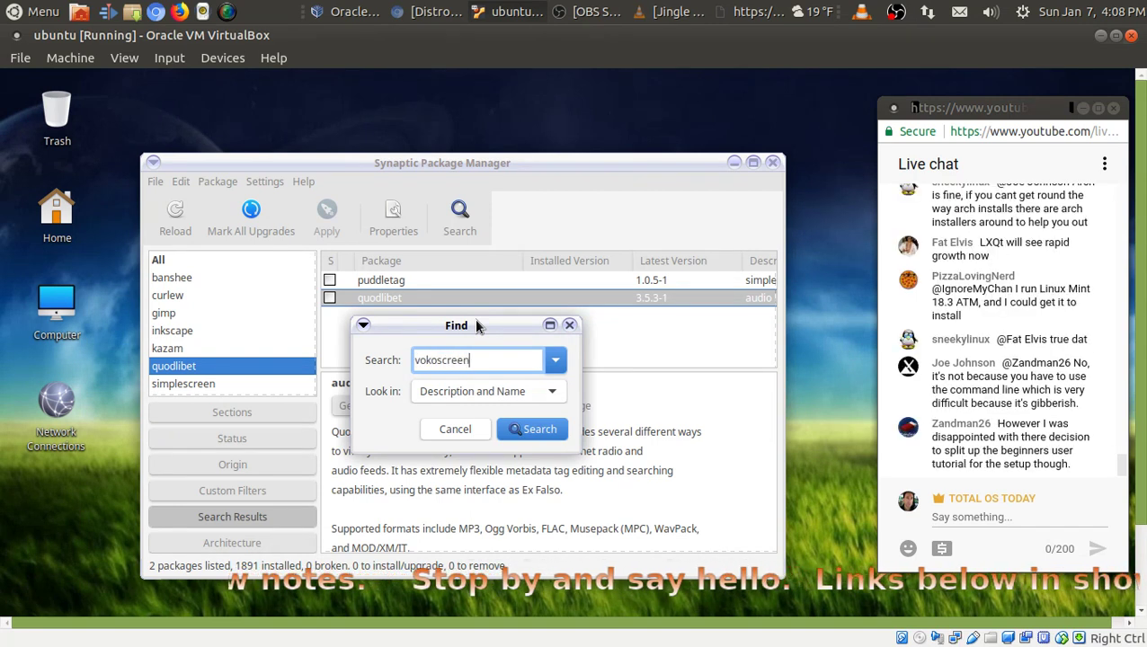
{"action": "key", "text": "Return"}
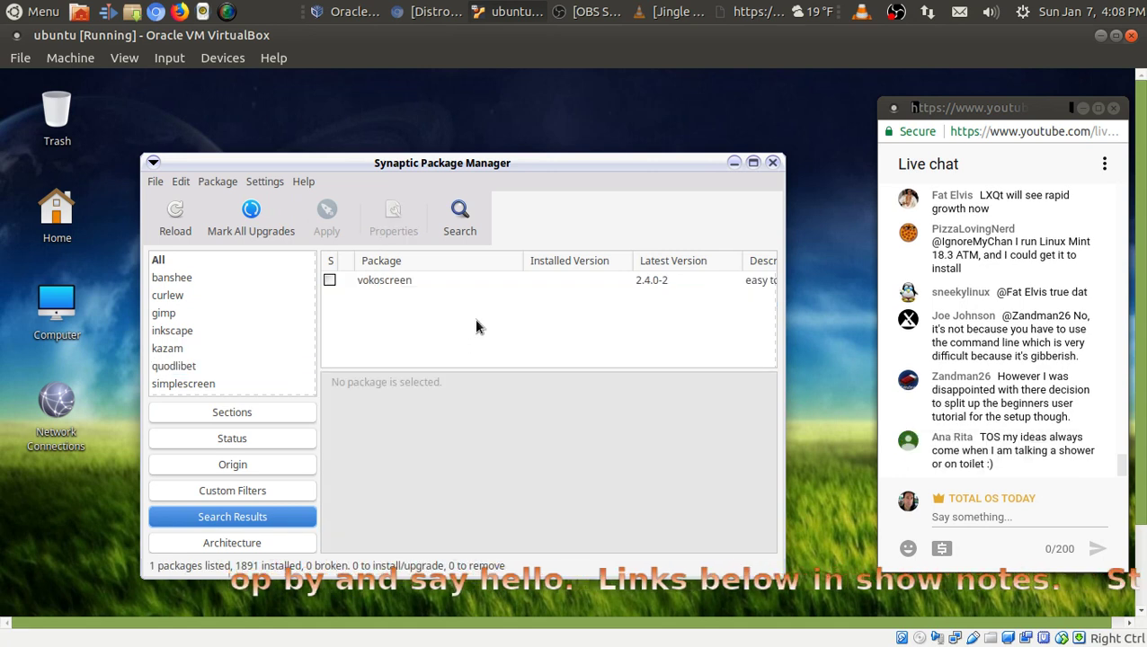
- Search the packages' descriptions and names for "chrom" and look through the results for Chromium
{"action": "left_click", "coordinate": [451, 234]}
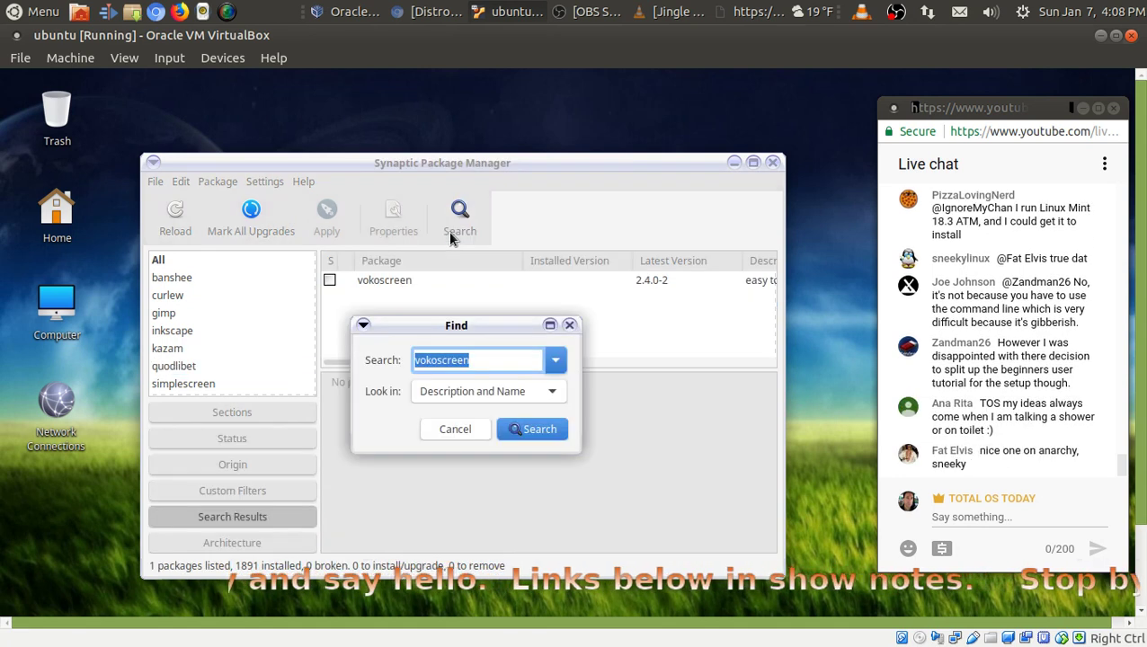
{"action": "type", "text": "chro"}
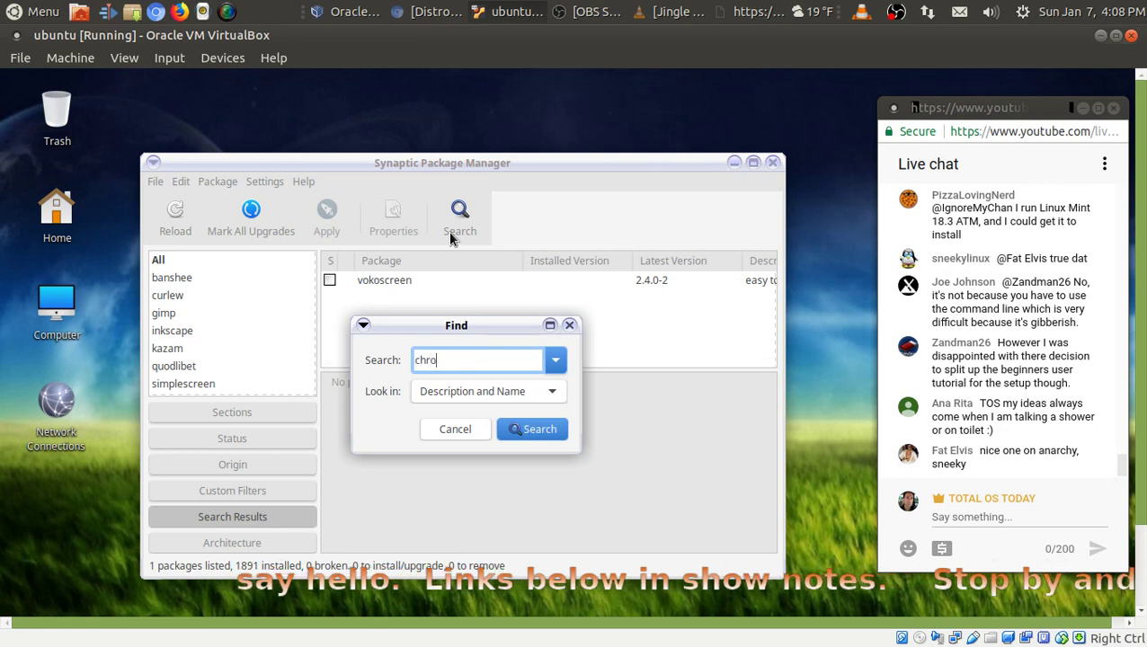
{"action": "type", "text": "m"}
{"action": "key", "text": "Return"}
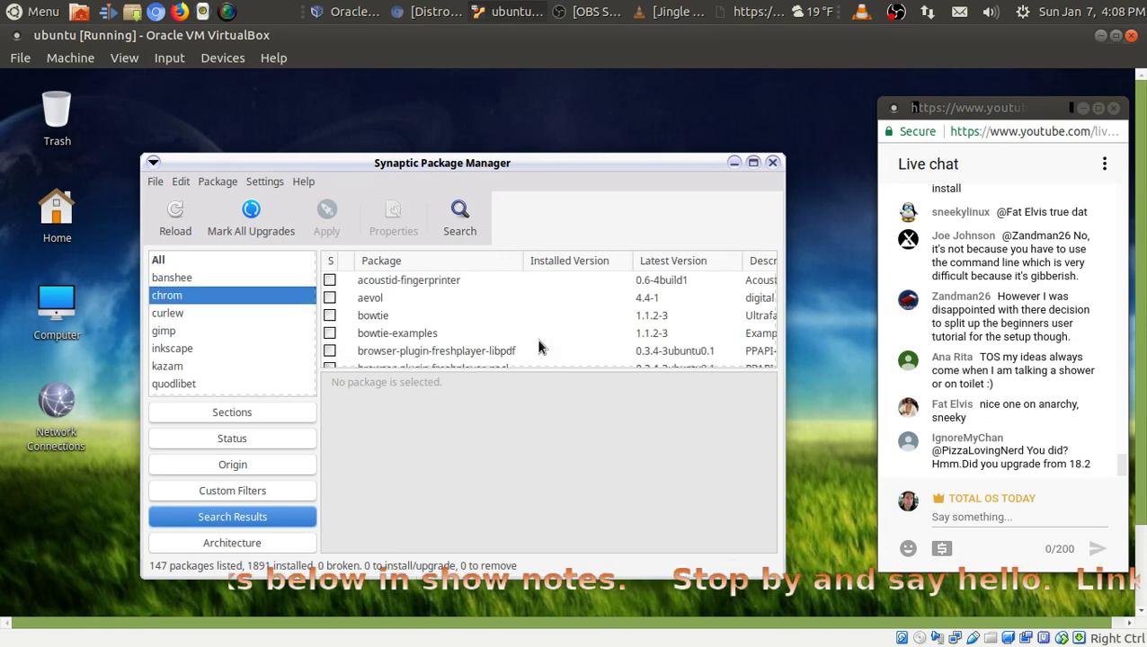
{"action": "scroll", "coordinate": [441, 303], "scroll_direction": "down", "scroll_amount": 2}
{"action": "scroll", "coordinate": [440, 303], "scroll_direction": "down", "scroll_amount": 1}
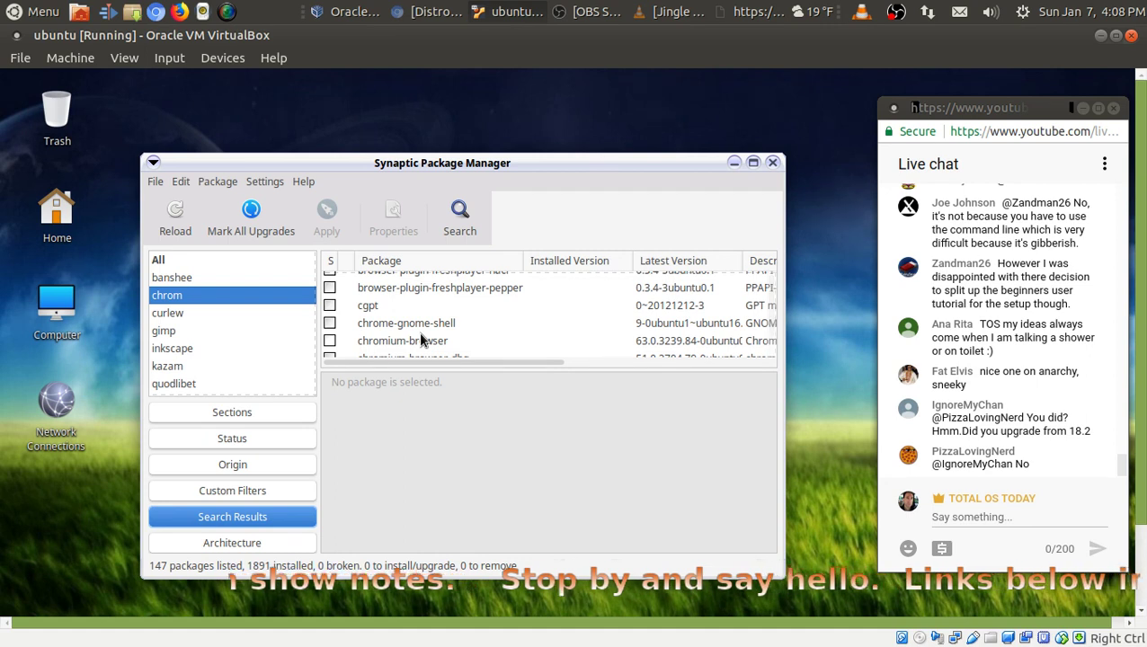
{"action": "scroll", "coordinate": [444, 336], "scroll_direction": "down", "scroll_amount": 1}
{"action": "scroll", "coordinate": [444, 336], "scroll_direction": "down", "scroll_amount": 5}
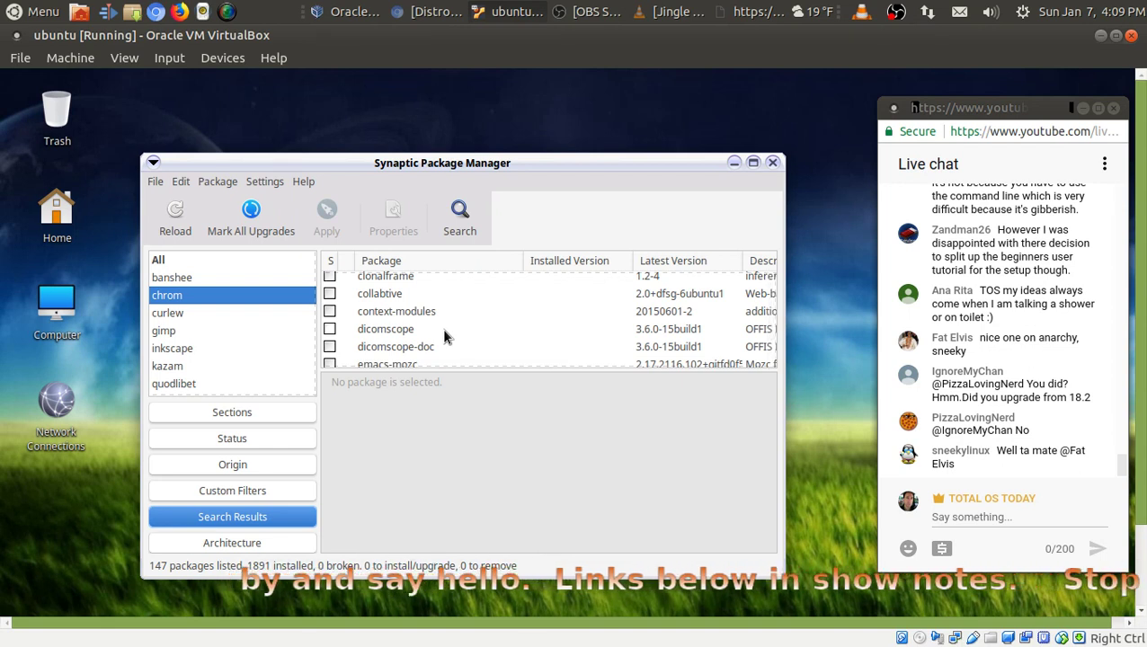
{"action": "scroll", "coordinate": [444, 337], "scroll_direction": "down", "scroll_amount": 2}
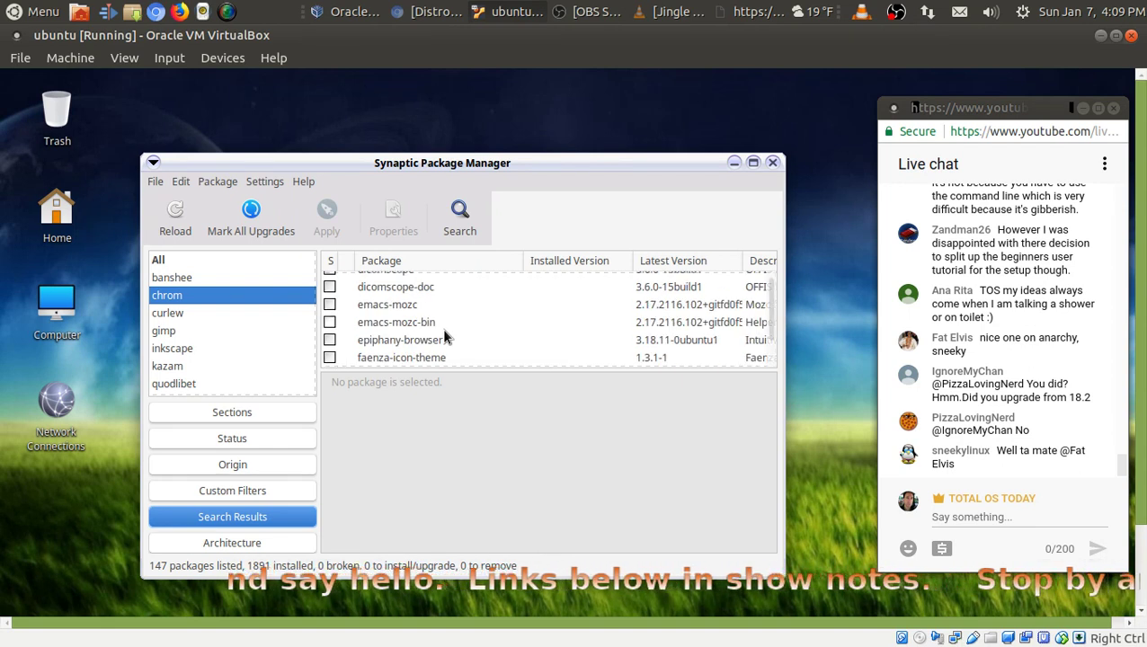
{"action": "scroll", "coordinate": [444, 336], "scroll_direction": "down", "scroll_amount": 3}
{"action": "scroll", "coordinate": [468, 329], "scroll_direction": "down", "scroll_amount": 1}
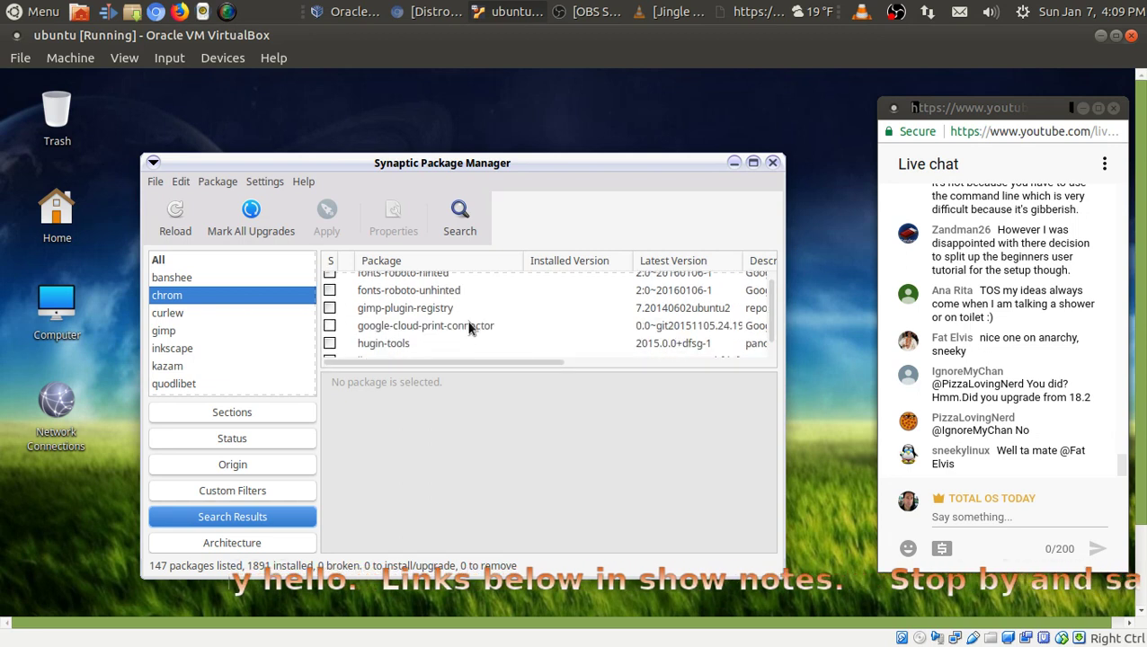
{"action": "scroll", "coordinate": [469, 329], "scroll_direction": "down", "scroll_amount": 2}
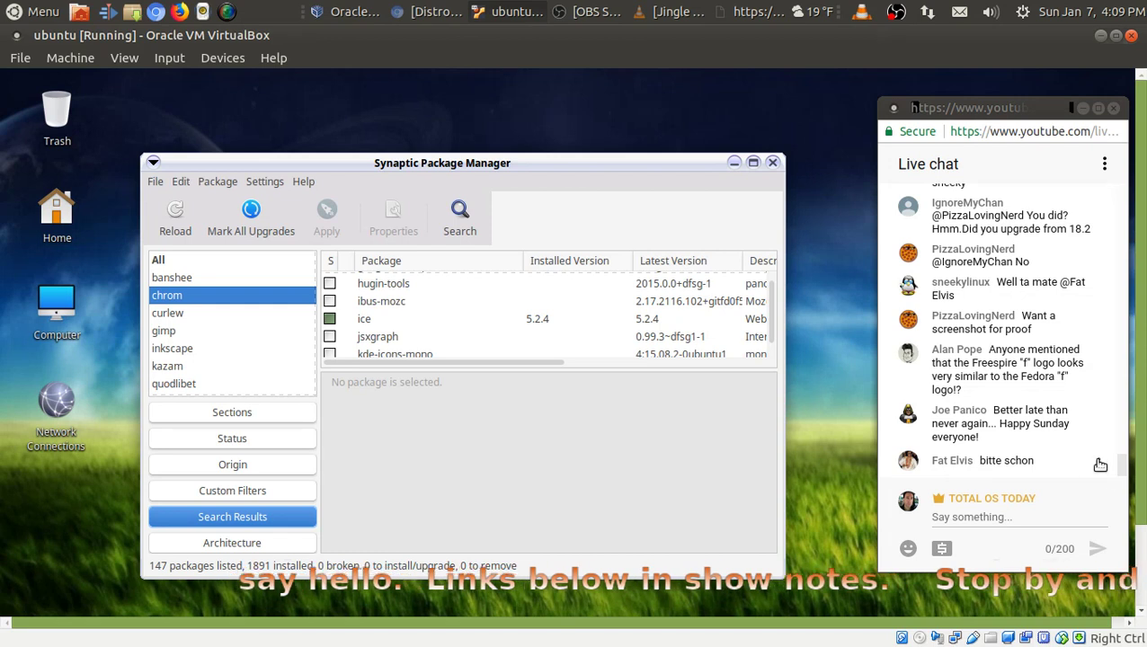
{"action": "left_click_drag", "start_coordinate": [1138, 478], "coordinate": [1127, 561]}
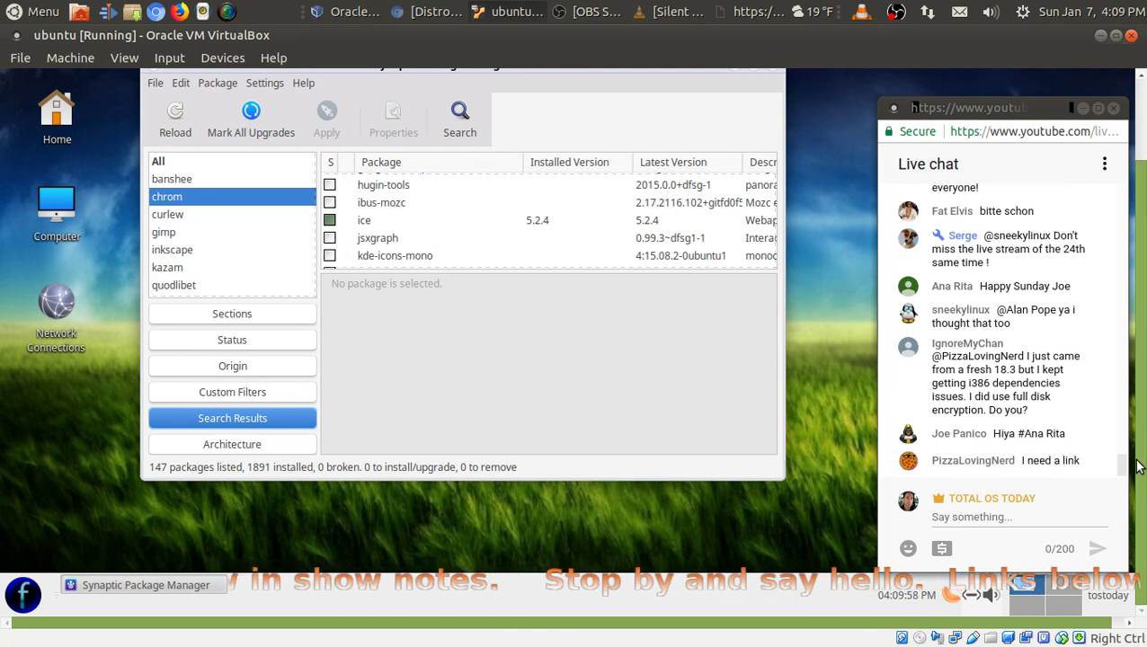
{"action": "left_click_drag", "start_coordinate": [1136, 466], "coordinate": [1136, 382]}
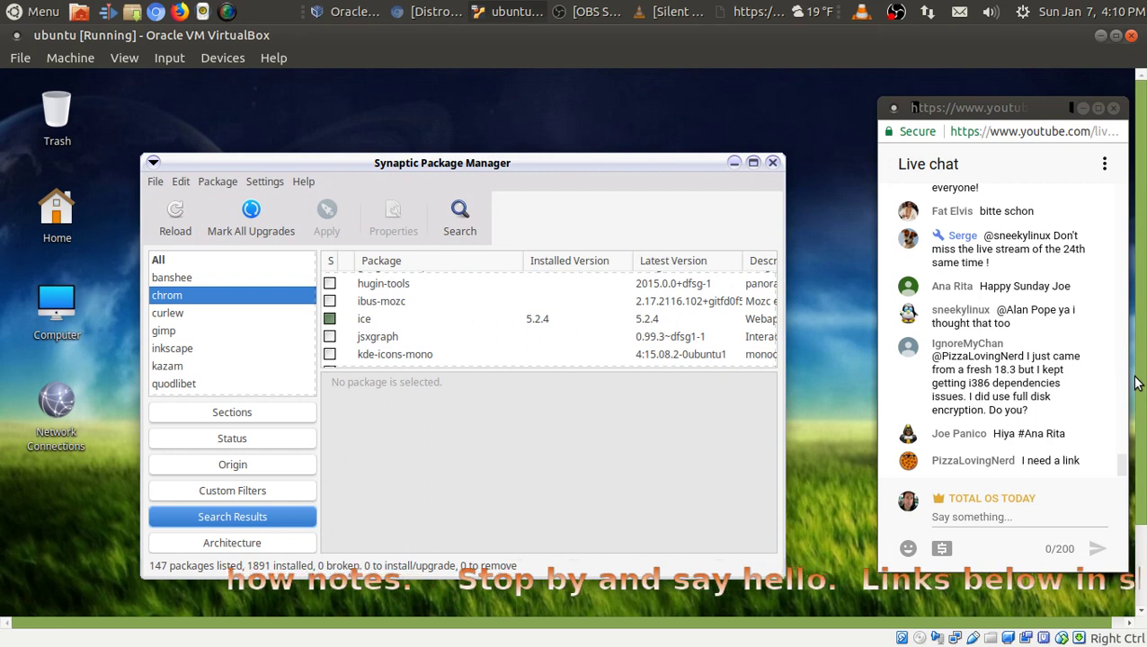
{"action": "left_click_drag", "start_coordinate": [1136, 382], "coordinate": [1137, 629]}
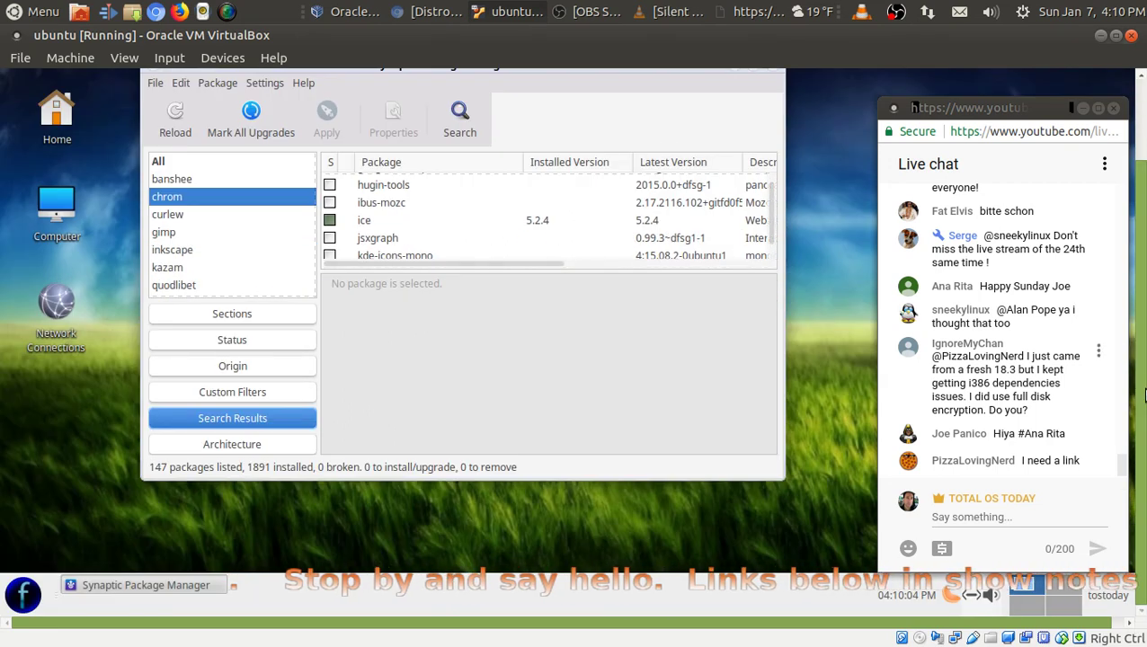
{"action": "left_click_drag", "start_coordinate": [1138, 395], "coordinate": [1138, 296]}
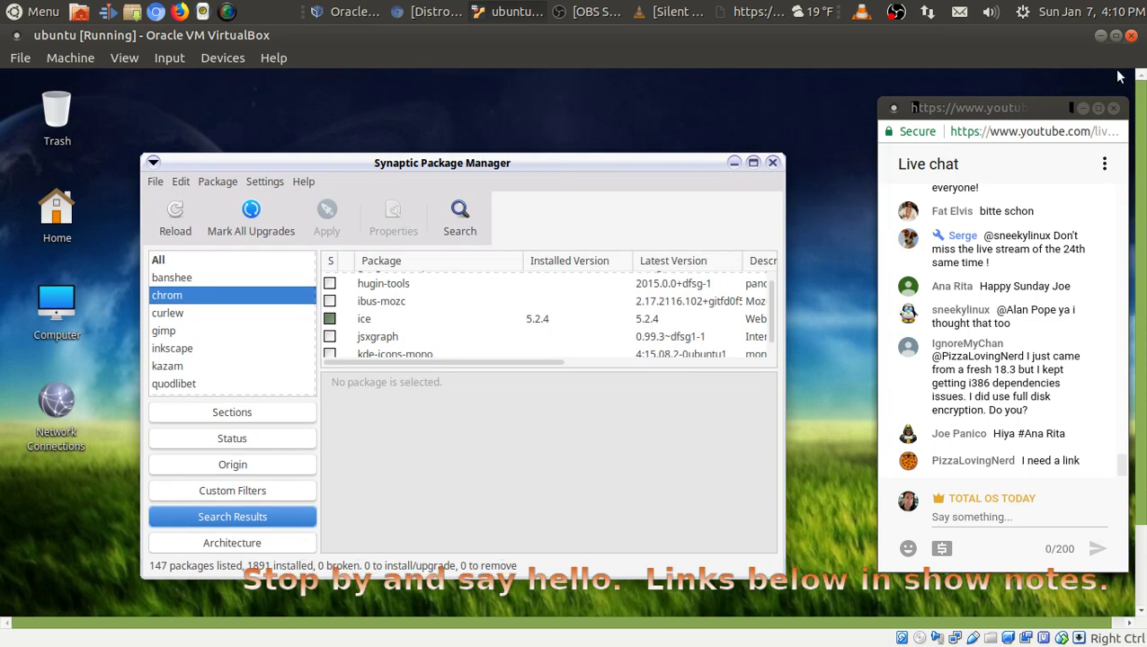
- Search the packages' descriptions and names for "kdenlive" and select the kdenlive package to view its description
{"action": "left_click", "coordinate": [476, 219]}
{"action": "type", "text": "kdenlive"}
{"action": "key", "text": "Return"}
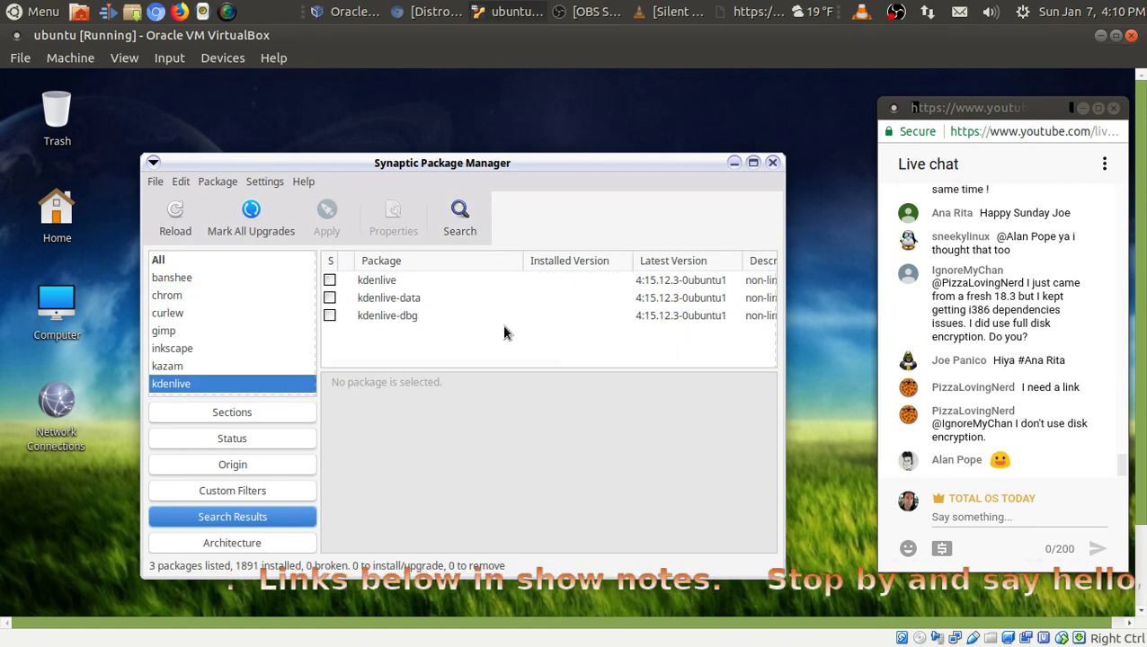
{"action": "left_click", "coordinate": [382, 283]}
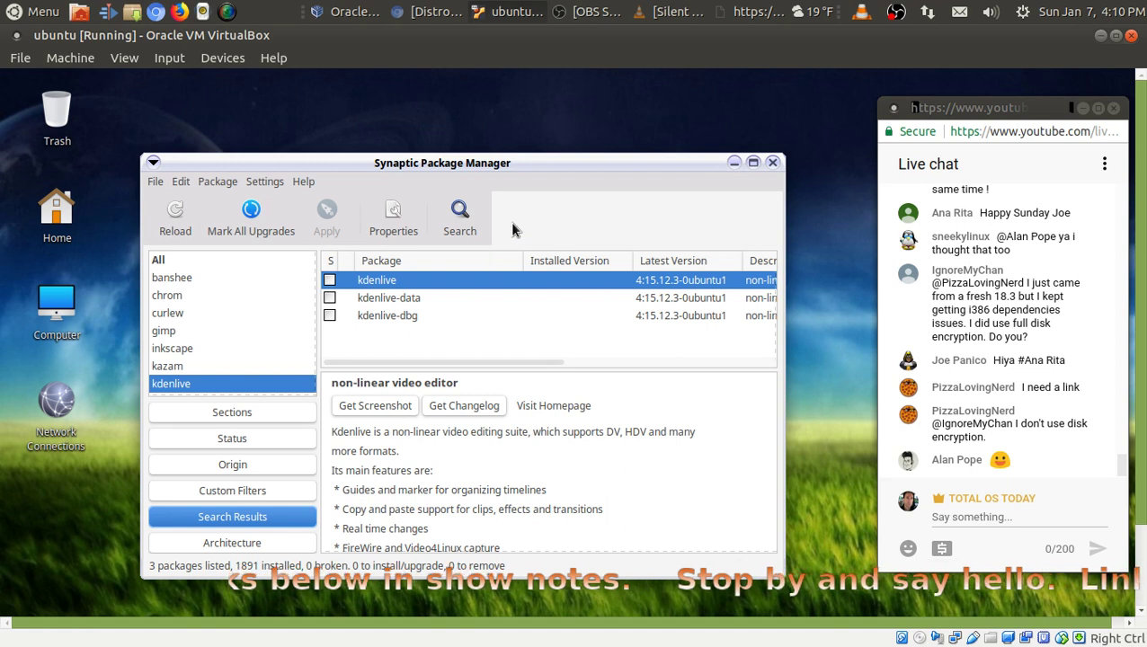
{"action": "left_click", "coordinate": [460, 220]}
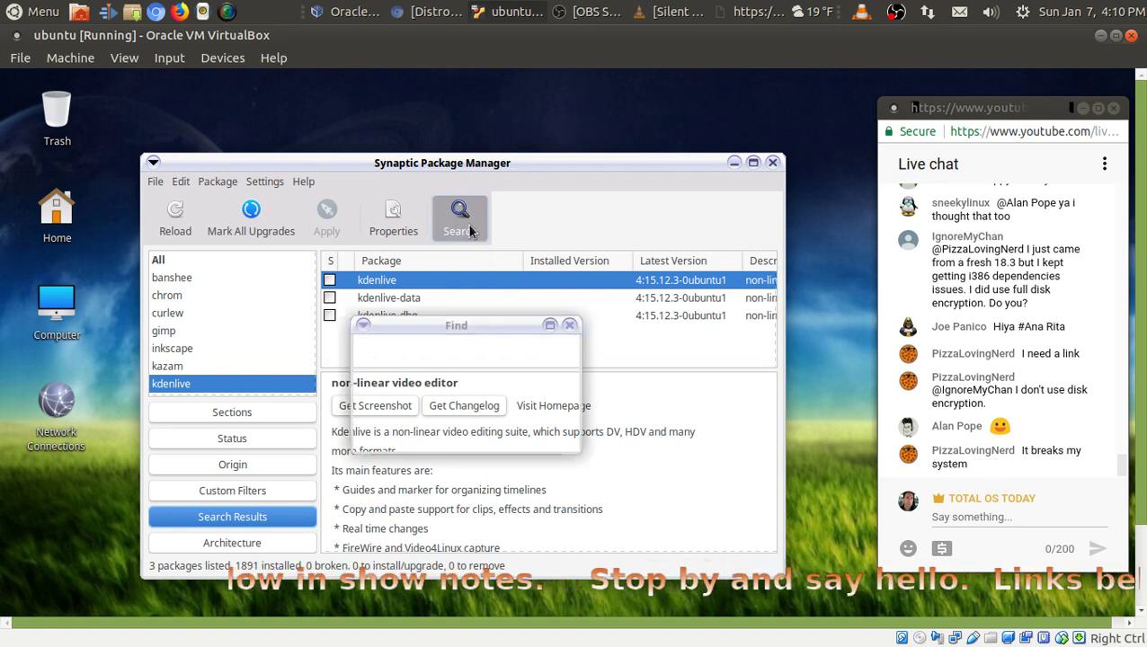
{"action": "key", "text": "BackSpace"}
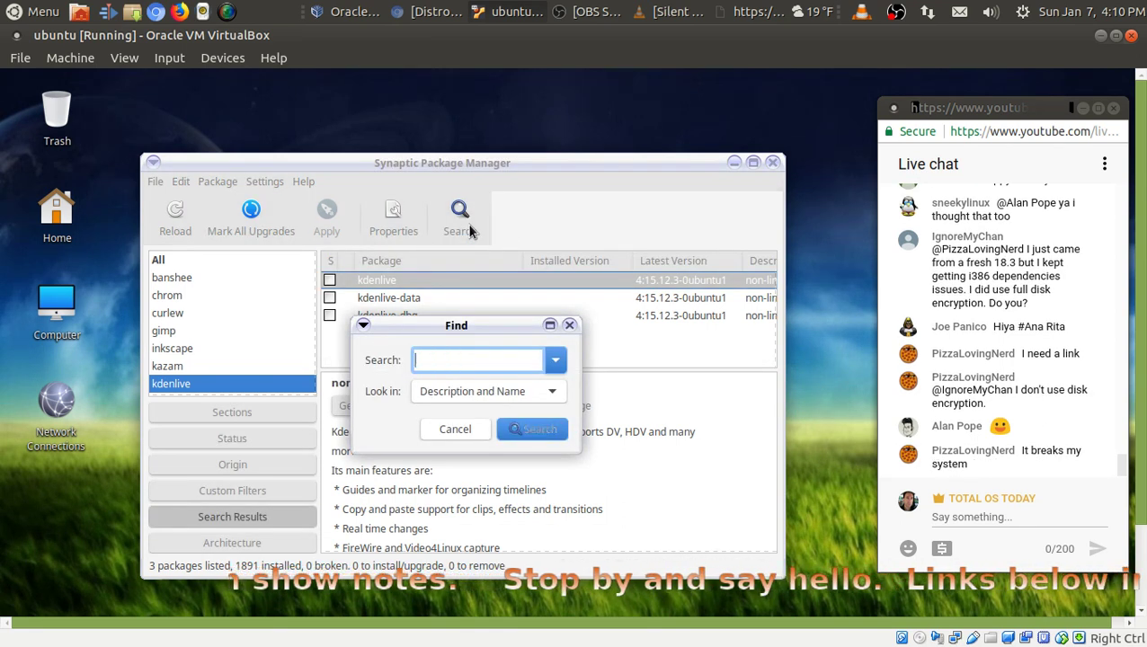
{"action": "left_click_drag", "start_coordinate": [527, 168], "coordinate": [530, 158]}
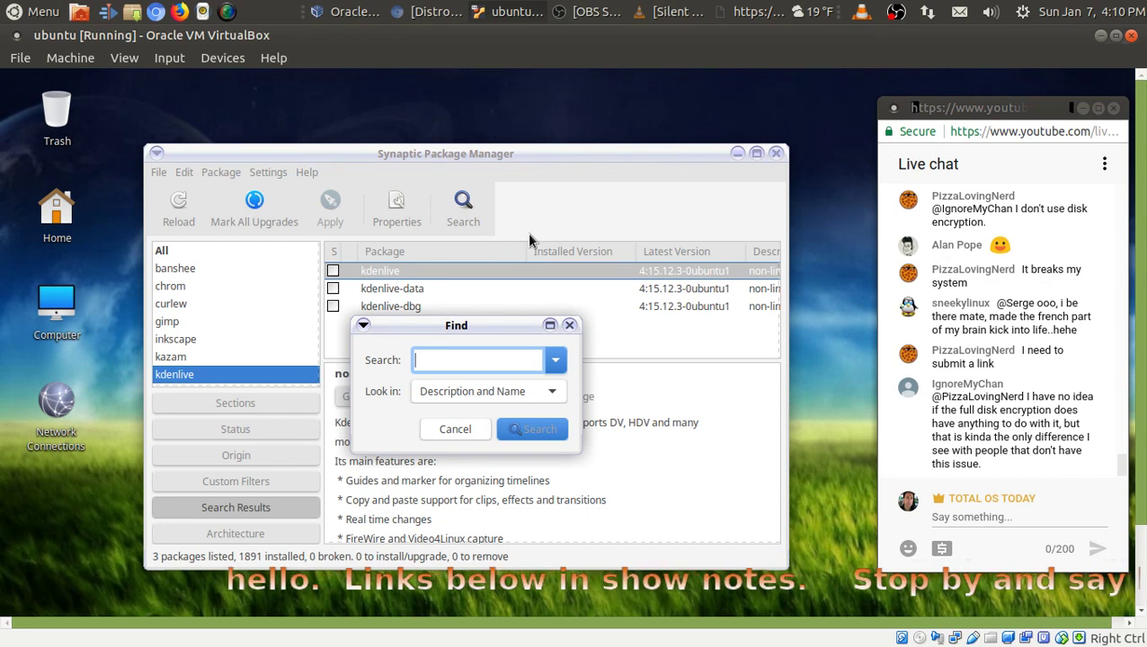
{"action": "left_click", "coordinate": [455, 429]}
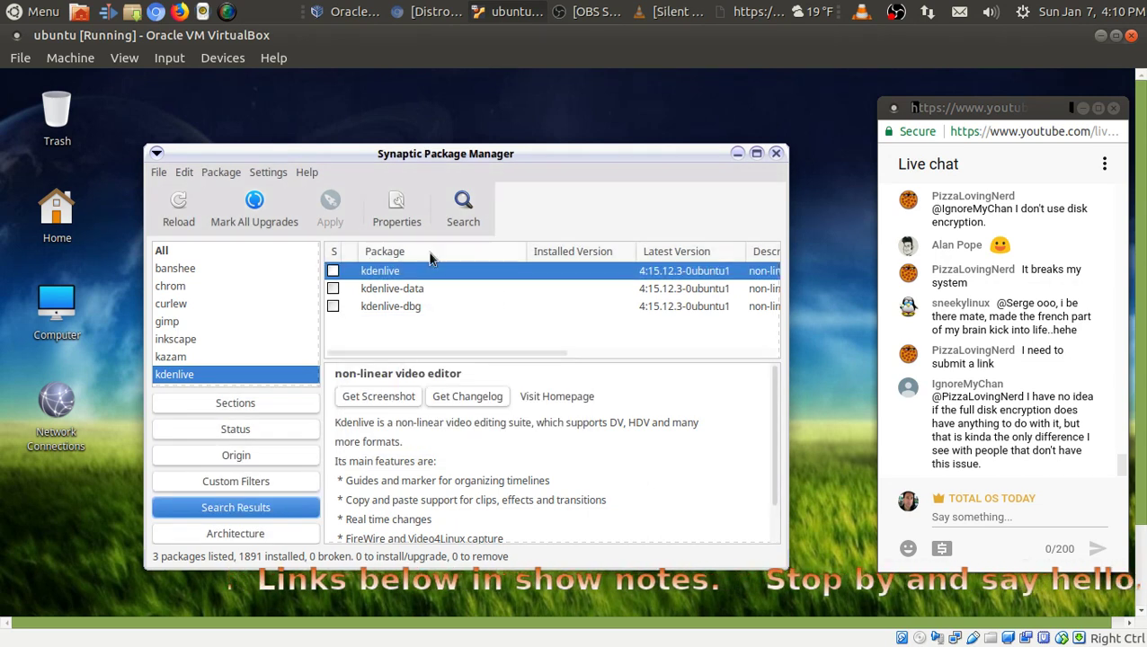
- List all packages by section, look through the package and section lists, and close the package manager
{"action": "scroll", "coordinate": [269, 328], "scroll_direction": "down", "scroll_amount": 2}
{"action": "scroll", "coordinate": [215, 290], "scroll_direction": "up", "scroll_amount": 2}
{"action": "left_click", "coordinate": [180, 253]}
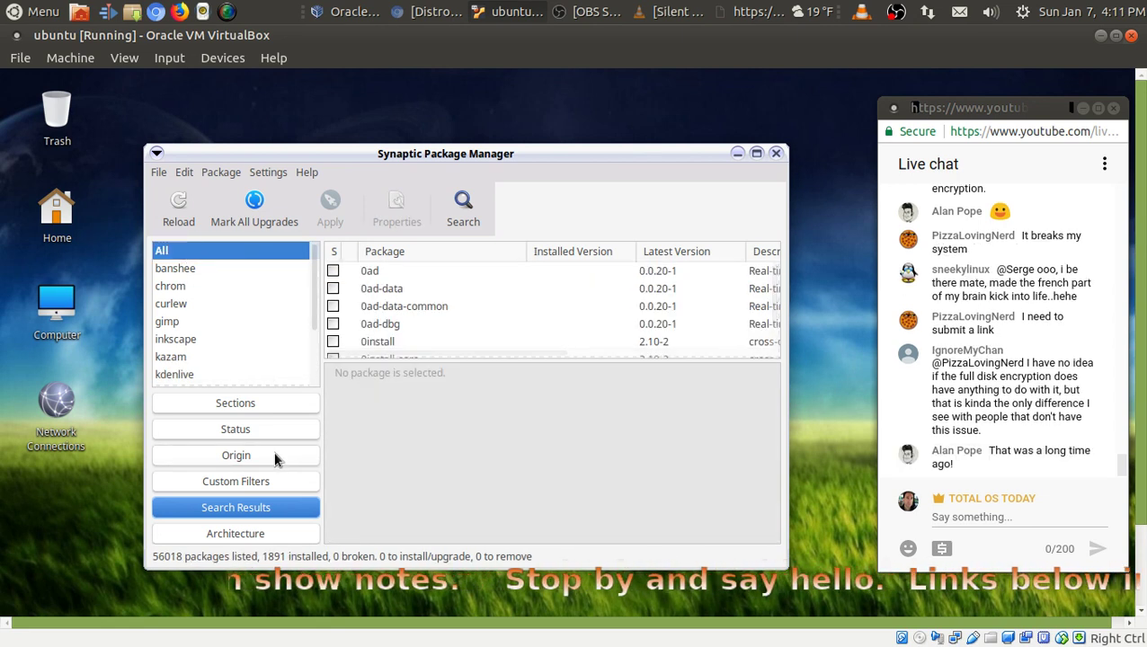
{"action": "left_click", "coordinate": [250, 395]}
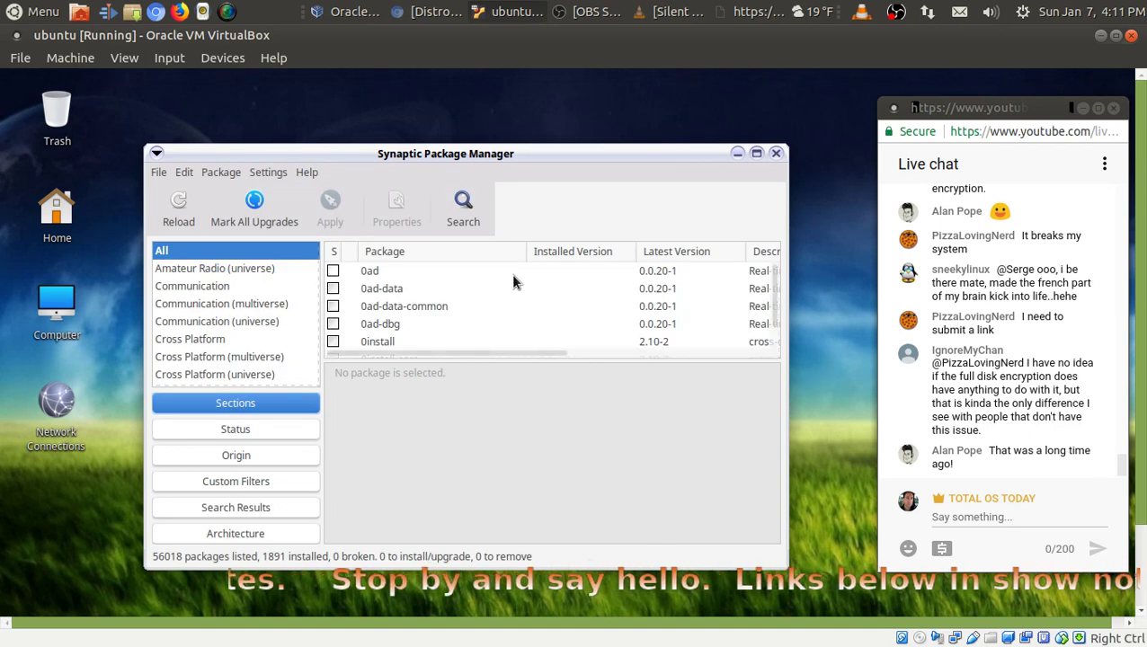
{"action": "scroll", "coordinate": [513, 283], "scroll_direction": "down", "scroll_amount": 4}
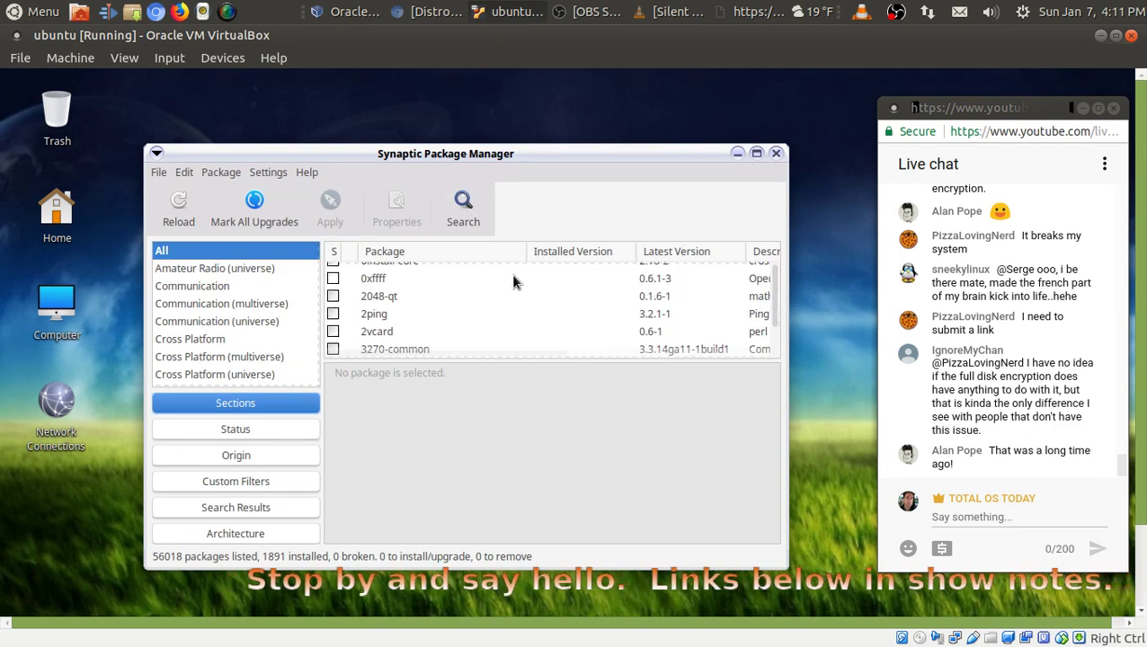
{"action": "scroll", "coordinate": [512, 282], "scroll_direction": "down", "scroll_amount": 8}
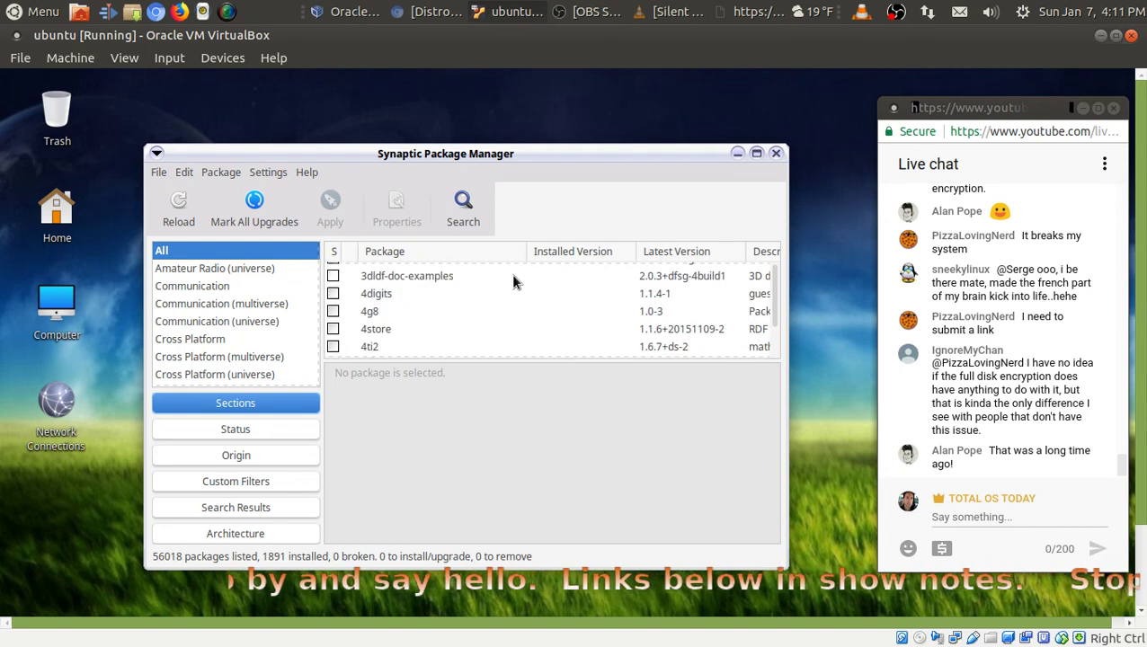
{"action": "scroll", "coordinate": [512, 282], "scroll_direction": "down", "scroll_amount": 8}
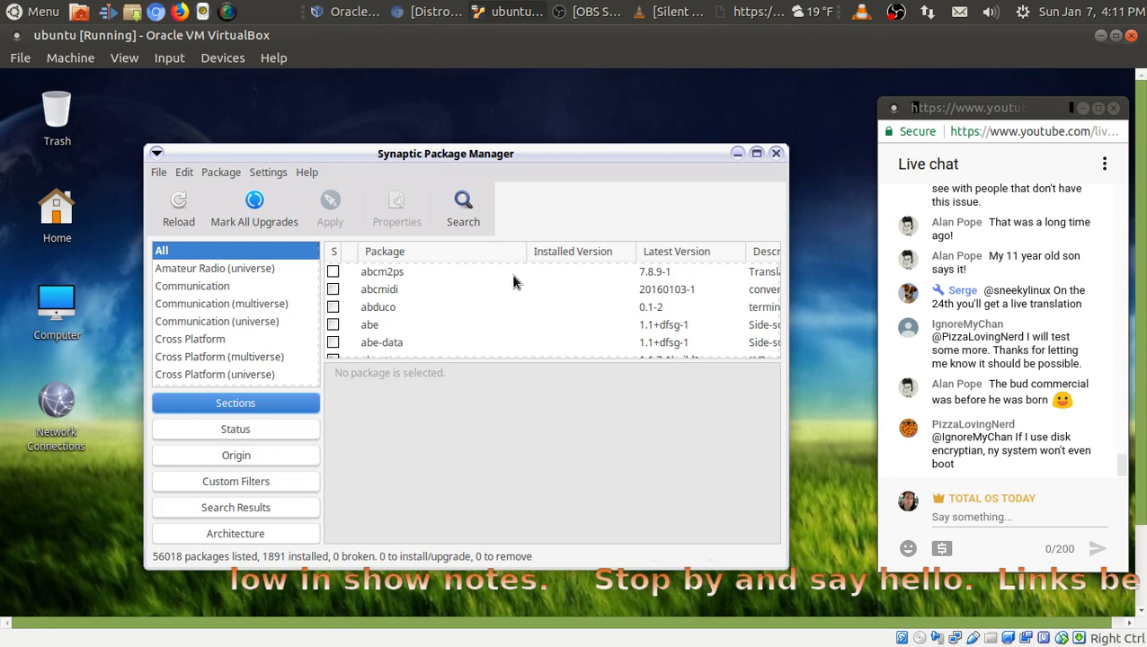
{"action": "scroll", "coordinate": [513, 282], "scroll_direction": "down", "scroll_amount": 3}
{"action": "scroll", "coordinate": [513, 282], "scroll_direction": "up", "scroll_amount": 2}
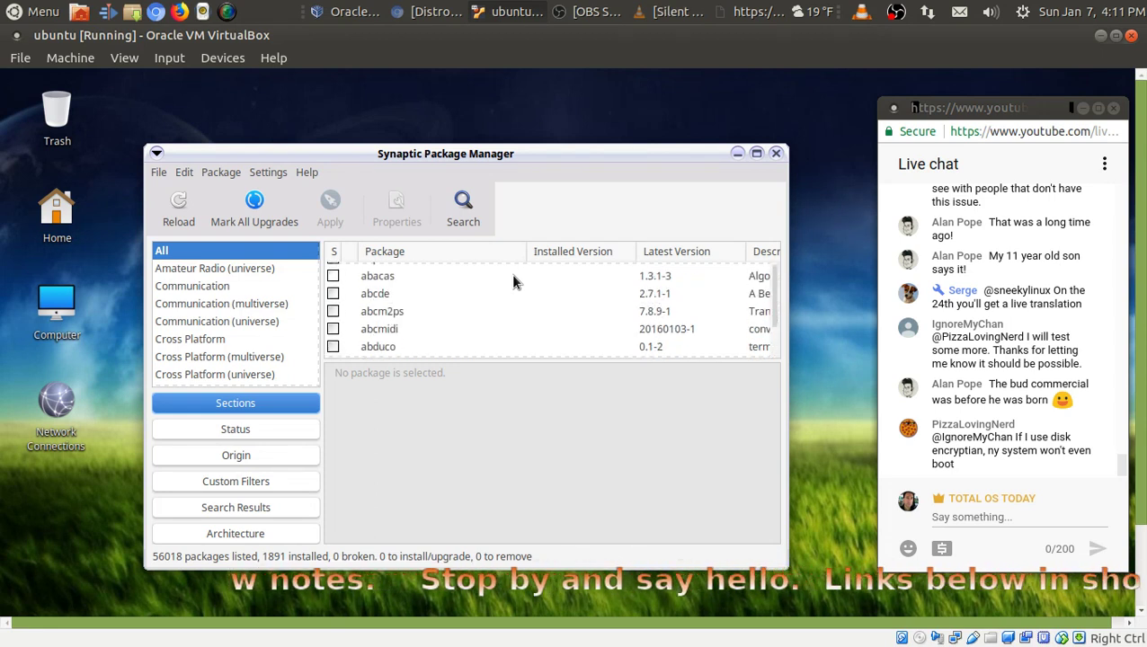
{"action": "scroll", "coordinate": [290, 310], "scroll_direction": "down", "scroll_amount": 1}
{"action": "scroll", "coordinate": [290, 310], "scroll_direction": "down", "scroll_amount": 2}
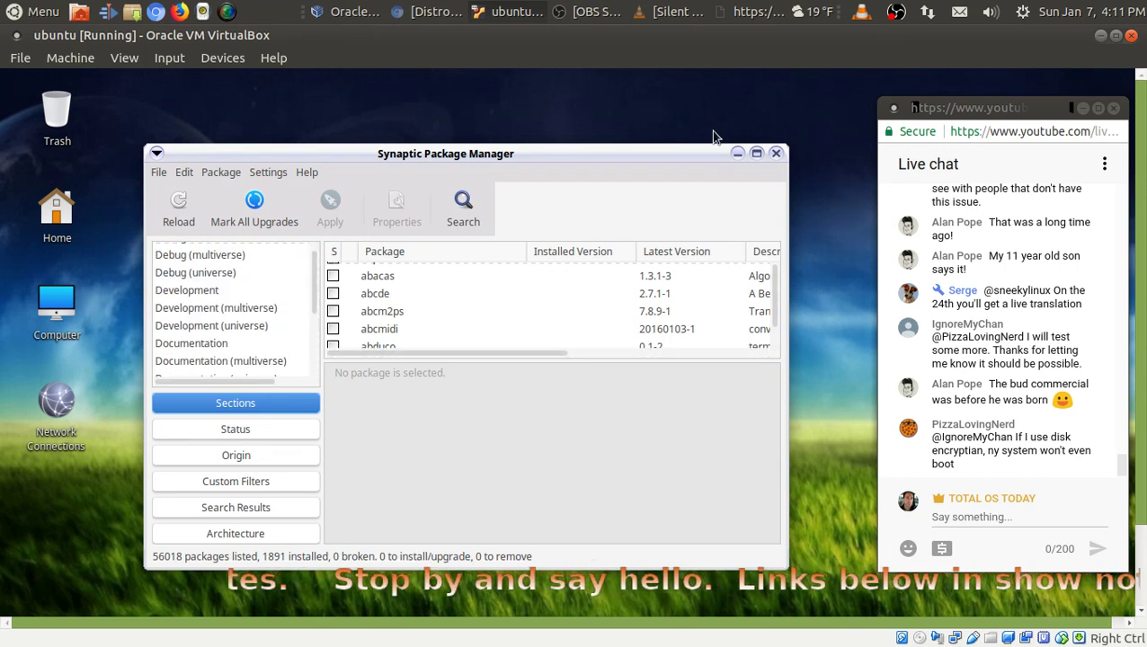
{"action": "left_click", "coordinate": [776, 153]}
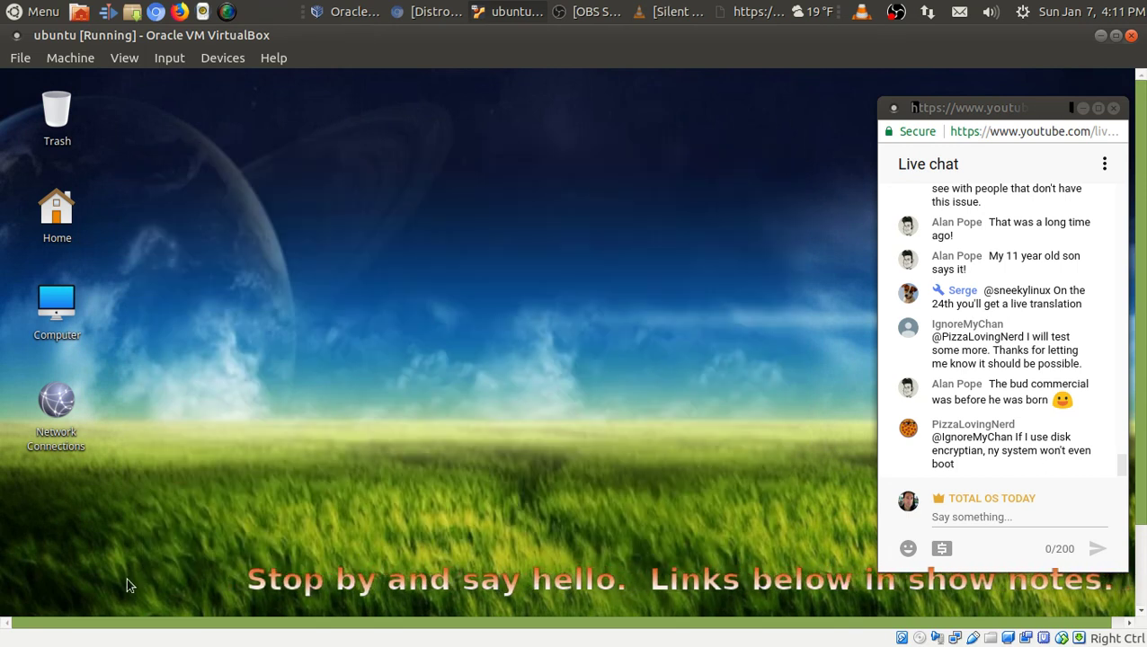
- Look through the installed programs by category, including Multimedia and the complete list of all programs
{"action": "left_click_drag", "start_coordinate": [1144, 349], "coordinate": [1144, 433]}
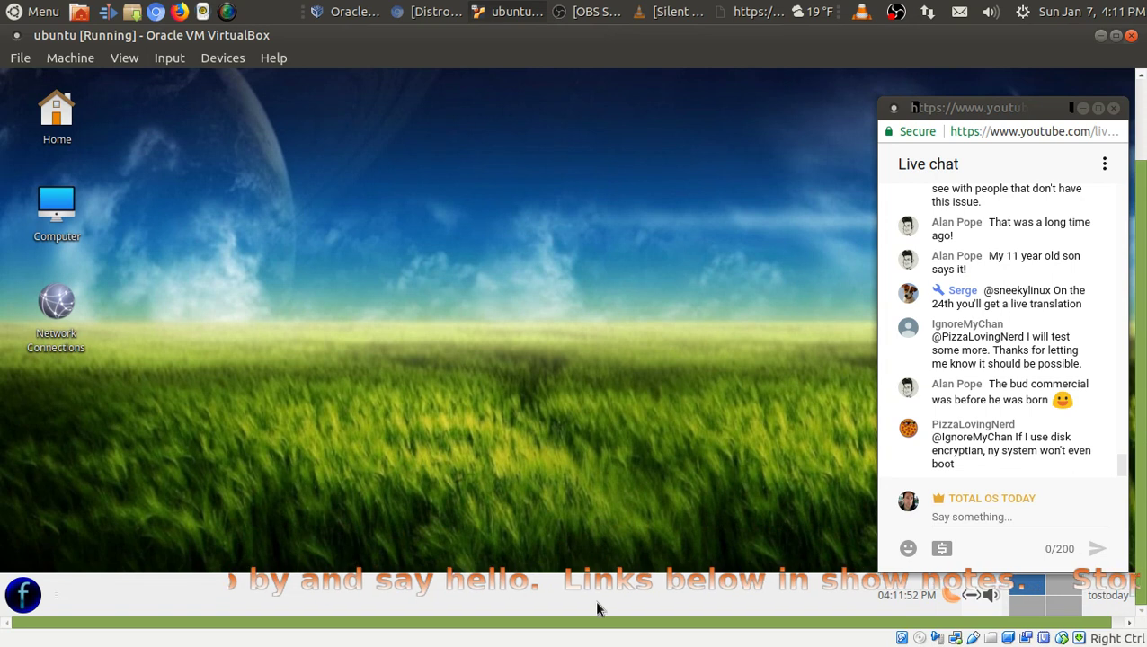
{"action": "left_click", "coordinate": [23, 594]}
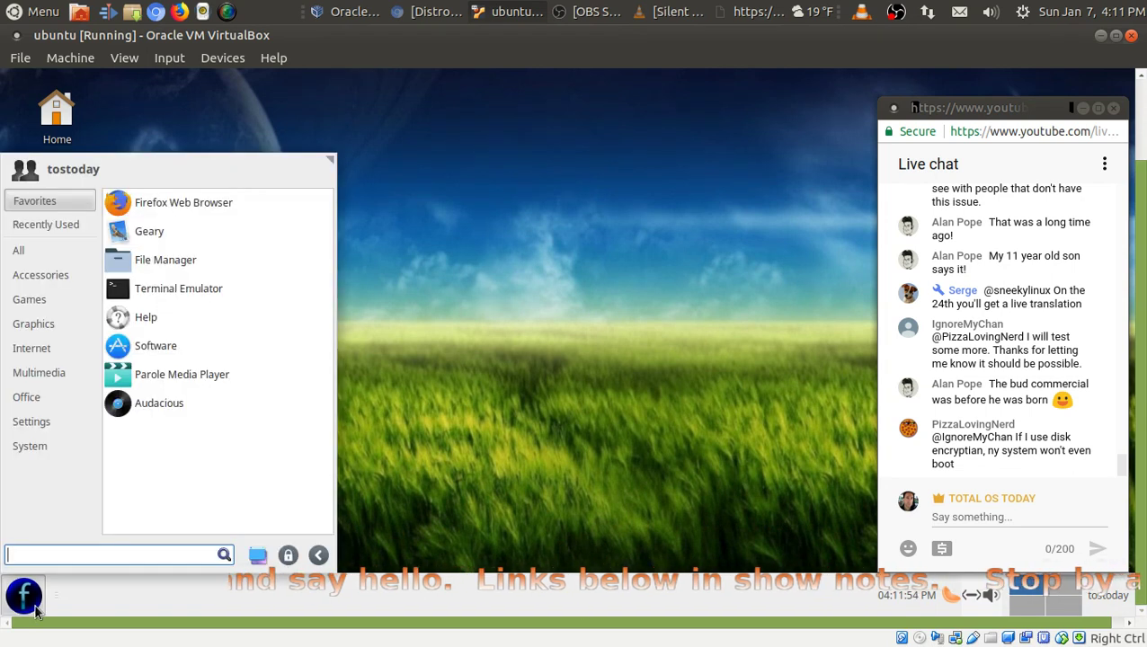
{"action": "left_click", "coordinate": [36, 422]}
{"action": "left_click", "coordinate": [39, 373]}
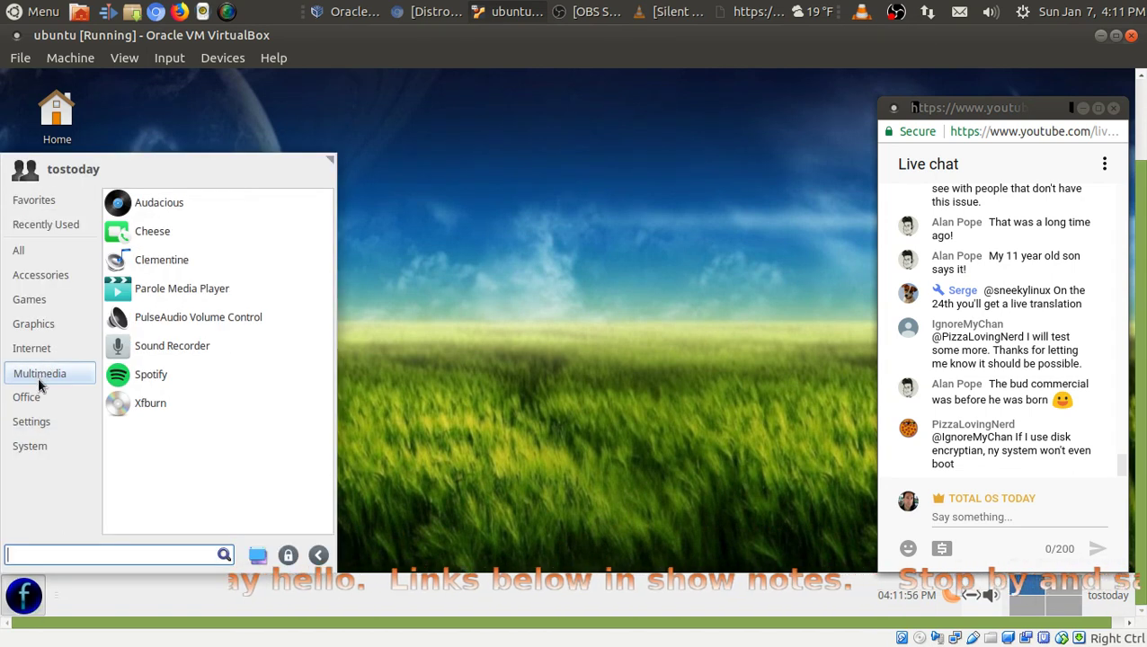
{"action": "left_click", "coordinate": [32, 349]}
{"action": "left_click", "coordinate": [29, 251]}
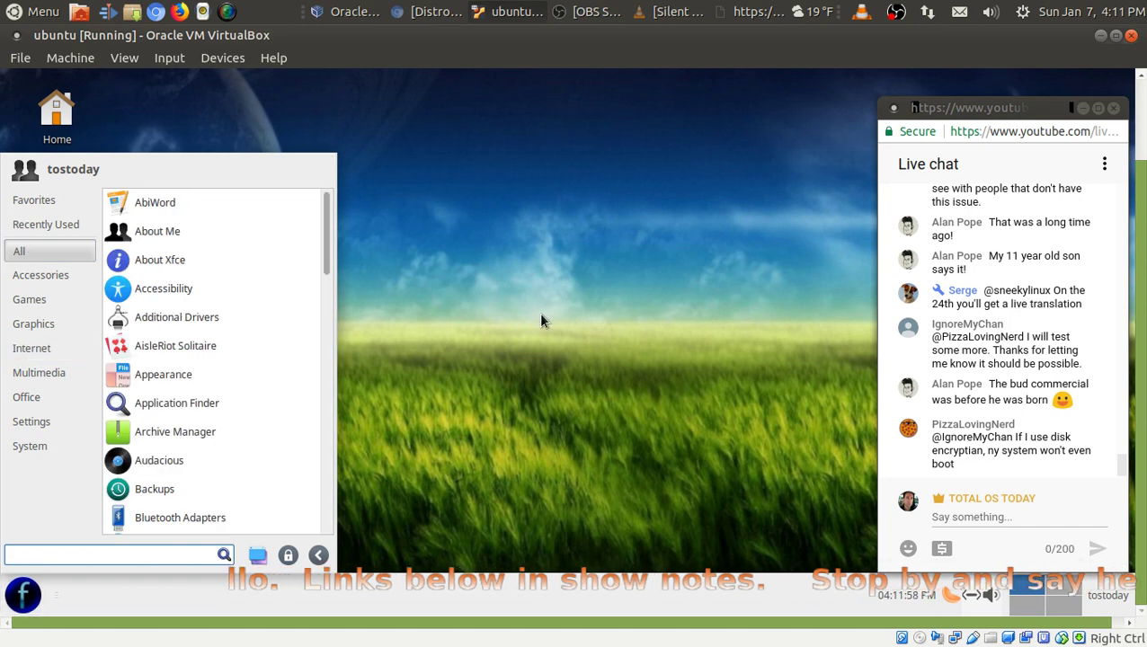
{"action": "left_click", "coordinate": [541, 314]}
- Open the Software application, look over its featured and recommended programs, and open the Video category
{"action": "left_click", "coordinate": [24, 595]}
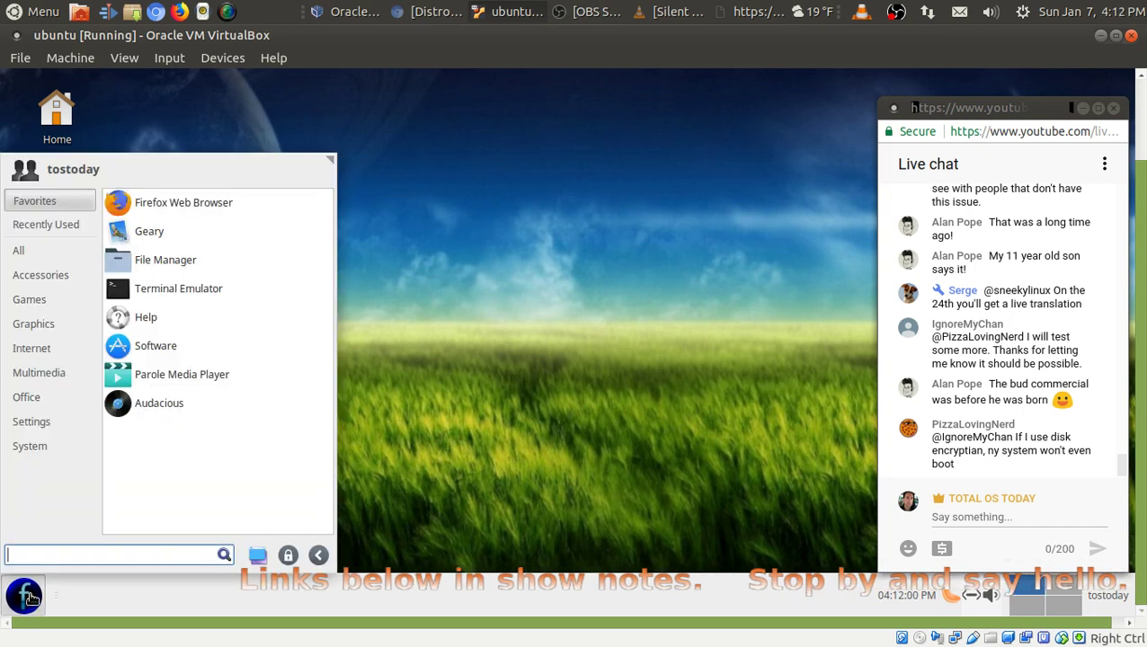
{"action": "left_click", "coordinate": [166, 352]}
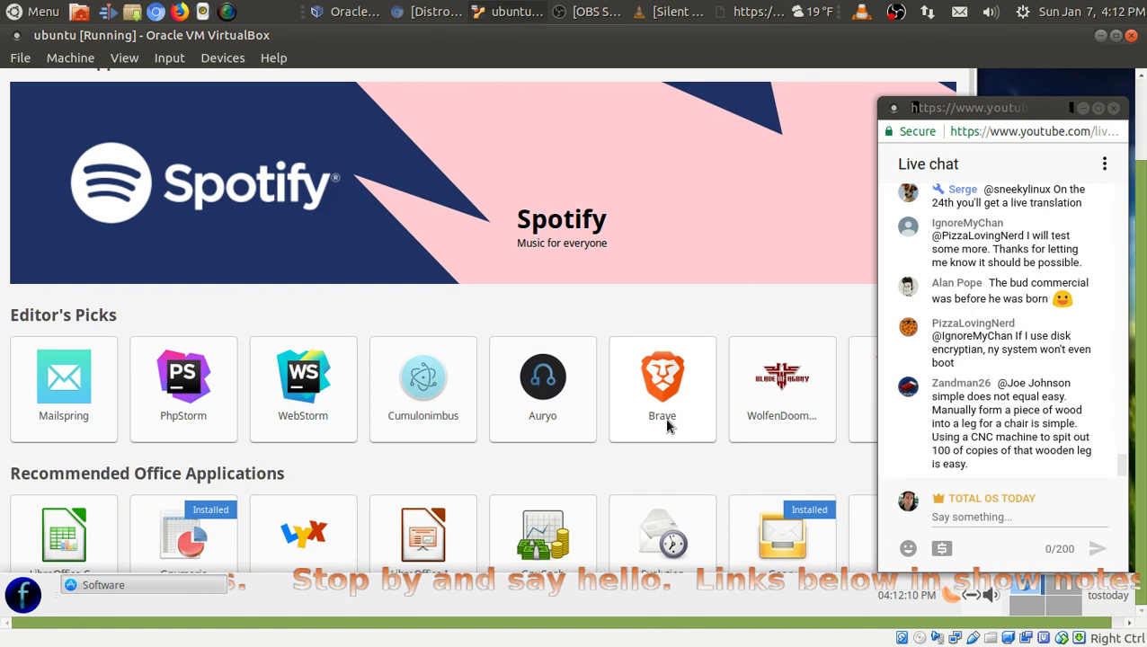
{"action": "scroll", "coordinate": [667, 426], "scroll_direction": "down", "scroll_amount": 1}
{"action": "scroll", "coordinate": [667, 426], "scroll_direction": "down", "scroll_amount": 1}
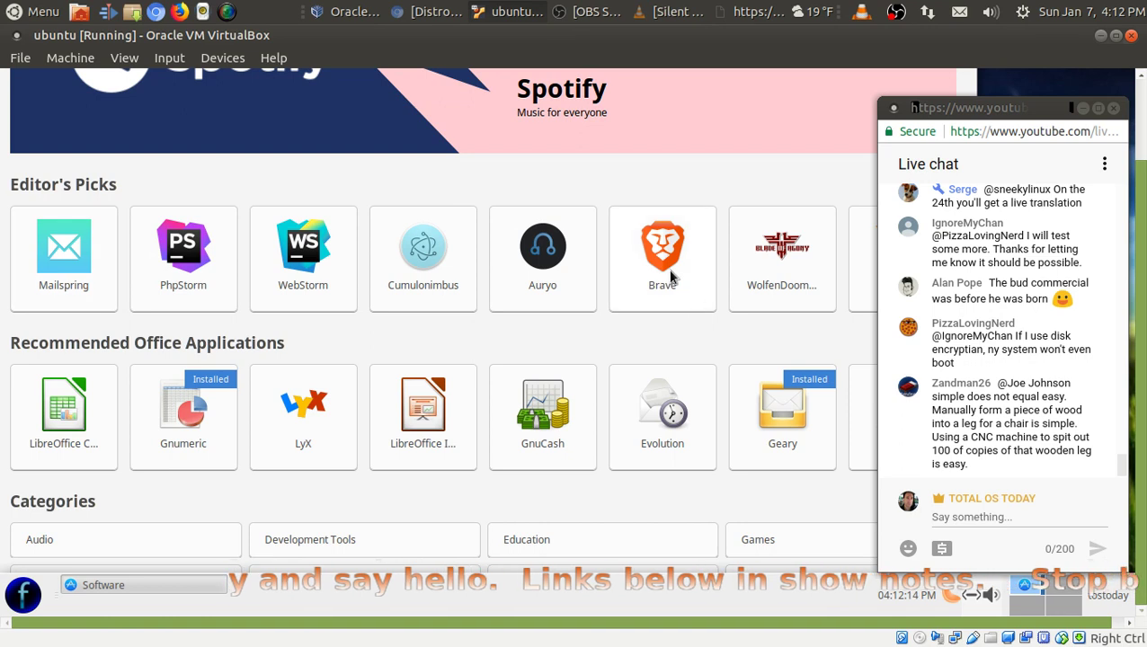
{"action": "scroll", "coordinate": [666, 275], "scroll_direction": "down", "scroll_amount": 1}
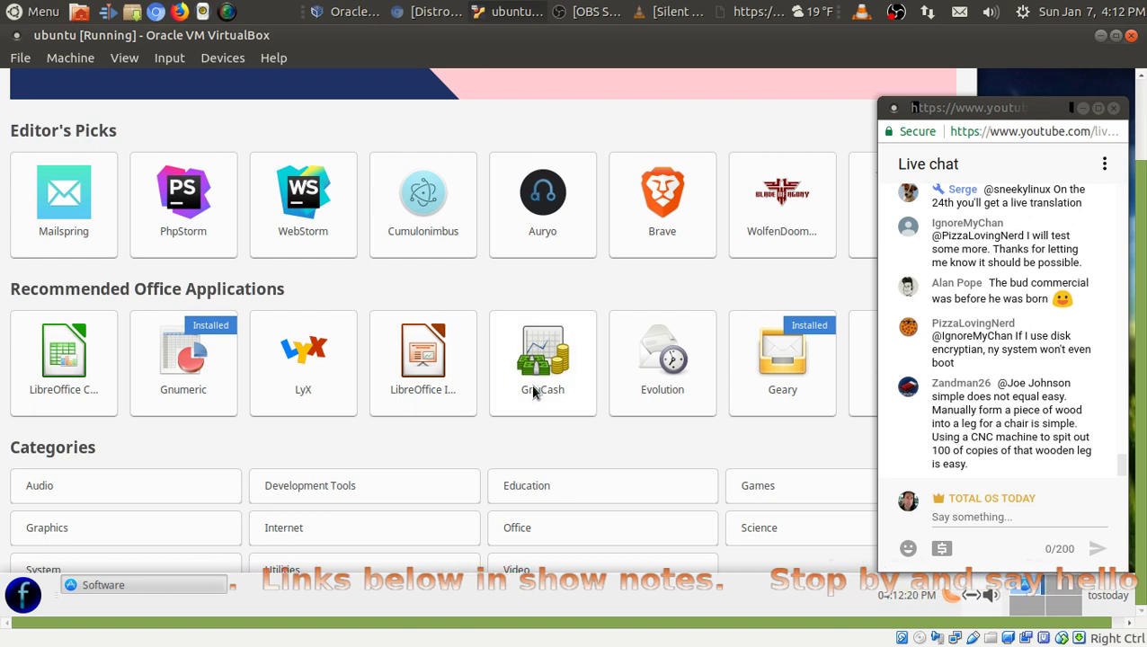
{"action": "left_click", "coordinate": [526, 569]}
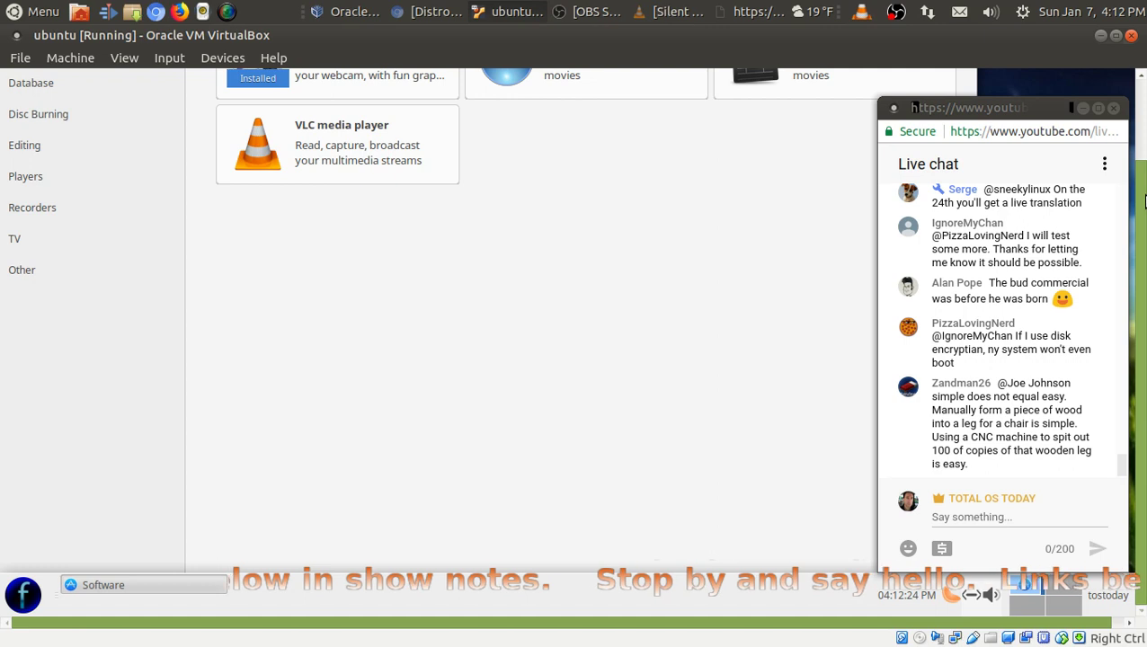
- Look through the Editing programs in the Software application's Video category
{"action": "left_click", "coordinate": [1143, 125]}
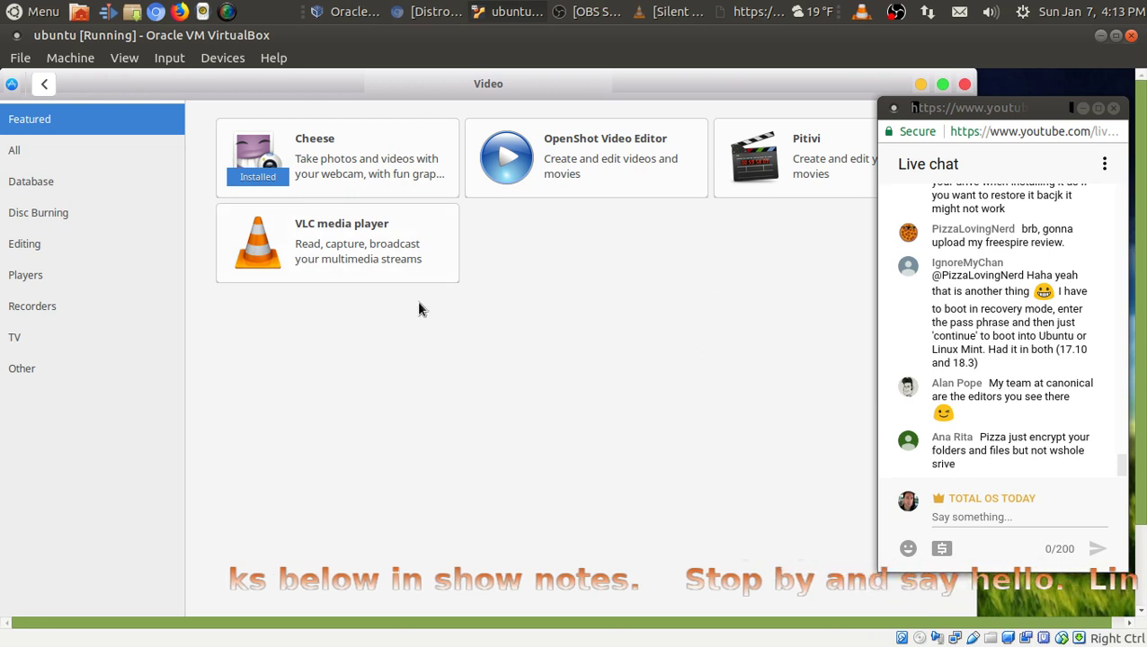
{"action": "left_click", "coordinate": [49, 246]}
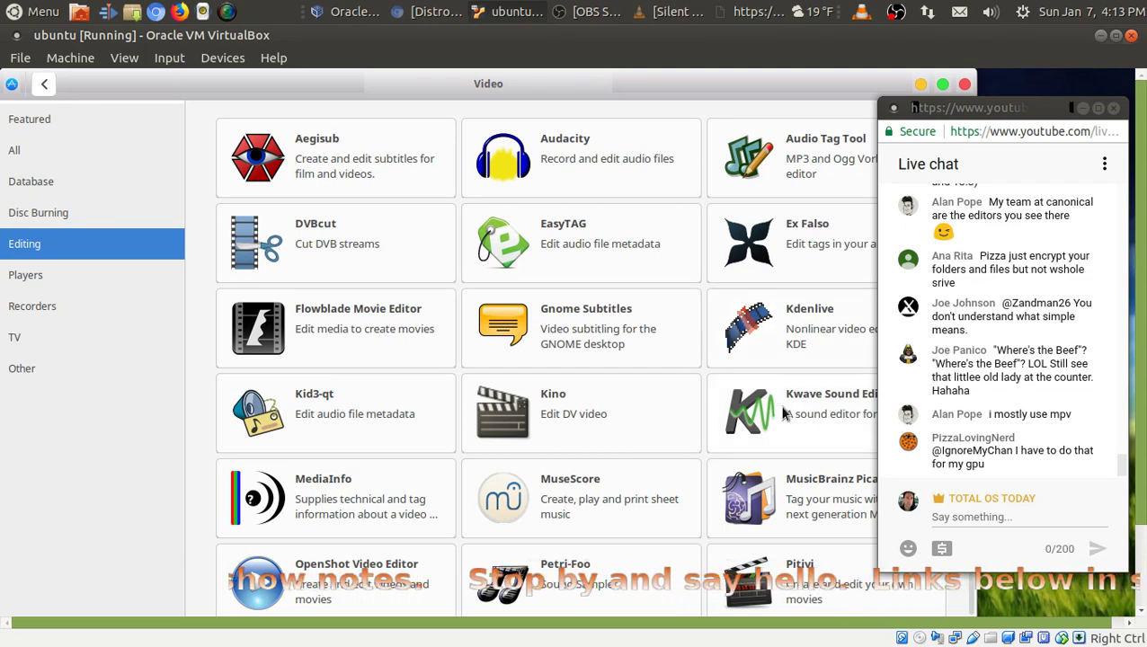
{"action": "scroll", "coordinate": [783, 412], "scroll_direction": "down", "scroll_amount": 1}
{"action": "scroll", "coordinate": [784, 412], "scroll_direction": "down", "scroll_amount": 1}
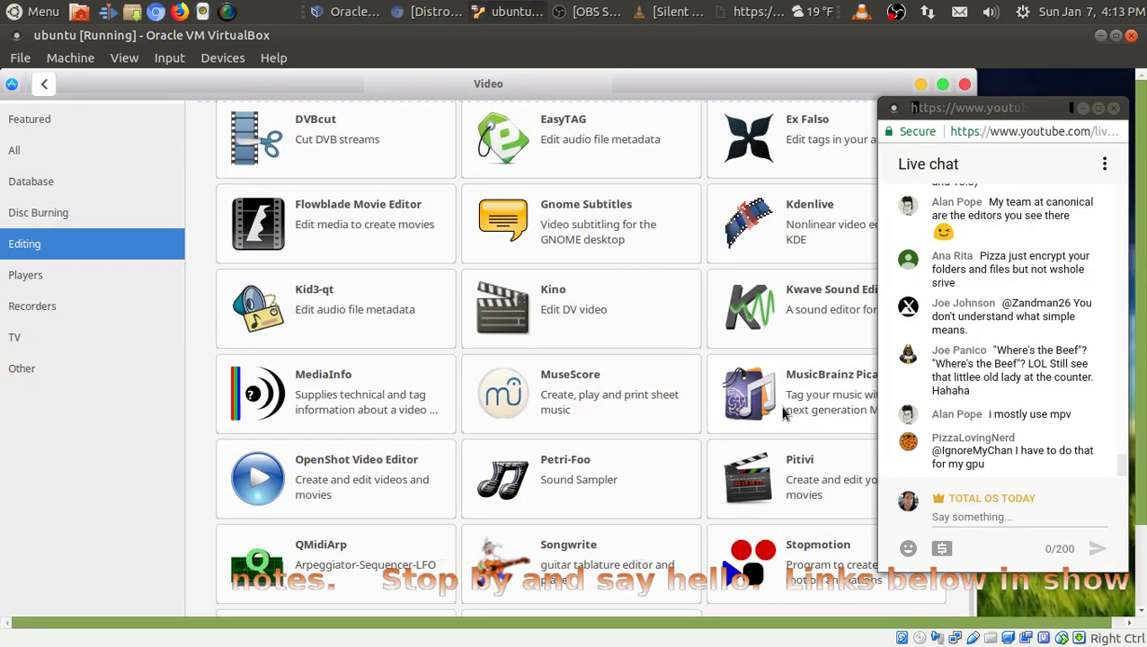
{"action": "scroll", "coordinate": [784, 412], "scroll_direction": "up", "scroll_amount": 3}
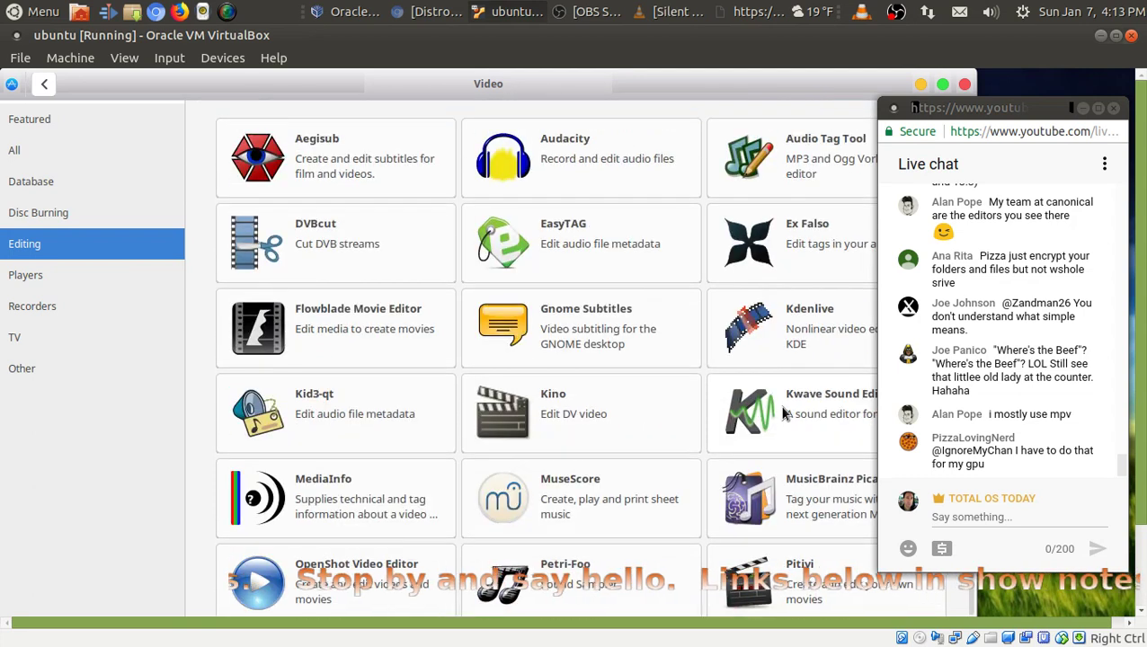
- Look through the Players and Recorders programs in the Video category, and close the Software application
{"action": "left_click", "coordinate": [60, 279]}
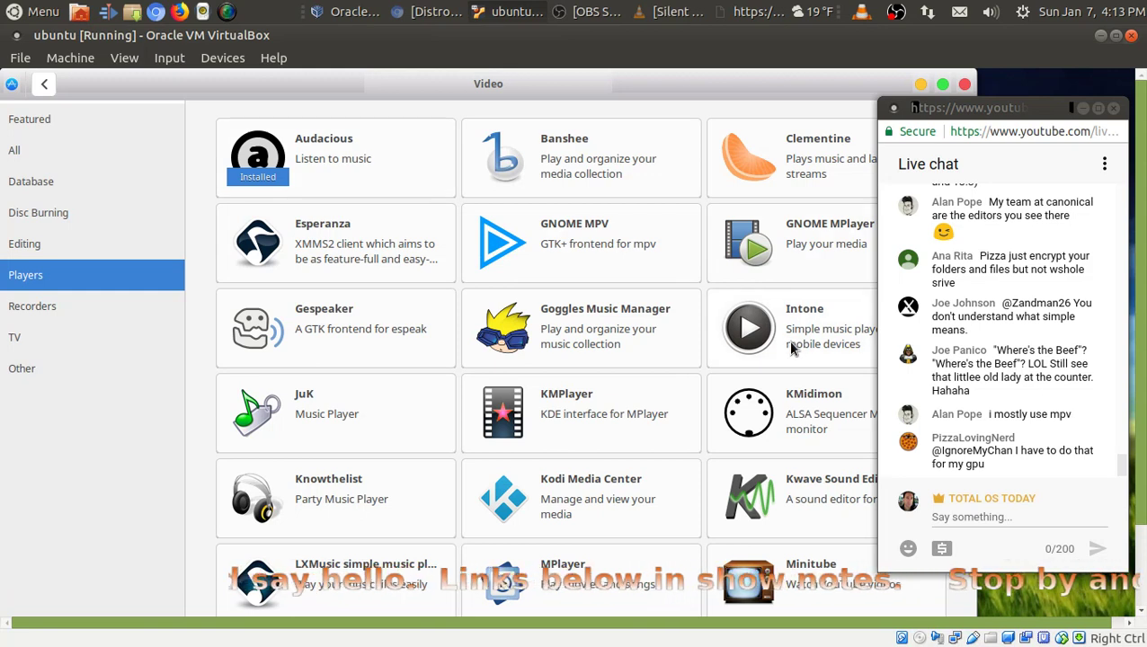
{"action": "scroll", "coordinate": [791, 349], "scroll_direction": "down", "scroll_amount": 3}
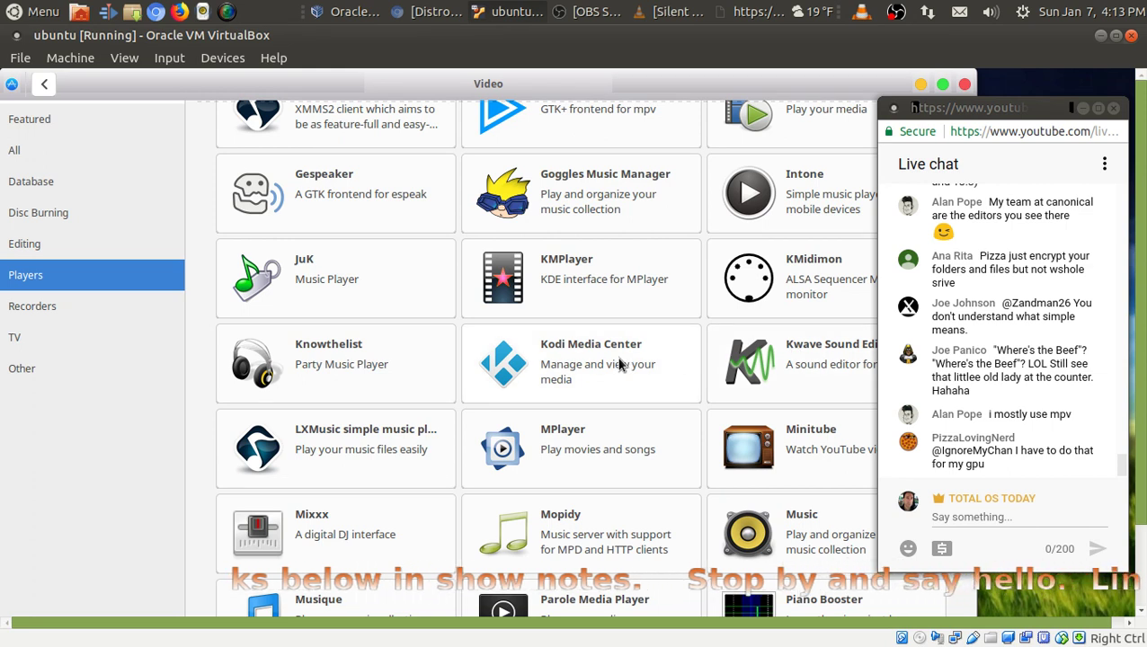
{"action": "scroll", "coordinate": [618, 363], "scroll_direction": "down", "scroll_amount": 3}
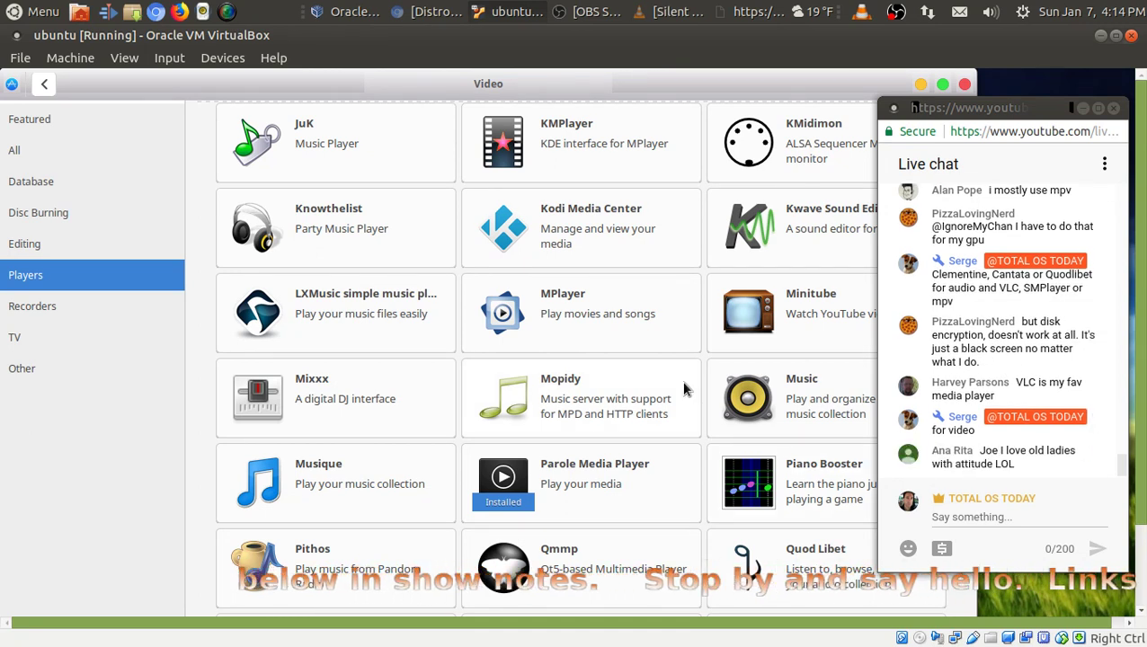
{"action": "scroll", "coordinate": [683, 388], "scroll_direction": "down", "scroll_amount": 1}
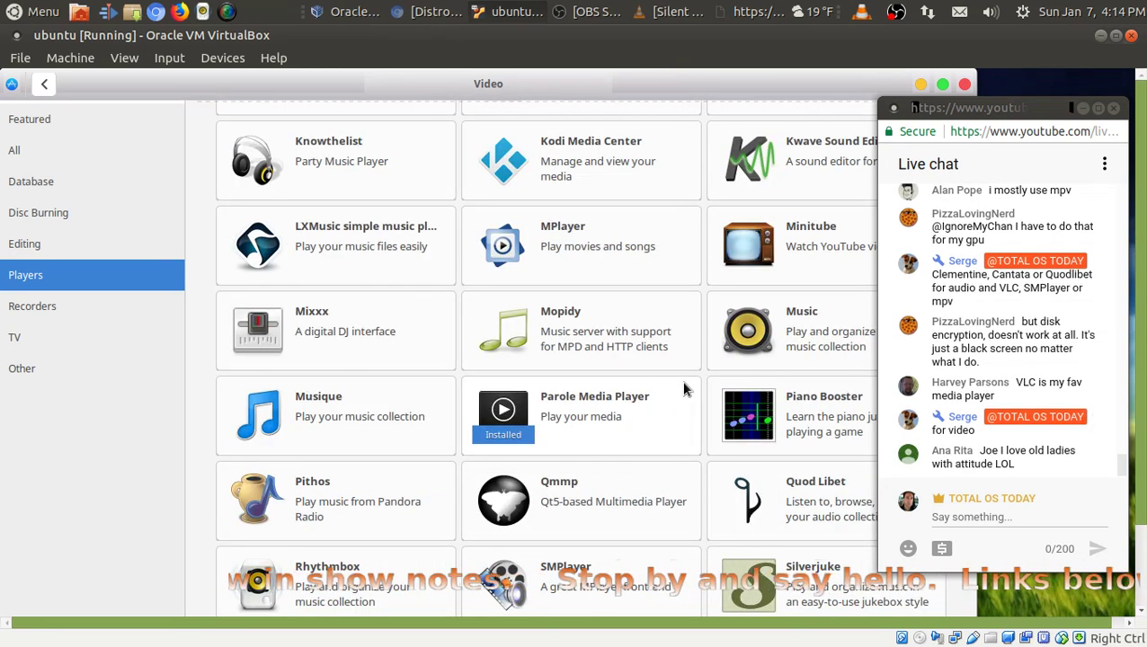
{"action": "scroll", "coordinate": [683, 389], "scroll_direction": "down", "scroll_amount": 2}
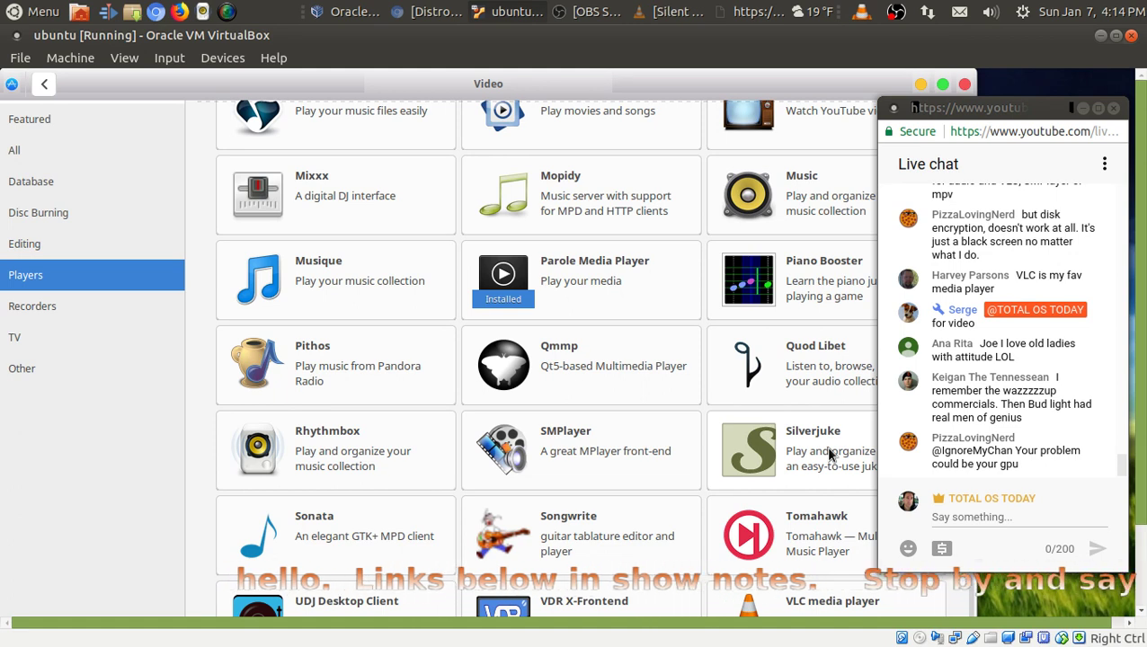
{"action": "scroll", "coordinate": [829, 456], "scroll_direction": "down", "scroll_amount": 1}
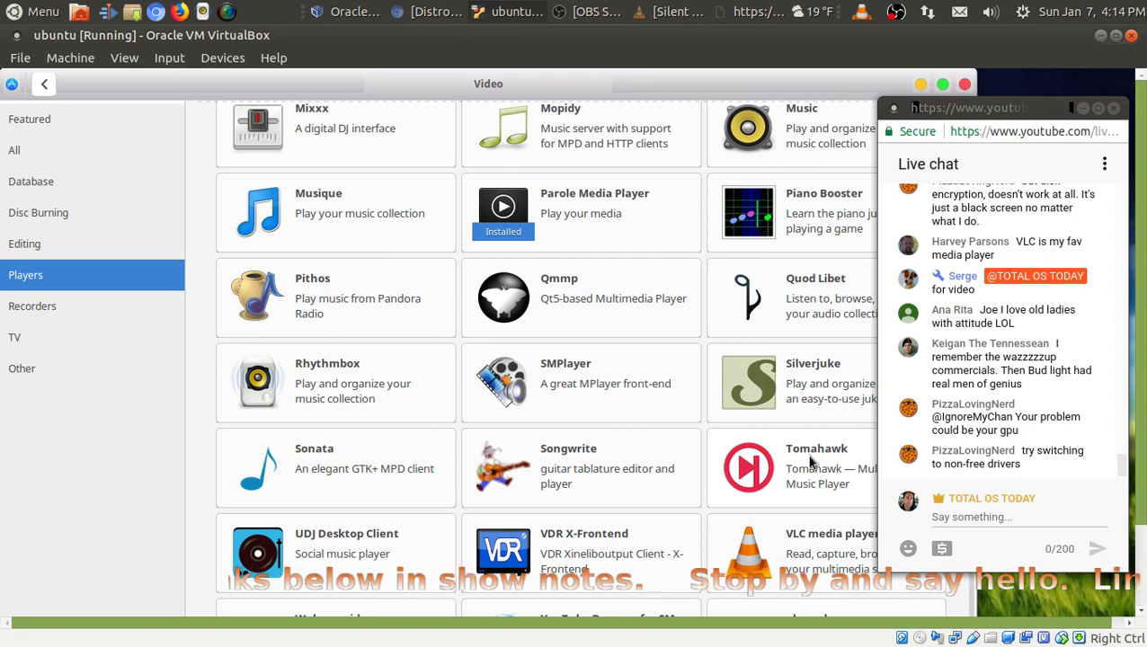
{"action": "scroll", "coordinate": [810, 461], "scroll_direction": "down", "scroll_amount": 1}
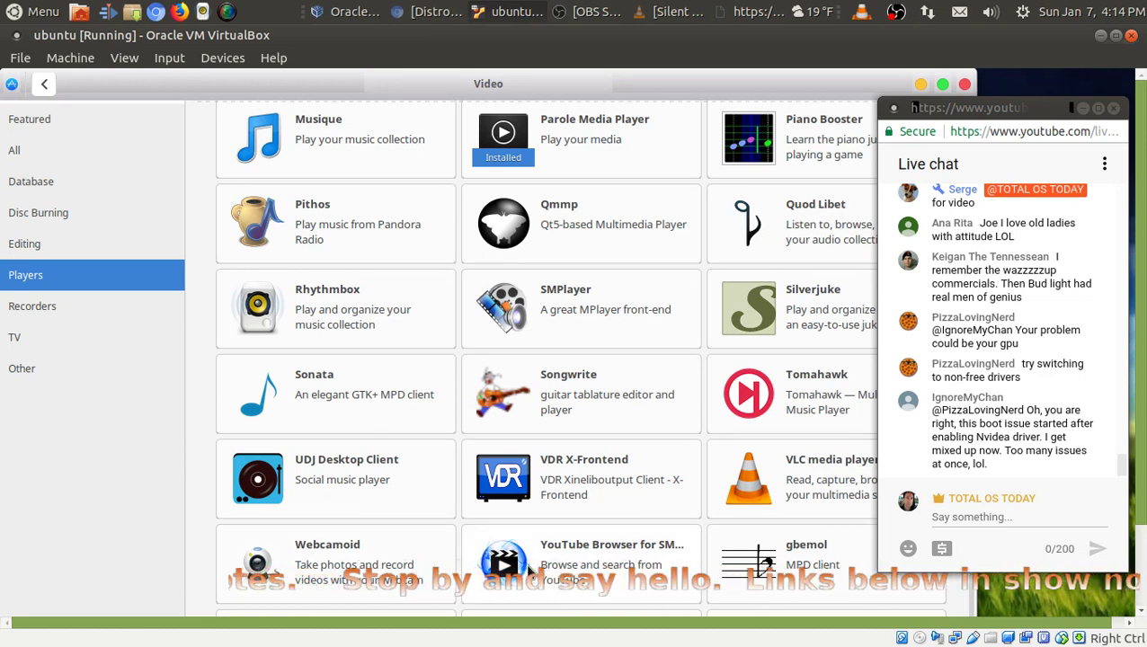
{"action": "scroll", "coordinate": [530, 572], "scroll_direction": "up", "scroll_amount": 1}
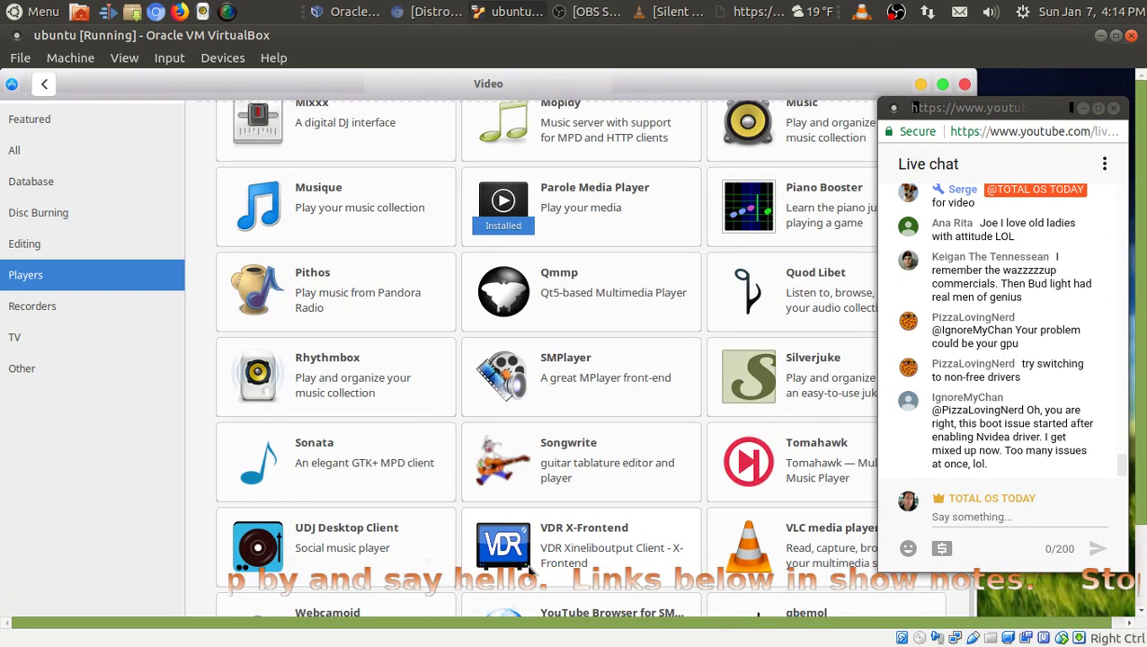
{"action": "left_click", "coordinate": [62, 306]}
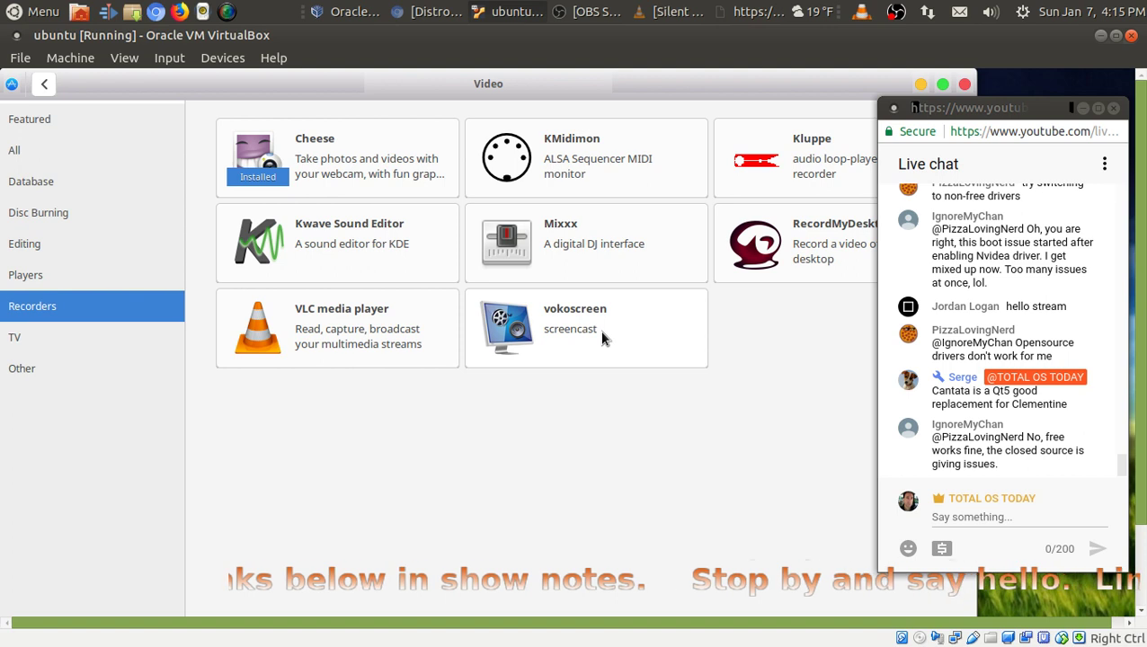
{"action": "left_click", "coordinate": [964, 84]}
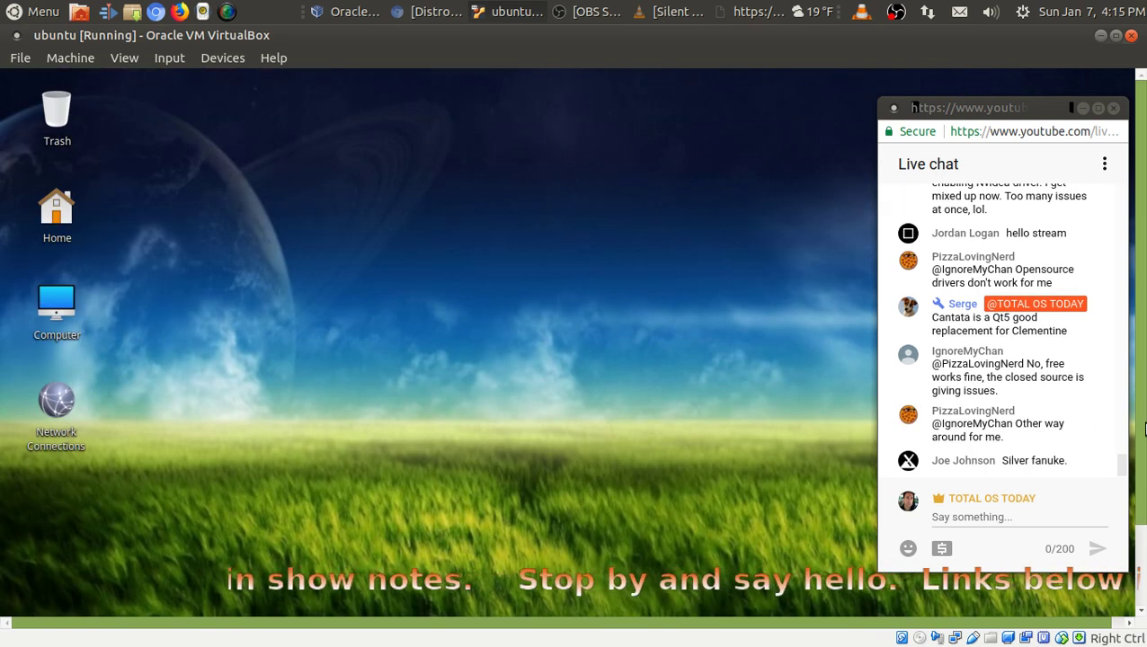
- Find the Synaptic Package Manager among the virtual machine's programs with "syna" and place its launcher on the desktop
{"action": "left_click_drag", "start_coordinate": [1140, 503], "coordinate": [1140, 593]}
{"action": "left_click", "coordinate": [38, 600]}
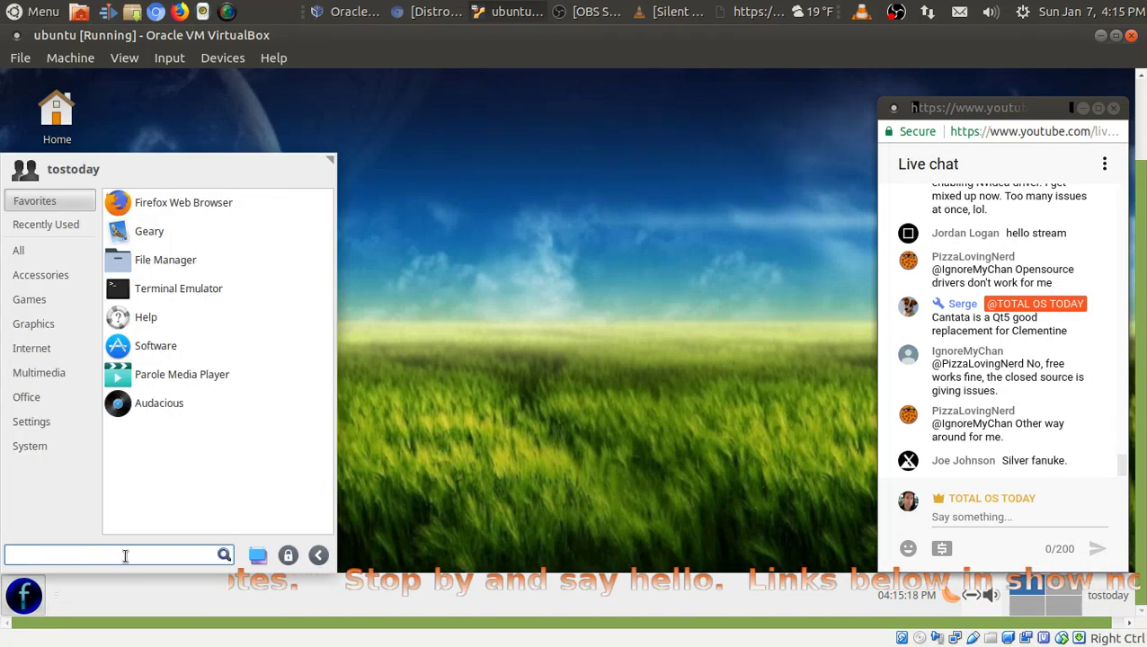
{"action": "type", "text": "syna"}
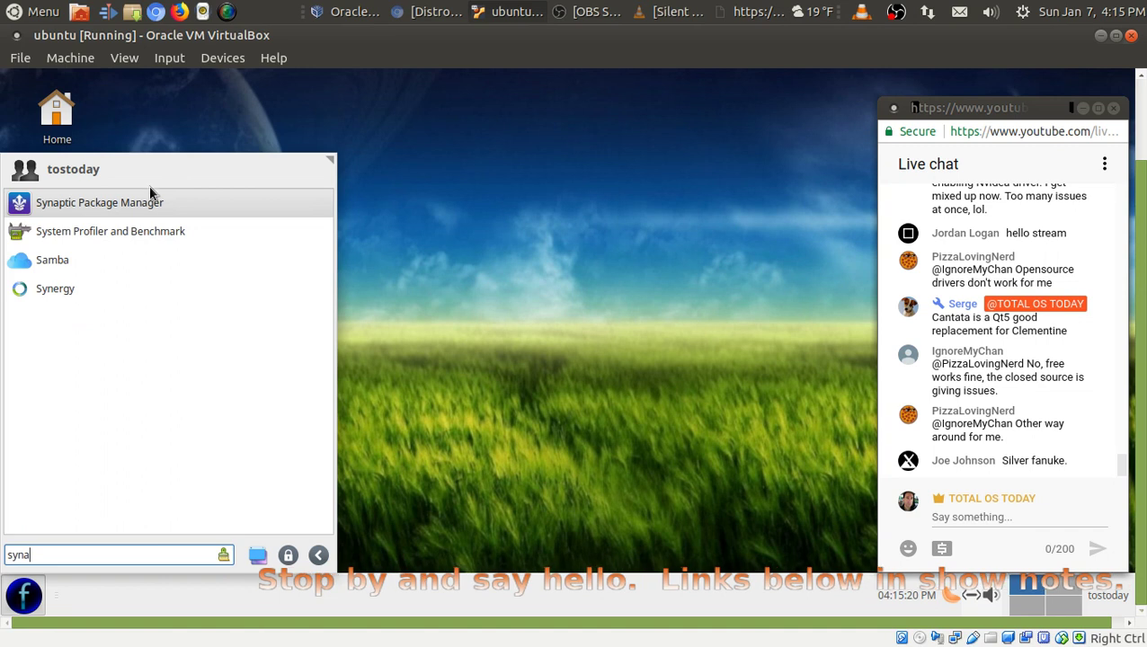
{"action": "left_click_drag", "start_coordinate": [358, 222], "coordinate": [464, 239]}
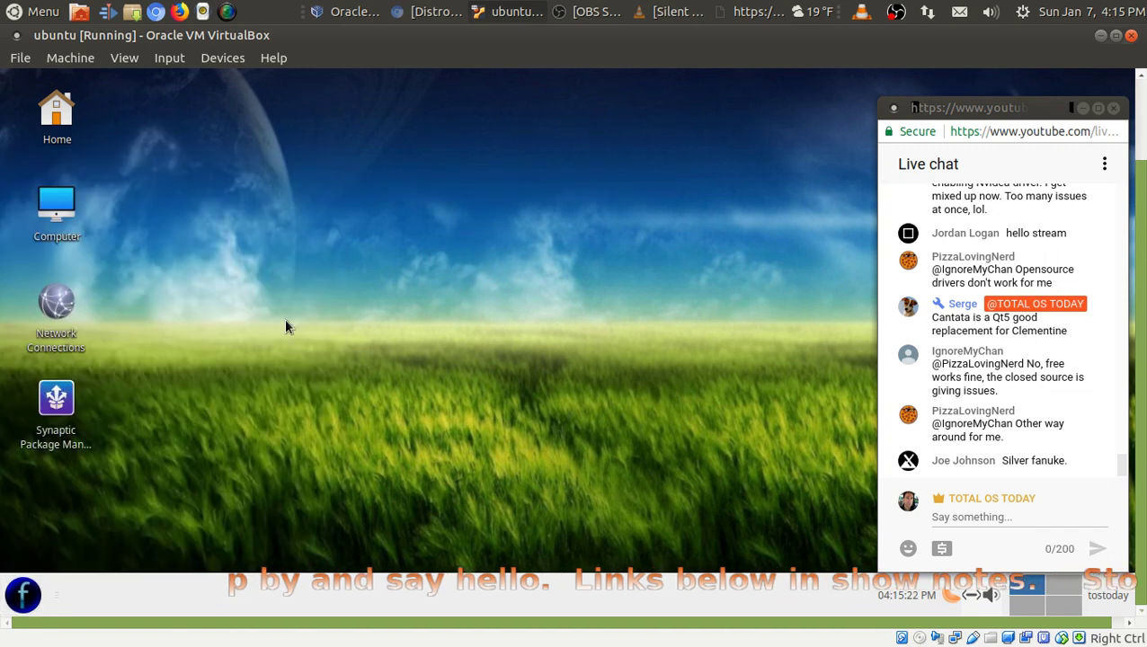
- Launch the Synaptic Package Manager from its desktop launcher despite the untrusted launcher warning, and authenticate with the account password
{"action": "double_click", "coordinate": [55, 398]}
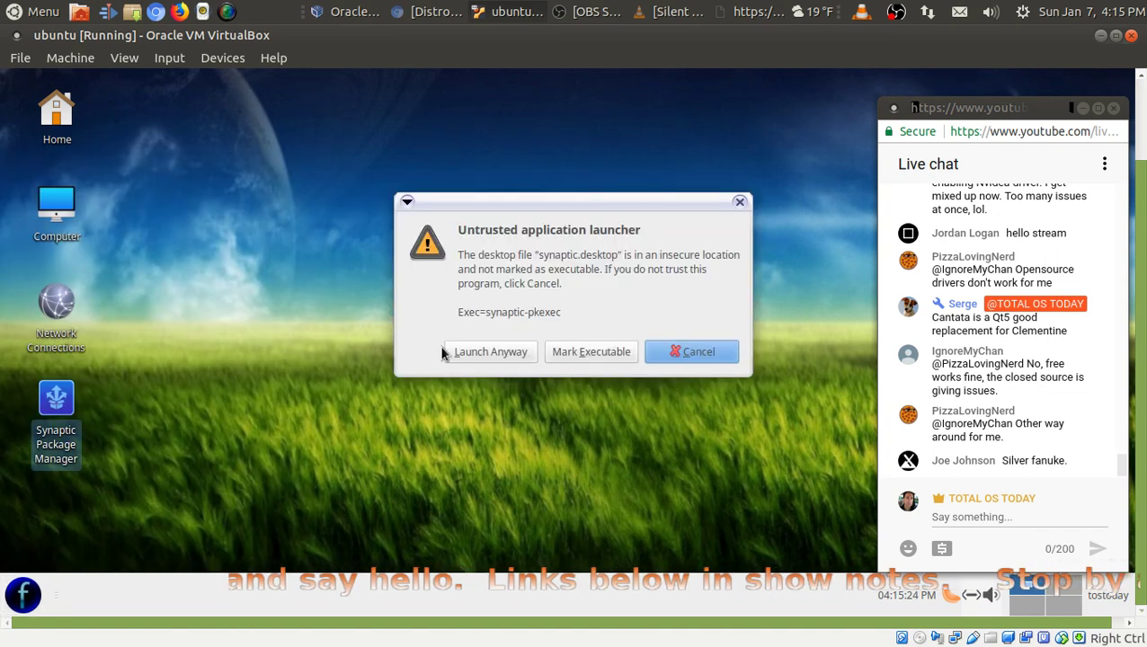
{"action": "left_click", "coordinate": [481, 348]}
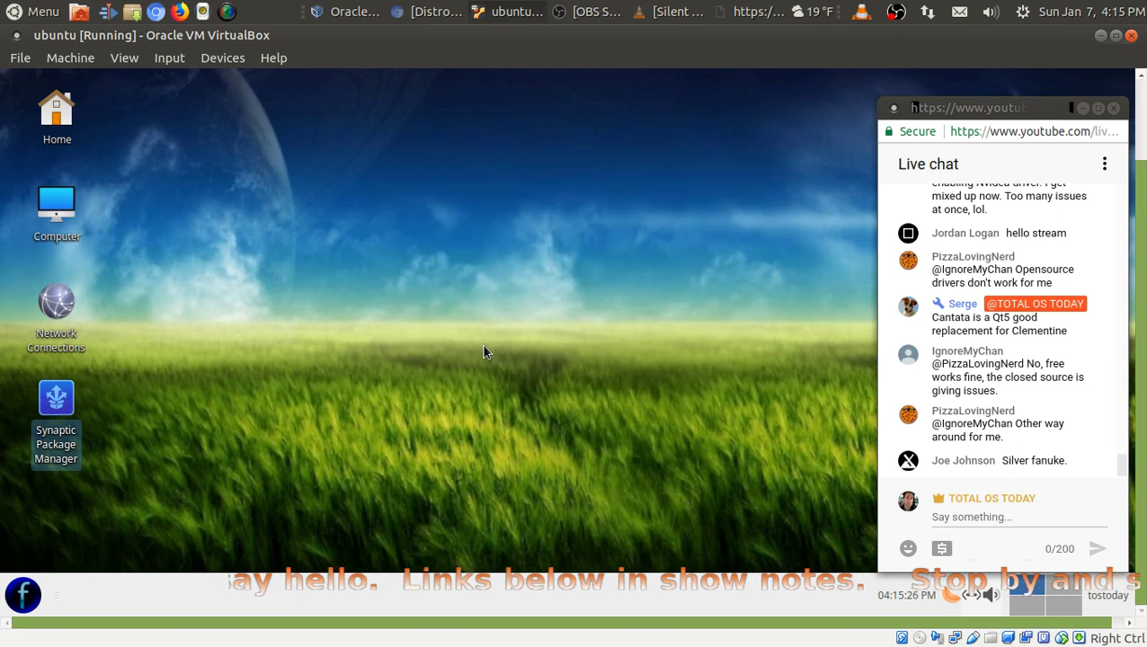
{"action": "type", "text": "****"}
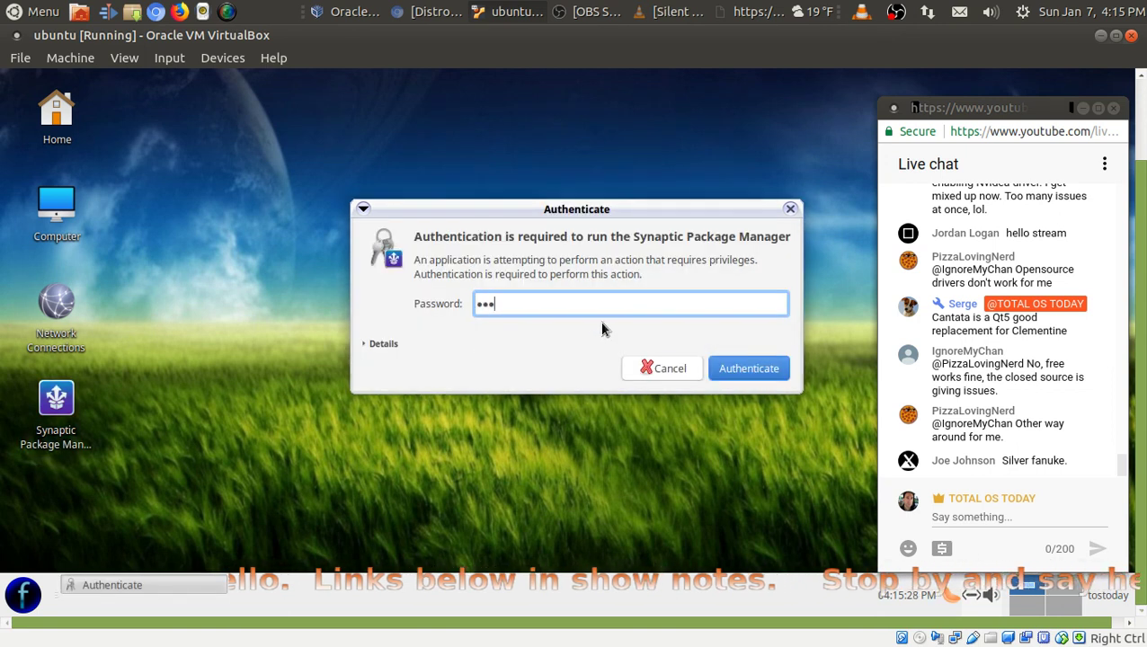
{"action": "key", "text": "Return"}
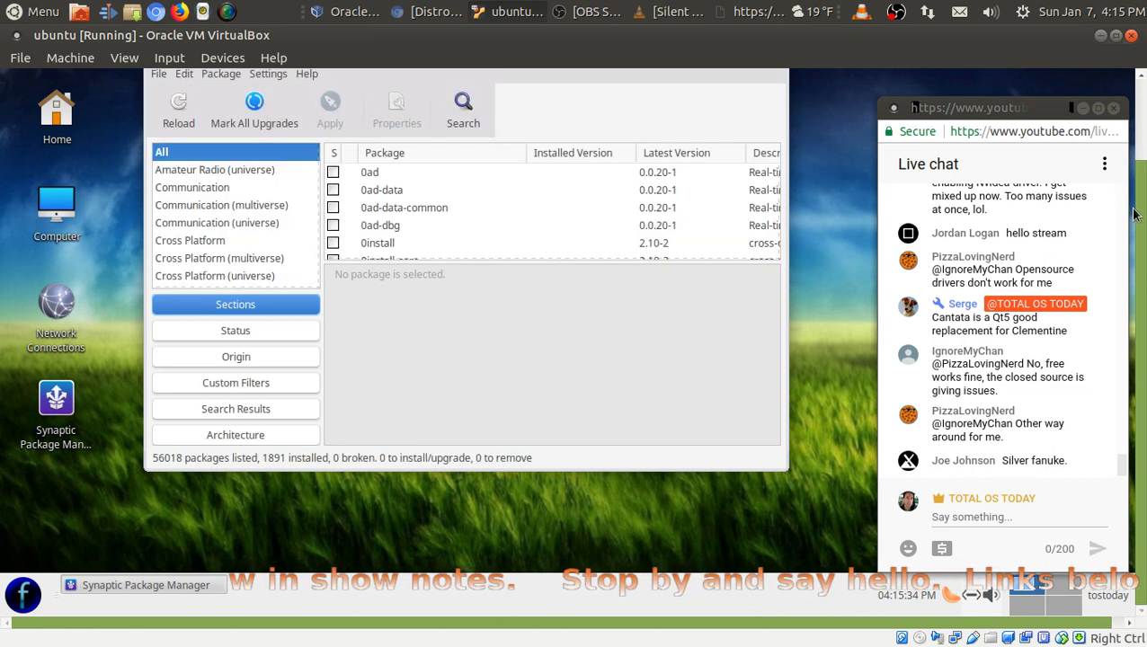
- Search the packages' descriptions and names for "cantata" and select the cantata package
{"action": "scroll", "coordinate": [1139, 207], "scroll_direction": "up", "scroll_amount": 3}
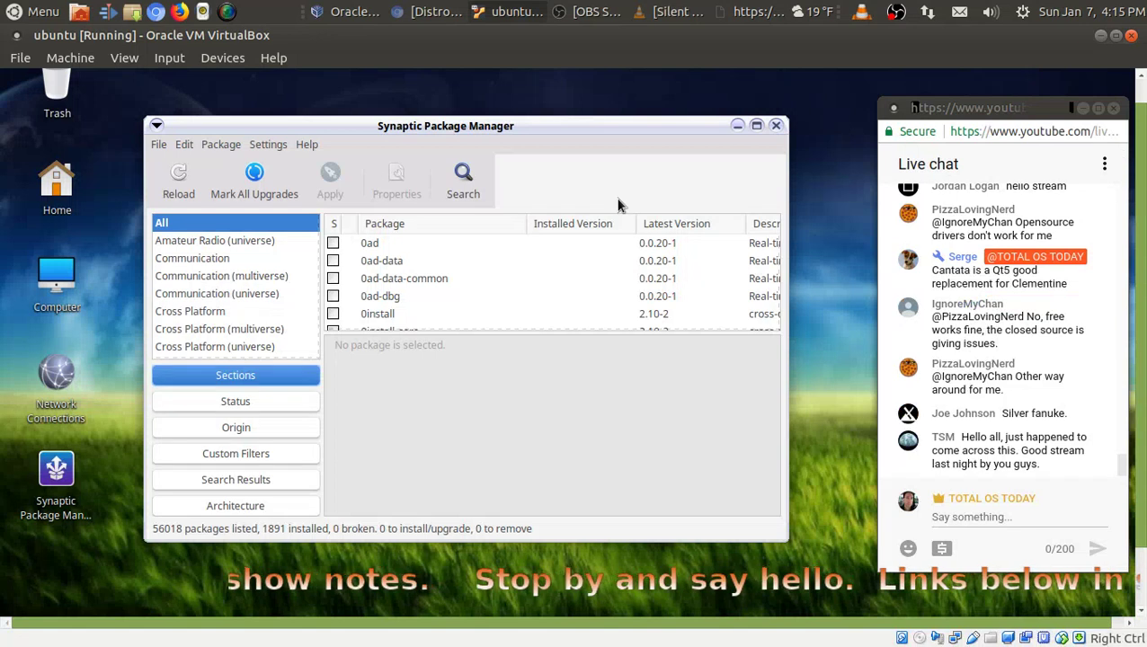
{"action": "left_click", "coordinate": [462, 181]}
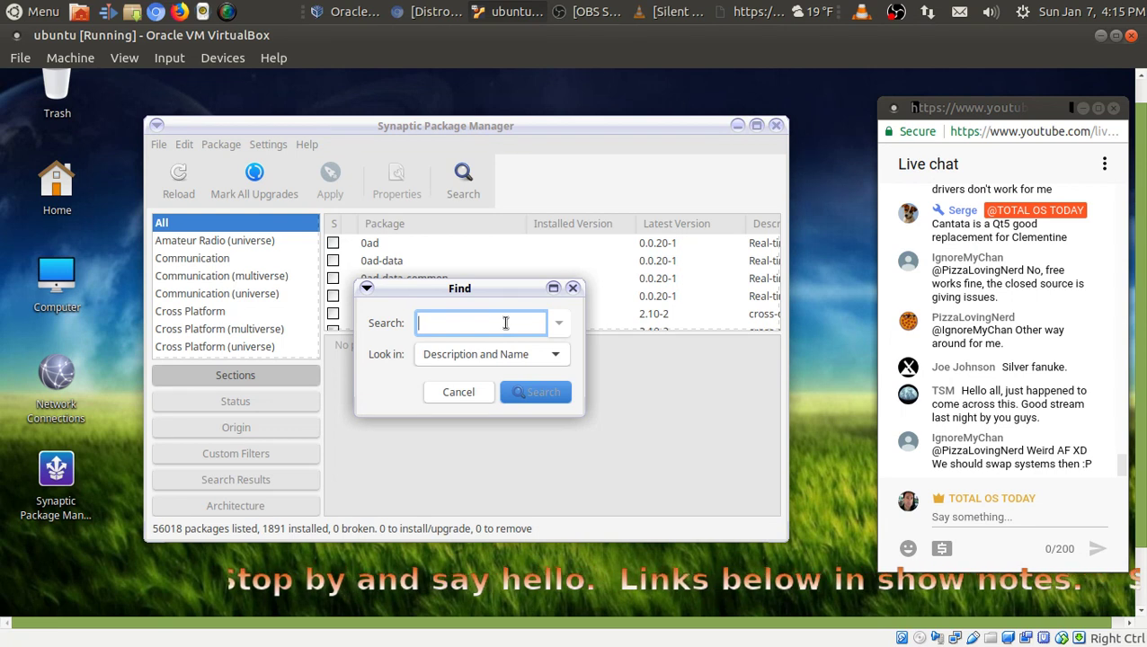
{"action": "type", "text": "c"}
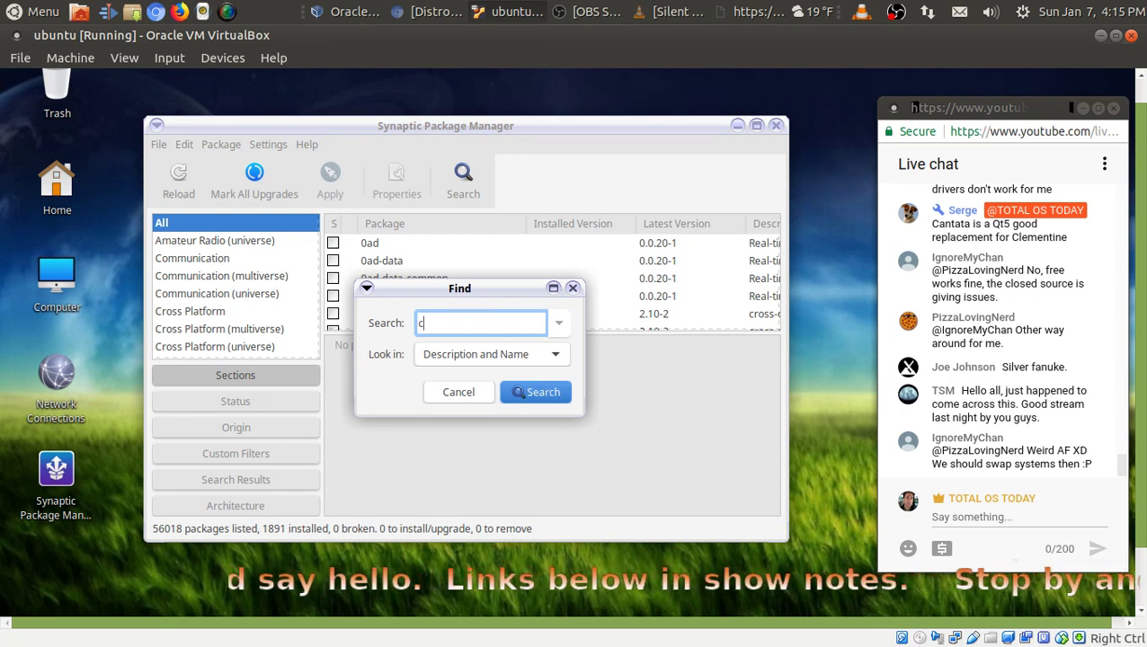
{"action": "type", "text": "antata"}
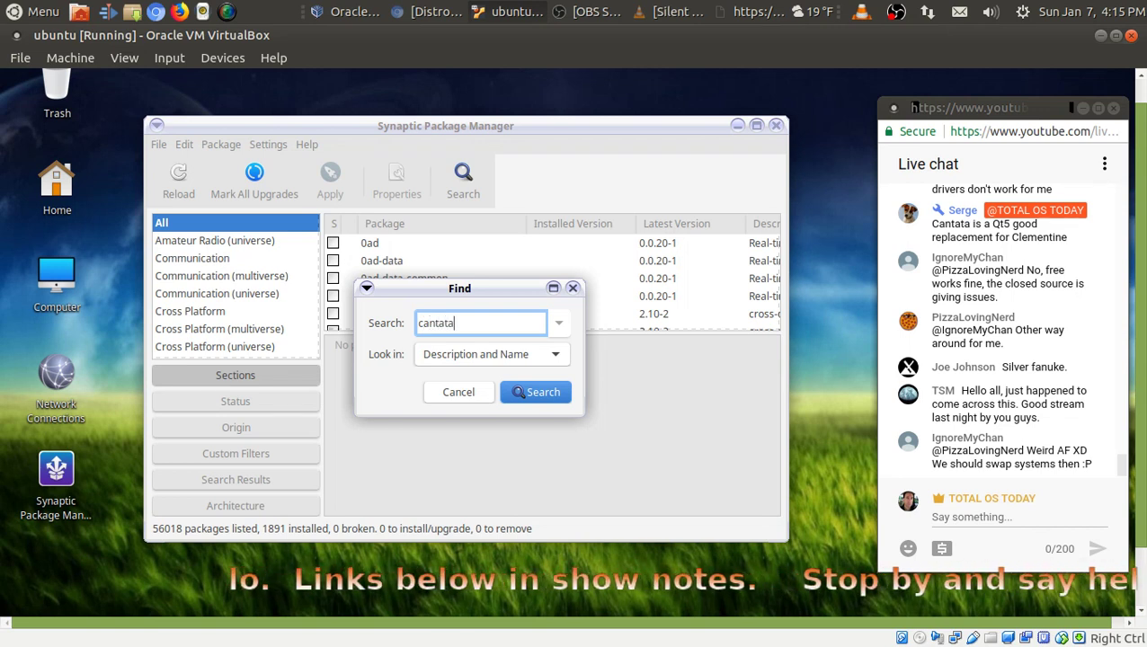
{"action": "key", "text": "Return"}
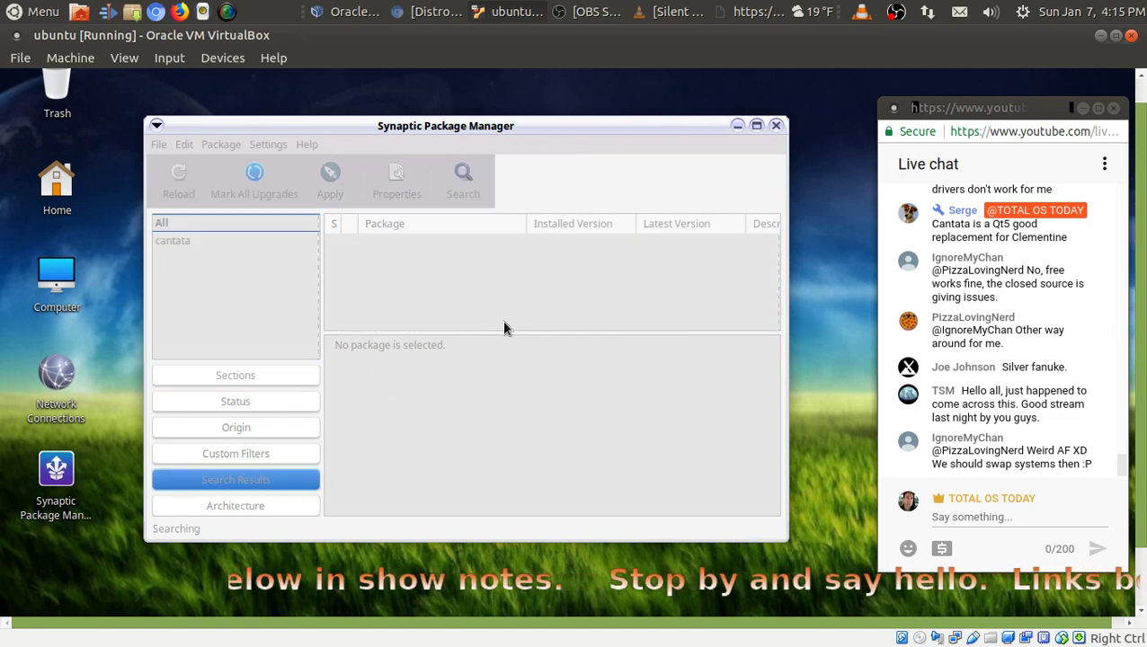
{"action": "left_click", "coordinate": [377, 244]}
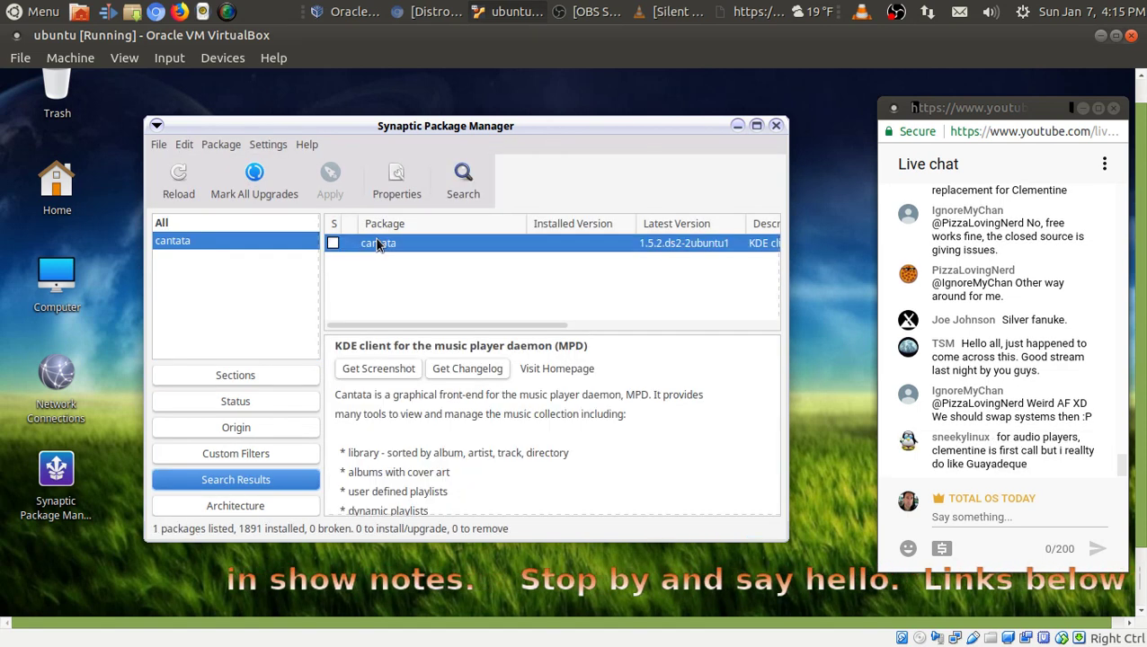
- Mark the cantata package for installation together with its additional required changes, and apply the changes
{"action": "right_click", "coordinate": [375, 236]}
{"action": "left_click", "coordinate": [425, 270]}
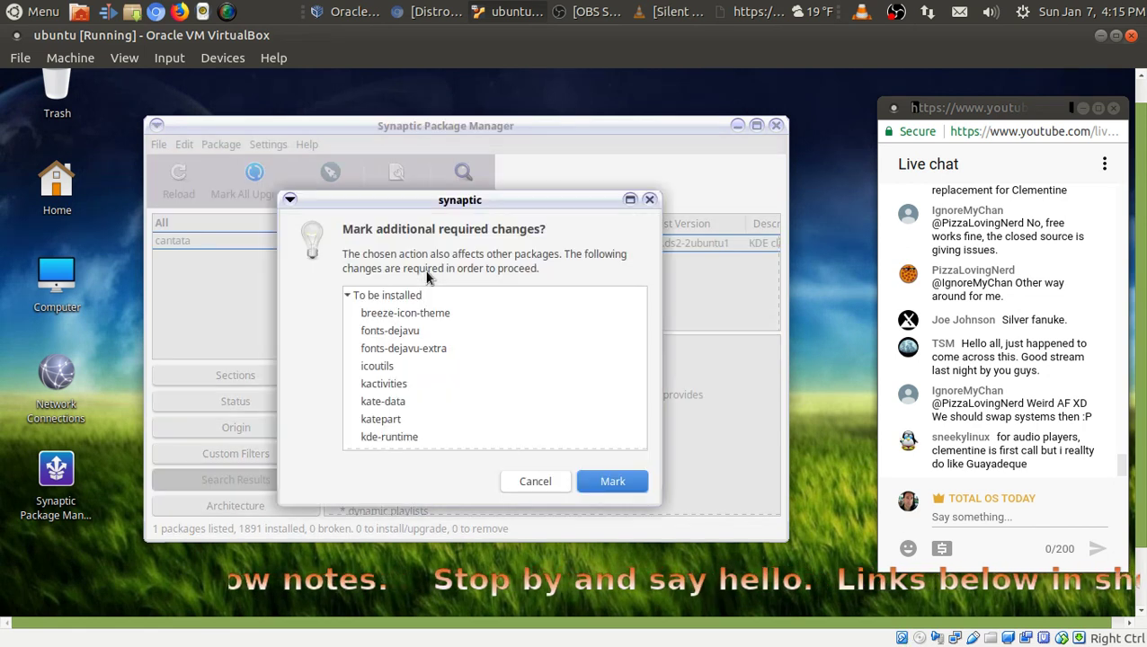
{"action": "left_click", "coordinate": [613, 483]}
{"action": "left_click", "coordinate": [333, 192]}
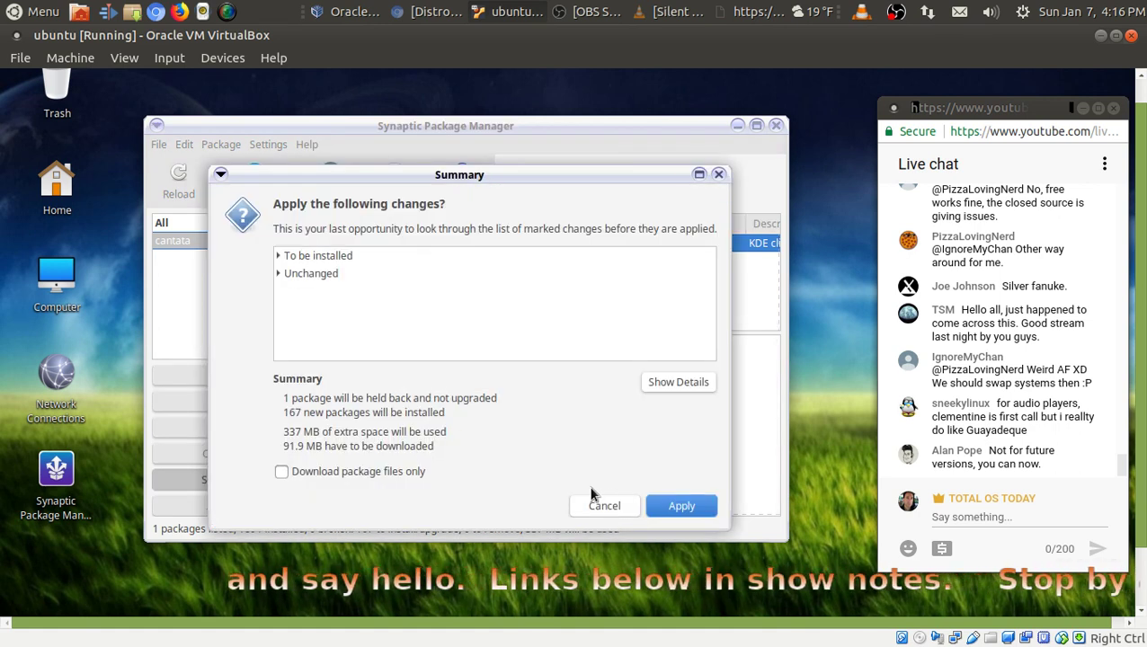
{"action": "left_click", "coordinate": [681, 507]}
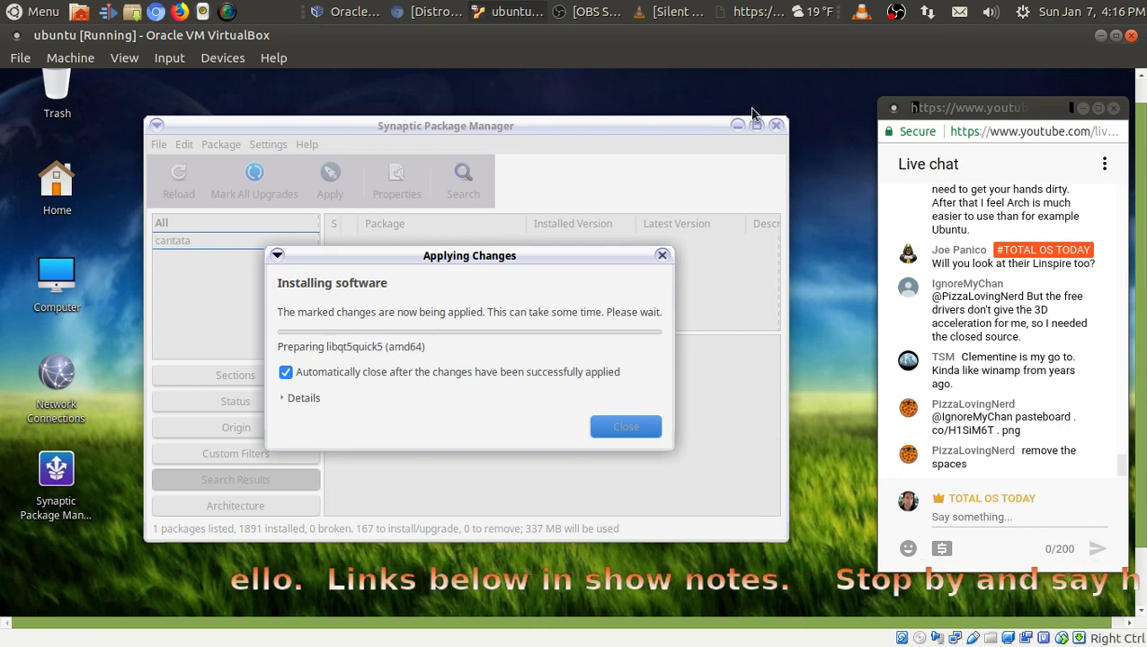
- Switch to VLC media player on the host and play the playlist track "Heated Seat"
{"action": "left_click", "coordinate": [690, 13]}
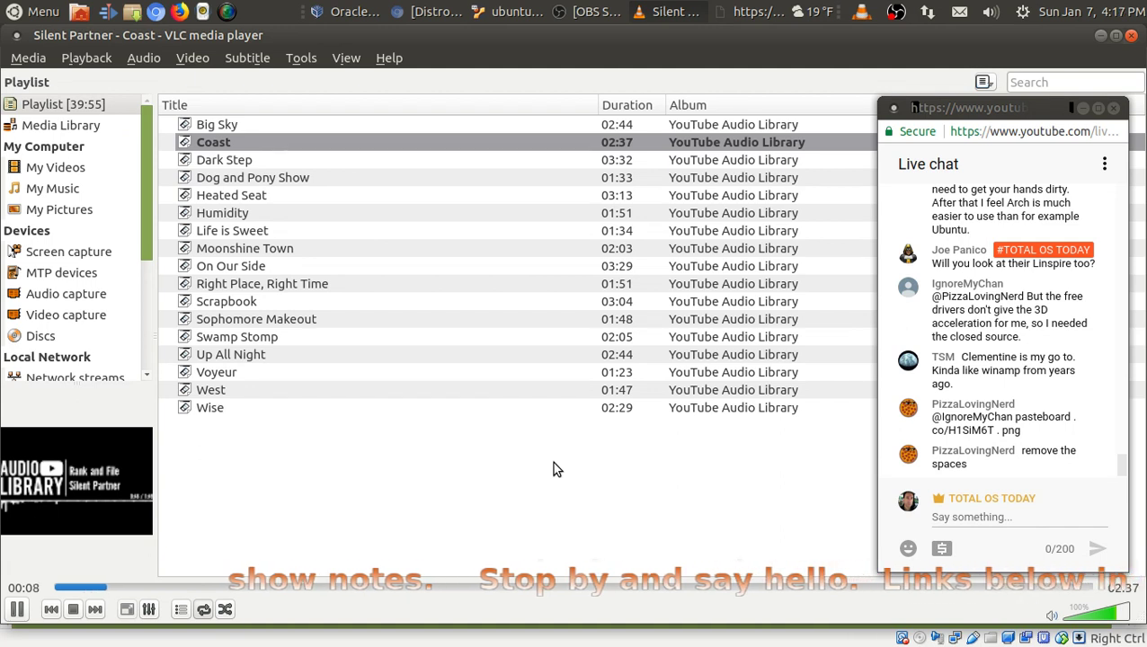
{"action": "key", "text": "XF86AudioLowerVolume"}
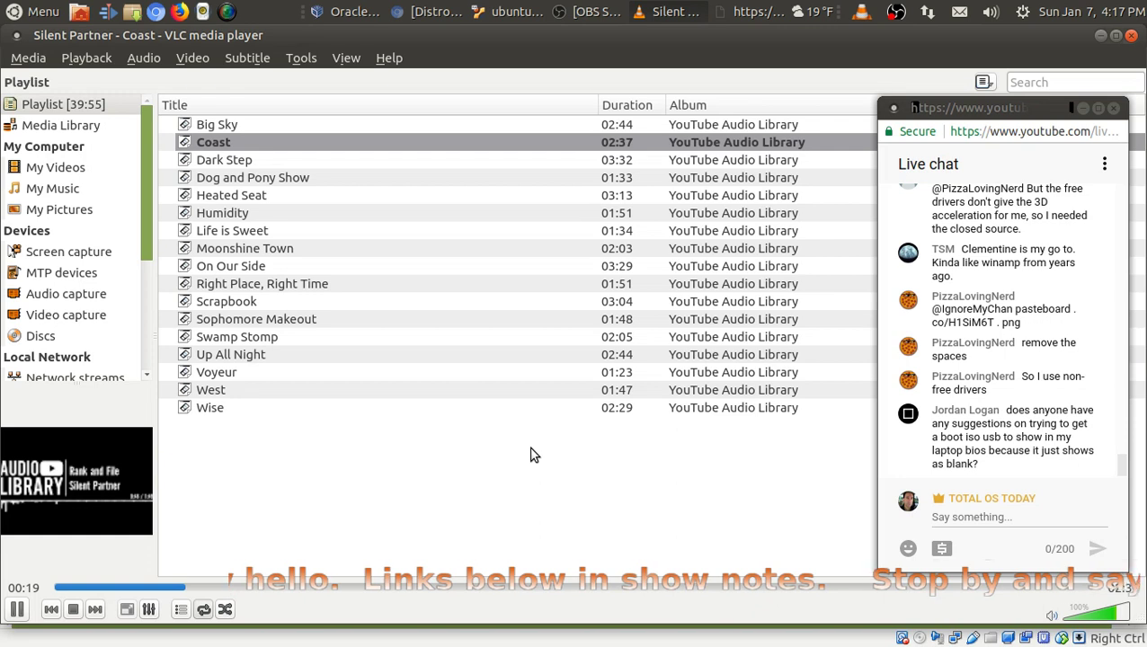
{"action": "double_click", "coordinate": [236, 196]}
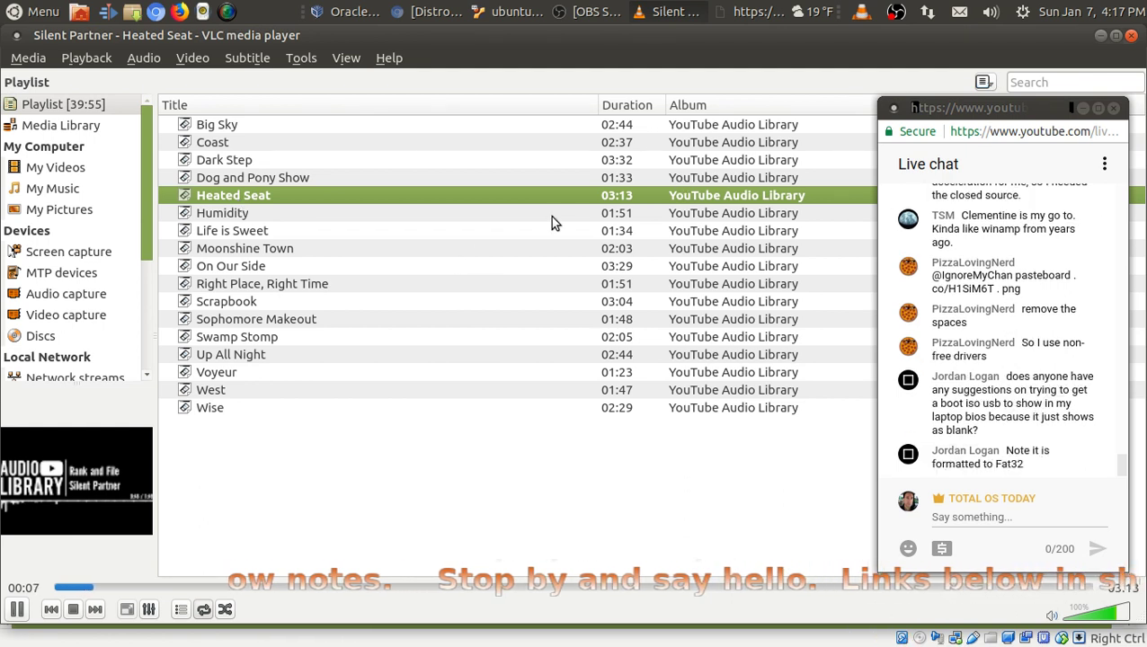
- Minimize VLC media player to return to the virtual machine, and close the Synaptic Package Manager
{"action": "left_click", "coordinate": [1098, 36]}
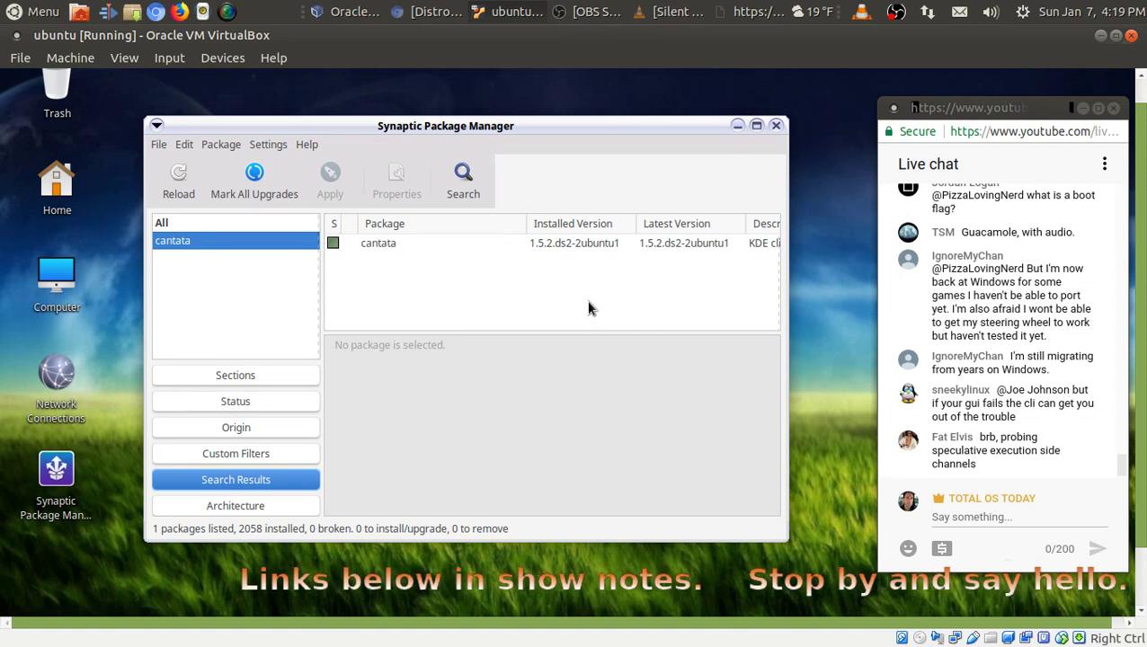
{"action": "left_click", "coordinate": [775, 125]}
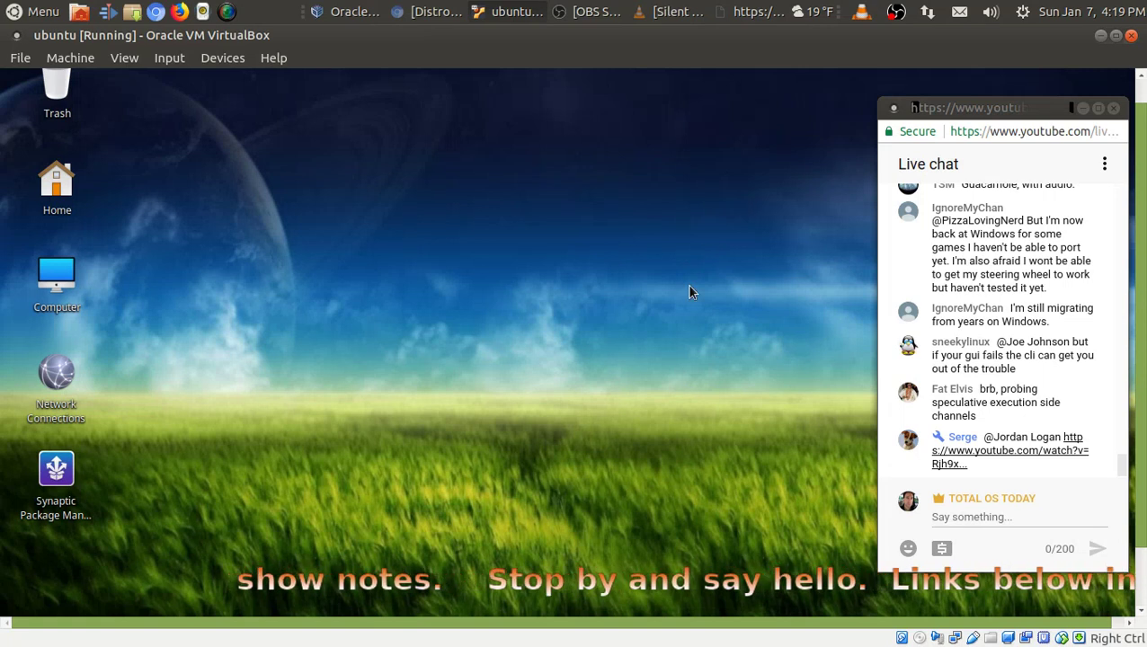
- Search the virtual machine's applications for "cantata" and run it
{"action": "left_click_drag", "start_coordinate": [1139, 288], "coordinate": [1140, 366]}
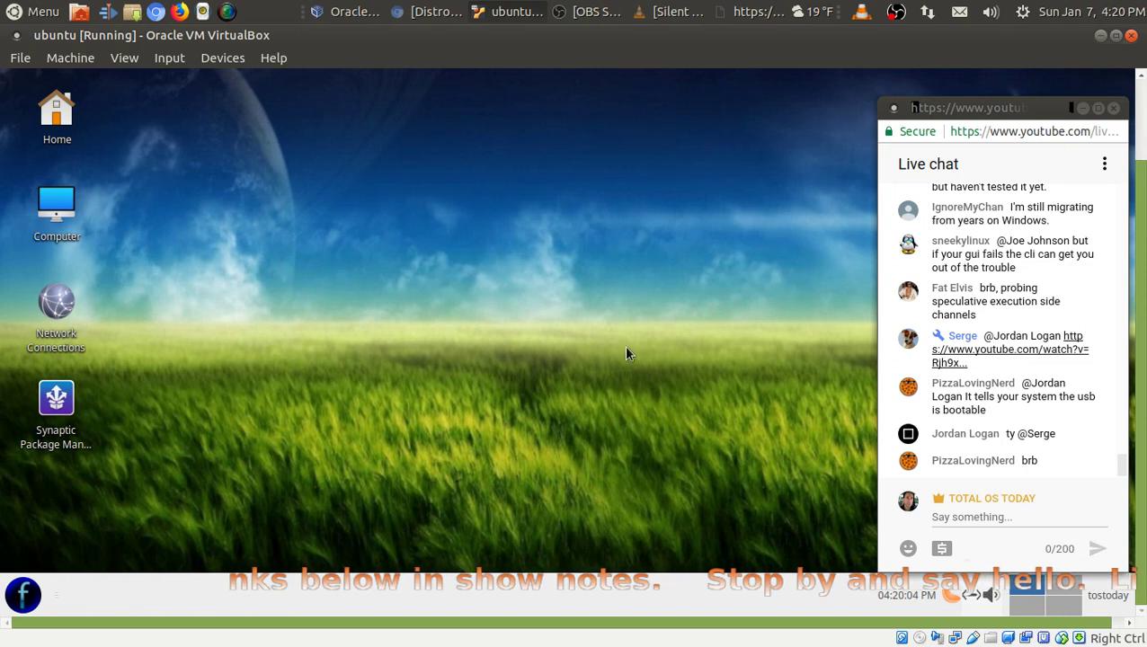
{"action": "left_click", "coordinate": [29, 600]}
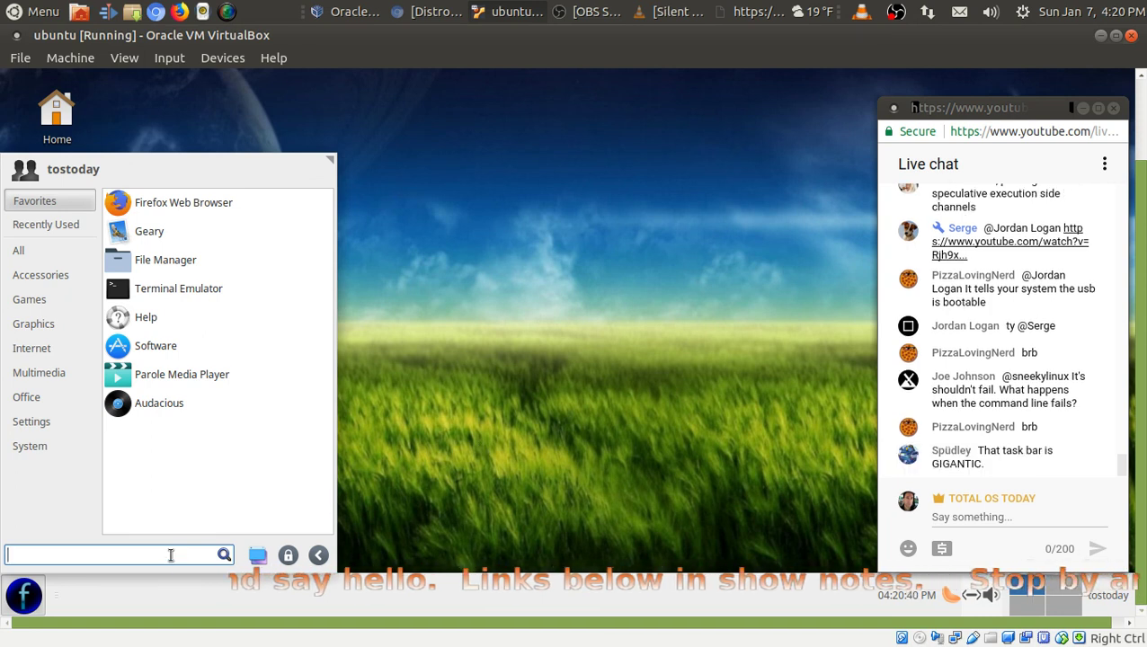
{"action": "type", "text": "can"}
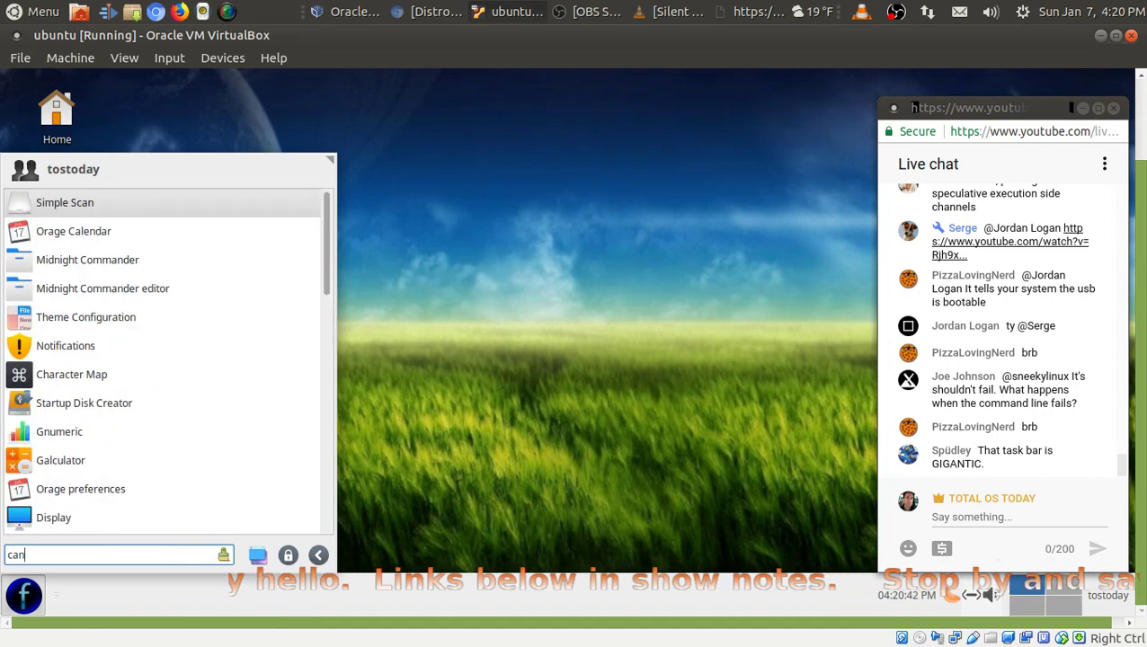
{"action": "type", "text": "tata"}
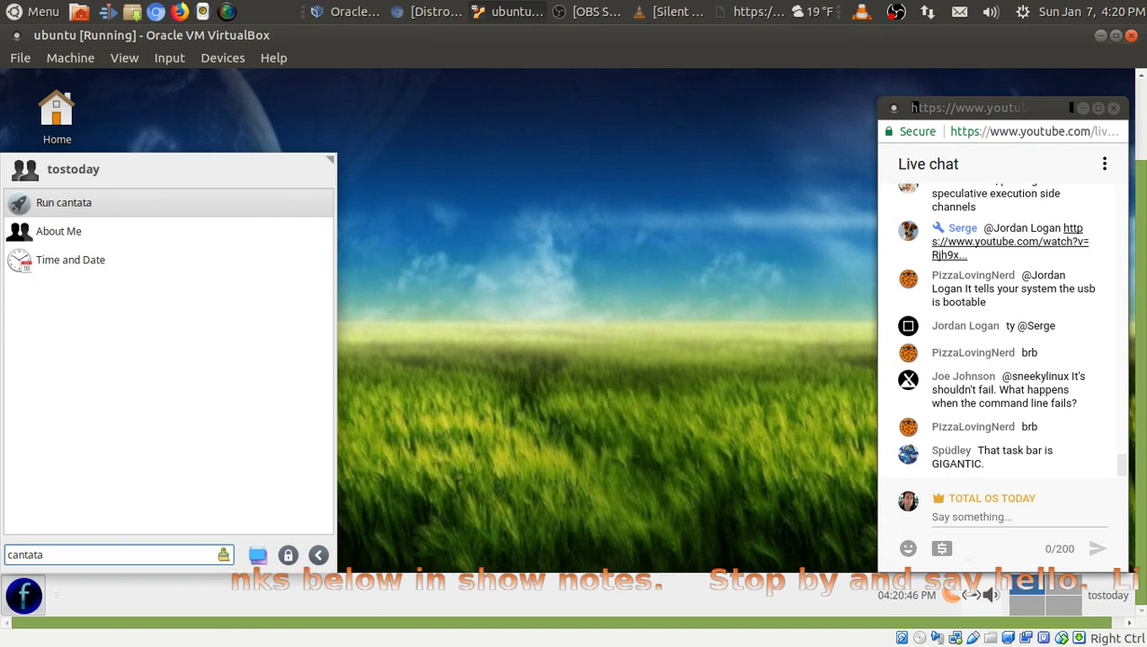
{"action": "left_click", "coordinate": [93, 209]}
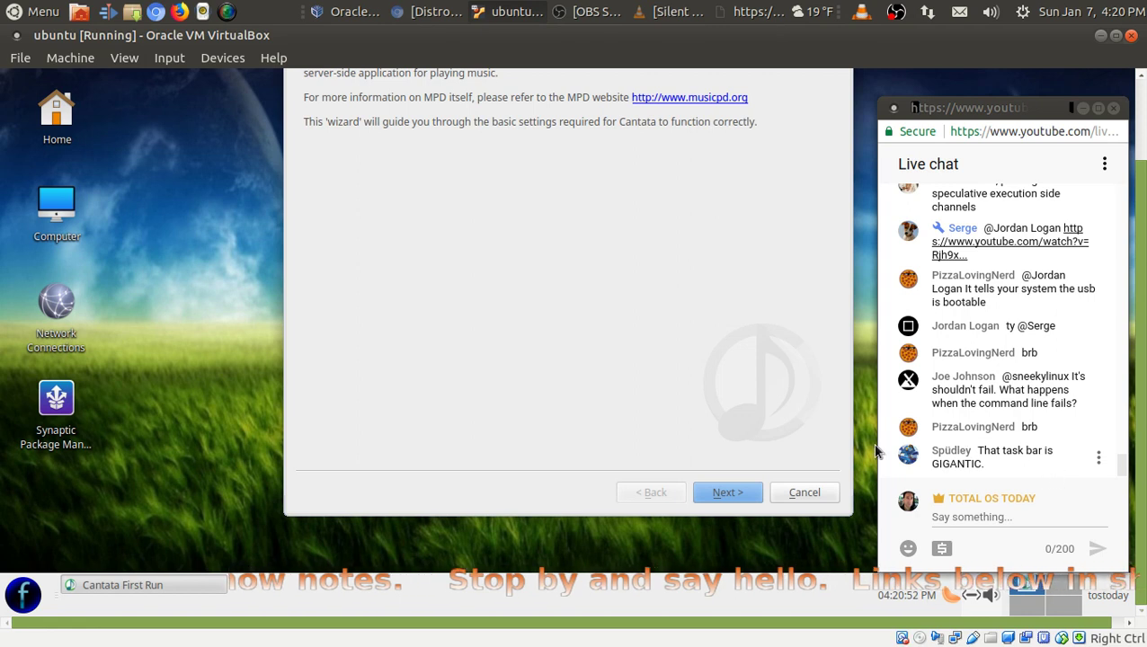
- Advance the Cantata first-run wizard to its connection settings, look them over and cancel the wizard
{"action": "left_click_drag", "start_coordinate": [1141, 360], "coordinate": [1141, 298]}
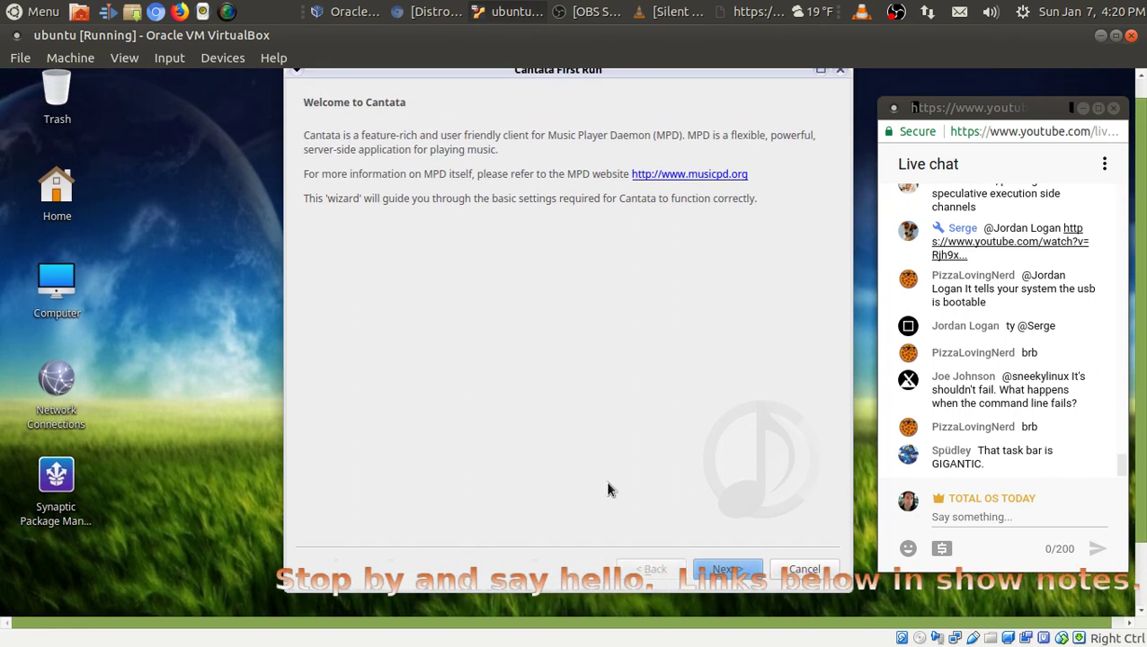
{"action": "left_click_drag", "start_coordinate": [1140, 352], "coordinate": [1118, 402]}
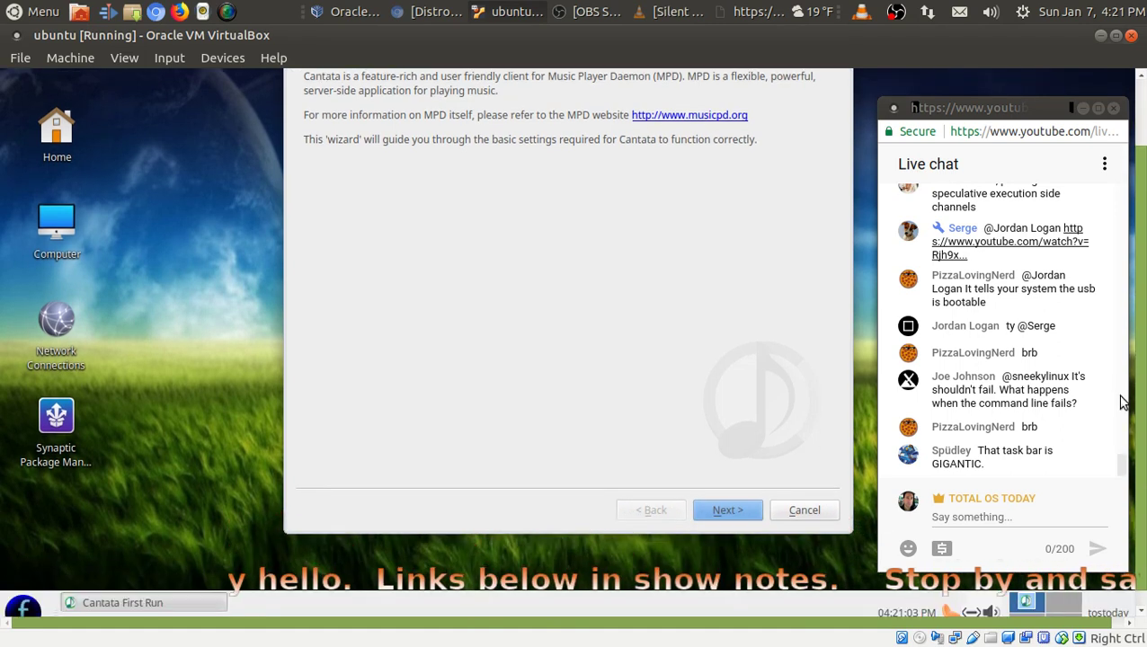
{"action": "left_click", "coordinate": [727, 510]}
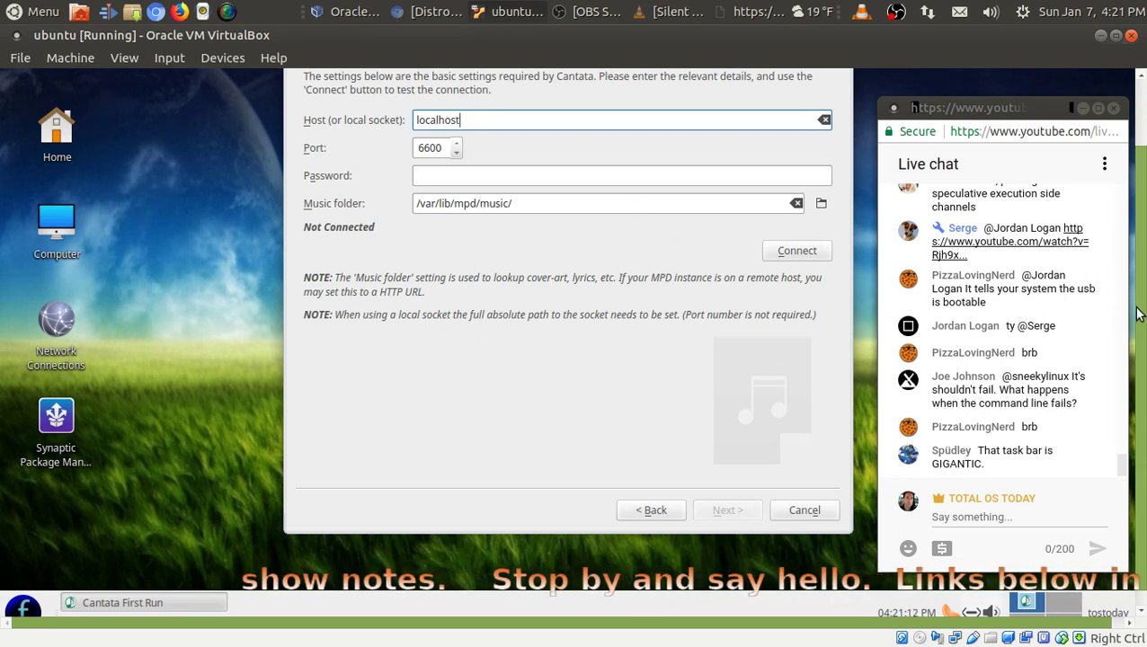
{"action": "left_click_drag", "start_coordinate": [1137, 308], "coordinate": [1143, 383]}
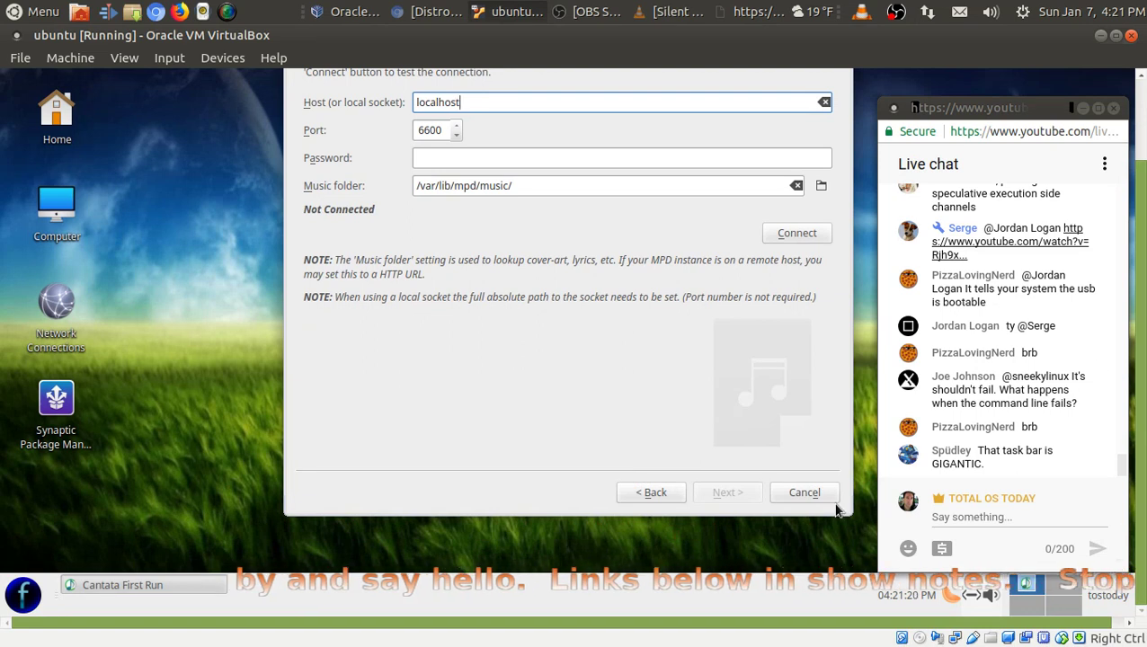
{"action": "left_click", "coordinate": [810, 495]}
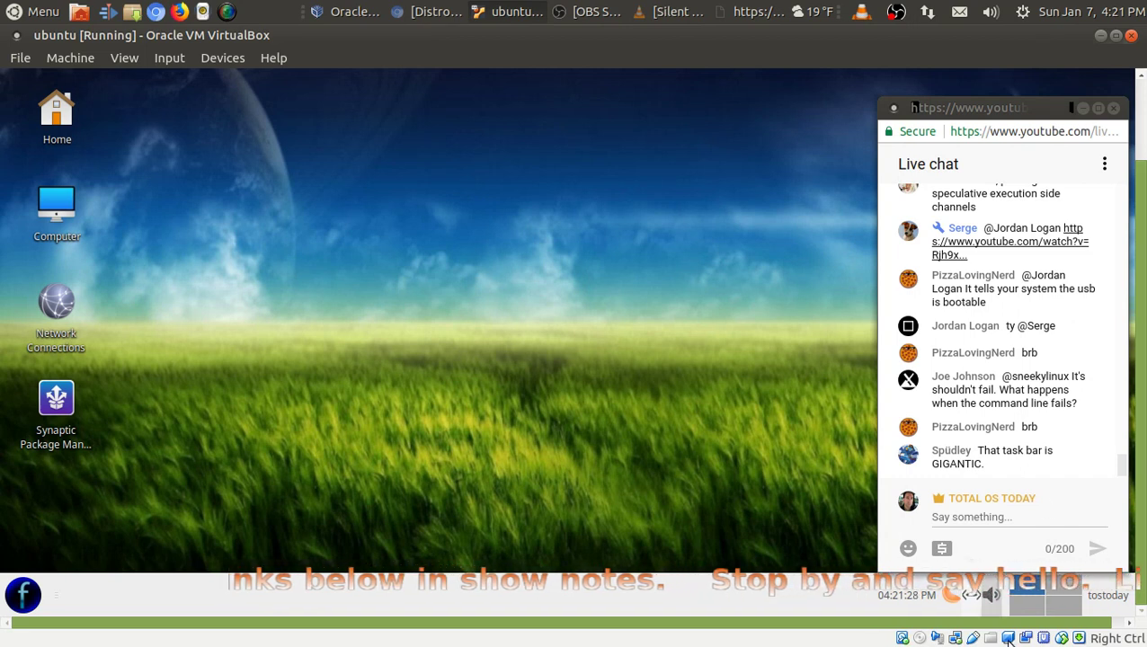
- View the properties of the Freespire panel's separator, moving the live chat window out of the way, and close them unchanged
{"action": "right_click", "coordinate": [817, 602]}
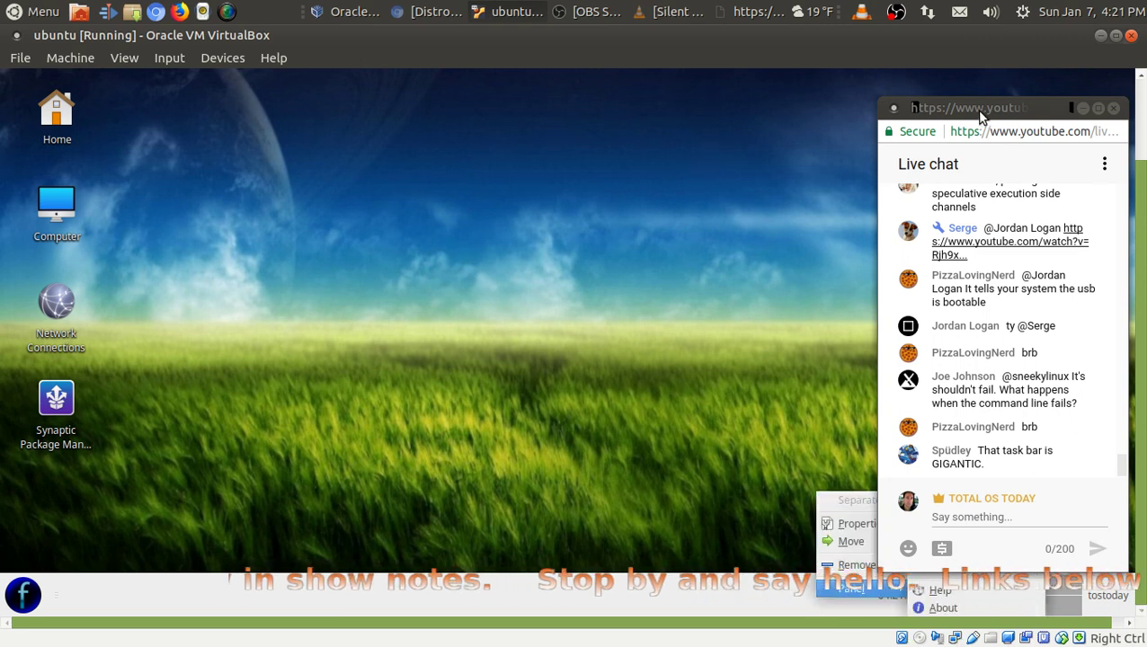
{"action": "left_click_drag", "start_coordinate": [979, 113], "coordinate": [494, 90]}
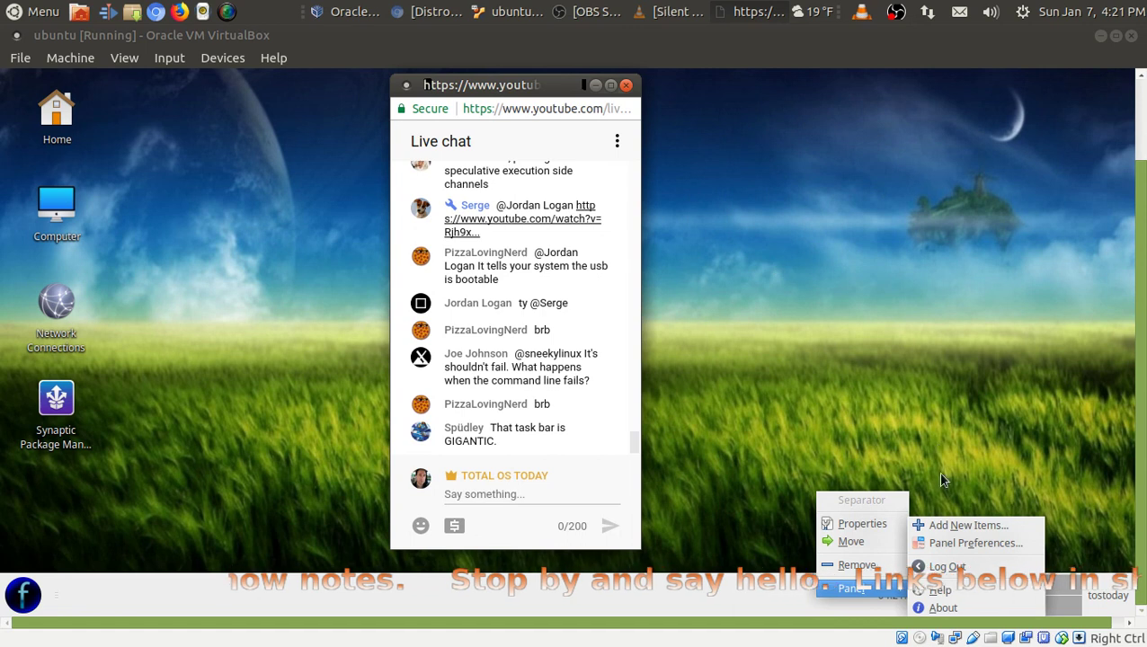
{"action": "left_click", "coordinate": [876, 524]}
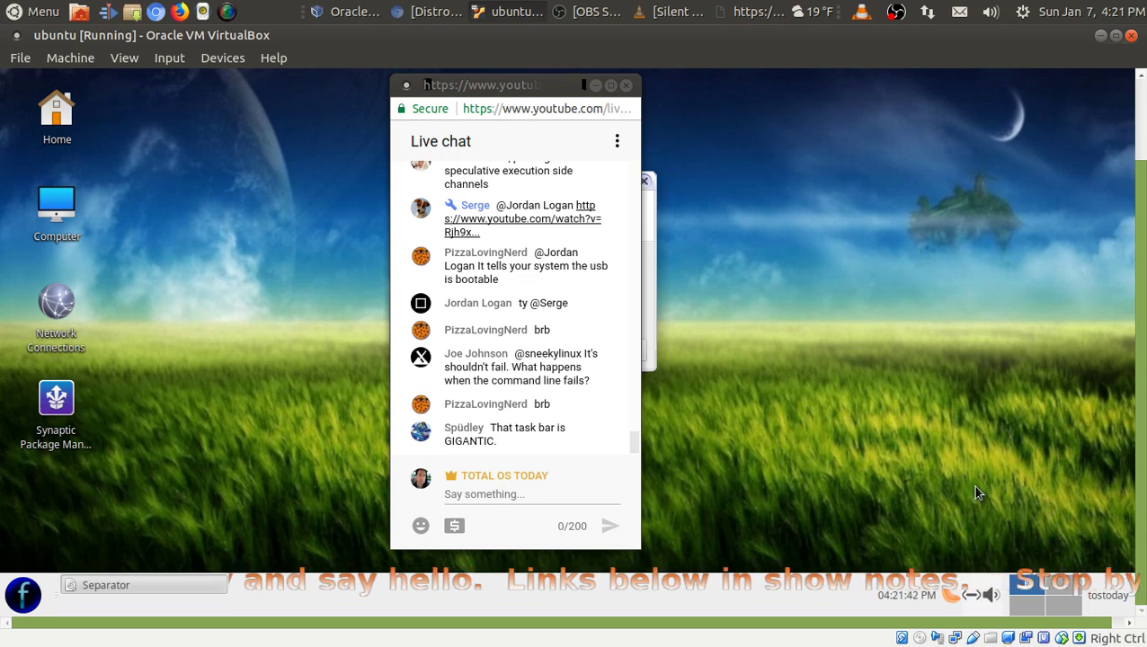
{"action": "left_click_drag", "start_coordinate": [515, 85], "coordinate": [886, 91]}
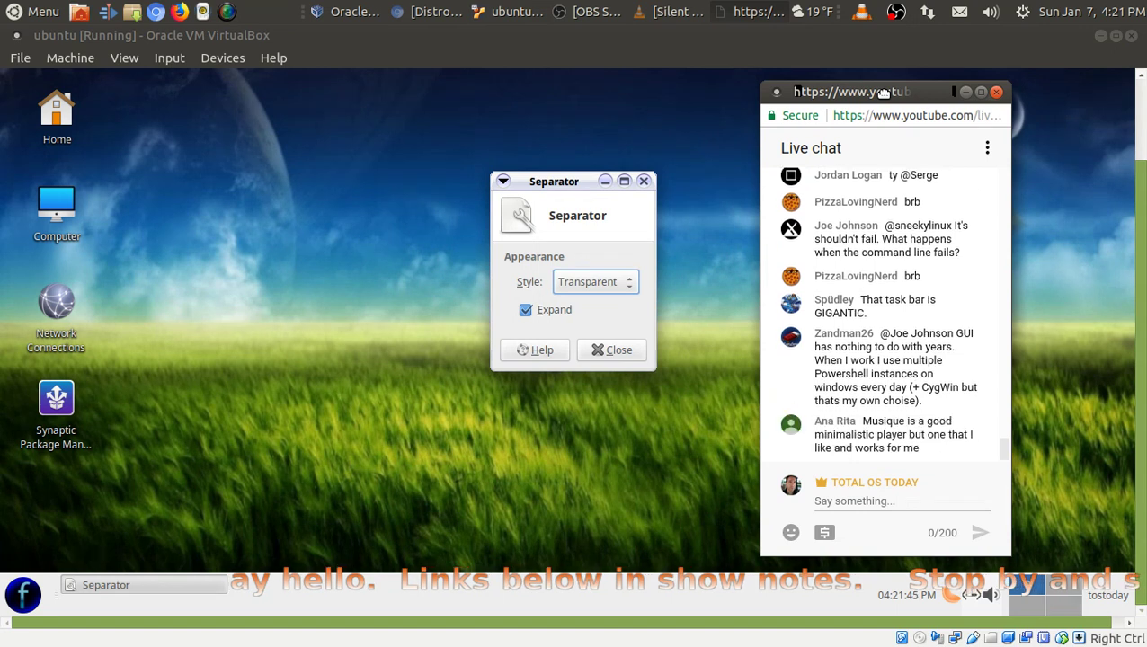
{"action": "left_click", "coordinate": [612, 354]}
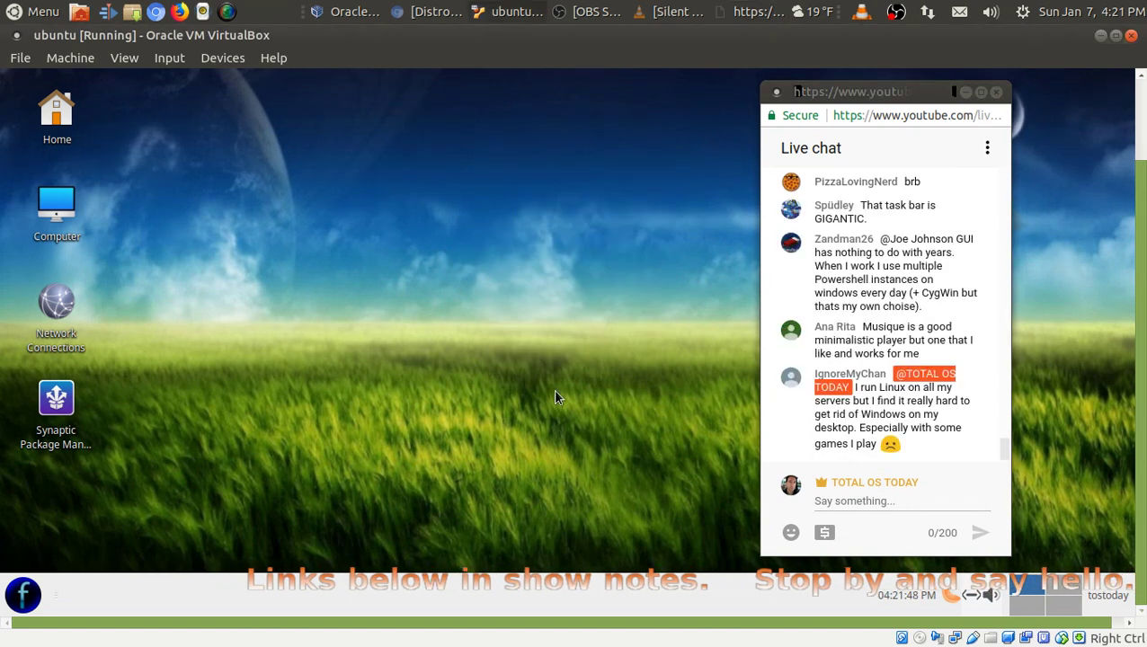
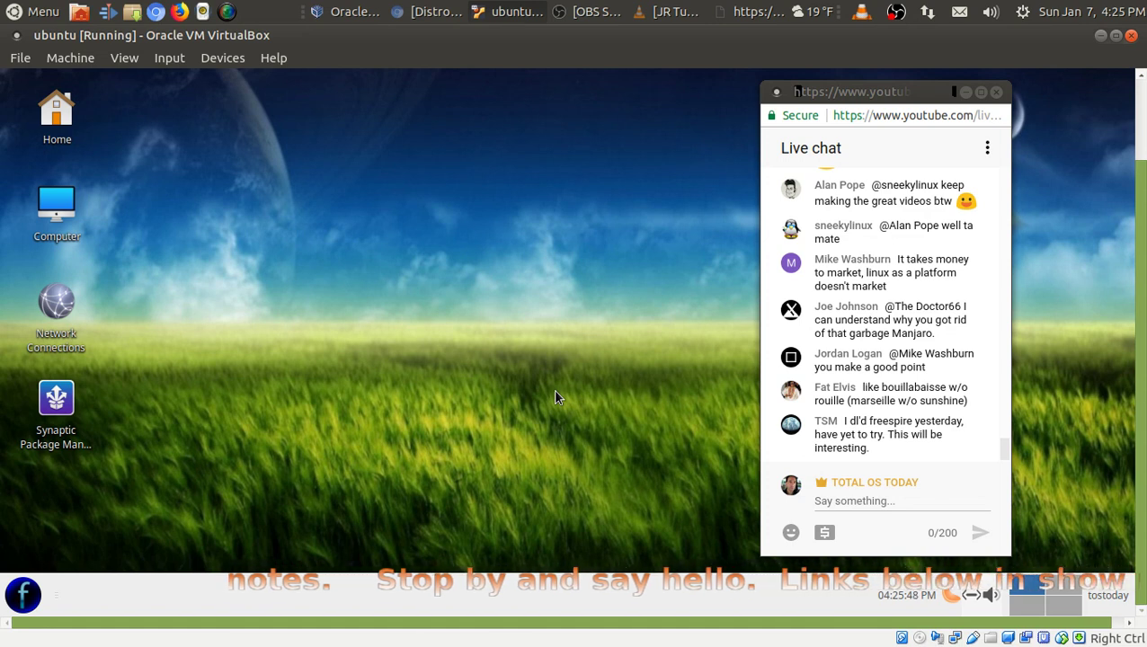
- Move the live chat window aside, and open the Internet category in the Software application
{"action": "left_click_drag", "start_coordinate": [886, 101], "coordinate": [953, 97]}
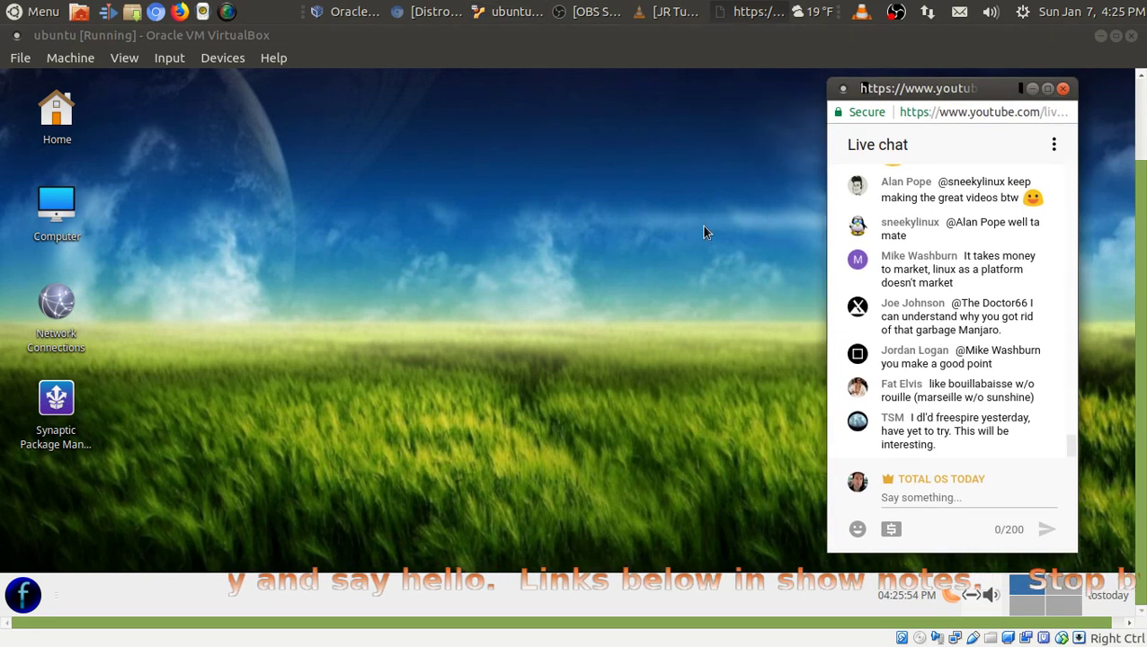
{"action": "mouse_move", "coordinate": [1139, 255]}
{"action": "left_mouse_down"}
{"action": "mouse_move", "coordinate": [1144, 203]}
{"action": "mouse_move", "coordinate": [1144, 263]}
{"action": "left_mouse_up"}
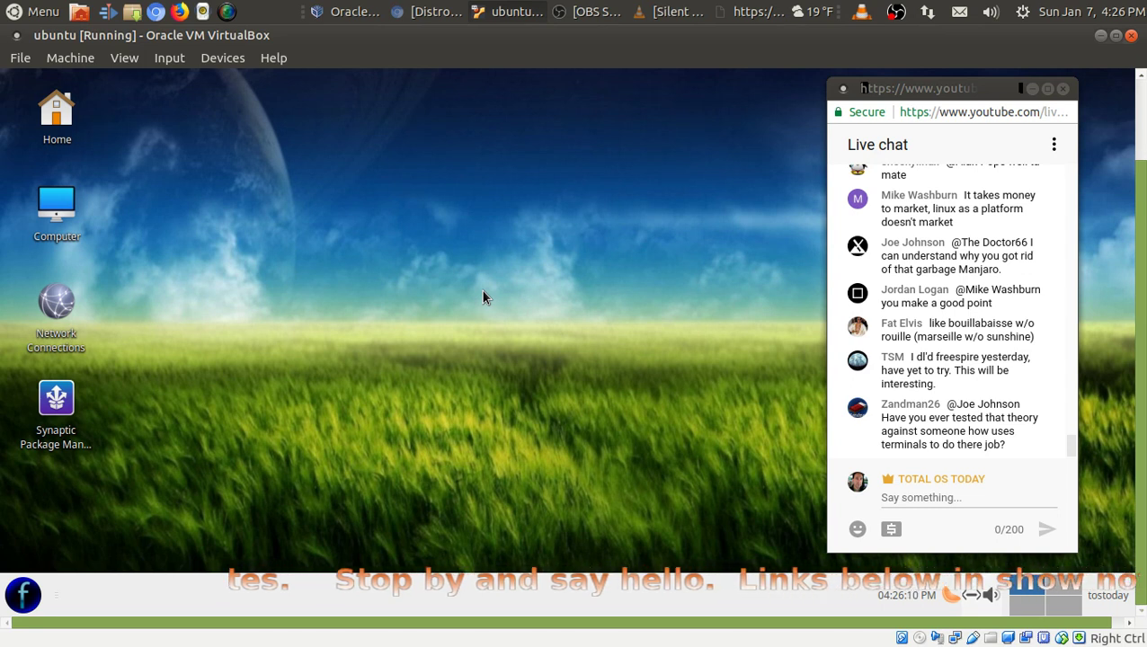
{"action": "left_click", "coordinate": [24, 596]}
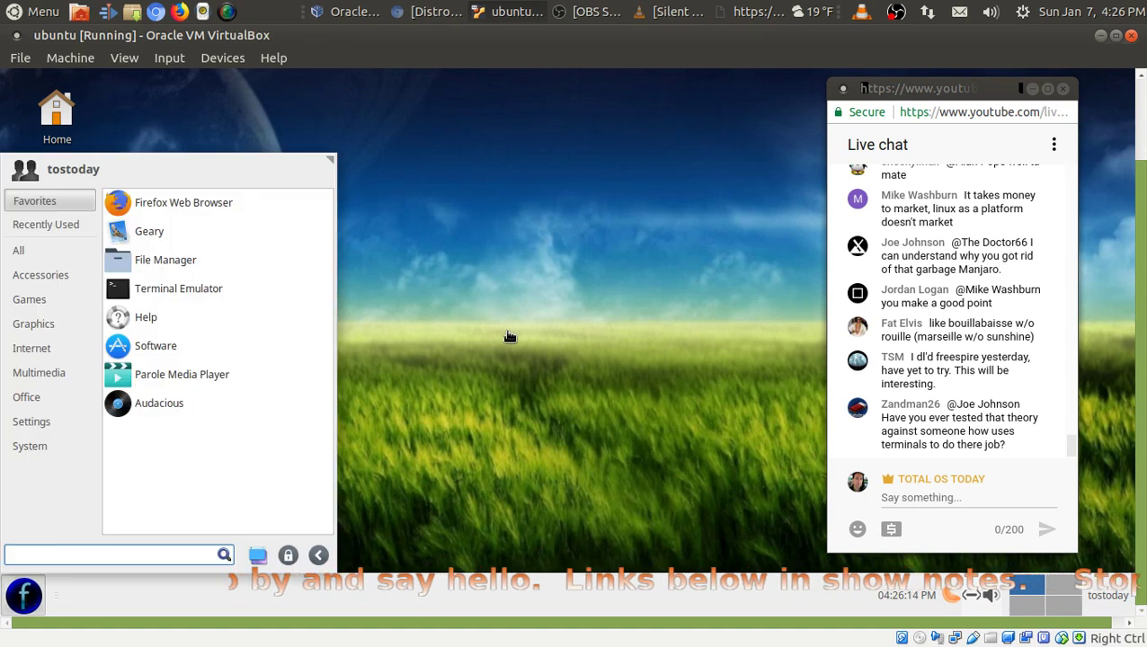
{"action": "left_click", "coordinate": [297, 346]}
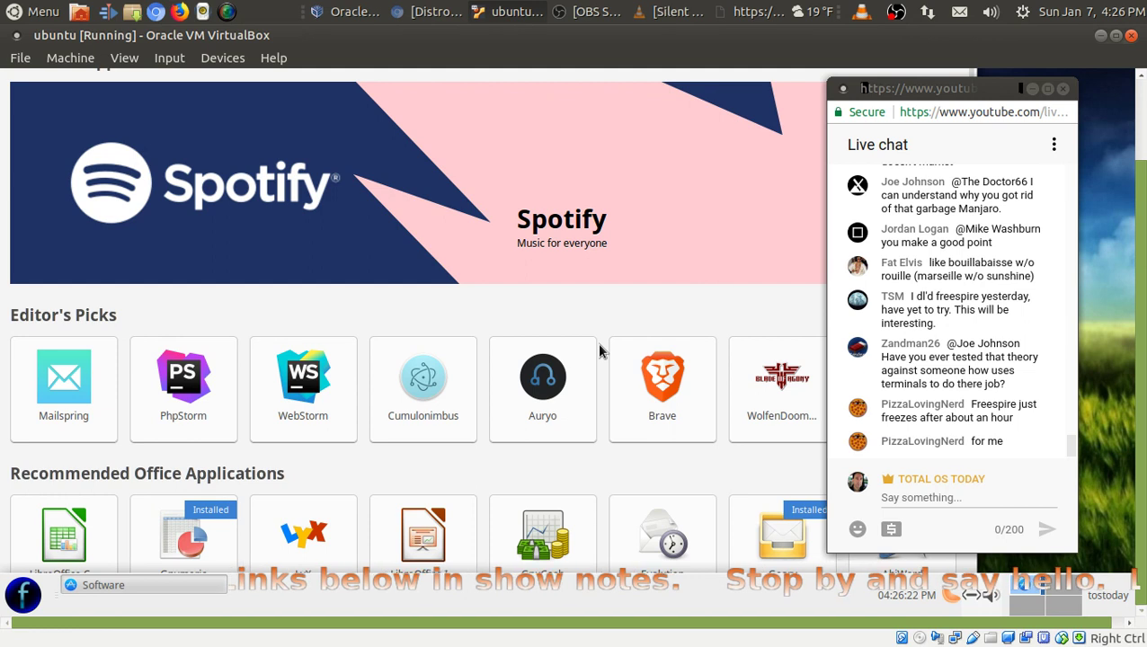
{"action": "scroll", "coordinate": [601, 351], "scroll_direction": "down", "scroll_amount": 3}
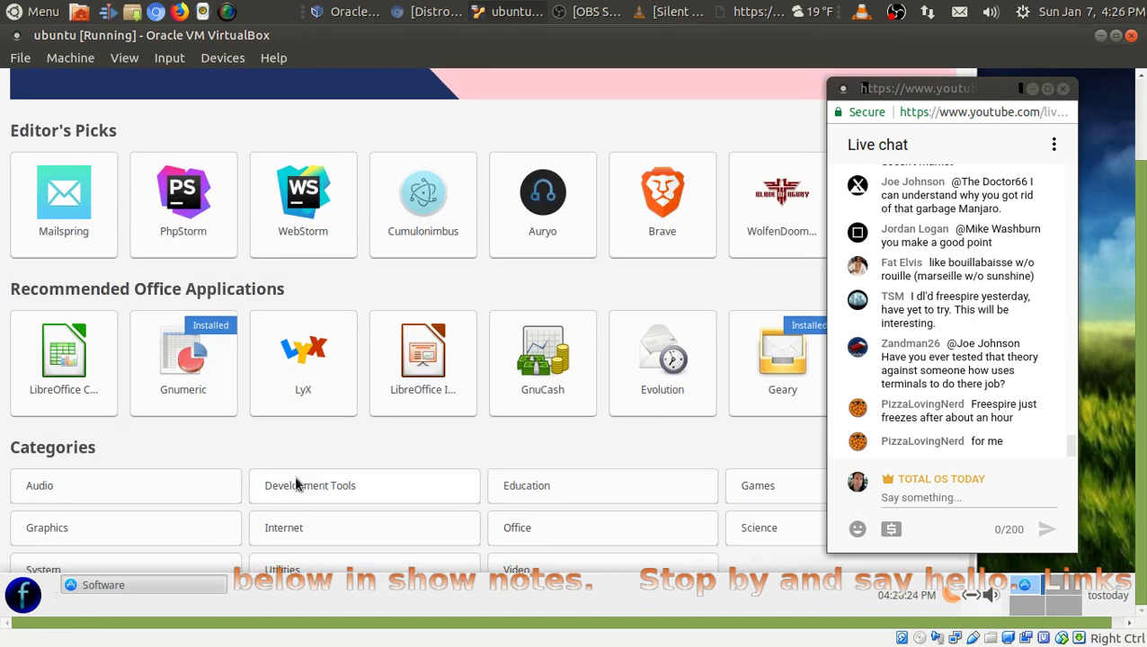
{"action": "left_click", "coordinate": [310, 528]}
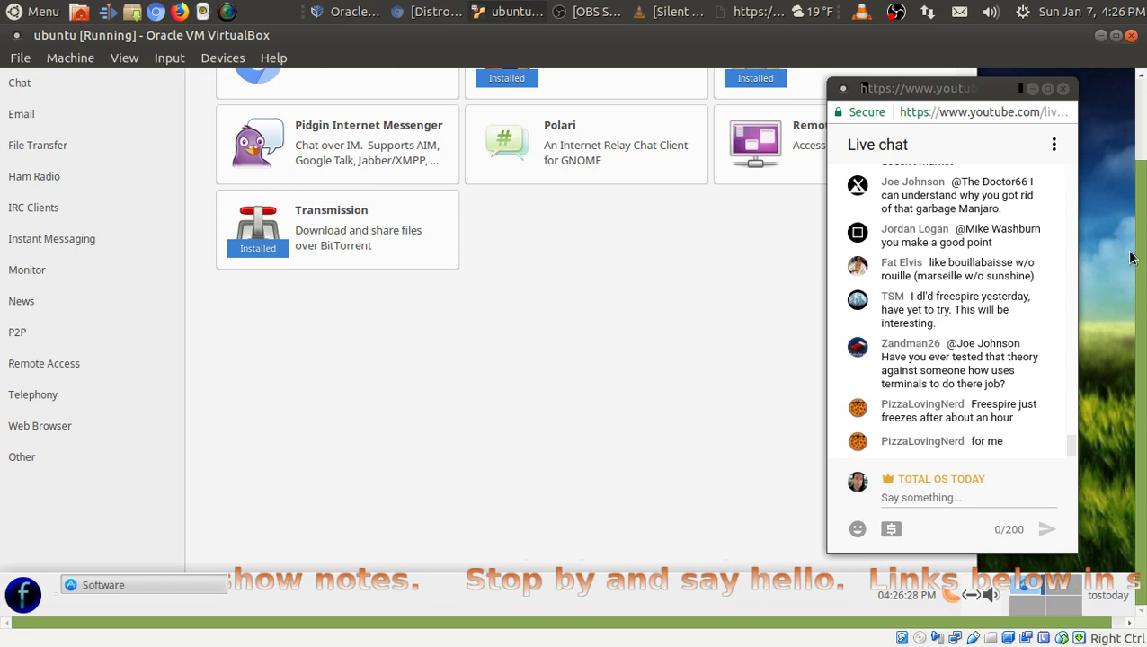
- Install the Chromium Web Browser, authenticating with the account password
{"action": "left_click_drag", "start_coordinate": [1136, 256], "coordinate": [1143, 186]}
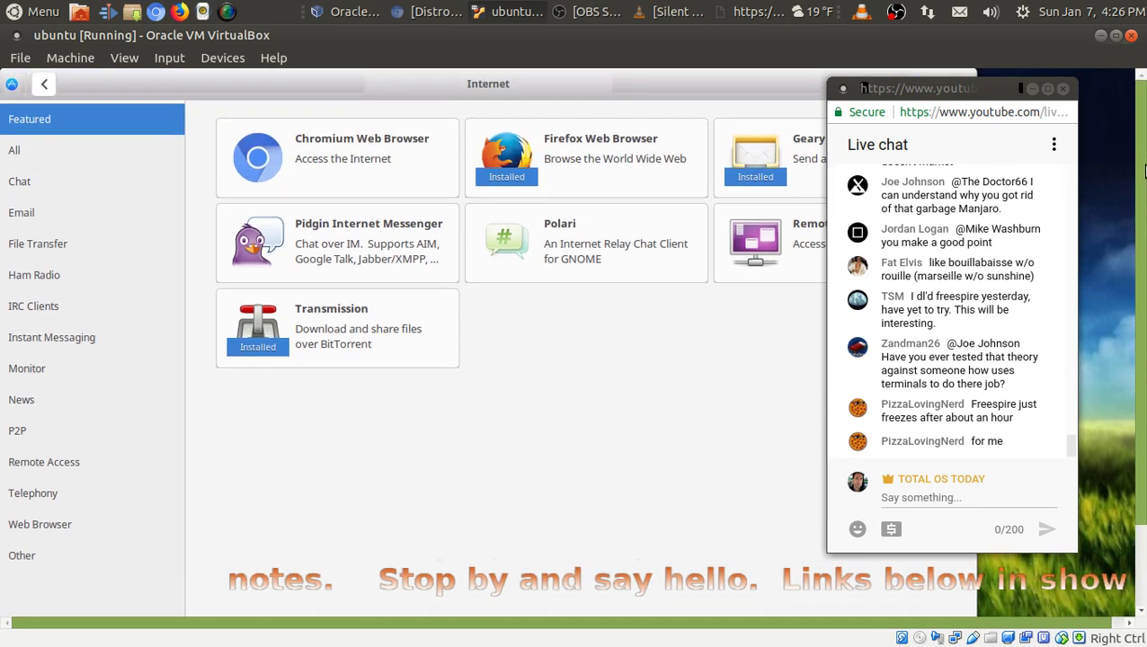
{"action": "left_click", "coordinate": [358, 151]}
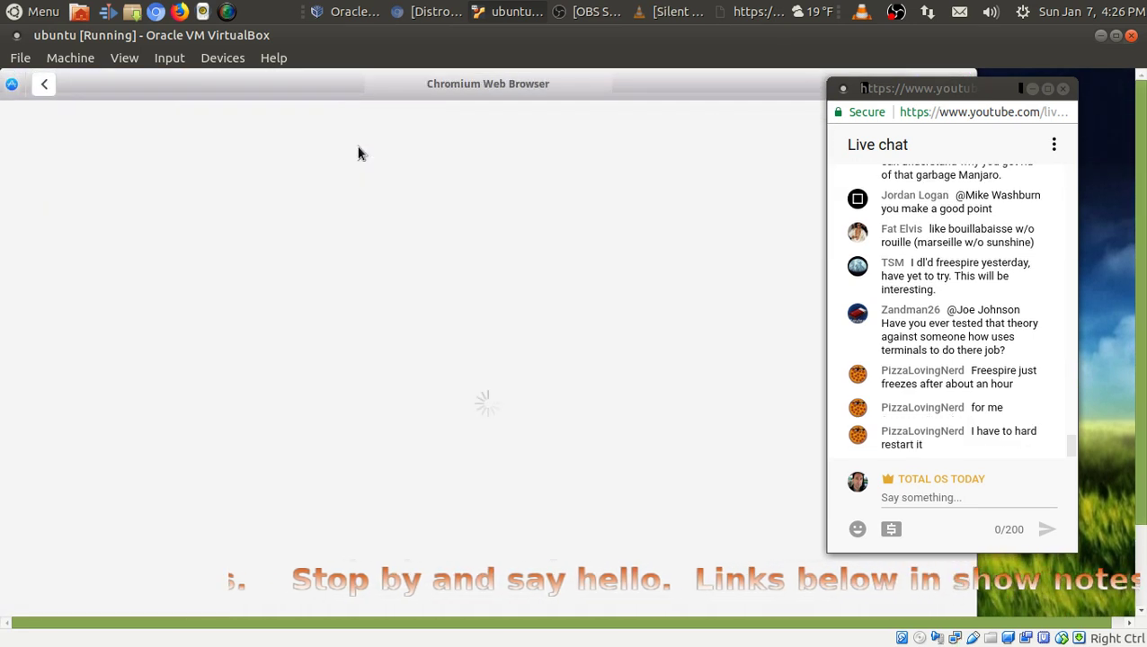
{"action": "left_click", "coordinate": [303, 187]}
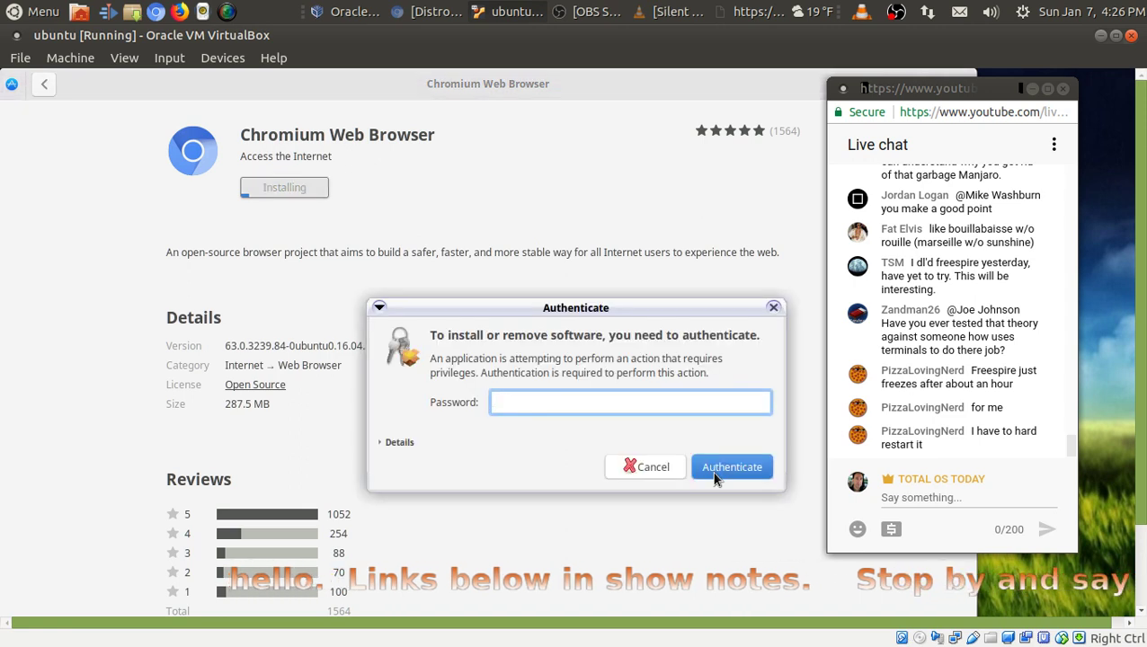
{"action": "type", "text": "•••"}
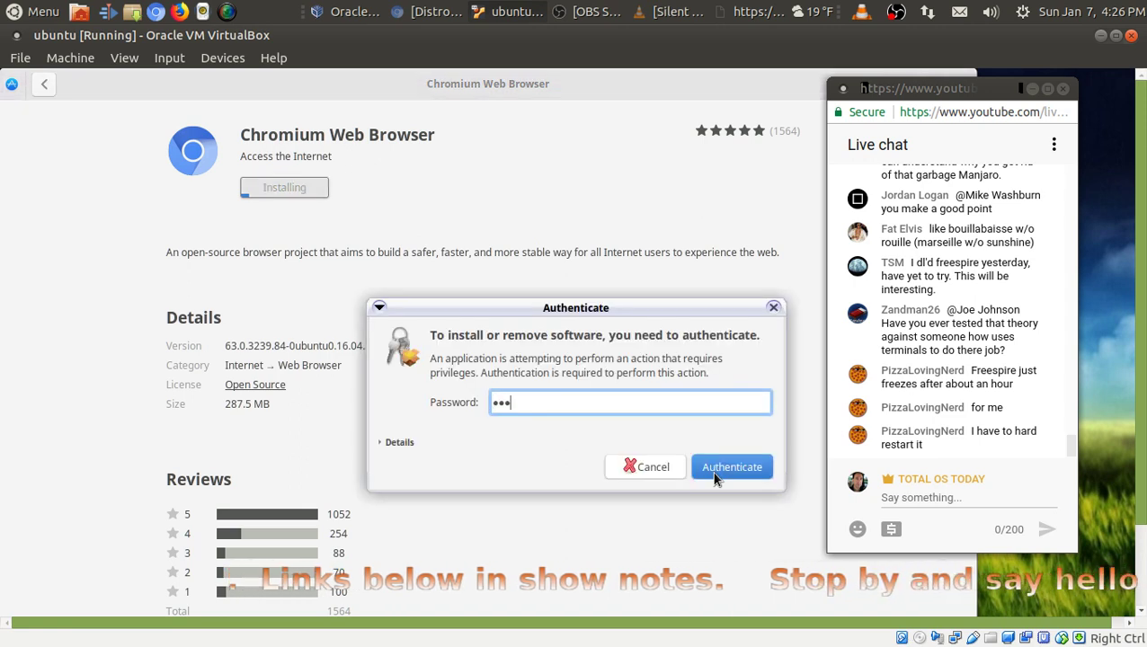
{"action": "left_click", "coordinate": [713, 474]}
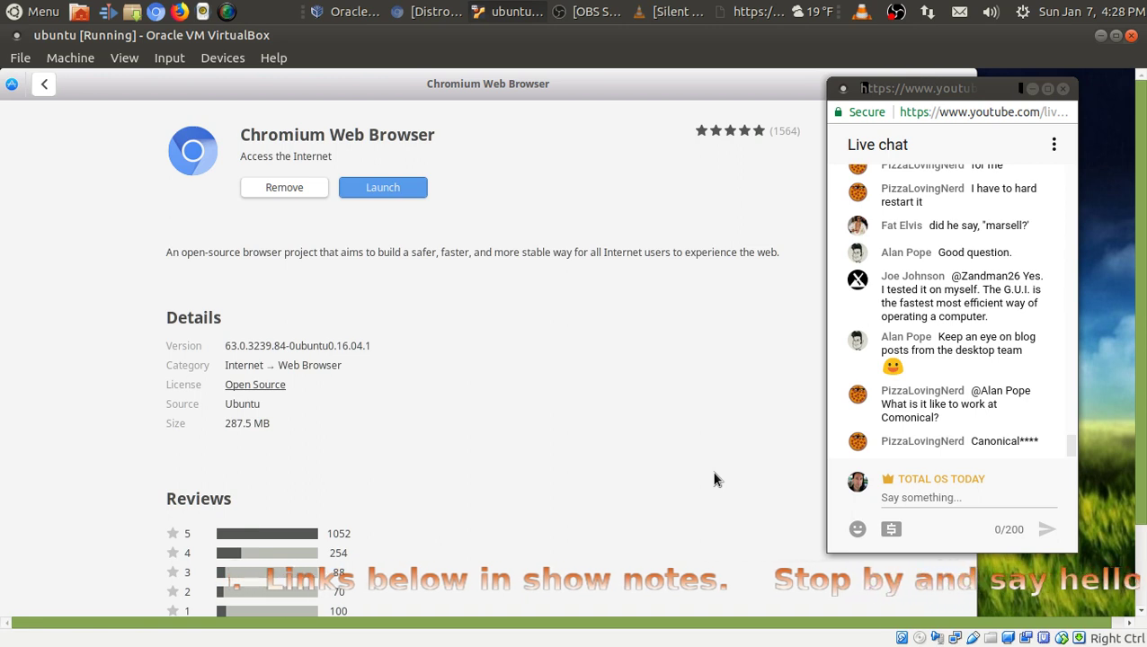
- Launch Chromium from its software page, and move the browser and live chat windows to uncover the Software window's title bar
{"action": "left_click", "coordinate": [396, 192]}
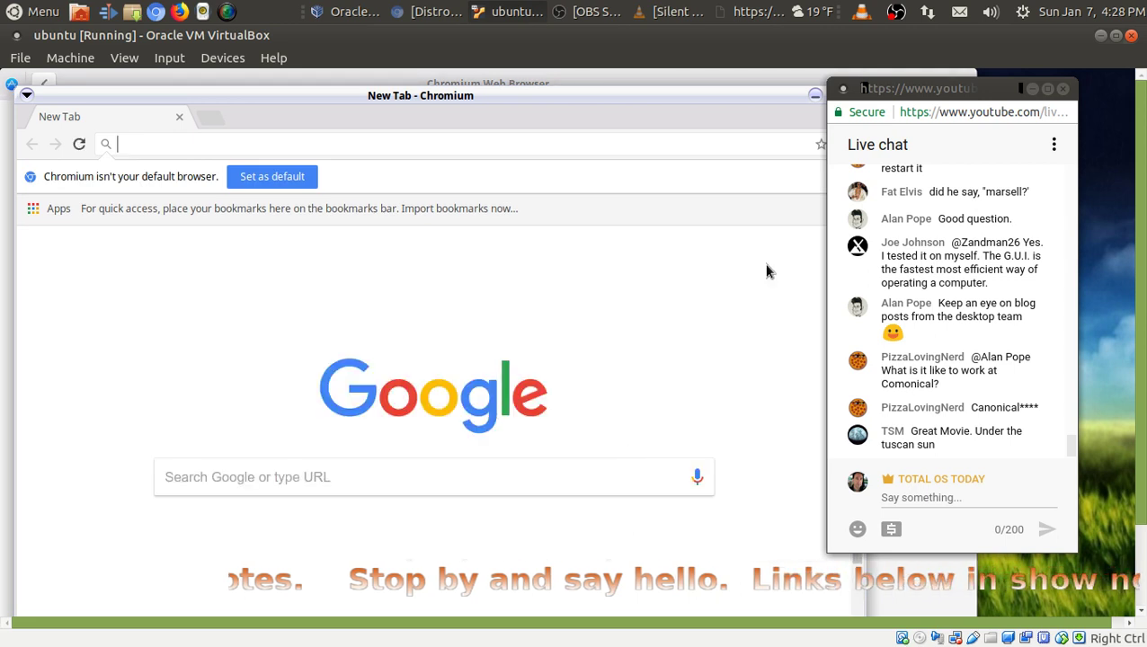
{"action": "left_click_drag", "start_coordinate": [936, 94], "coordinate": [978, 90]}
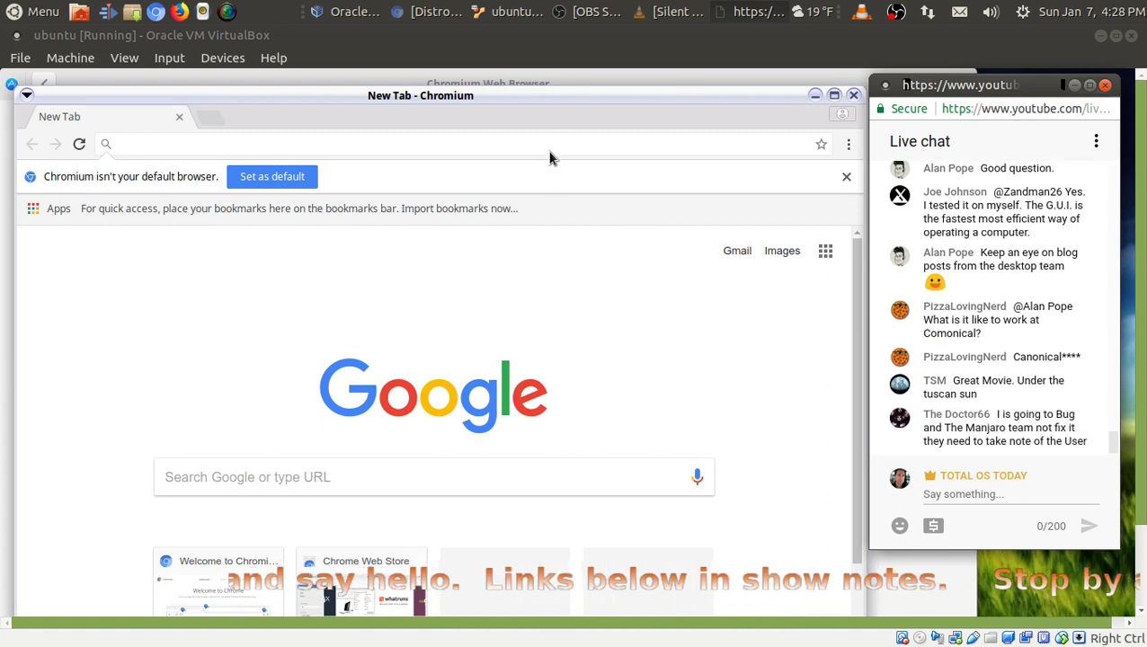
{"action": "left_click_drag", "start_coordinate": [552, 105], "coordinate": [552, 151]}
{"action": "left_click_drag", "start_coordinate": [957, 87], "coordinate": [975, 141]}
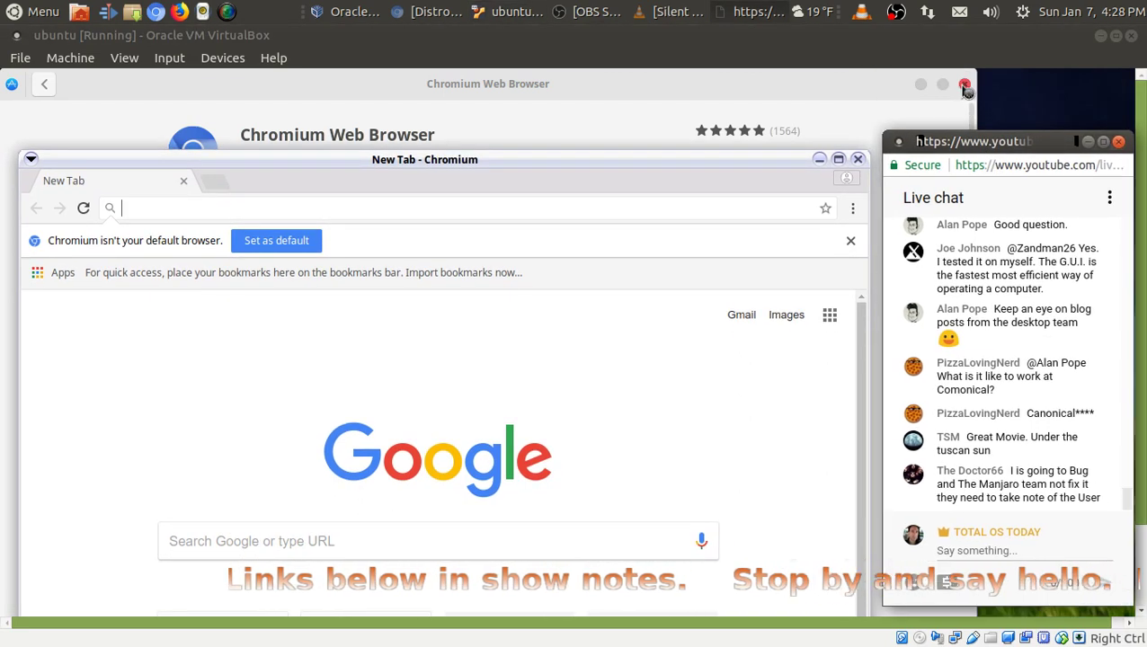
- Close the Software window and arrange the Chromium and live chat windows side by side
{"action": "left_click", "coordinate": [787, 137]}
{"action": "left_click_drag", "start_coordinate": [613, 166], "coordinate": [601, 97]}
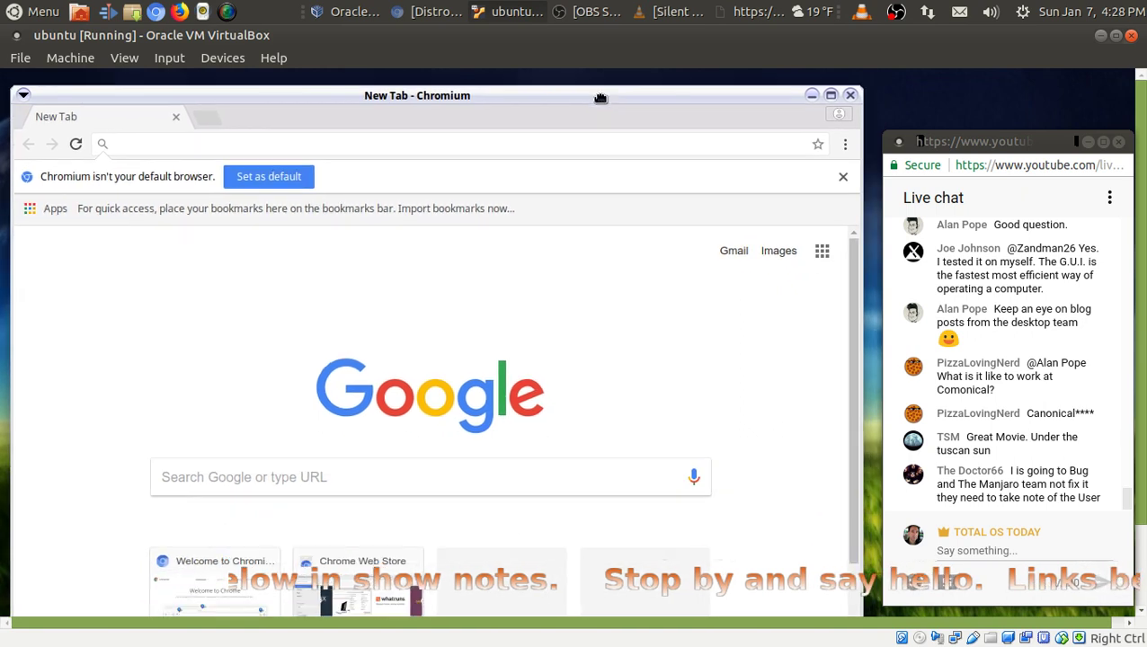
{"action": "left_click", "coordinate": [1024, 144]}
{"action": "left_click_drag", "start_coordinate": [1000, 144], "coordinate": [985, 92]}
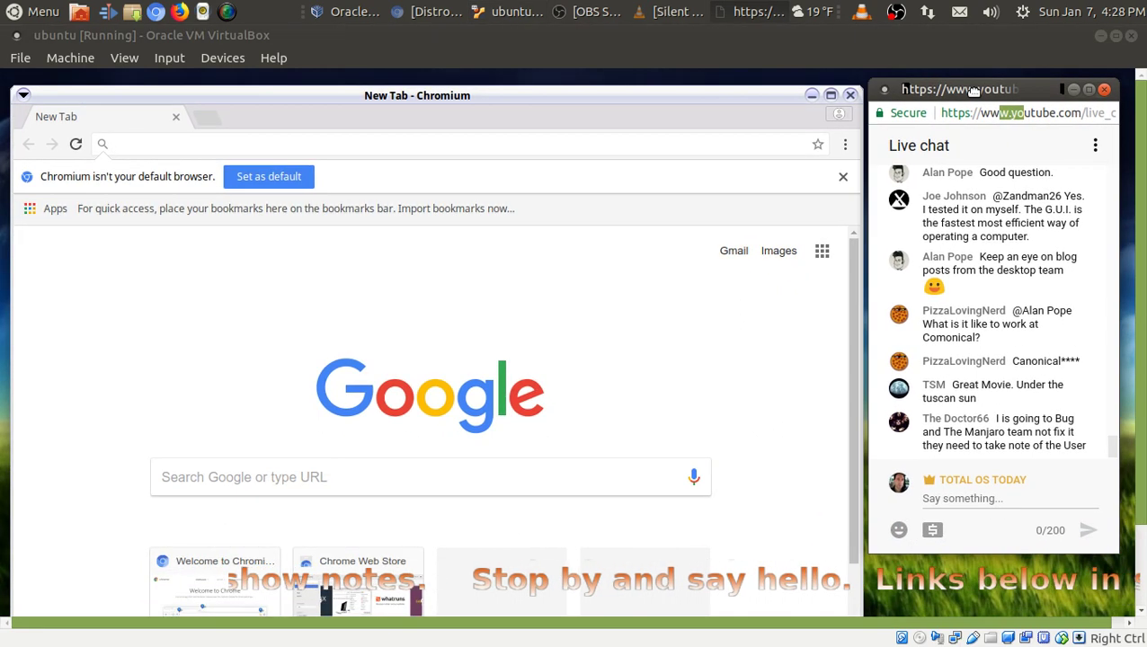
- Dismiss the default-browser notice, search Google for "ubuntu", and show the news results
{"action": "left_click", "coordinate": [501, 144]}
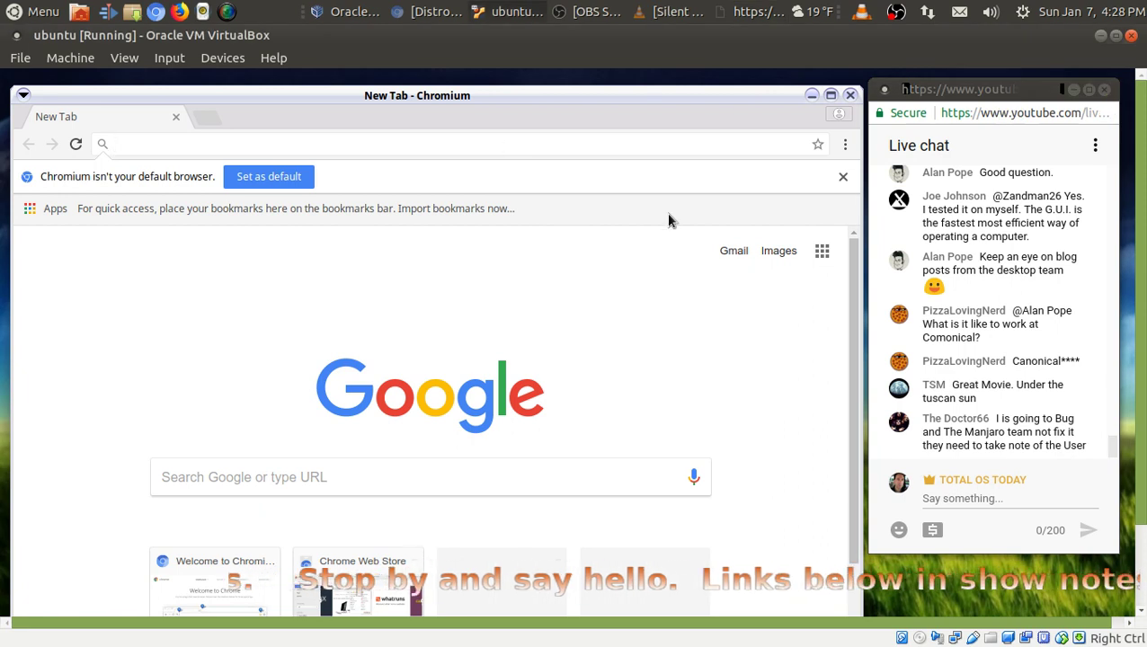
{"action": "left_click", "coordinate": [842, 178]}
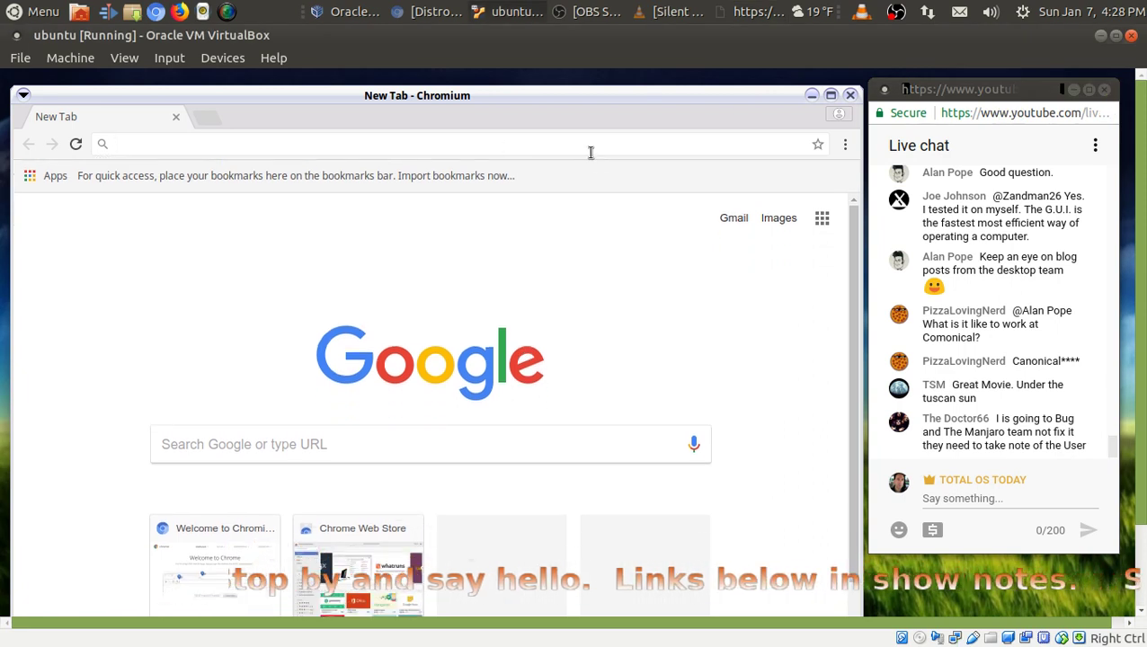
{"action": "type", "text": "ubuntu"}
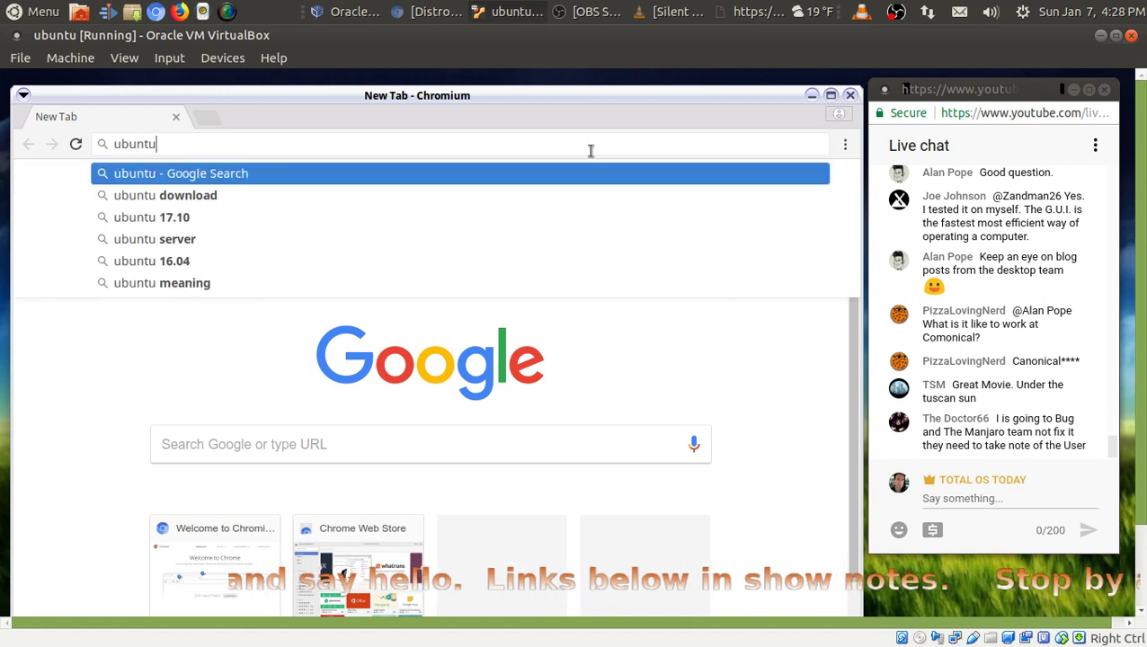
{"action": "key", "text": "Return"}
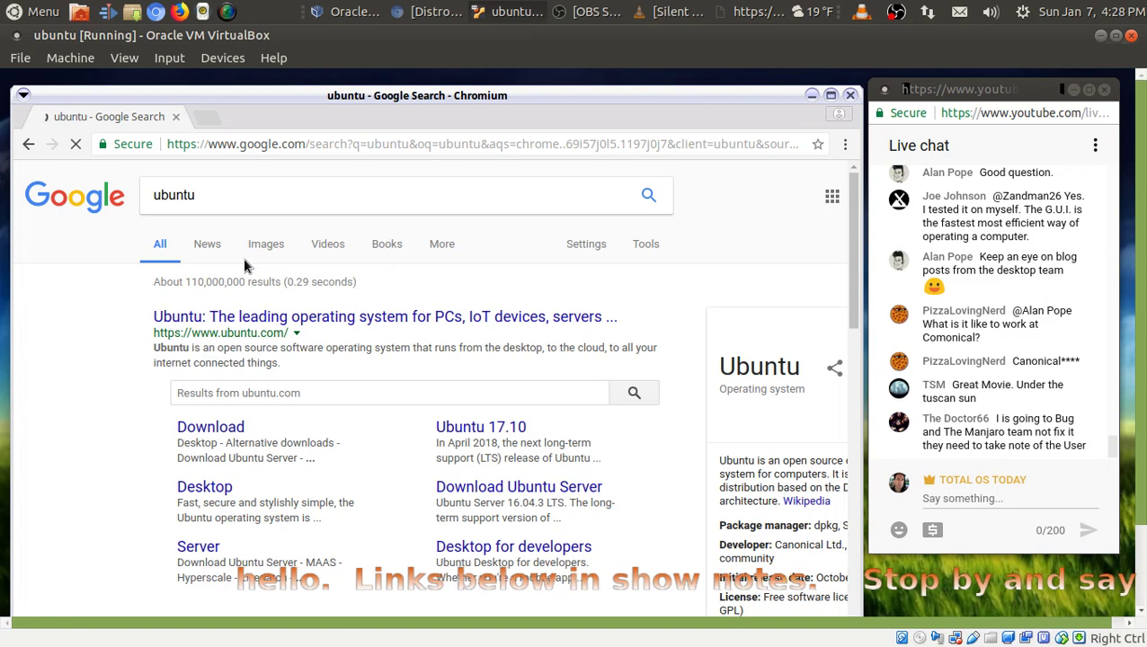
{"action": "left_click", "coordinate": [206, 245]}
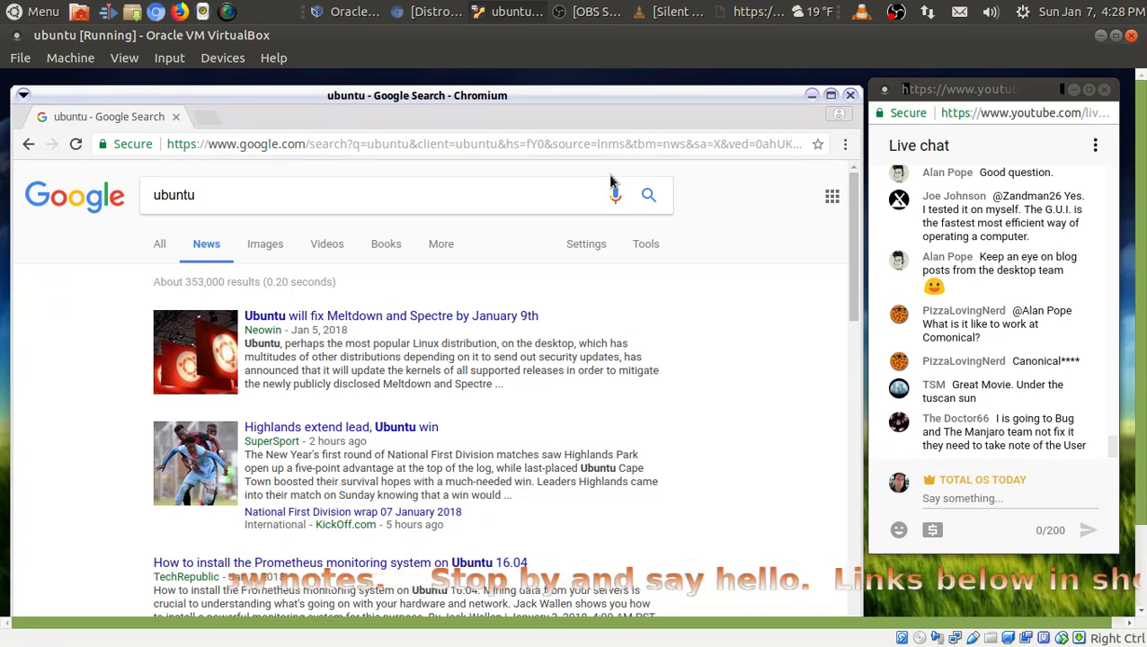
- Open the Neowin article "Ubuntu will fix Meltdown and Spectre by January 9th" and read through its text
{"action": "left_click", "coordinate": [517, 320]}
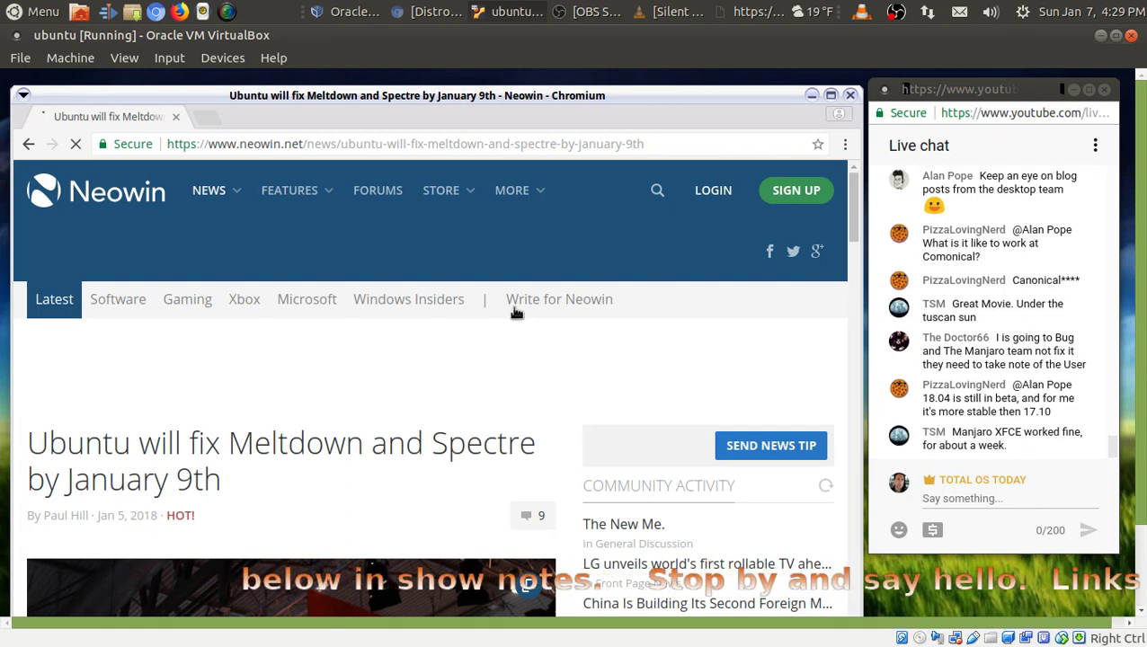
{"action": "scroll", "coordinate": [517, 312], "scroll_direction": "down", "scroll_amount": 1}
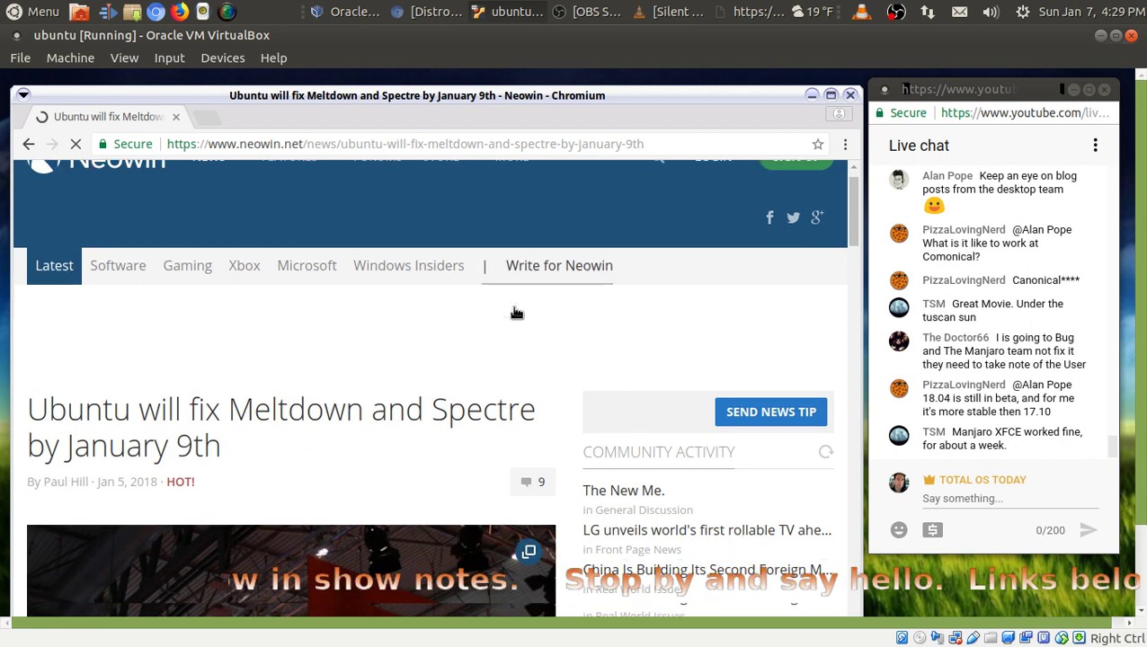
{"action": "scroll", "coordinate": [516, 312], "scroll_direction": "down", "scroll_amount": 2}
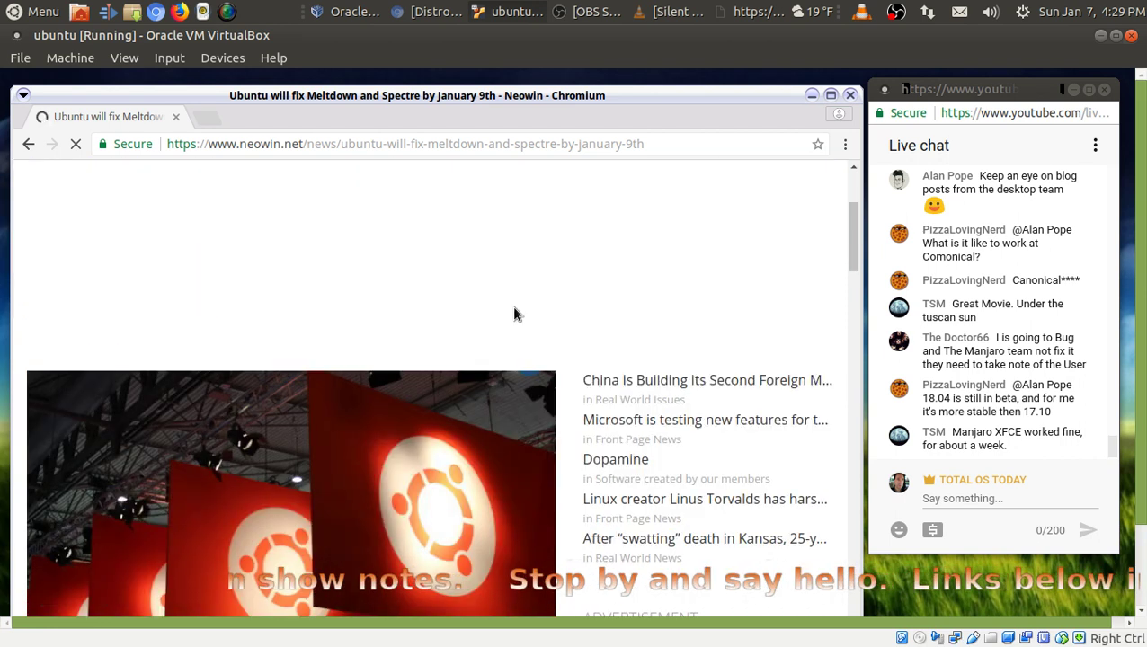
{"action": "scroll", "coordinate": [514, 314], "scroll_direction": "down", "scroll_amount": 3}
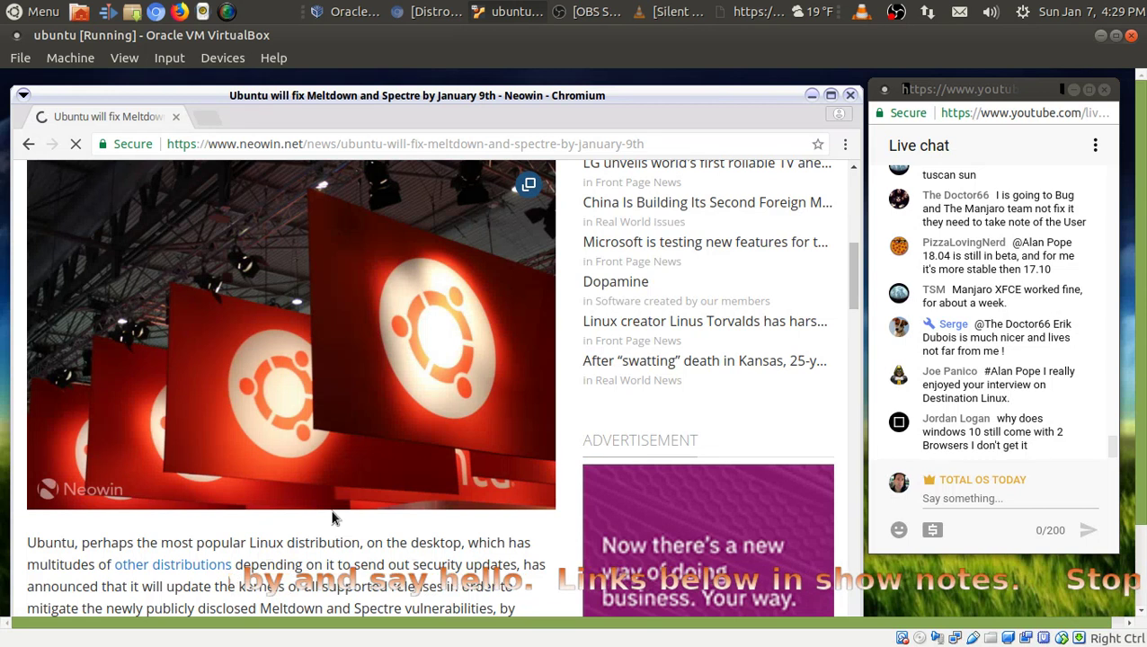
{"action": "scroll", "coordinate": [330, 518], "scroll_direction": "down", "scroll_amount": 4}
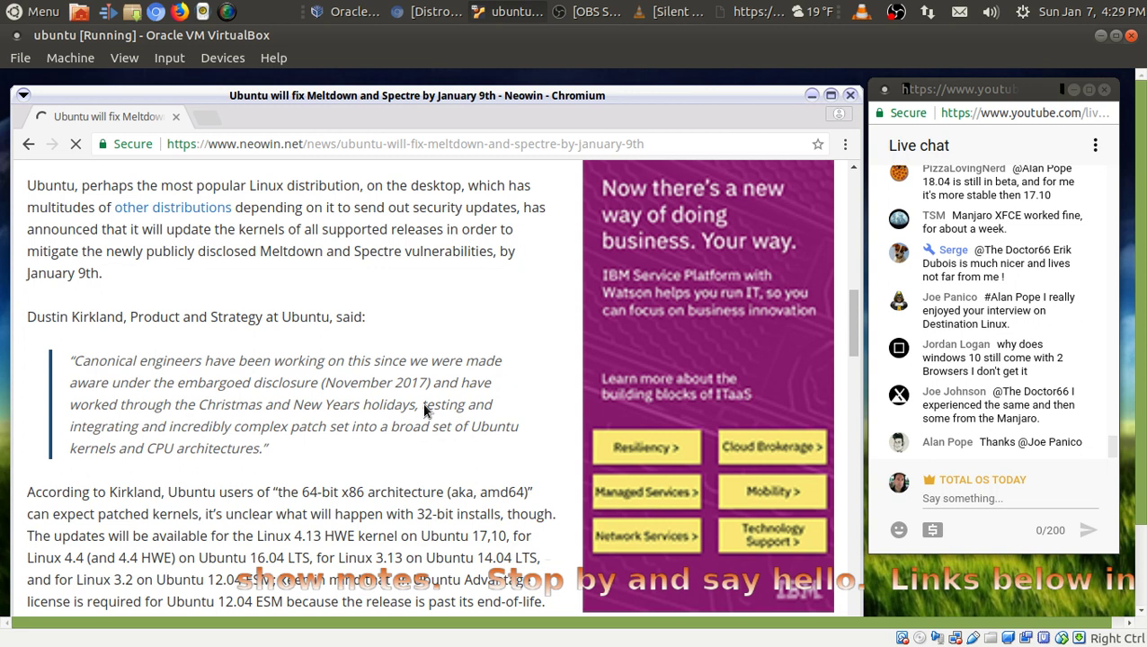
{"action": "scroll", "coordinate": [440, 450], "scroll_direction": "down", "scroll_amount": 1}
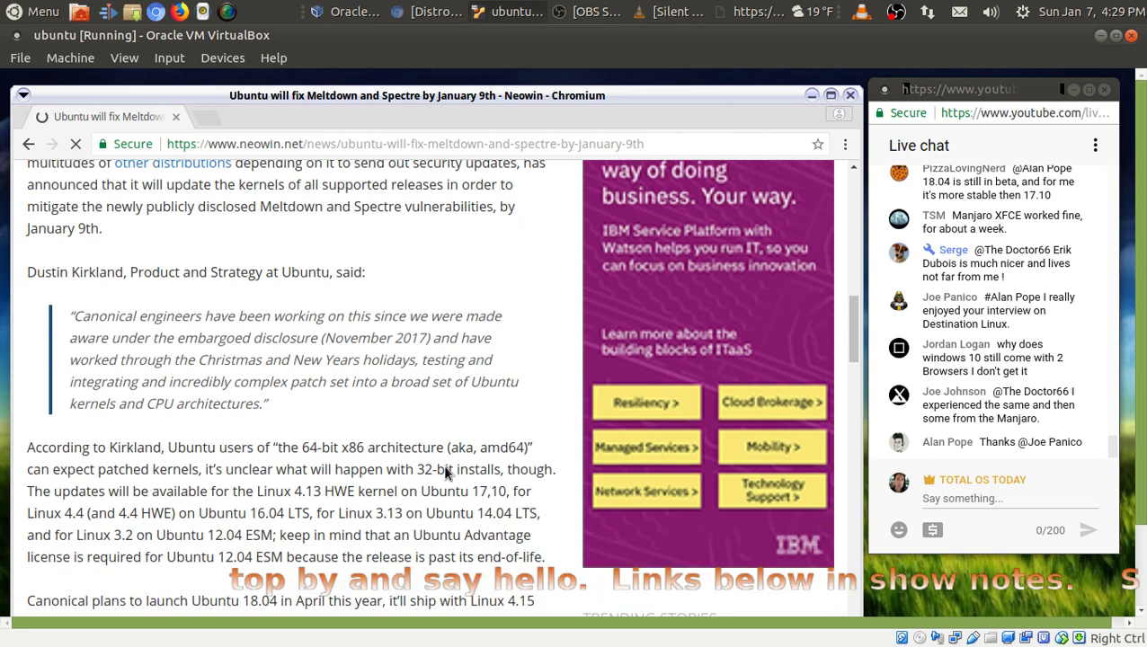
{"action": "scroll", "coordinate": [444, 471], "scroll_direction": "down", "scroll_amount": 2}
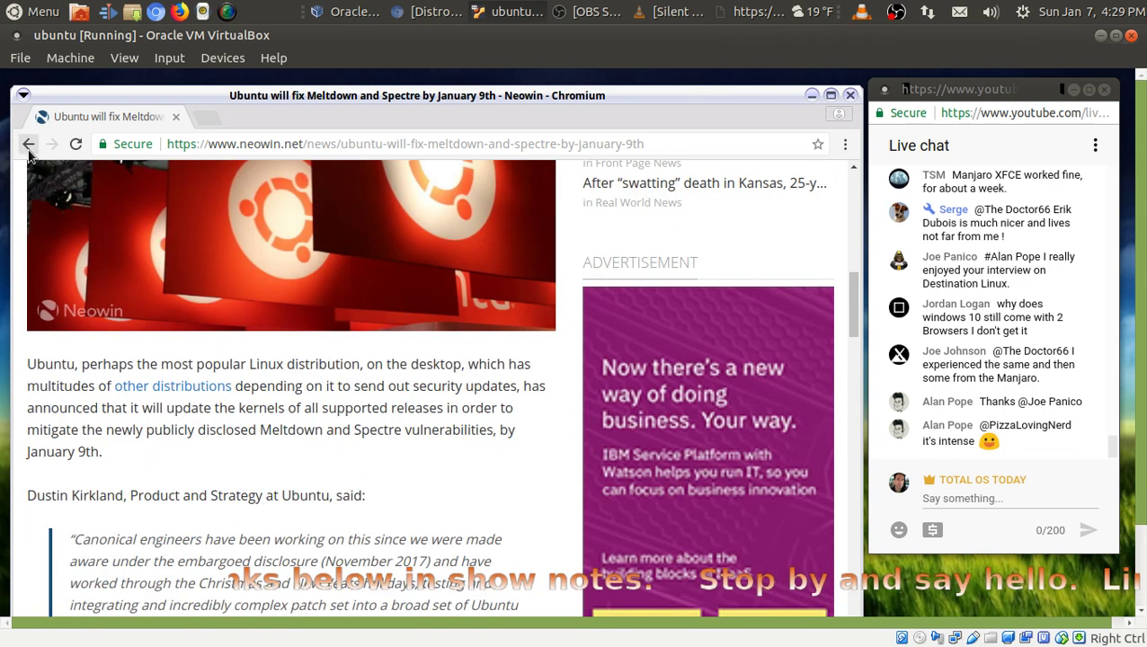
- Return to the Ubuntu news results and look through the listed headlines
{"action": "left_click", "coordinate": [29, 146]}
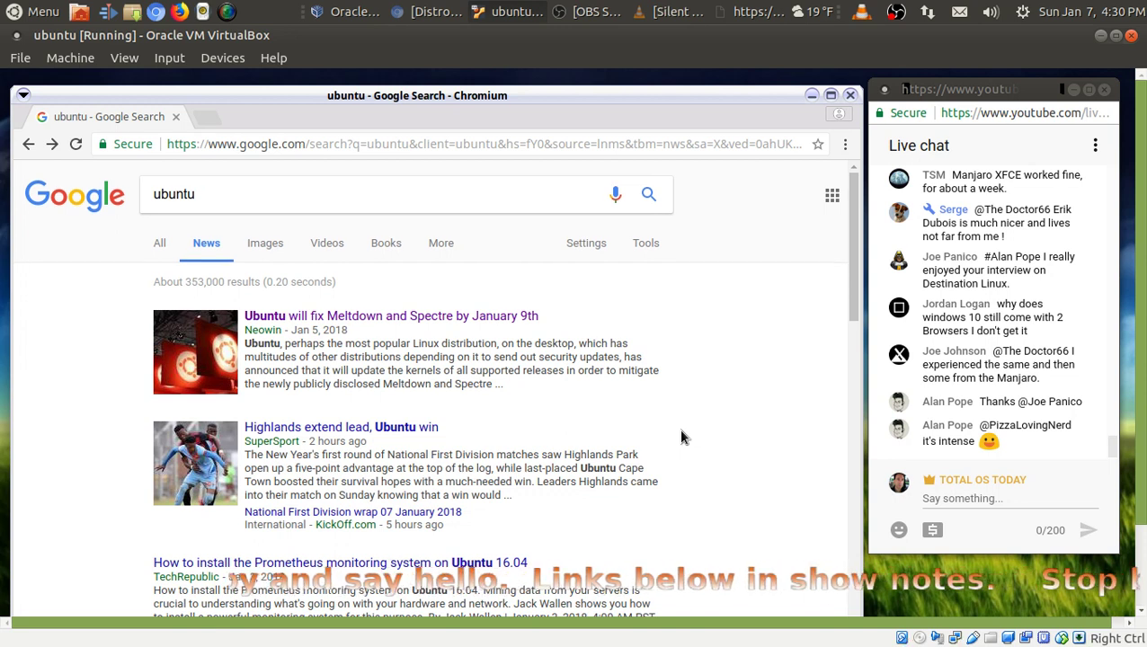
{"action": "scroll", "coordinate": [680, 436], "scroll_direction": "down", "scroll_amount": 3}
{"action": "scroll", "coordinate": [680, 437], "scroll_direction": "down", "scroll_amount": 3}
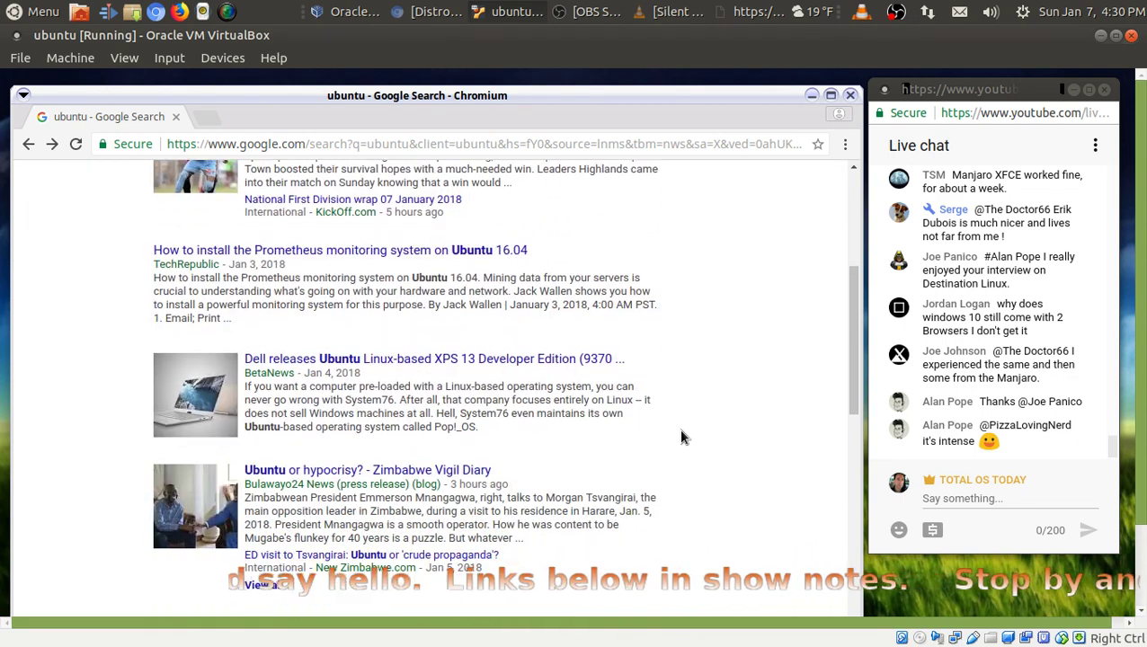
{"action": "scroll", "coordinate": [680, 437], "scroll_direction": "down", "scroll_amount": 3}
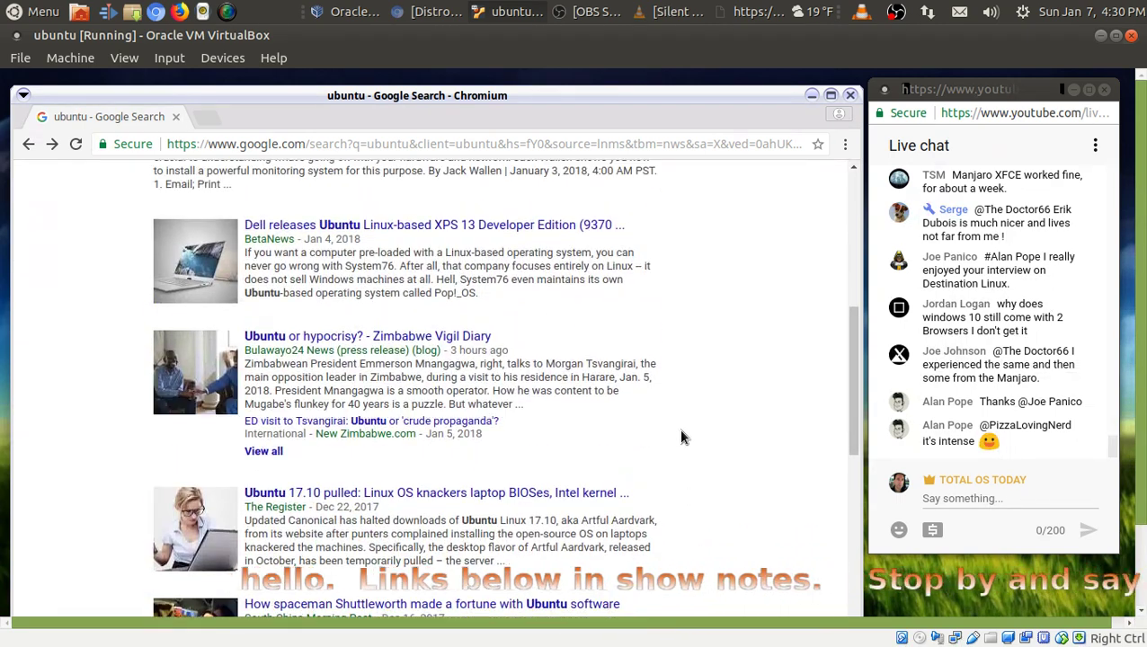
{"action": "scroll", "coordinate": [680, 437], "scroll_direction": "down", "scroll_amount": 2}
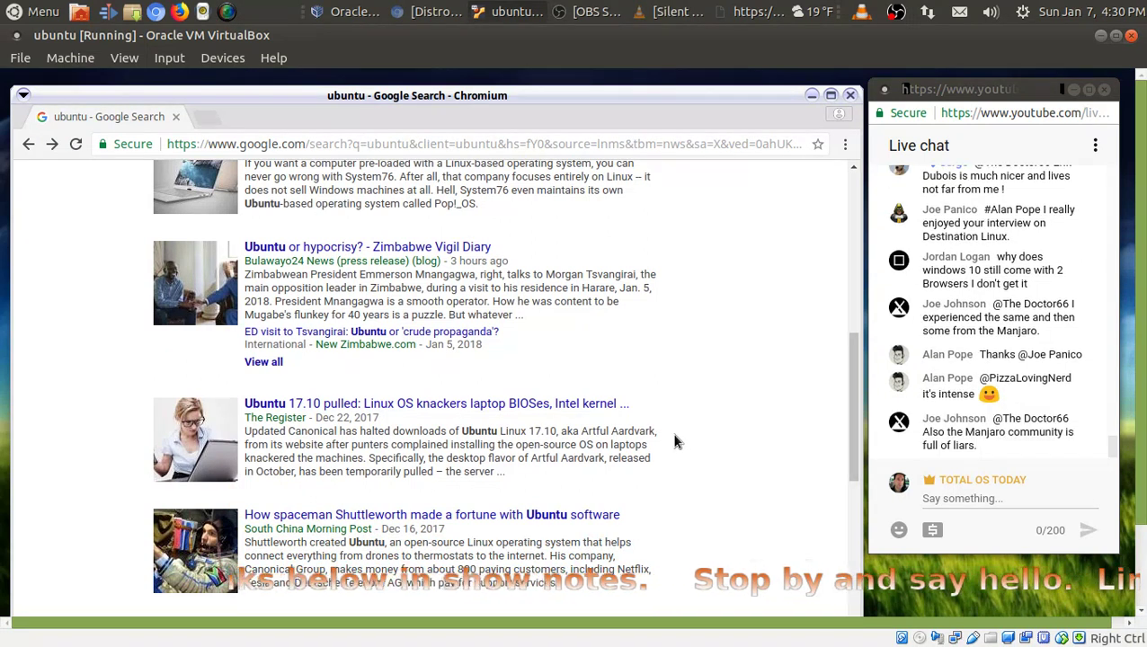
{"action": "scroll", "coordinate": [675, 441], "scroll_direction": "down", "scroll_amount": 4}
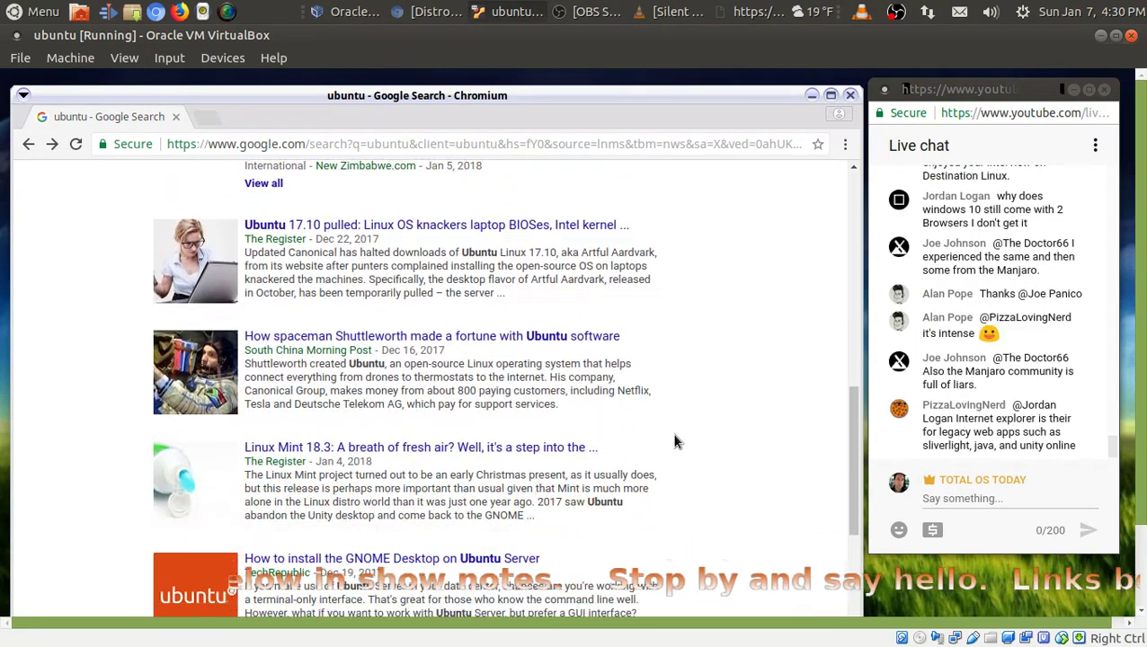
{"action": "scroll", "coordinate": [676, 441], "scroll_direction": "up", "scroll_amount": 6}
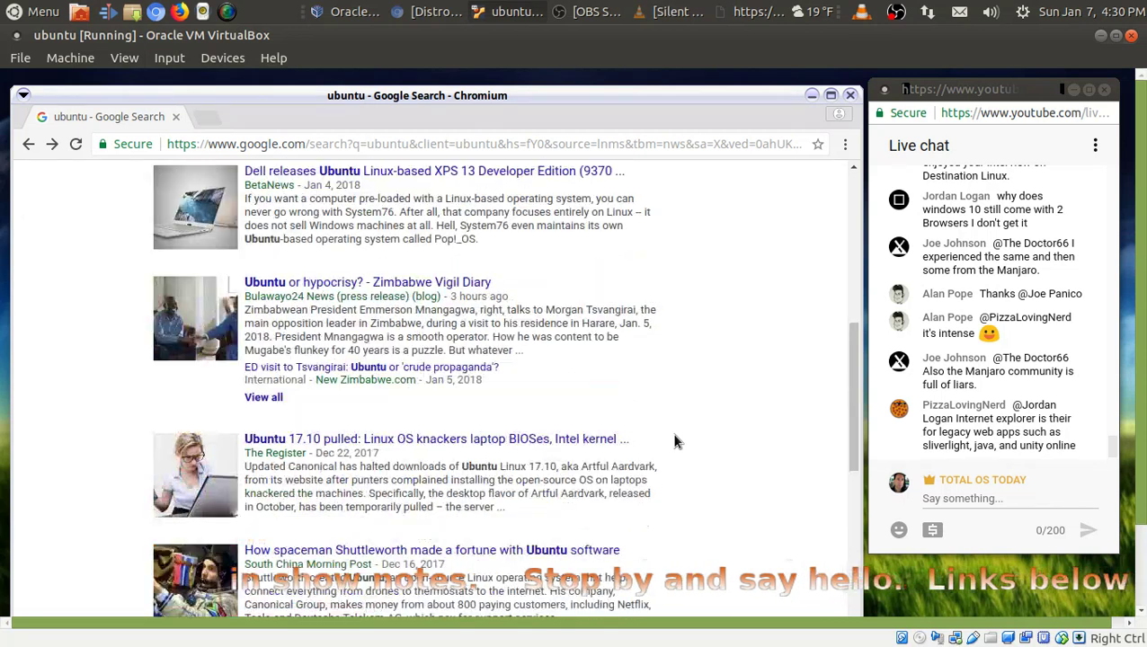
{"action": "scroll", "coordinate": [676, 441], "scroll_direction": "up", "scroll_amount": 2}
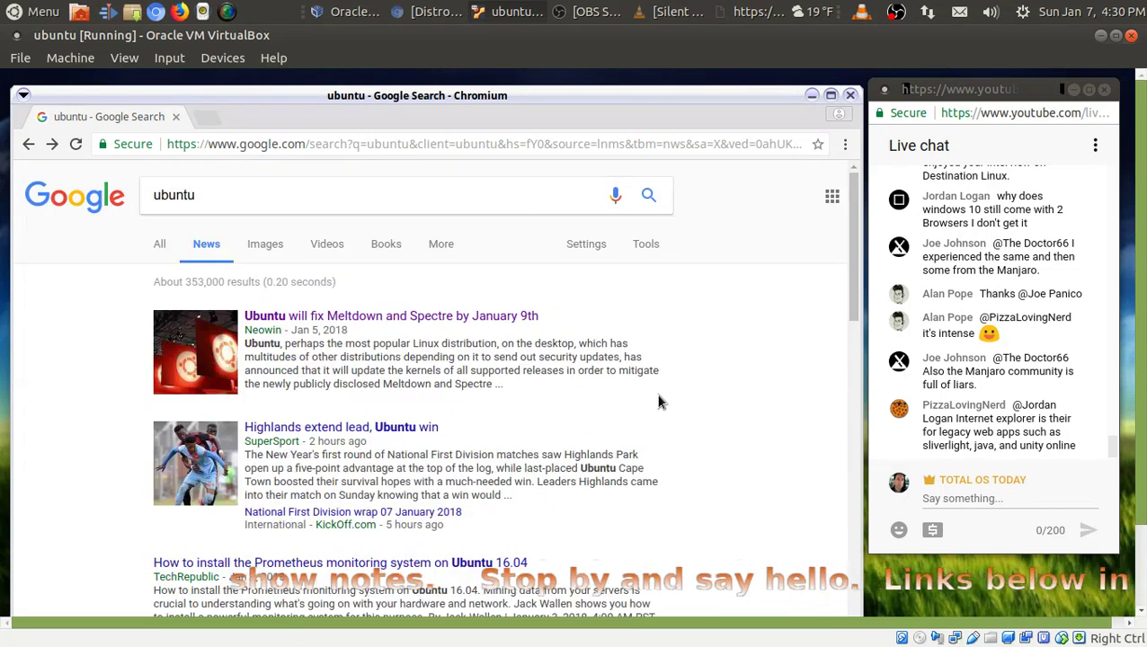
- Search Google for "ubuntu mate" and show the news results
{"action": "left_click", "coordinate": [486, 153]}
{"action": "type", "text": "ubuntu"}
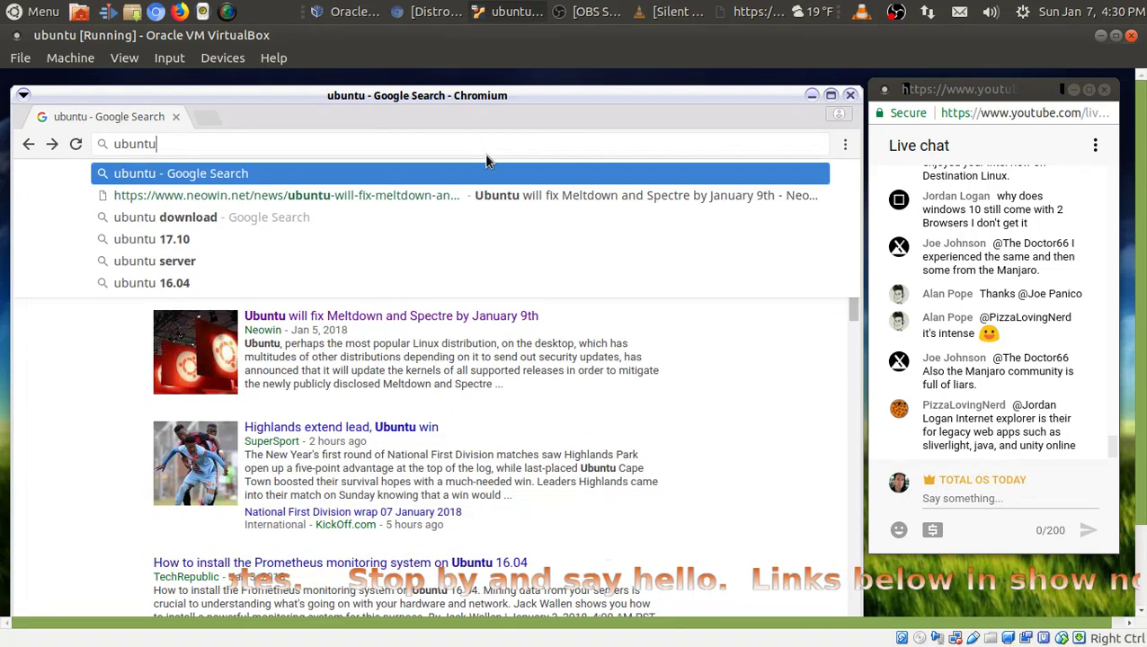
{"action": "type", "text": " mate"}
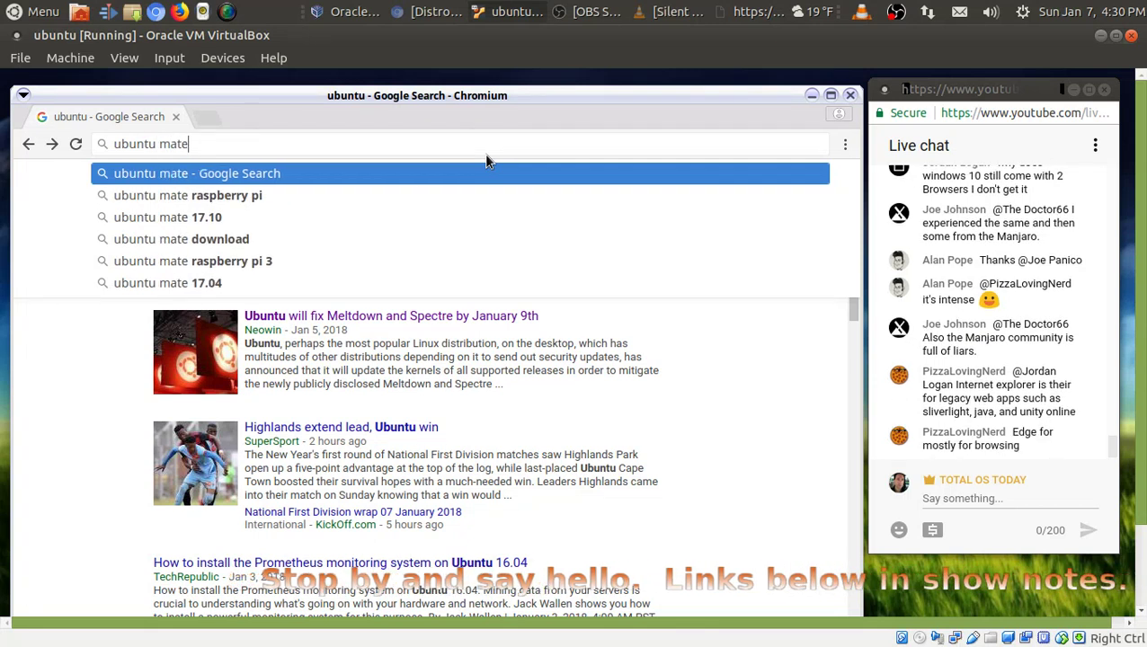
{"action": "key", "text": "Return"}
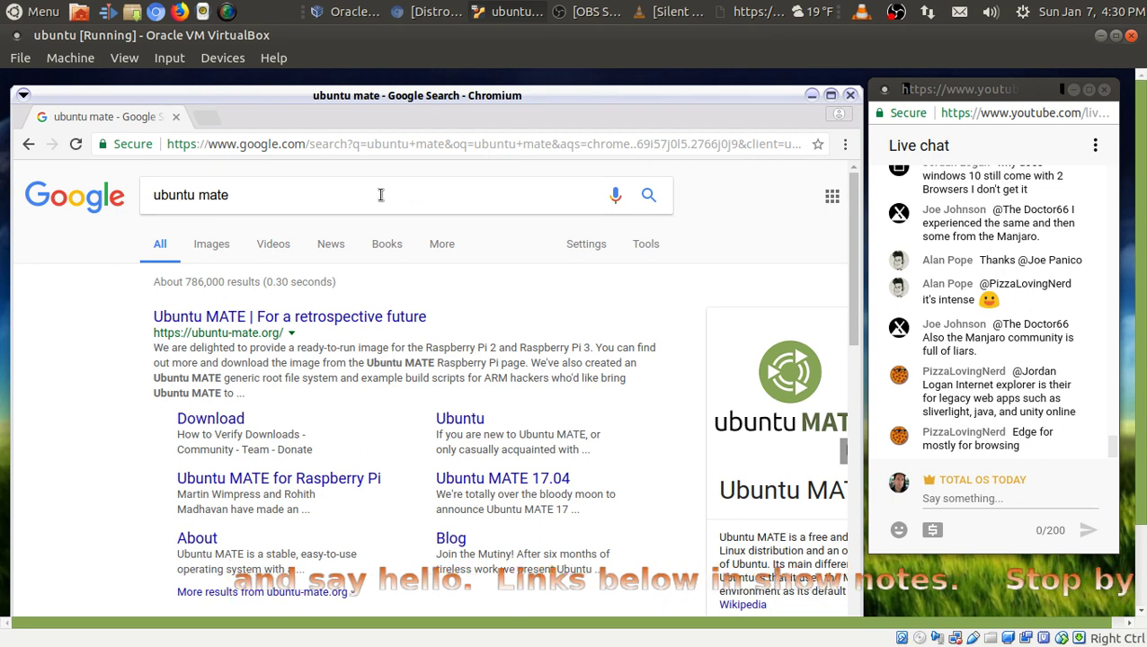
{"action": "left_click", "coordinate": [330, 243]}
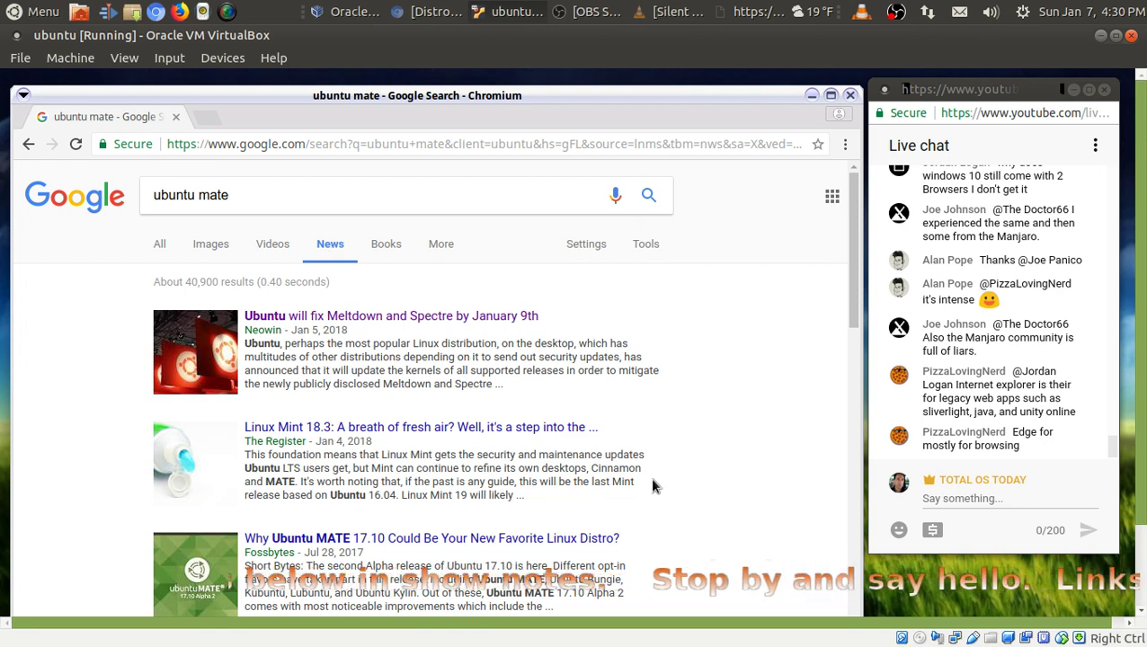
- Look through the headlines and summaries in the Ubuntu MATE news results
{"action": "scroll", "coordinate": [653, 485], "scroll_direction": "down", "scroll_amount": 3}
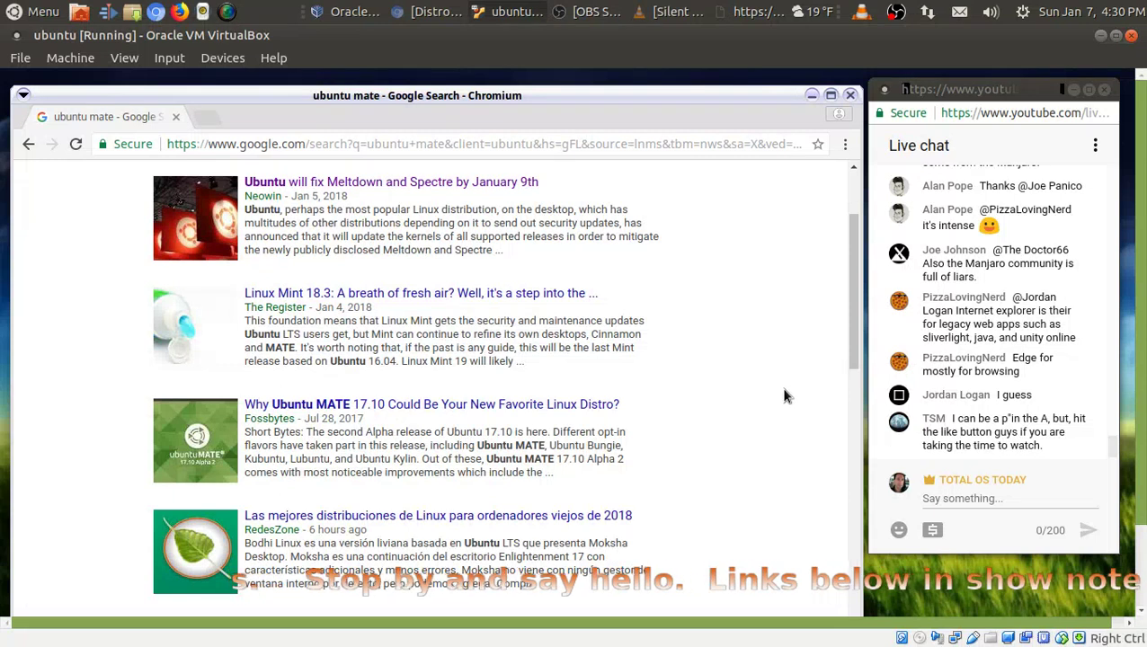
{"action": "scroll", "coordinate": [743, 376], "scroll_direction": "down", "scroll_amount": 2}
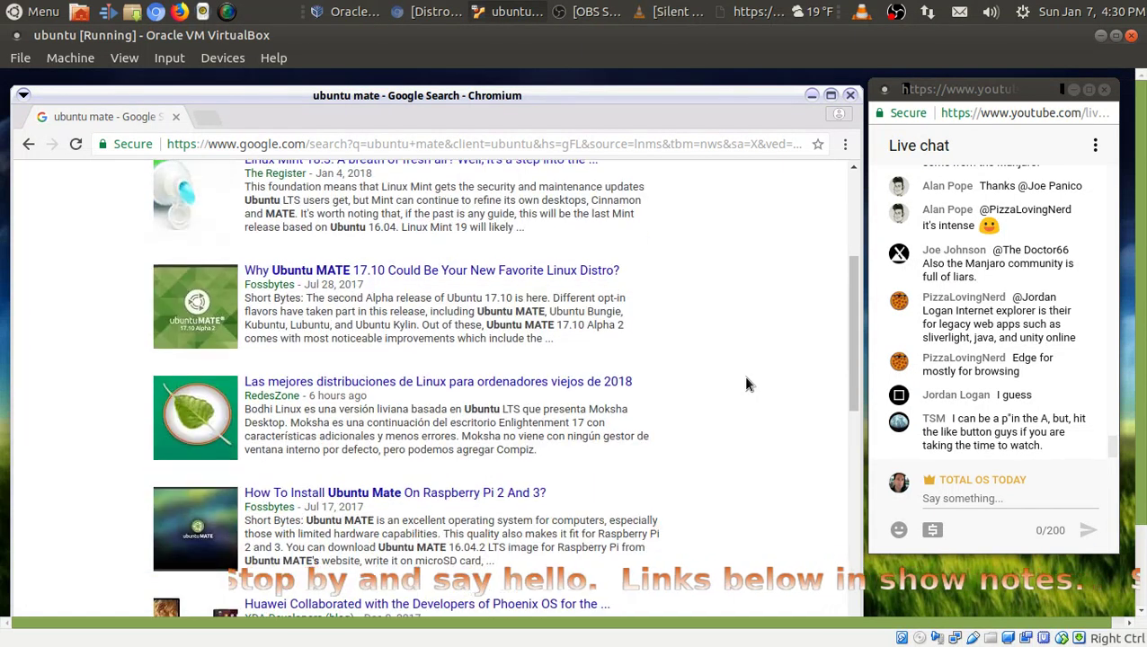
{"action": "scroll", "coordinate": [745, 384], "scroll_direction": "down", "scroll_amount": 1}
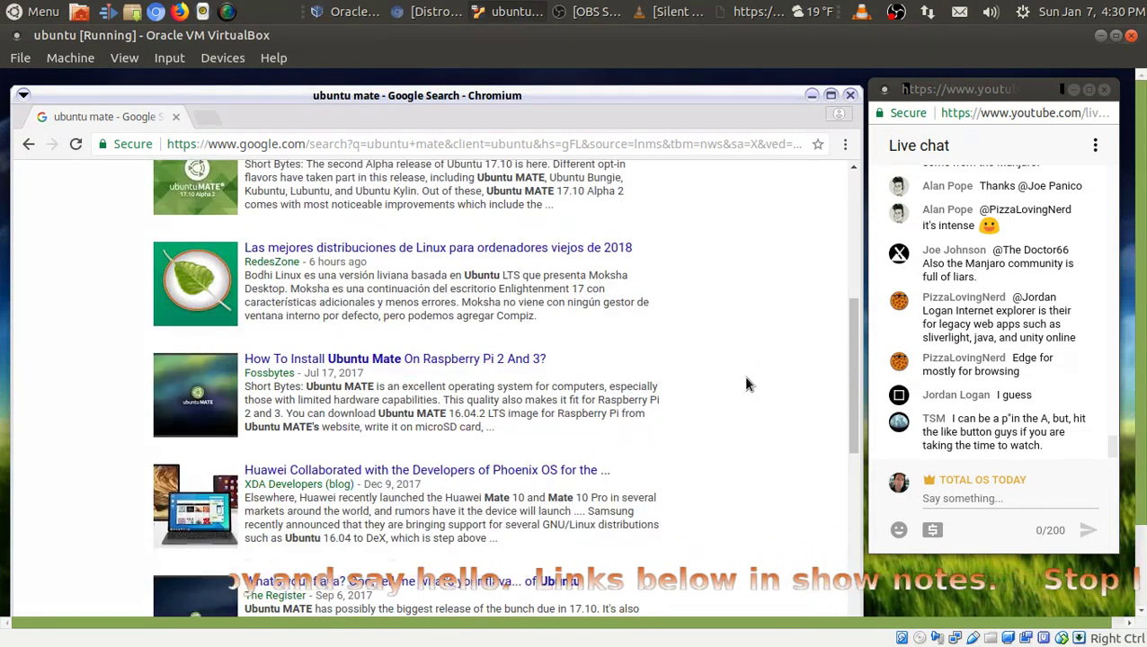
{"action": "scroll", "coordinate": [745, 384], "scroll_direction": "down", "scroll_amount": 1}
{"action": "scroll", "coordinate": [745, 384], "scroll_direction": "down", "scroll_amount": 1}
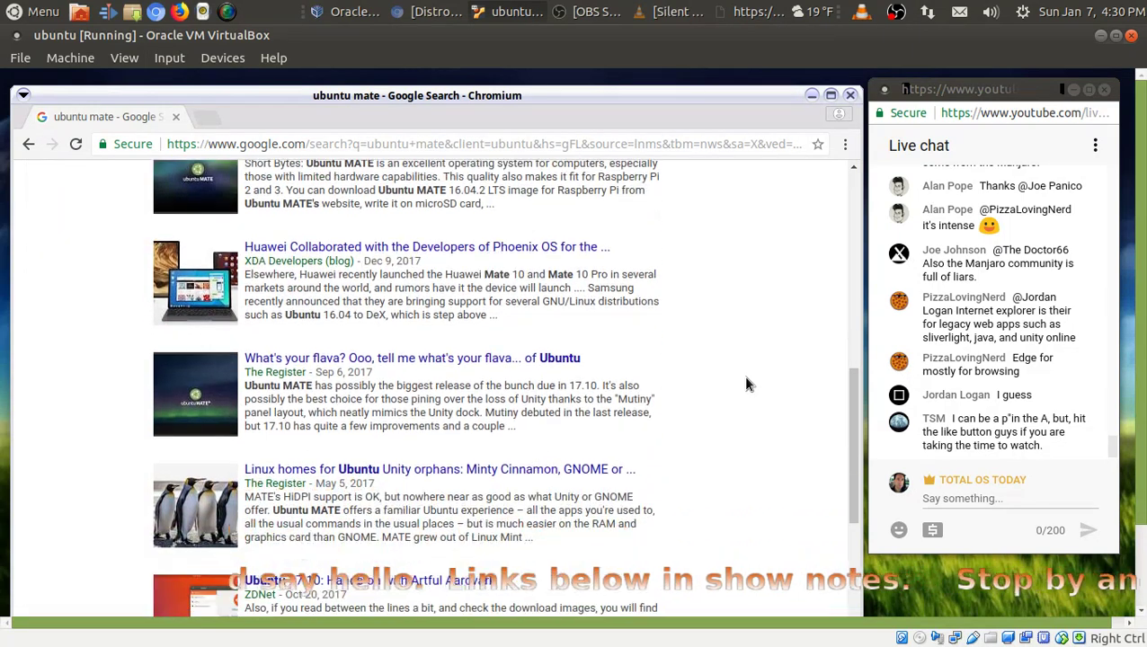
{"action": "scroll", "coordinate": [745, 385], "scroll_direction": "down", "scroll_amount": 1}
{"action": "scroll", "coordinate": [745, 384], "scroll_direction": "up", "scroll_amount": 2}
{"action": "scroll", "coordinate": [745, 384], "scroll_direction": "down", "scroll_amount": 1}
{"action": "scroll", "coordinate": [745, 384], "scroll_direction": "up", "scroll_amount": 10}
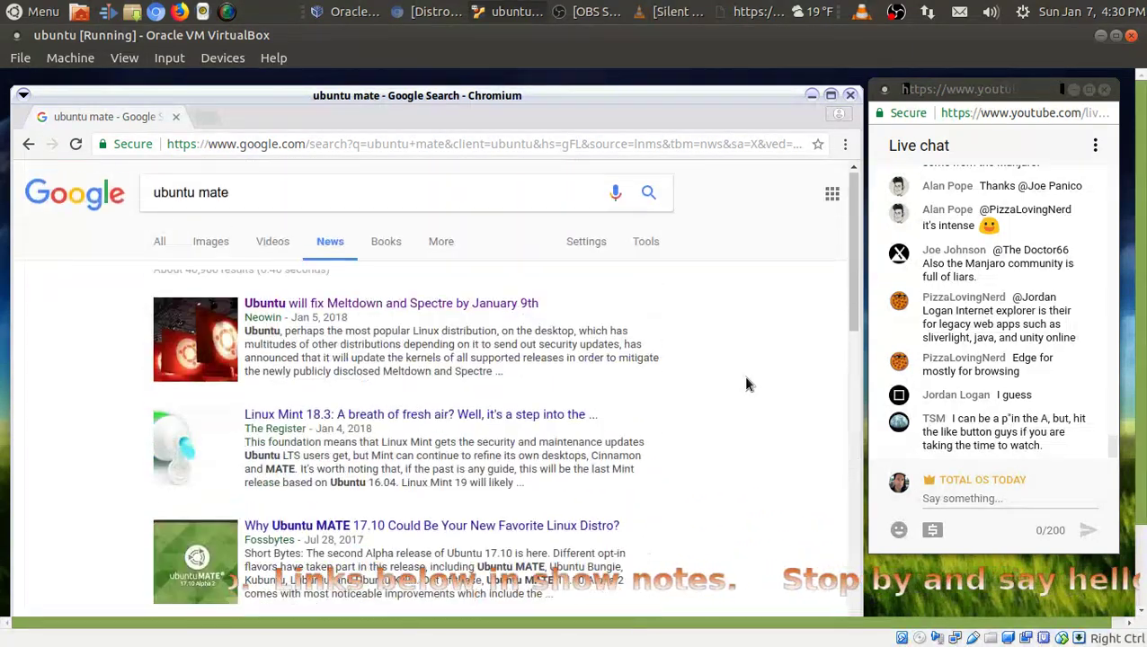
- Replace the news search term with "linux" and run the search
{"action": "triple_click", "coordinate": [331, 200]}
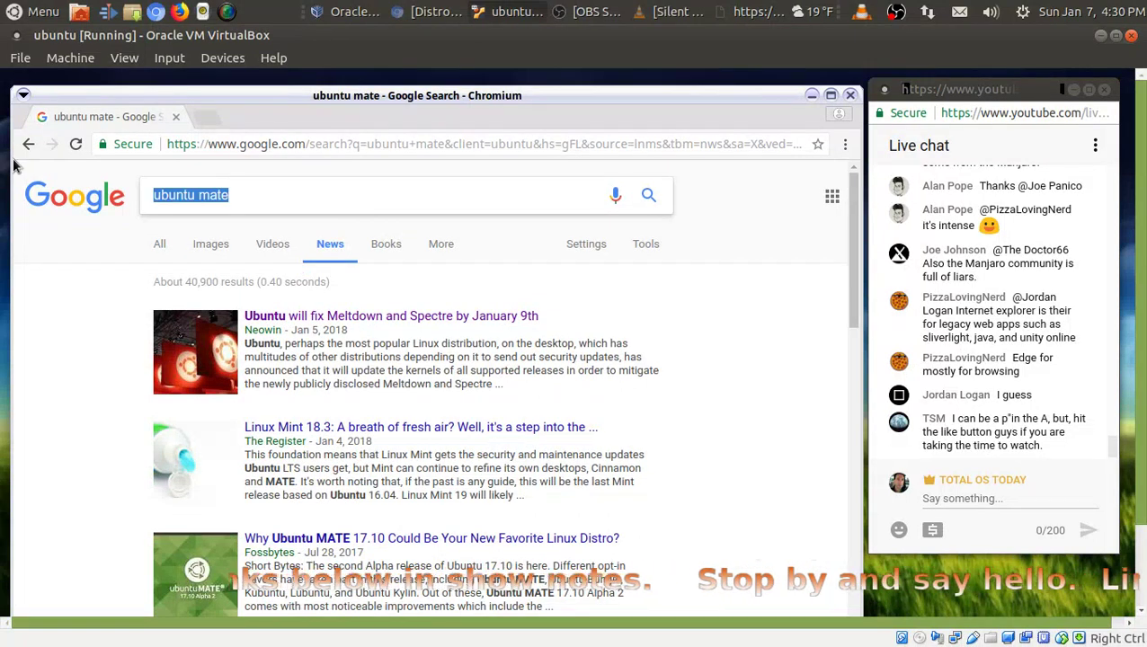
{"action": "type", "text": "linux"}
{"action": "key", "text": "Return"}
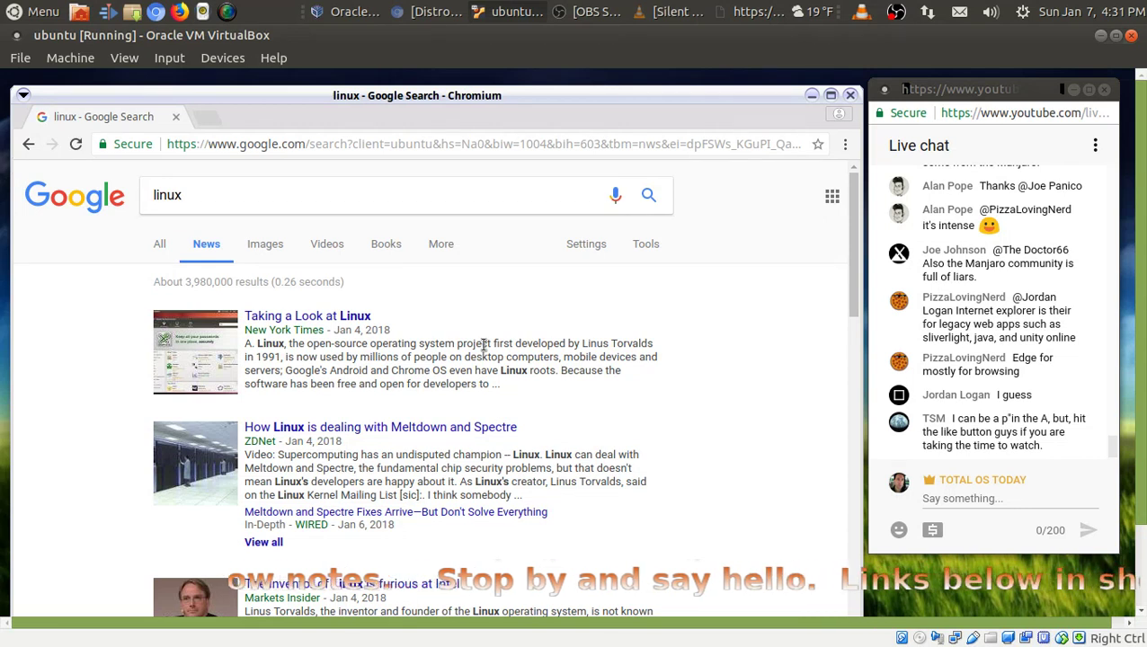
- Open the article "The inventor of Linux is furious at Intel" from the news results and read its opening points
{"action": "scroll", "coordinate": [484, 345], "scroll_direction": "down", "scroll_amount": 4}
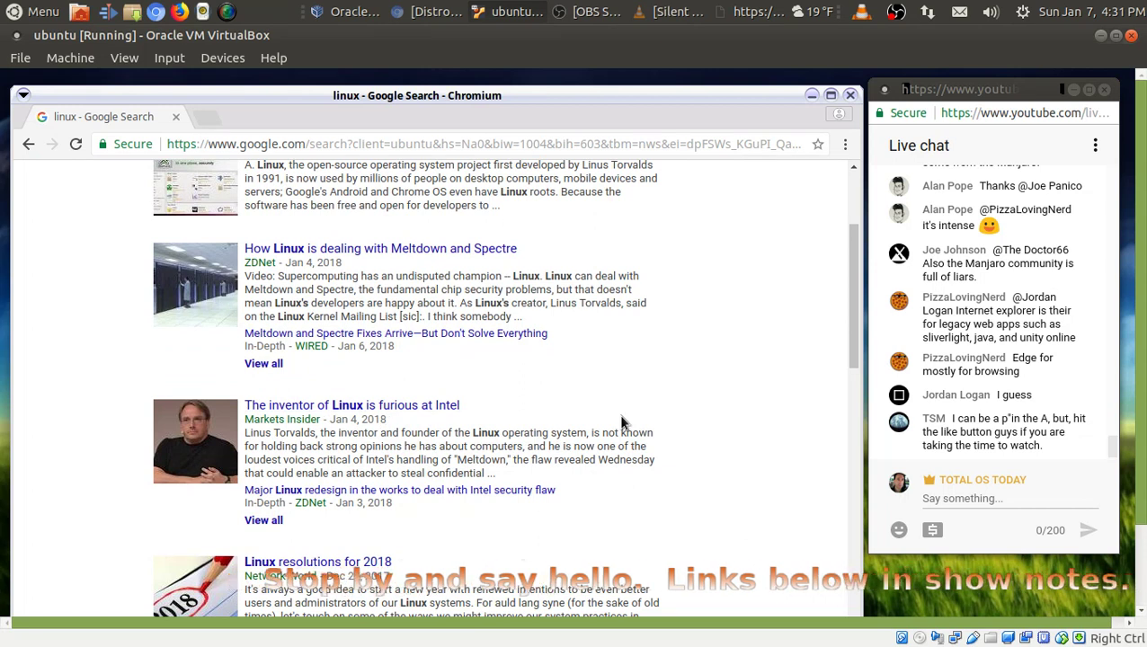
{"action": "left_click", "coordinate": [449, 406]}
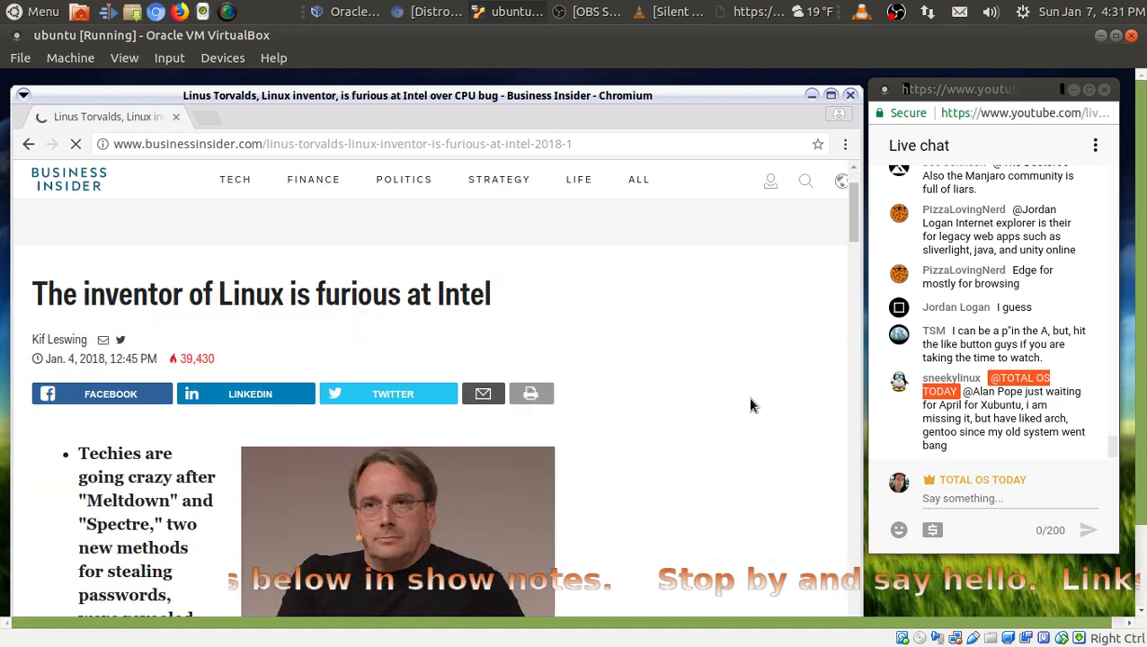
{"action": "scroll", "coordinate": [750, 405], "scroll_direction": "down", "scroll_amount": 2}
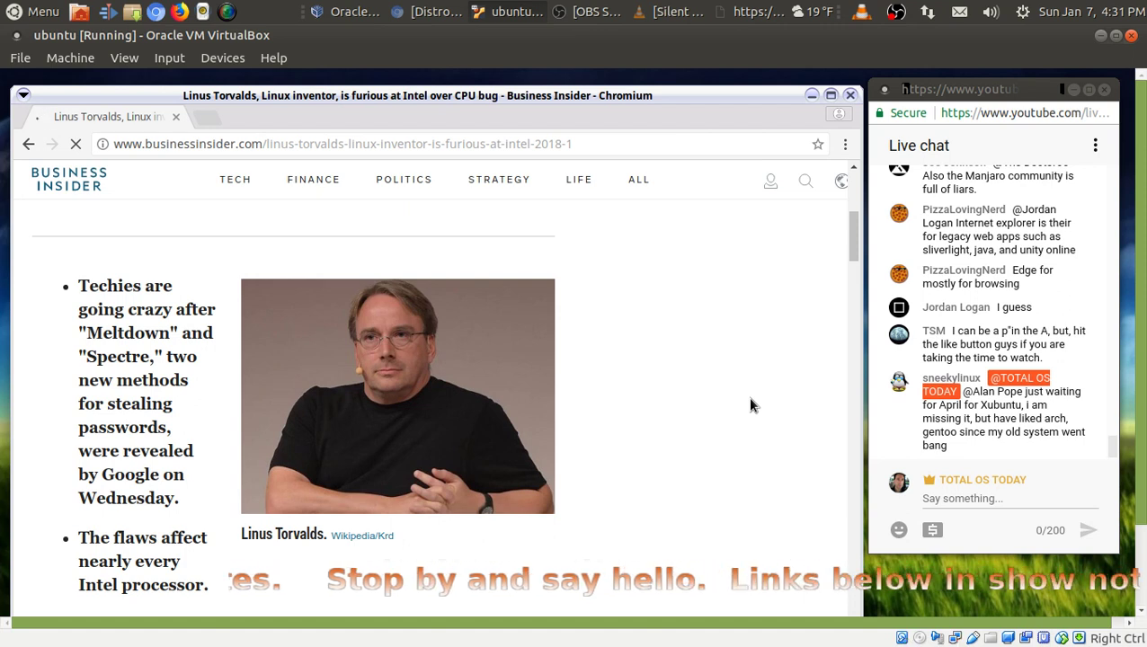
{"action": "scroll", "coordinate": [750, 405], "scroll_direction": "down", "scroll_amount": 1}
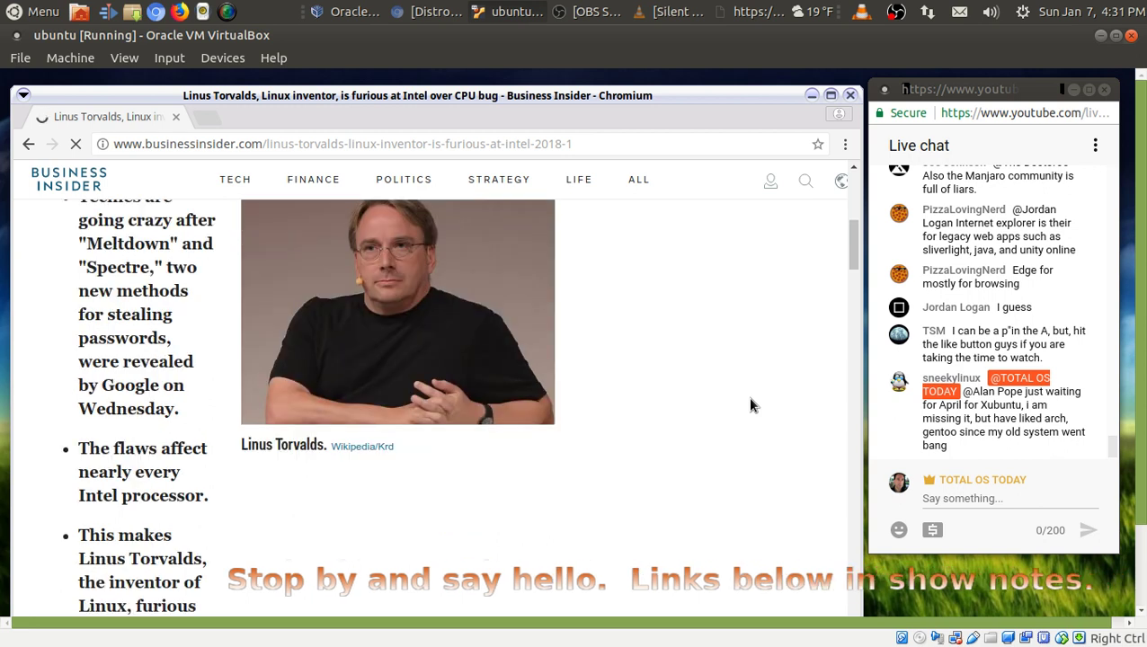
{"action": "scroll", "coordinate": [750, 405], "scroll_direction": "down", "scroll_amount": 2}
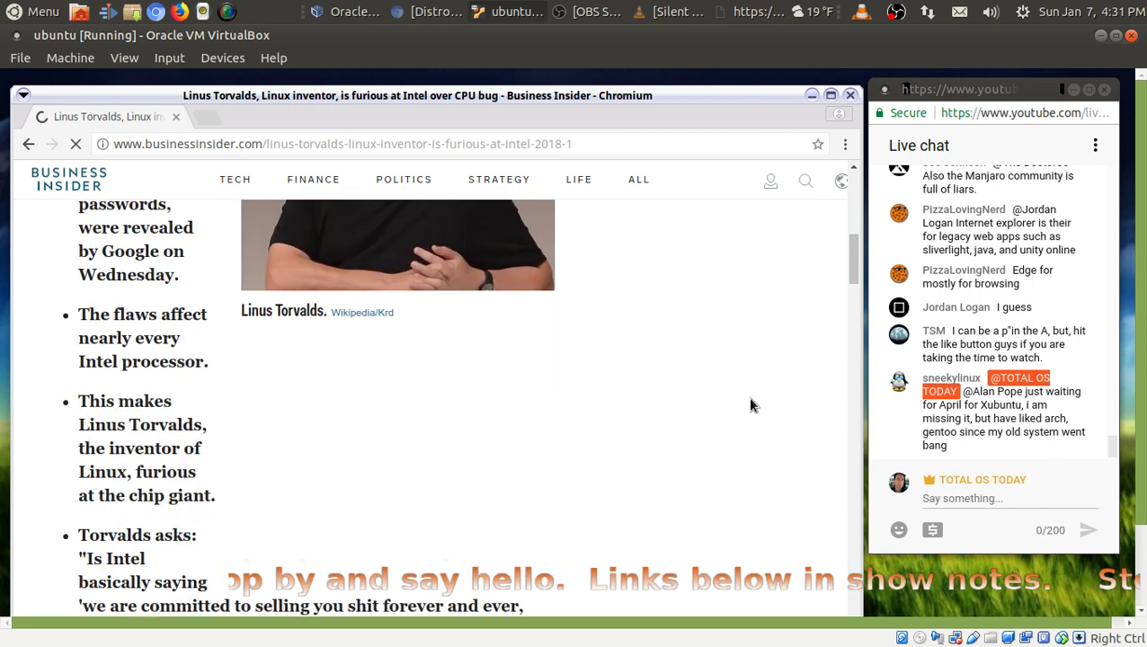
- Review the Intel article's bullet points and opening paragraphs on Torvalds' criticism of how Intel handled Meltdown
{"action": "scroll", "coordinate": [751, 405], "scroll_direction": "down", "scroll_amount": 2}
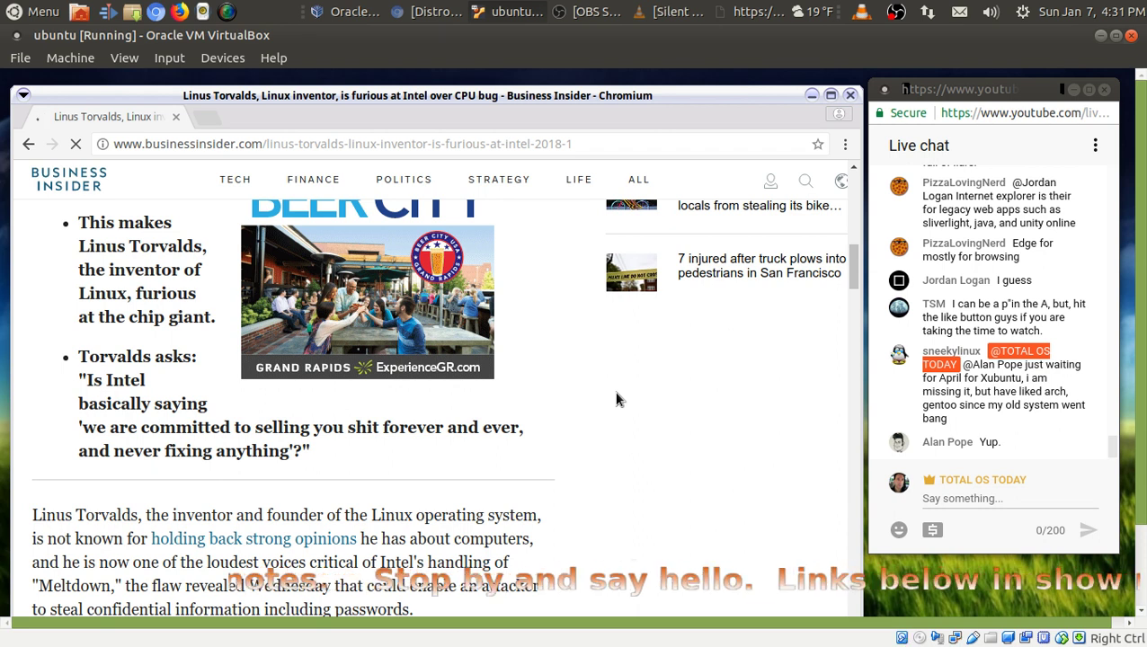
{"action": "scroll", "coordinate": [617, 399], "scroll_direction": "down", "scroll_amount": 4}
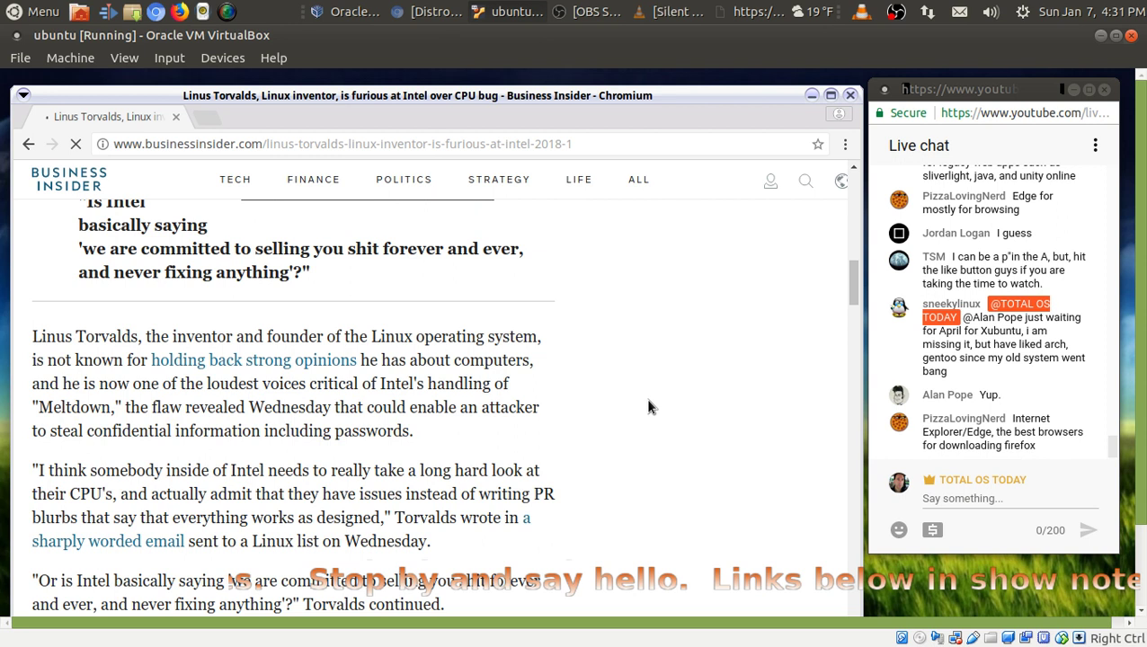
{"action": "scroll", "coordinate": [649, 406], "scroll_direction": "down", "scroll_amount": 3}
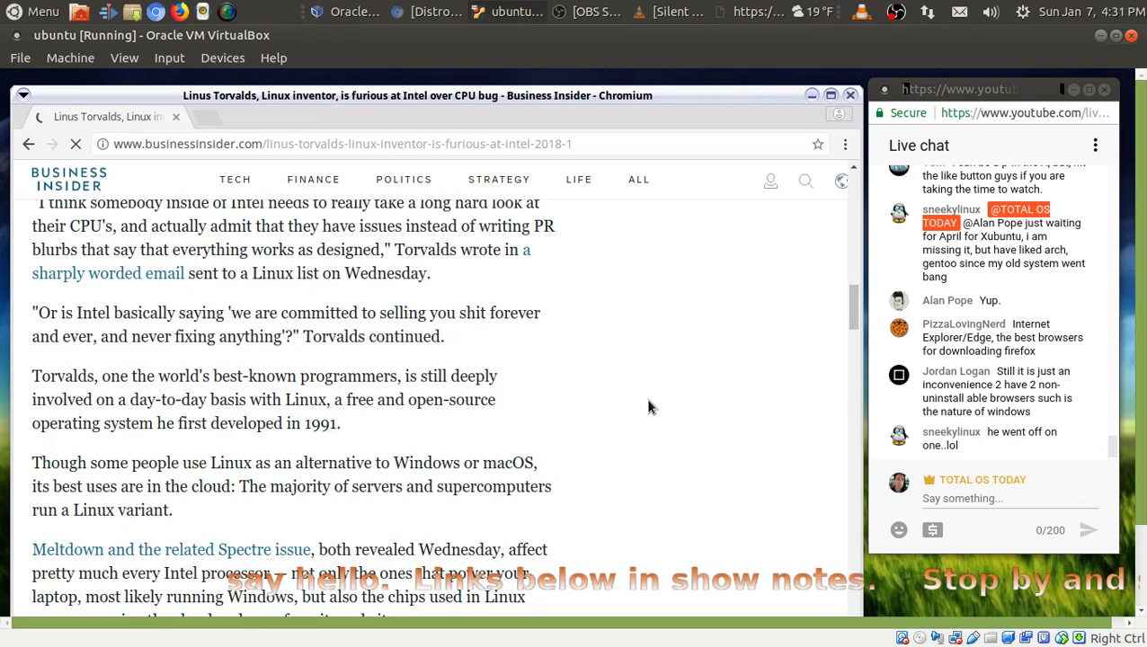
{"action": "scroll", "coordinate": [649, 407], "scroll_direction": "up", "scroll_amount": 2}
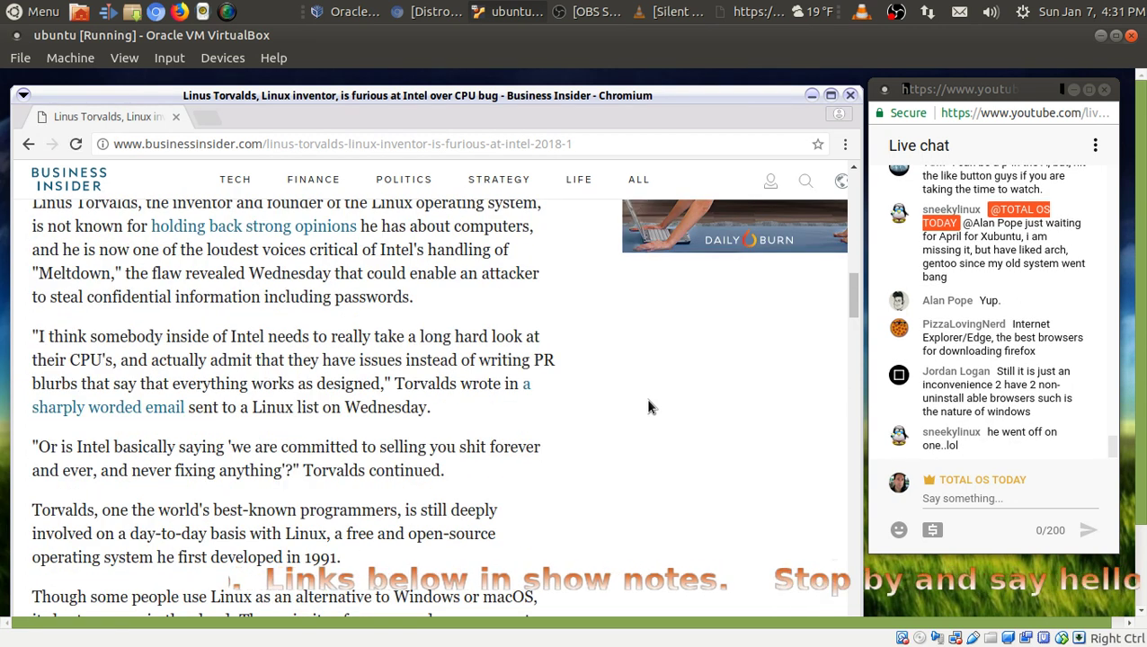
{"action": "scroll", "coordinate": [648, 407], "scroll_direction": "up", "scroll_amount": 4}
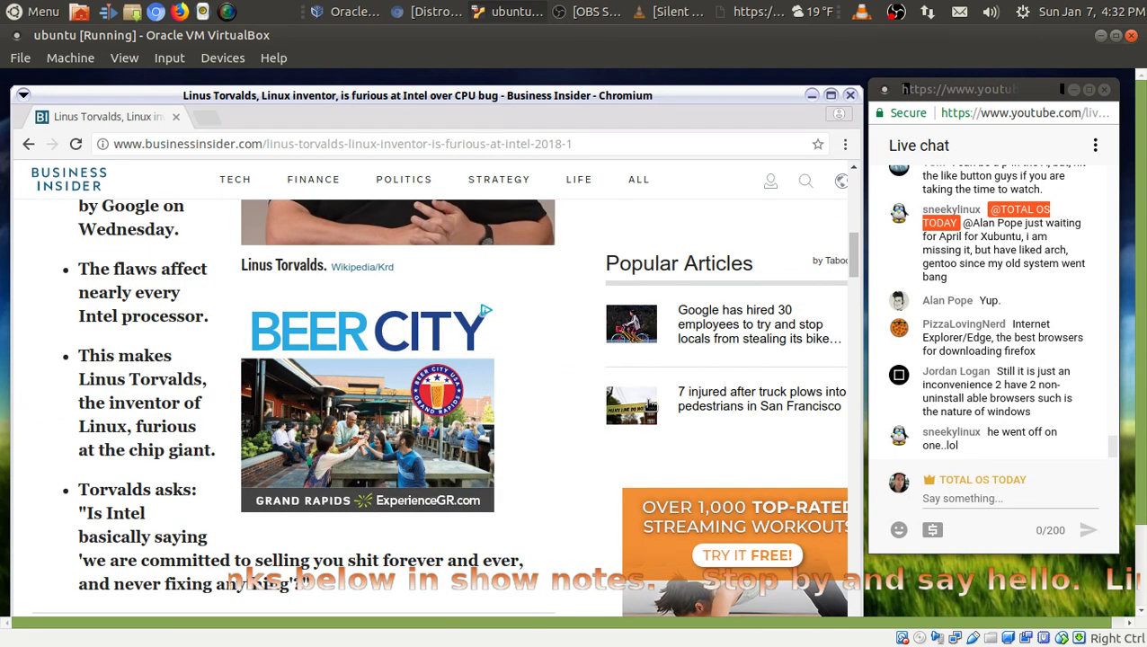
{"action": "scroll", "coordinate": [649, 406], "scroll_direction": "up", "scroll_amount": 4}
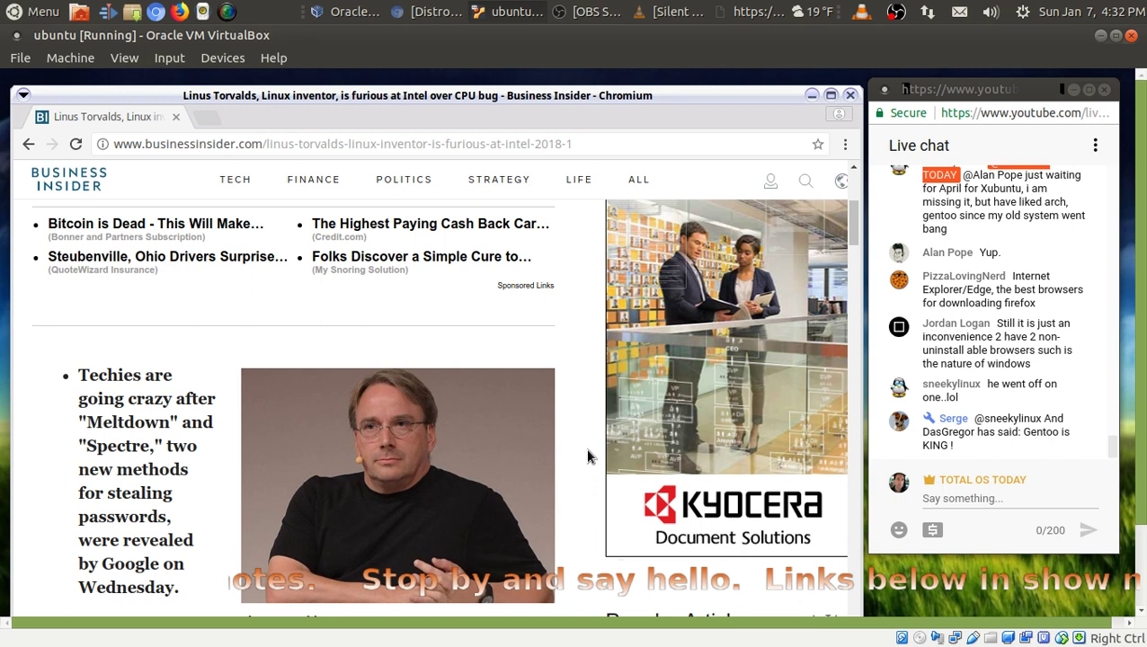
{"action": "scroll", "coordinate": [586, 457], "scroll_direction": "down", "scroll_amount": 5}
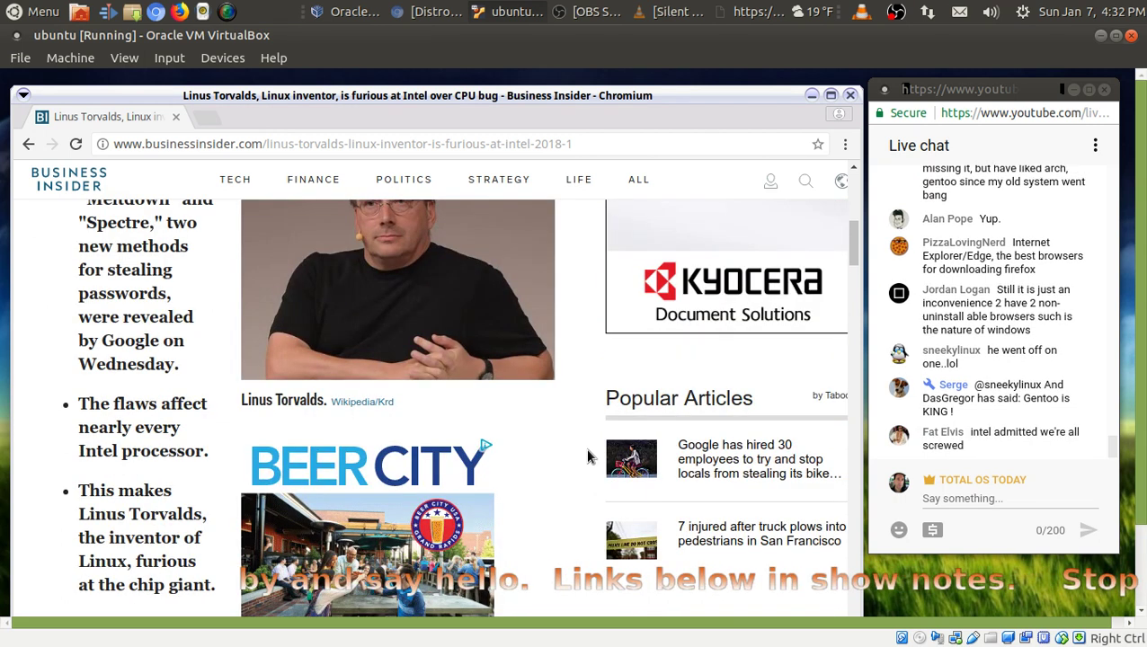
{"action": "scroll", "coordinate": [586, 456], "scroll_direction": "down", "scroll_amount": 4}
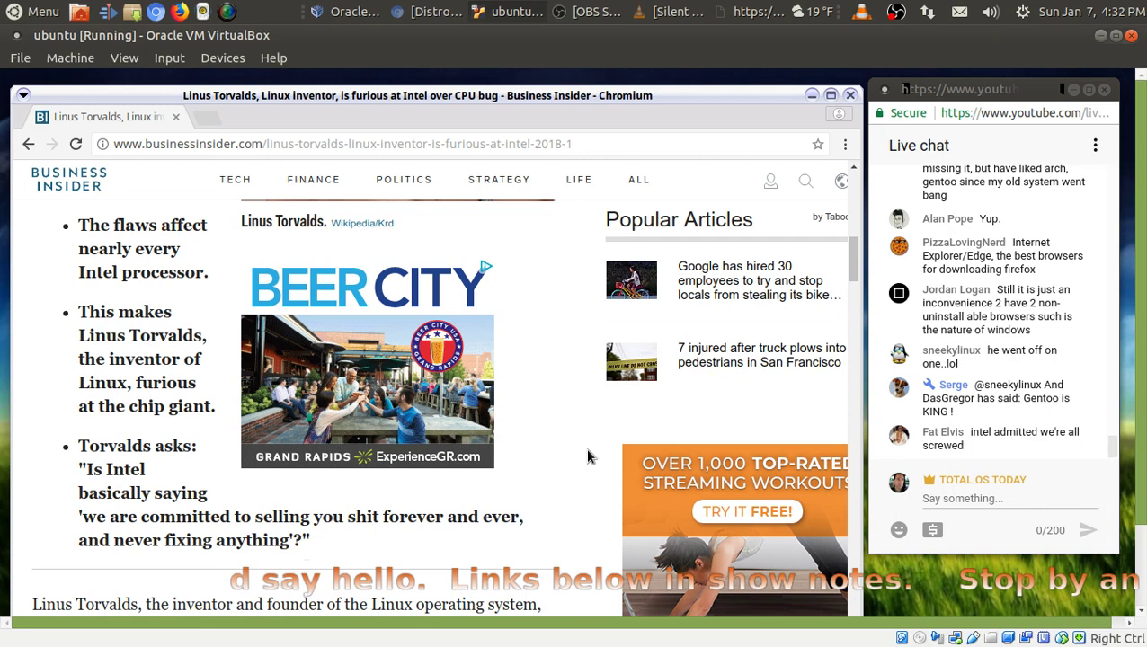
- Read the rest of the article on Meltdown and Spectre down to Torvalds' full email
{"action": "scroll", "coordinate": [586, 456], "scroll_direction": "down", "scroll_amount": 10}
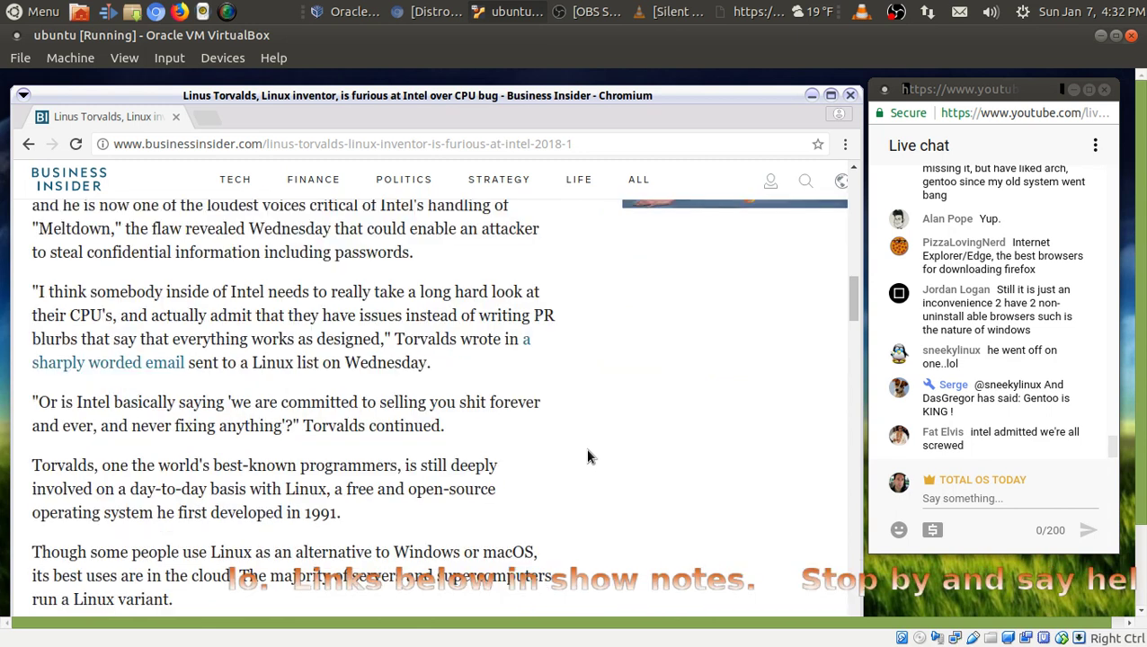
{"action": "scroll", "coordinate": [587, 457], "scroll_direction": "down", "scroll_amount": 2}
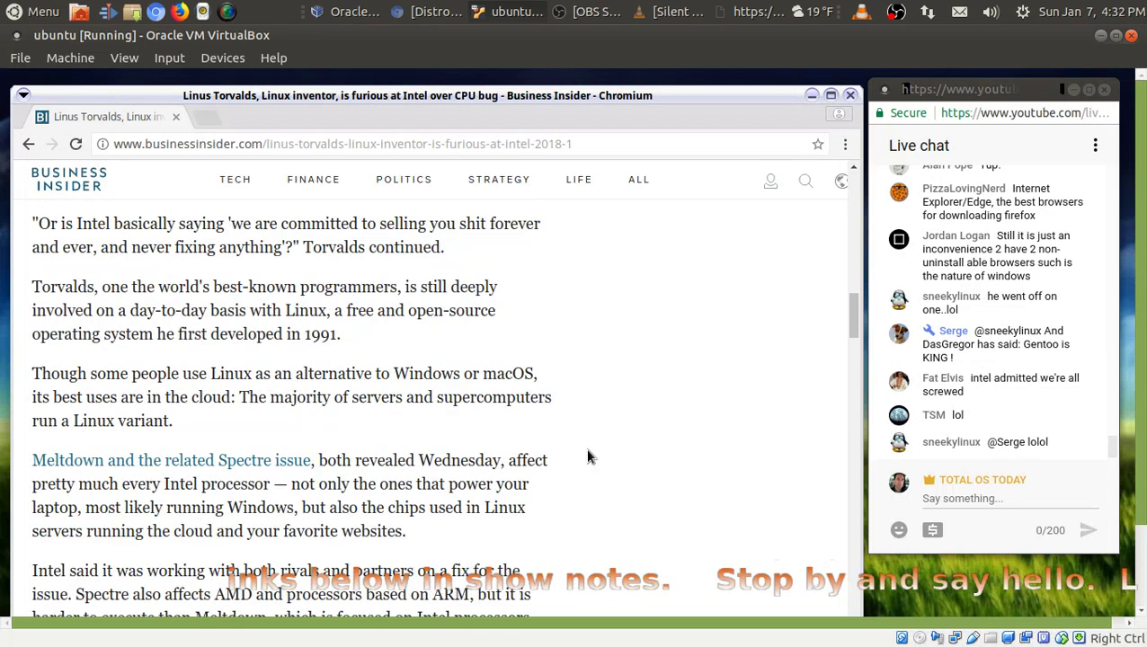
{"action": "scroll", "coordinate": [587, 456], "scroll_direction": "down", "scroll_amount": 1}
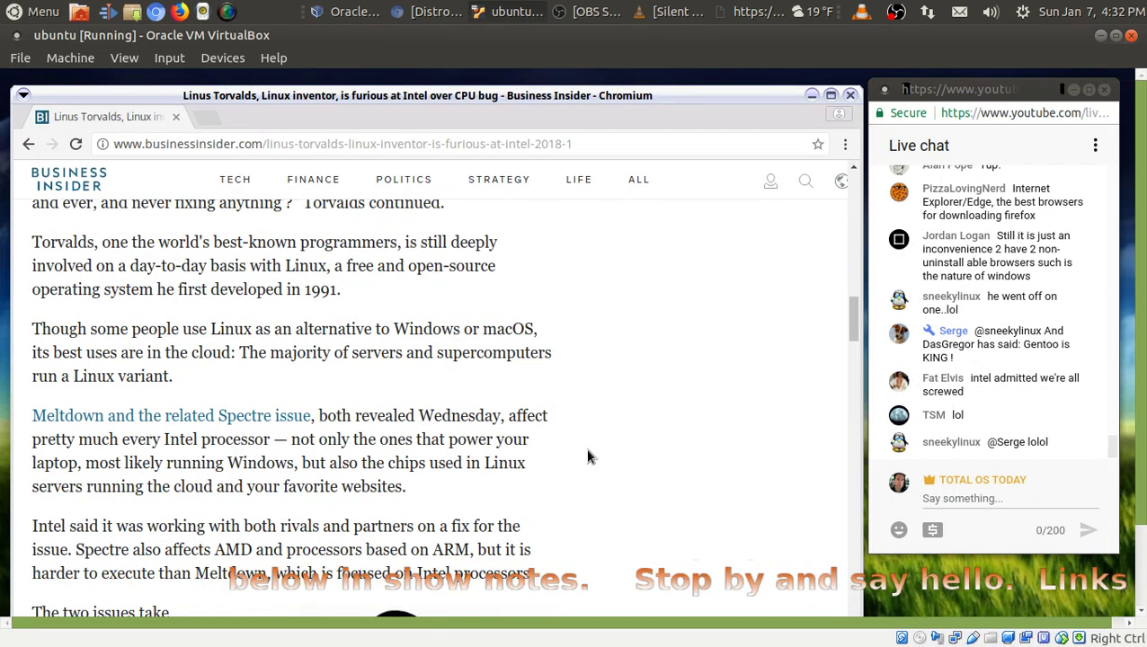
{"action": "scroll", "coordinate": [586, 452], "scroll_direction": "down", "scroll_amount": 4}
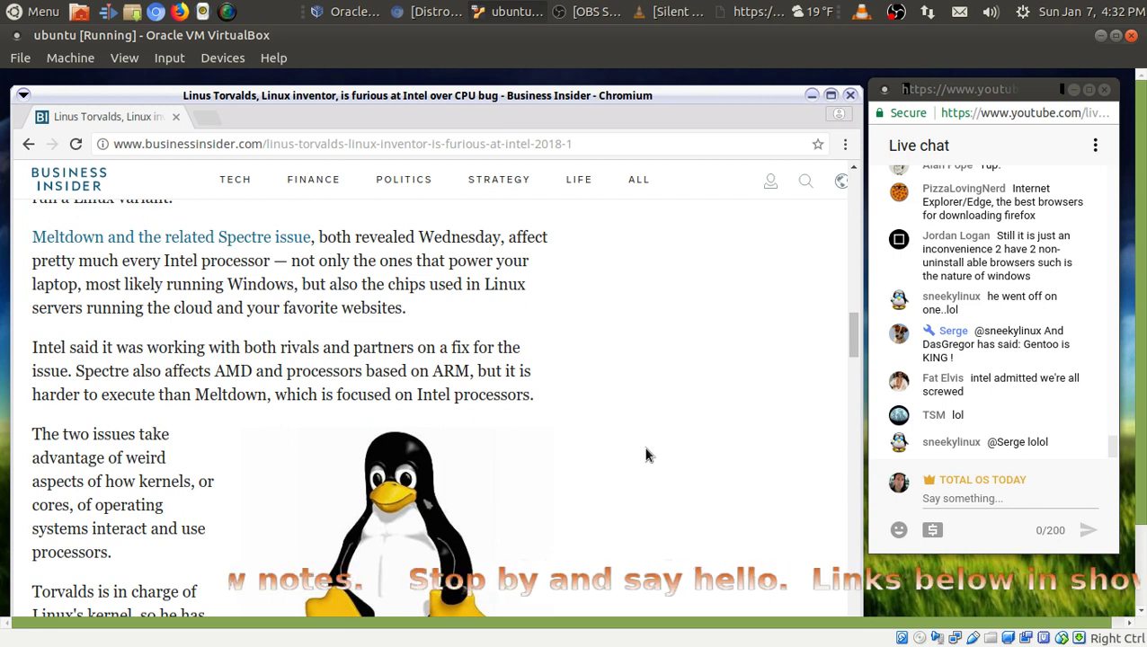
{"action": "scroll", "coordinate": [517, 471], "scroll_direction": "down", "scroll_amount": 3}
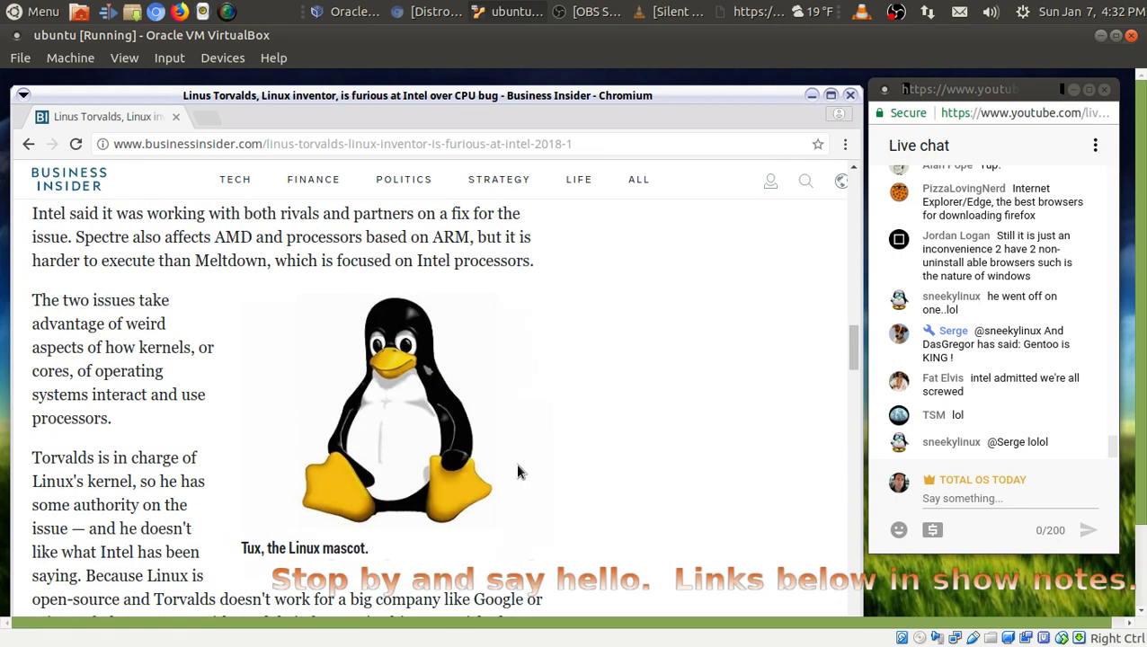
{"action": "scroll", "coordinate": [565, 442], "scroll_direction": "down", "scroll_amount": 2}
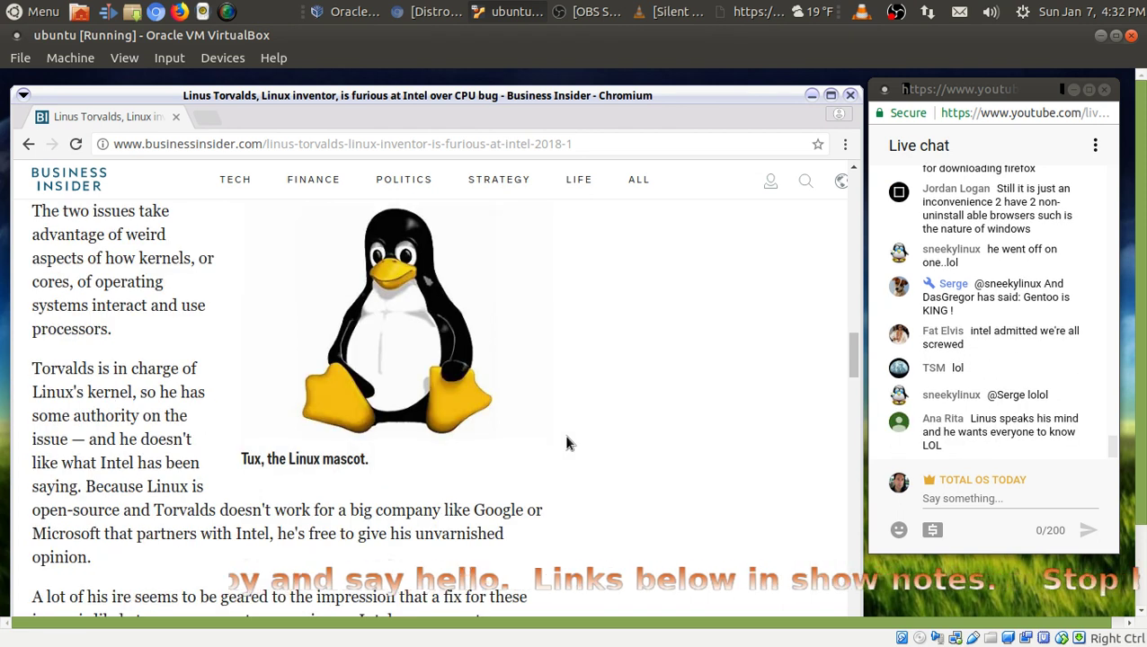
{"action": "scroll", "coordinate": [566, 442], "scroll_direction": "down", "scroll_amount": 5}
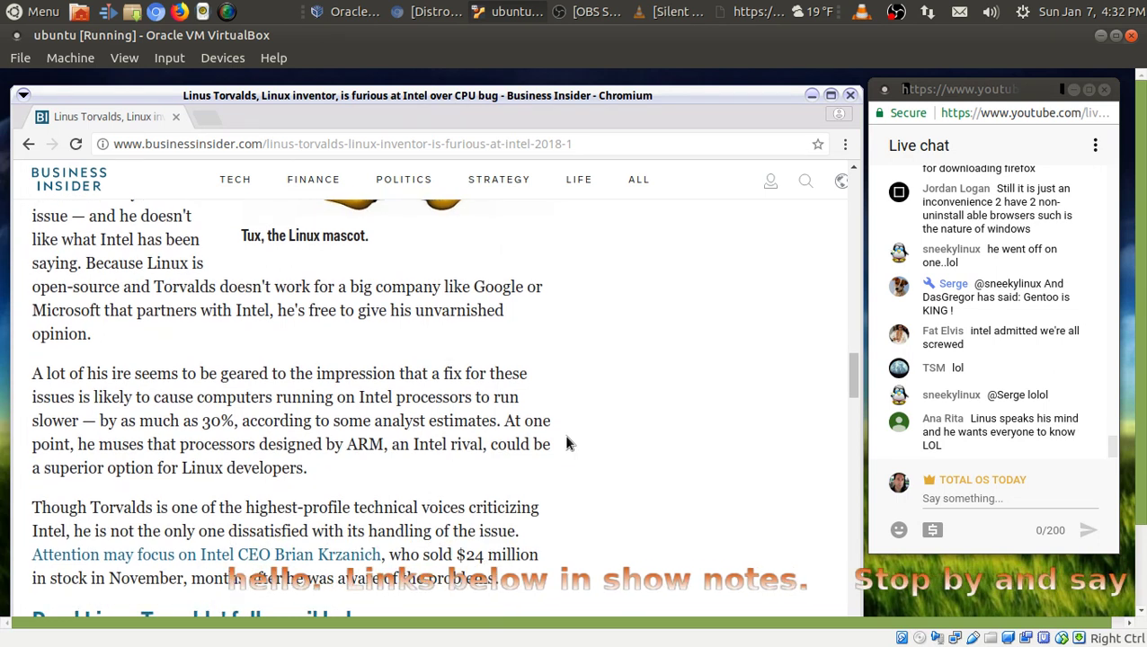
{"action": "scroll", "coordinate": [567, 442], "scroll_direction": "down", "scroll_amount": 2}
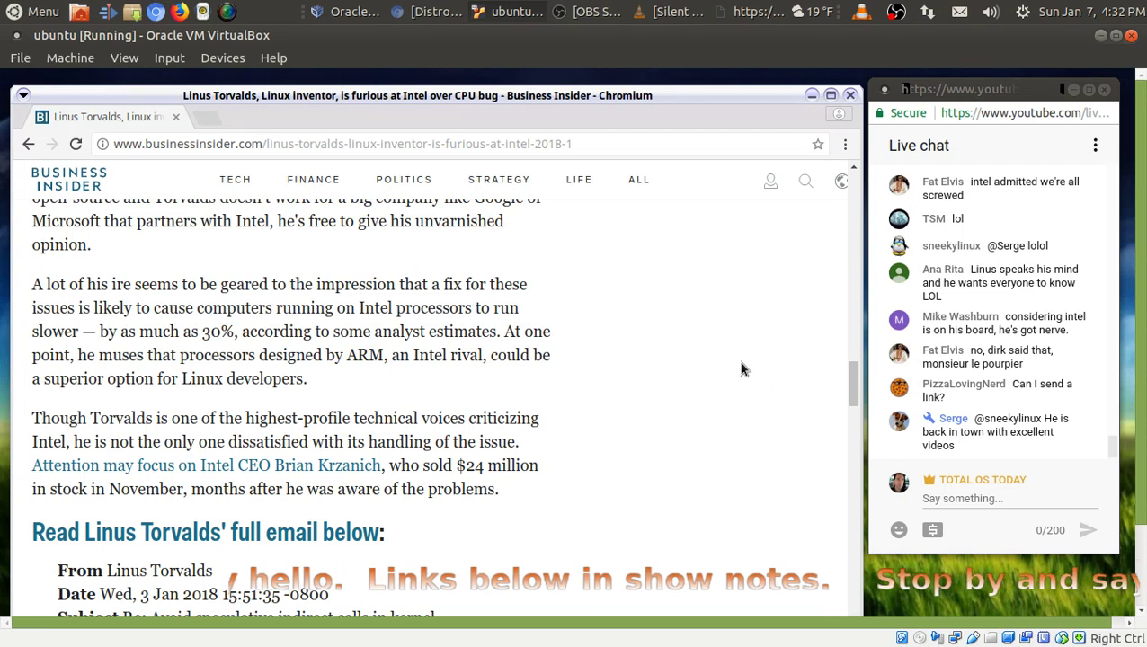
{"action": "scroll", "coordinate": [742, 369], "scroll_direction": "down", "scroll_amount": 4}
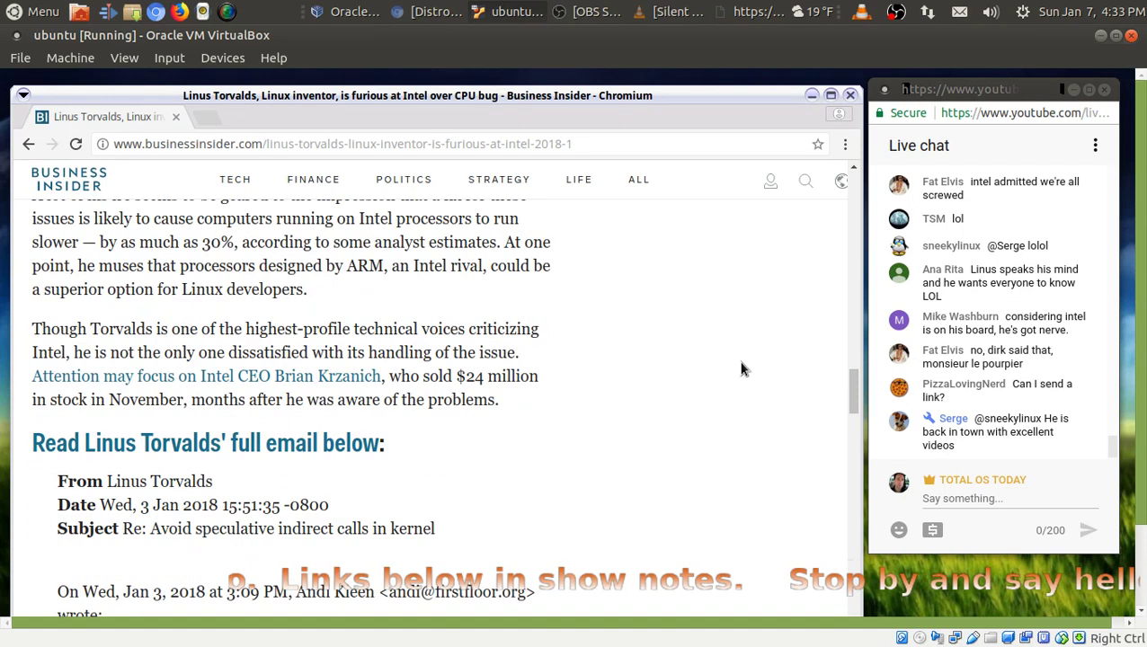
{"action": "scroll", "coordinate": [741, 368], "scroll_direction": "down", "scroll_amount": 3}
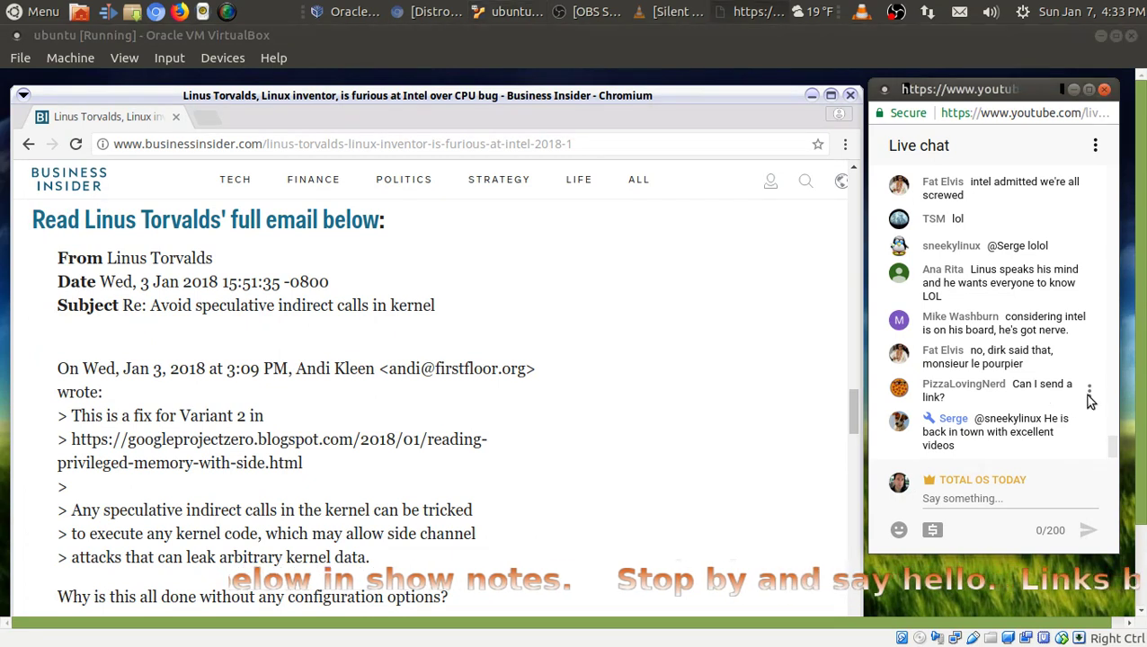
- Make the live chat participant who asked to send a link a moderator
{"action": "left_click", "coordinate": [1089, 393]}
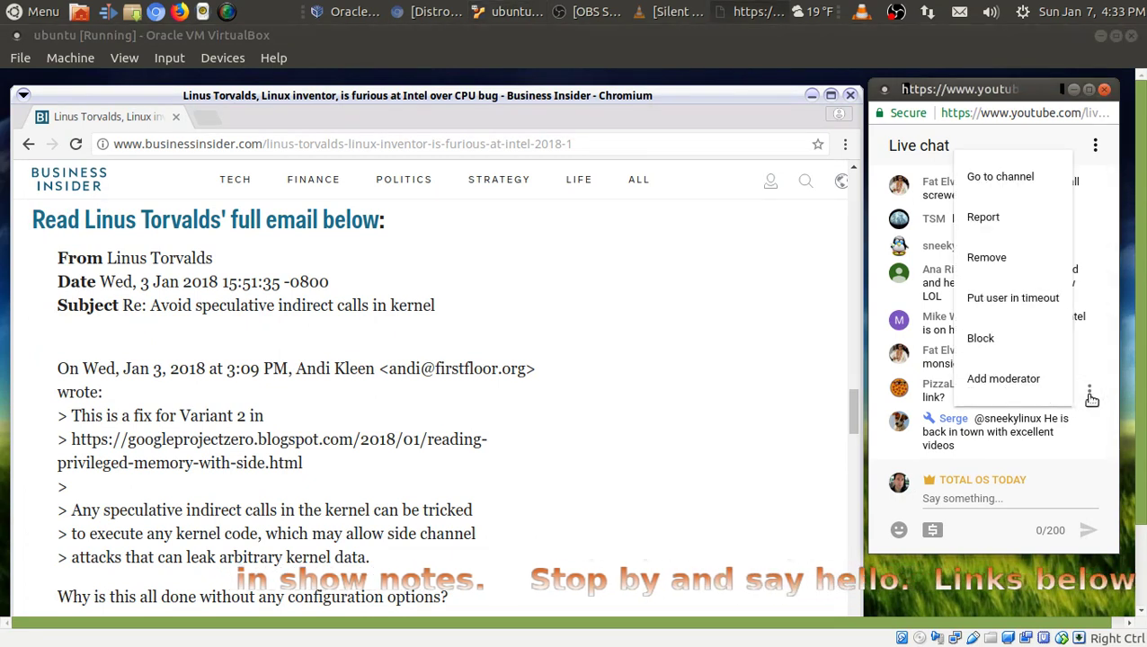
{"action": "left_click", "coordinate": [1022, 384]}
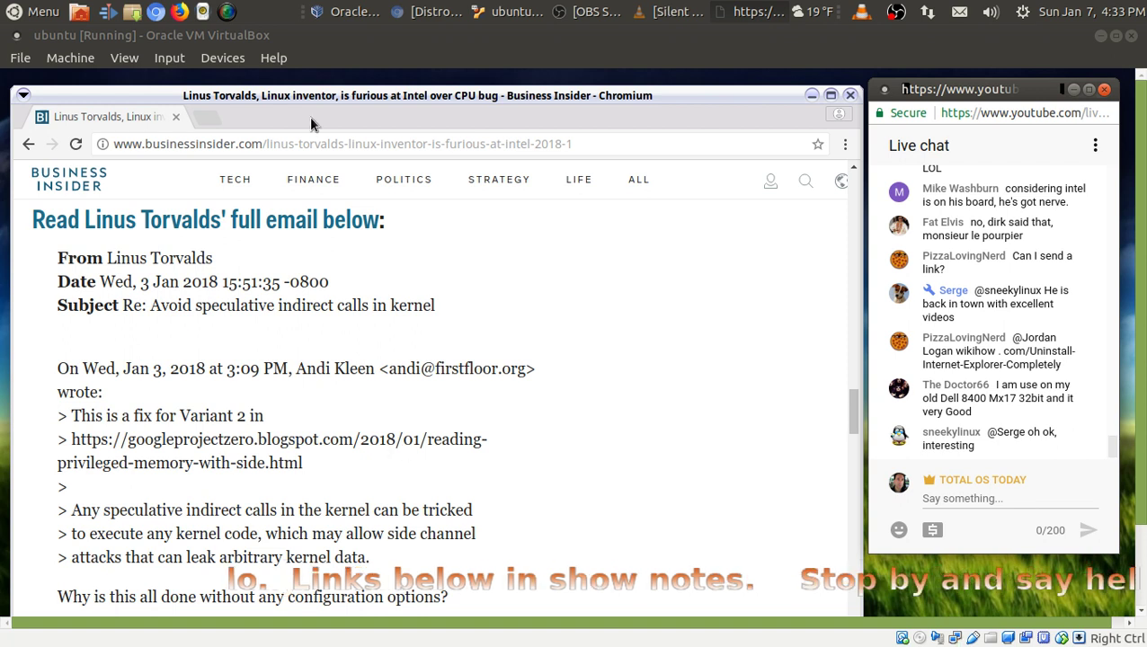
- Skim the email in the article and open Business Insider's Tech section
{"action": "scroll", "coordinate": [461, 273], "scroll_direction": "down", "scroll_amount": 10}
{"action": "scroll", "coordinate": [481, 310], "scroll_direction": "up", "scroll_amount": 8}
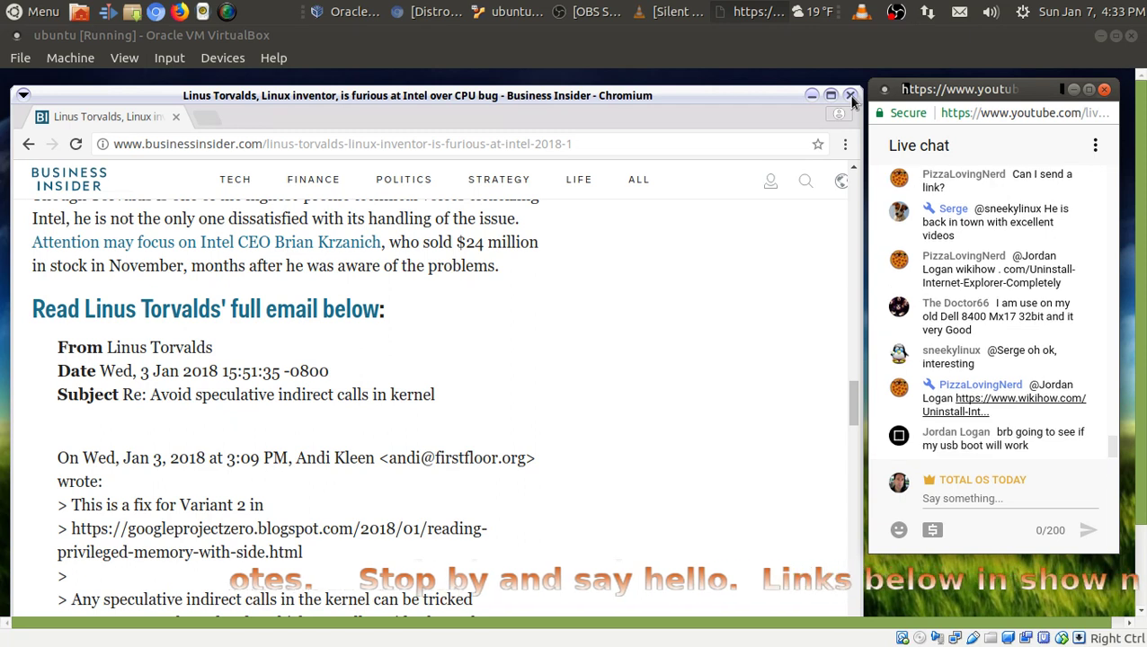
{"action": "scroll", "coordinate": [599, 384], "scroll_direction": "up", "scroll_amount": 6}
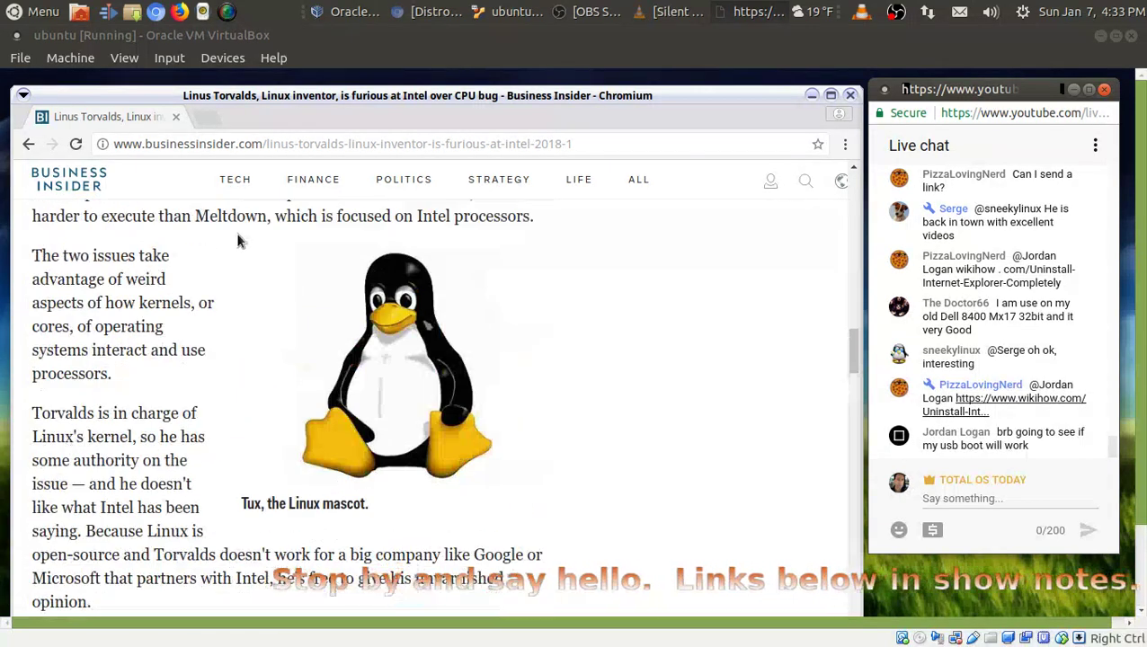
{"action": "left_click", "coordinate": [671, 280]}
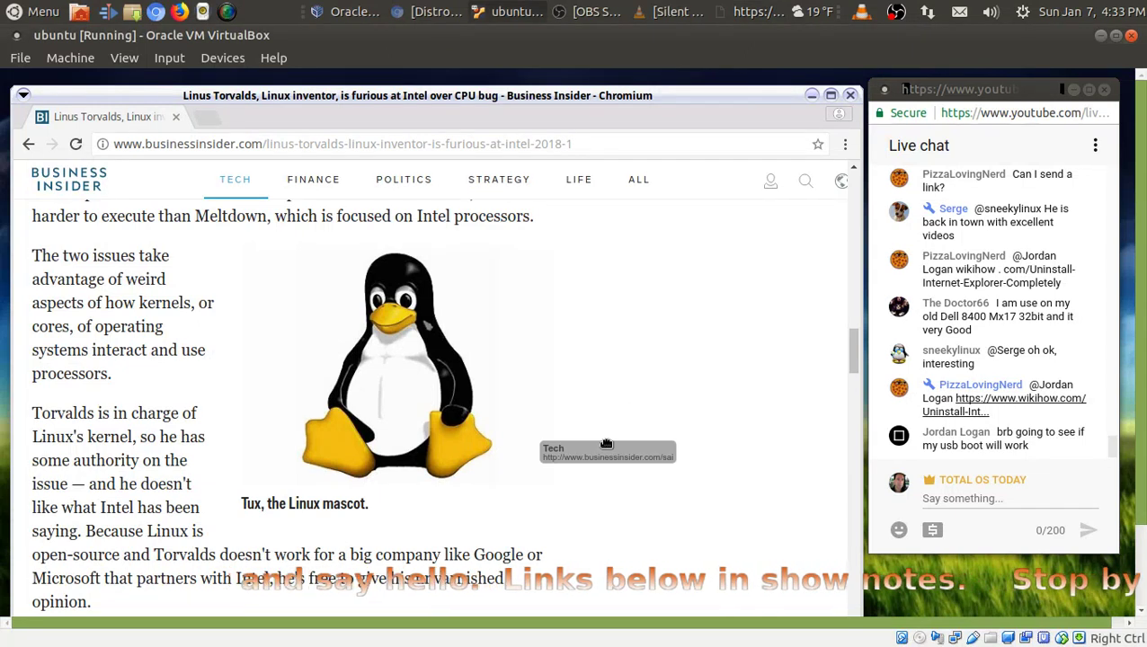
{"action": "left_click", "coordinate": [235, 179]}
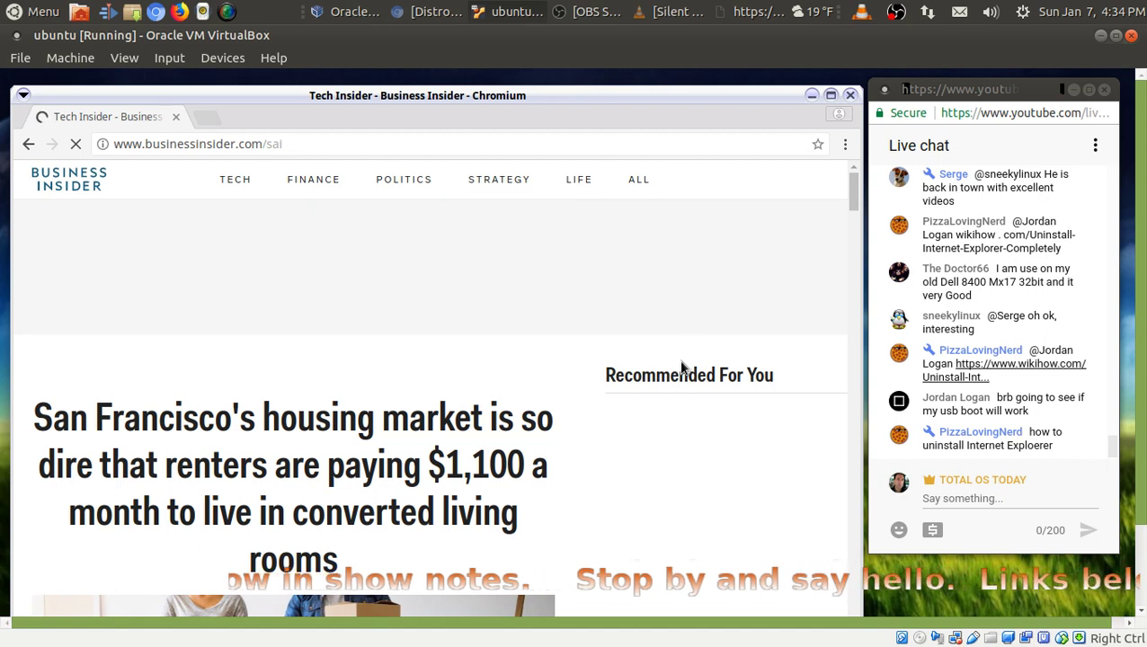
- Look through the headlines on the Tech Insider page, from the San Francisco housing story to the Salesforce story
{"action": "scroll", "coordinate": [680, 366], "scroll_direction": "down", "scroll_amount": 3}
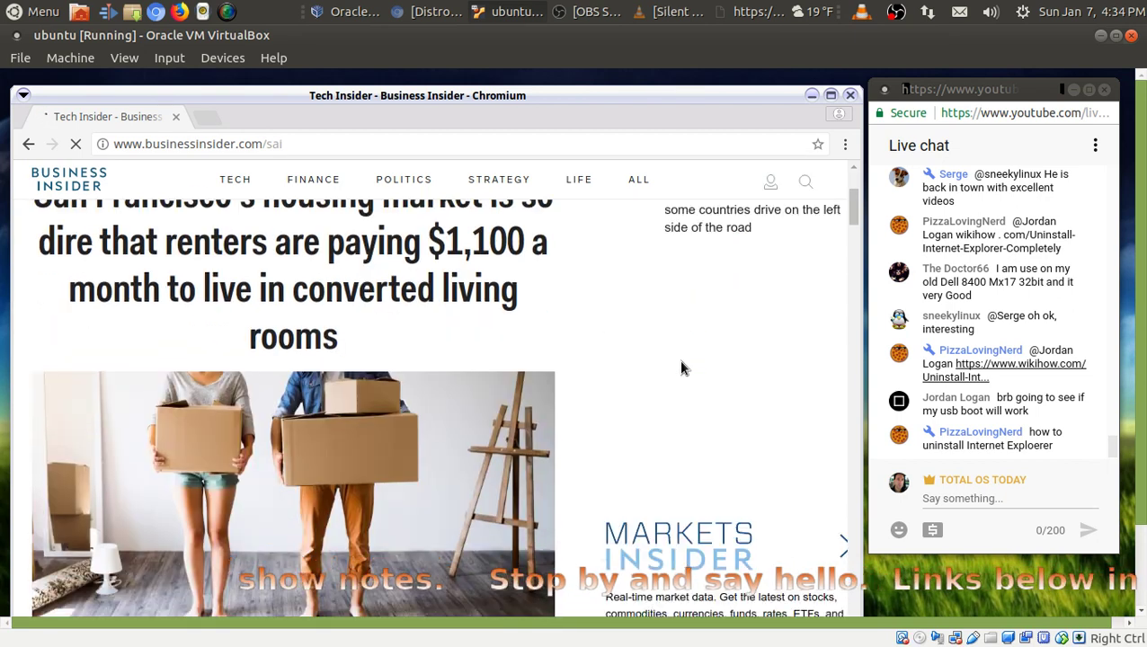
{"action": "scroll", "coordinate": [681, 367], "scroll_direction": "down", "scroll_amount": 5}
{"action": "scroll", "coordinate": [680, 366], "scroll_direction": "down", "scroll_amount": 3}
{"action": "scroll", "coordinate": [681, 366], "scroll_direction": "down", "scroll_amount": 4}
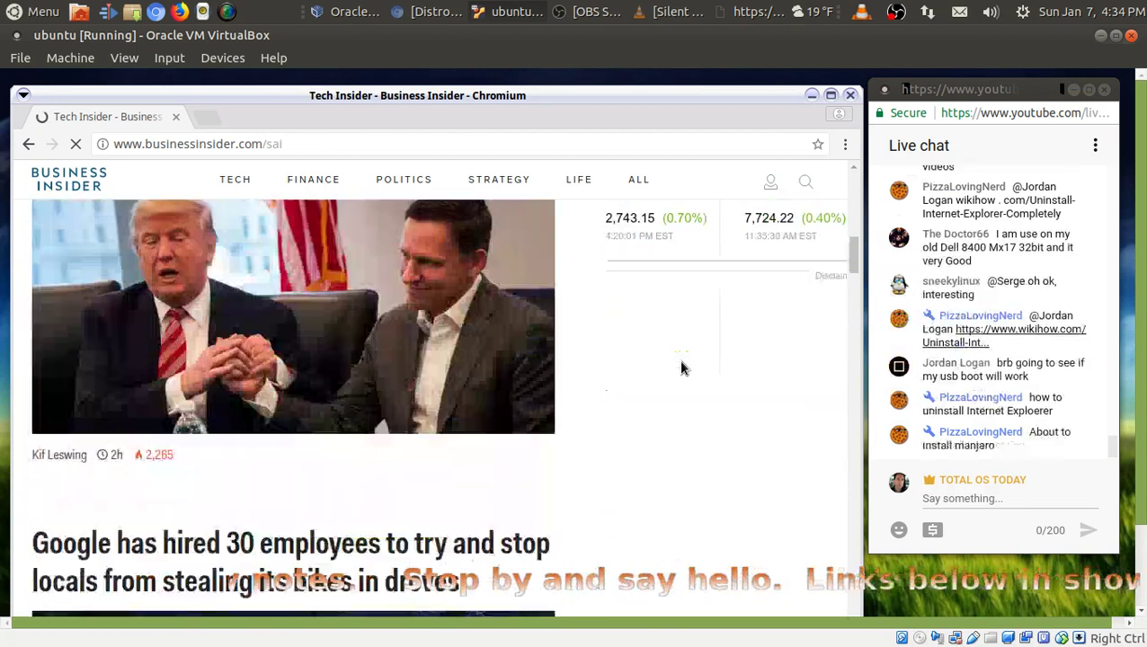
{"action": "scroll", "coordinate": [681, 367], "scroll_direction": "down", "scroll_amount": 2}
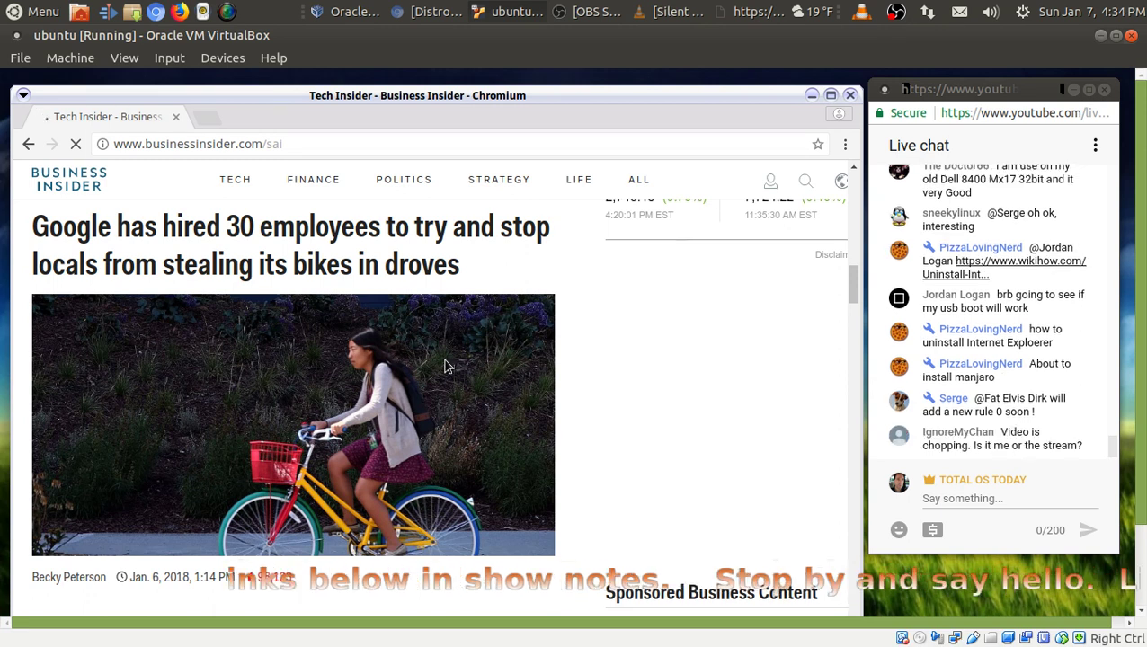
{"action": "scroll", "coordinate": [447, 364], "scroll_direction": "down", "scroll_amount": 1}
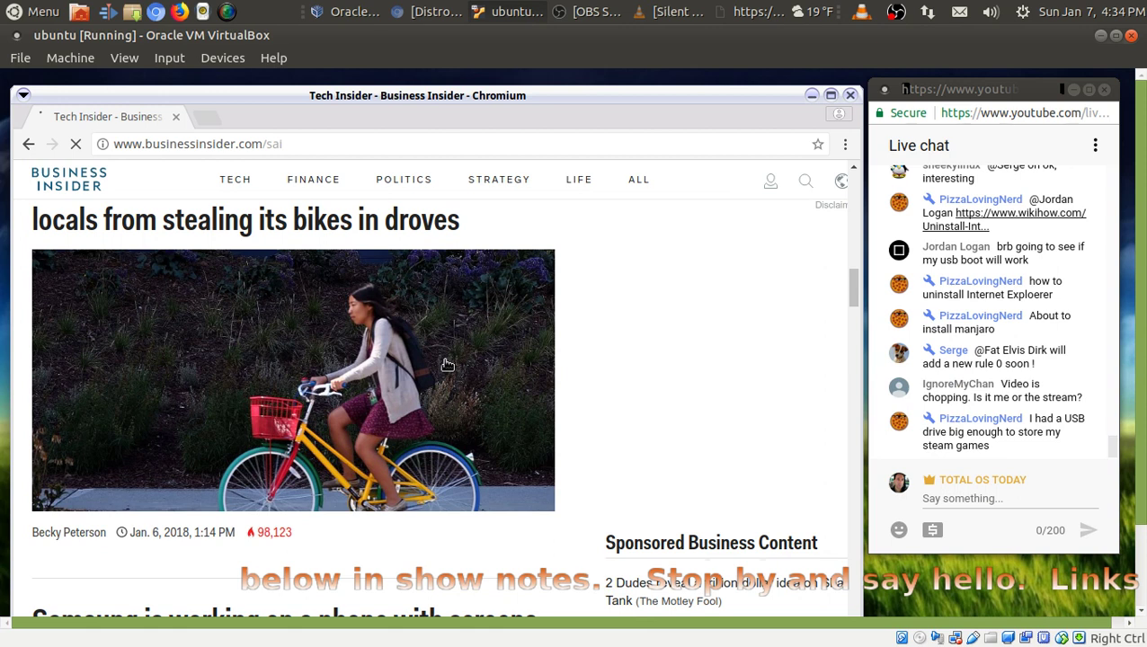
{"action": "scroll", "coordinate": [447, 364], "scroll_direction": "down", "scroll_amount": 2}
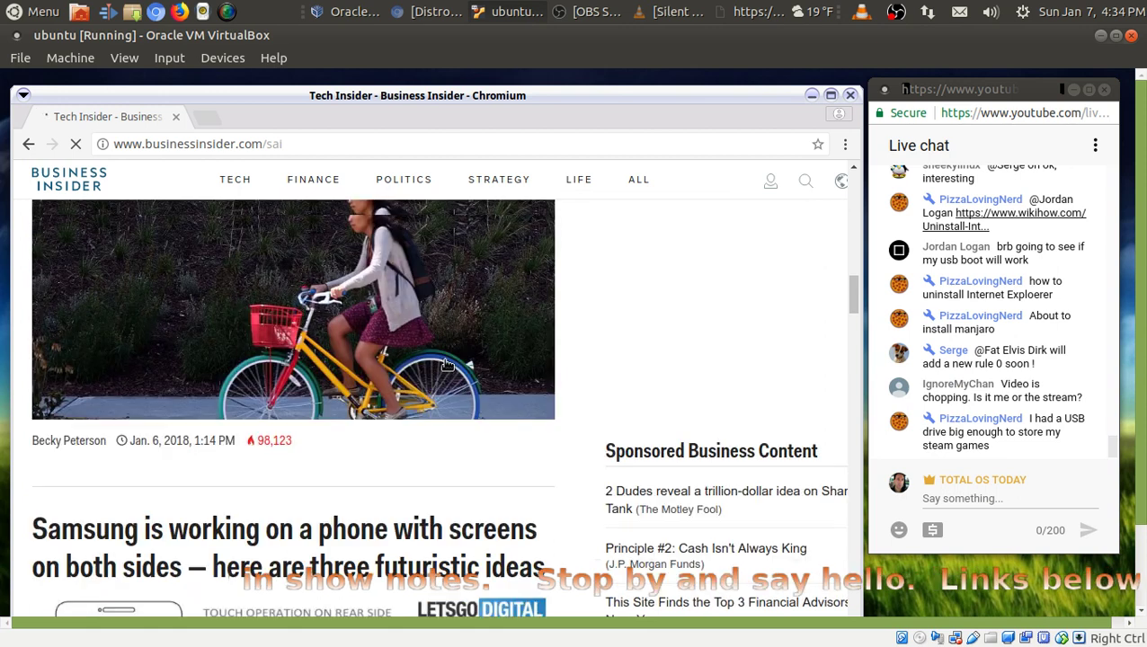
{"action": "scroll", "coordinate": [447, 364], "scroll_direction": "down", "scroll_amount": 4}
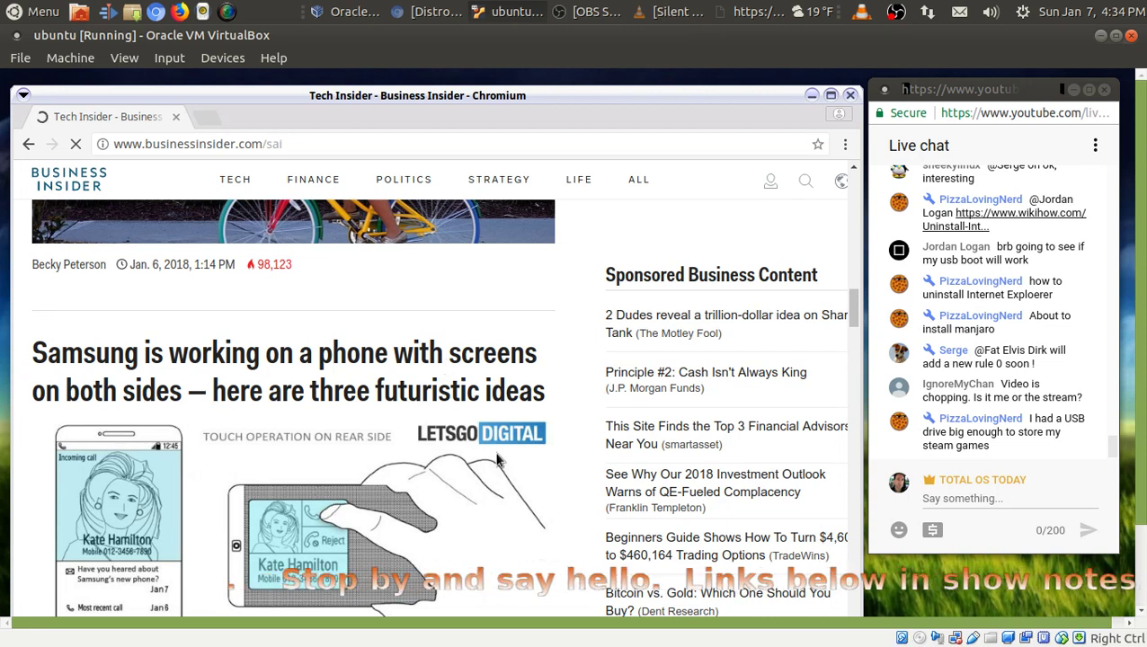
{"action": "scroll", "coordinate": [499, 459], "scroll_direction": "down", "scroll_amount": 3}
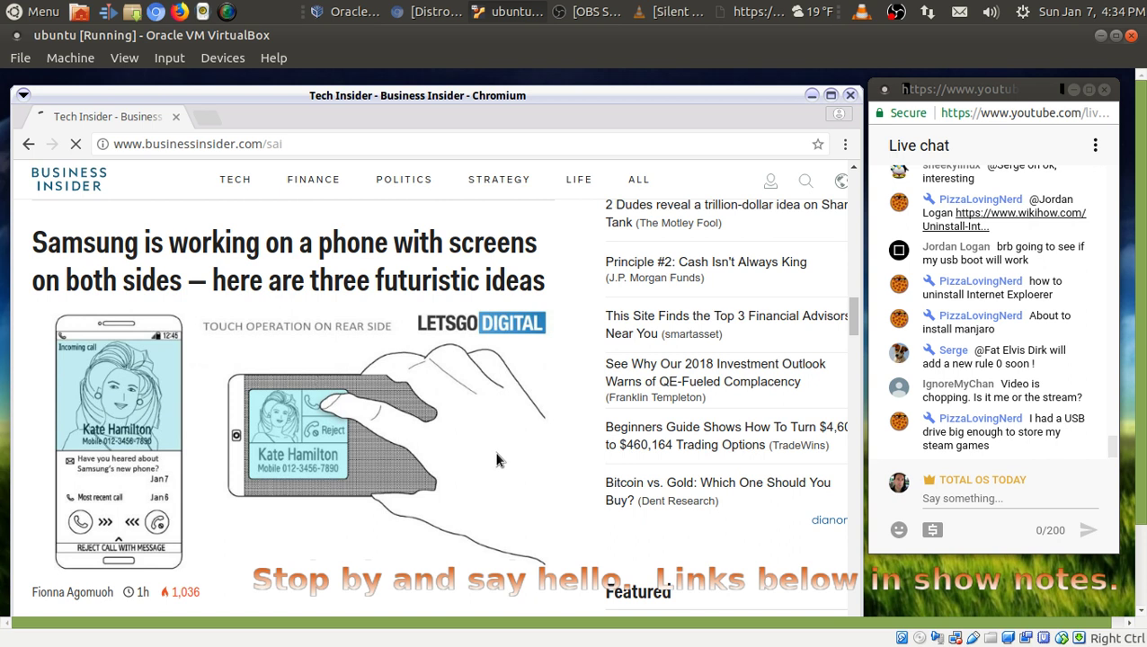
{"action": "scroll", "coordinate": [498, 459], "scroll_direction": "down", "scroll_amount": 2}
{"action": "scroll", "coordinate": [498, 459], "scroll_direction": "down", "scroll_amount": 3}
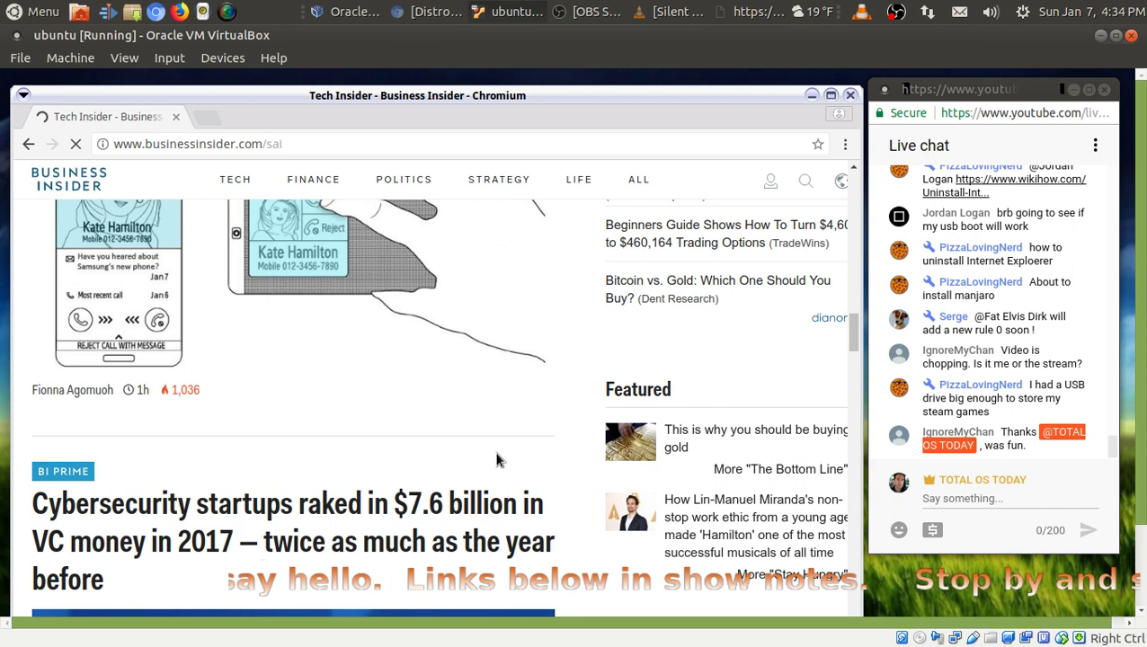
{"action": "scroll", "coordinate": [499, 459], "scroll_direction": "down", "scroll_amount": 1}
{"action": "scroll", "coordinate": [497, 457], "scroll_direction": "down", "scroll_amount": 10}
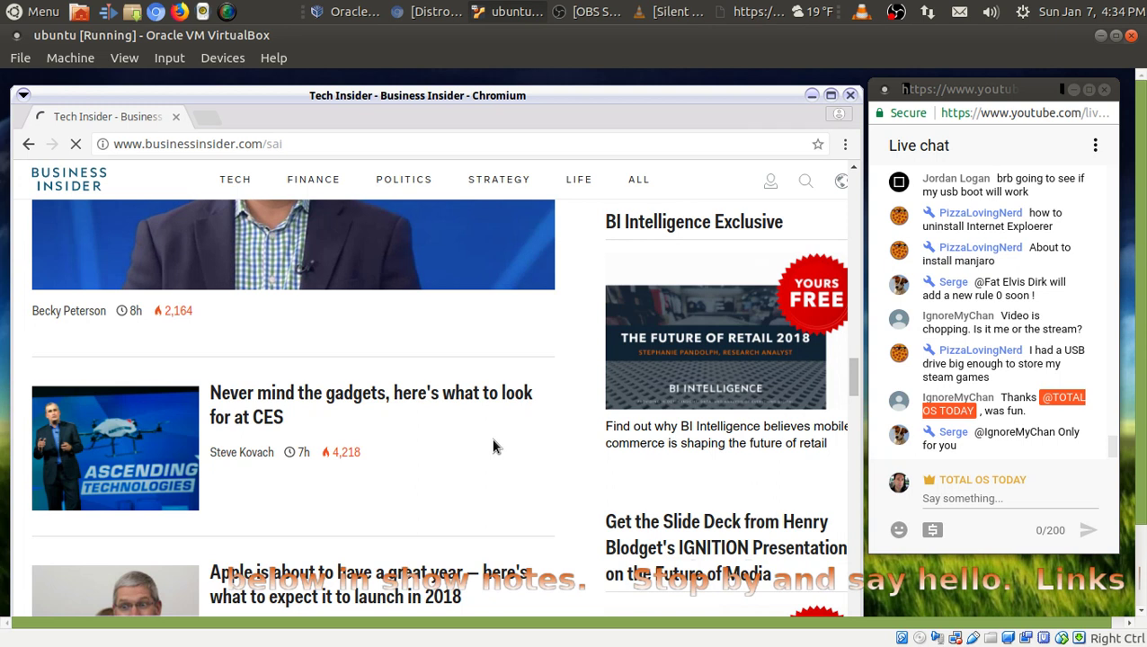
{"action": "scroll", "coordinate": [493, 446], "scroll_direction": "down", "scroll_amount": 3}
{"action": "scroll", "coordinate": [493, 445], "scroll_direction": "down", "scroll_amount": 4}
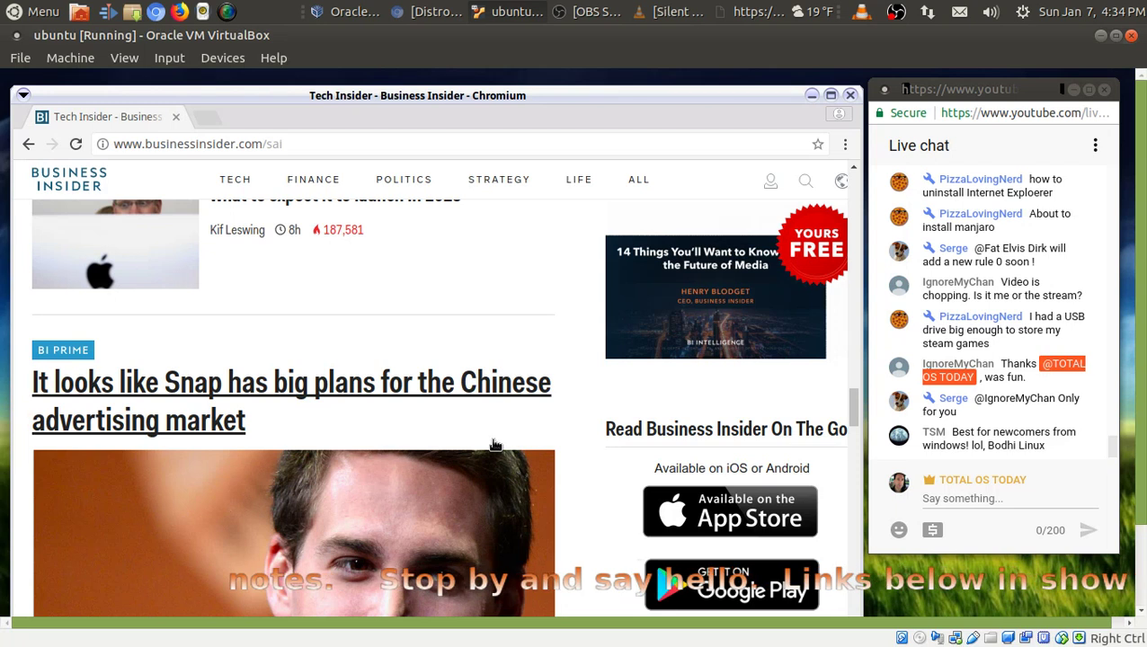
{"action": "scroll", "coordinate": [493, 446], "scroll_direction": "down", "scroll_amount": 8}
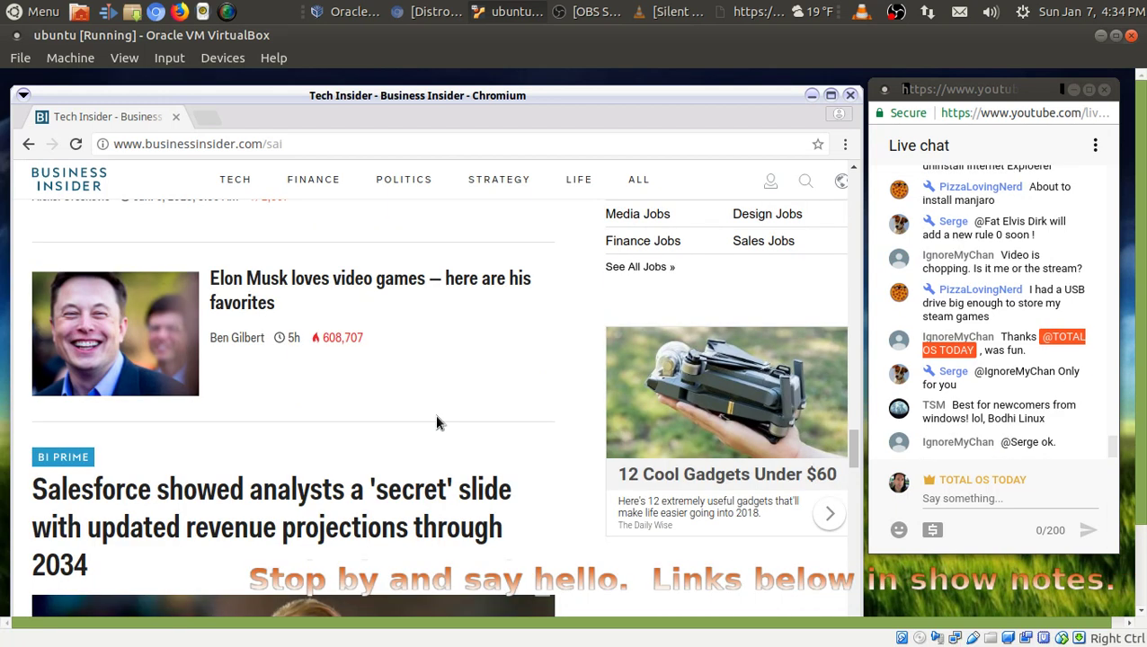
- Look through the Tech Insider headlines from the Salesforce story past Amazon Alexa and Google Home to the PlayStation 4 story
{"action": "scroll", "coordinate": [437, 422], "scroll_direction": "down", "scroll_amount": 5}
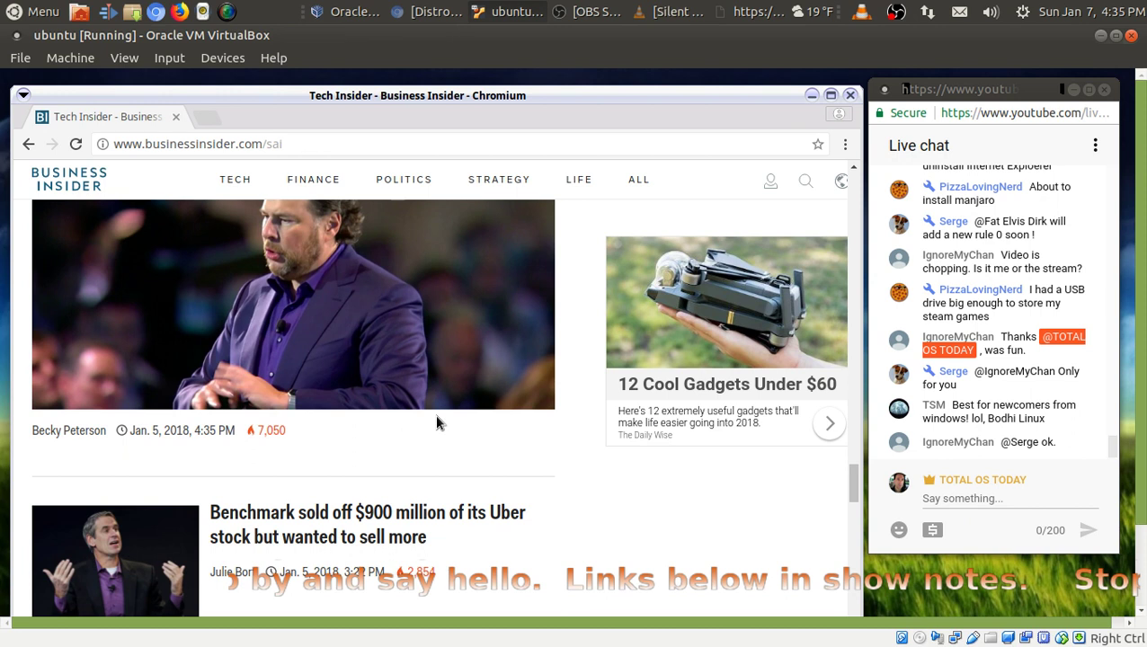
{"action": "scroll", "coordinate": [437, 422], "scroll_direction": "down", "scroll_amount": 3}
{"action": "scroll", "coordinate": [438, 420], "scroll_direction": "down", "scroll_amount": 10}
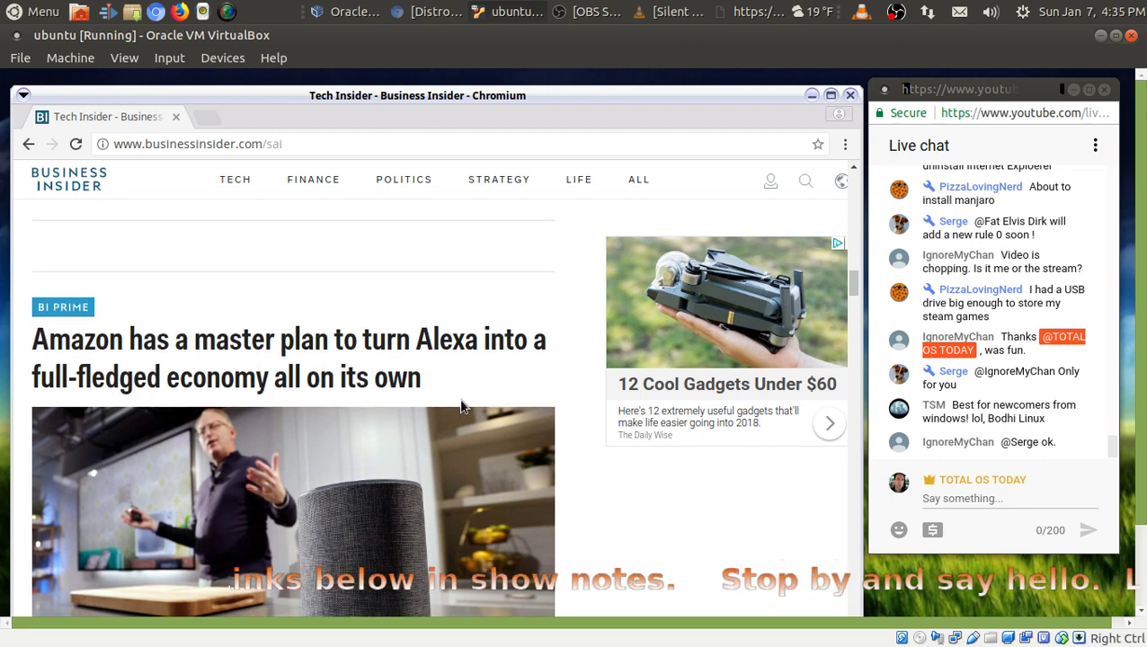
{"action": "scroll", "coordinate": [461, 406], "scroll_direction": "down", "scroll_amount": 8}
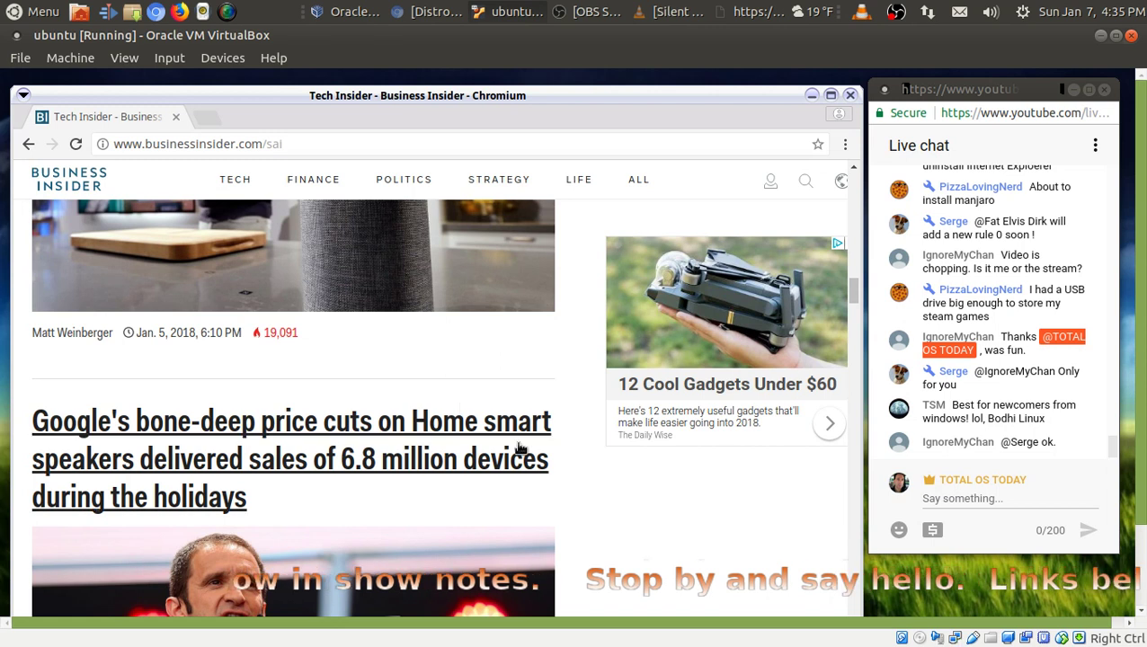
{"action": "scroll", "coordinate": [522, 449], "scroll_direction": "down", "scroll_amount": 4}
{"action": "scroll", "coordinate": [524, 449], "scroll_direction": "down", "scroll_amount": 6}
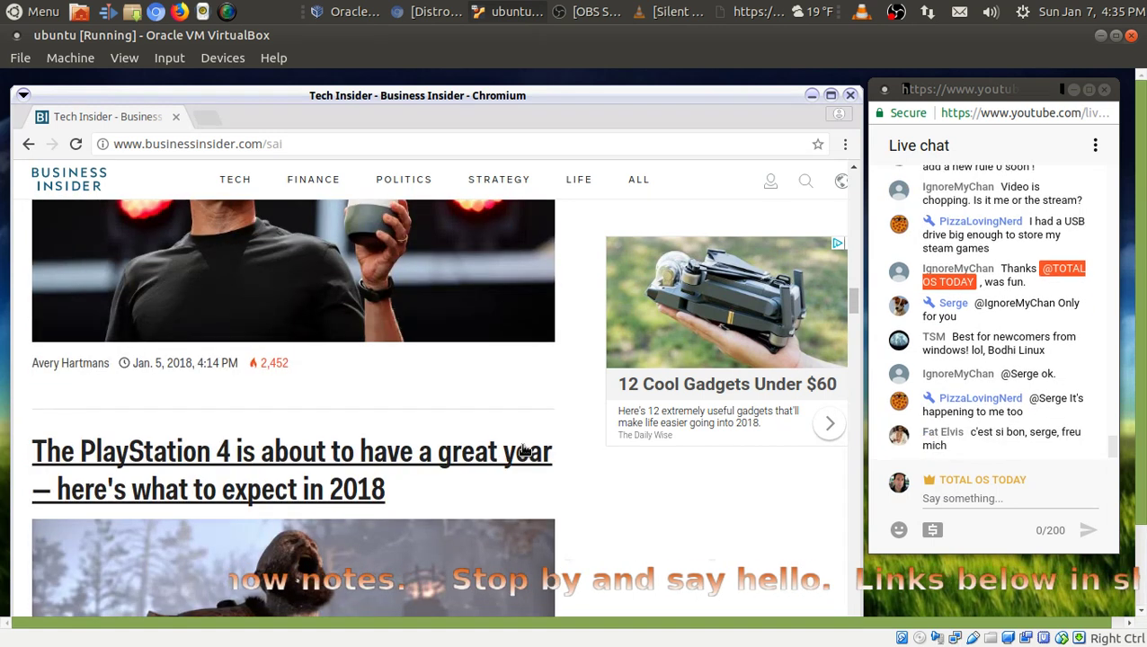
{"action": "scroll", "coordinate": [523, 450], "scroll_direction": "down", "scroll_amount": 3}
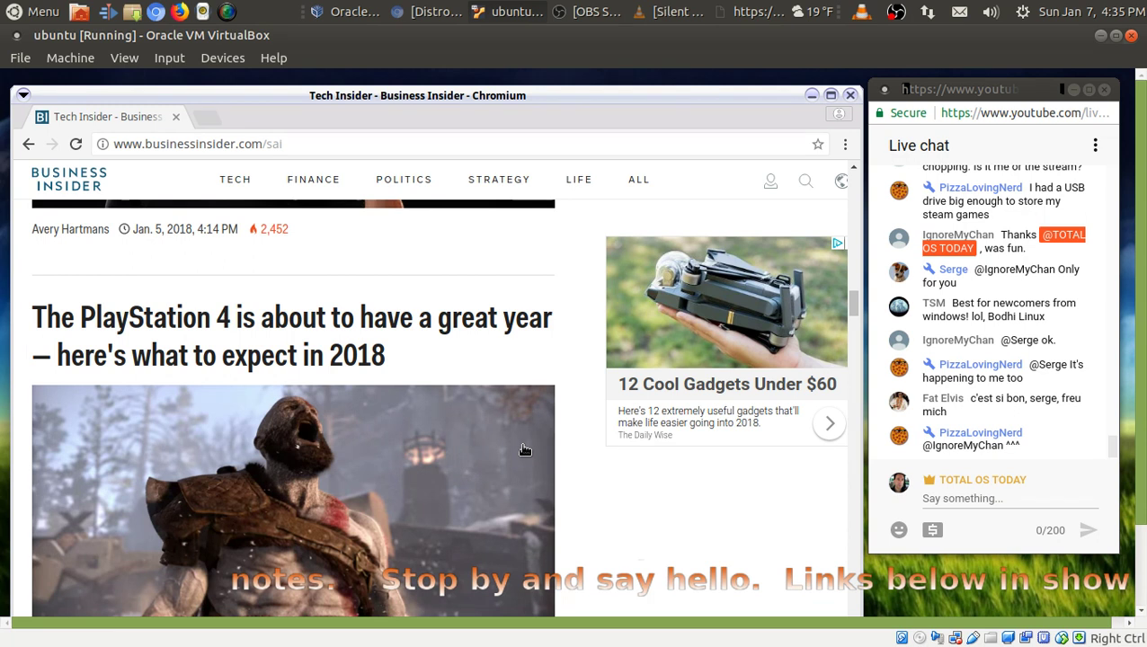
{"action": "scroll", "coordinate": [524, 449], "scroll_direction": "down", "scroll_amount": 2}
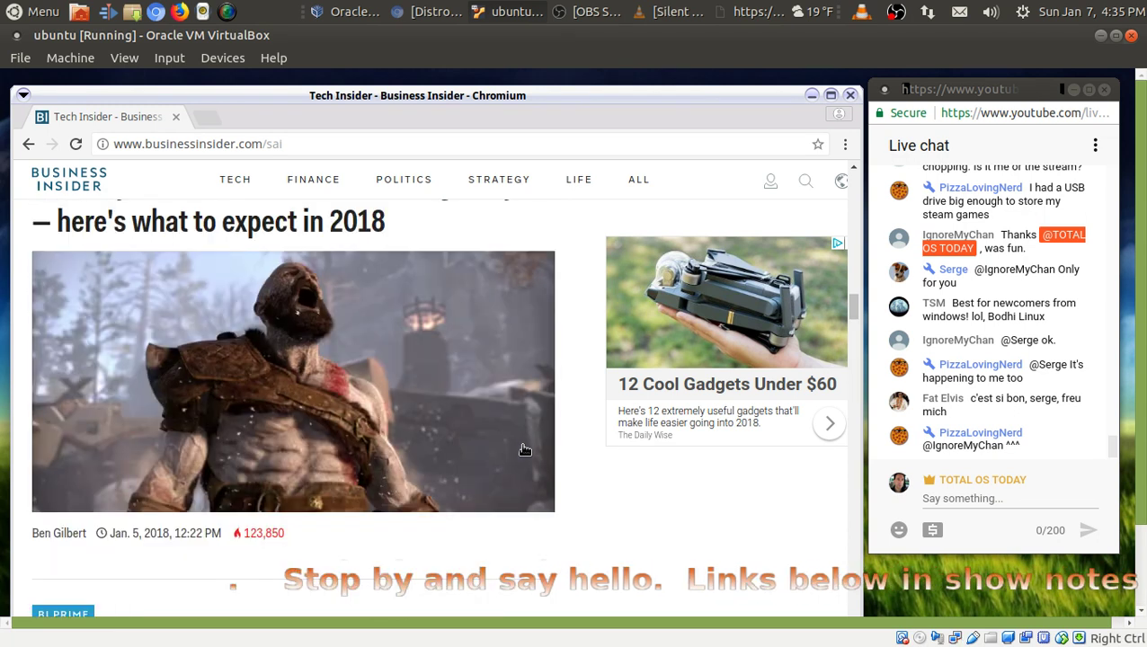
{"action": "scroll", "coordinate": [525, 449], "scroll_direction": "up", "scroll_amount": 3}
{"action": "scroll", "coordinate": [525, 450], "scroll_direction": "down", "scroll_amount": 1}
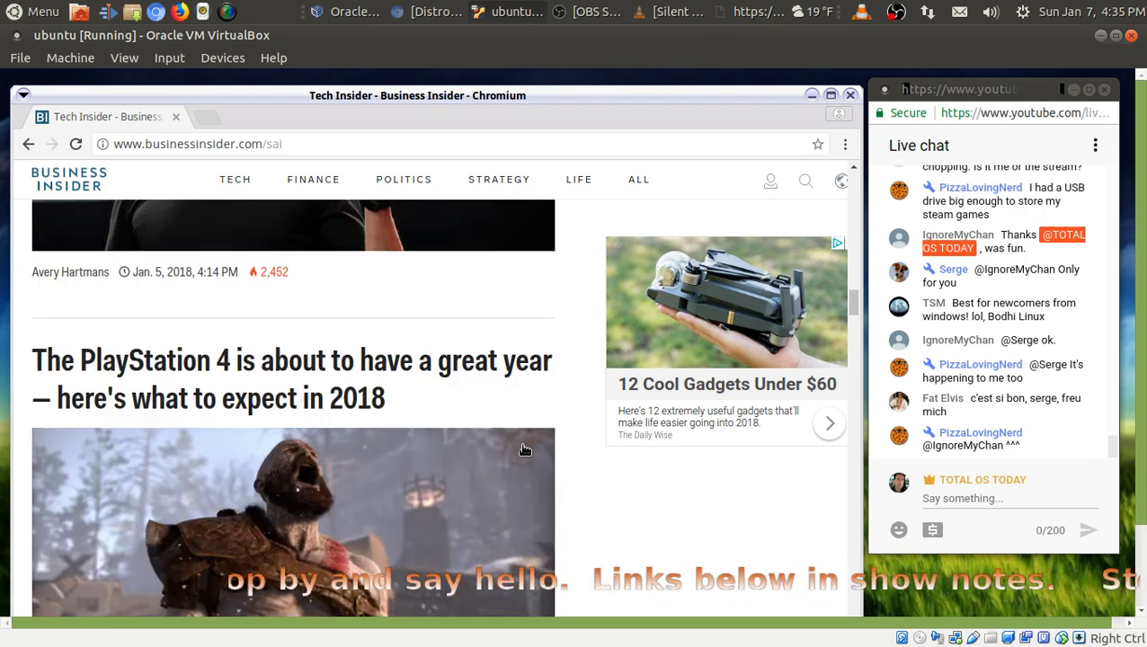
{"action": "scroll", "coordinate": [525, 449], "scroll_direction": "down", "scroll_amount": 6}
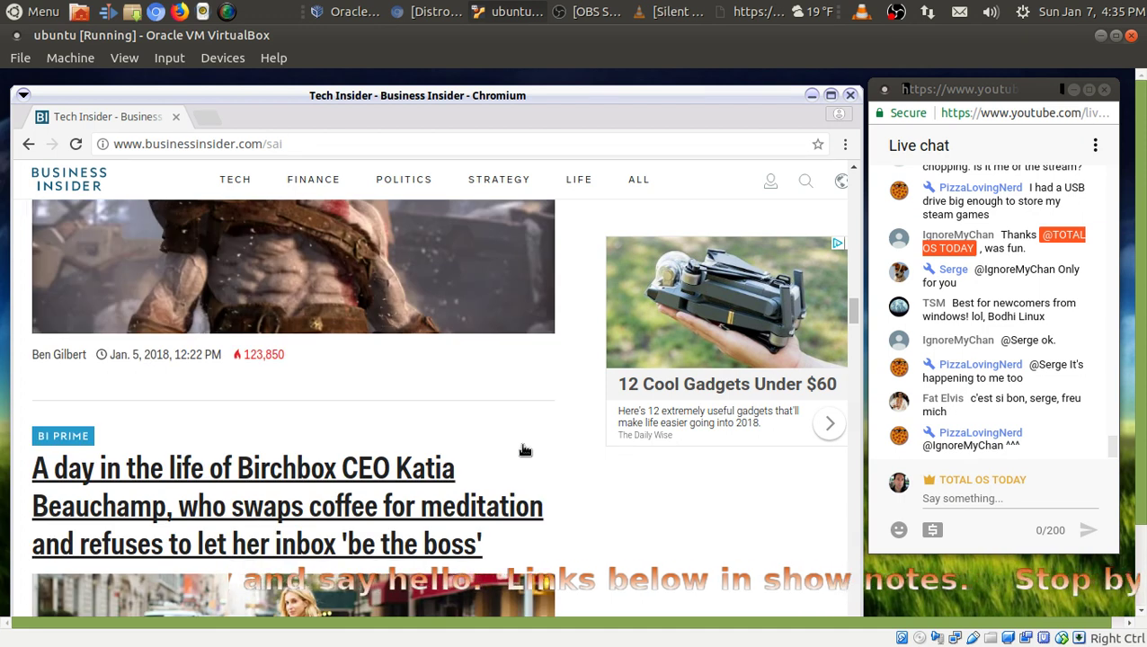
{"action": "scroll", "coordinate": [525, 449], "scroll_direction": "down", "scroll_amount": 2}
{"action": "scroll", "coordinate": [525, 449], "scroll_direction": "down", "scroll_amount": 2}
{"action": "scroll", "coordinate": [525, 449], "scroll_direction": "up", "scroll_amount": 1}
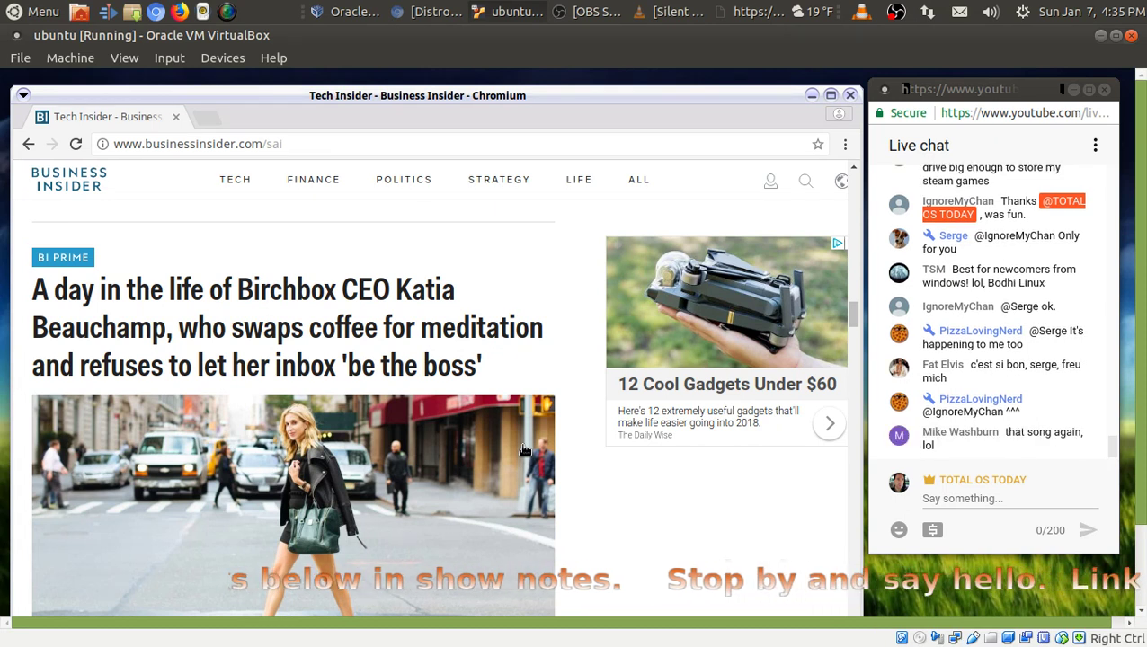
{"action": "scroll", "coordinate": [525, 449], "scroll_direction": "down", "scroll_amount": 1}
{"action": "scroll", "coordinate": [525, 449], "scroll_direction": "down", "scroll_amount": 5}
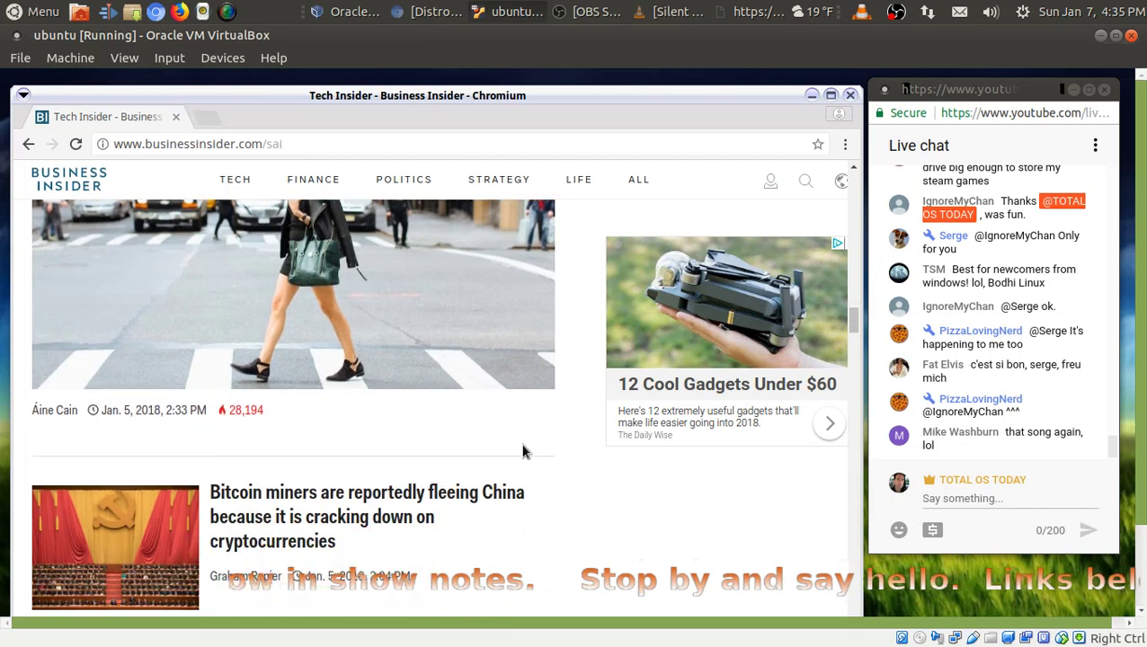
{"action": "scroll", "coordinate": [524, 449], "scroll_direction": "down", "scroll_amount": 4}
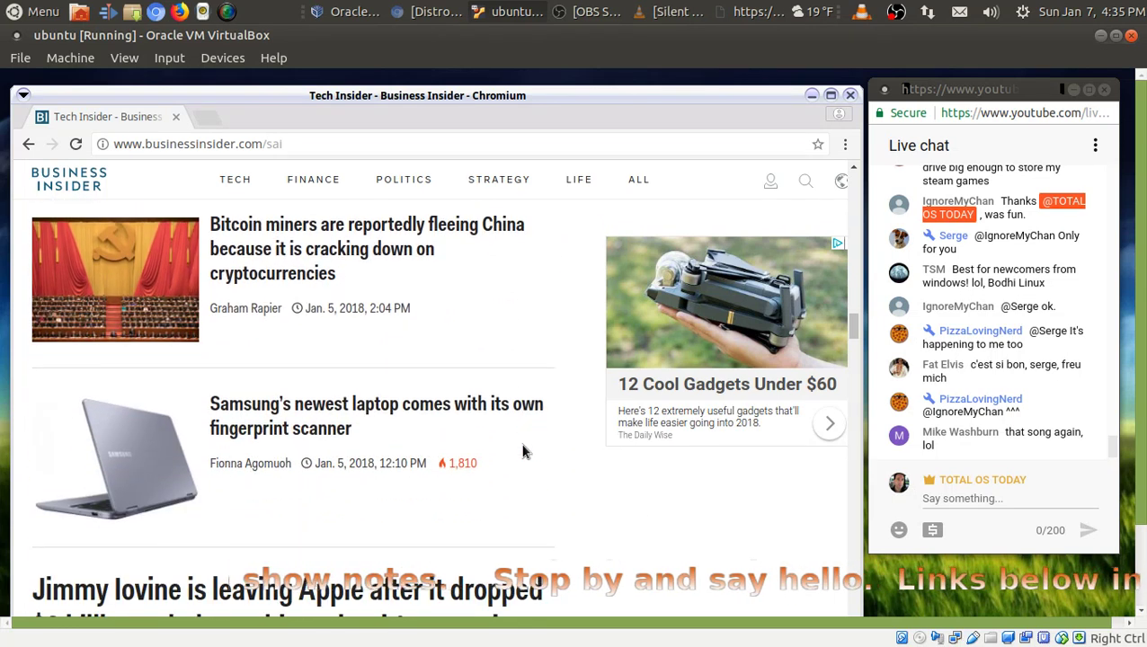
{"action": "scroll", "coordinate": [524, 451], "scroll_direction": "down", "scroll_amount": 6}
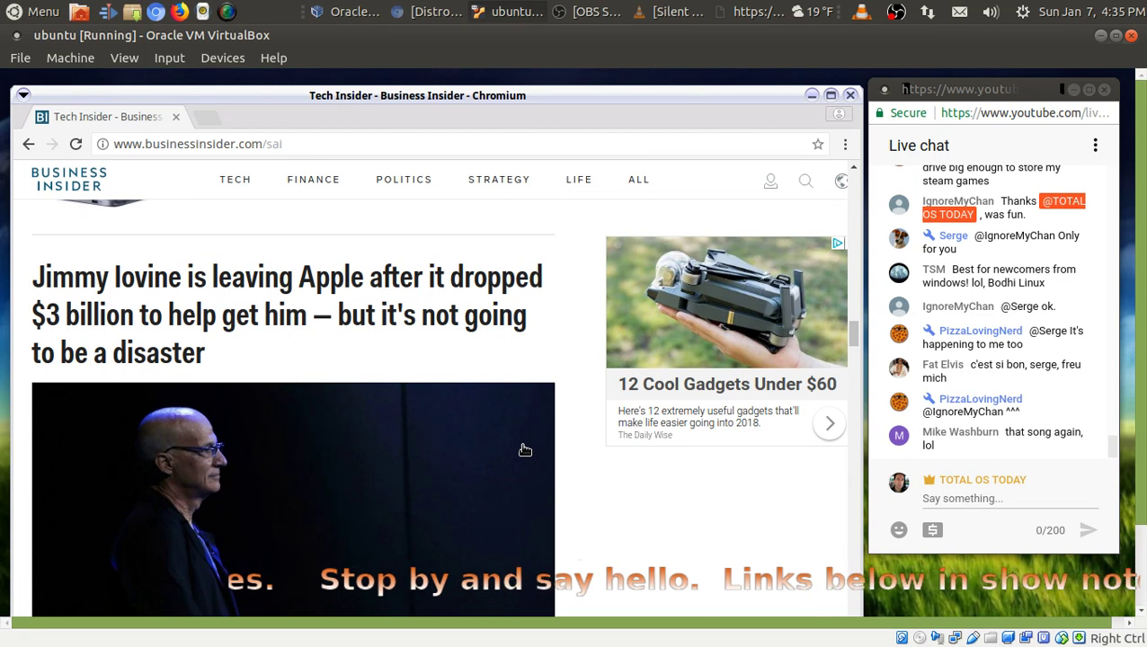
{"action": "scroll", "coordinate": [525, 449], "scroll_direction": "down", "scroll_amount": 3}
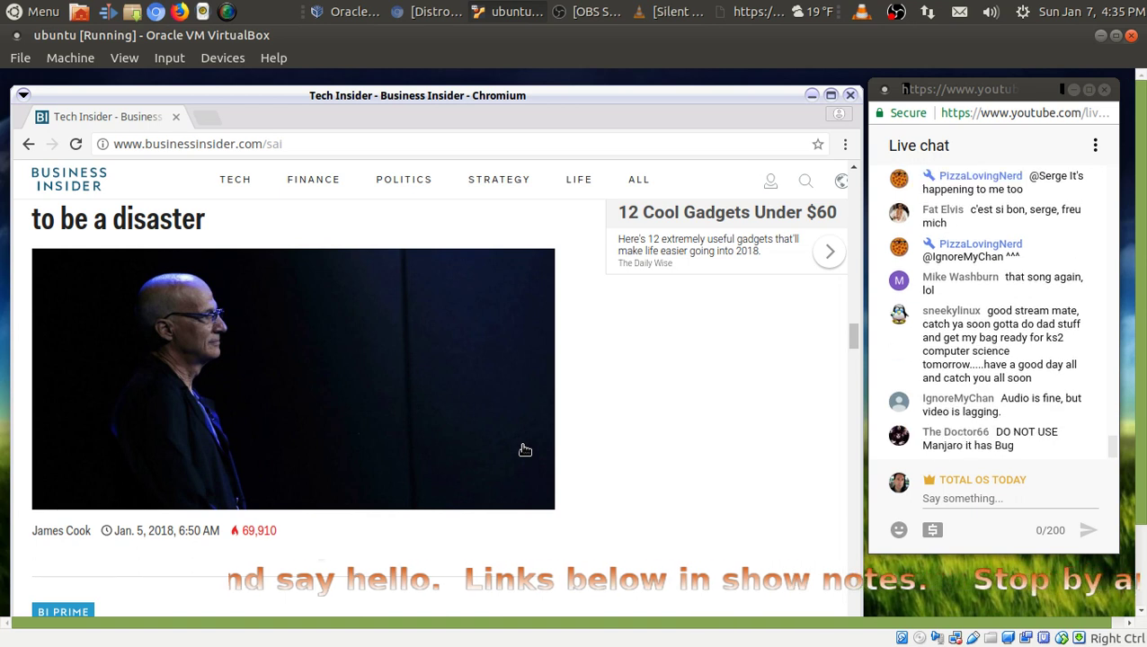
- Examine the 'Meltdown' and 'Spectre' explainer headline and continue through the story on Seattle's 'Amazonia' neighborhood
{"action": "scroll", "coordinate": [517, 438], "scroll_direction": "down", "scroll_amount": 5}
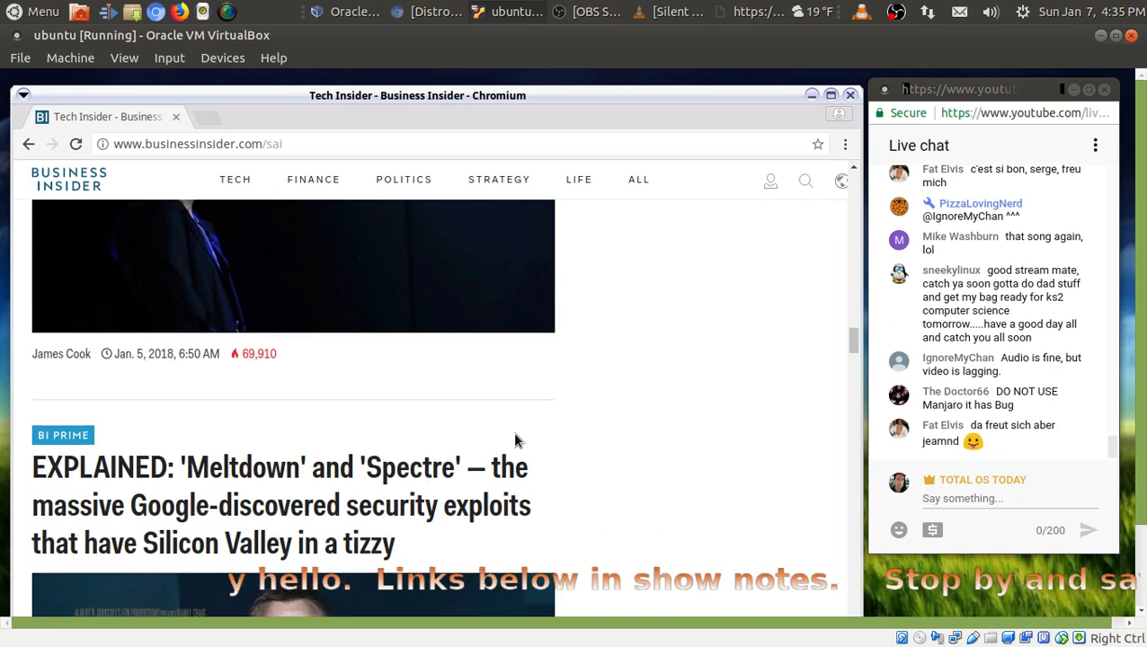
{"action": "scroll", "coordinate": [539, 429], "scroll_direction": "down", "scroll_amount": 2}
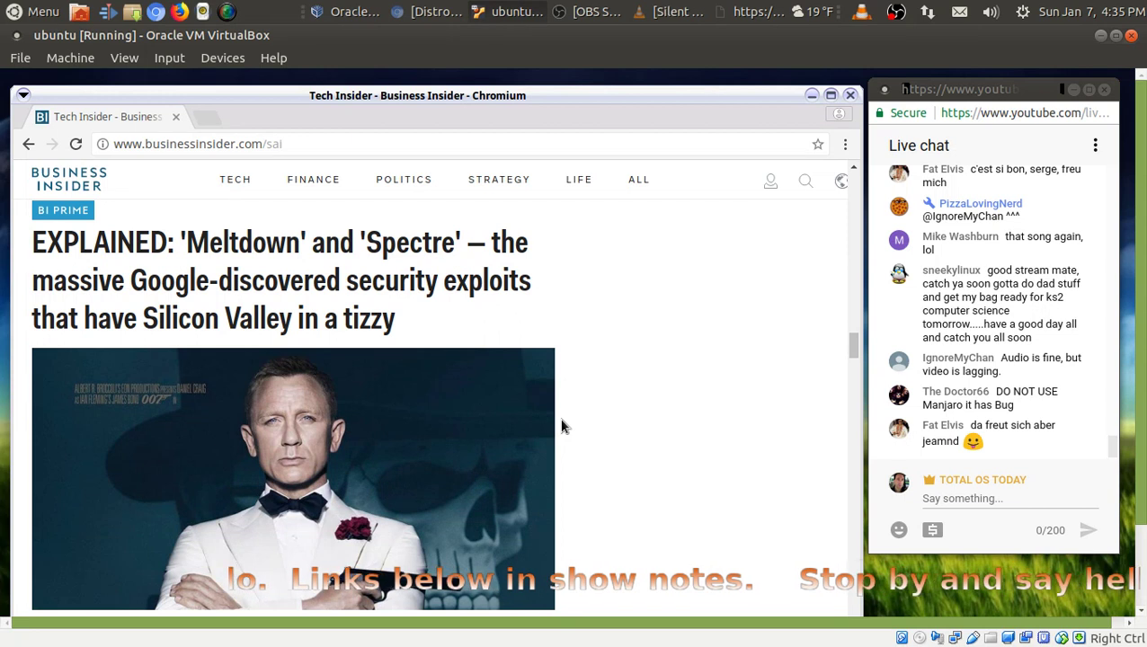
{"action": "scroll", "coordinate": [558, 422], "scroll_direction": "down", "scroll_amount": 2}
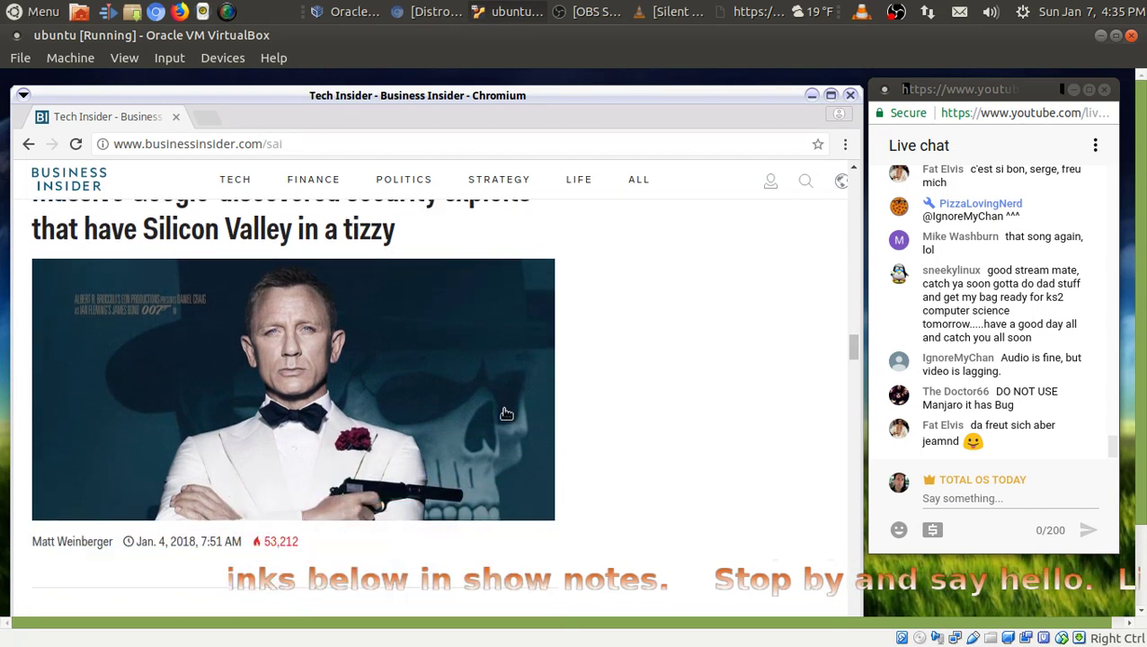
{"action": "scroll", "coordinate": [492, 408], "scroll_direction": "up", "scroll_amount": 3}
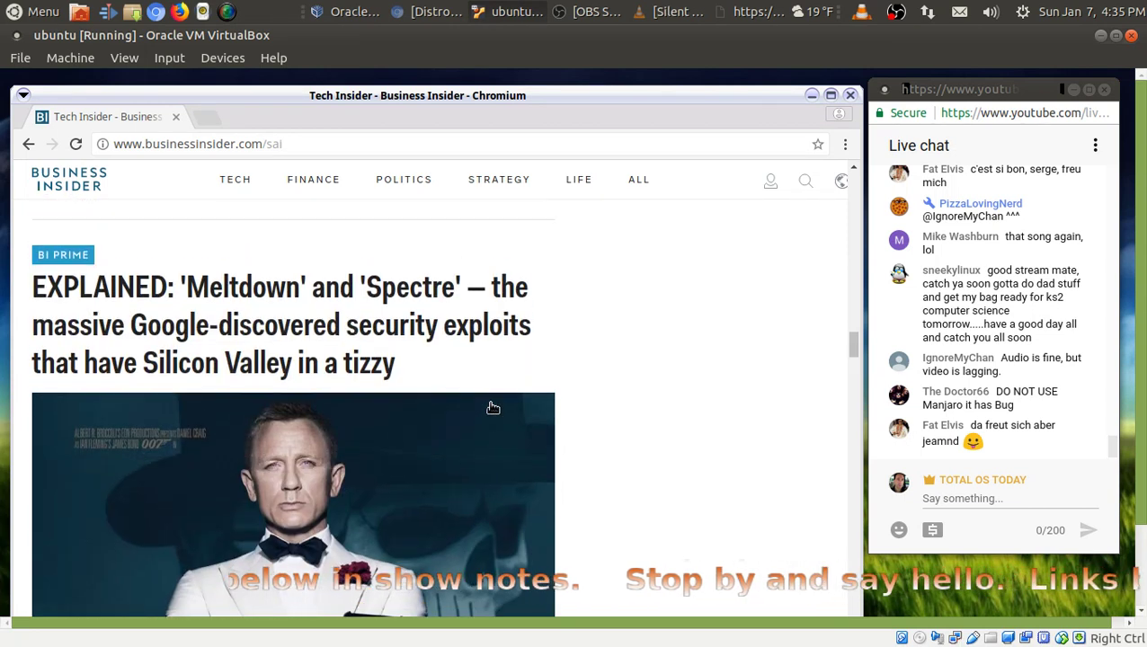
{"action": "scroll", "coordinate": [492, 408], "scroll_direction": "down", "scroll_amount": 8}
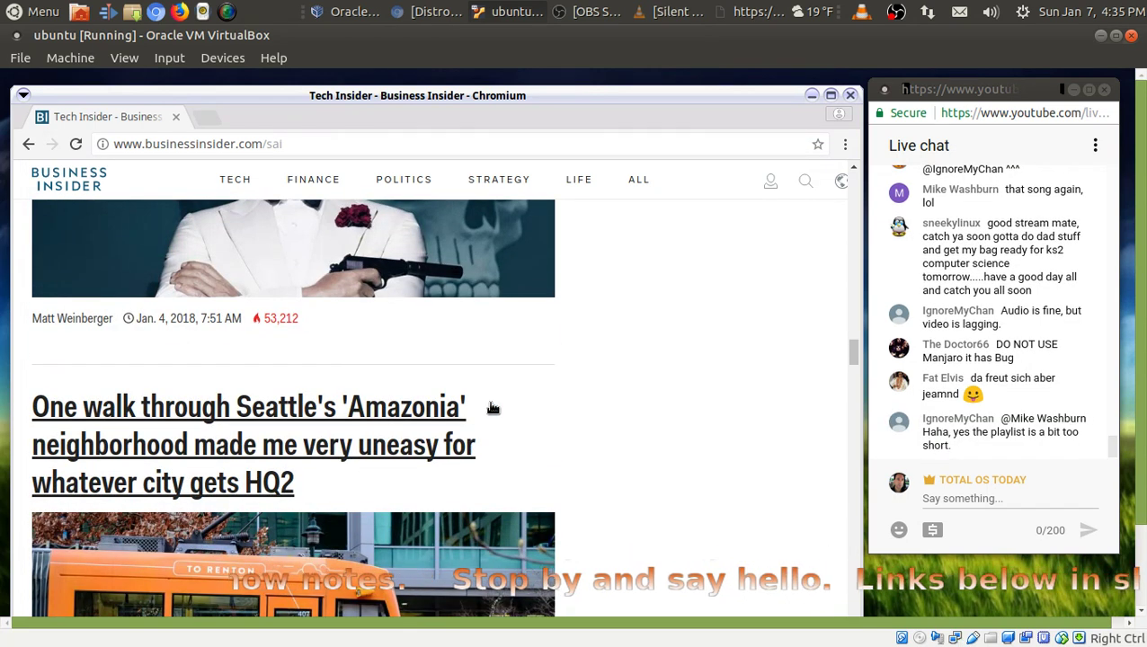
{"action": "scroll", "coordinate": [492, 408], "scroll_direction": "down", "scroll_amount": 5}
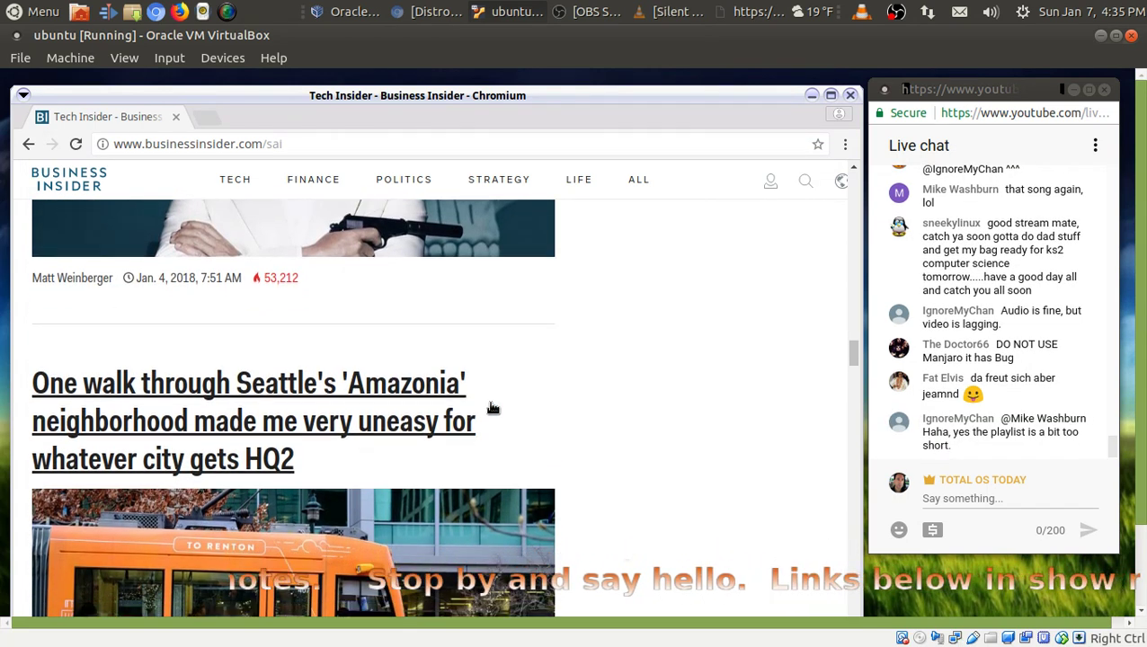
{"action": "scroll", "coordinate": [492, 408], "scroll_direction": "down", "scroll_amount": 7}
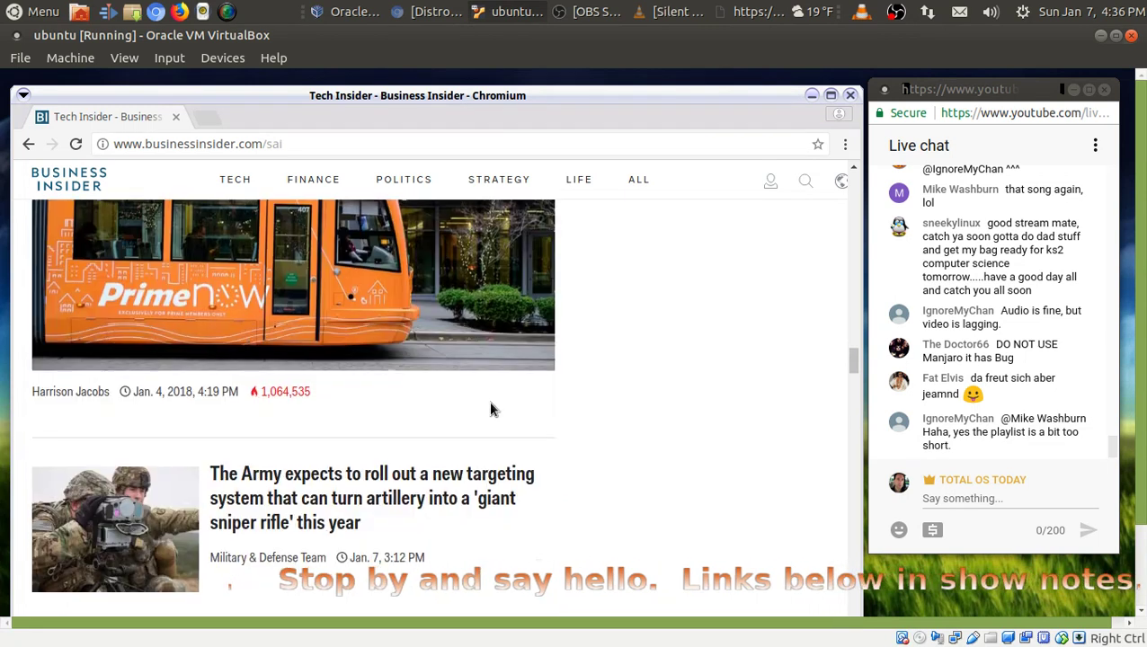
- Skim the shorter Tech Insider stories from the Army targeting system to the US sanctions on Iran
{"action": "scroll", "coordinate": [492, 408], "scroll_direction": "down", "scroll_amount": 5}
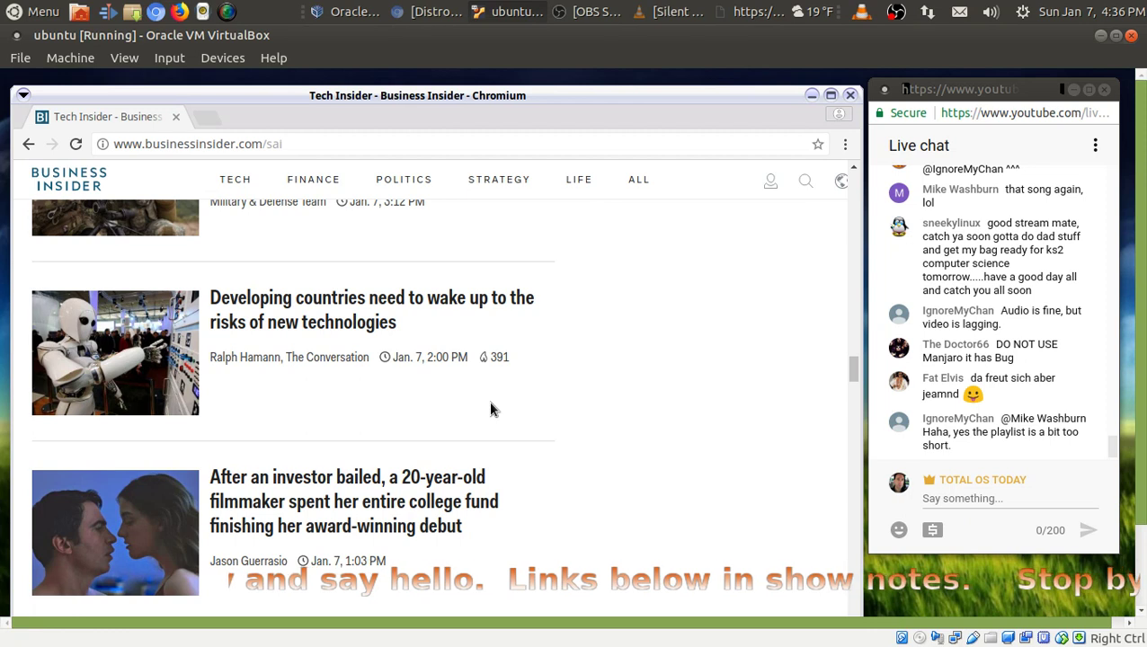
{"action": "scroll", "coordinate": [491, 409], "scroll_direction": "down", "scroll_amount": 3}
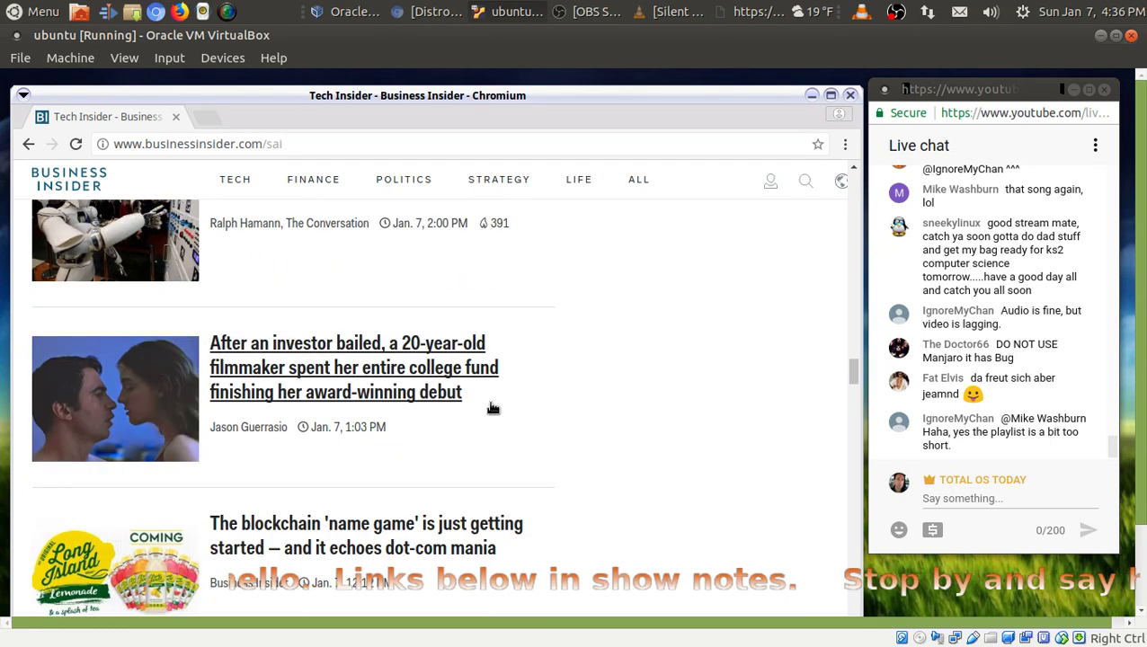
{"action": "scroll", "coordinate": [493, 408], "scroll_direction": "down", "scroll_amount": 3}
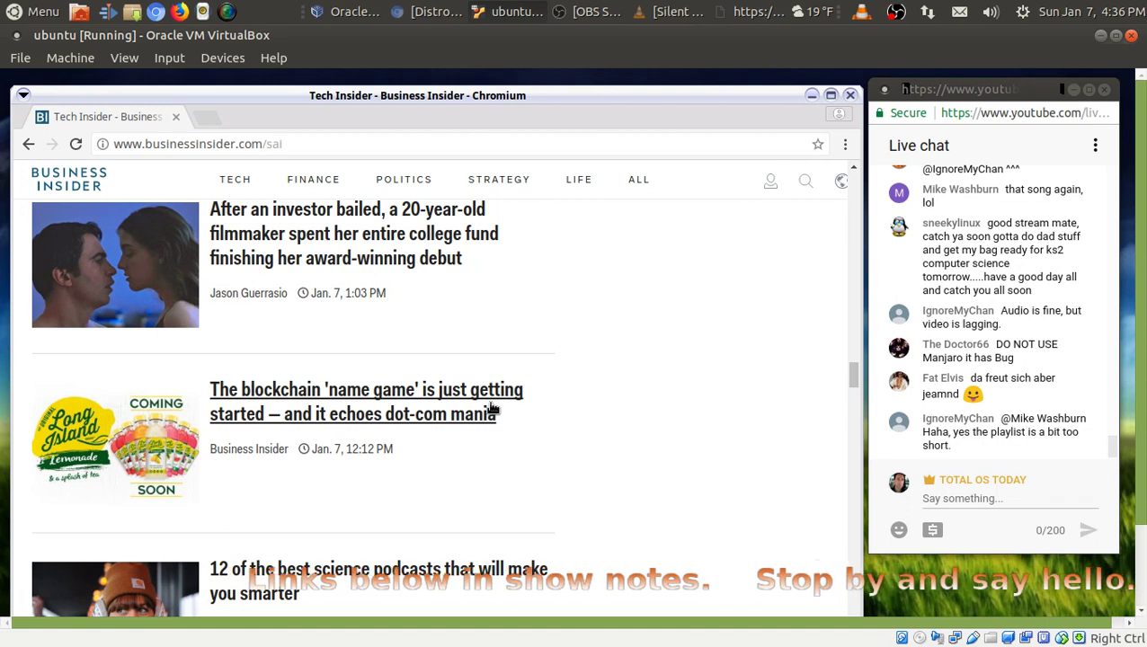
{"action": "scroll", "coordinate": [493, 409], "scroll_direction": "down", "scroll_amount": 4}
{"action": "scroll", "coordinate": [492, 409], "scroll_direction": "down", "scroll_amount": 2}
{"action": "scroll", "coordinate": [491, 409], "scroll_direction": "down", "scroll_amount": 3}
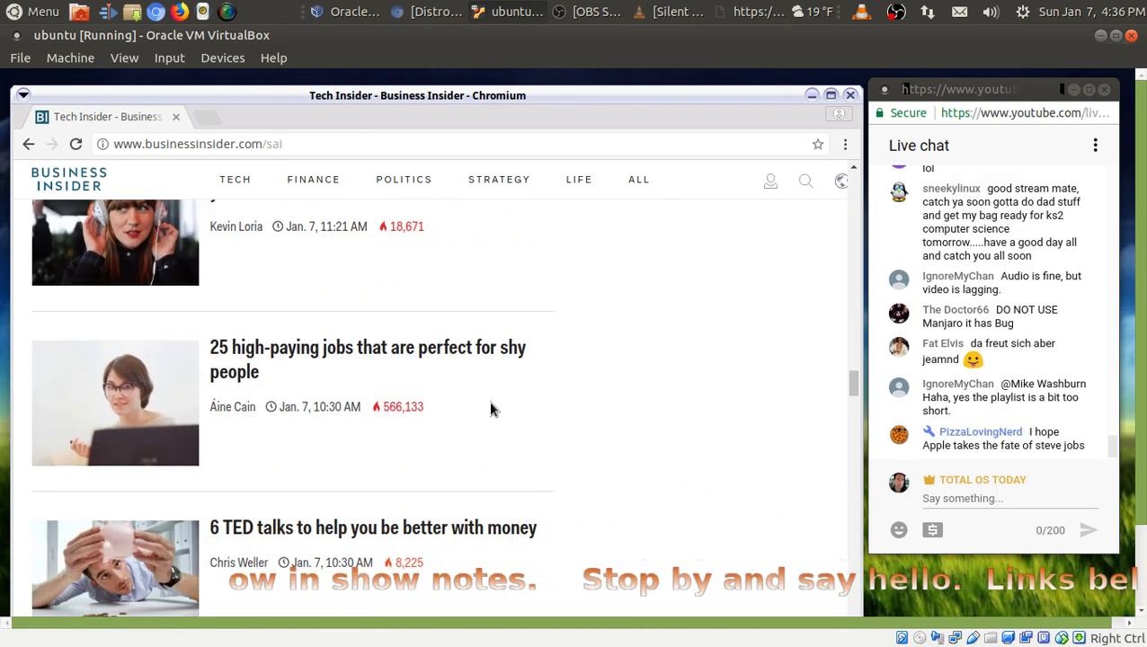
{"action": "scroll", "coordinate": [491, 410], "scroll_direction": "down", "scroll_amount": 7}
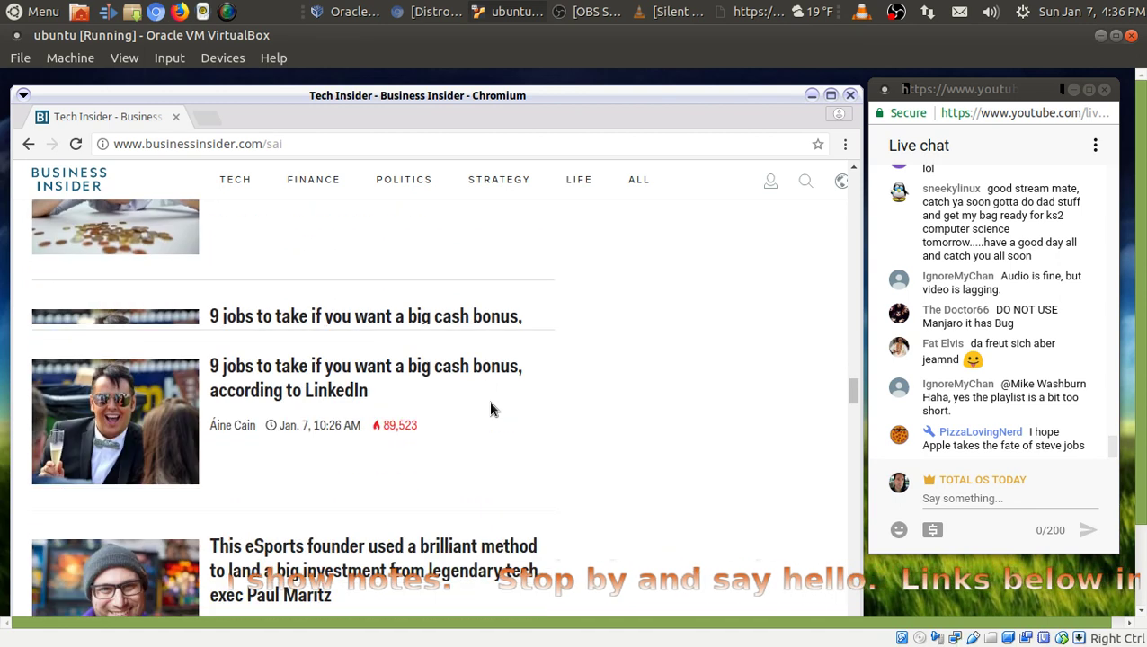
{"action": "scroll", "coordinate": [491, 410], "scroll_direction": "down", "scroll_amount": 3}
{"action": "scroll", "coordinate": [491, 410], "scroll_direction": "down", "scroll_amount": 3}
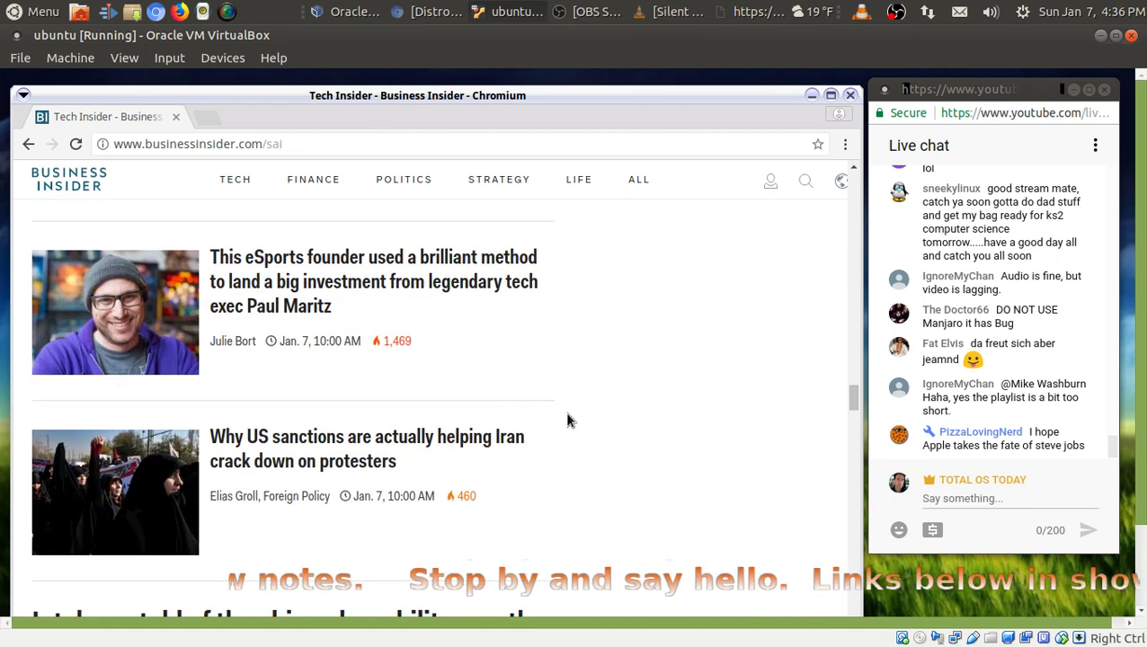
- Look through the headlines on Intel's chip vulnerability, the AT&T and Verizon 5G networks, Apple slowdowns and the US-Mexico border mural
{"action": "scroll", "coordinate": [567, 419], "scroll_direction": "down", "scroll_amount": 5}
{"action": "scroll", "coordinate": [567, 420], "scroll_direction": "down", "scroll_amount": 3}
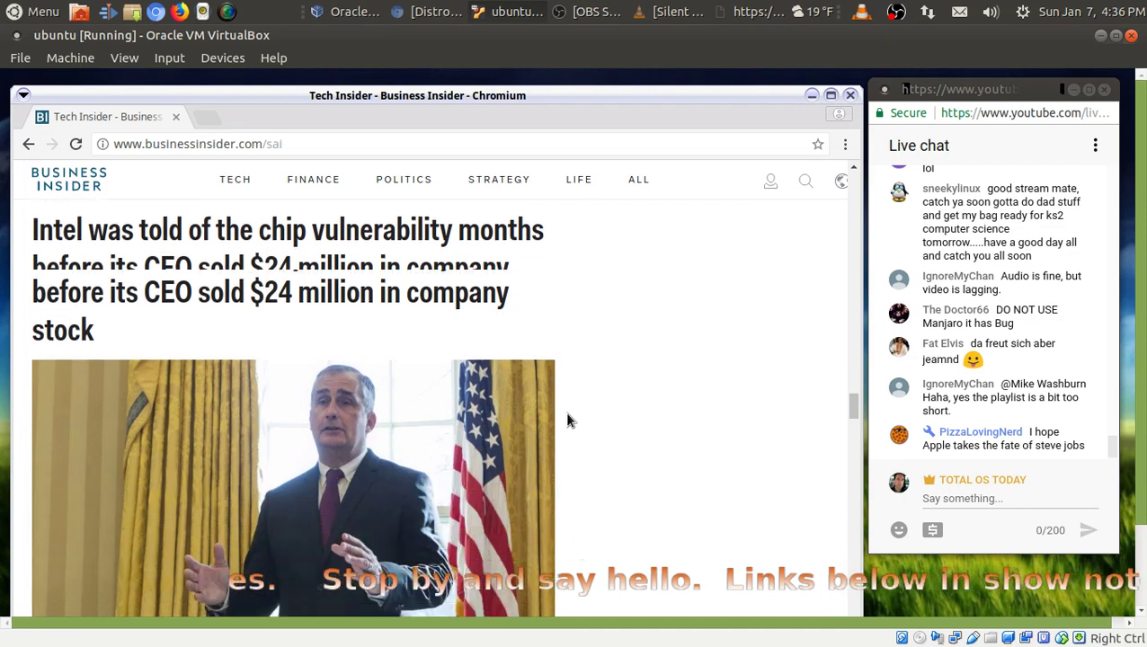
{"action": "scroll", "coordinate": [382, 353], "scroll_direction": "up", "scroll_amount": 1}
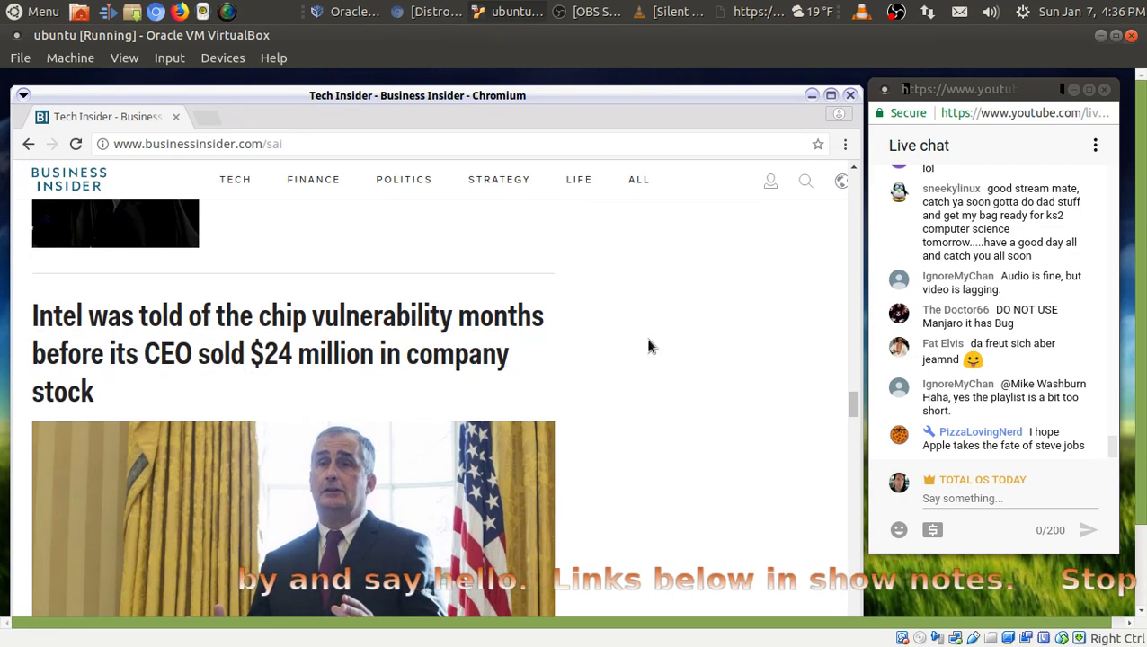
{"action": "scroll", "coordinate": [649, 346], "scroll_direction": "down", "scroll_amount": 4}
{"action": "scroll", "coordinate": [649, 346], "scroll_direction": "down", "scroll_amount": 7}
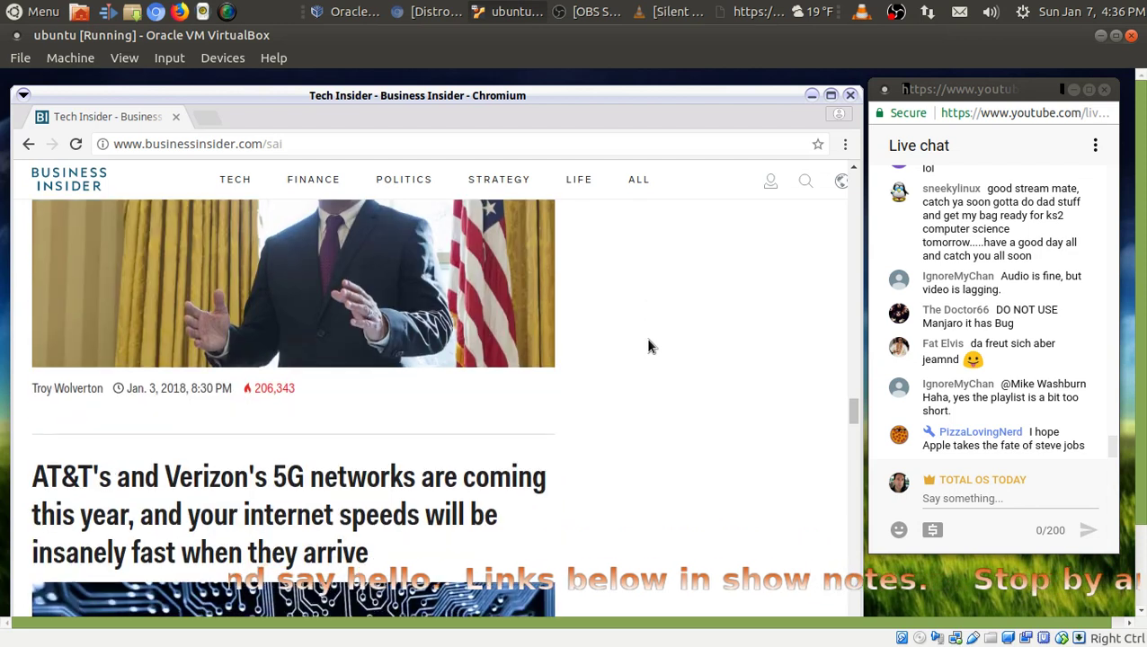
{"action": "scroll", "coordinate": [647, 345], "scroll_direction": "down", "scroll_amount": 1}
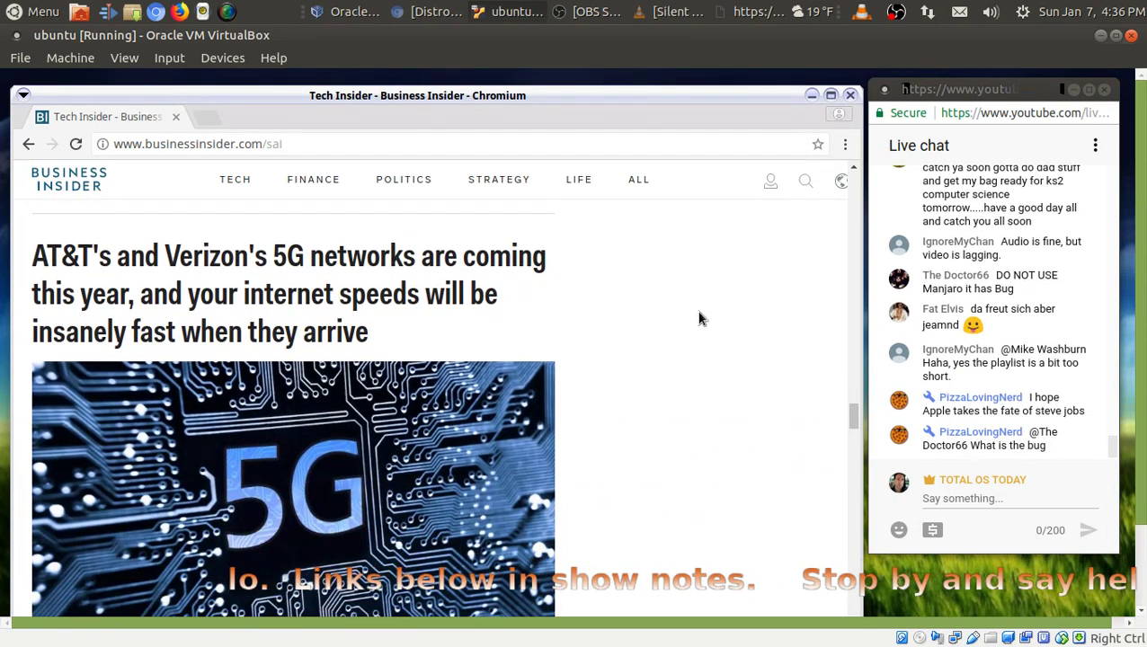
{"action": "scroll", "coordinate": [662, 349], "scroll_direction": "down", "scroll_amount": 3}
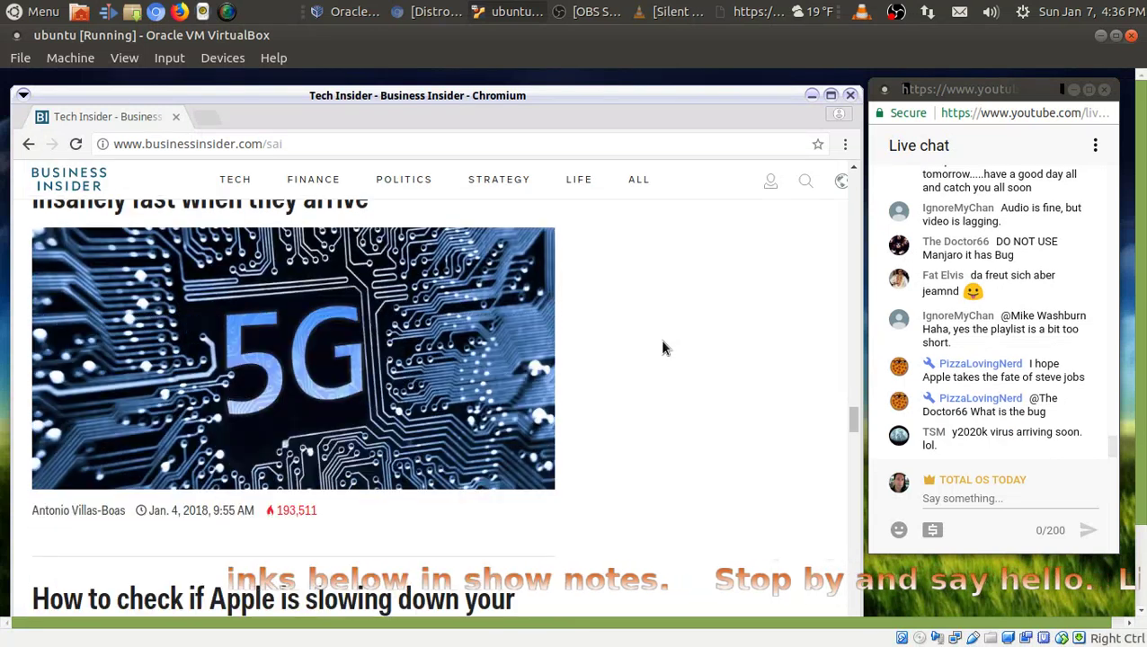
{"action": "scroll", "coordinate": [670, 345], "scroll_direction": "down", "scroll_amount": 3}
{"action": "scroll", "coordinate": [669, 345], "scroll_direction": "down", "scroll_amount": 13}
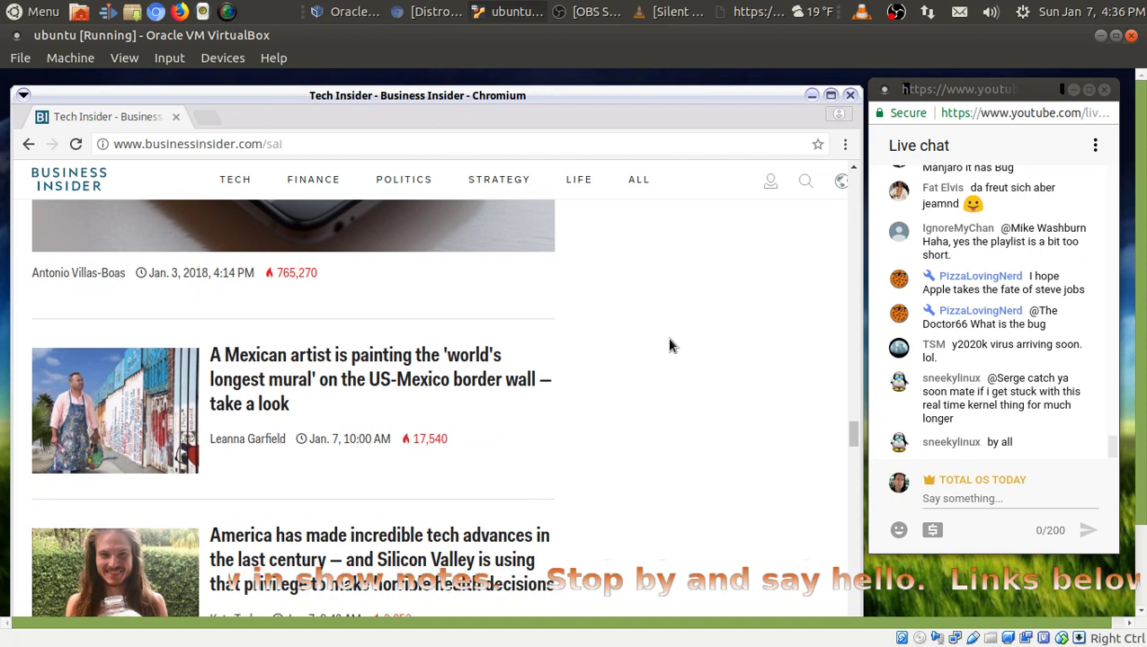
{"action": "scroll", "coordinate": [670, 345], "scroll_direction": "down", "scroll_amount": 10}
- Look back through the Tech Insider headlines from the US-Mexico border mural to the blockchain 'name game' and the science podcasts
{"action": "scroll", "coordinate": [669, 345], "scroll_direction": "up", "scroll_amount": 12}
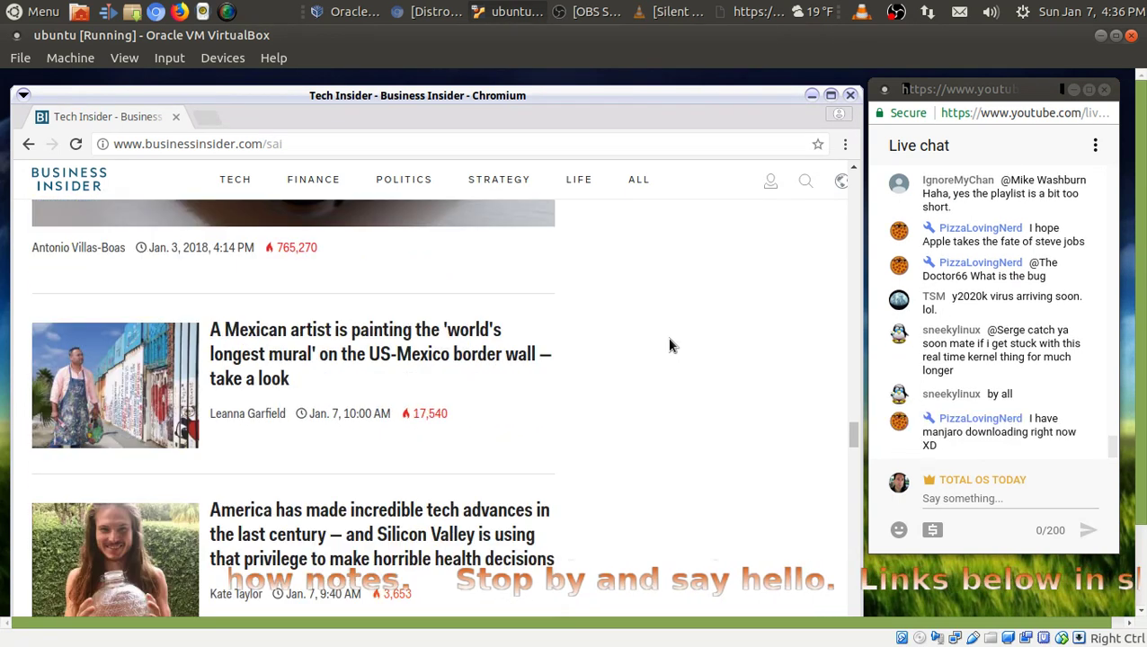
{"action": "scroll", "coordinate": [669, 345], "scroll_direction": "up", "scroll_amount": 15}
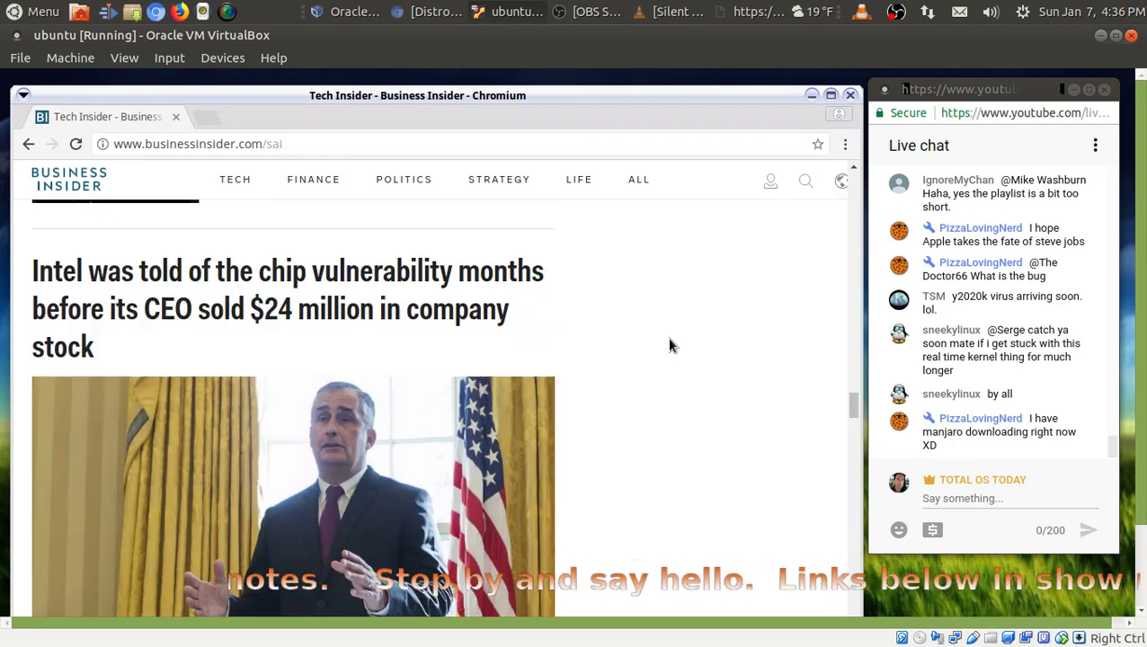
{"action": "scroll", "coordinate": [669, 345], "scroll_direction": "up", "scroll_amount": 15}
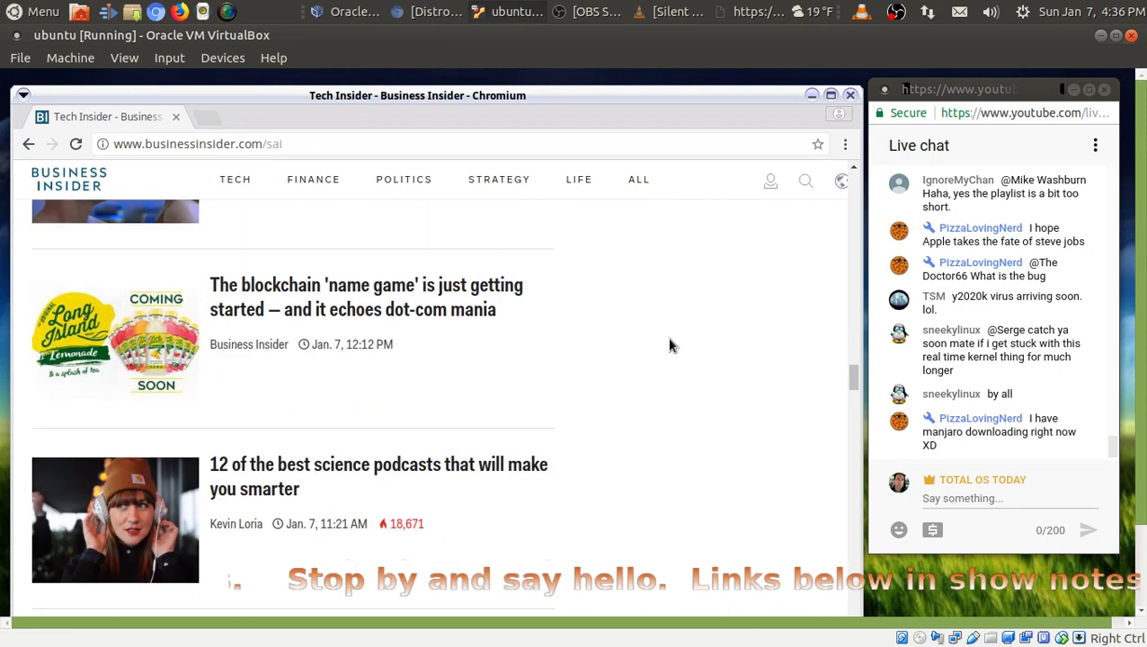
{"action": "scroll", "coordinate": [669, 345], "scroll_direction": "down", "scroll_amount": 5}
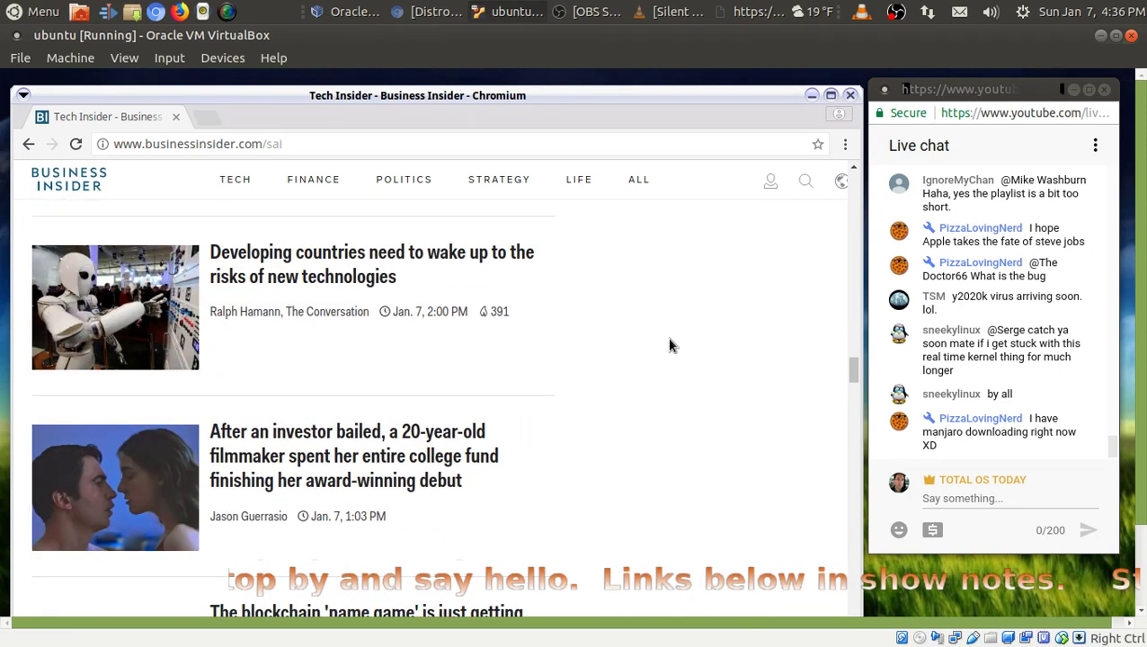
{"action": "scroll", "coordinate": [670, 345], "scroll_direction": "down", "scroll_amount": 1}
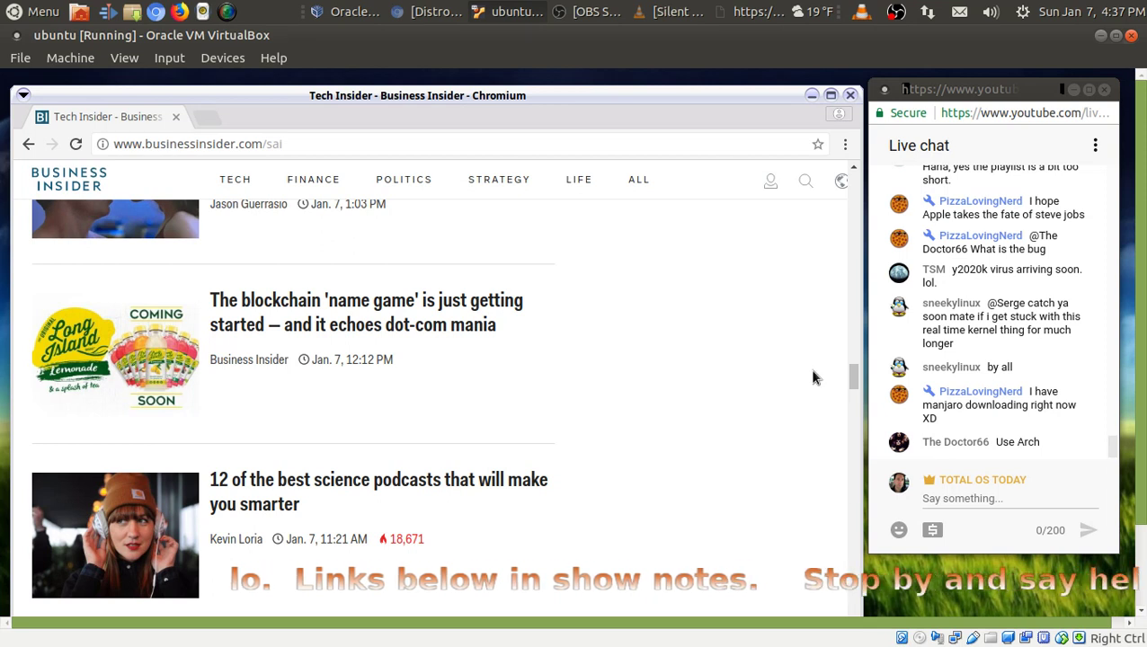
{"action": "scroll", "coordinate": [813, 377], "scroll_direction": "down", "scroll_amount": 3}
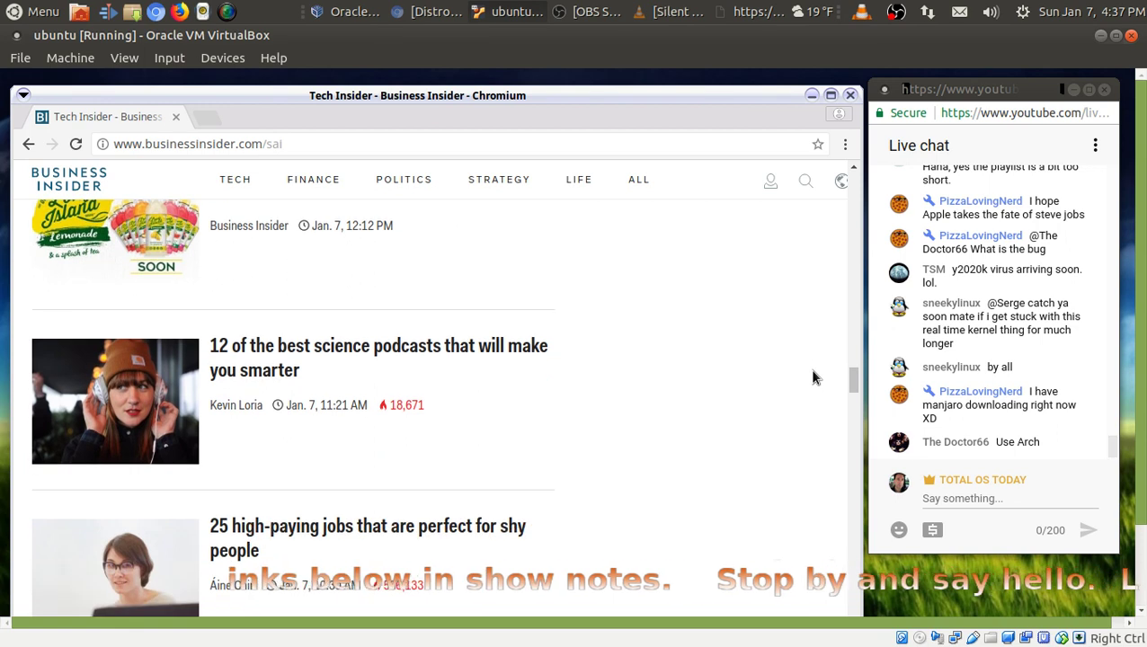
{"action": "scroll", "coordinate": [812, 378], "scroll_direction": "down", "scroll_amount": 4}
{"action": "scroll", "coordinate": [812, 378], "scroll_direction": "up", "scroll_amount": 10}
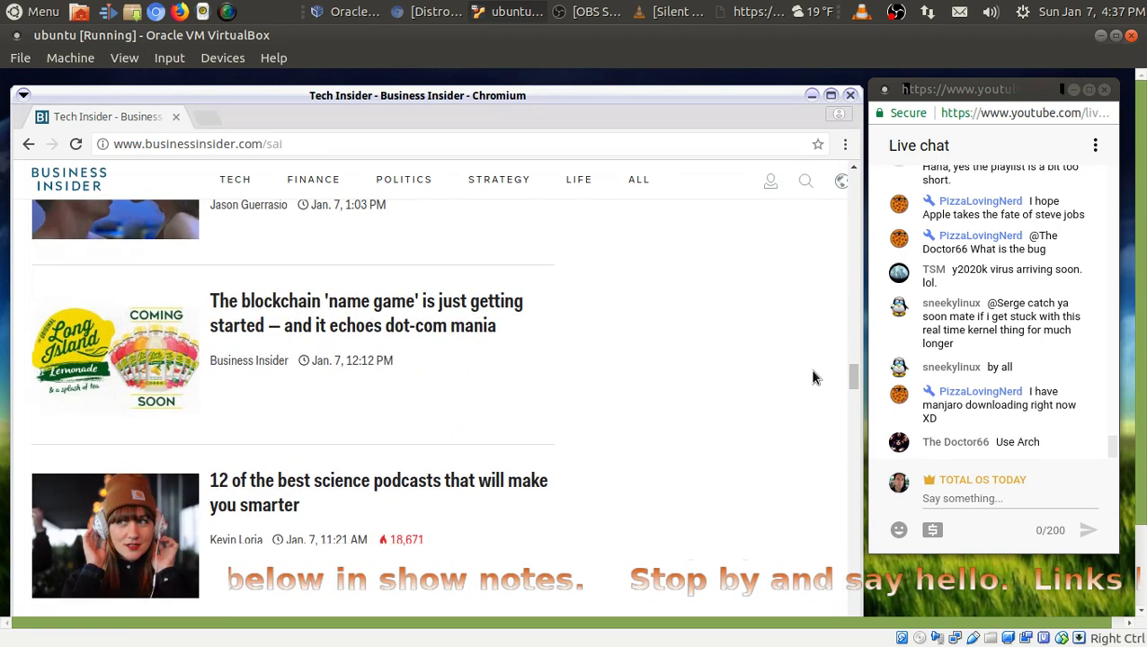
- Minimize the Chromium browser and move the live chat window over next to the desktop icons
{"action": "left_click", "coordinate": [810, 95]}
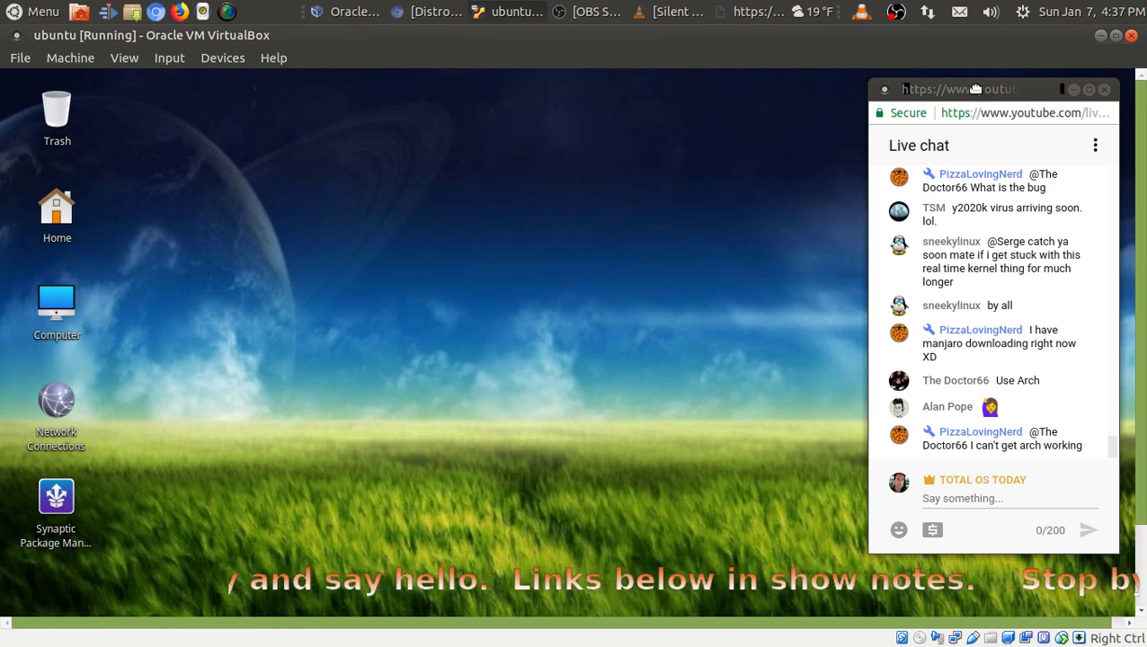
{"action": "left_click_drag", "start_coordinate": [975, 88], "coordinate": [960, 108]}
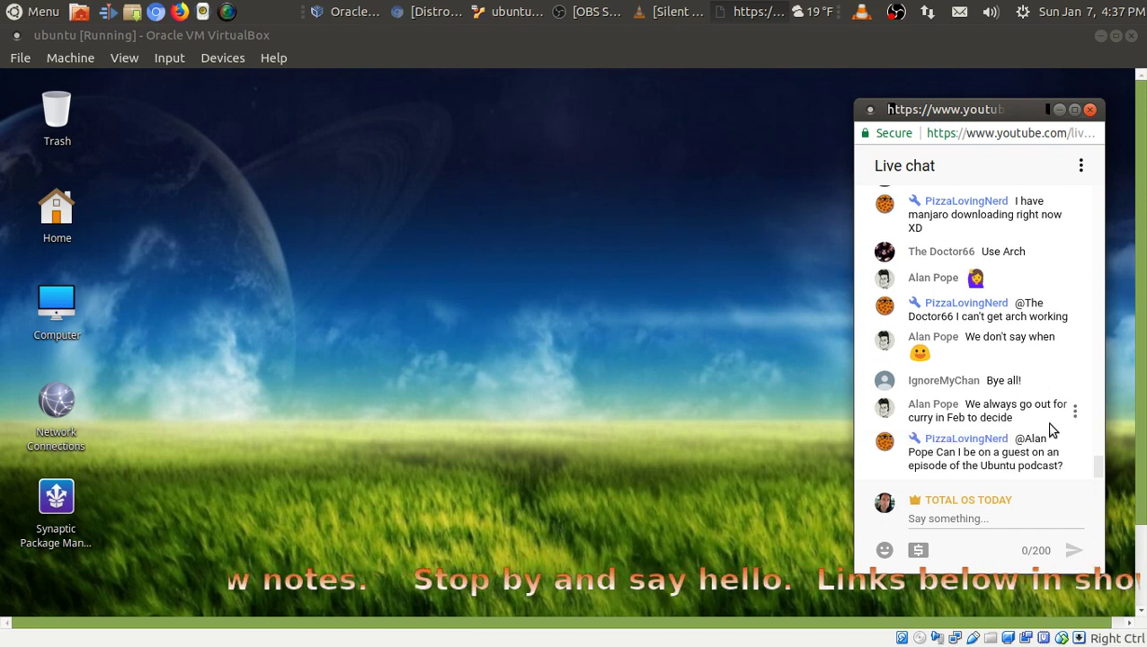
{"action": "left_click_drag", "start_coordinate": [970, 111], "coordinate": [390, 100]}
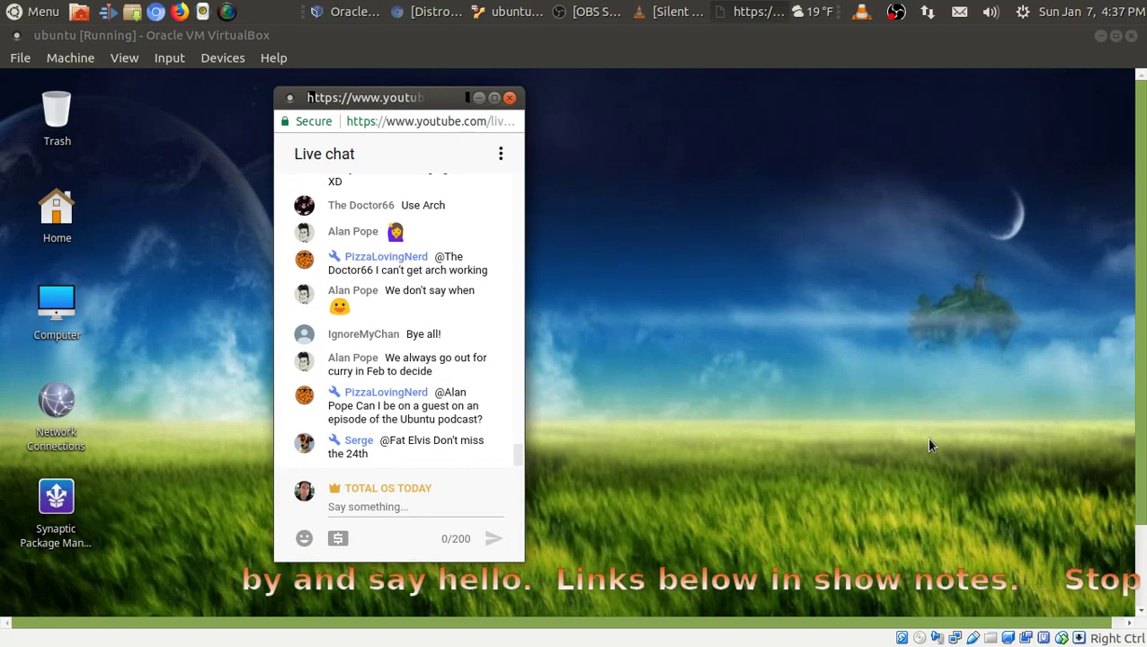
- Minimize the running ubuntu virtual machine window to reveal the host desktop
{"action": "left_click", "coordinate": [896, 13]}
{"action": "left_click", "coordinate": [812, 229]}
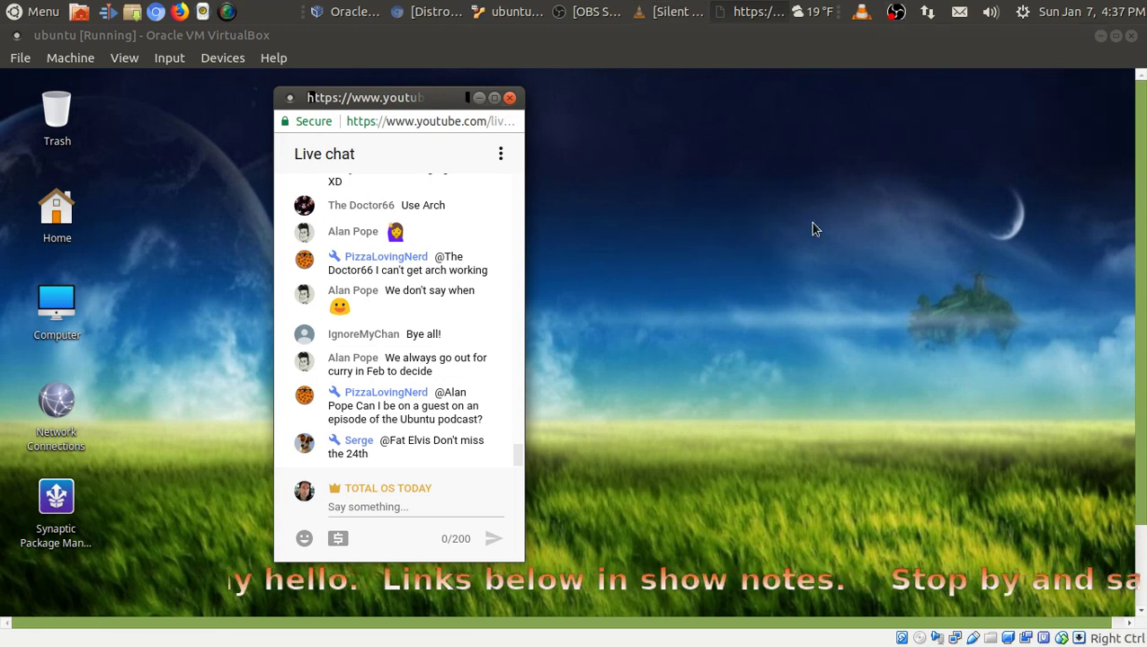
{"action": "left_click", "coordinate": [1100, 40]}
{"action": "left_click", "coordinate": [1099, 43]}
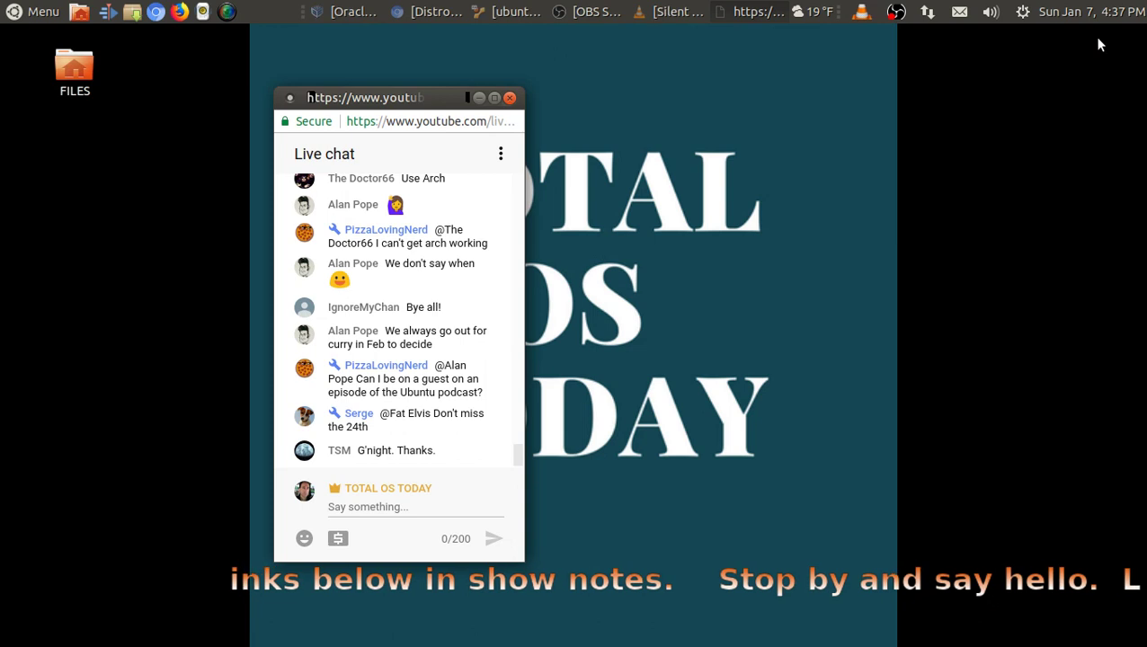
- Switch to OBS Studio and minimize the live chat window covering it
{"action": "left_click", "coordinate": [895, 12]}
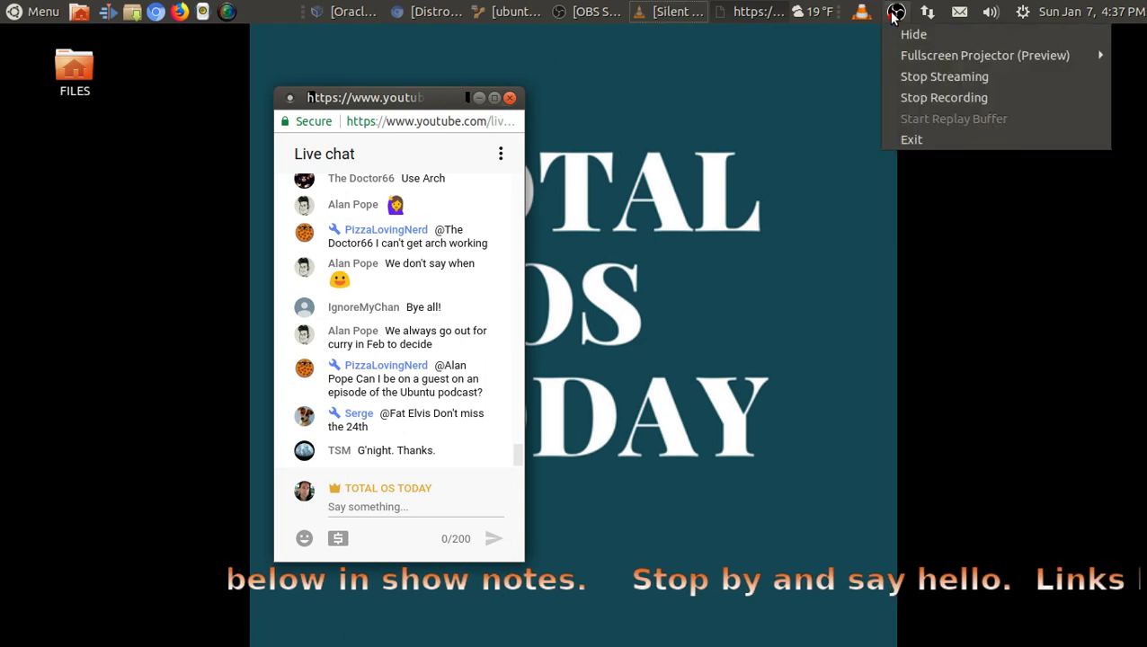
{"action": "left_click", "coordinate": [766, 79]}
{"action": "left_click", "coordinate": [580, 10]}
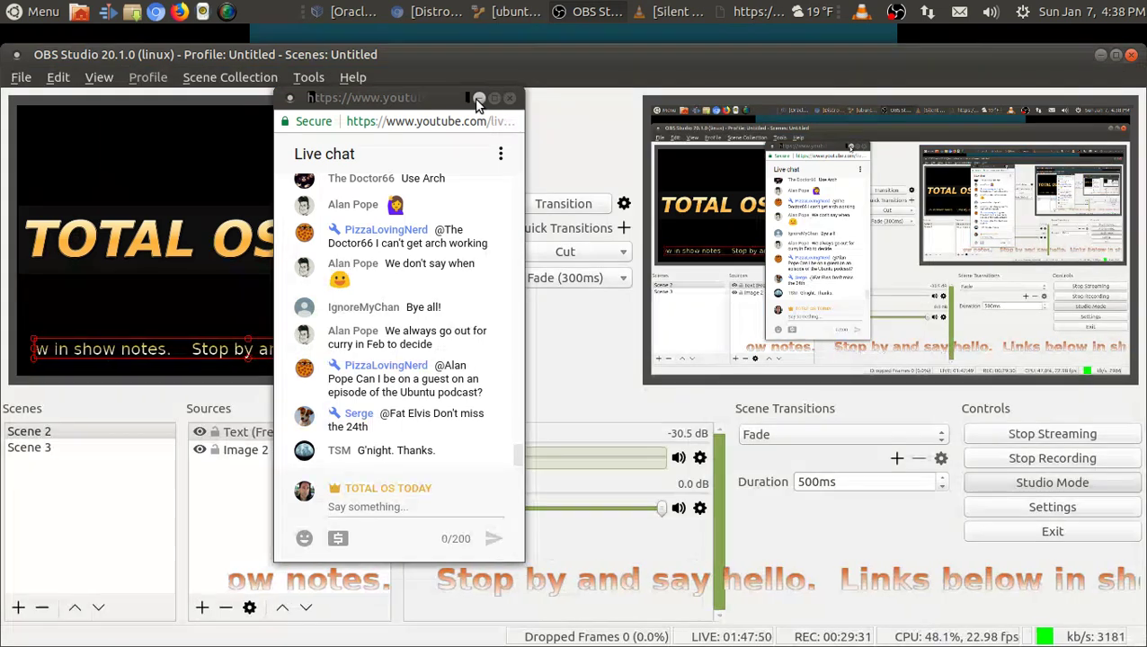
{"action": "left_click", "coordinate": [474, 98]}
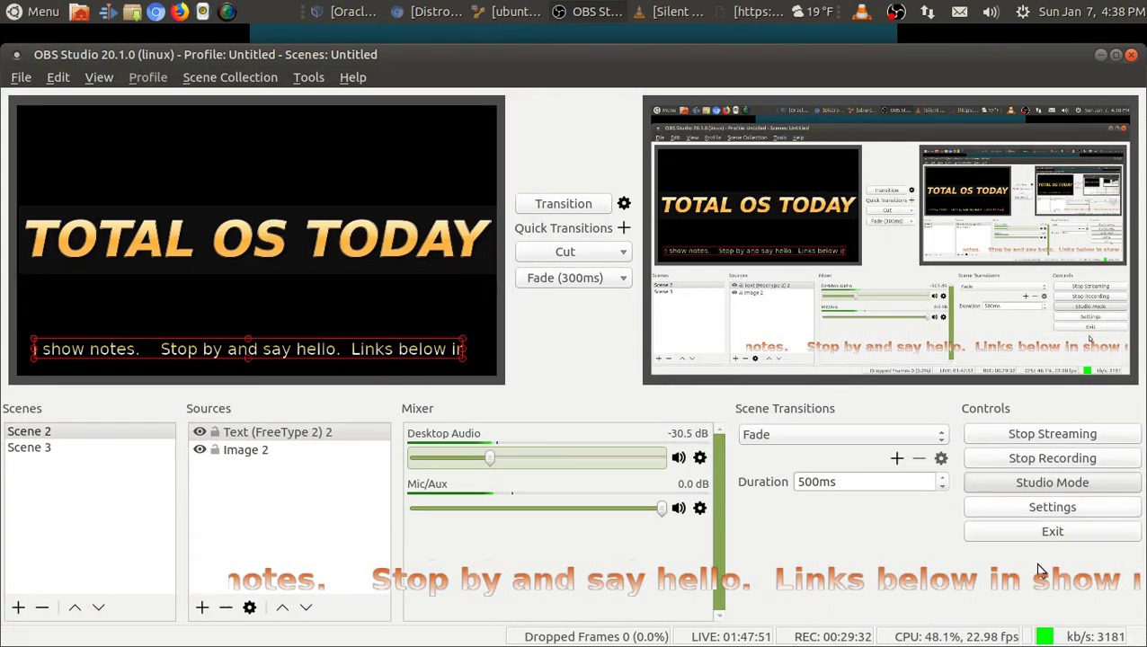